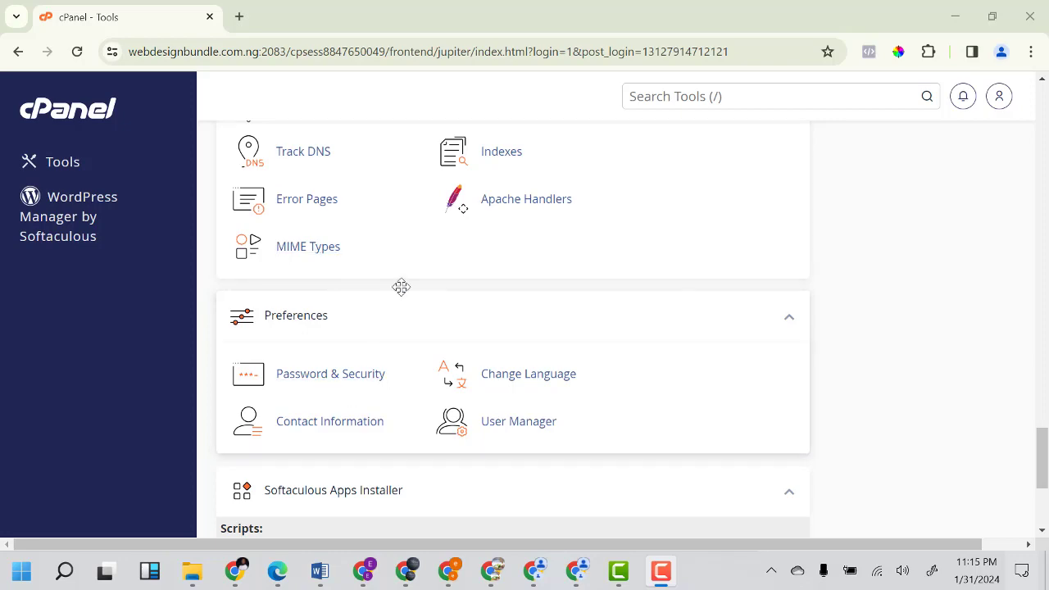
Open the WordPress installation form from Softaculous Apps Installer.
scroll(402, 287, up, 7)
scroll(404, 284, down, 6)
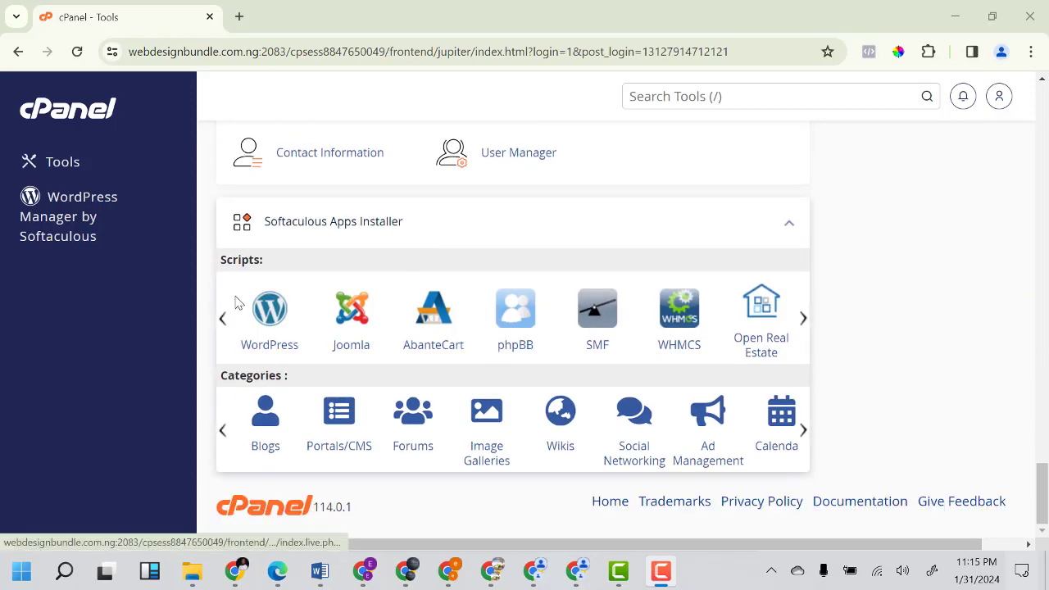
click(273, 322)
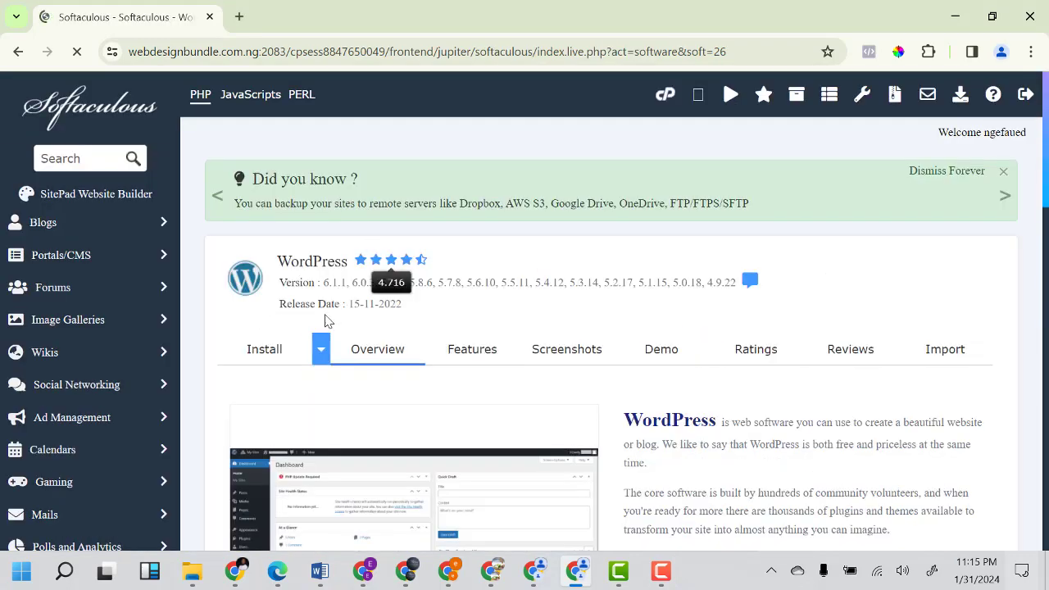
scroll(348, 298, down, 5)
click(349, 262)
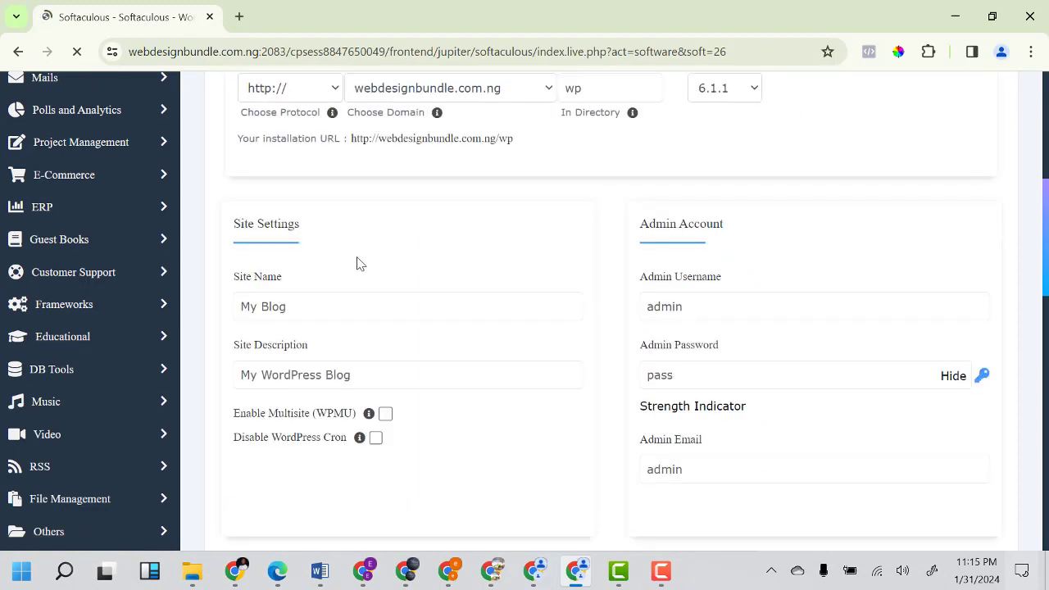
scroll(533, 188, up, 3)
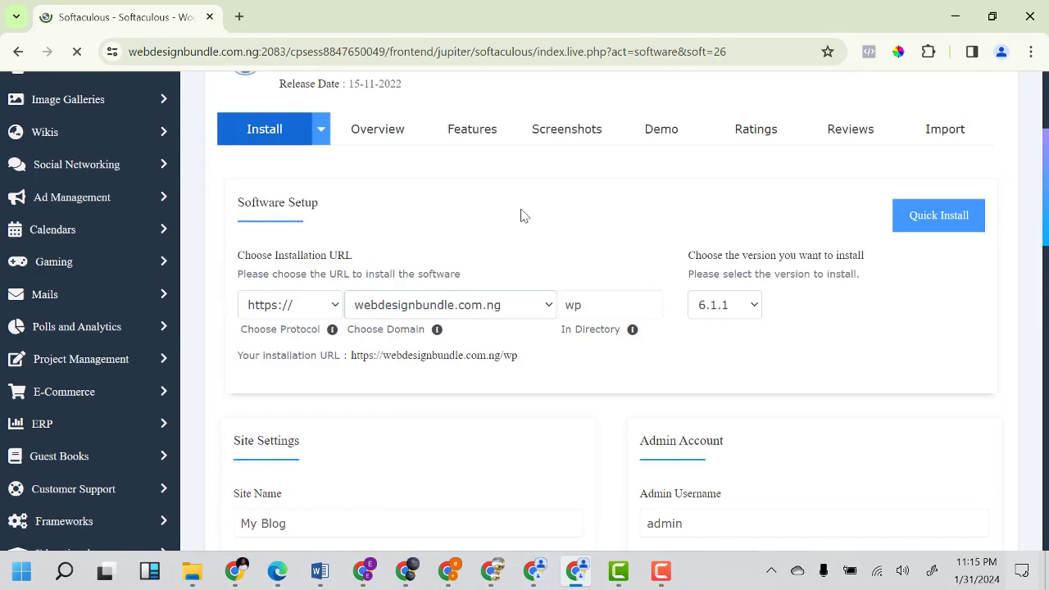
click(601, 317)
double_click(600, 316)
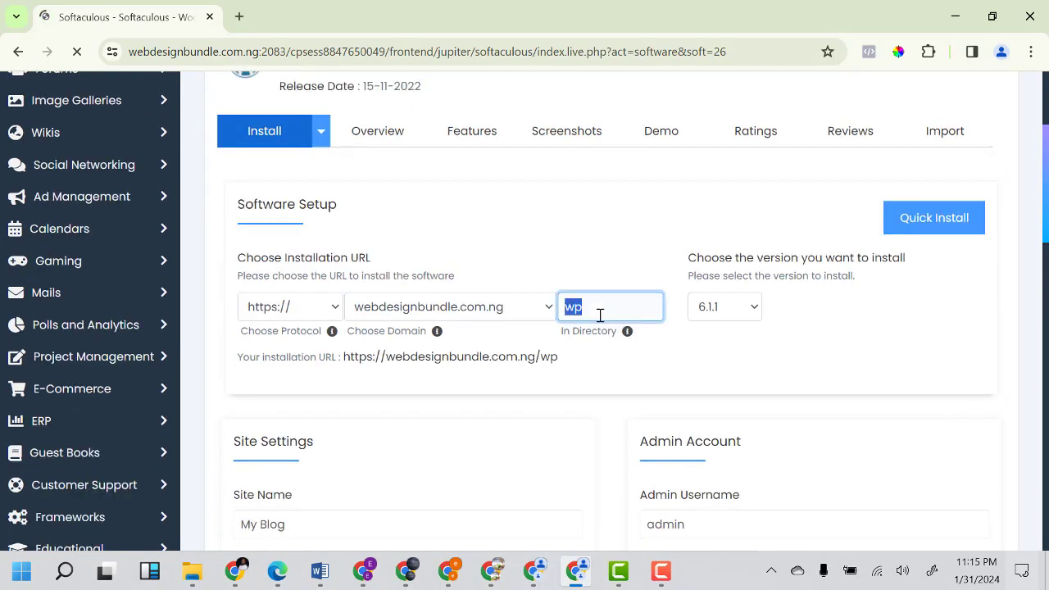
key(BackSpace)
text(churc)
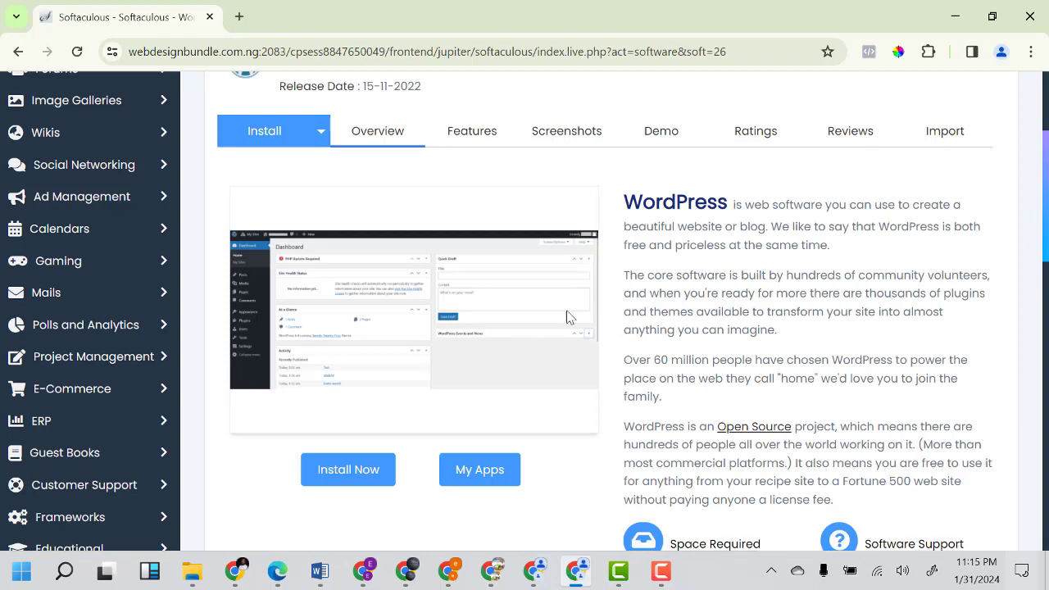
scroll(568, 328, down, 4)
scroll(541, 358, up, 3)
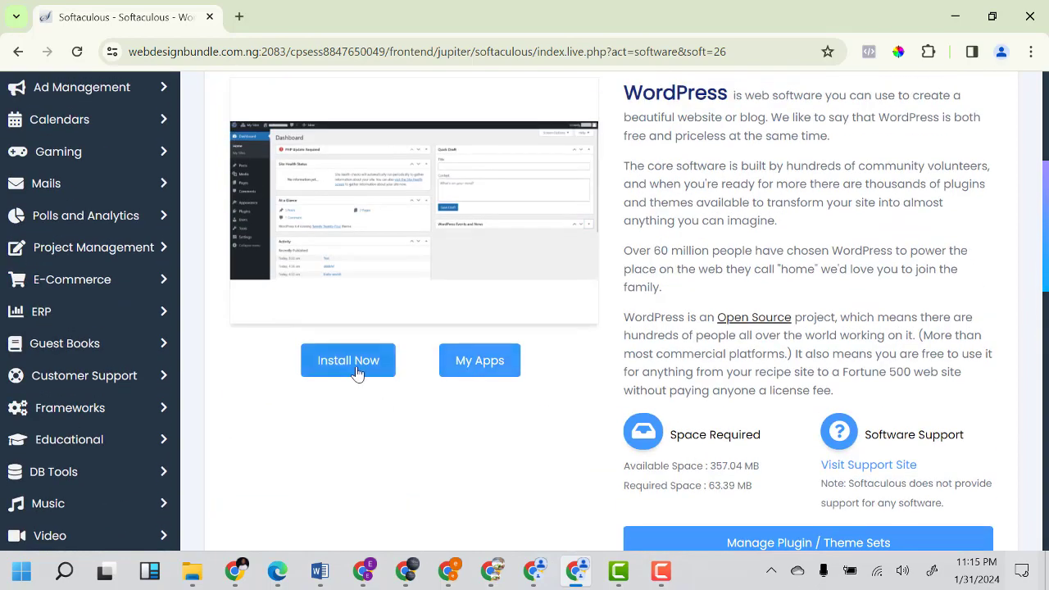
click(356, 373)
click(623, 198)
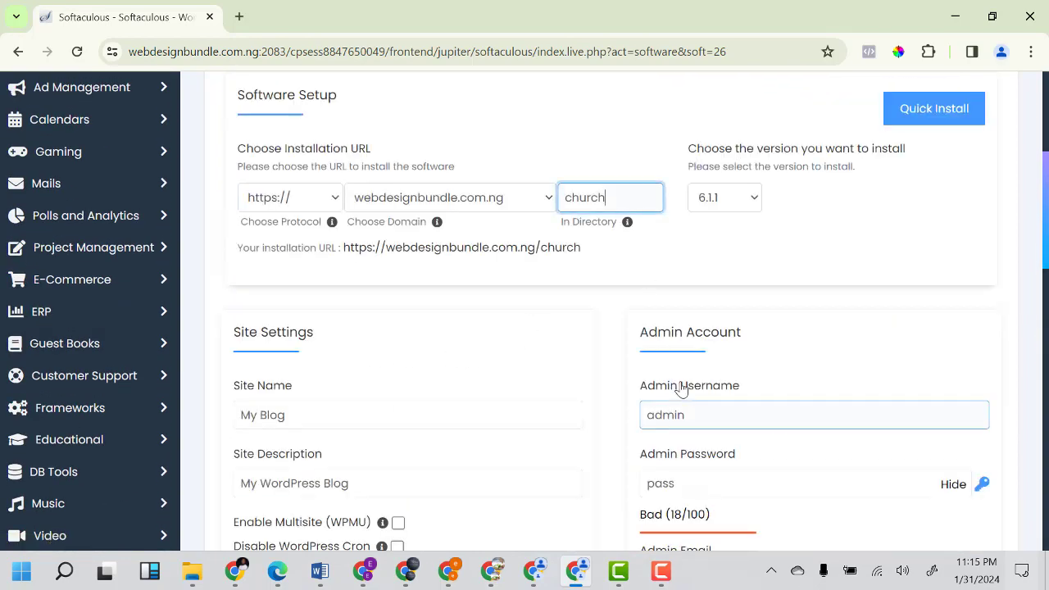
Use the suggested capitalised admin username and paste a strong admin password.
click(693, 406)
click(732, 453)
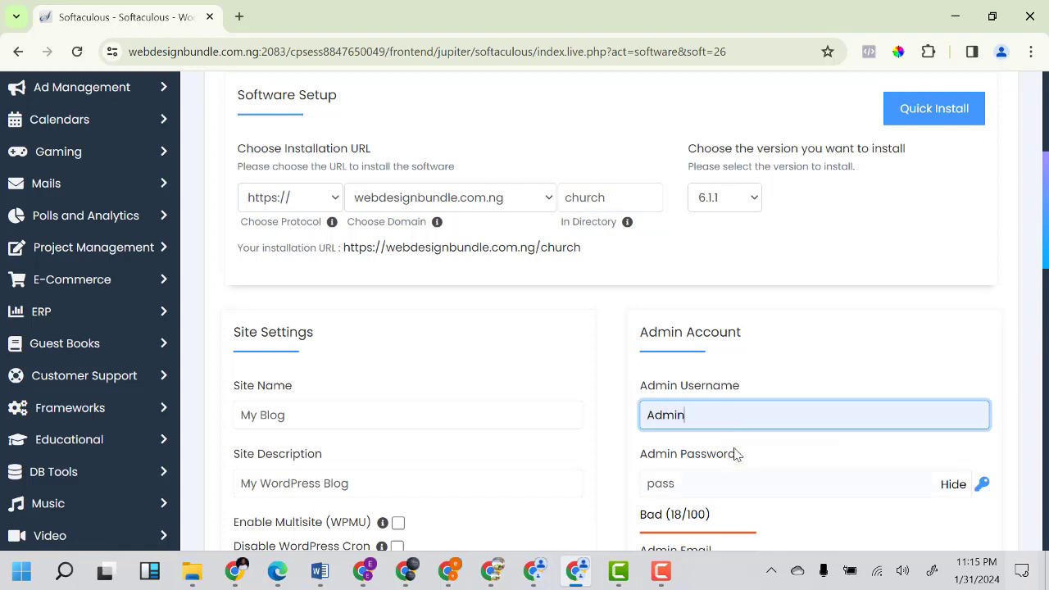
scroll(735, 454, down, 1)
drag(685, 471, 936, 482)
click(697, 367)
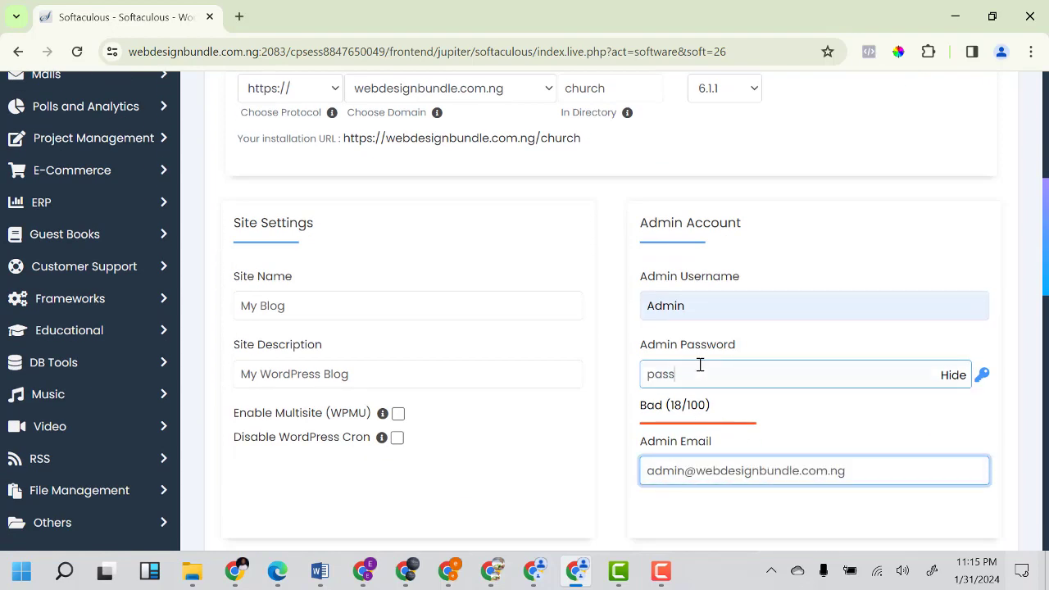
key(ctrl+a)
key(ctrl+v)
scroll(735, 405, down, 4)
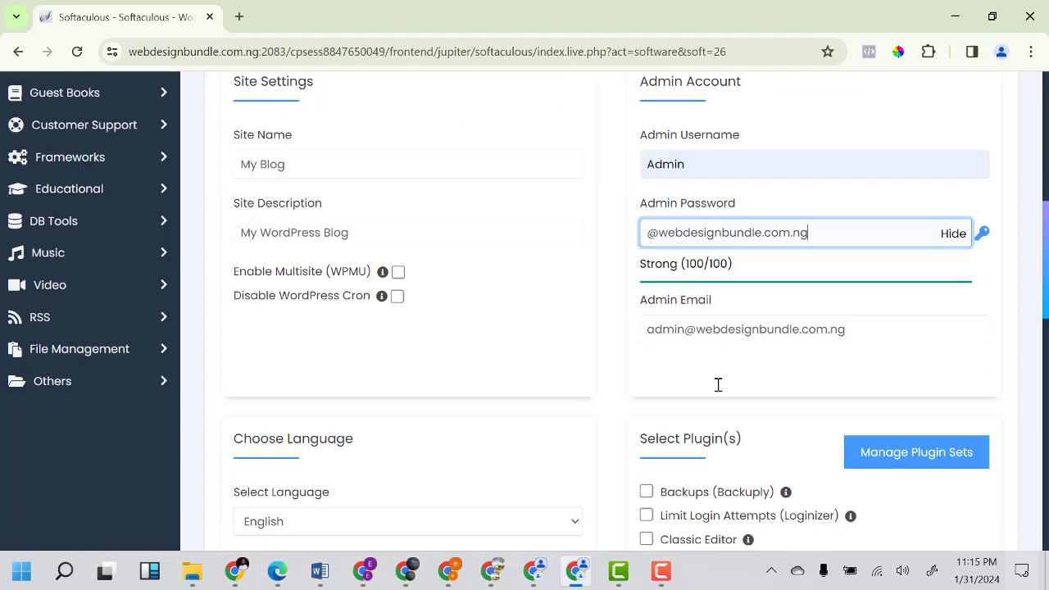
Include the Classic Editor plugin and start the WordPress installation.
click(647, 244)
scroll(664, 275, up, 4)
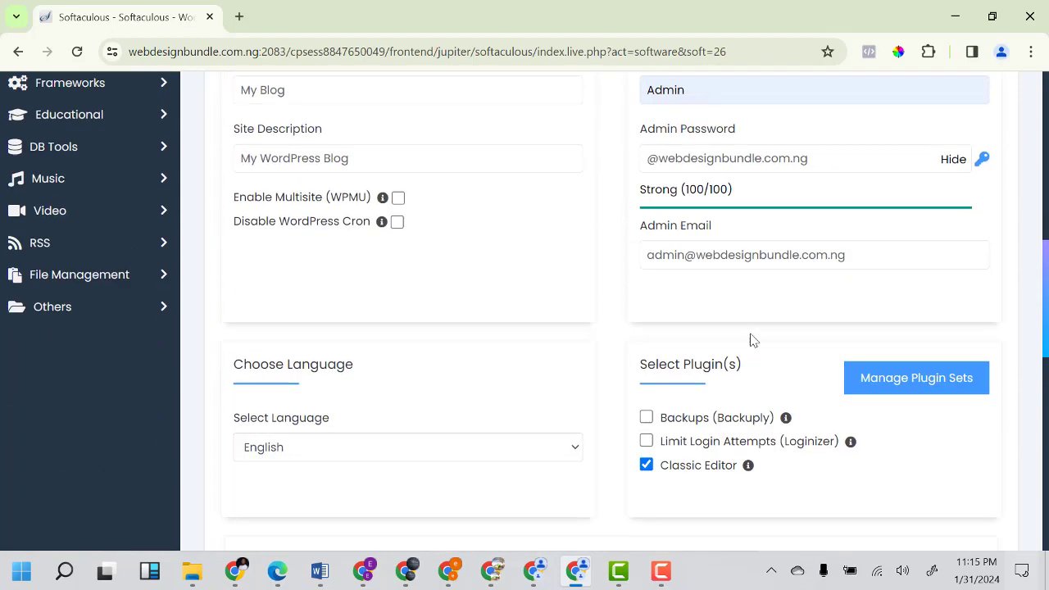
scroll(703, 410, down, 4)
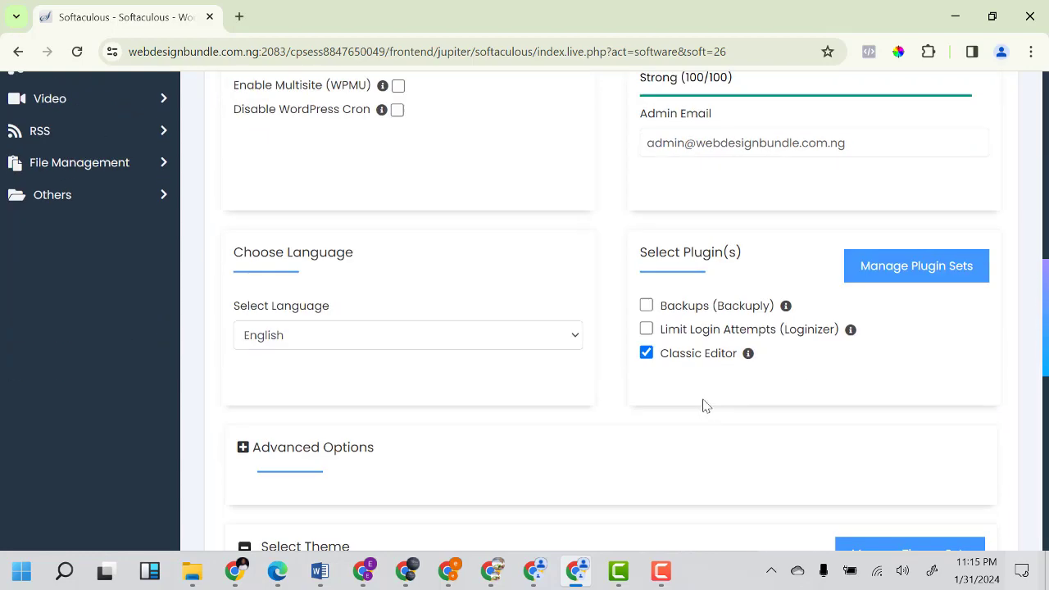
scroll(721, 414, down, 8)
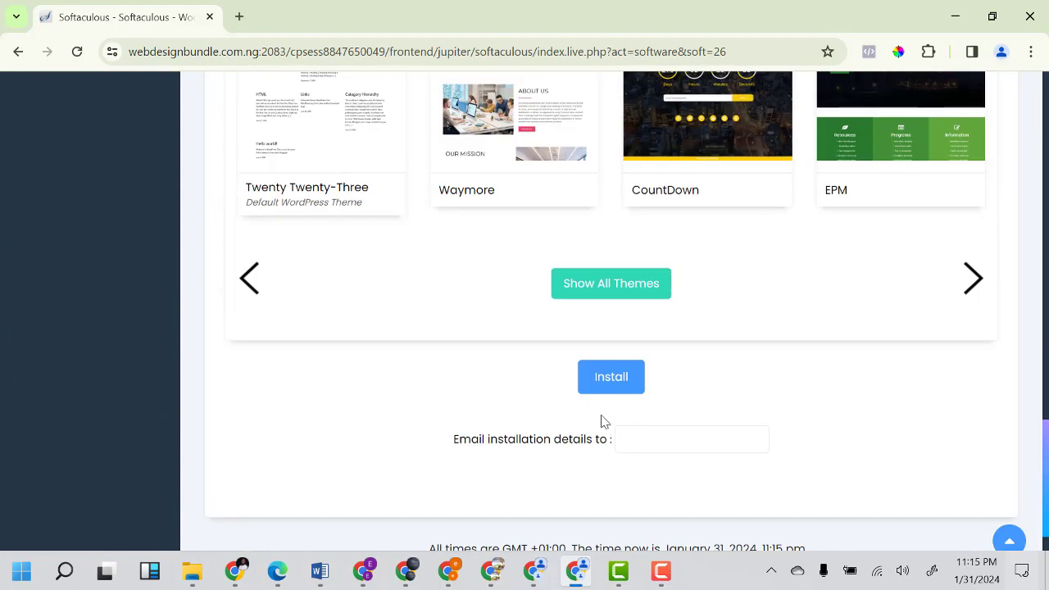
click(607, 375)
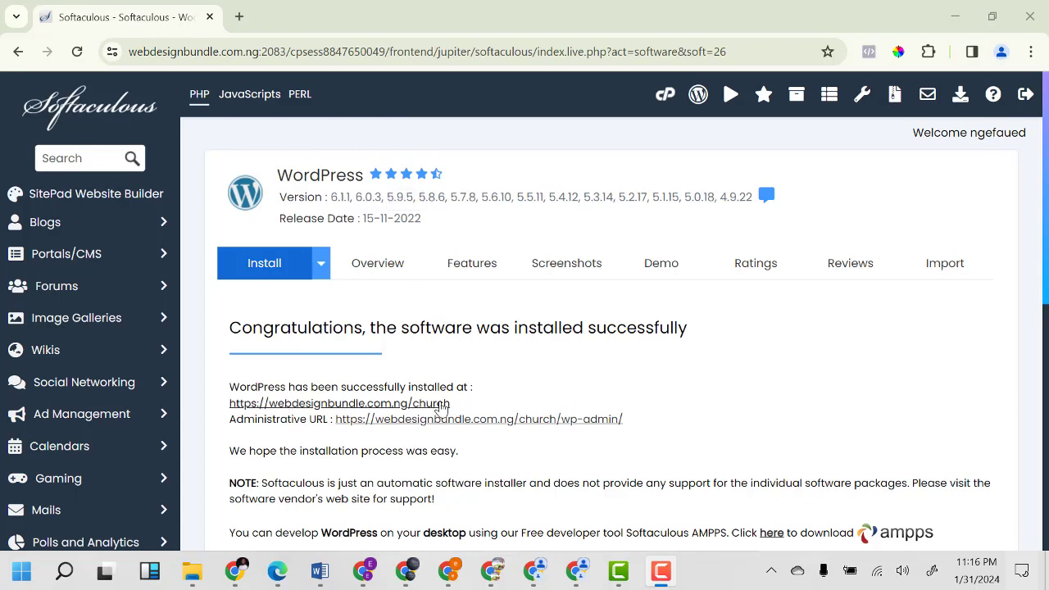
Open the Administrative URL for webdesignbundle.com.ng/church/wp-admin from the success page.
click(461, 420)
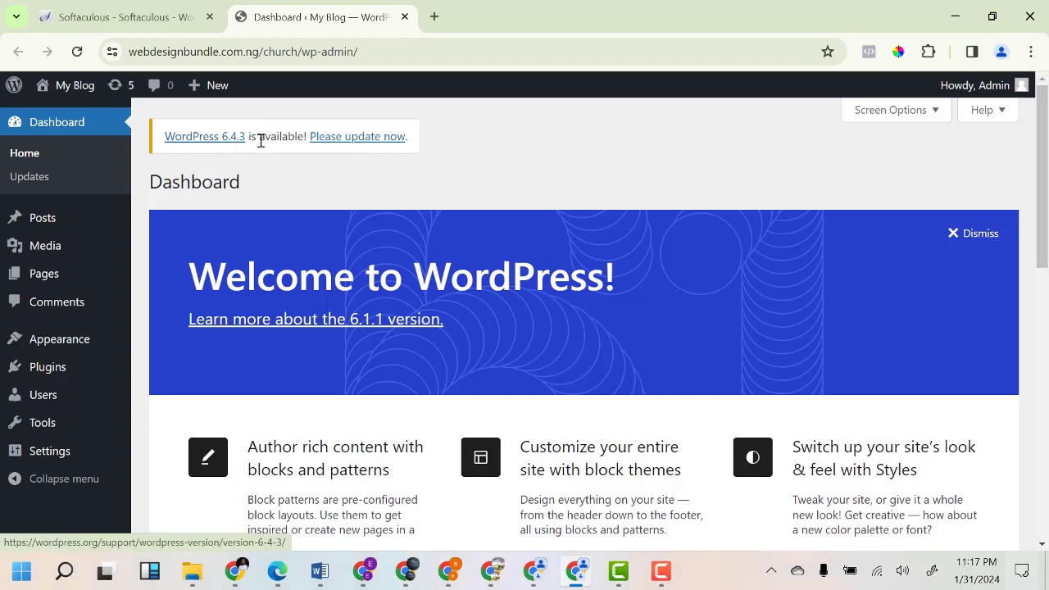
Update WordPress core from 6.1.1 to version 6.4.3 on the Updates page.
click(370, 144)
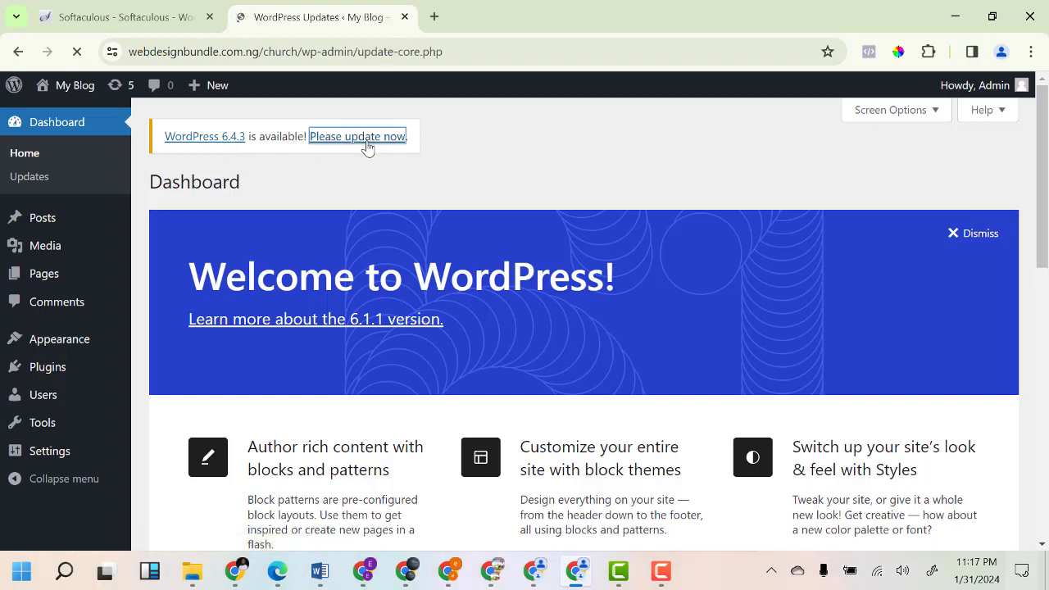
scroll(306, 307, down, 3)
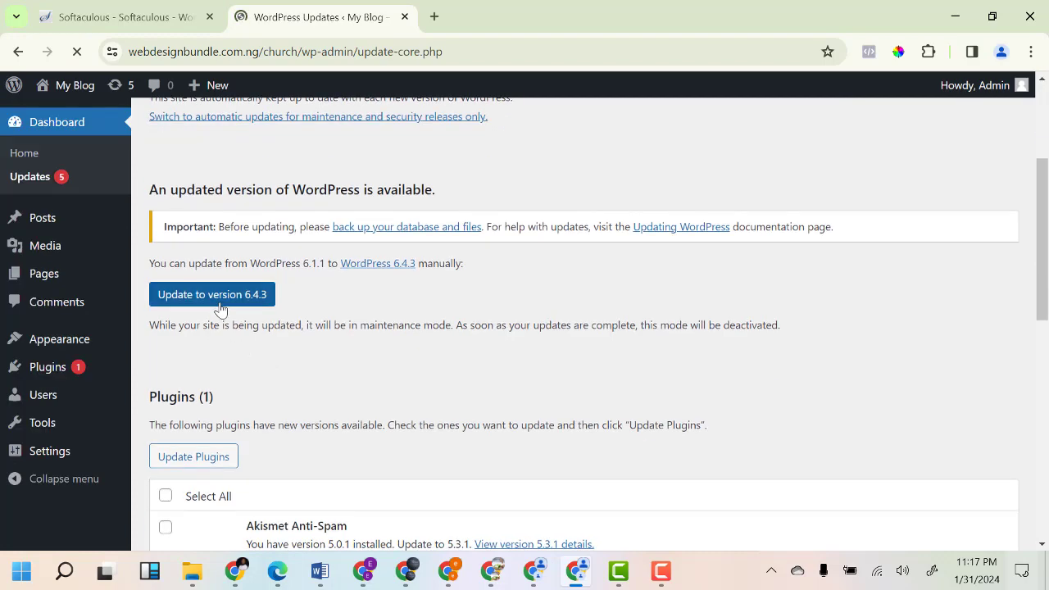
click(218, 300)
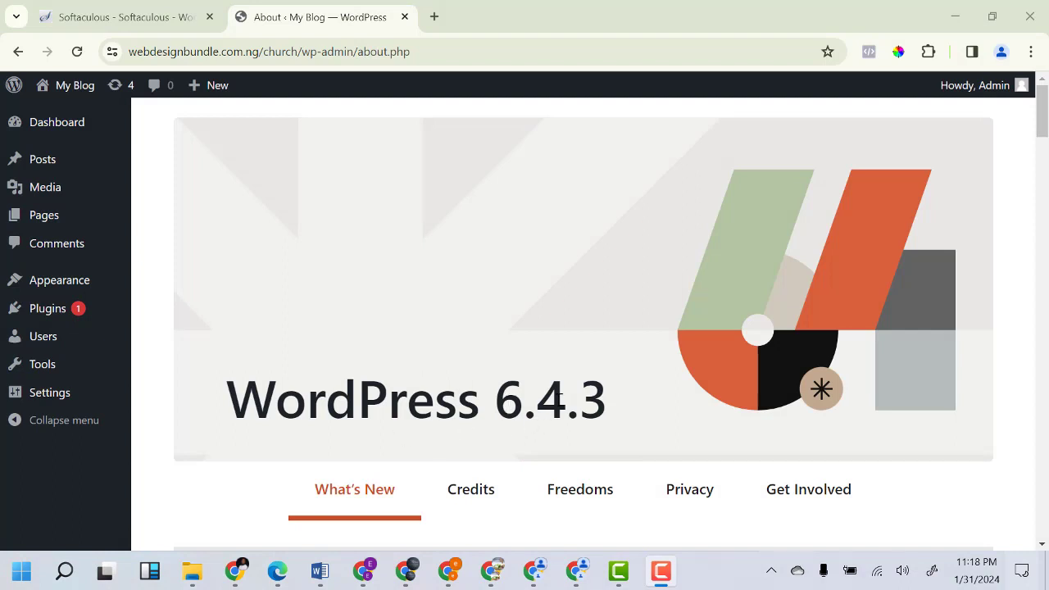
scroll(574, 390, down, 3)
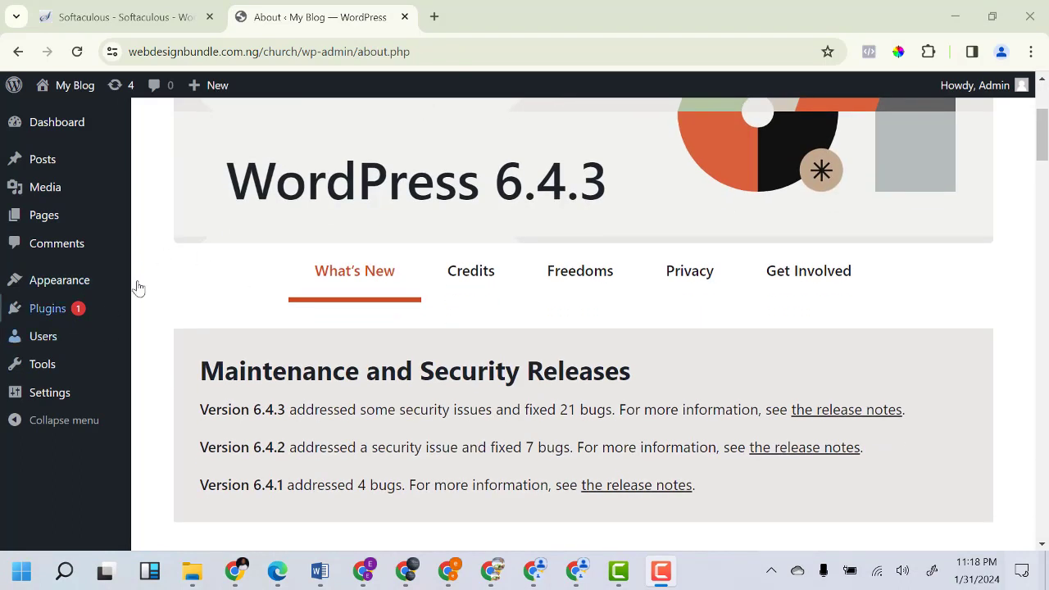
mouse_move(72, 293)
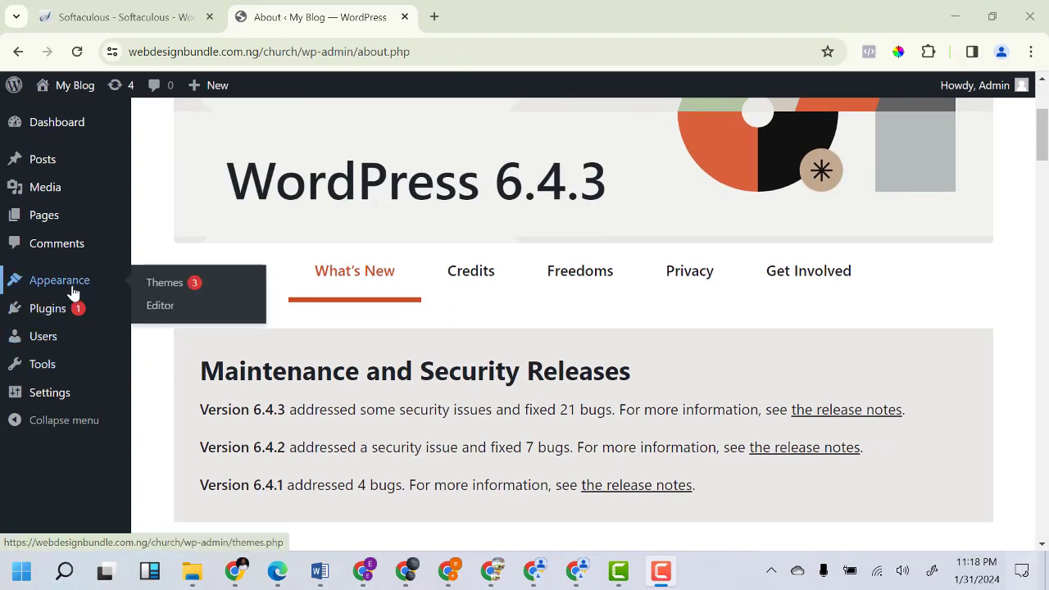
Upload Downloads/Zegen-Theme-Unzip/zegen-v1.1.6.zip as a new theme and install it.
click(164, 291)
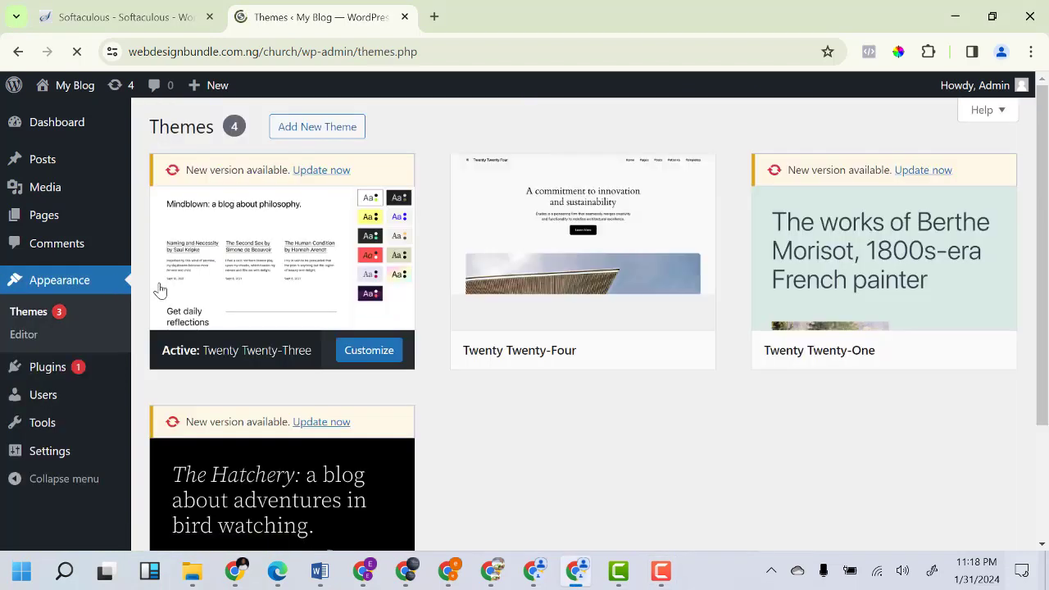
click(328, 133)
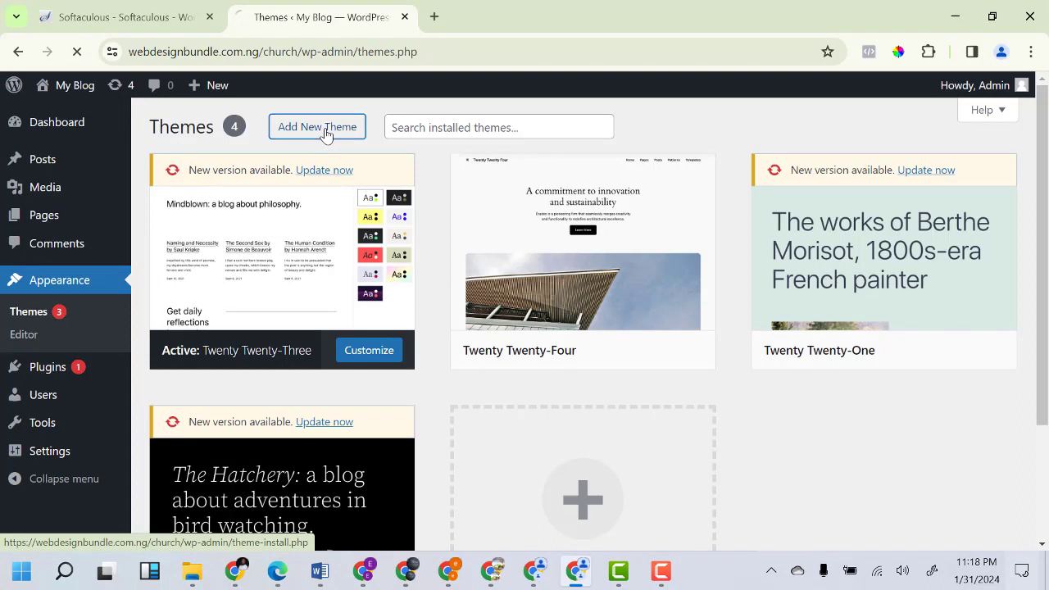
click(300, 133)
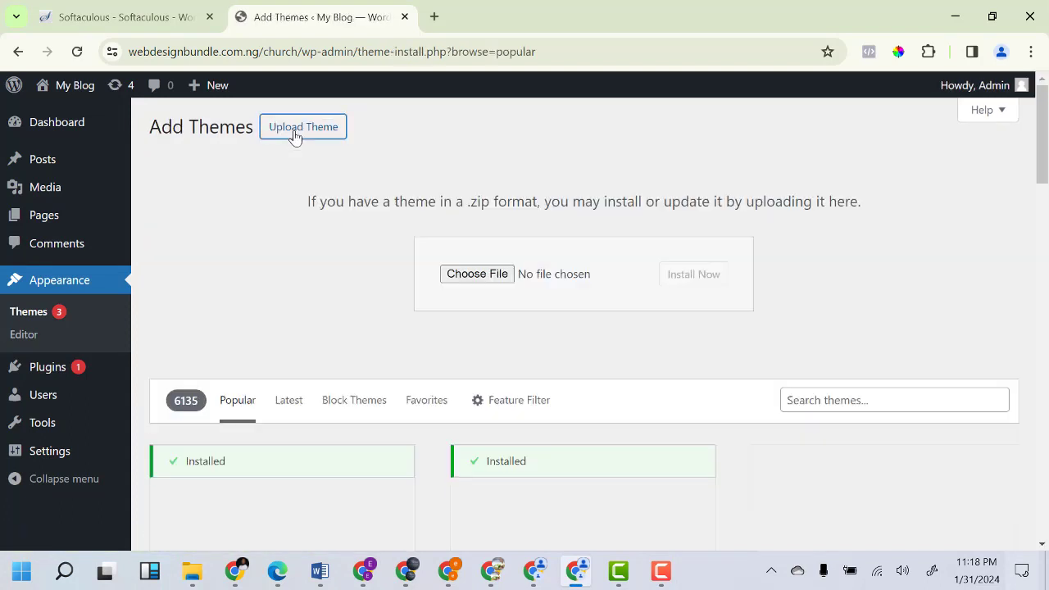
click(480, 279)
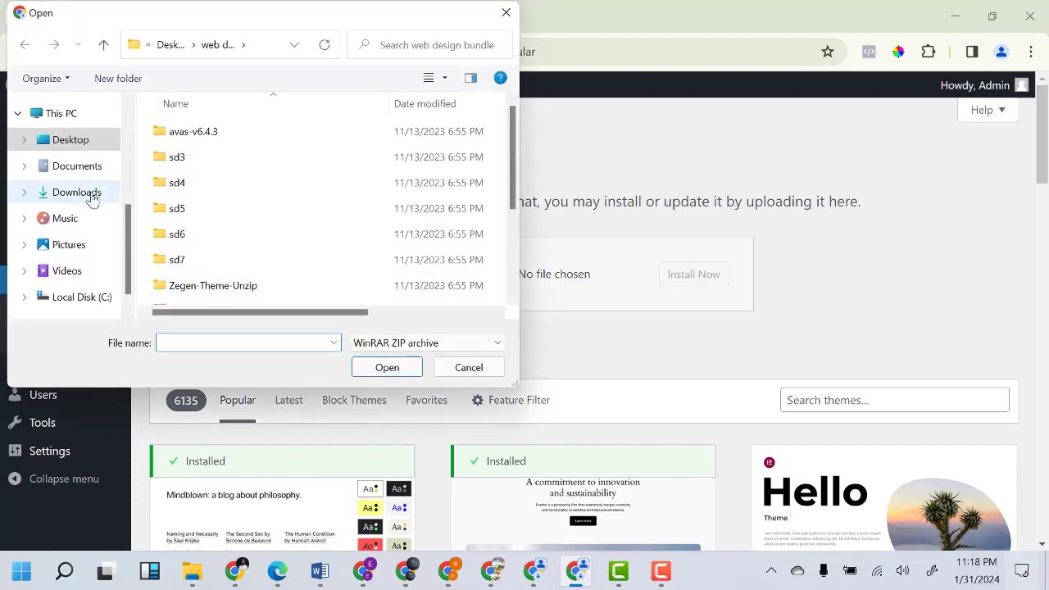
click(90, 195)
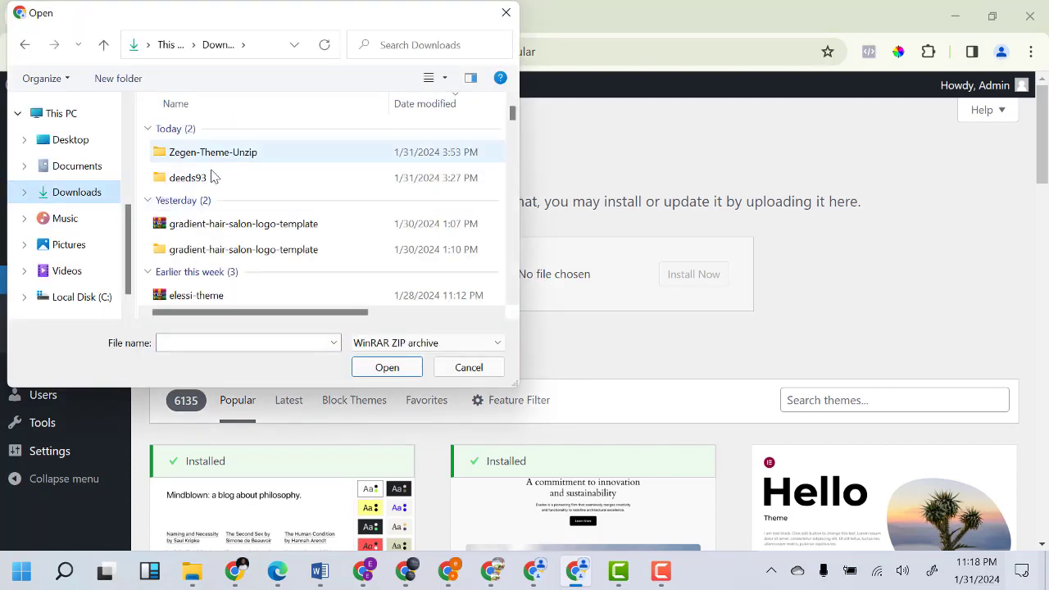
double_click(234, 157)
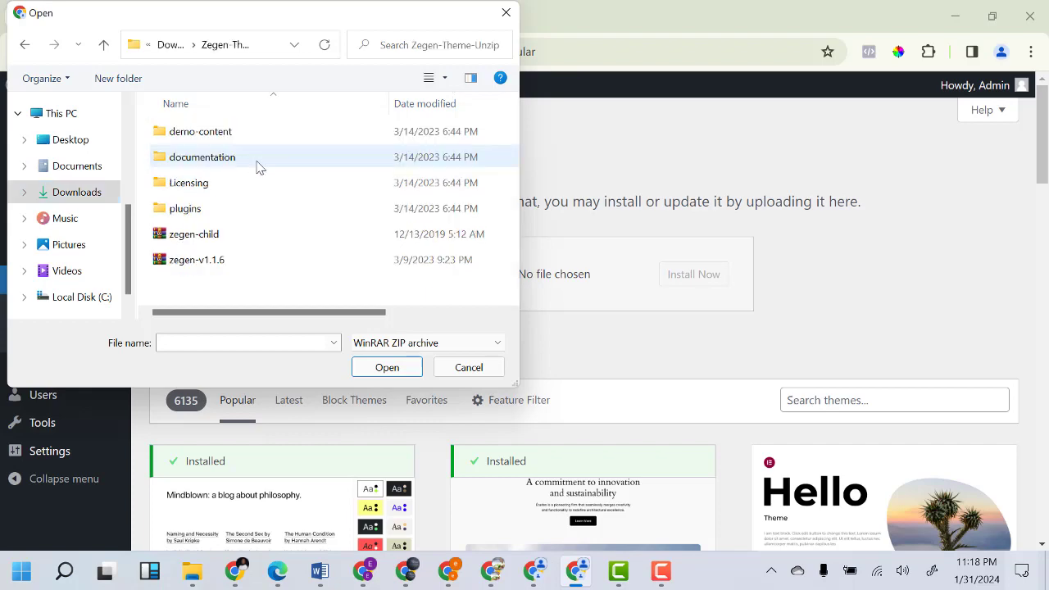
click(227, 264)
click(382, 368)
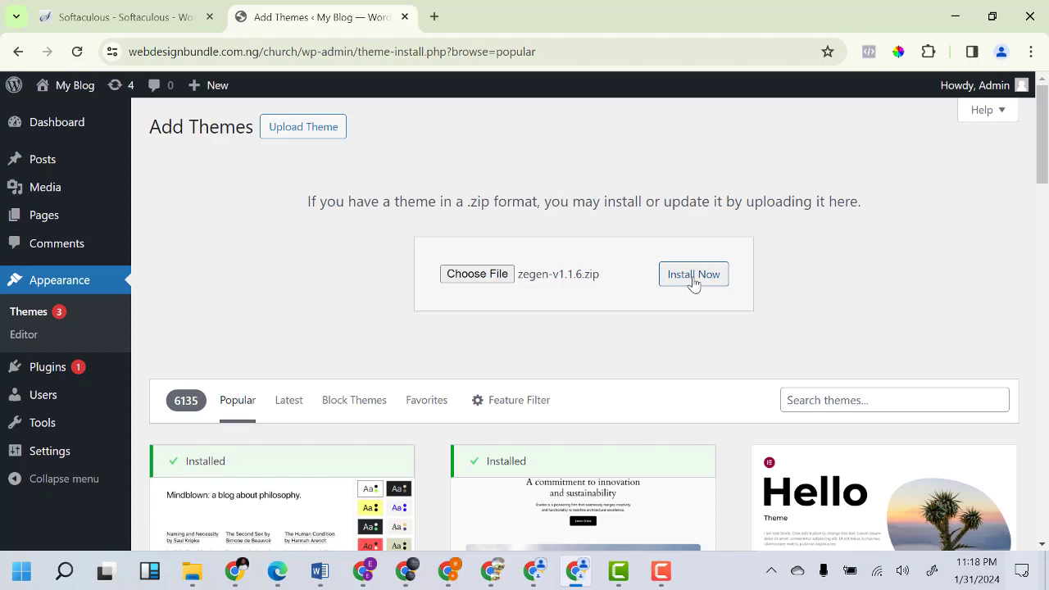
click(694, 275)
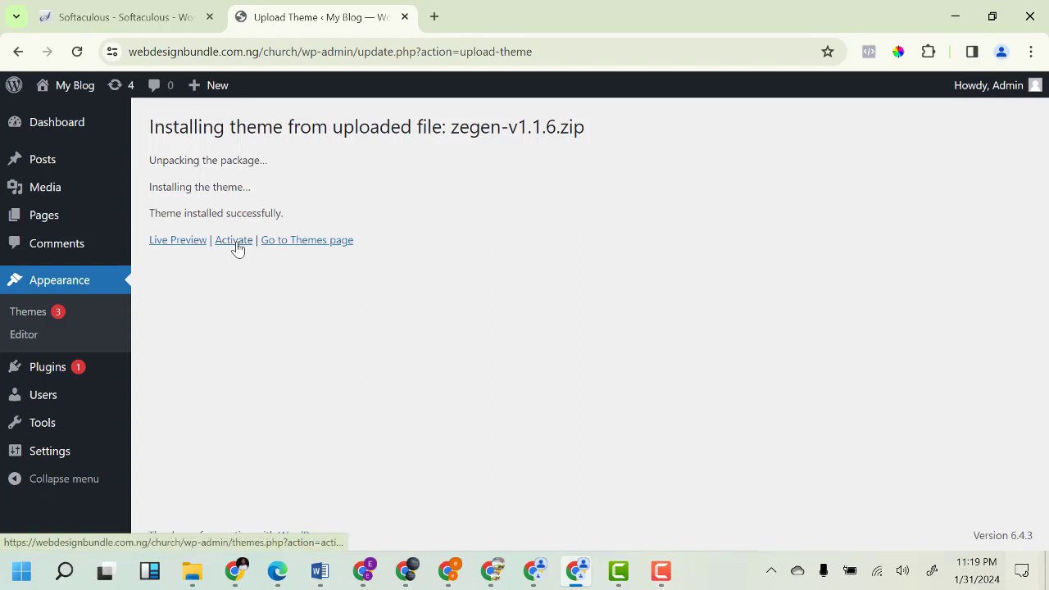
Activate the installed Zegen 1.1.6 theme to reach its welcome page.
click(234, 241)
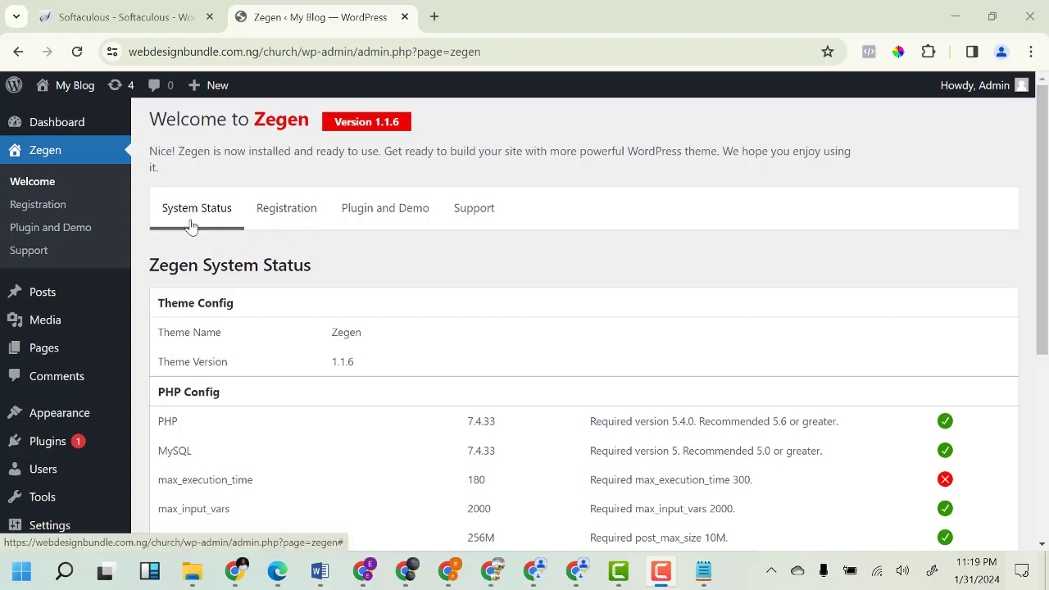
On the Registration tab, paste the licence e-mail copied from the Notepad notes.
click(287, 220)
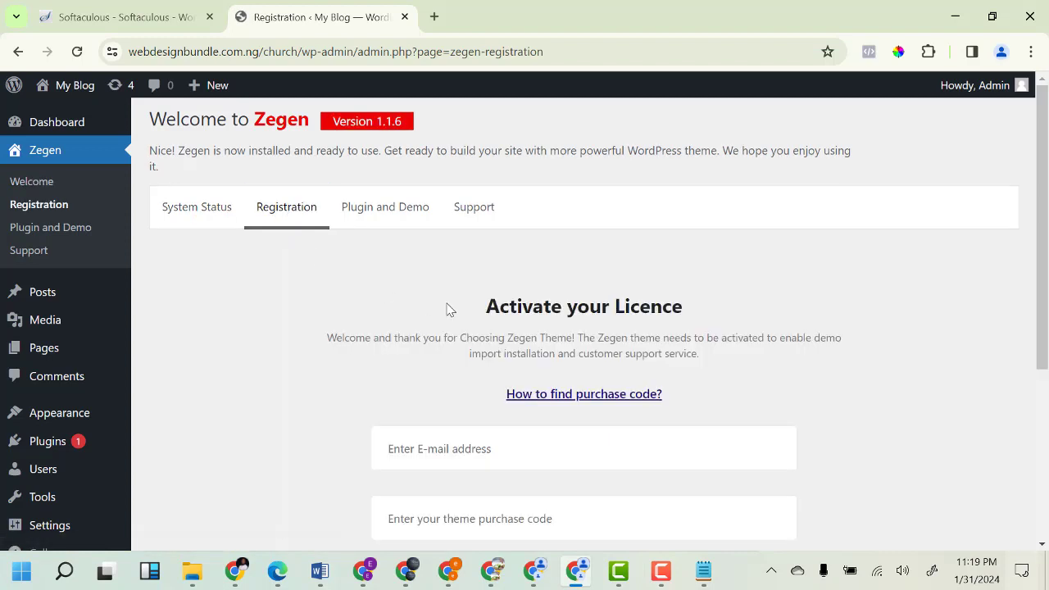
scroll(480, 305, down, 1)
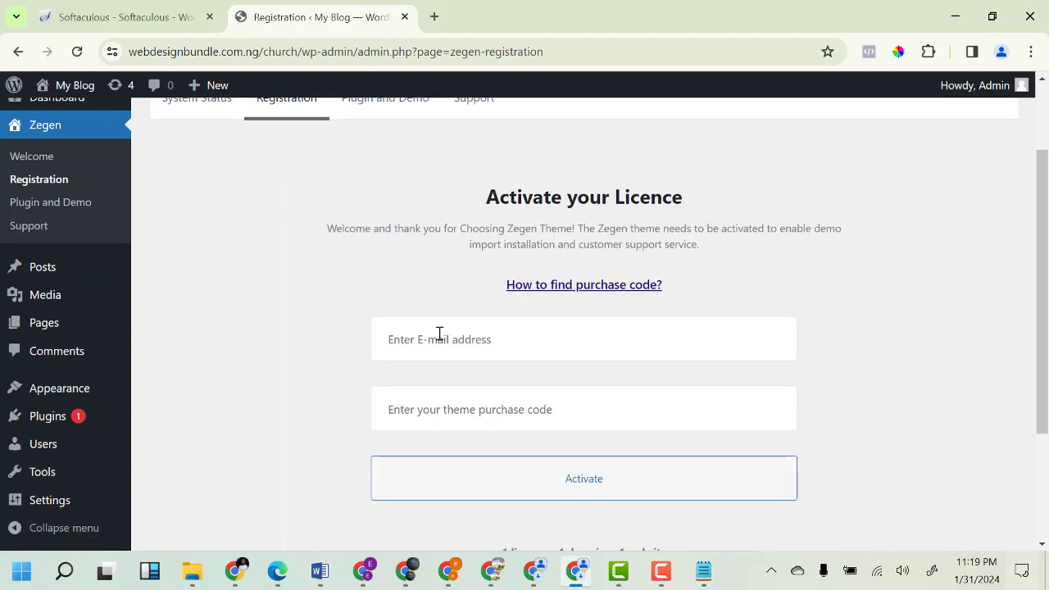
click(703, 570)
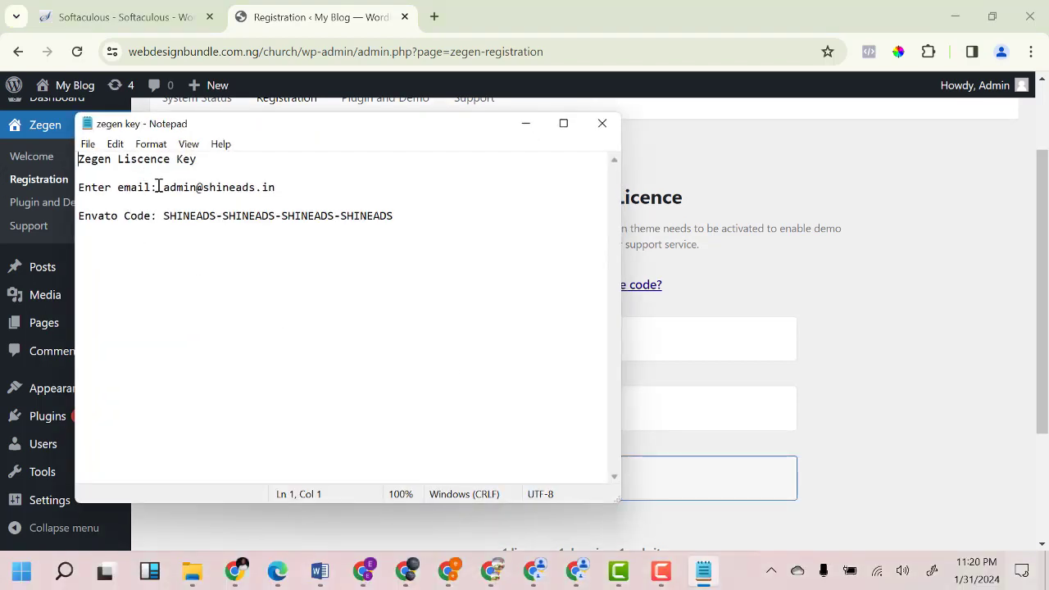
drag(168, 188, 245, 197)
click(279, 194)
drag(164, 190, 296, 191)
right_click(225, 194)
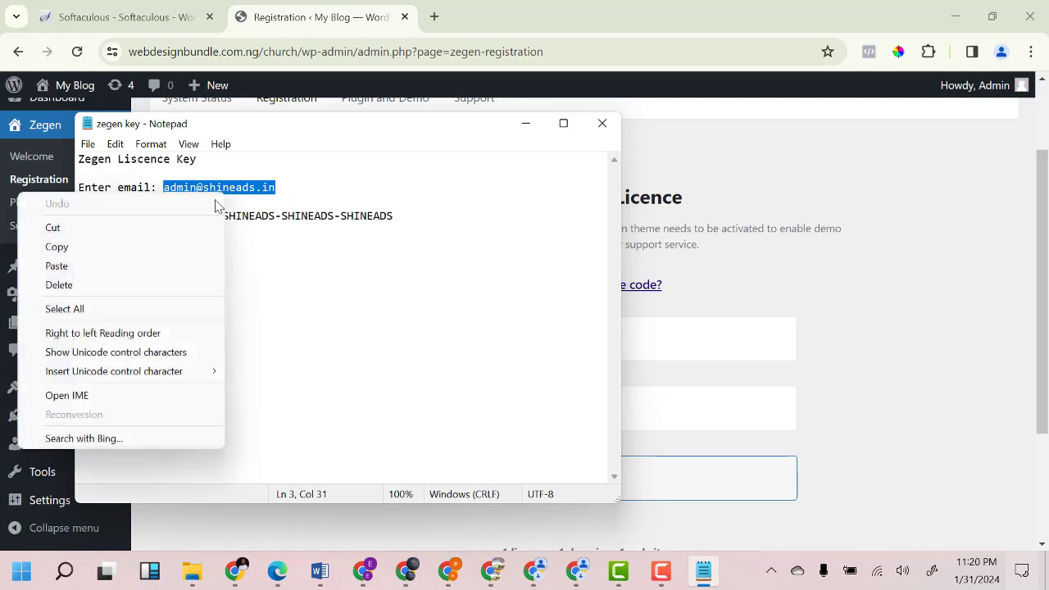
click(127, 247)
click(654, 338)
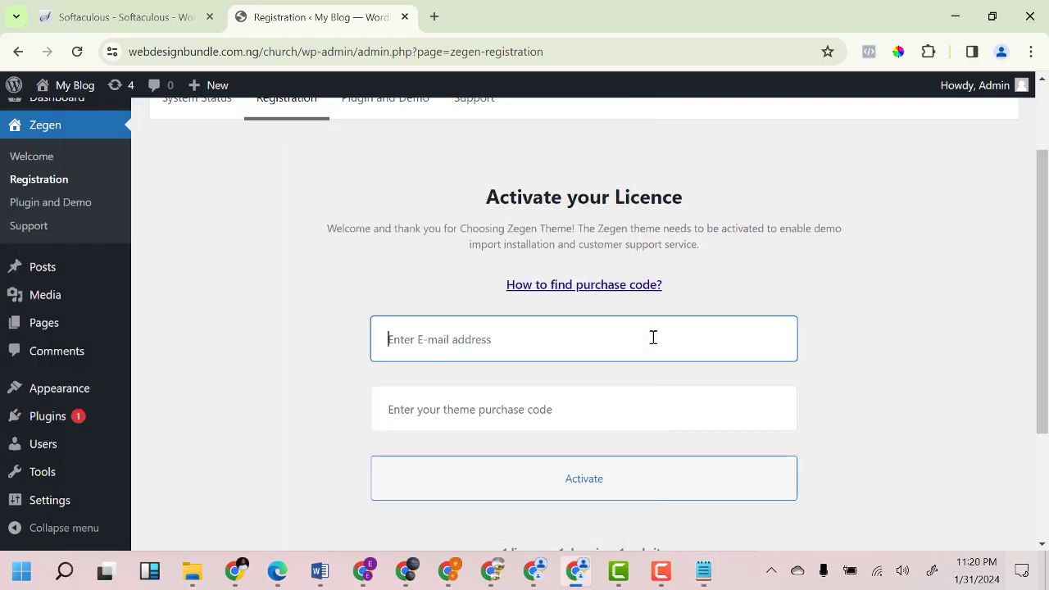
key(ctrl+v)
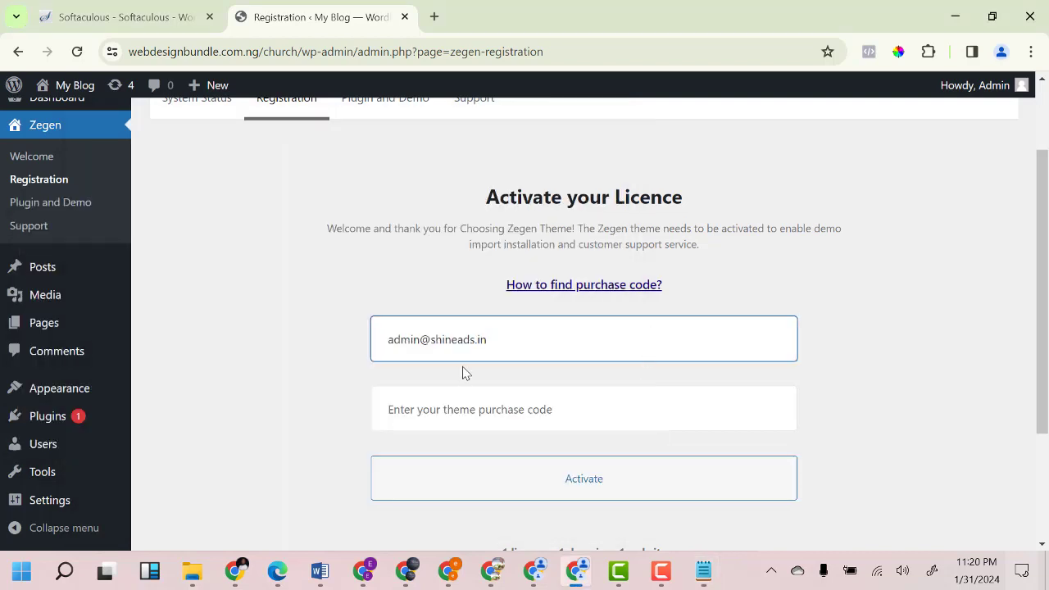
Paste the Envato purchase code from the notes and activate the Zegen licence.
click(465, 411)
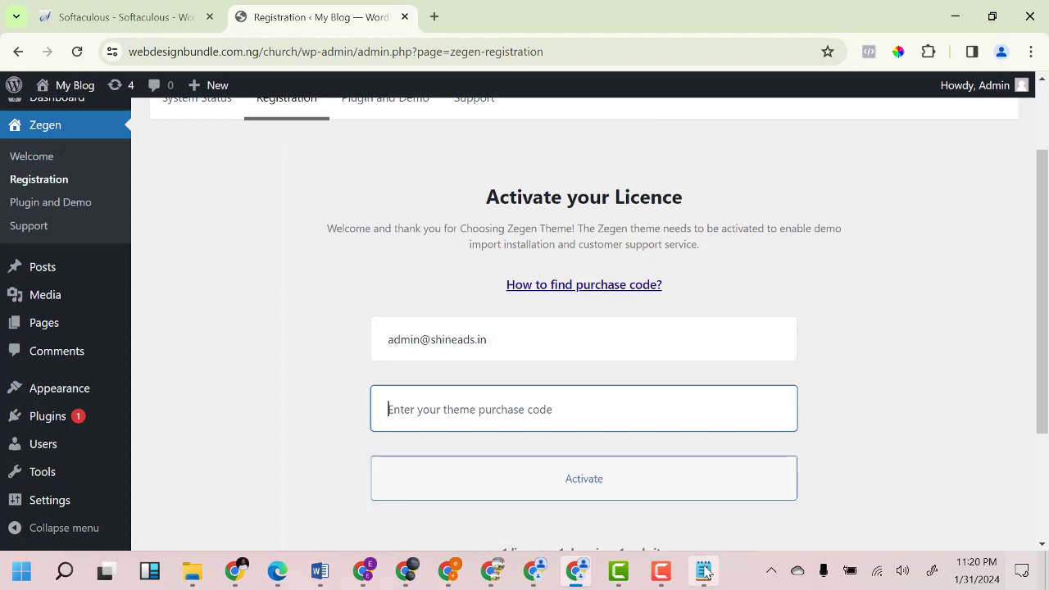
click(704, 572)
drag(162, 220, 424, 225)
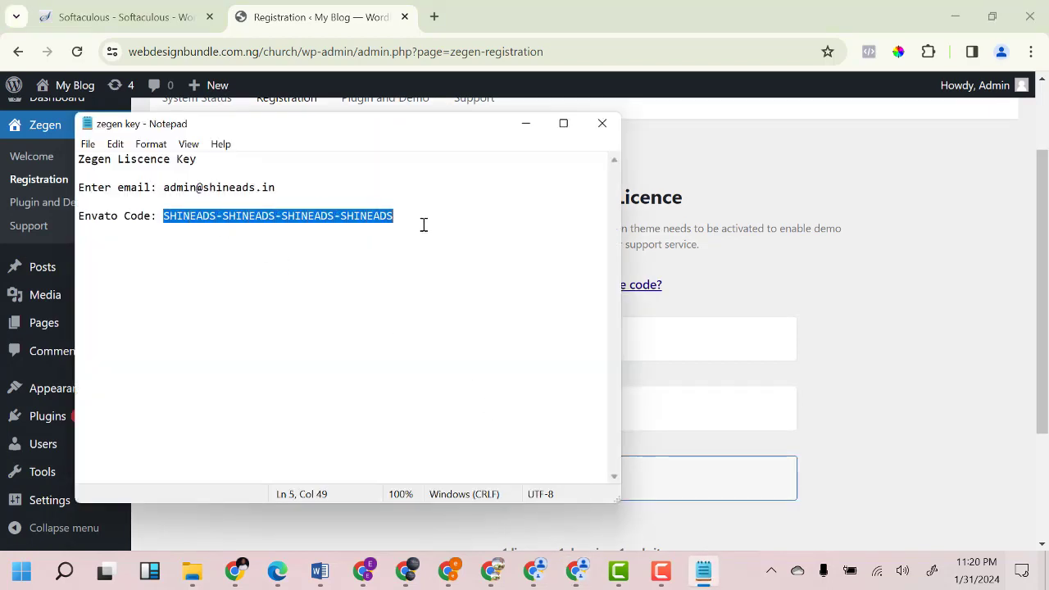
click(688, 395)
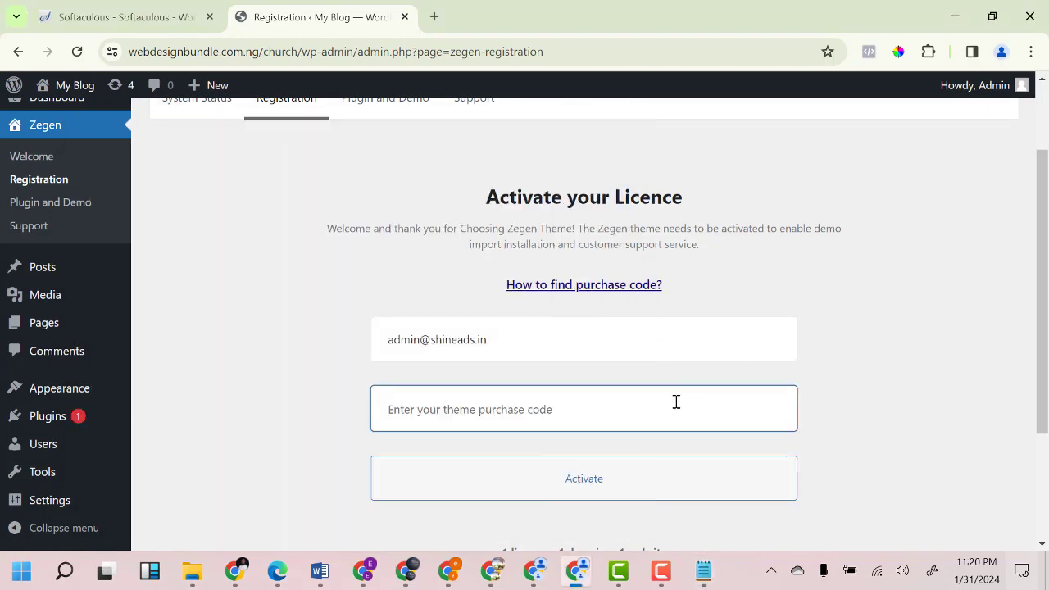
key(ctrl+v)
click(585, 484)
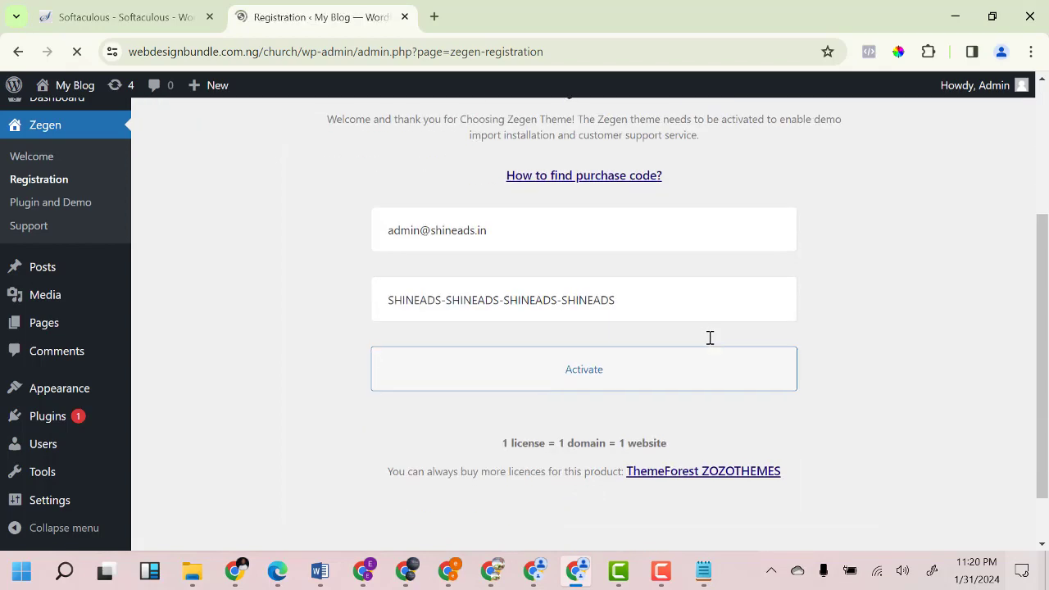
scroll(579, 369, down, 3)
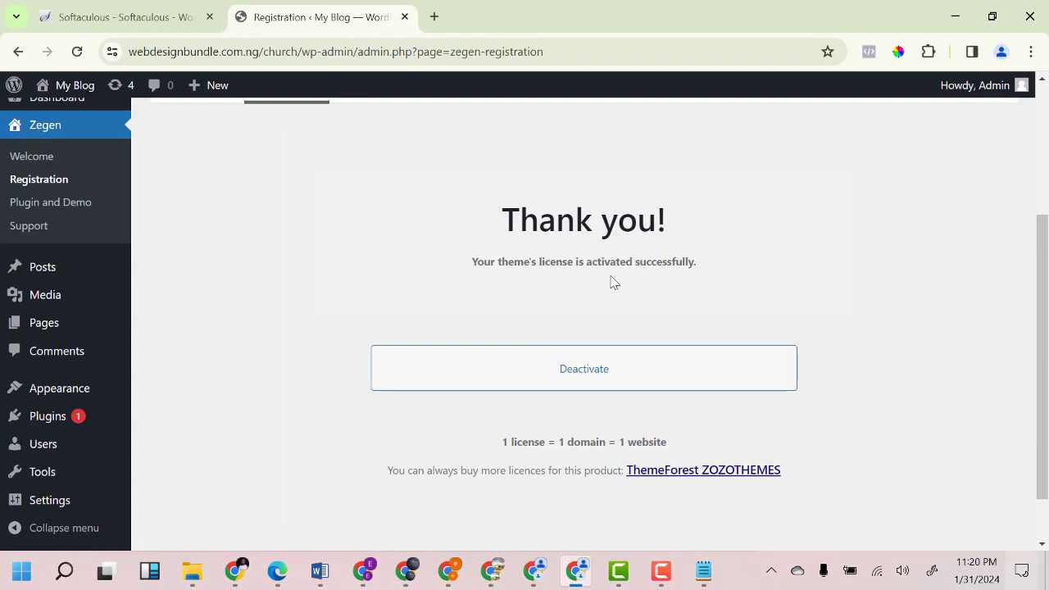
scroll(192, 295, up, 2)
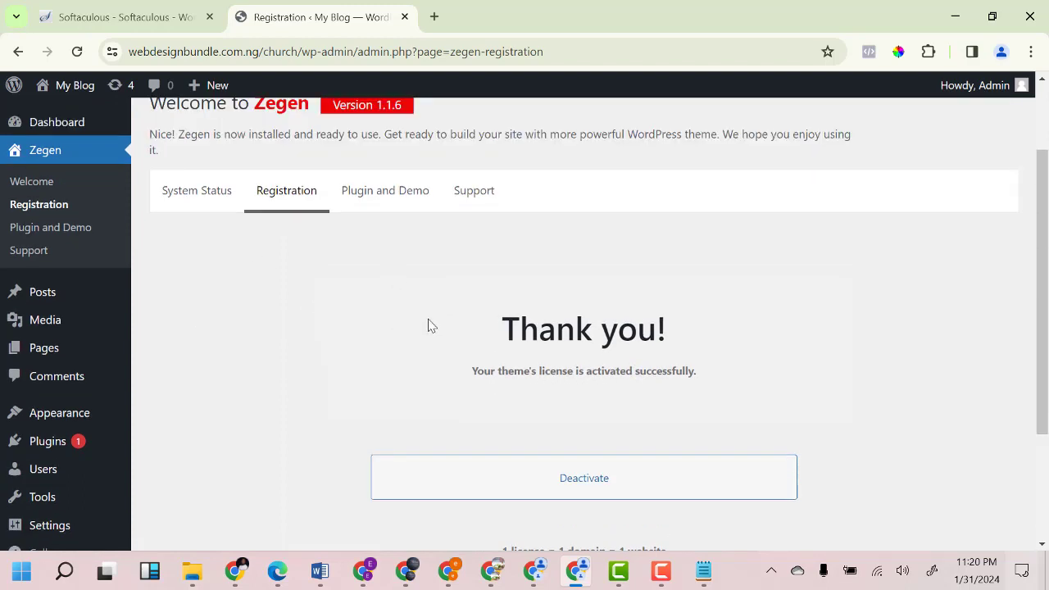
click(58, 235)
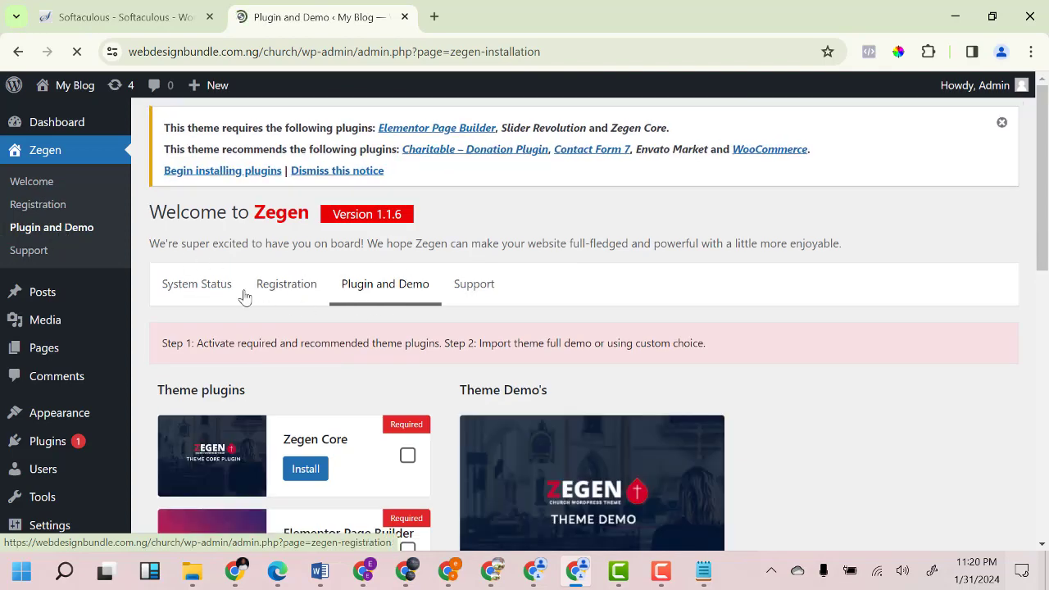
Install and activate the required Zegen Core plugin.
scroll(320, 324, down, 2)
scroll(311, 332, down, 3)
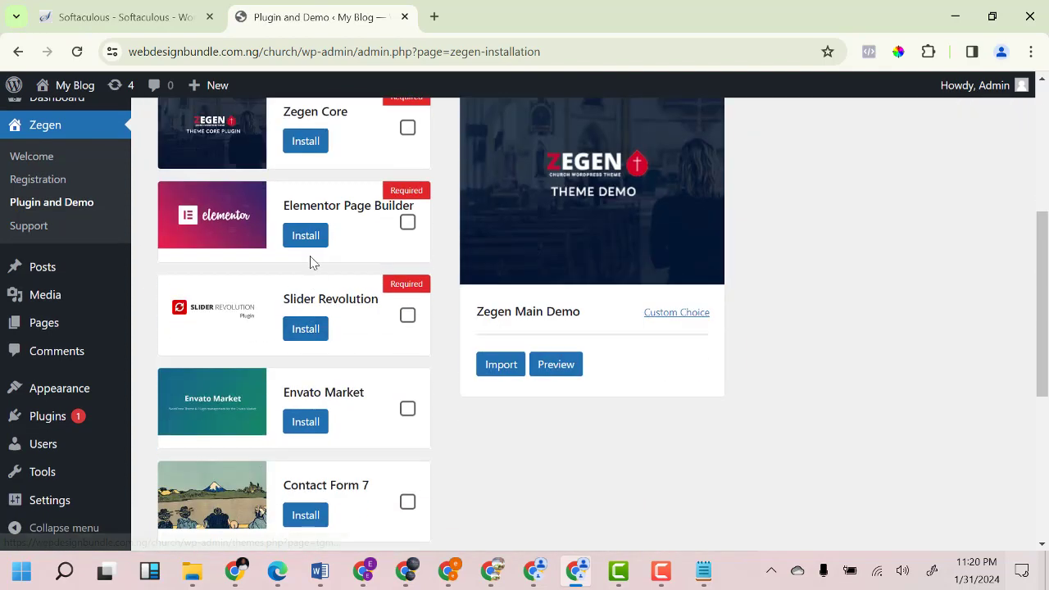
scroll(311, 260, up, 3)
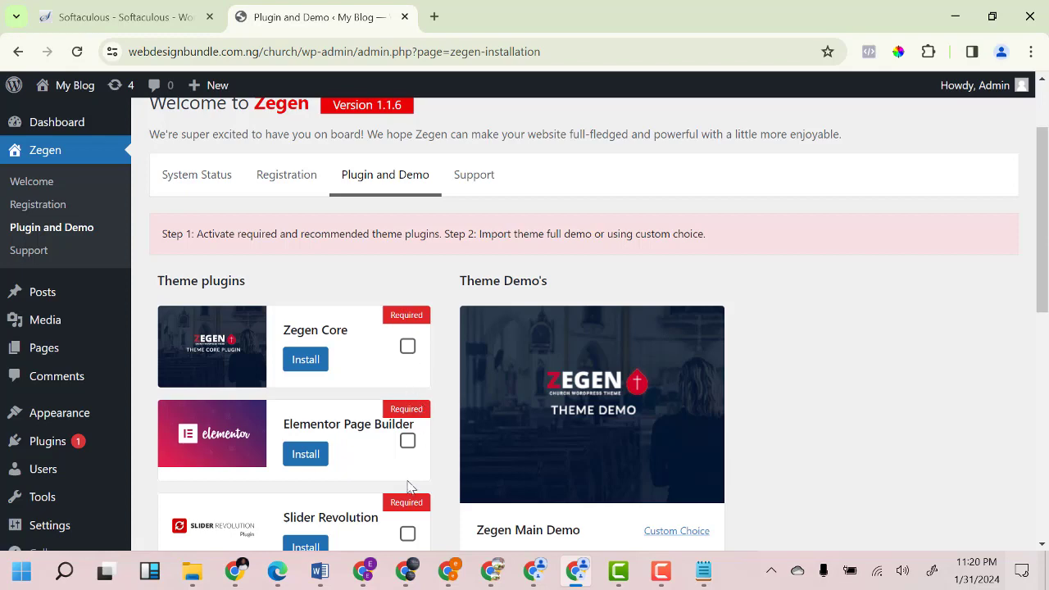
scroll(406, 459, down, 3)
scroll(332, 279, up, 2)
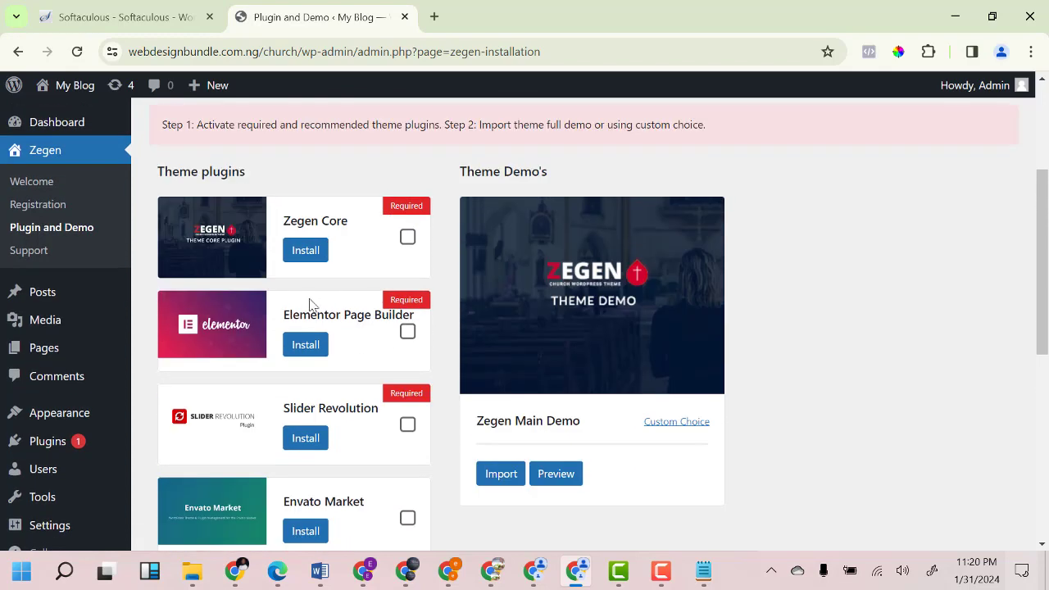
click(309, 253)
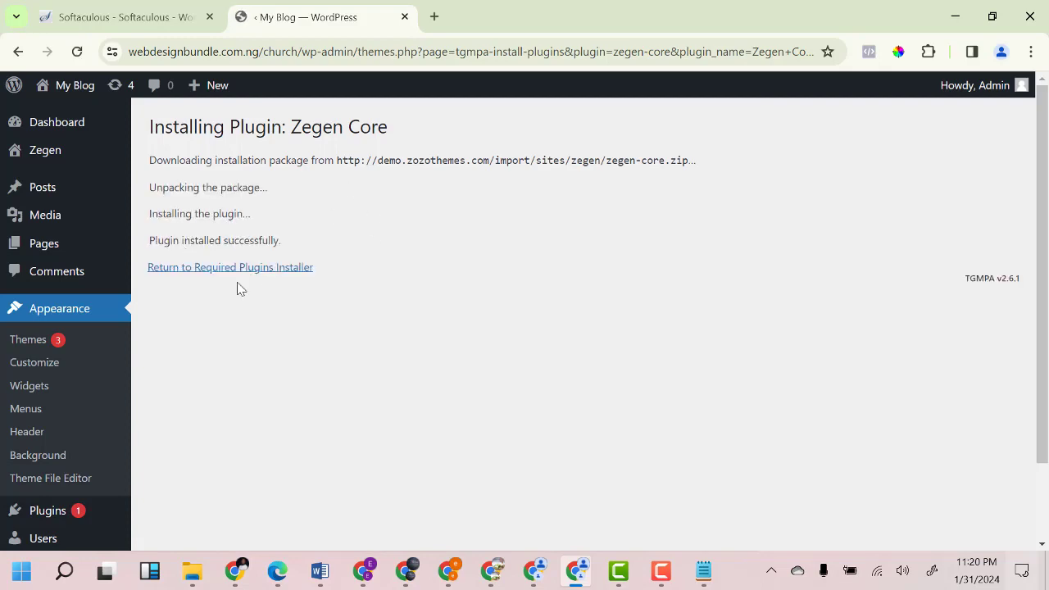
click(275, 271)
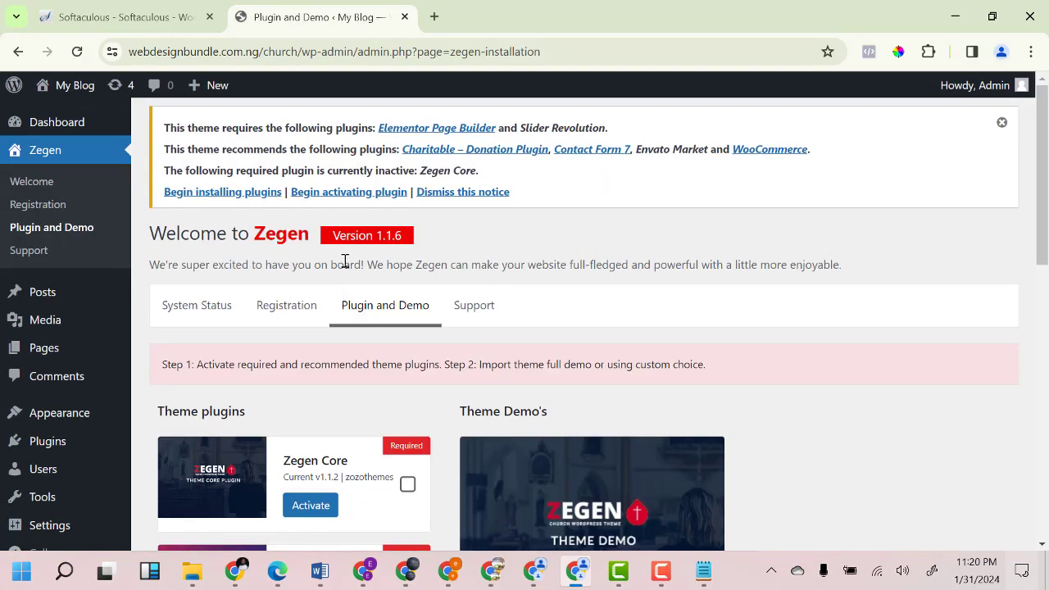
scroll(352, 296, down, 3)
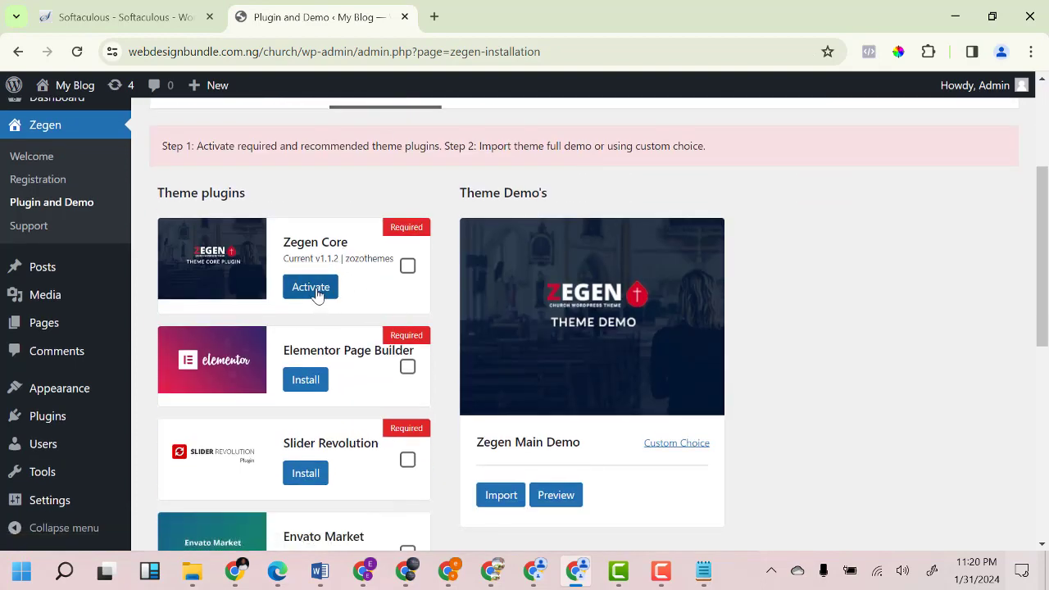
click(317, 293)
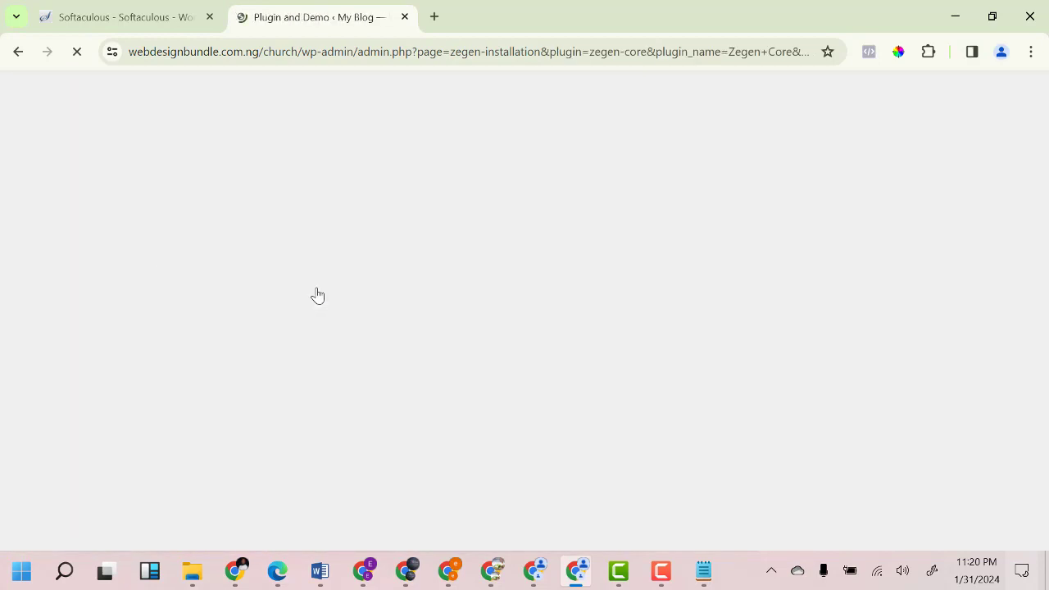
Install and activate the Elementor Page Builder 3.19.0 plugin.
scroll(320, 291, down, 3)
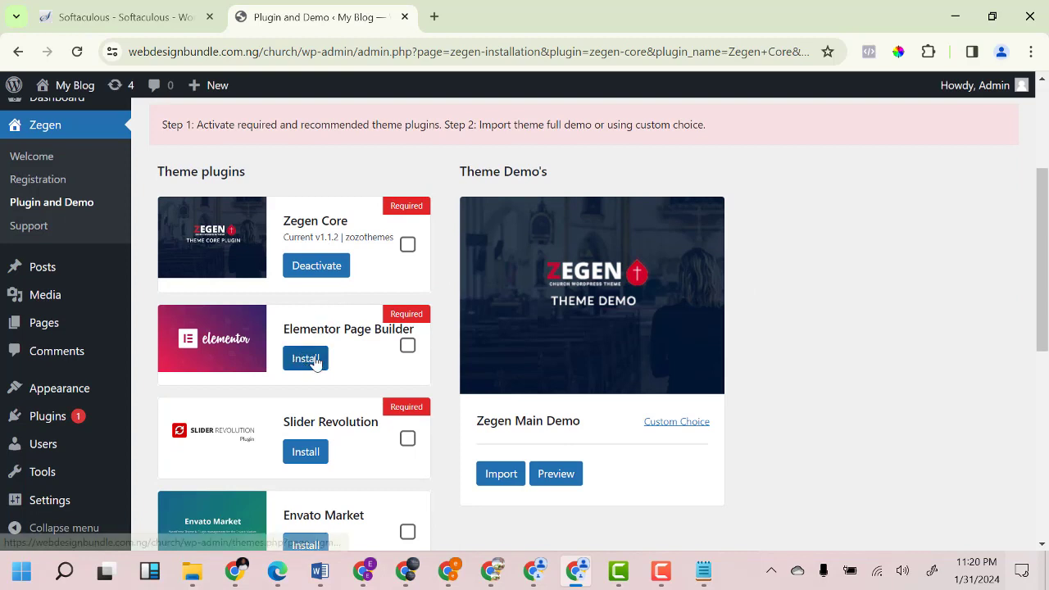
click(309, 366)
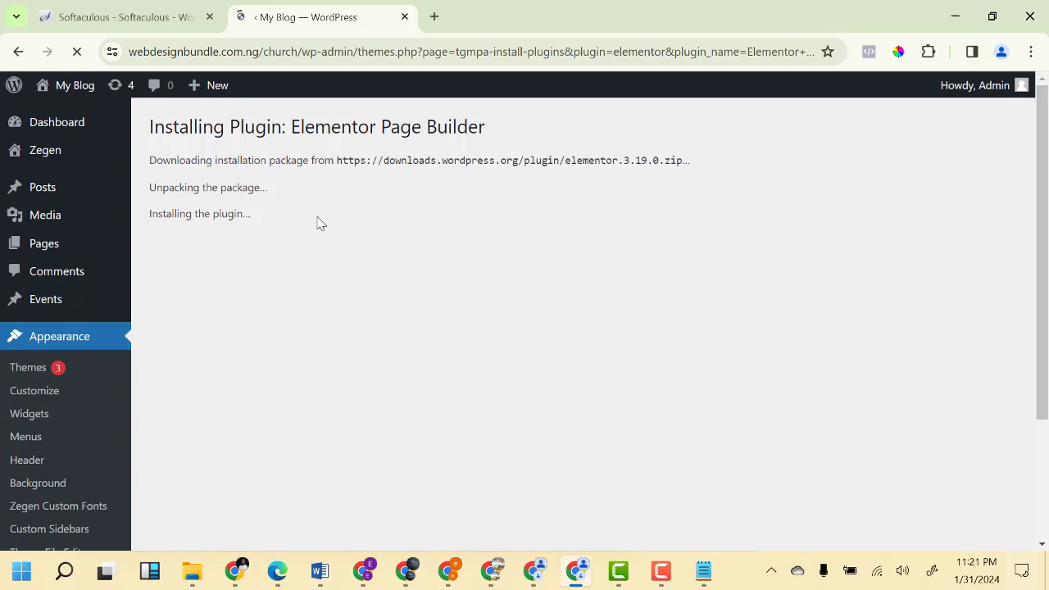
click(262, 271)
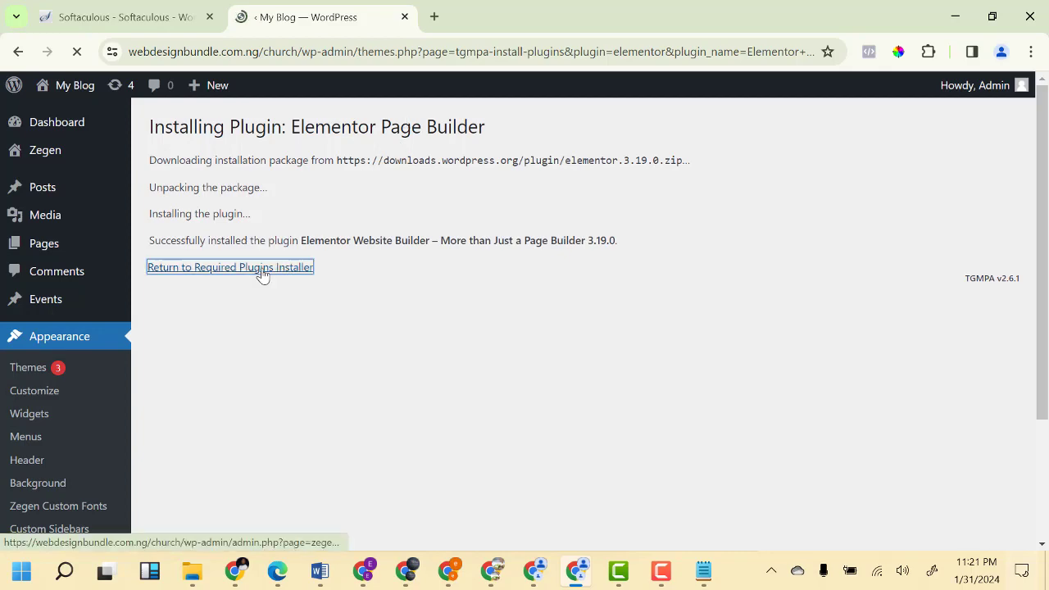
scroll(330, 295, down, 5)
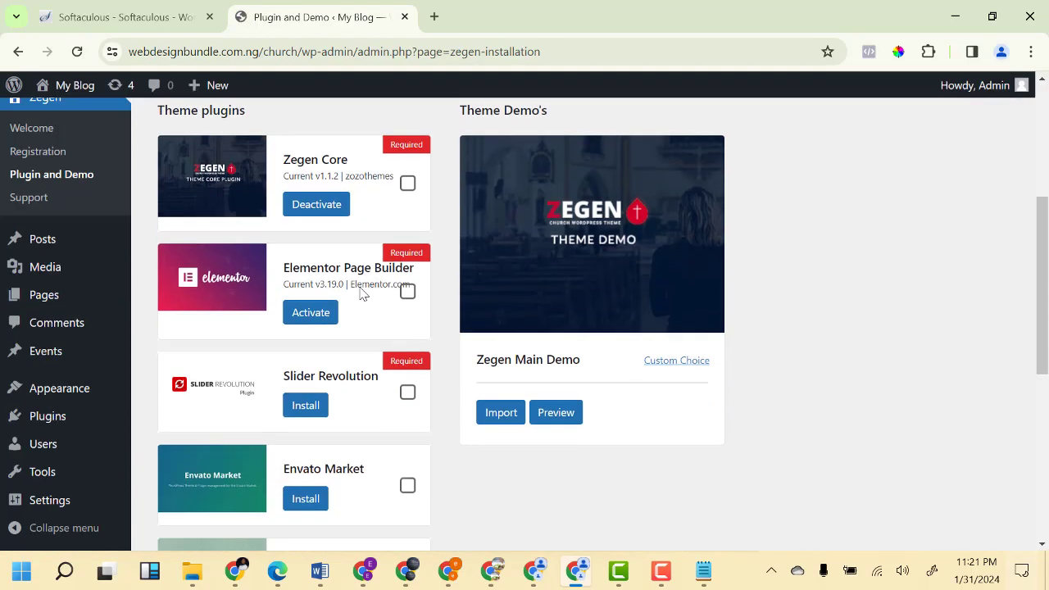
click(317, 292)
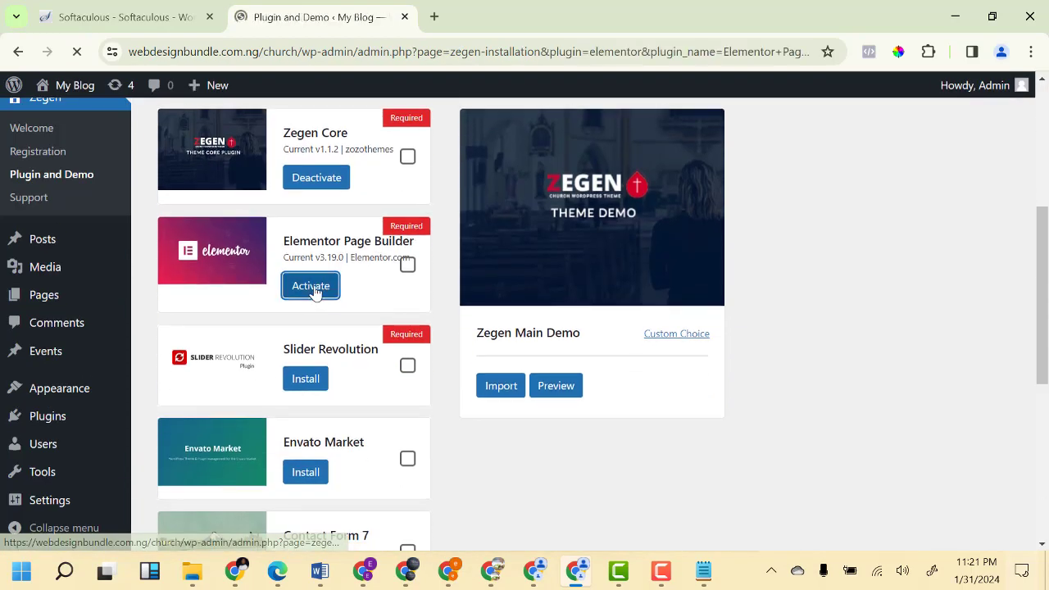
scroll(316, 291, down, 4)
scroll(344, 291, down, 1)
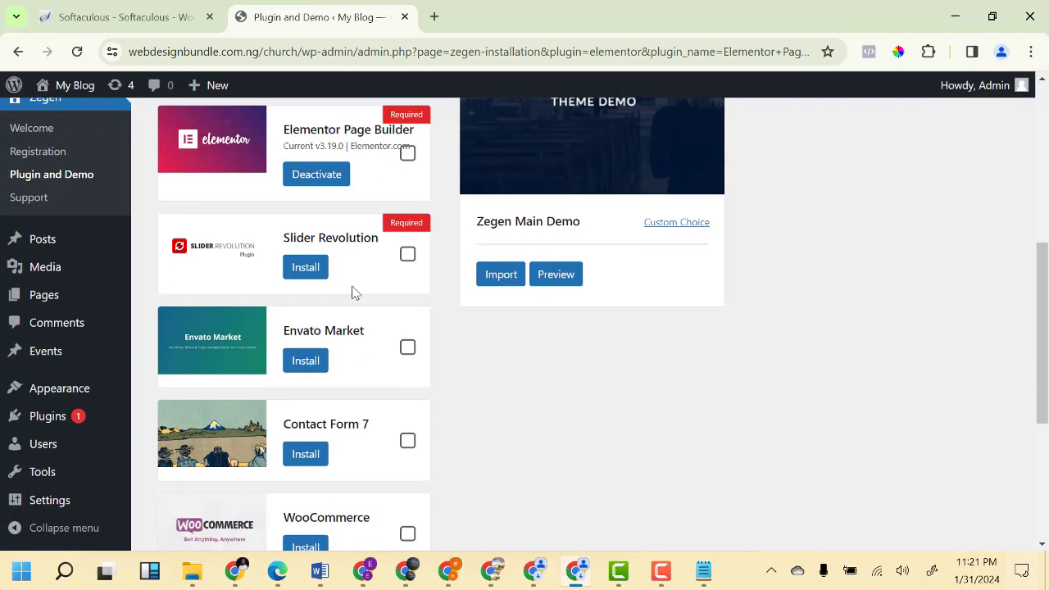
Leave Elementor's onboarding by trimming the address back to wp-admin and loading the Dashboard.
click(315, 258)
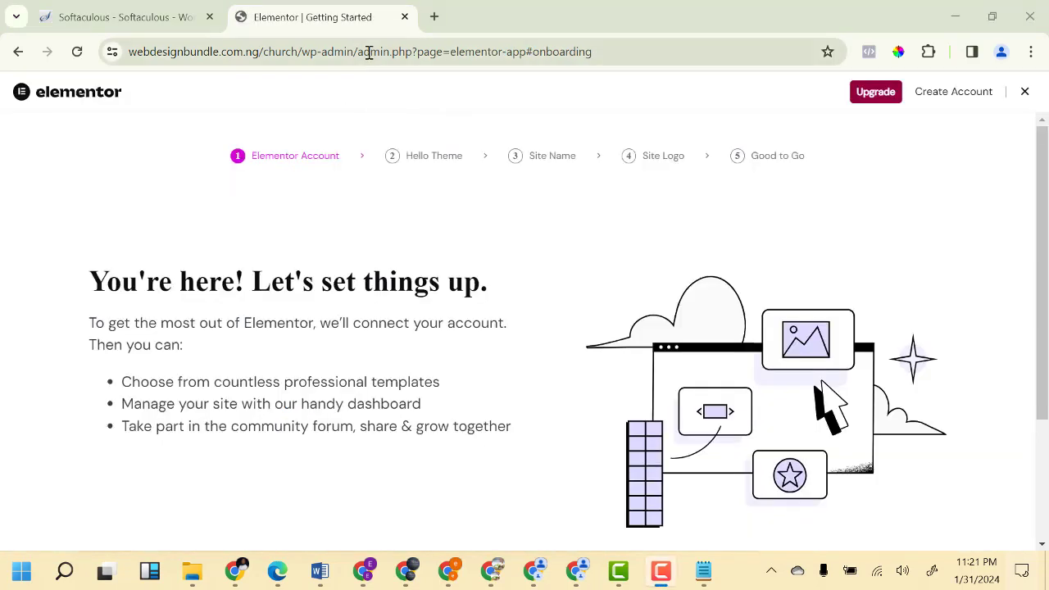
drag(361, 50, 642, 47)
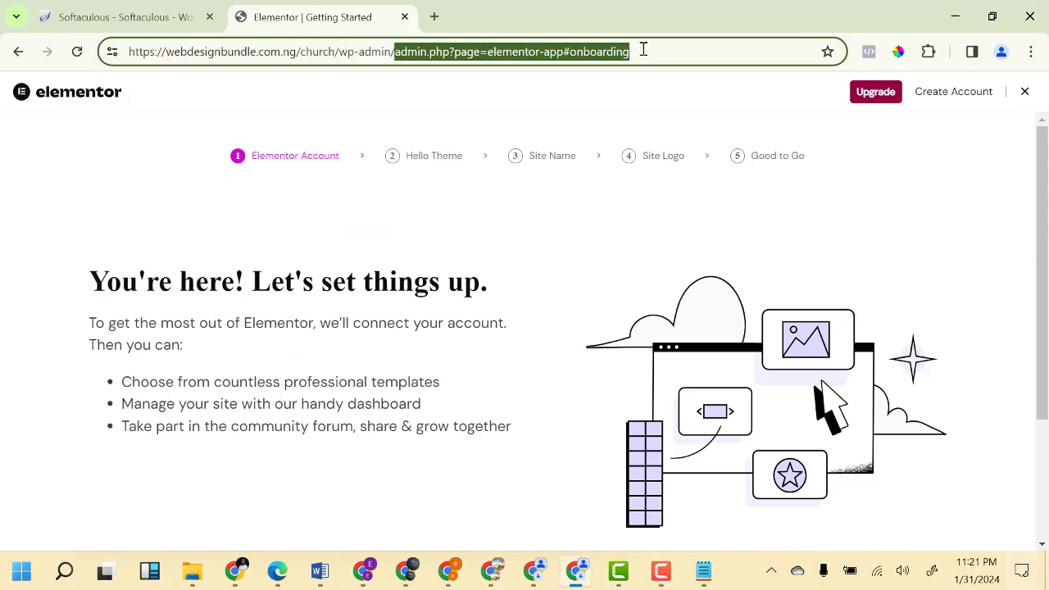
key(BackSpace)
key(Return)
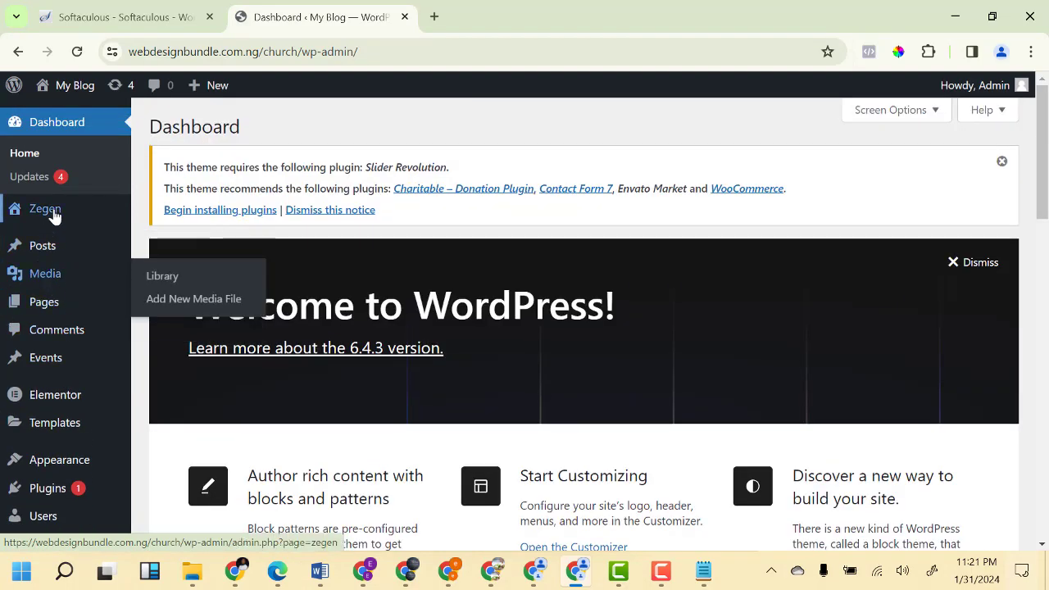
mouse_move(51, 218)
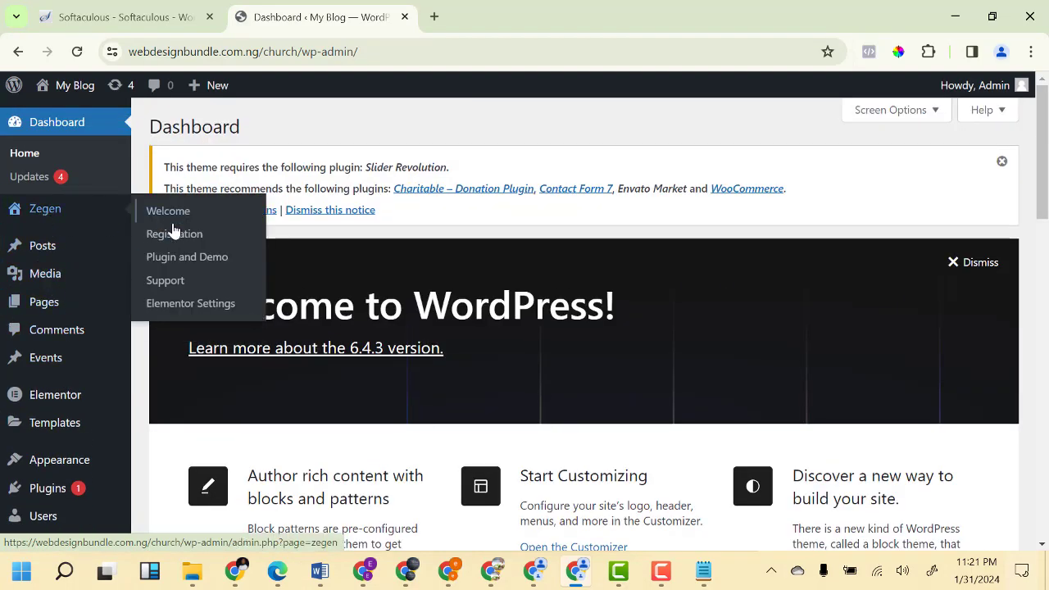
Install Slider Revolution 6.6.20 from Zegen's Plugin and Demo page and activate it.
click(179, 268)
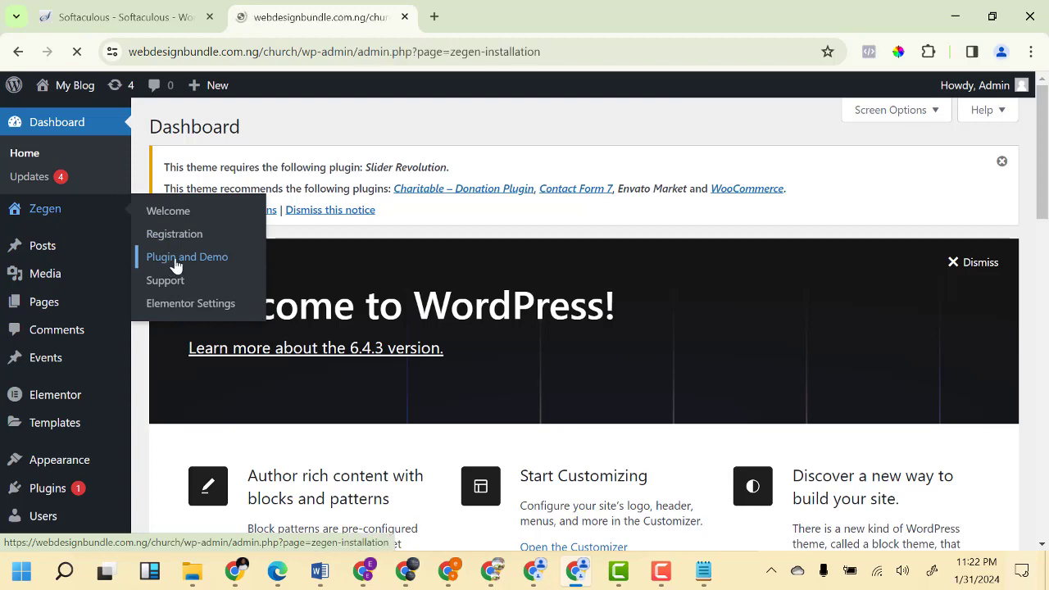
scroll(388, 300, down, 3)
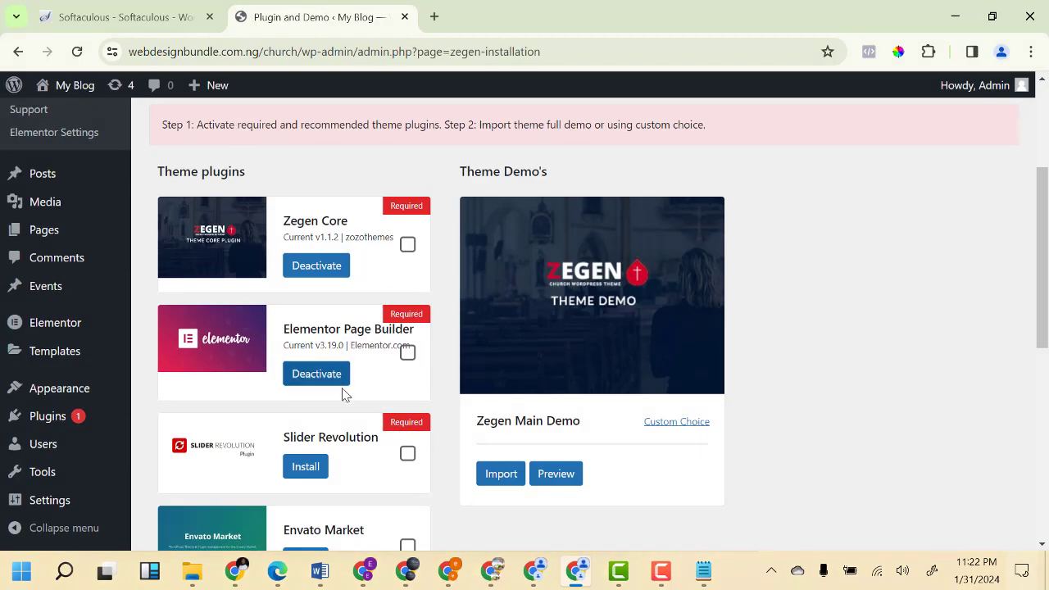
scroll(347, 394, down, 2)
click(305, 361)
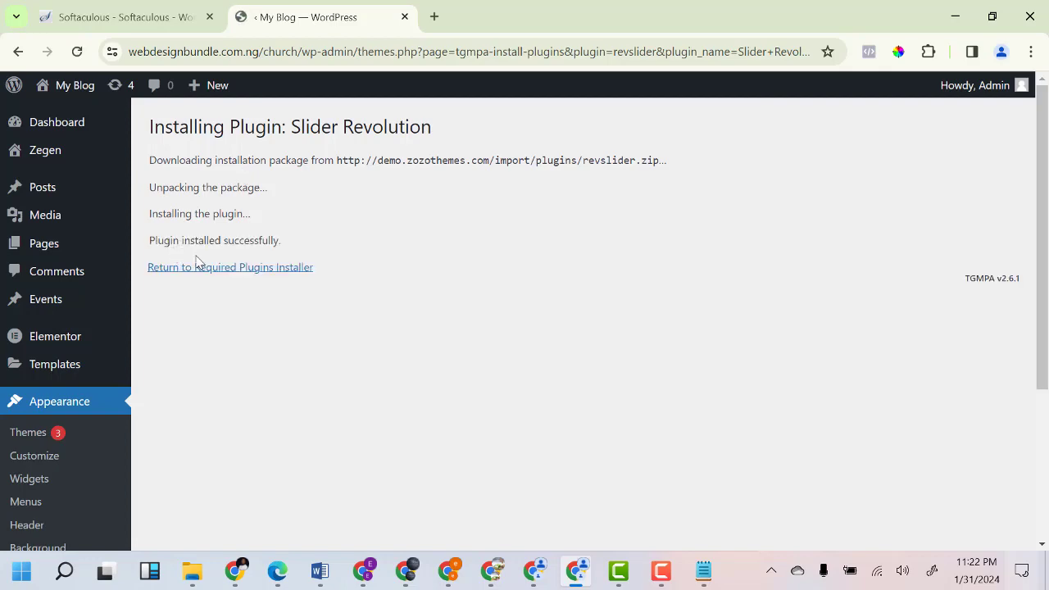
click(233, 272)
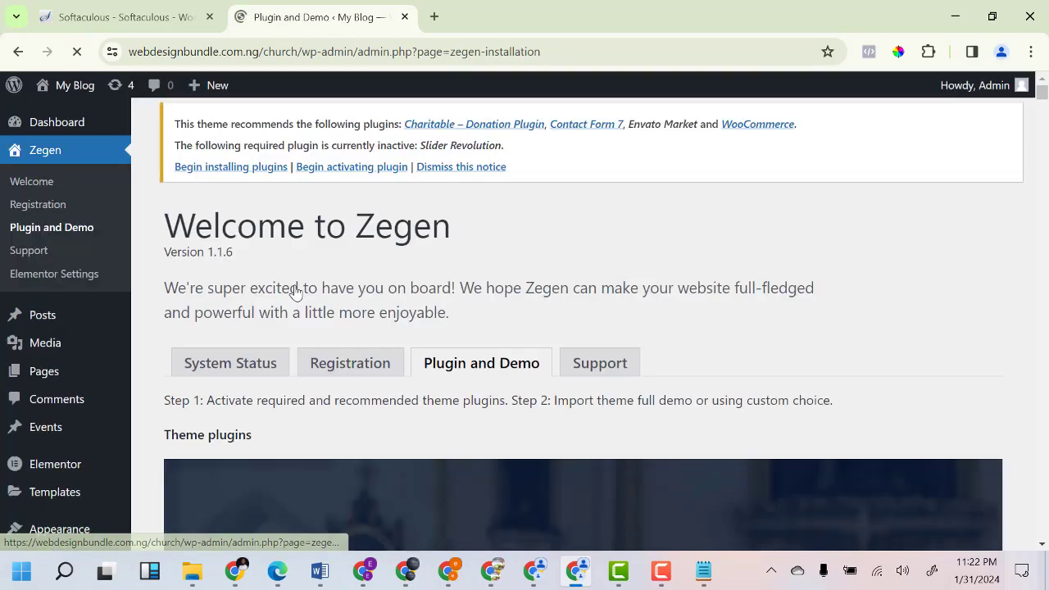
scroll(368, 298, down, 4)
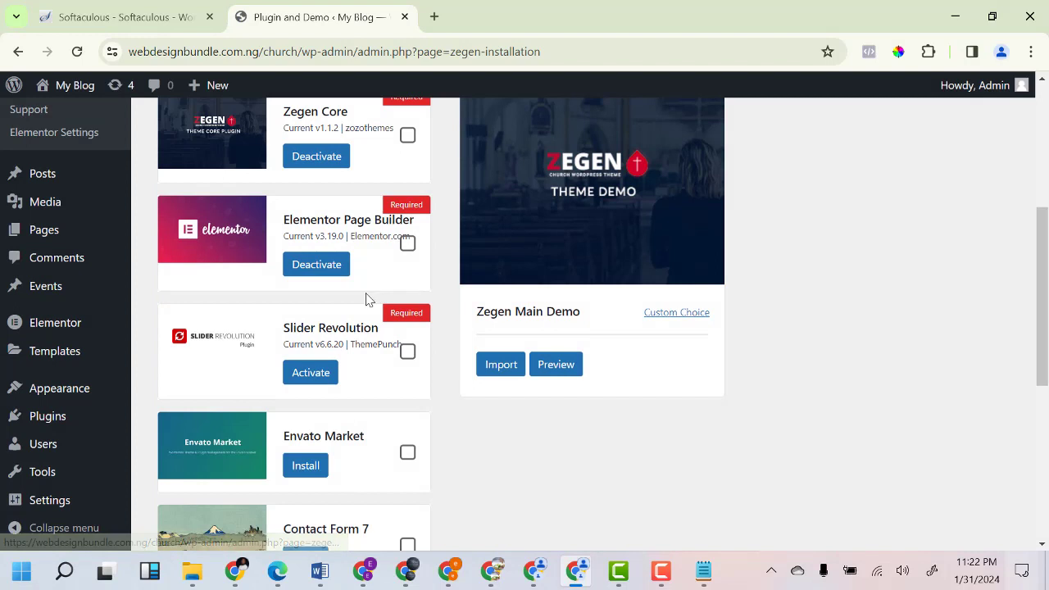
click(312, 372)
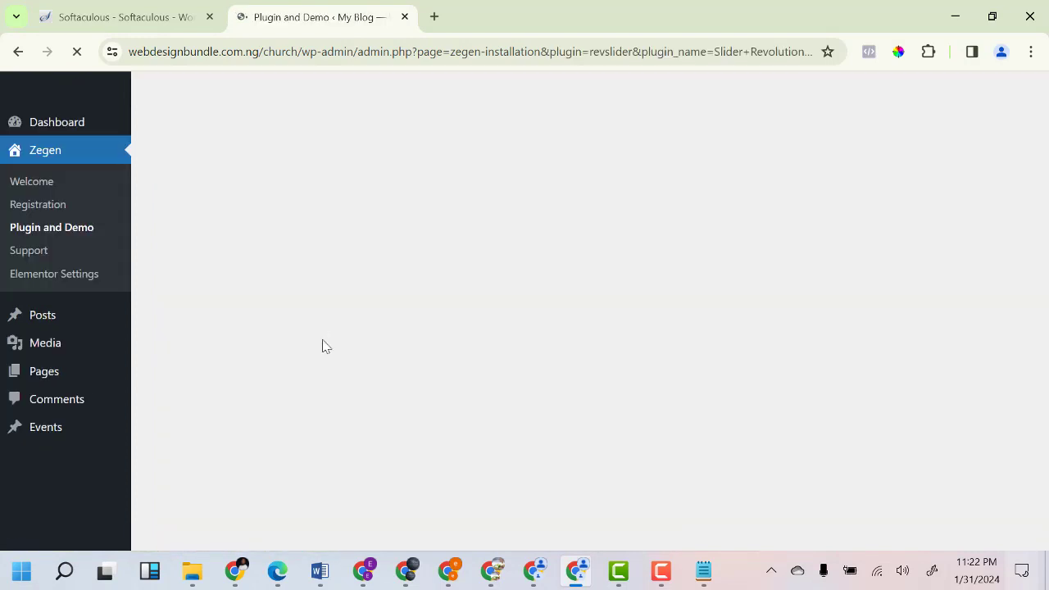
scroll(328, 337, down, 5)
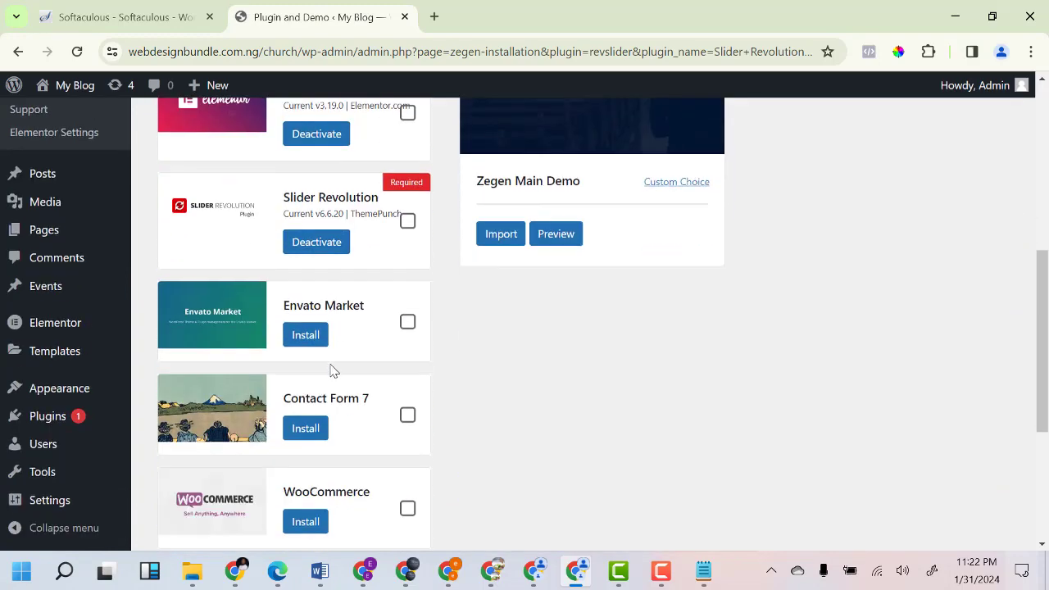
scroll(336, 459, down, 4)
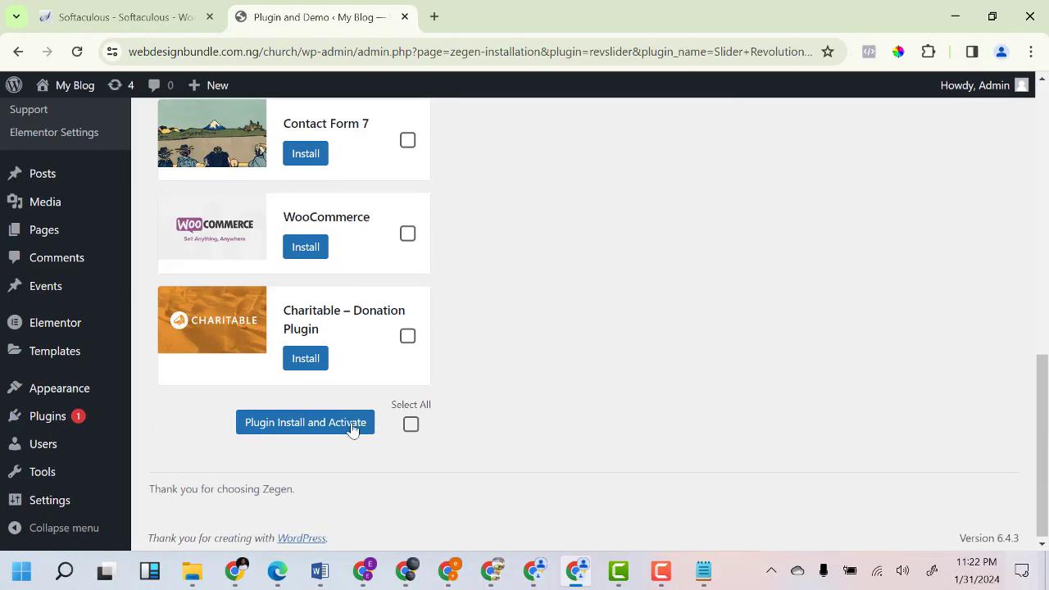
scroll(346, 330, up, 5)
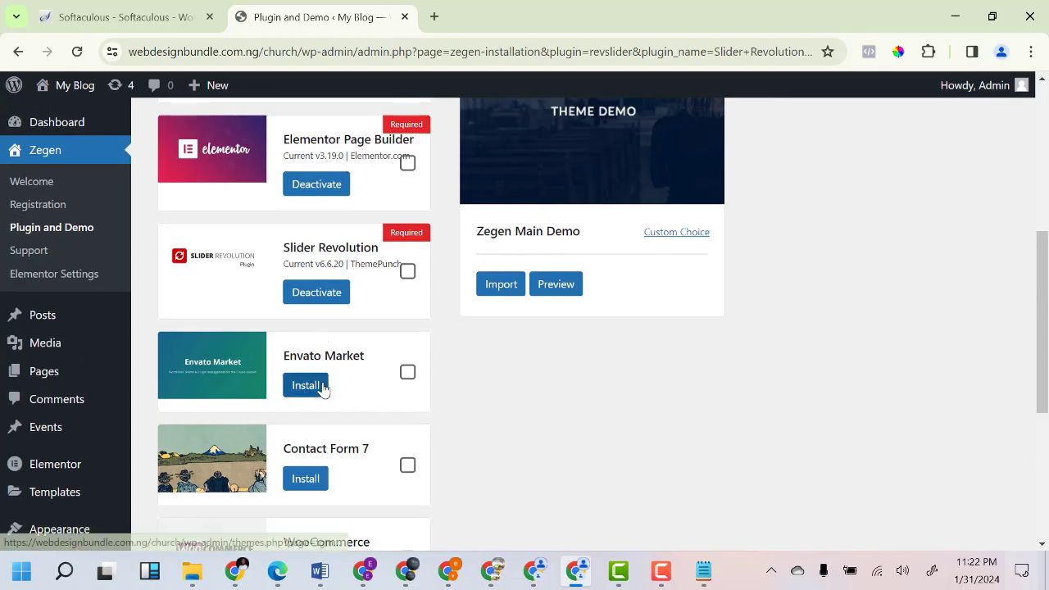
scroll(328, 393, down, 3)
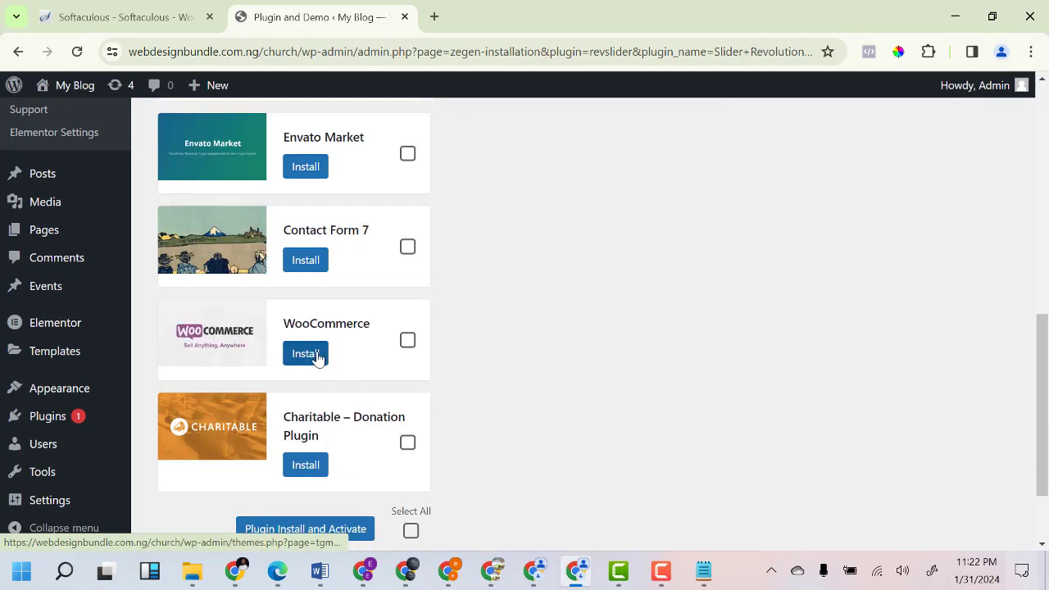
Answer 'No, thanks.' to Slider Revolution's data-sharing prompts and close its welcome dialog.
click(305, 262)
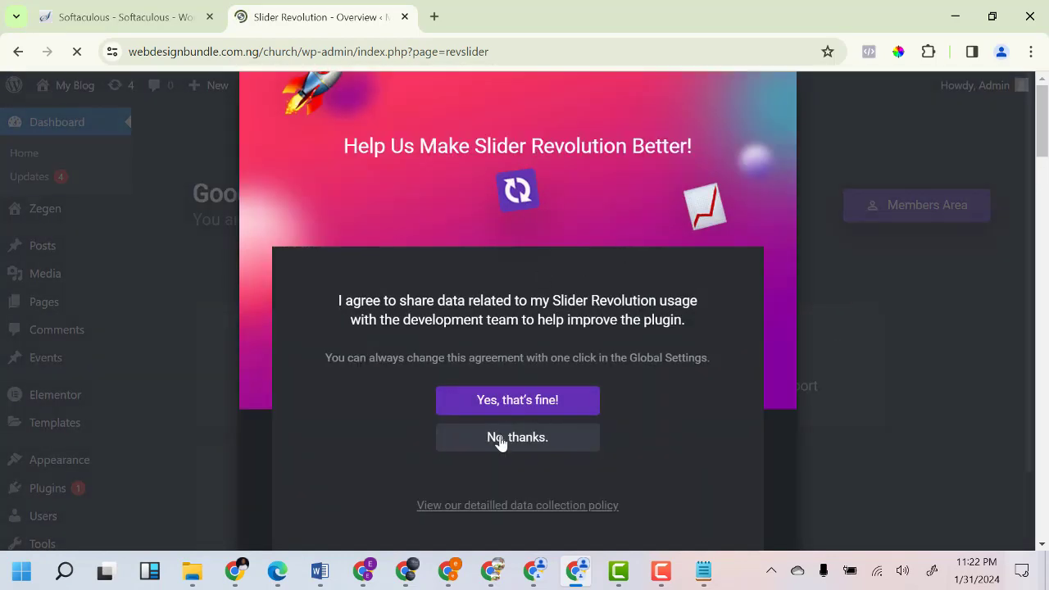
click(500, 440)
click(989, 91)
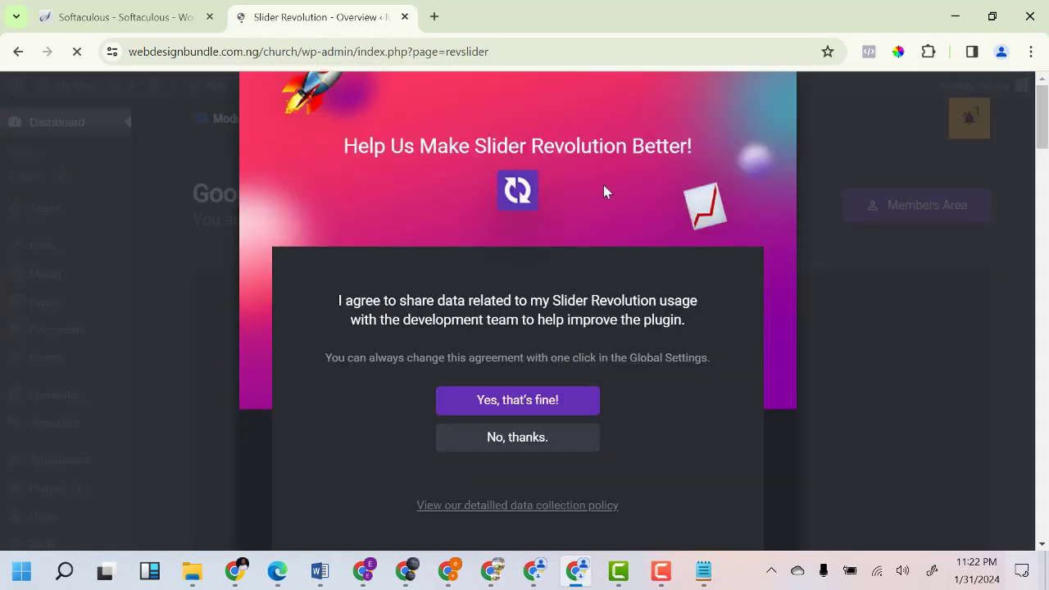
click(491, 440)
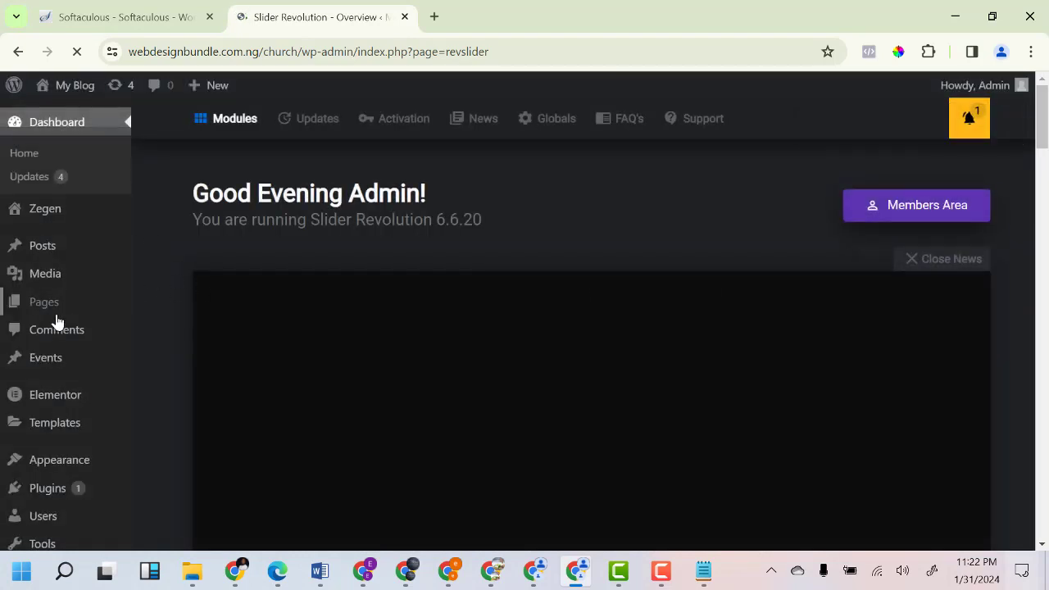
scroll(53, 414, down, 2)
scroll(49, 328, up, 2)
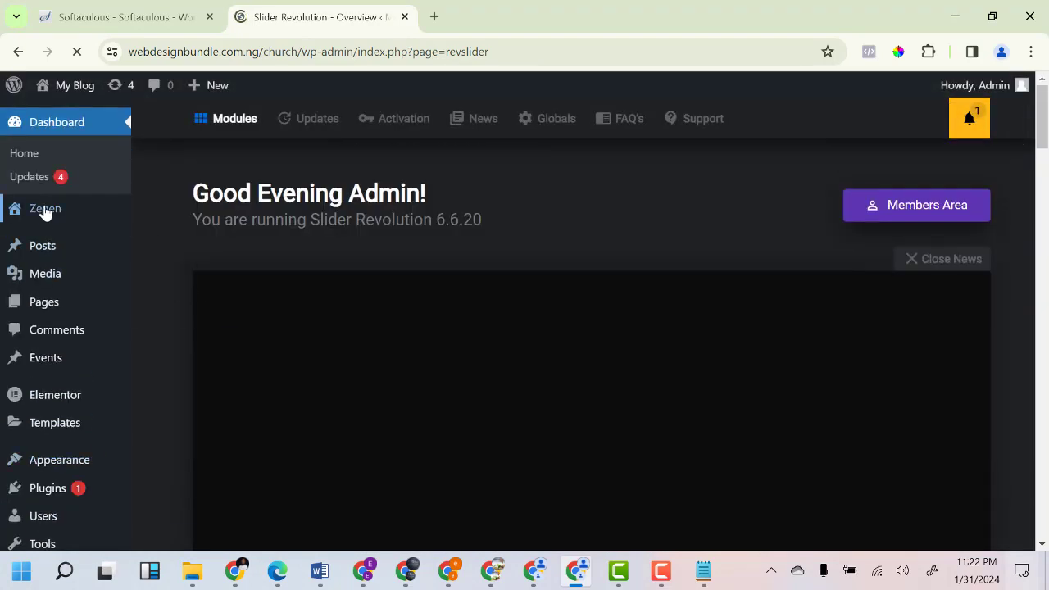
Install the Charitable donation plugin from the Zegen Plugin and Demo page.
mouse_move(46, 208)
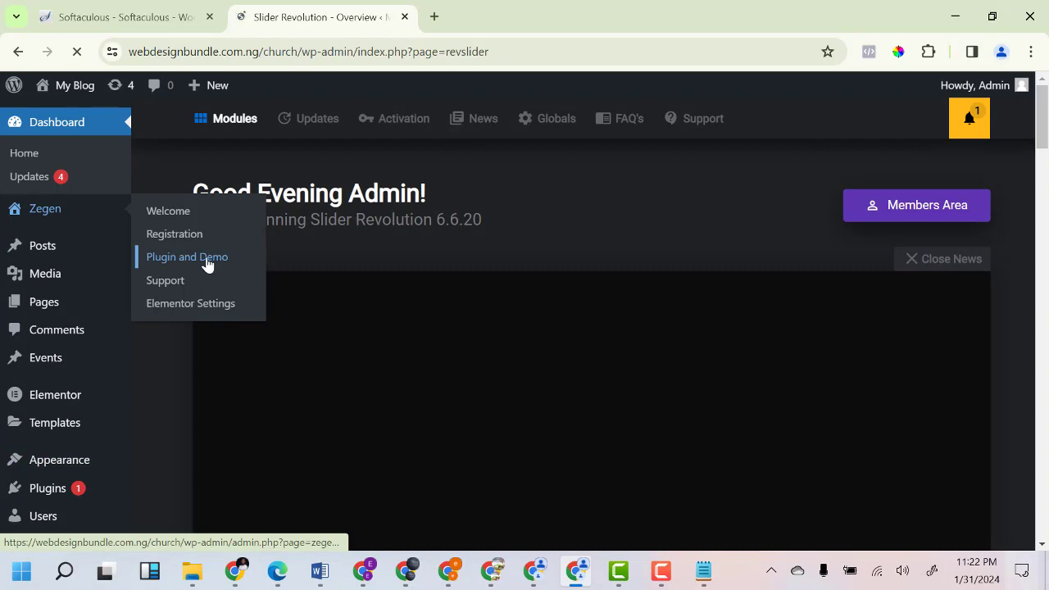
click(206, 258)
scroll(410, 344, down, 4)
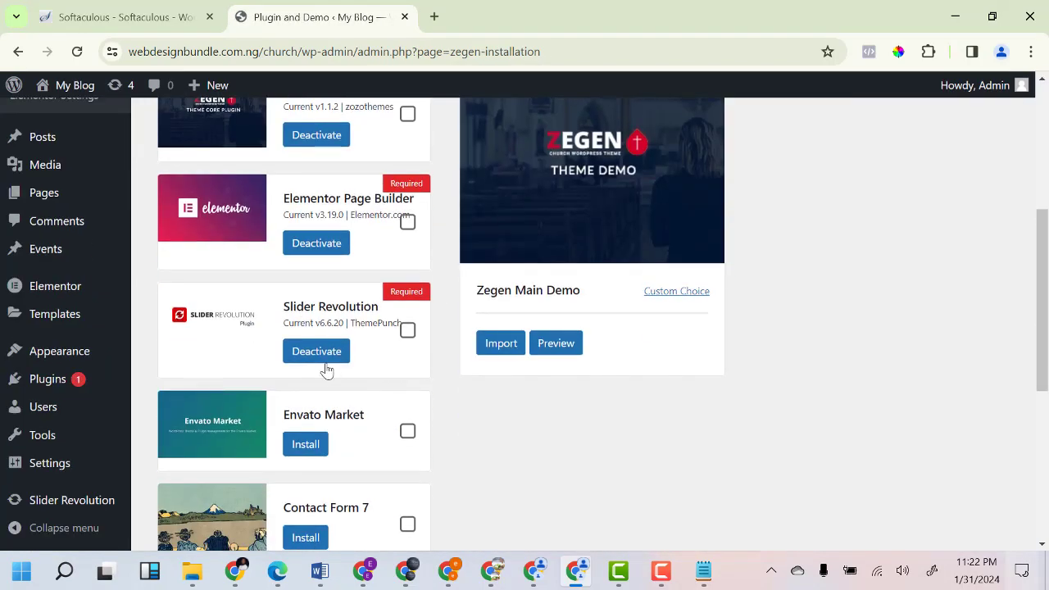
scroll(326, 371, down, 2)
scroll(307, 428, down, 3)
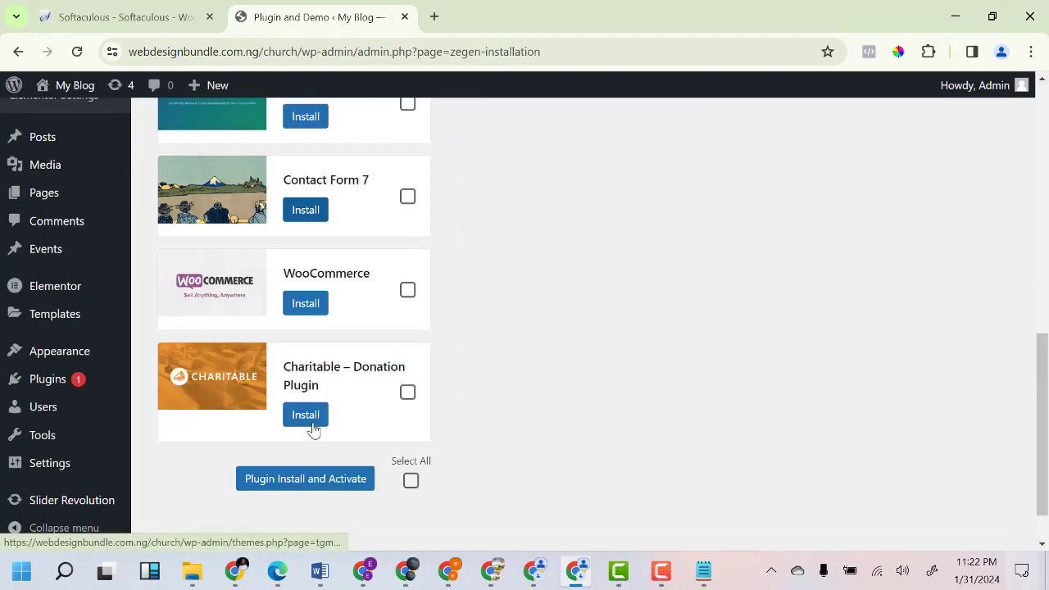
click(309, 414)
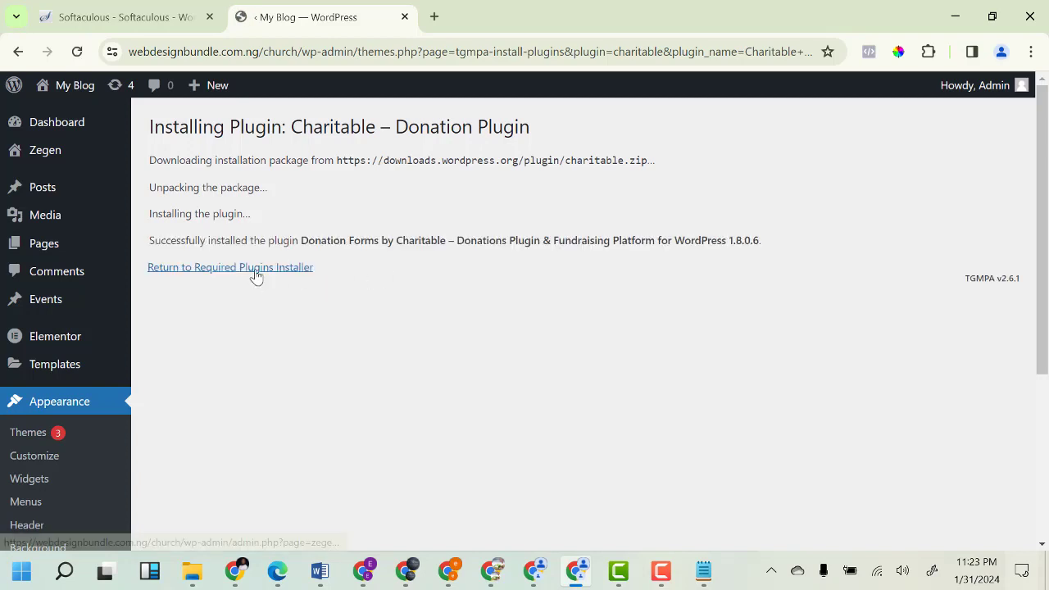
Activate the Charitable donation plugin and scroll down to the Zegen Main Demo card.
click(256, 269)
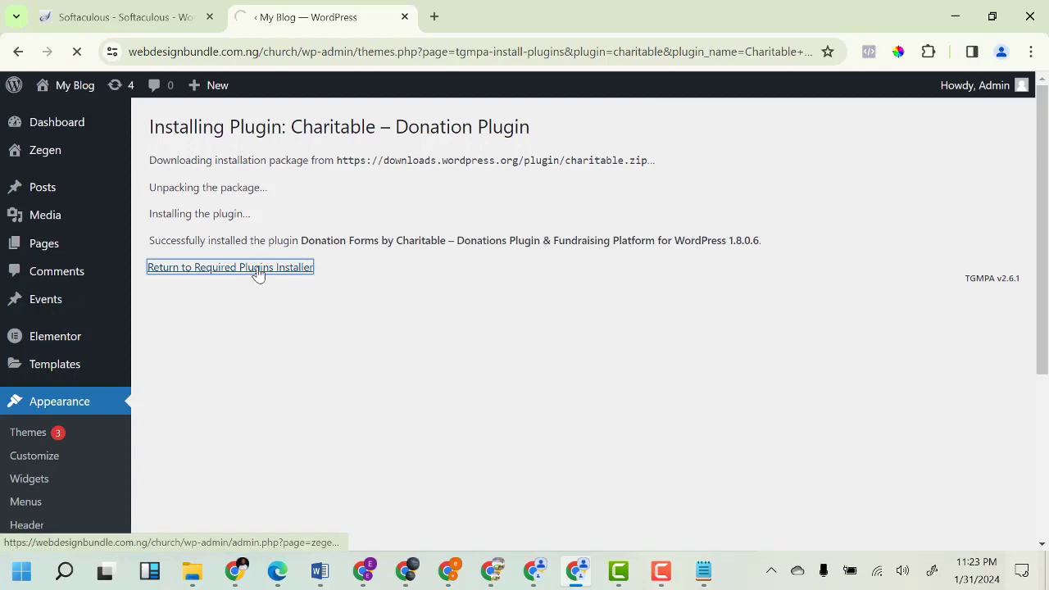
scroll(402, 336, down, 10)
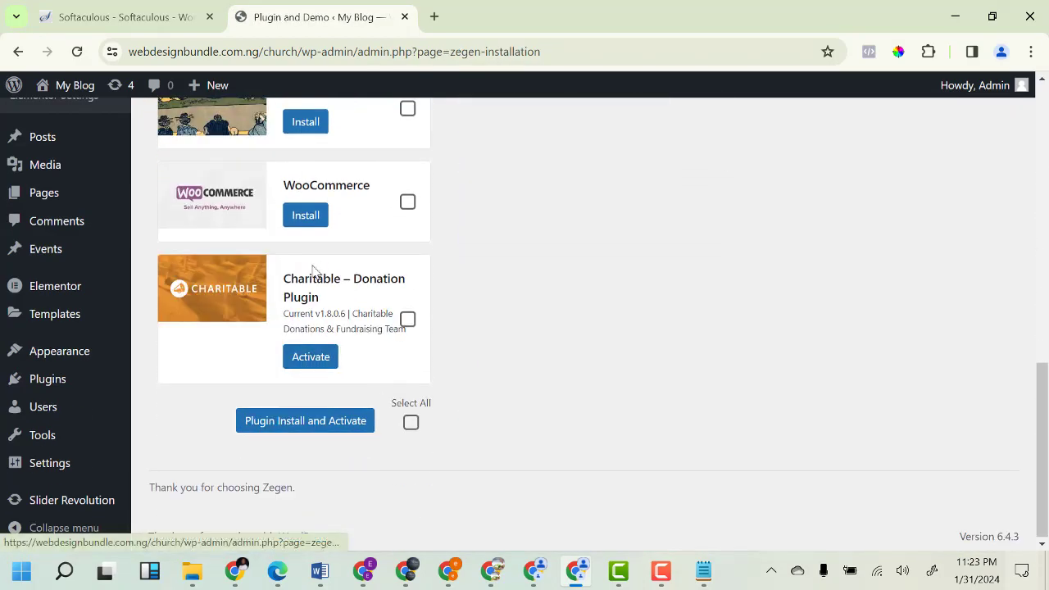
click(318, 359)
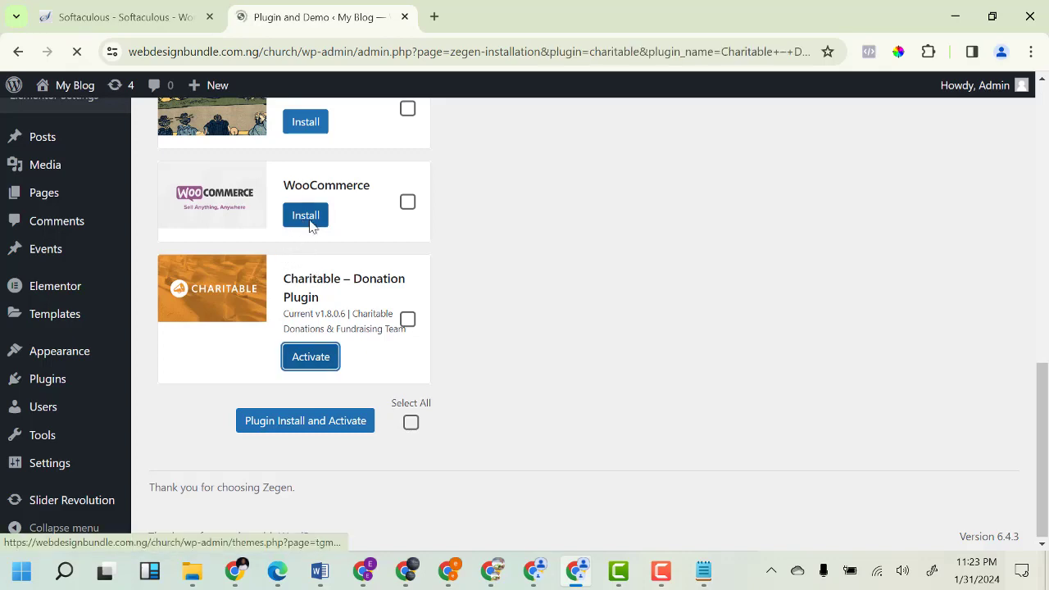
scroll(337, 282, down, 5)
scroll(342, 293, down, 5)
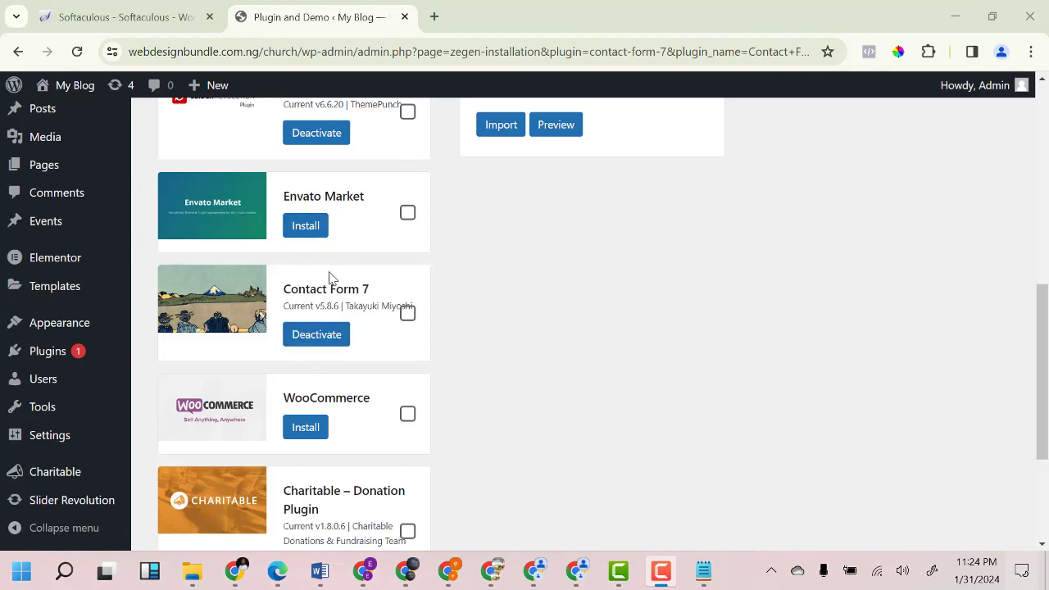
scroll(330, 283, up, 4)
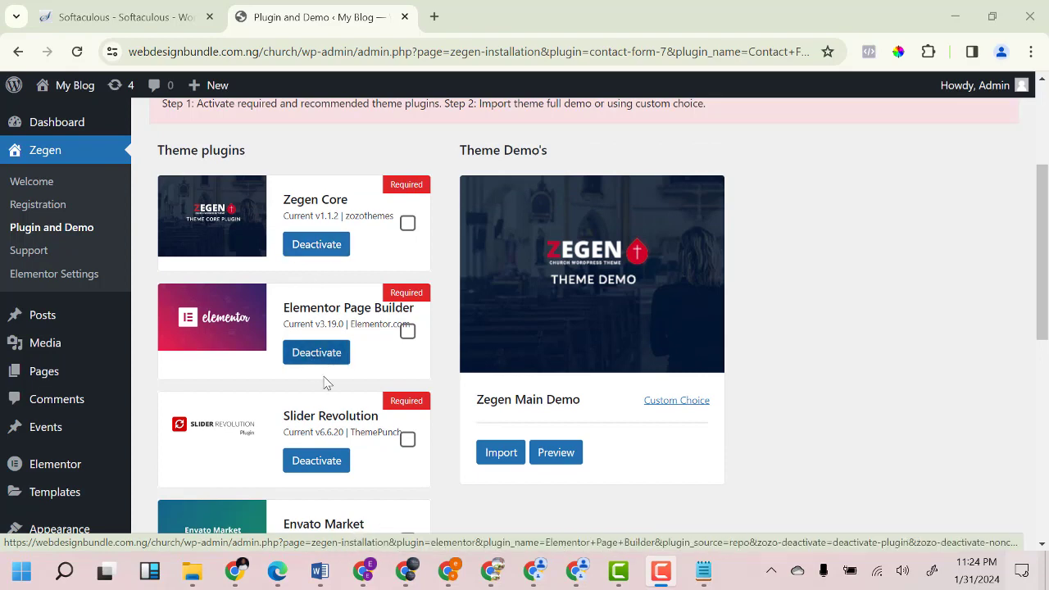
scroll(321, 467, down, 4)
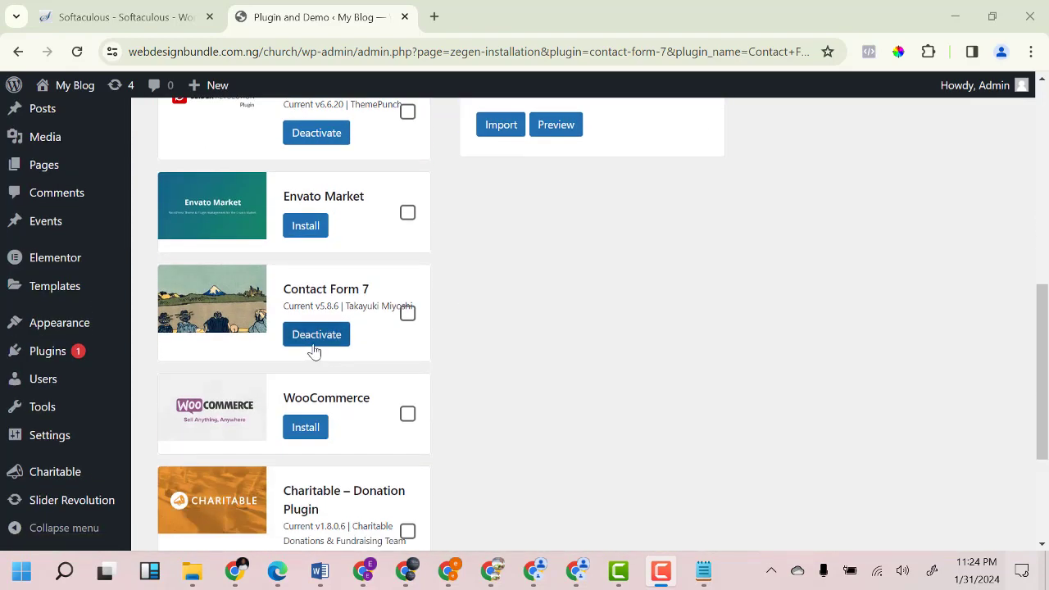
scroll(314, 352, down, 2)
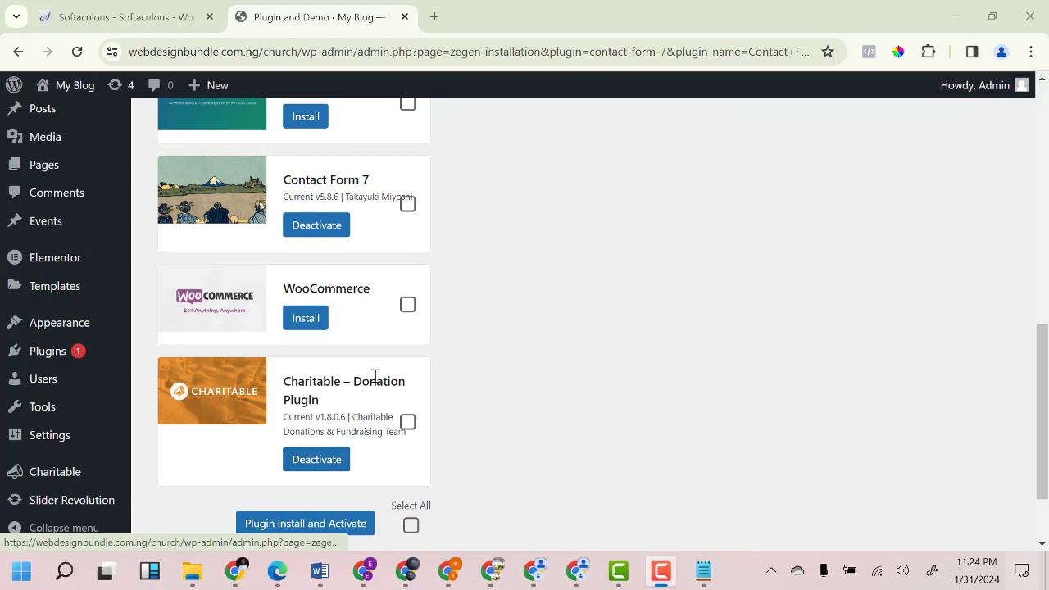
scroll(297, 332, up, 2)
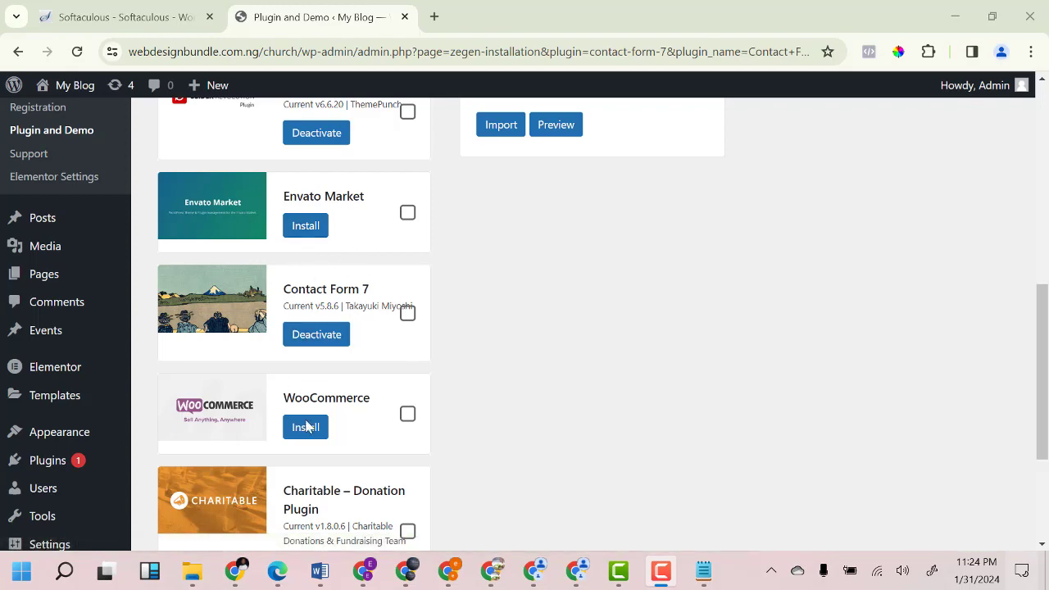
scroll(327, 242, up, 3)
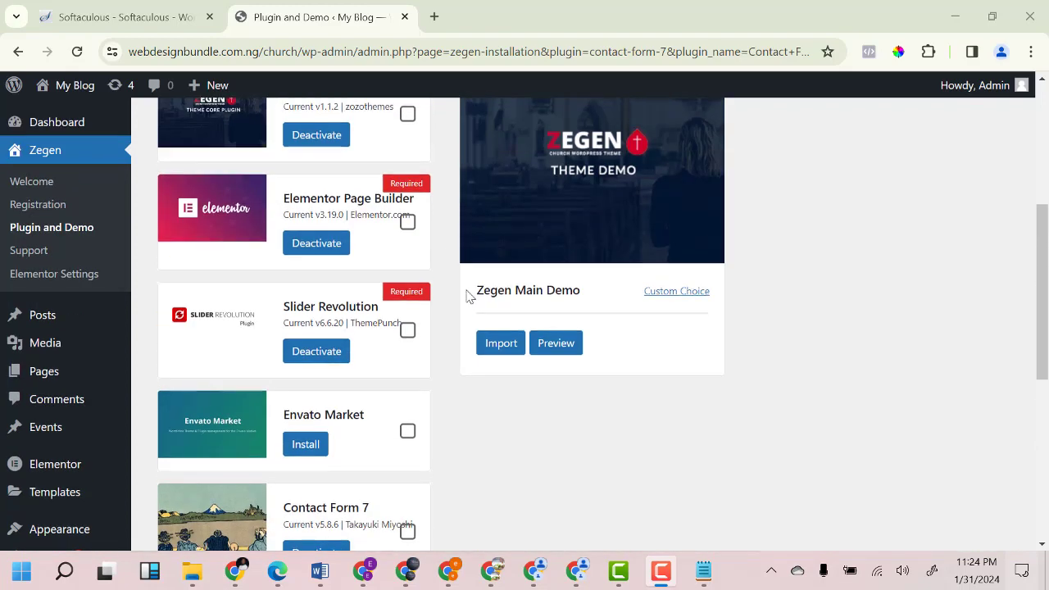
Import the Zegen Main Demo, proceeding past the warning, until Uninstall and Preview appear.
click(504, 348)
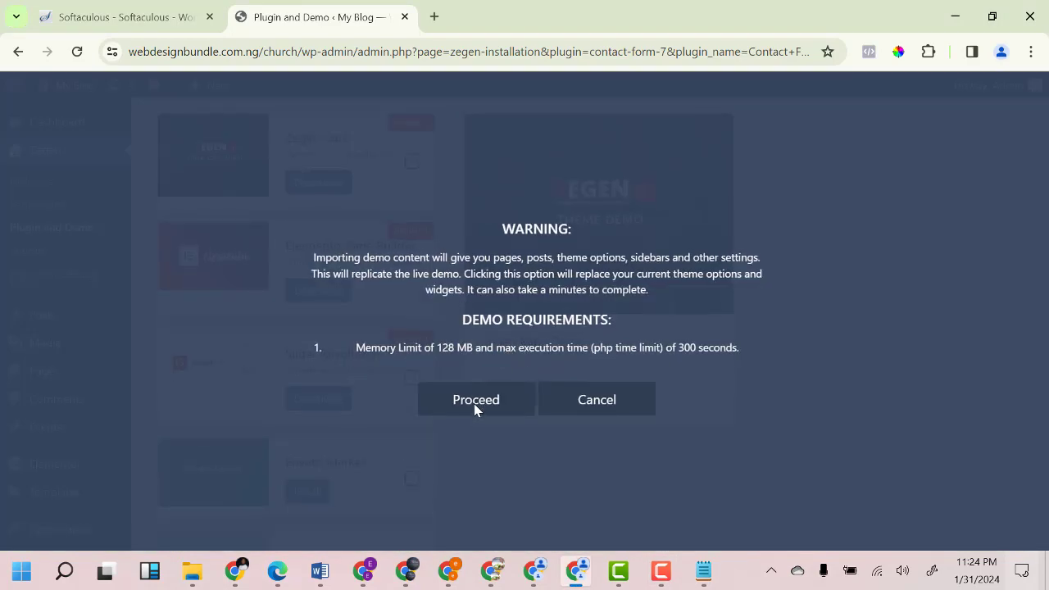
click(474, 403)
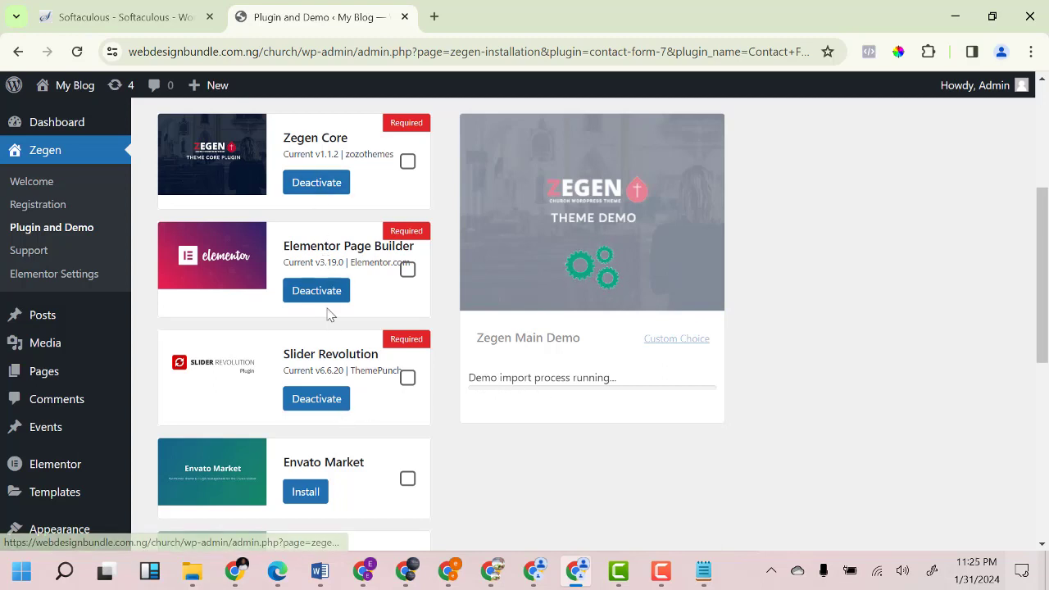
scroll(329, 396, down, 2)
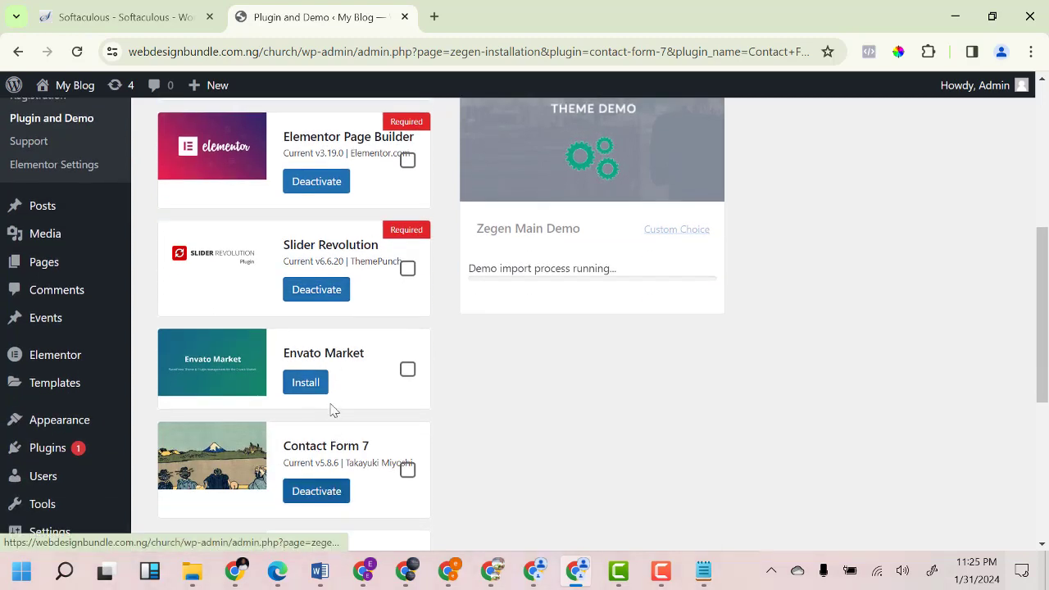
scroll(333, 377, up, 1)
scroll(333, 369, up, 5)
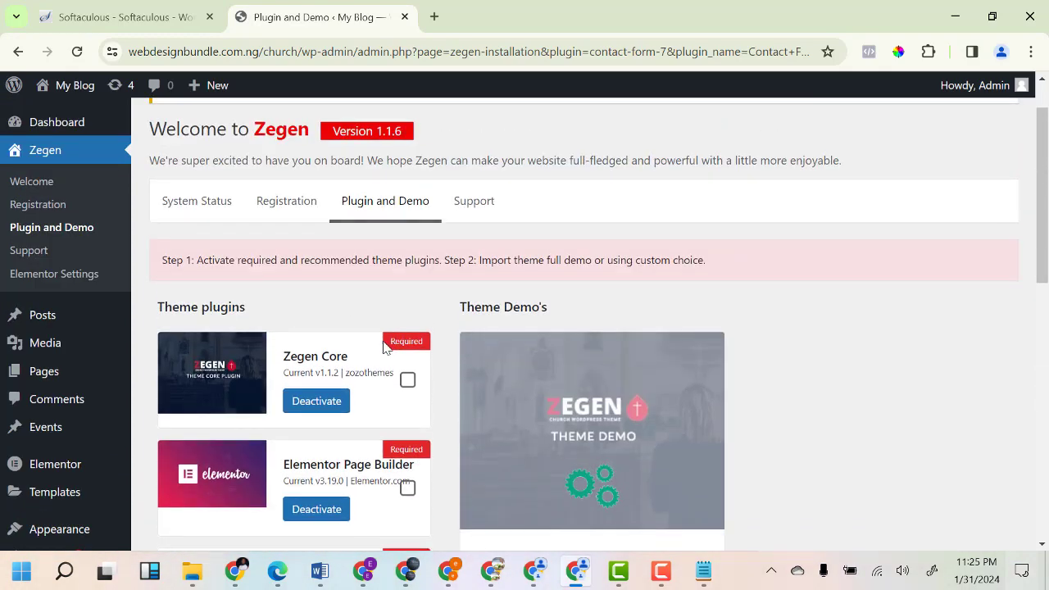
scroll(404, 449, down, 4)
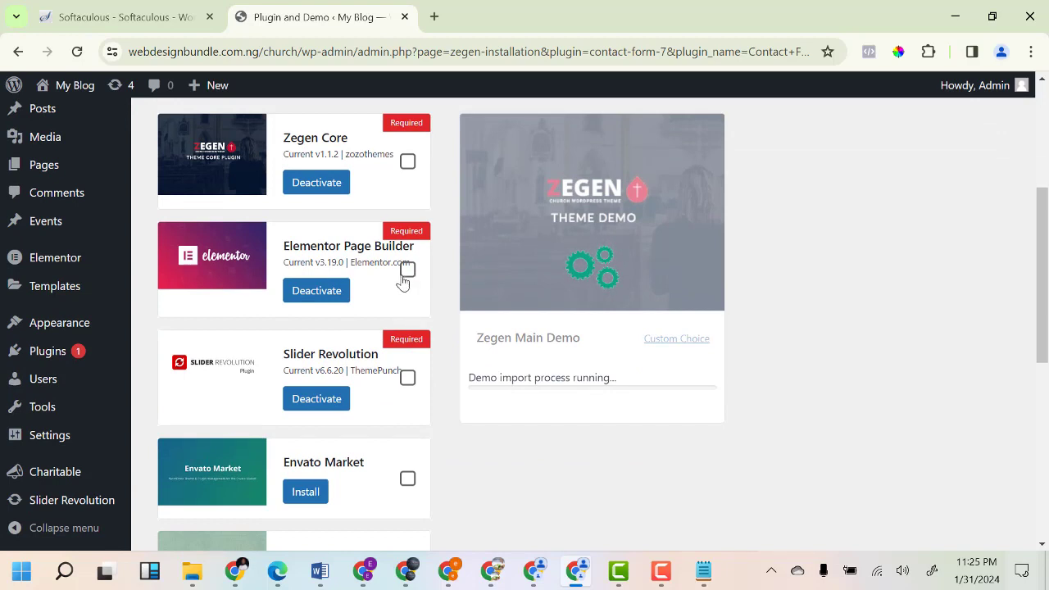
scroll(387, 407, down, 2)
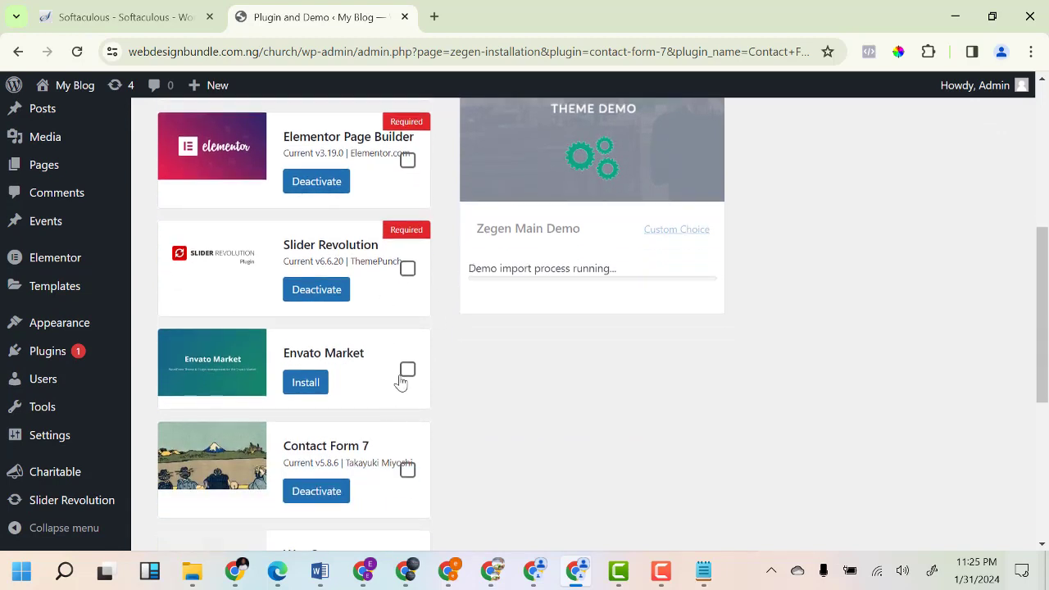
scroll(430, 367, up, 2)
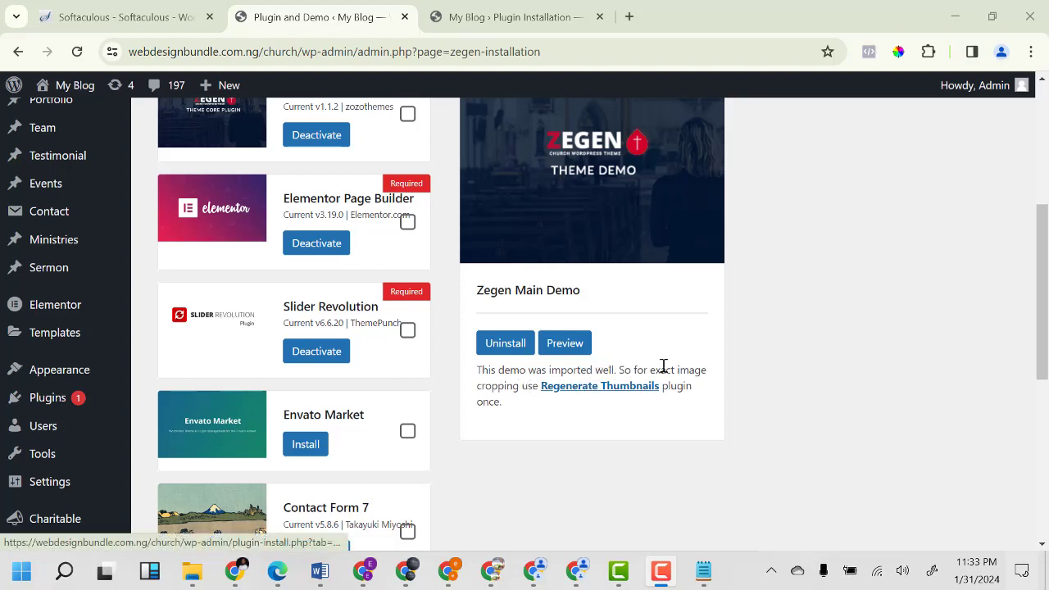
Close the Regenerate Thumbnails plugin tab and scroll the Zegen Plugin and Demo page to the top.
click(565, 23)
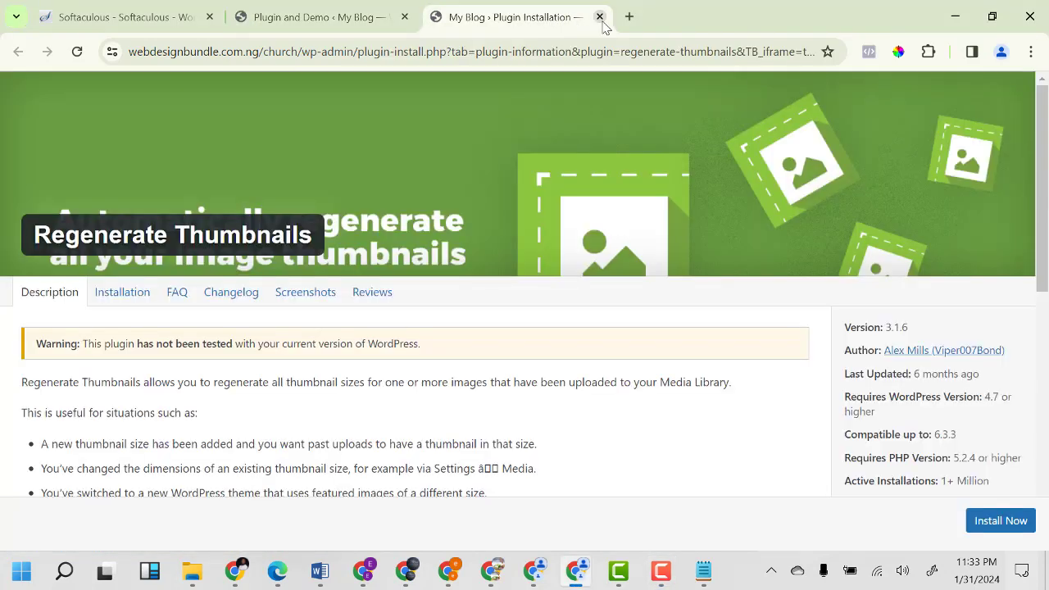
click(600, 17)
scroll(262, 322, up, 3)
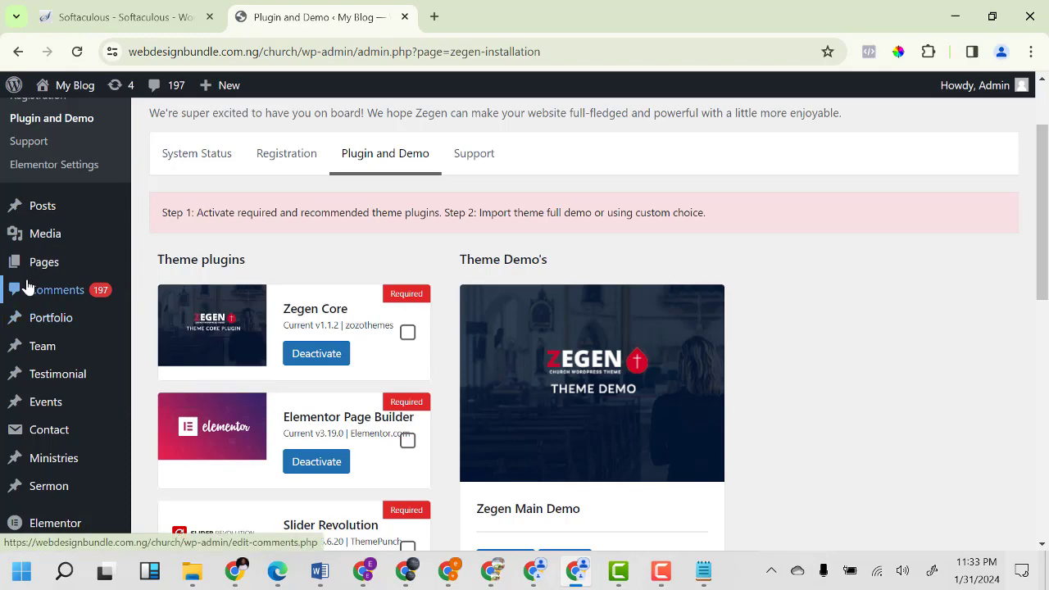
scroll(49, 197, up, 2)
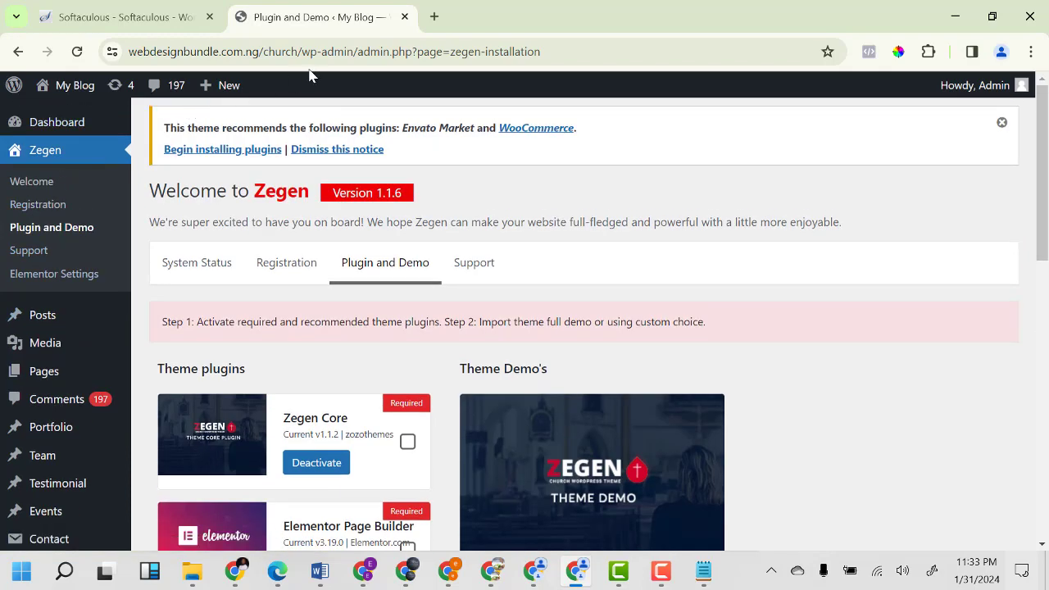
Open the live site from My Blog > Visit Site in a new tab.
mouse_move(84, 96)
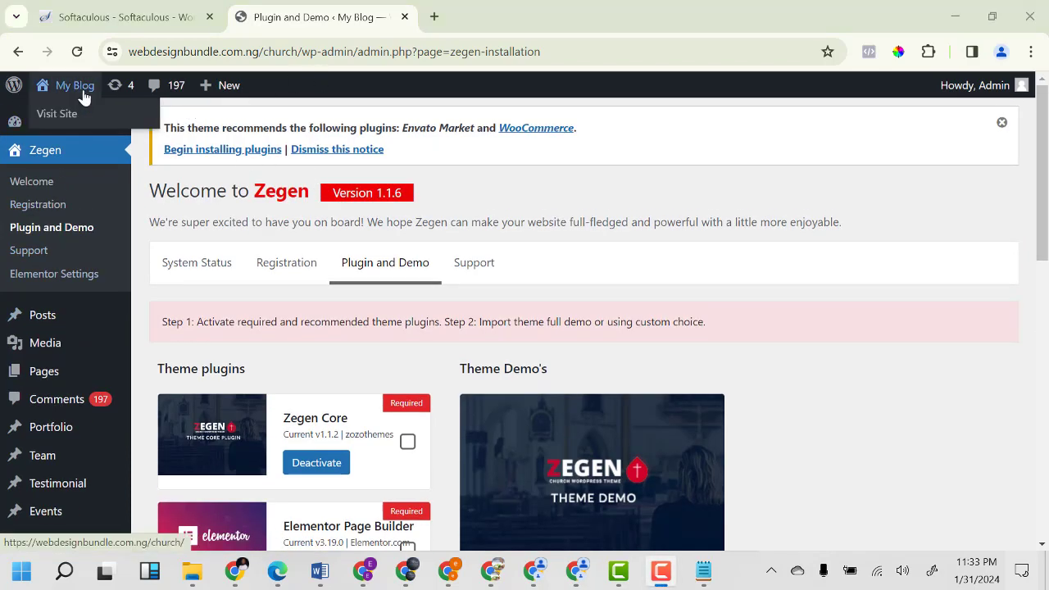
right_click(72, 115)
click(135, 133)
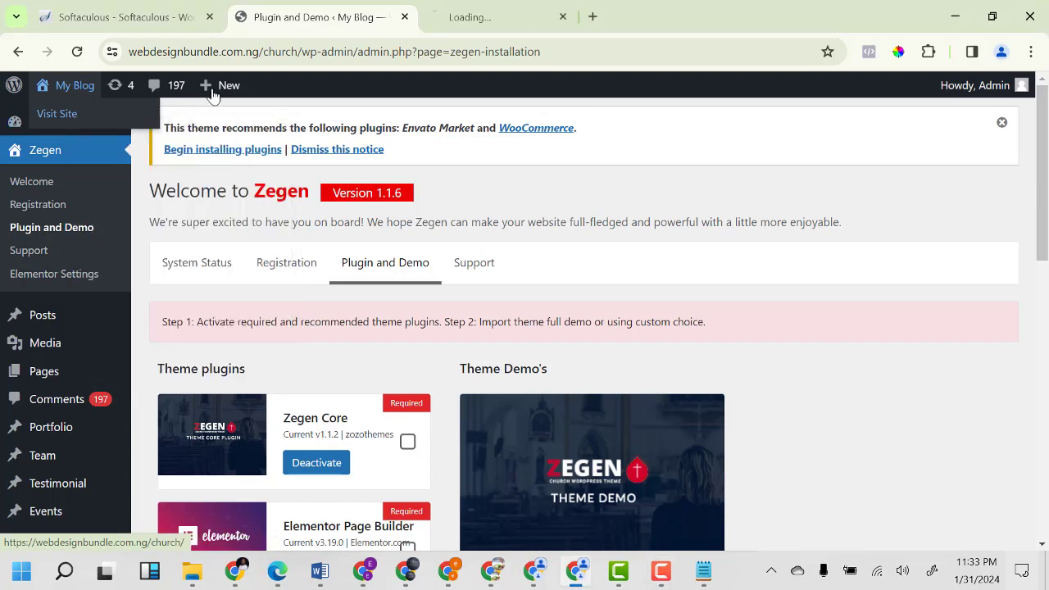
click(472, 25)
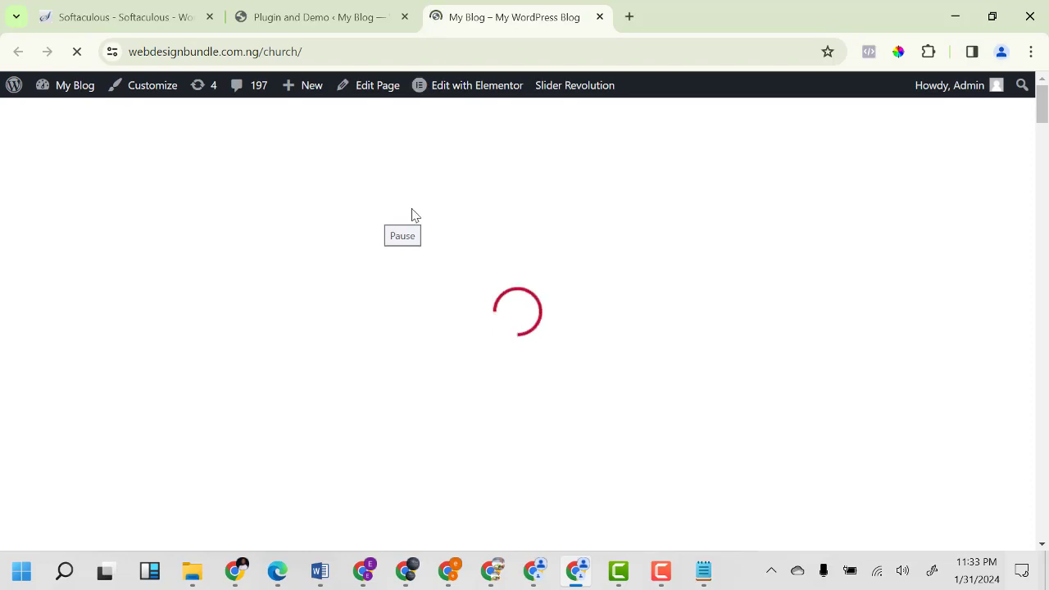
Review the imported Zegen demo homepage, then return to the Plugin and Demo tab.
scroll(492, 275, down, 4)
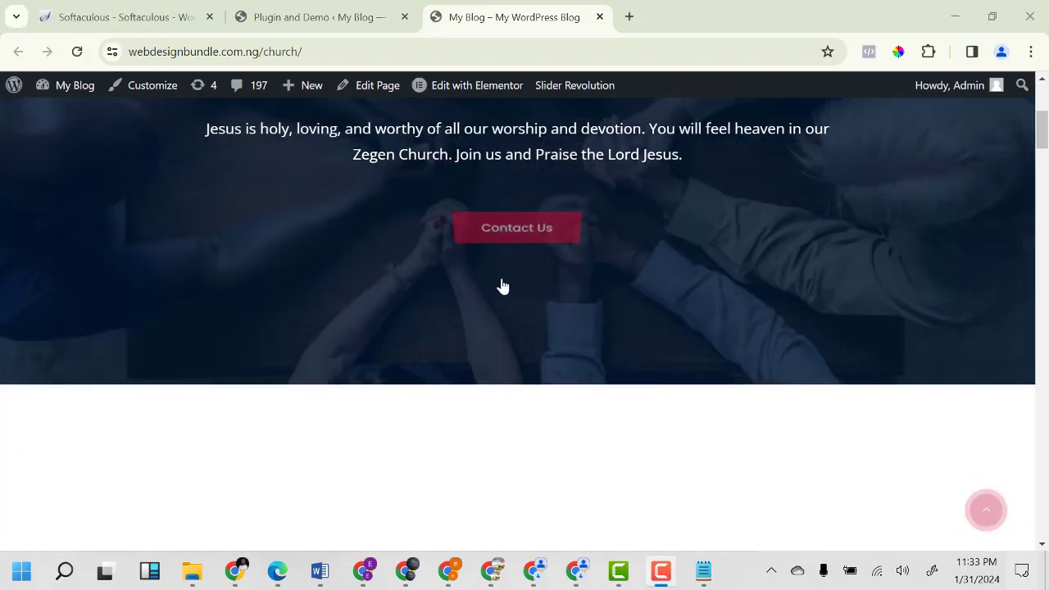
scroll(503, 286, down, 10)
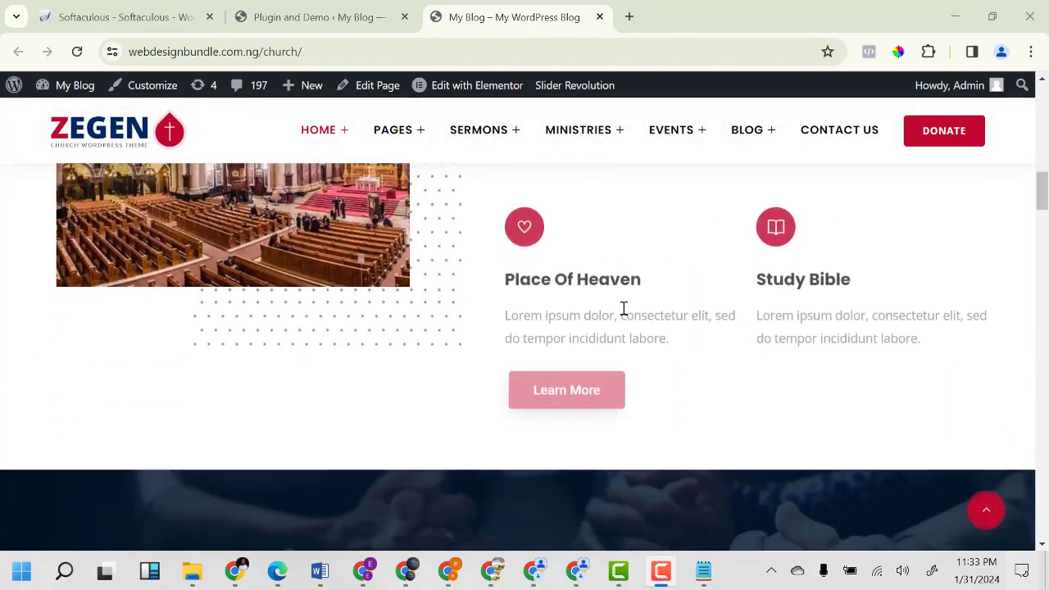
scroll(624, 309, down, 15)
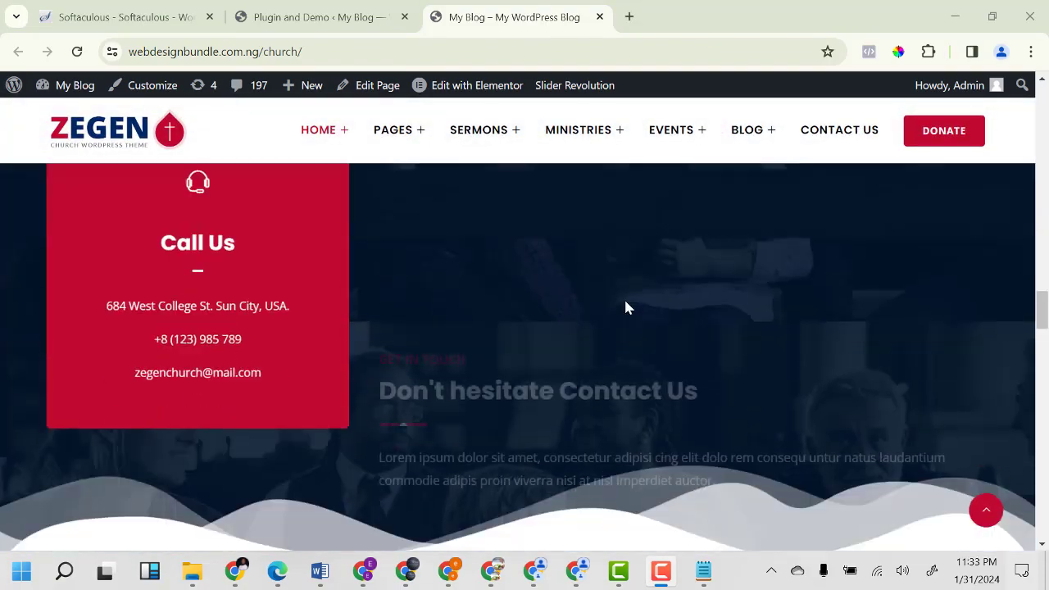
scroll(626, 308, down, 15)
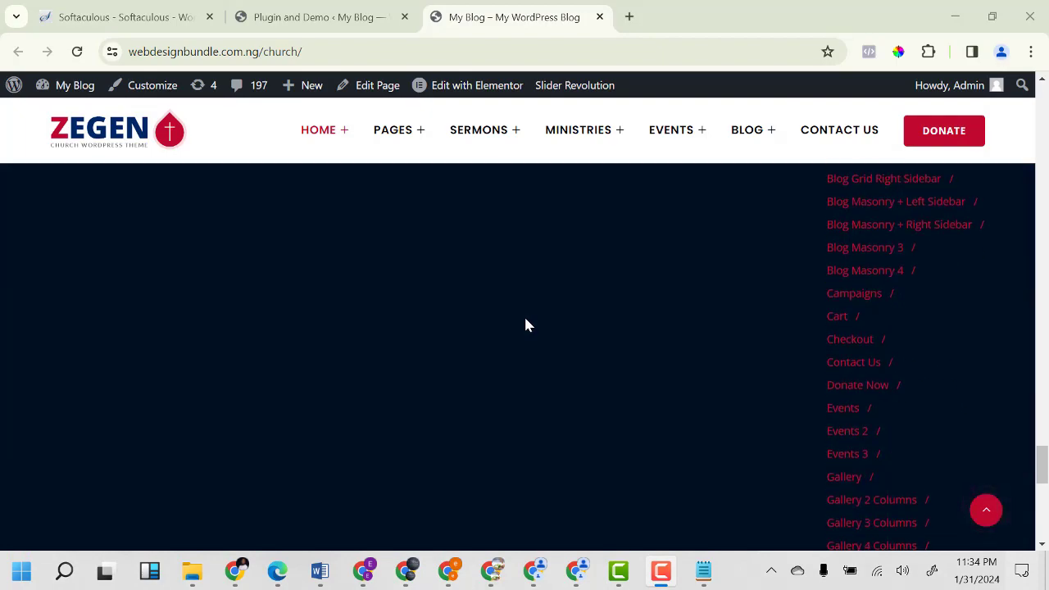
scroll(524, 320, down, 8)
scroll(706, 341, up, 5)
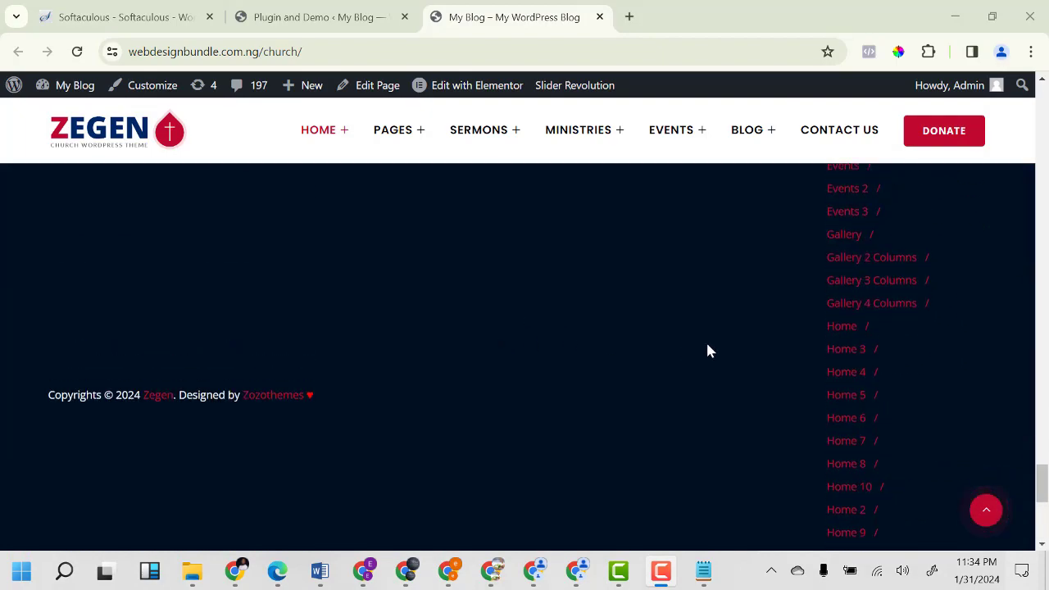
scroll(710, 351, up, 10)
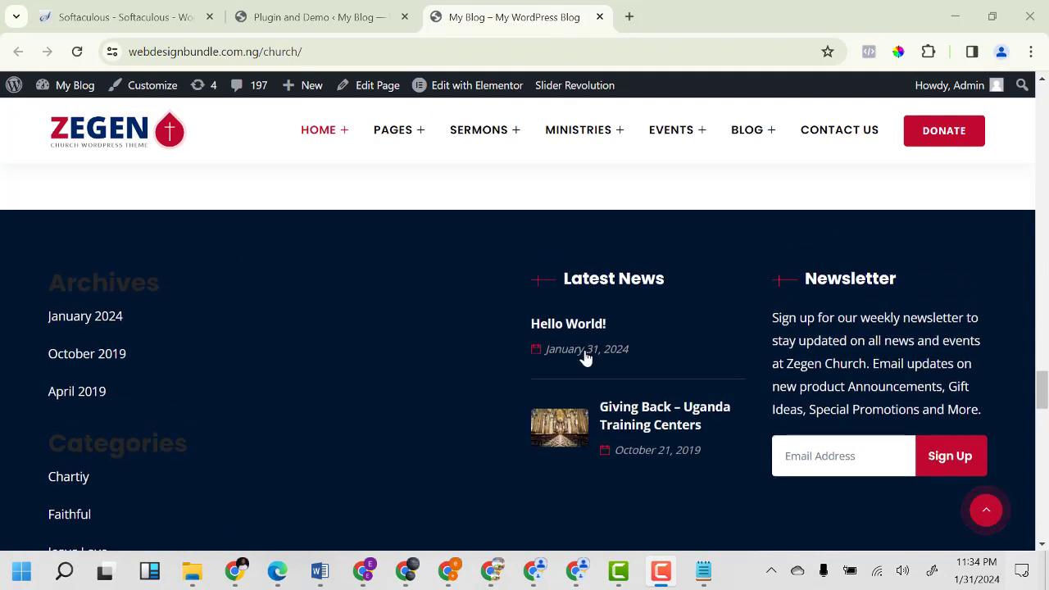
scroll(585, 358, up, 20)
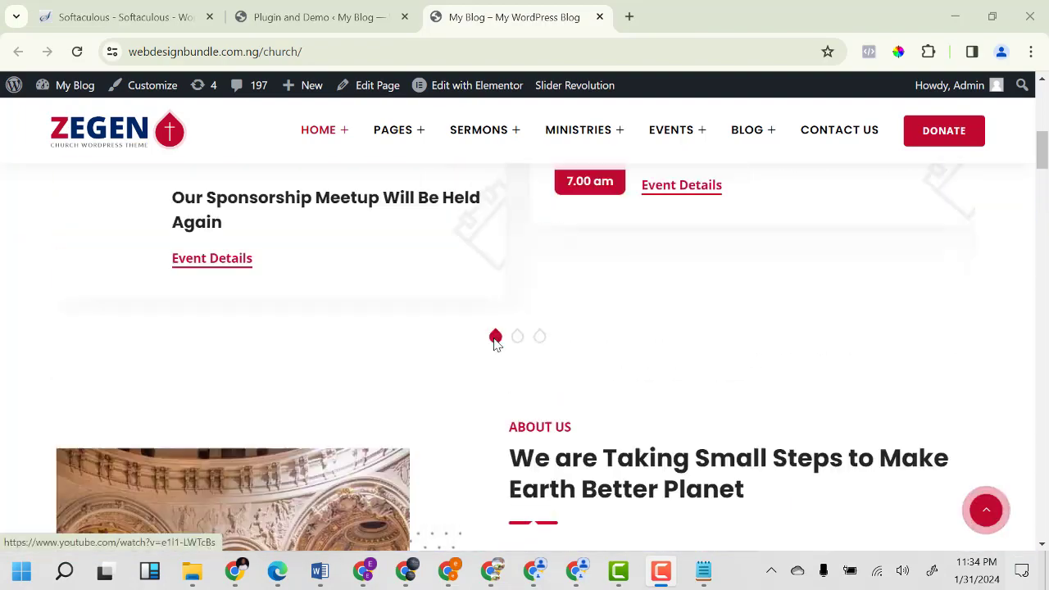
scroll(496, 342, up, 15)
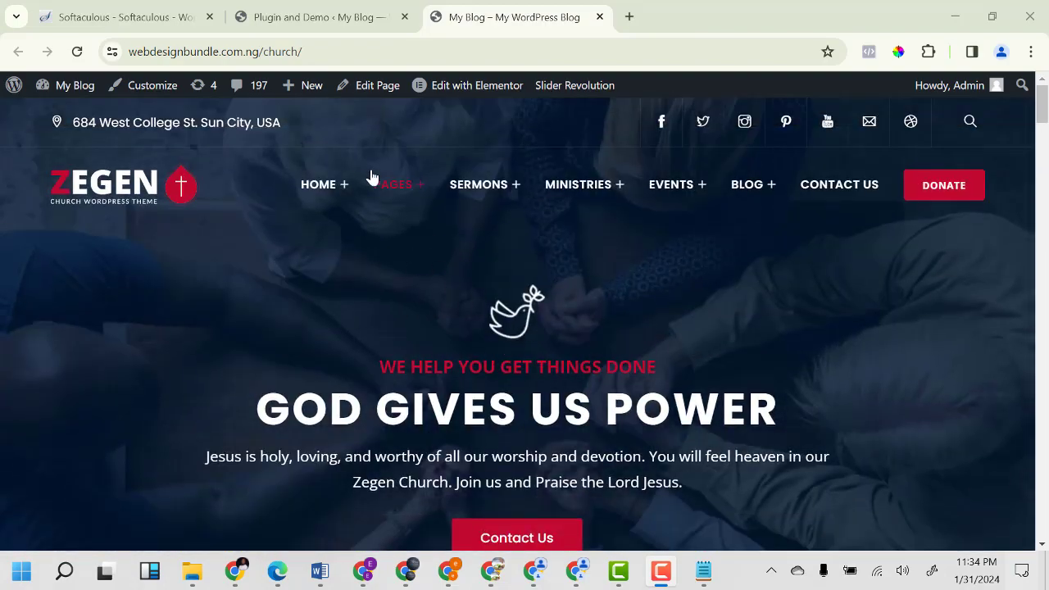
drag(371, 177, 379, 199)
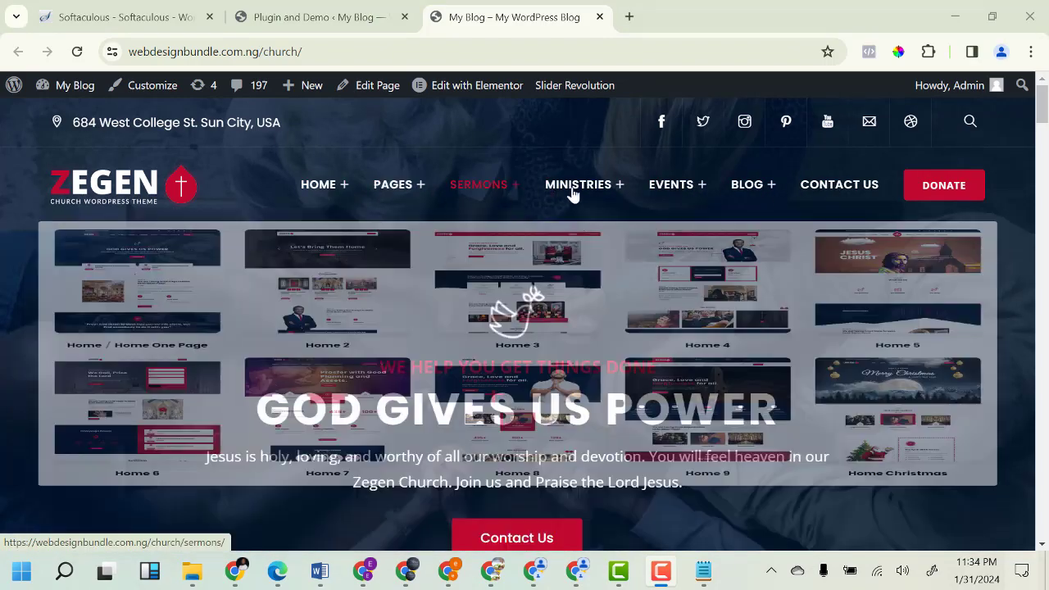
mouse_move(393, 184)
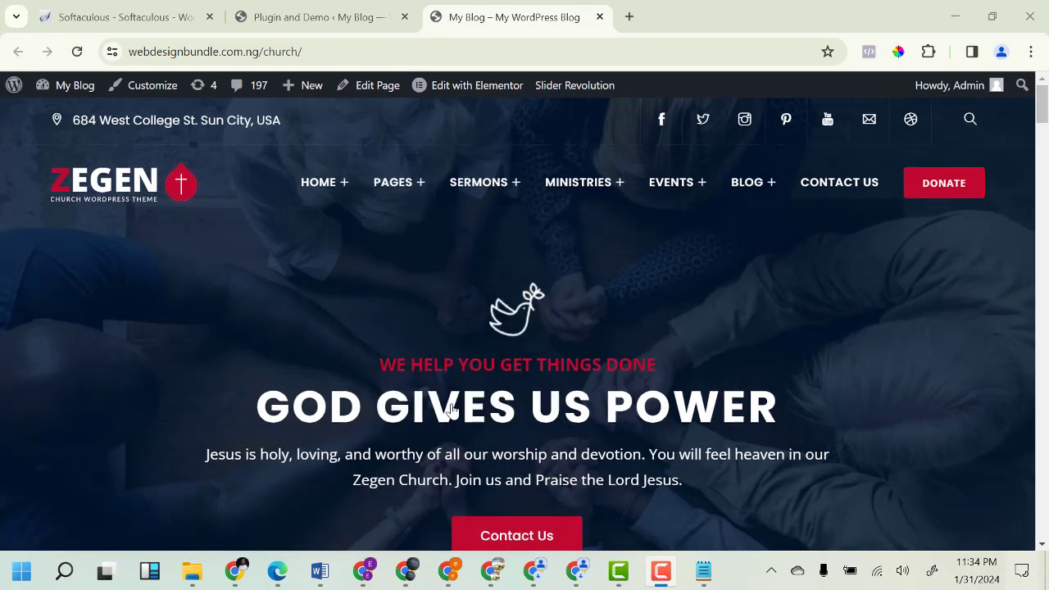
scroll(554, 396, down, 10)
scroll(554, 396, down, 15)
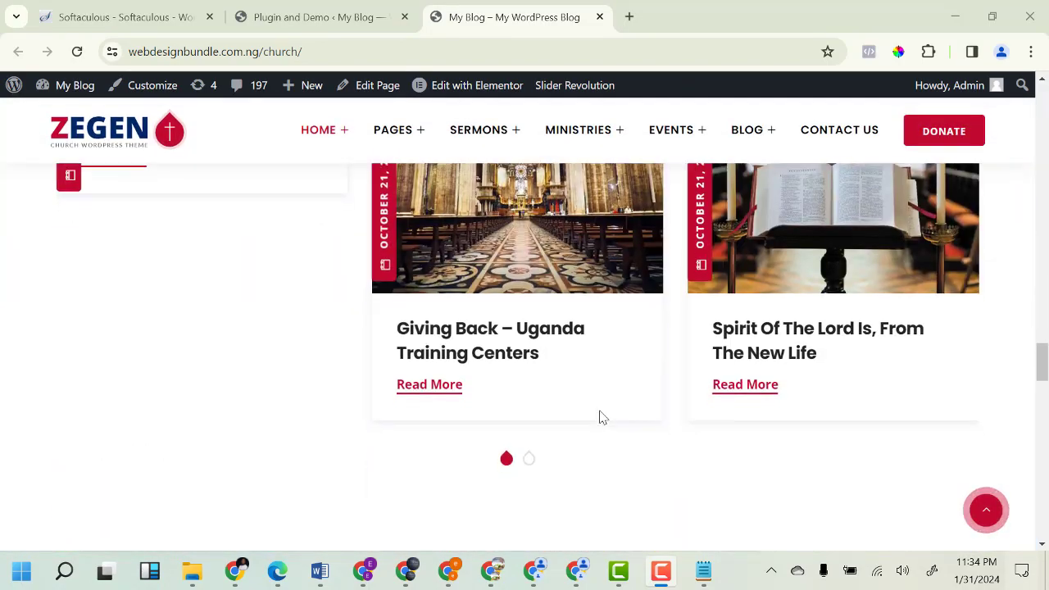
scroll(503, 394, up, 15)
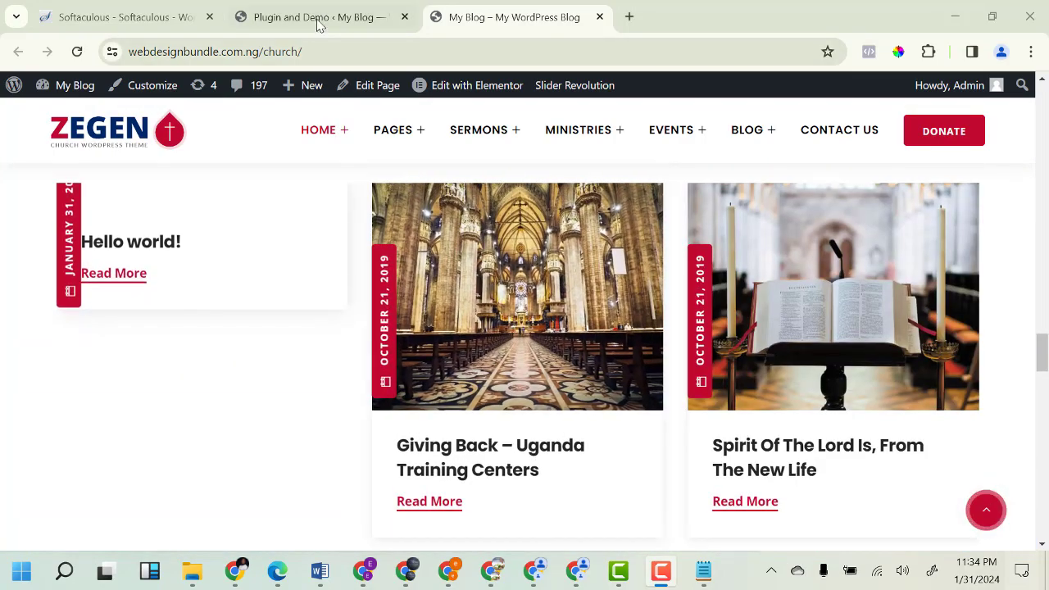
click(319, 20)
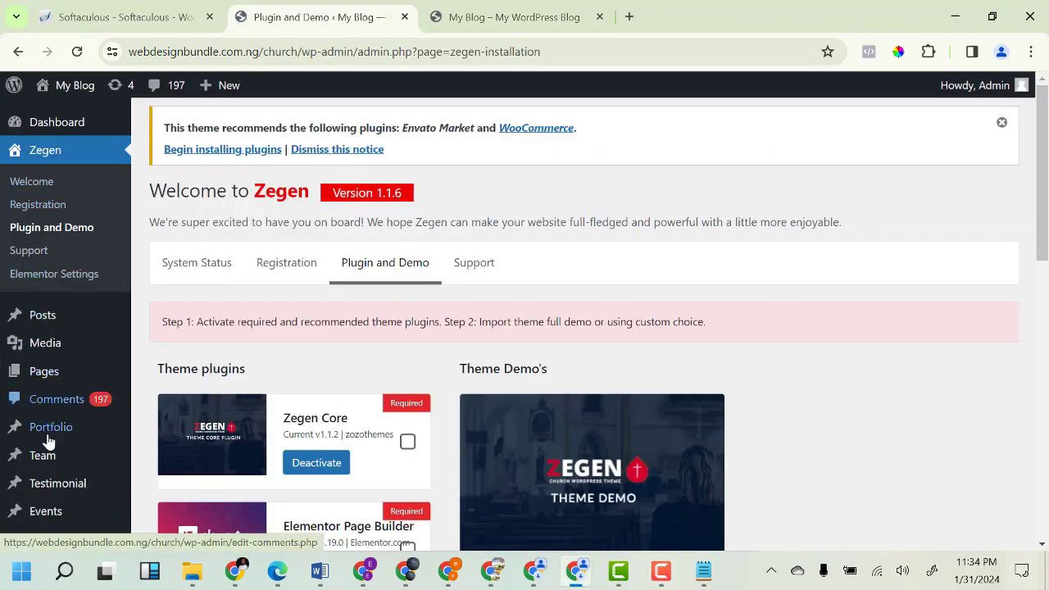
Open Appearance > Customize in a new tab, then return to the theme setup page.
scroll(42, 445, down, 4)
mouse_move(50, 374)
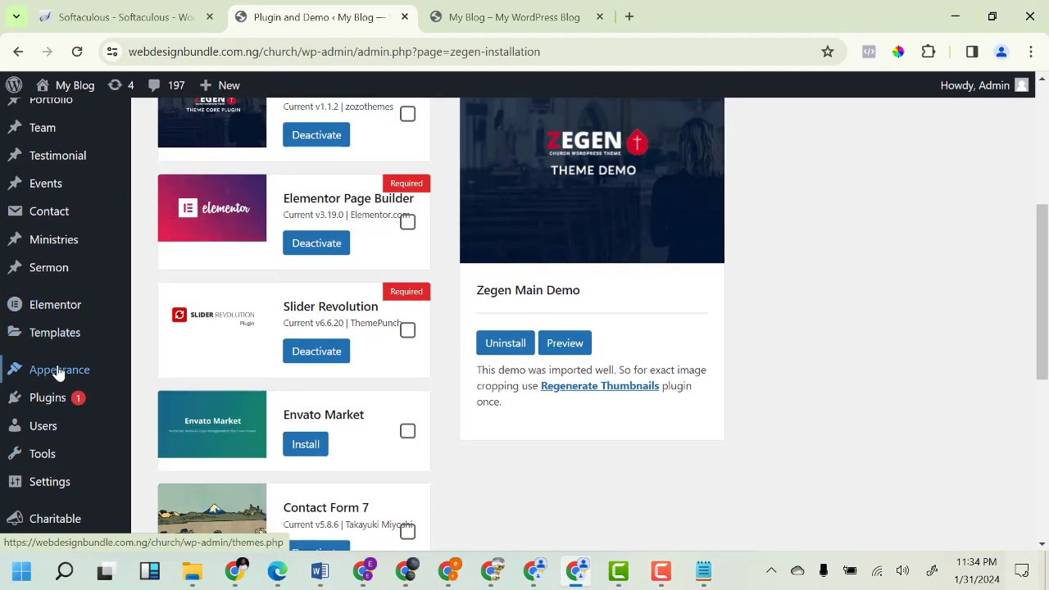
right_click(168, 351)
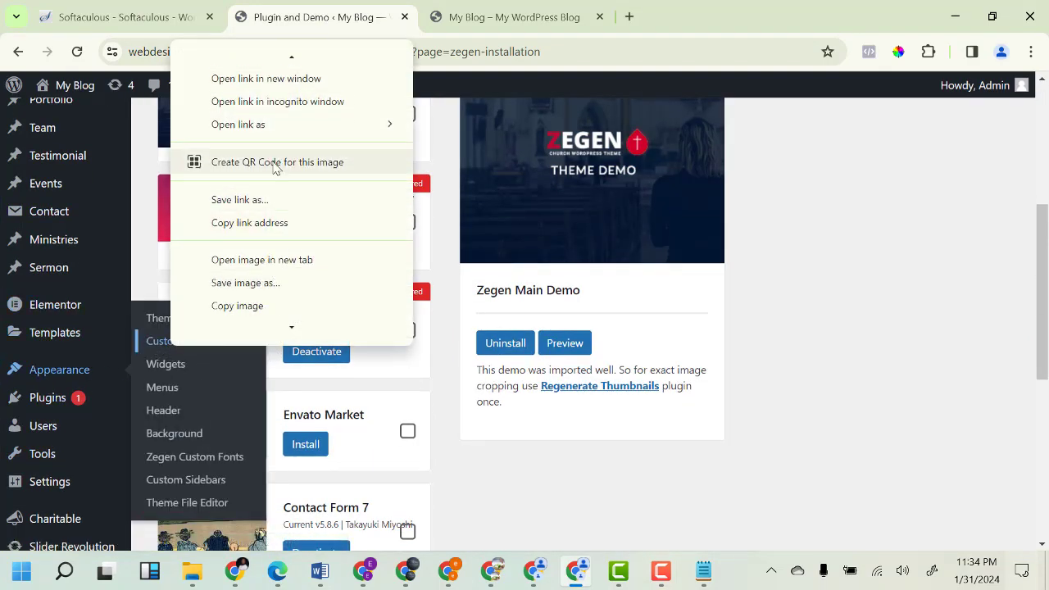
click(266, 57)
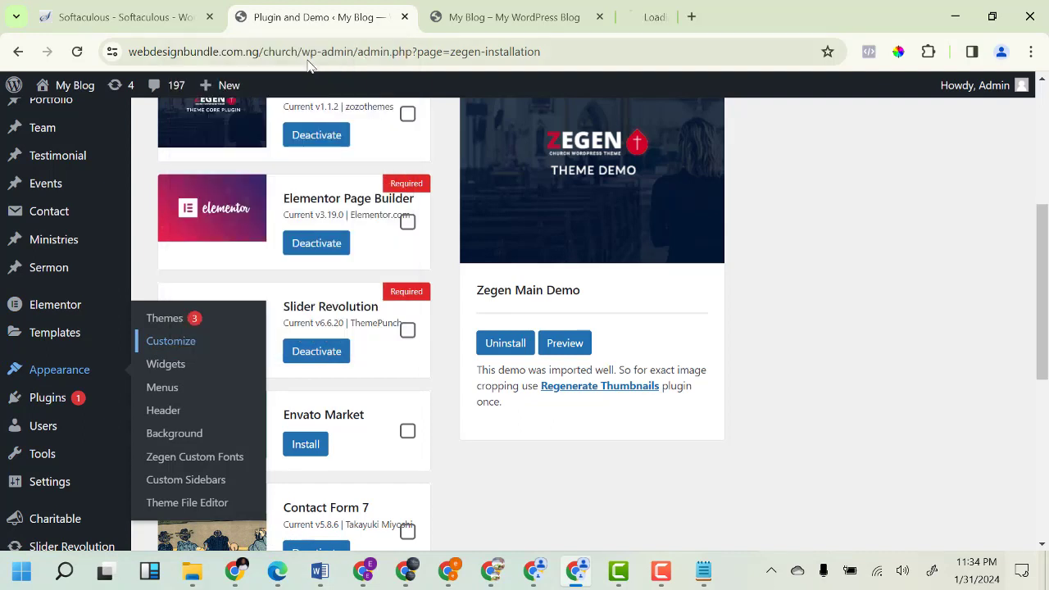
click(662, 16)
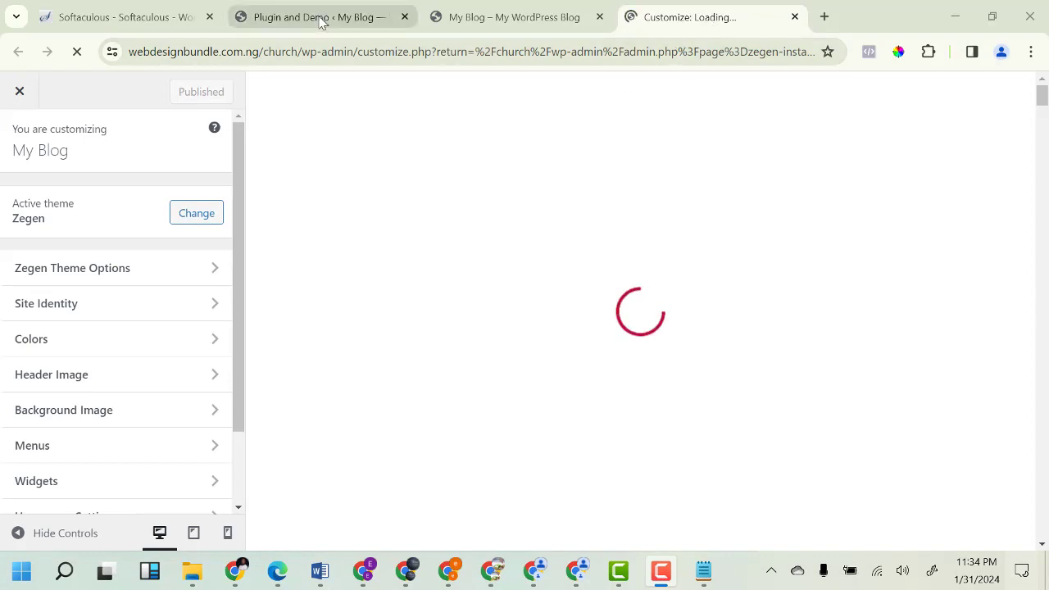
click(523, 20)
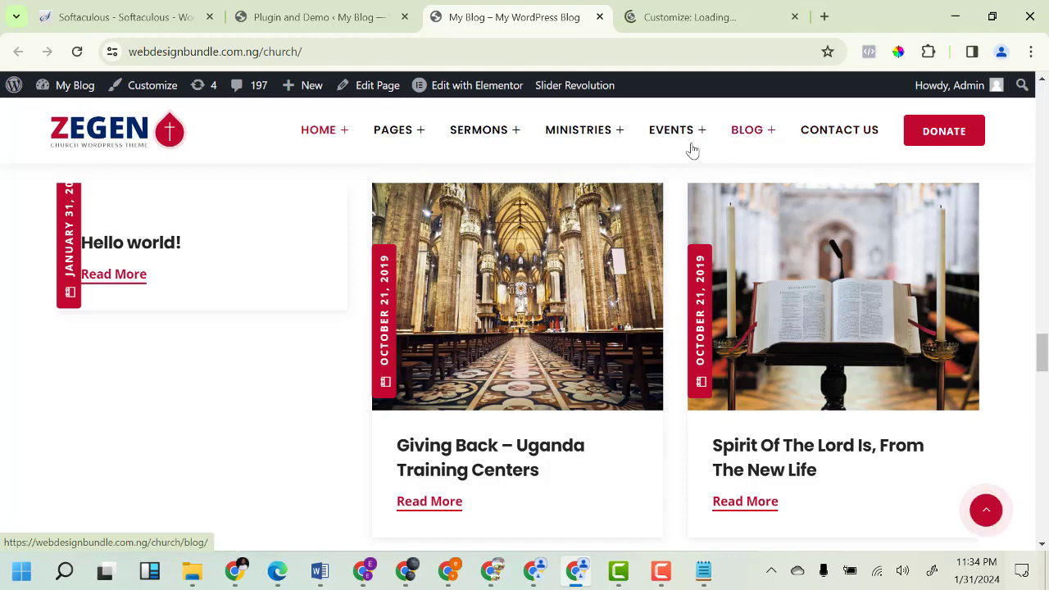
click(326, 22)
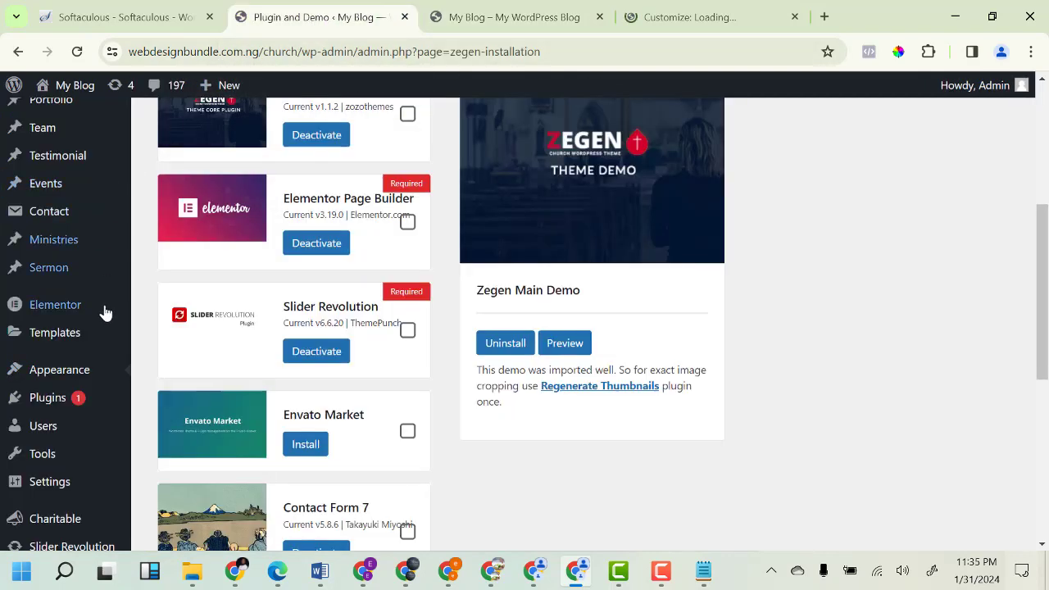
Open Appearance > Menus in a new tab and switch to it.
mouse_move(54, 377)
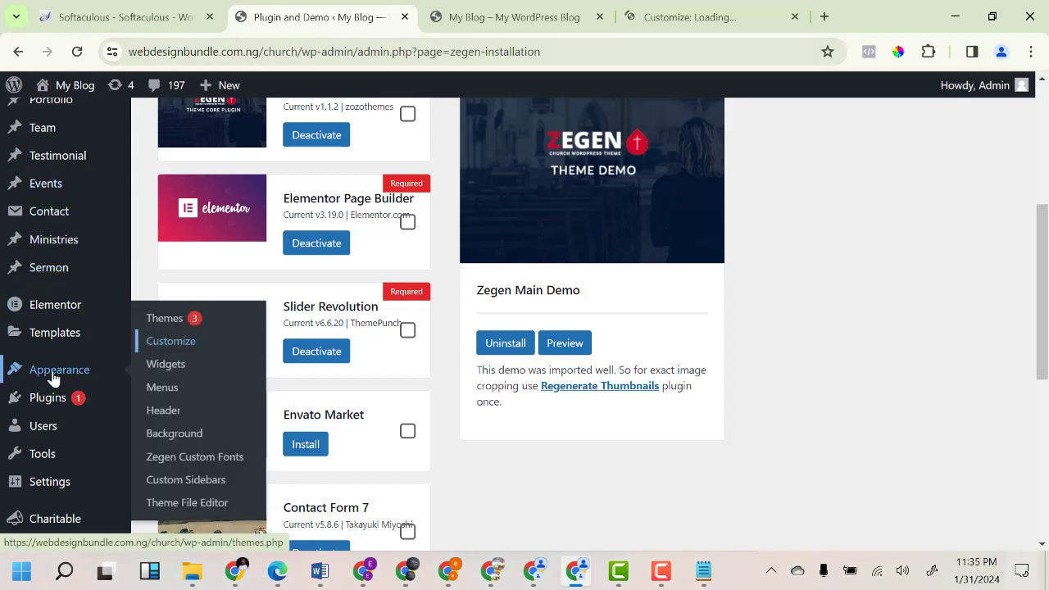
right_click(166, 396)
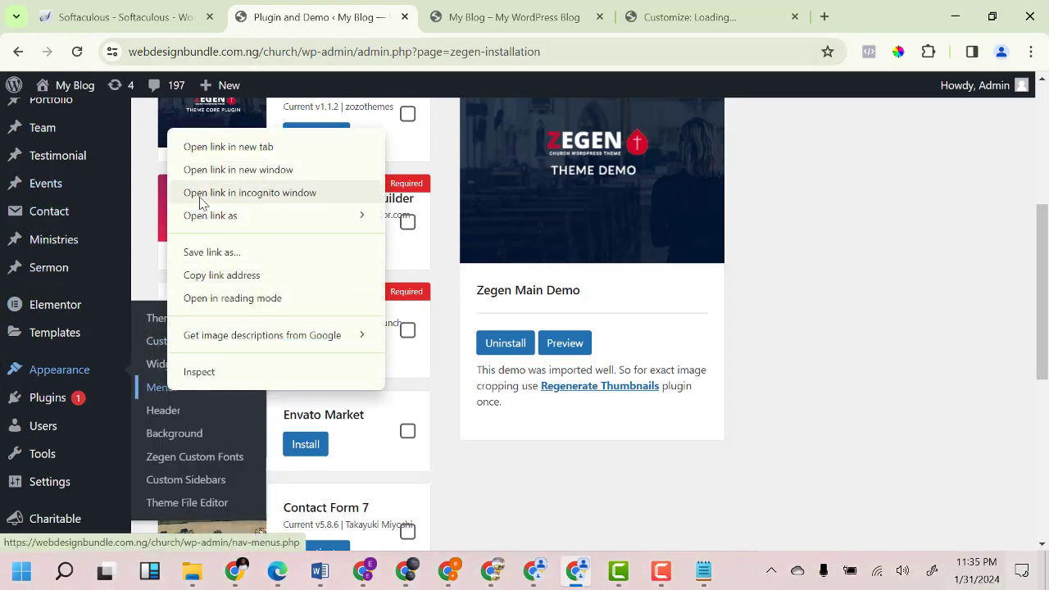
click(615, 396)
scroll(618, 393, up, 1)
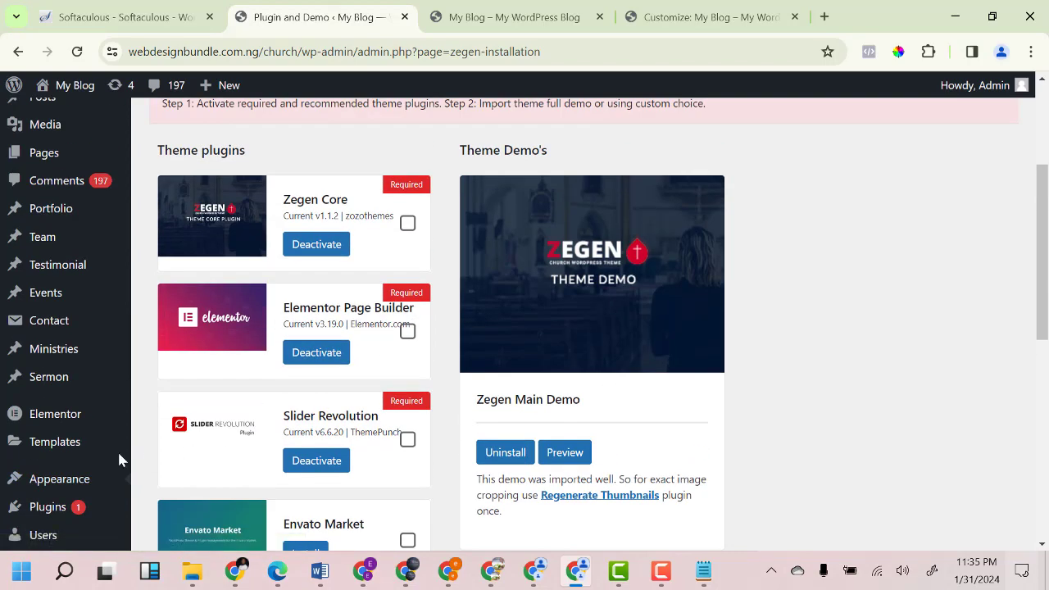
mouse_move(60, 484)
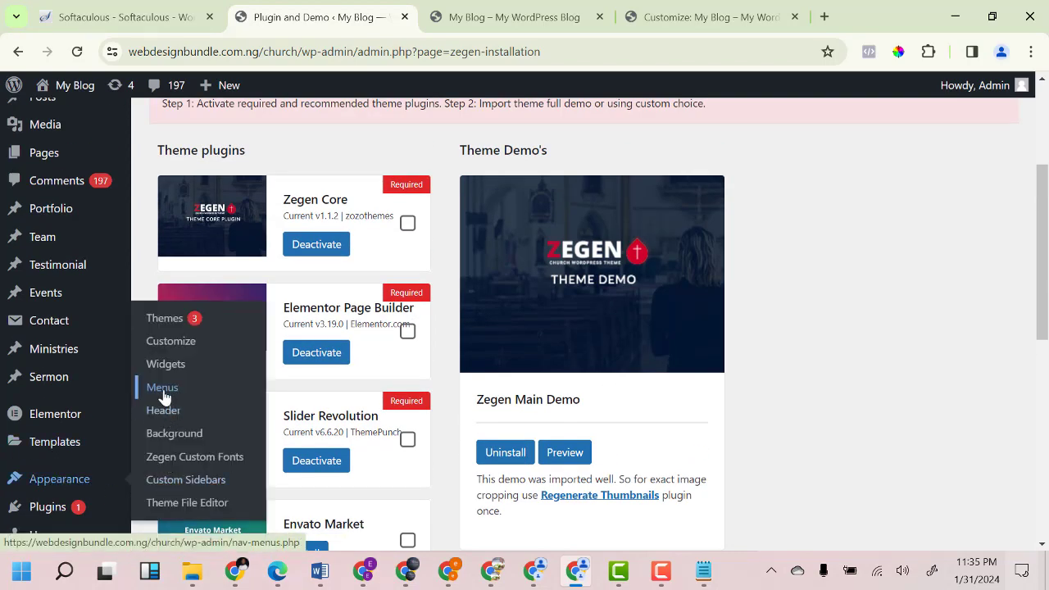
right_click(164, 397)
mouse_move(300, 231)
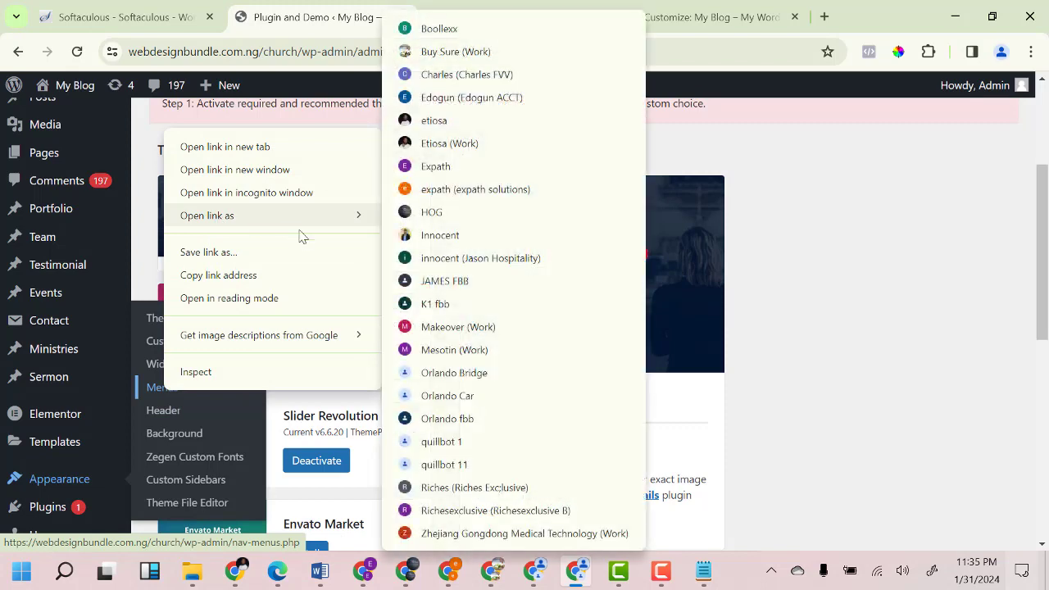
scroll(593, 398, up, 3)
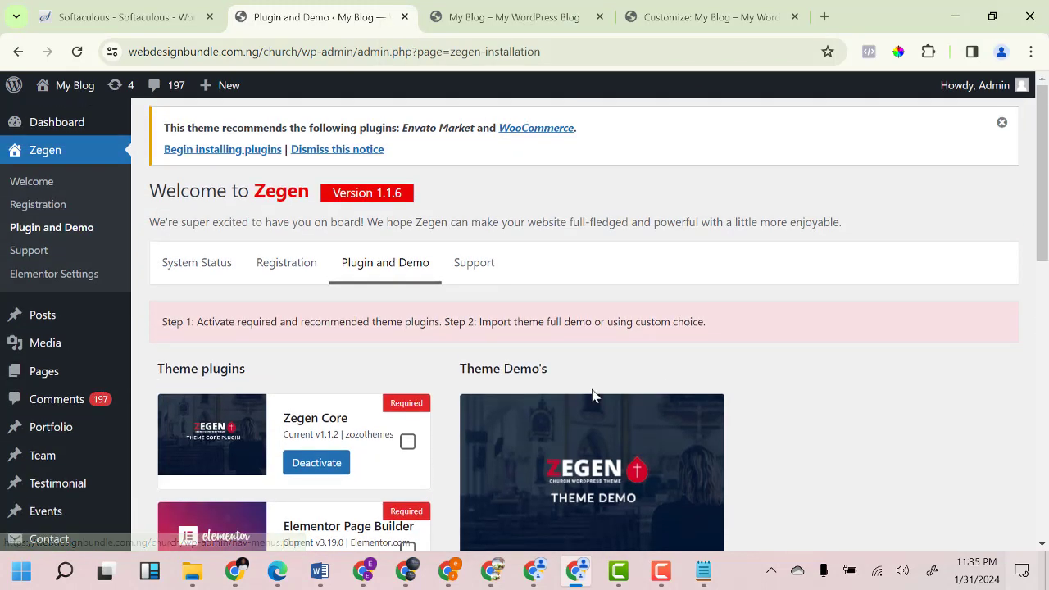
scroll(147, 471, down, 1)
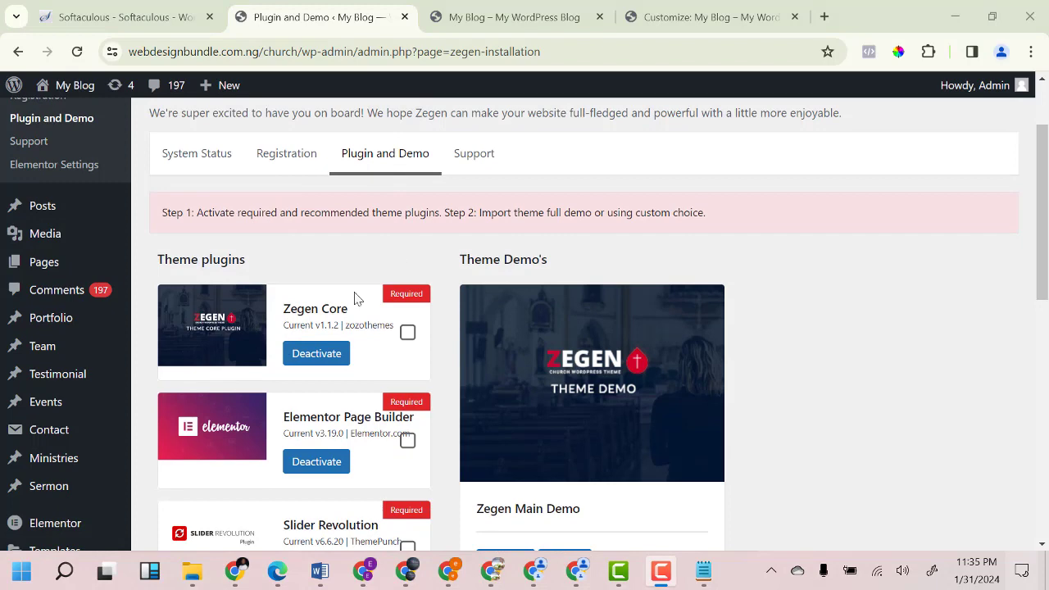
scroll(236, 349, down, 1)
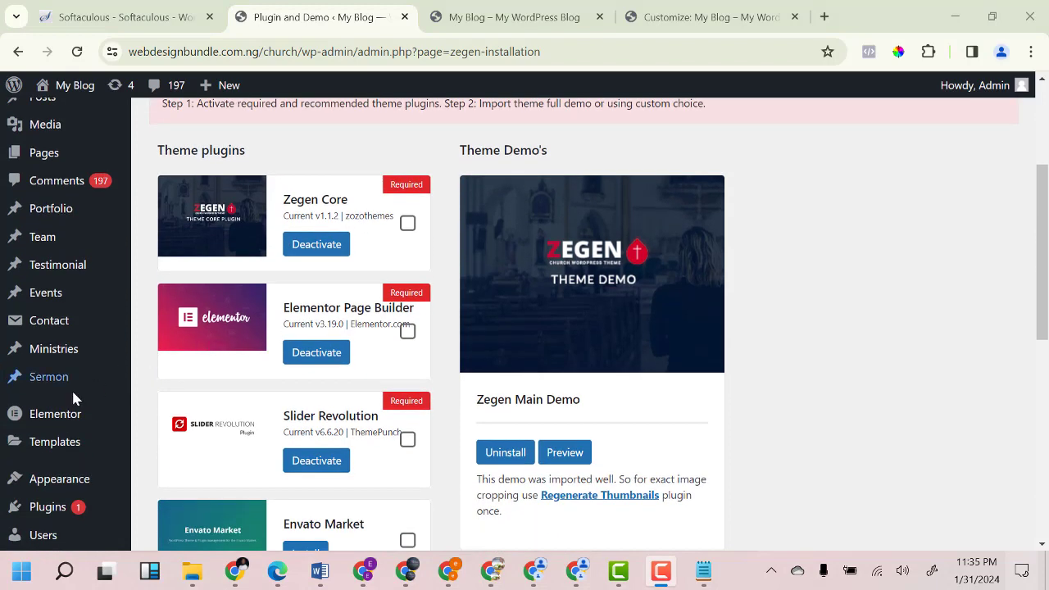
mouse_move(28, 479)
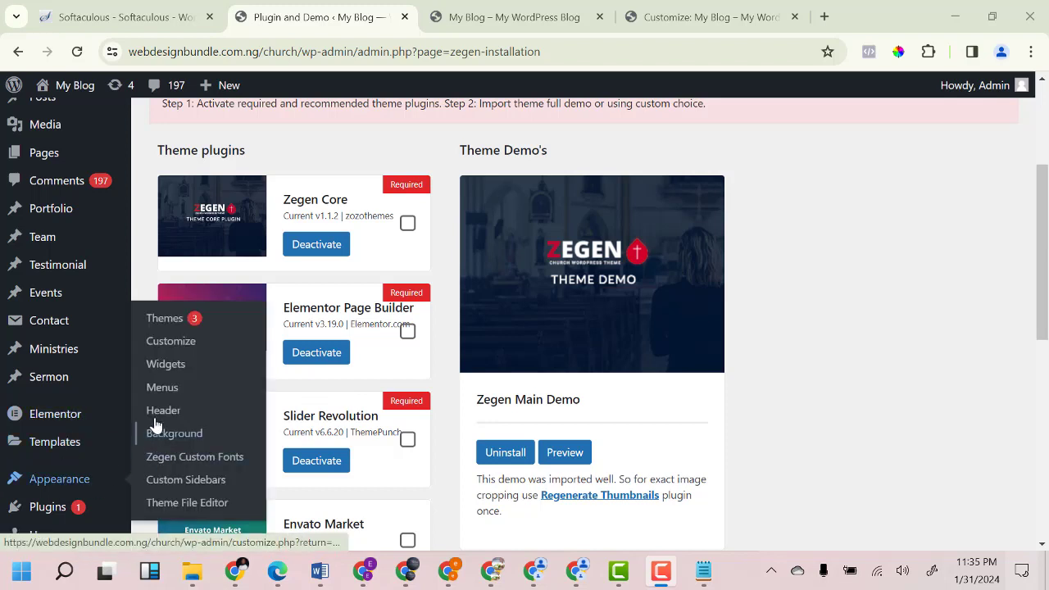
right_click(159, 388)
click(260, 146)
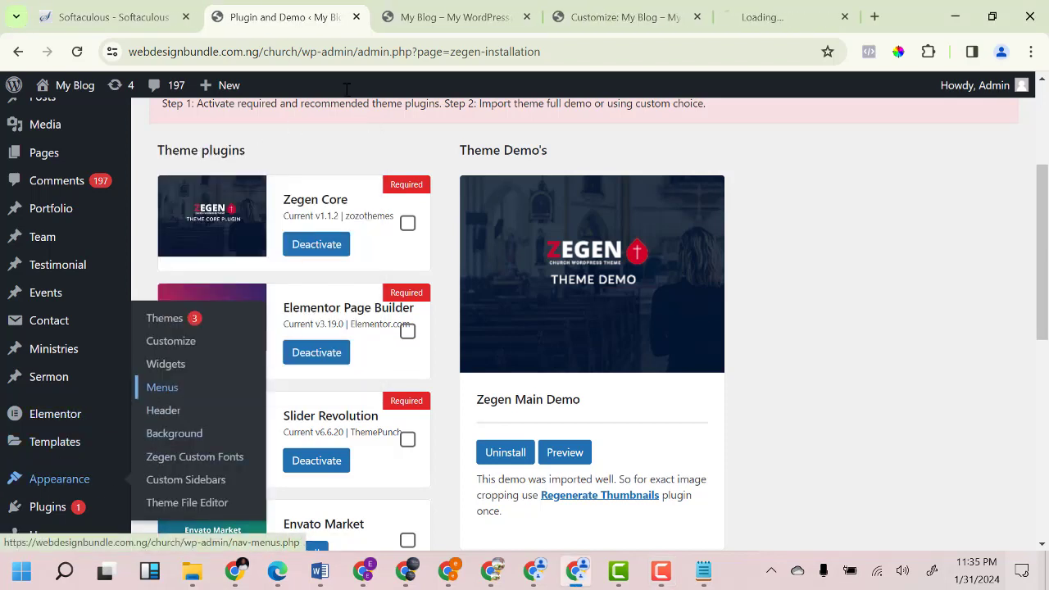
click(744, 18)
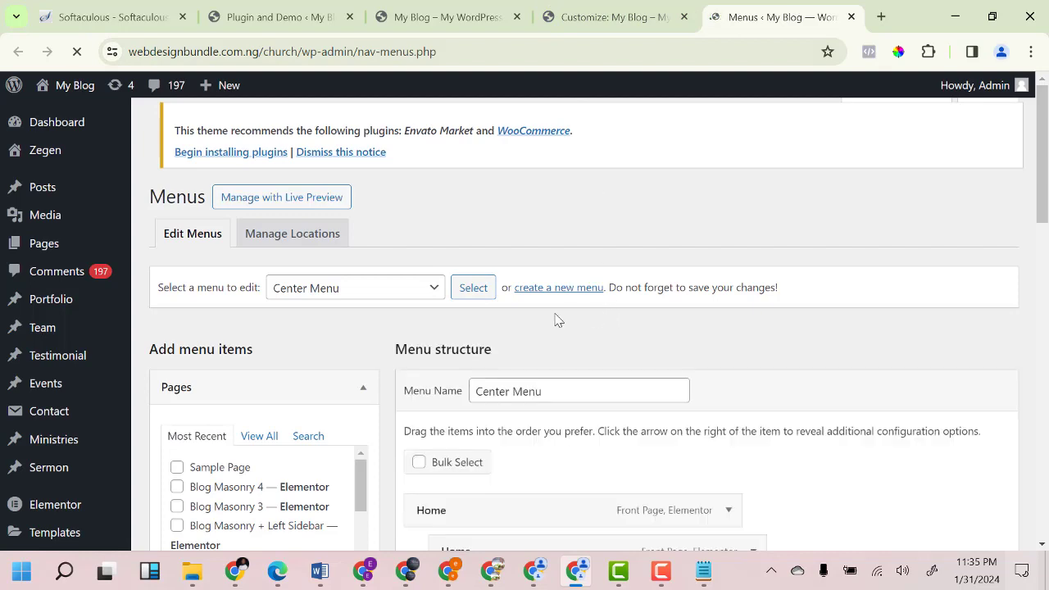
Expand the 'Select a menu to edit' dropdown to list the available menus.
scroll(555, 321, down, 3)
scroll(510, 384, up, 2)
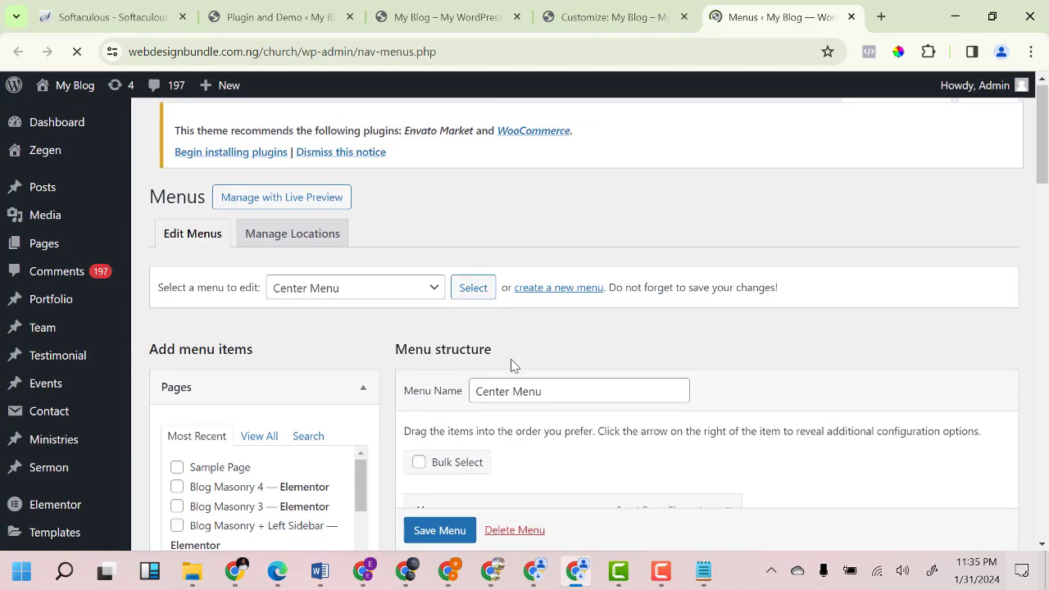
scroll(492, 368, down, 2)
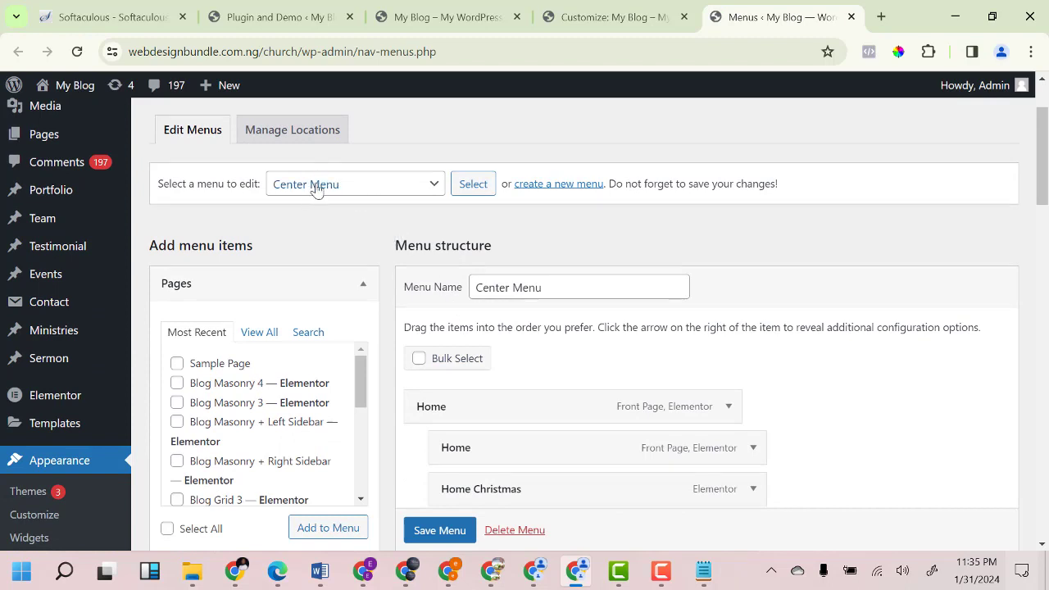
click(344, 196)
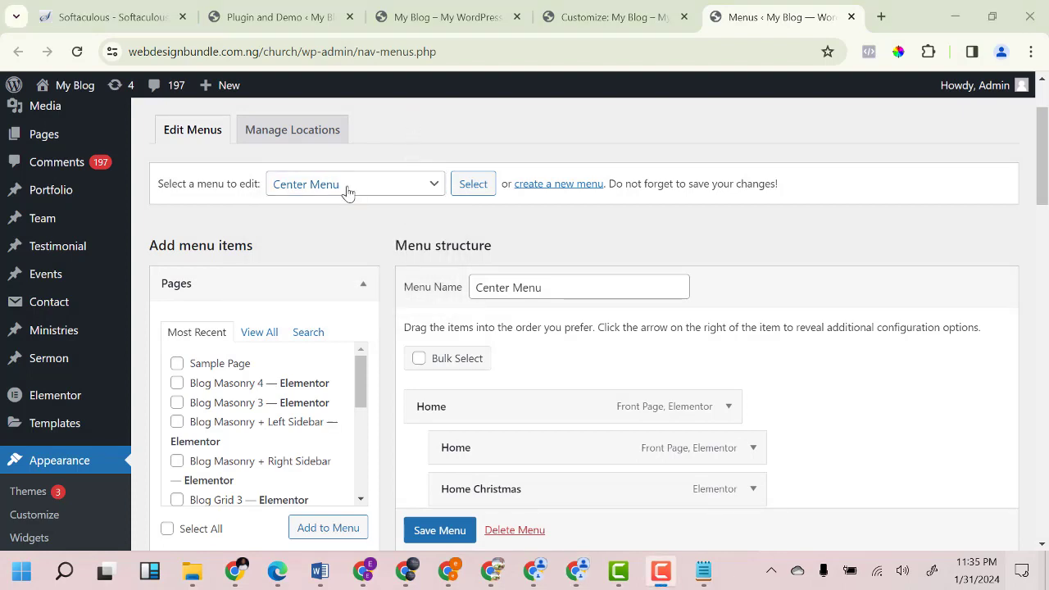
click(347, 191)
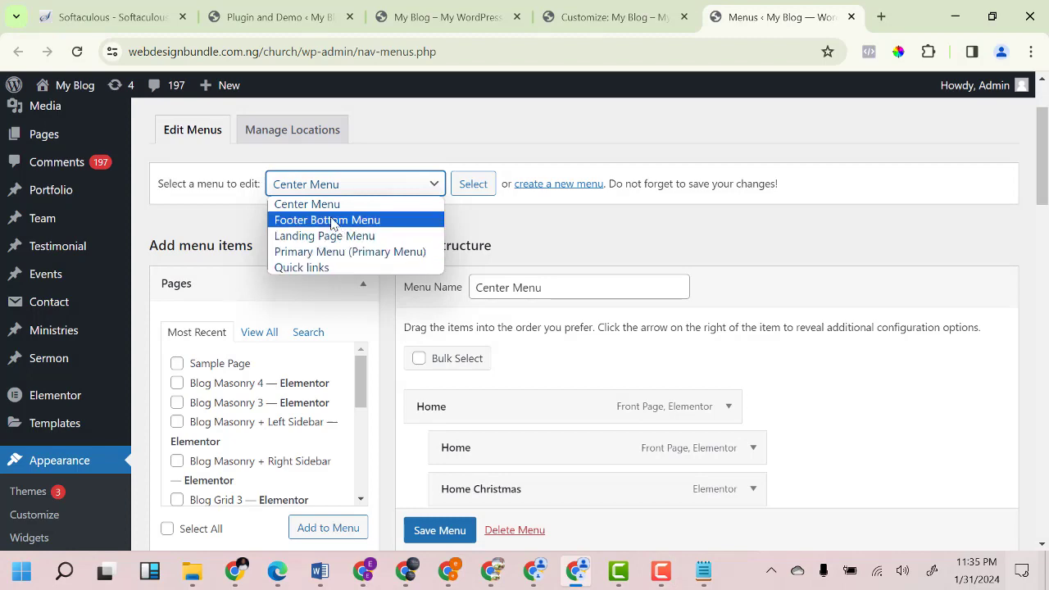
Scroll through the live church site's footer and ministry sections to review them.
click(446, 16)
scroll(708, 342, down, 5)
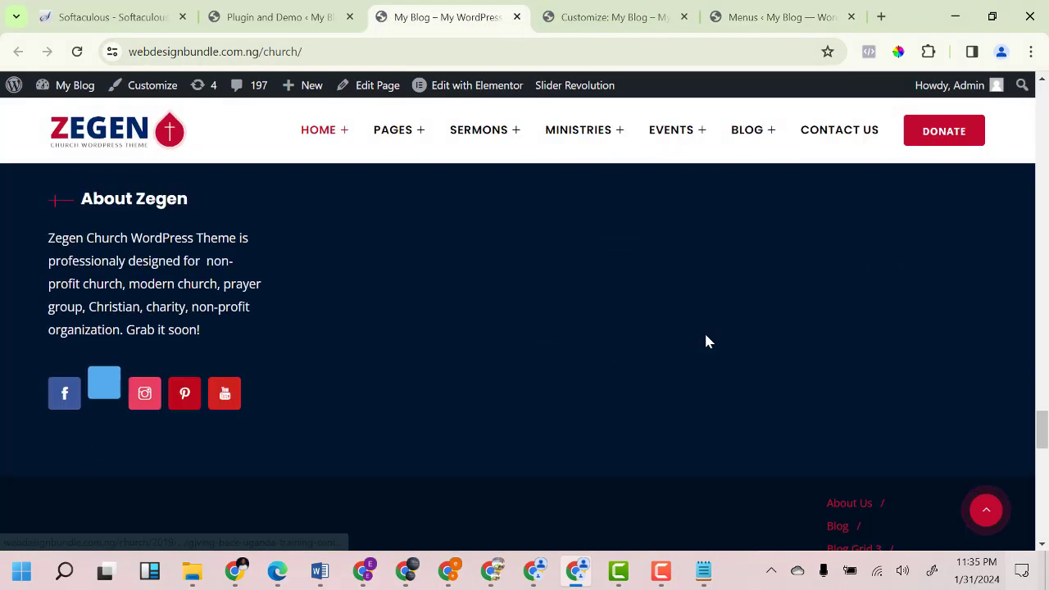
scroll(707, 339, down, 8)
scroll(705, 340, up, 8)
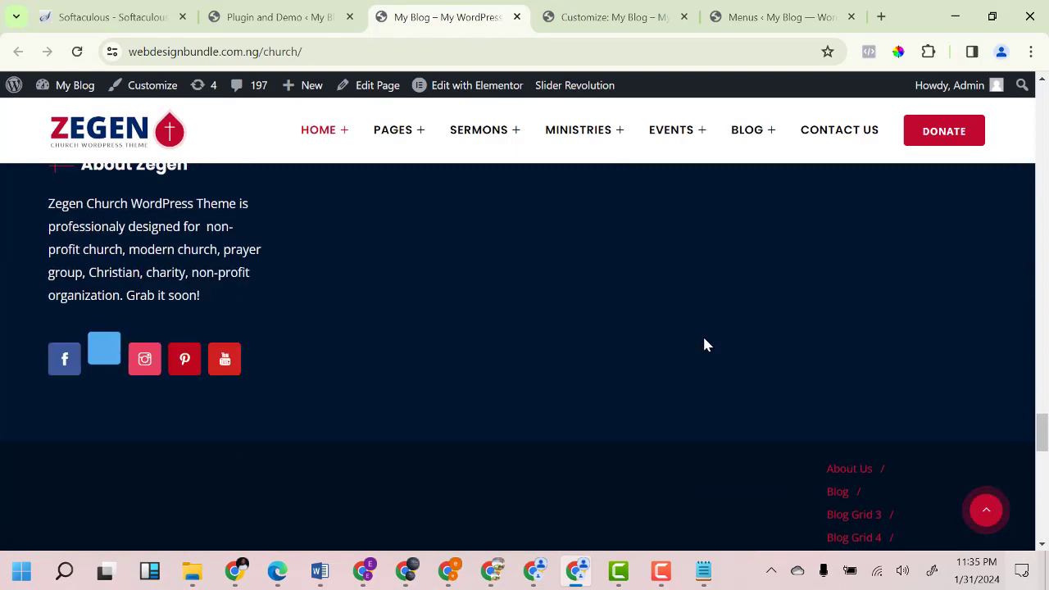
scroll(702, 333, down, 8)
scroll(702, 335, up, 7)
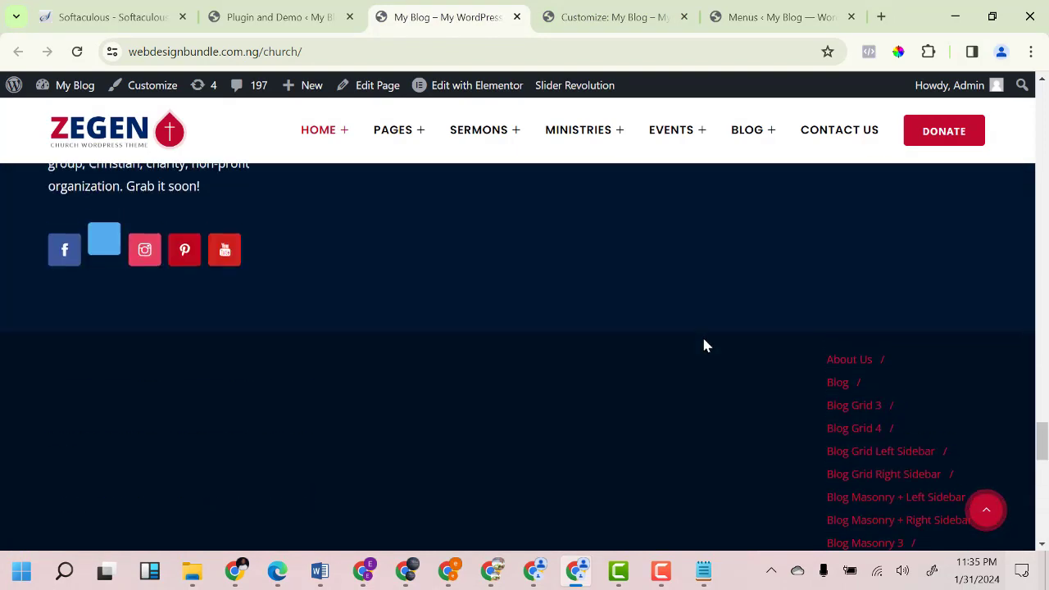
scroll(688, 348, up, 8)
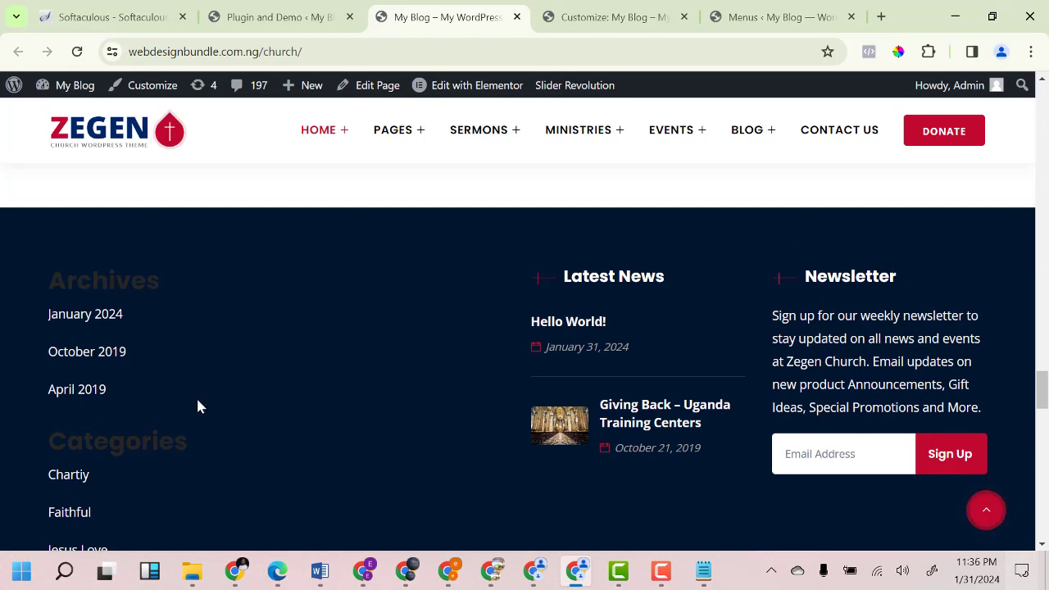
scroll(198, 406, down, 3)
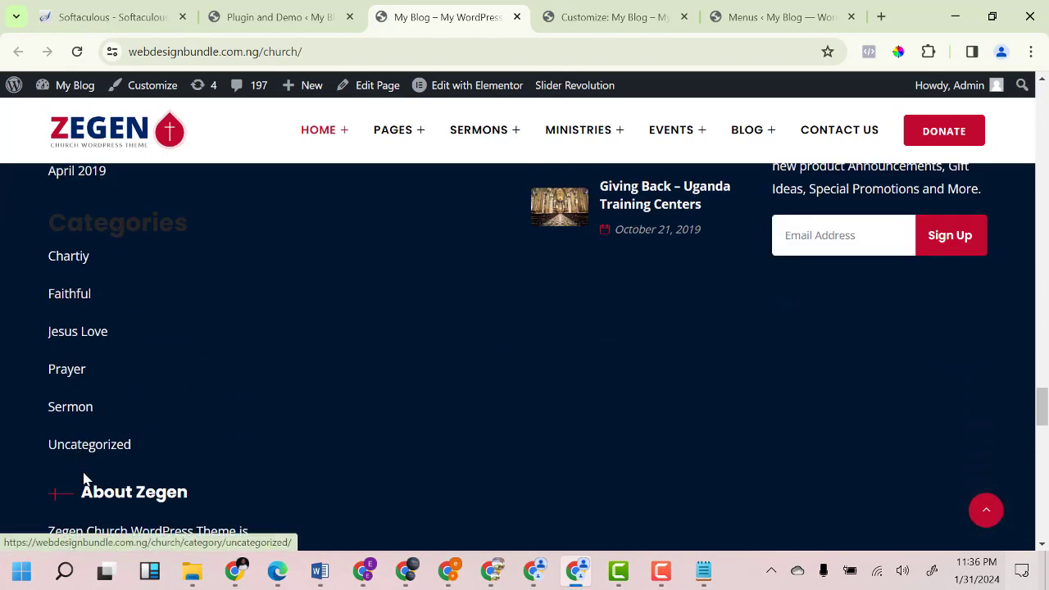
scroll(86, 344, down, 1)
scroll(90, 365, down, 10)
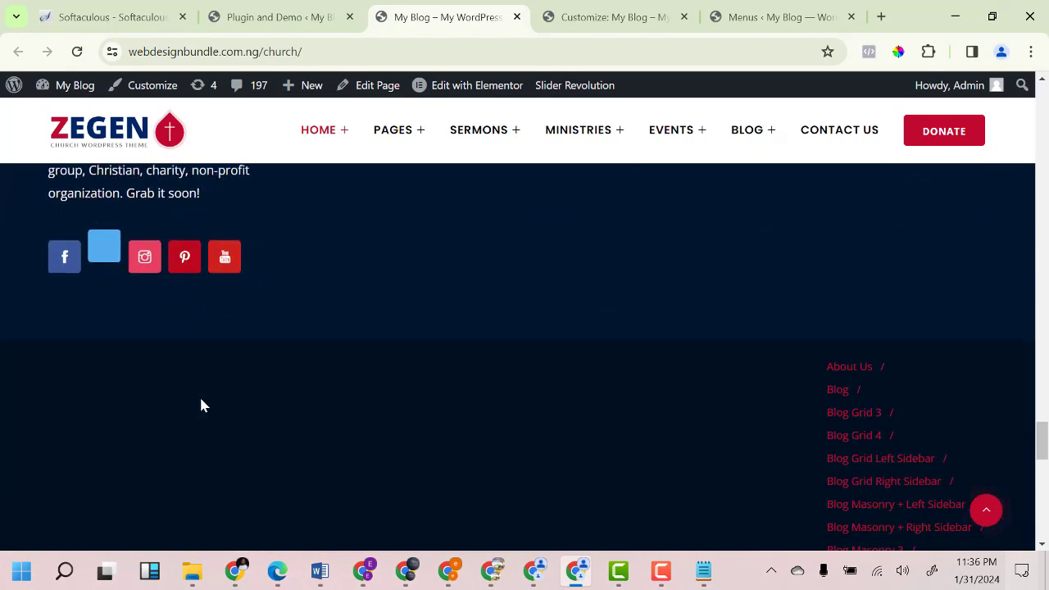
scroll(1011, 386, down, 5)
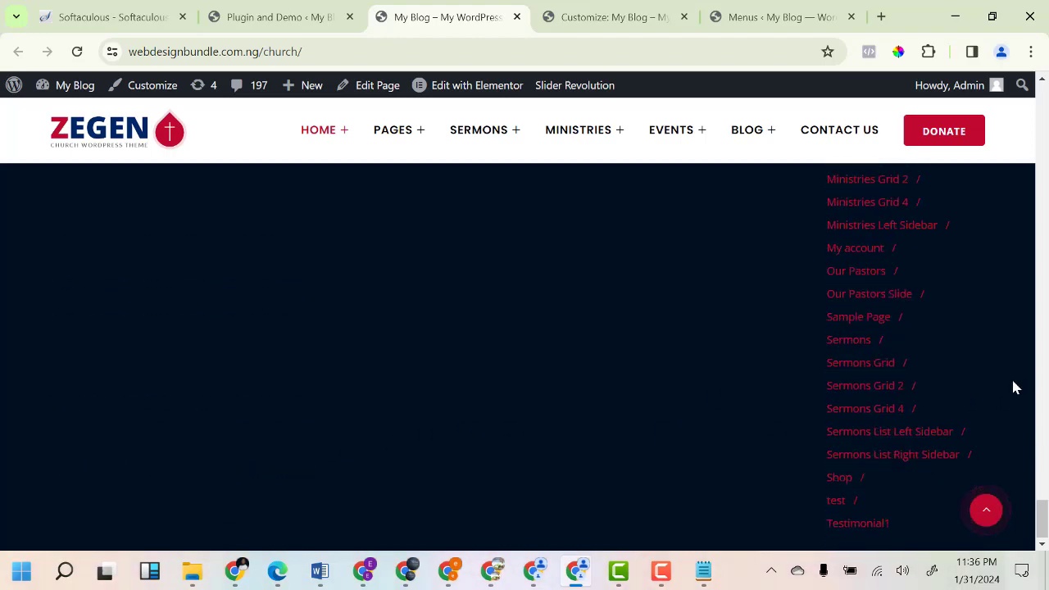
scroll(1012, 377, up, 15)
scroll(980, 380, up, 15)
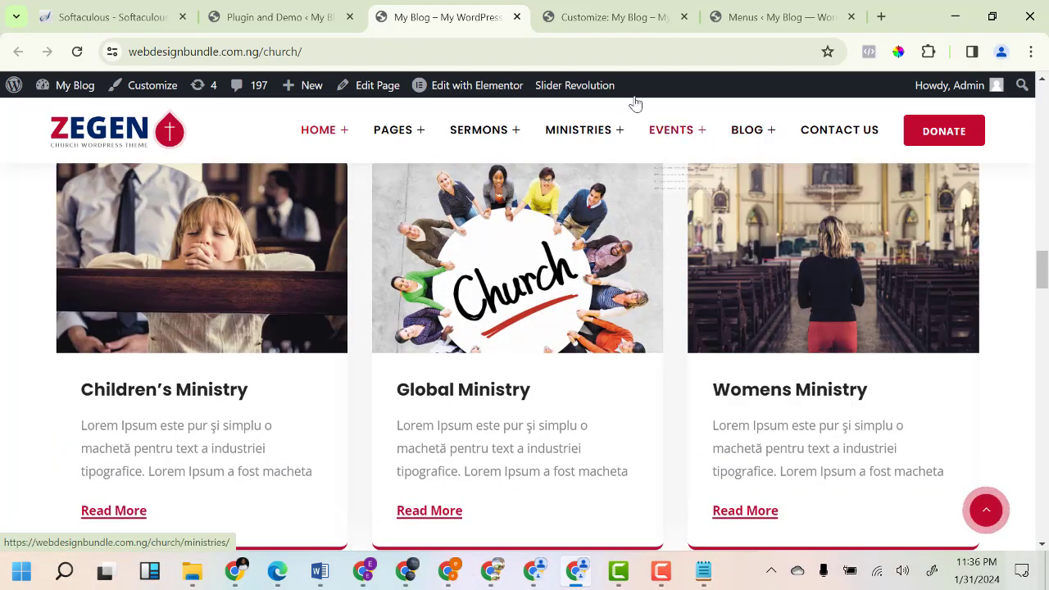
mouse_move(691, 143)
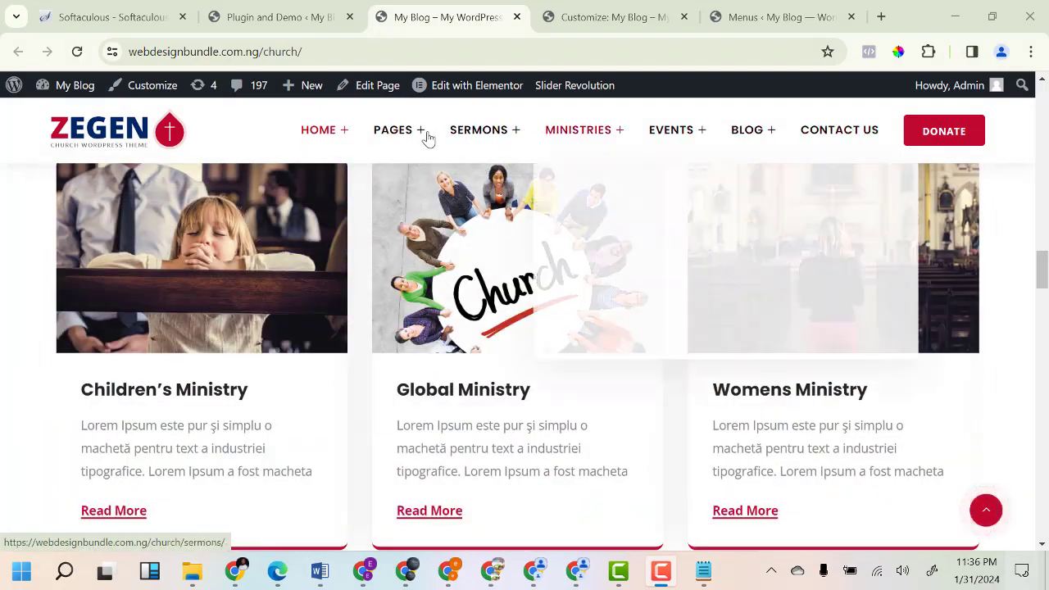
Load the Primary Menu into the menu editor.
click(733, 17)
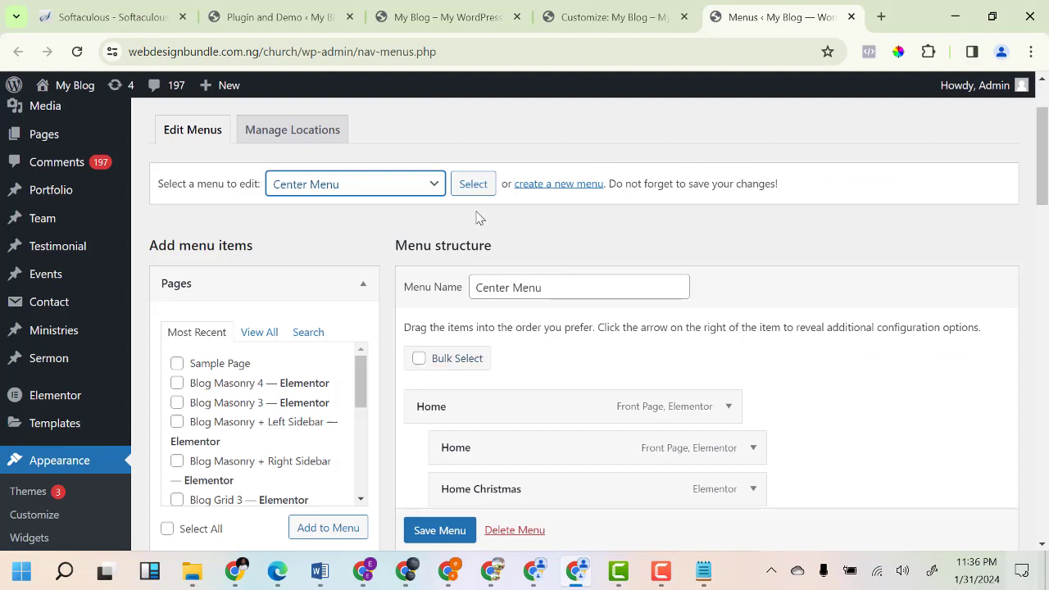
click(414, 191)
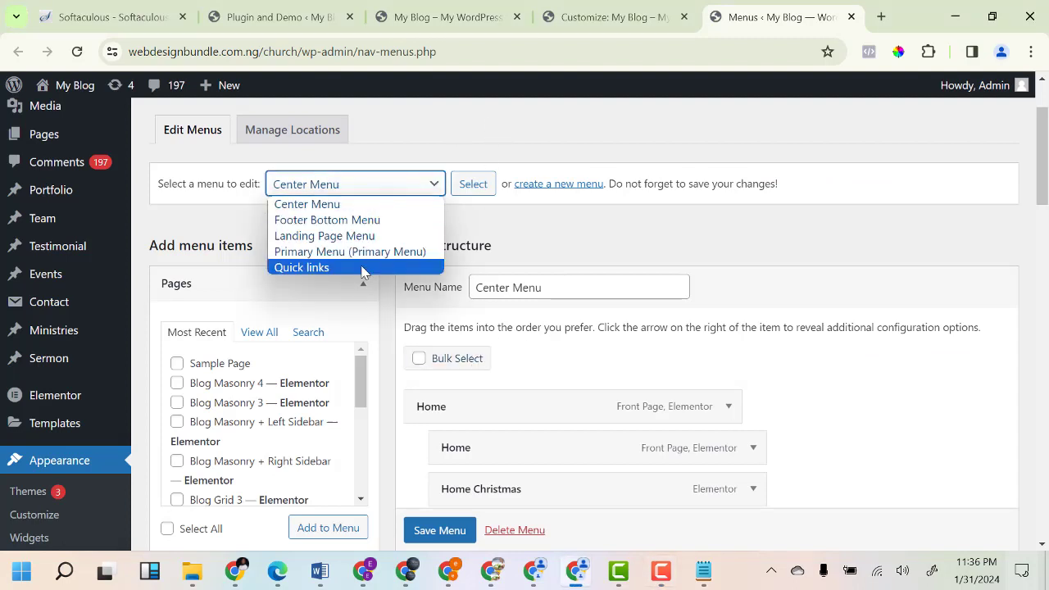
click(365, 254)
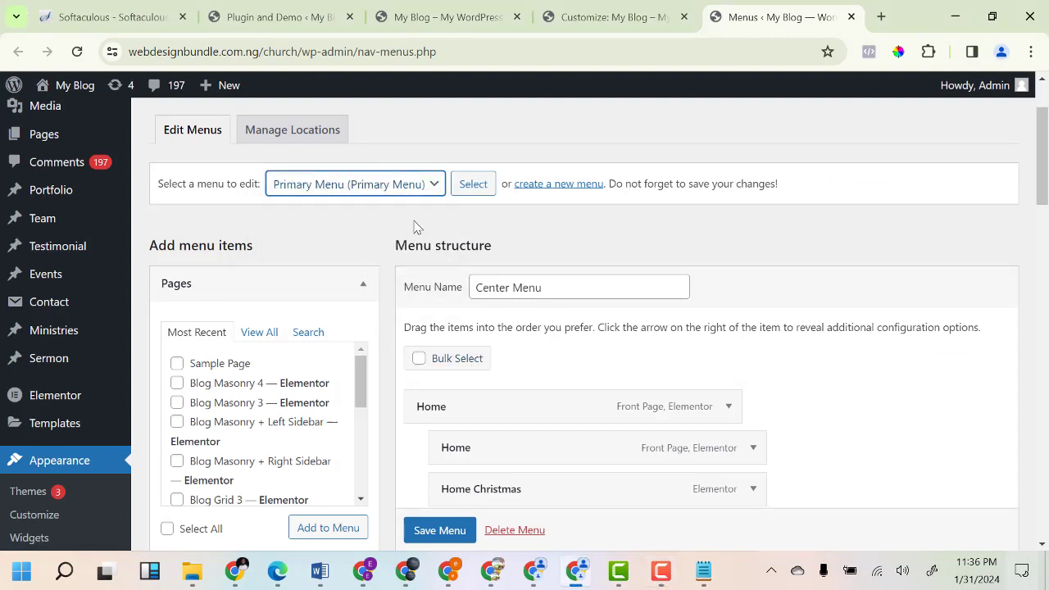
click(473, 186)
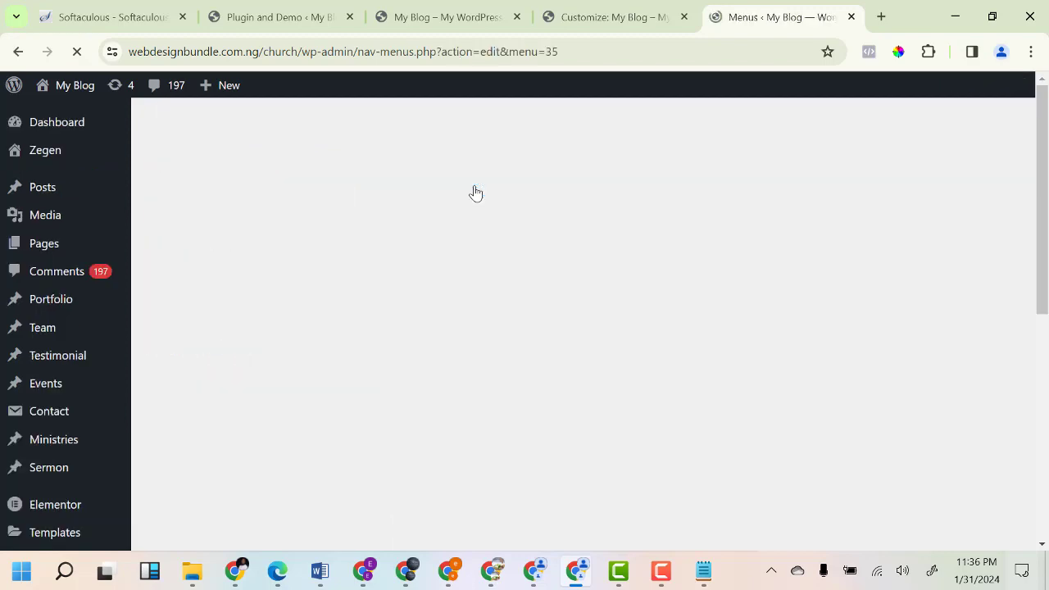
Delete the Primary Menu permanently, confirming with OK.
scroll(509, 262, down, 3)
scroll(489, 340, down, 3)
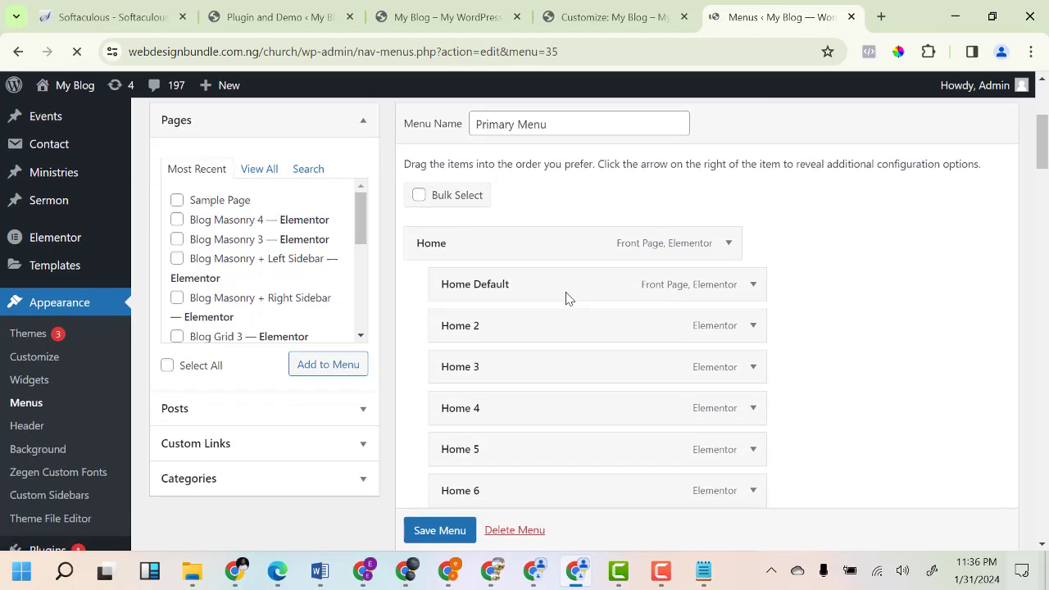
scroll(557, 352, down, 3)
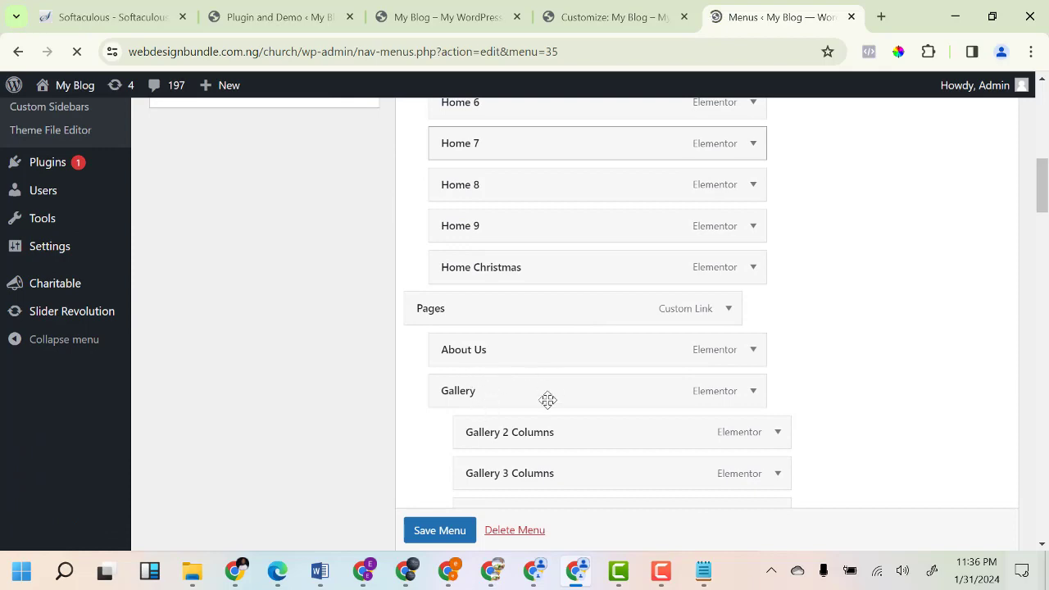
scroll(562, 344, down, 15)
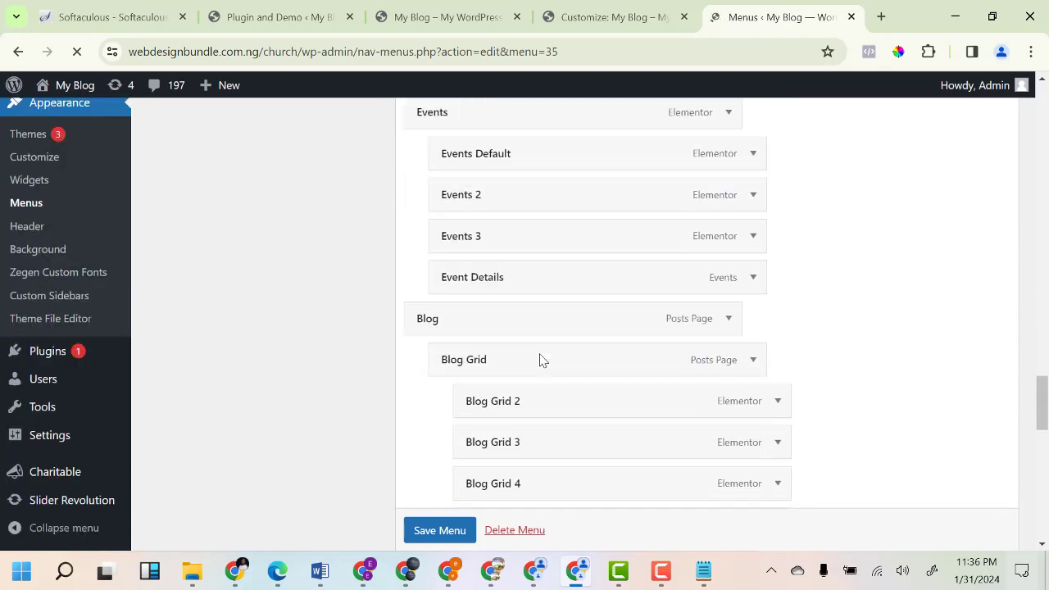
scroll(541, 361, down, 10)
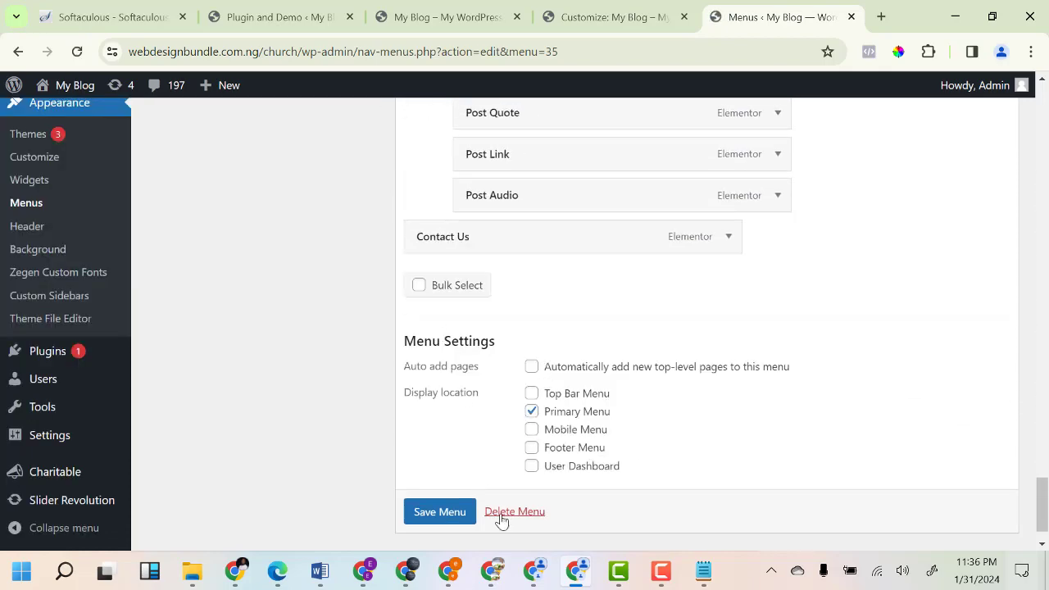
scroll(501, 516, down, 1)
click(497, 488)
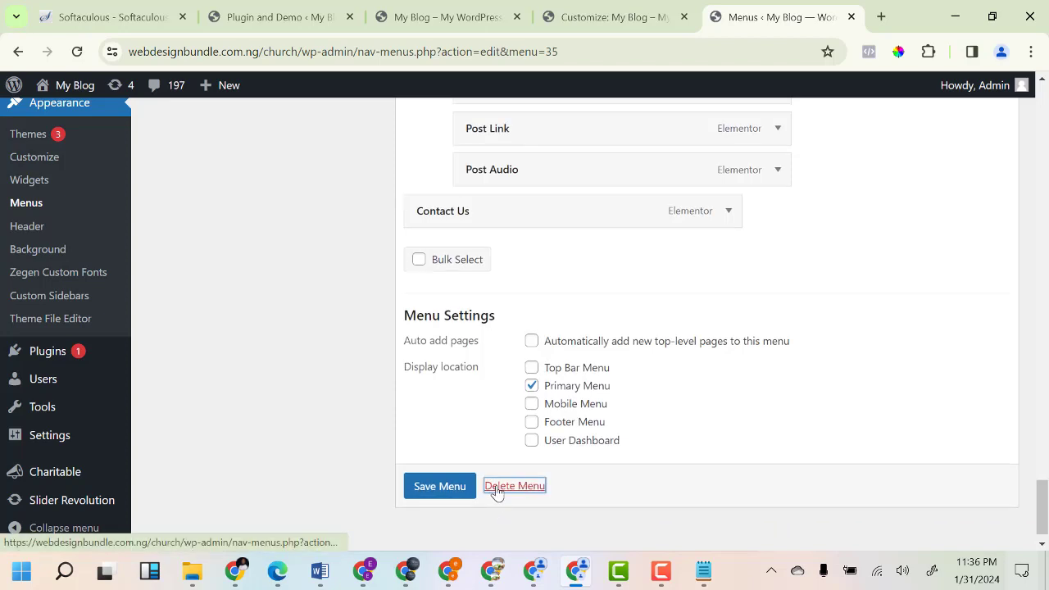
click(502, 488)
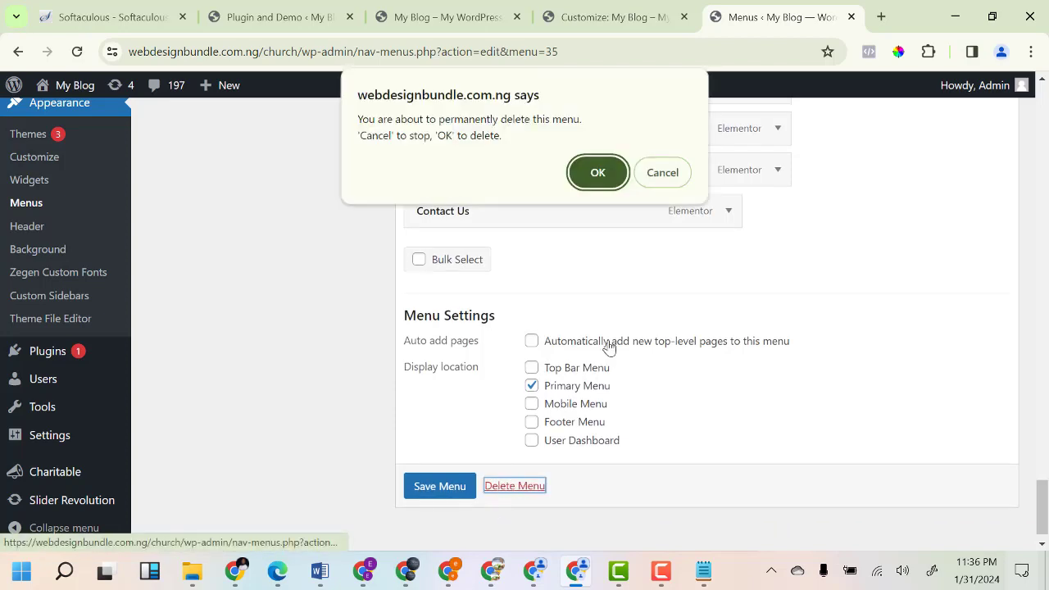
click(599, 174)
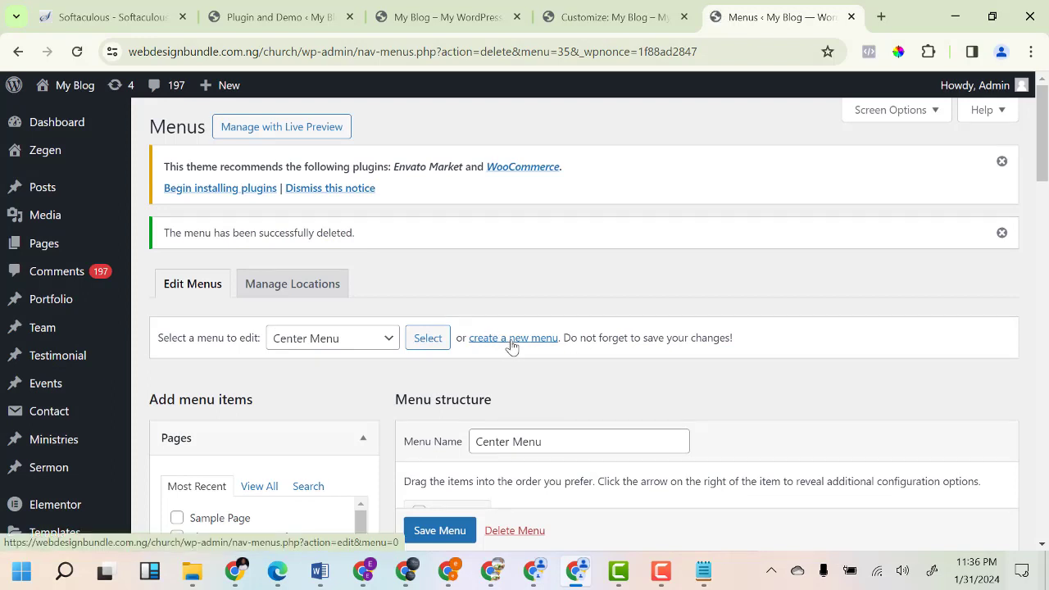
Create 'Main Menu' with the Primary Menu and Mobile Menu display locations ticked.
click(509, 346)
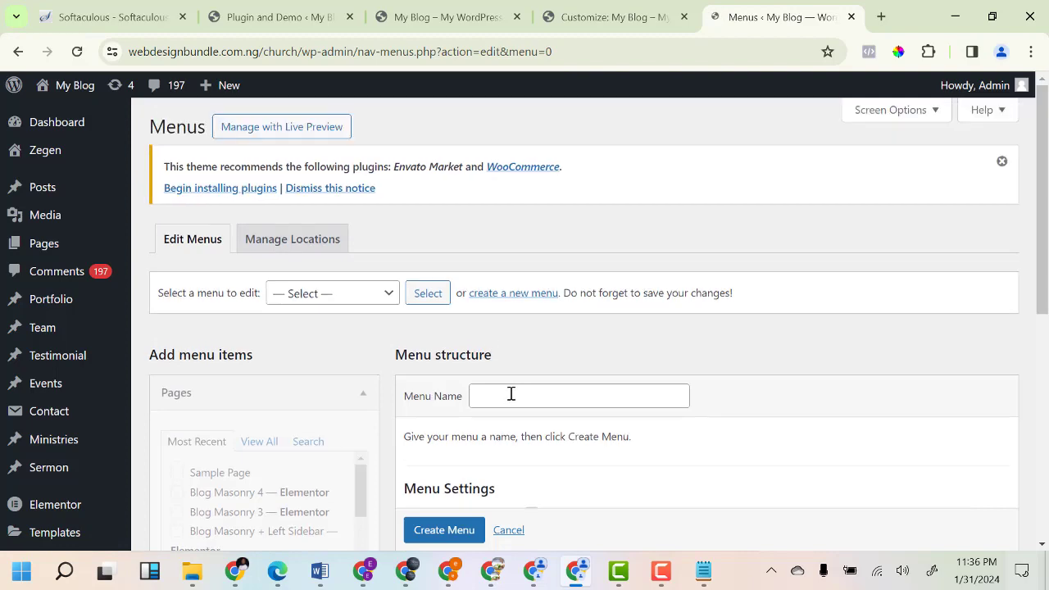
click(528, 396)
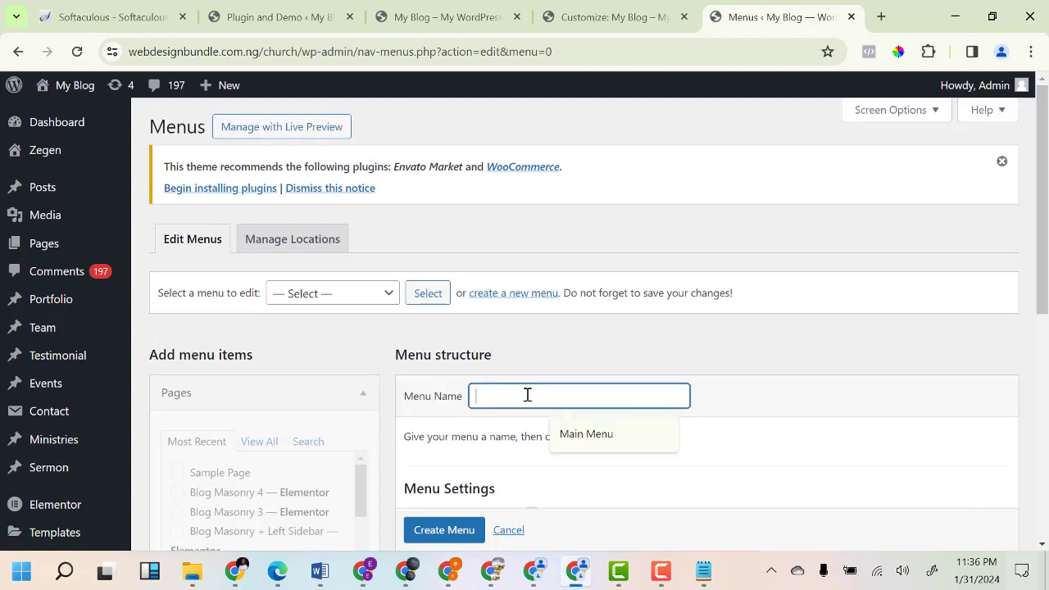
click(585, 439)
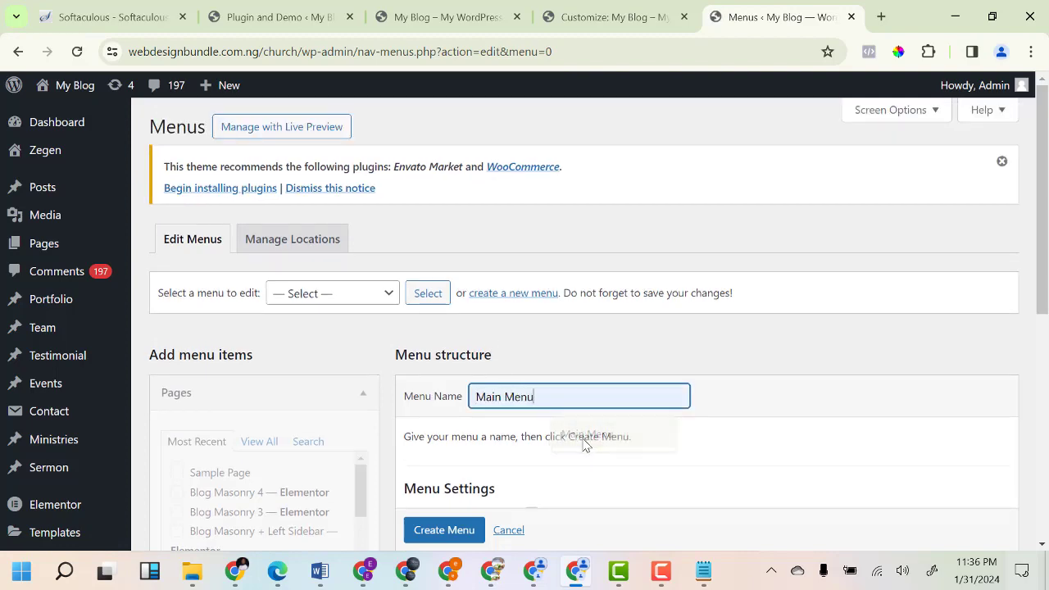
scroll(497, 387, down, 3)
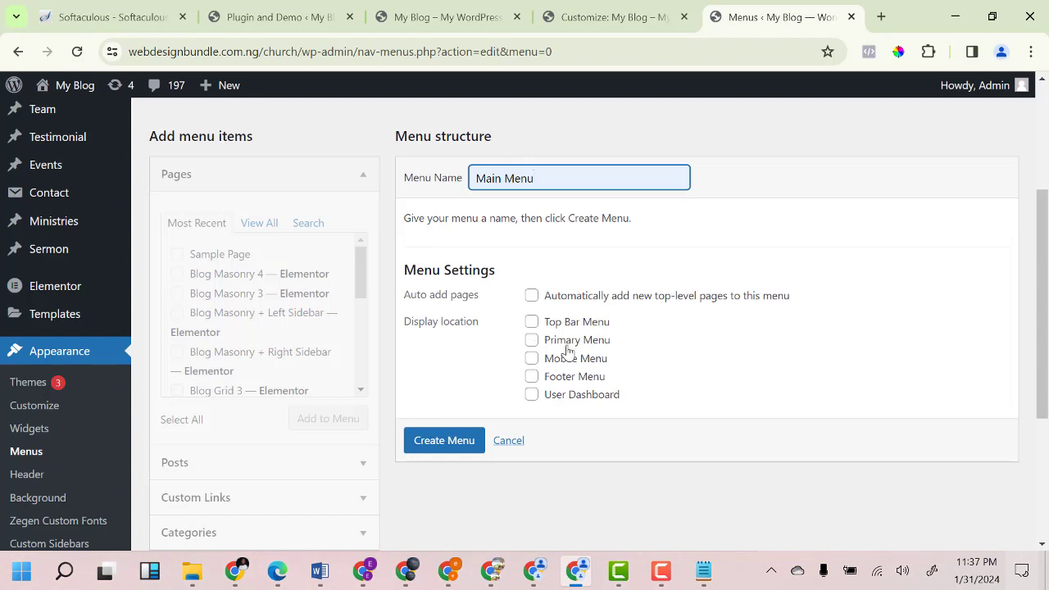
click(532, 341)
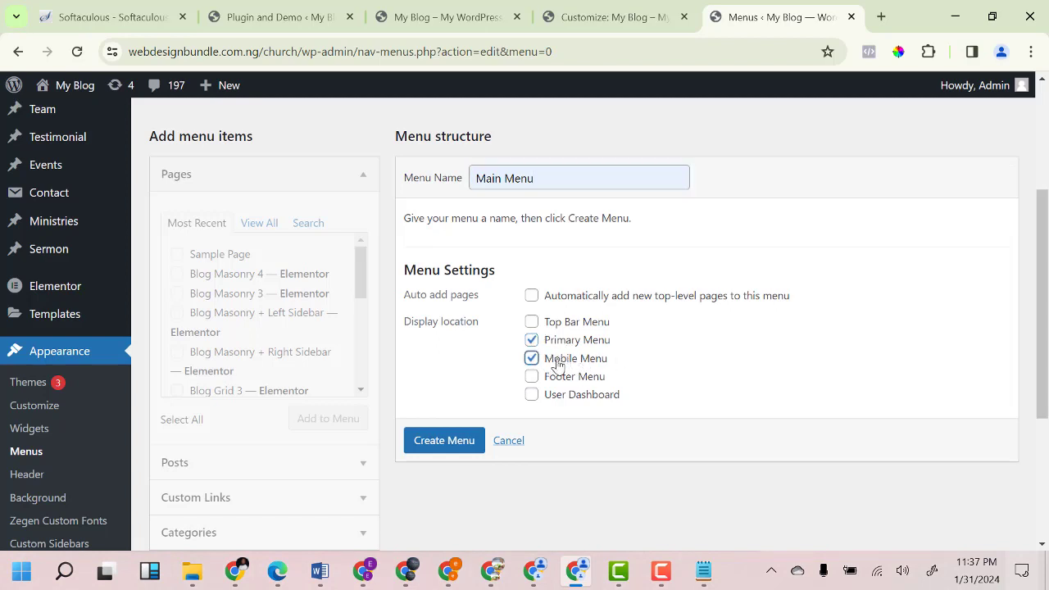
click(429, 447)
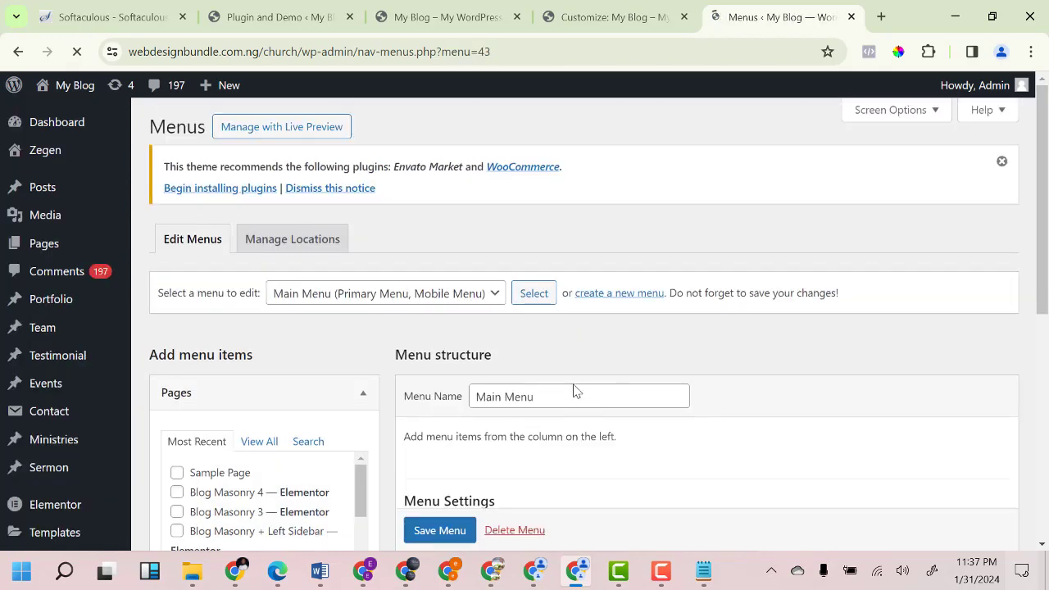
Add the Home, Blog and Contact Us pages to Main Menu.
scroll(513, 373, down, 3)
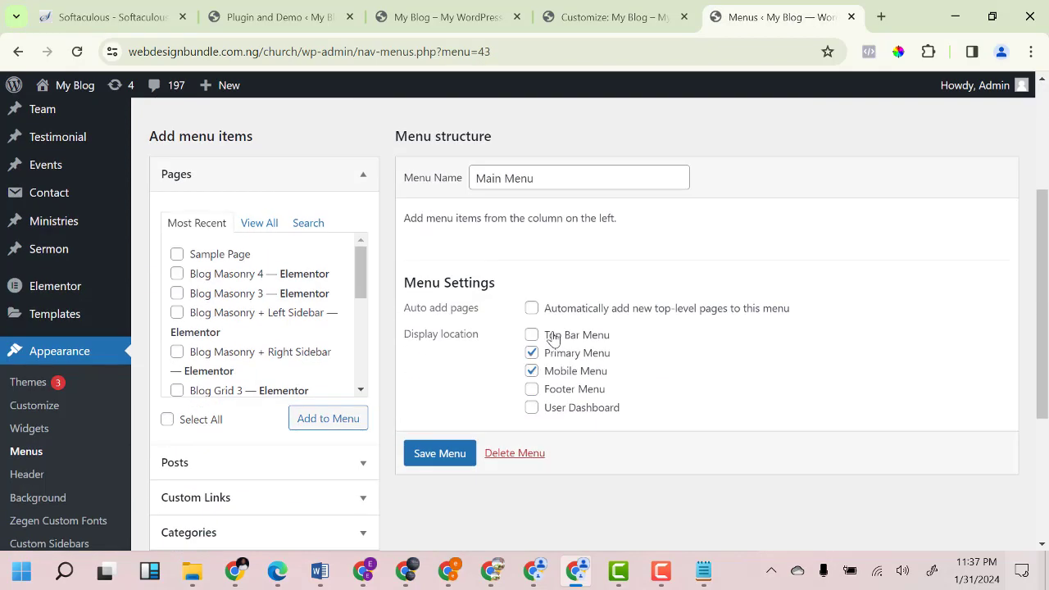
scroll(549, 338, up, 2)
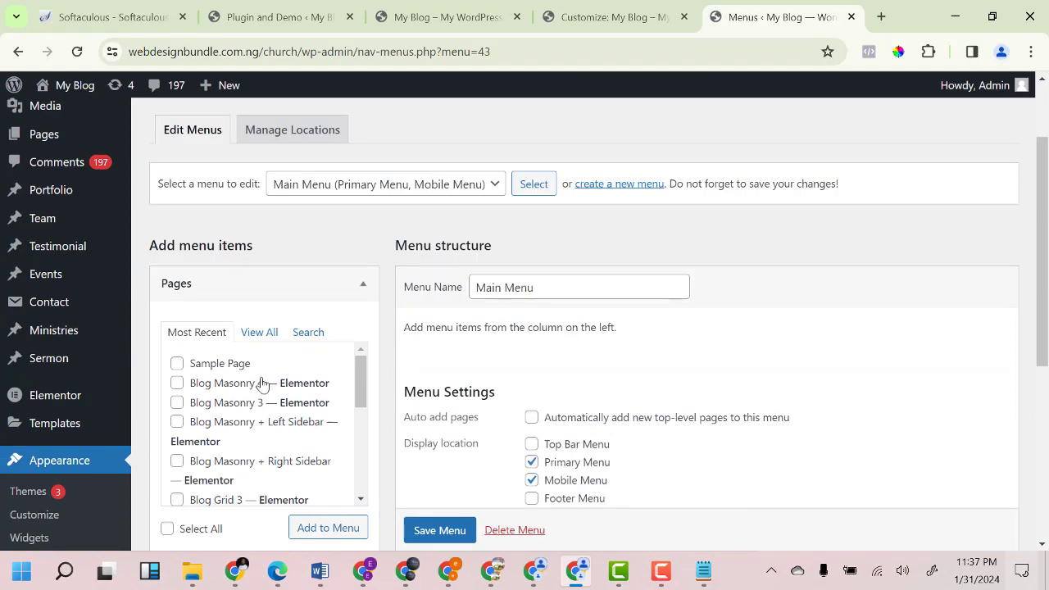
click(265, 335)
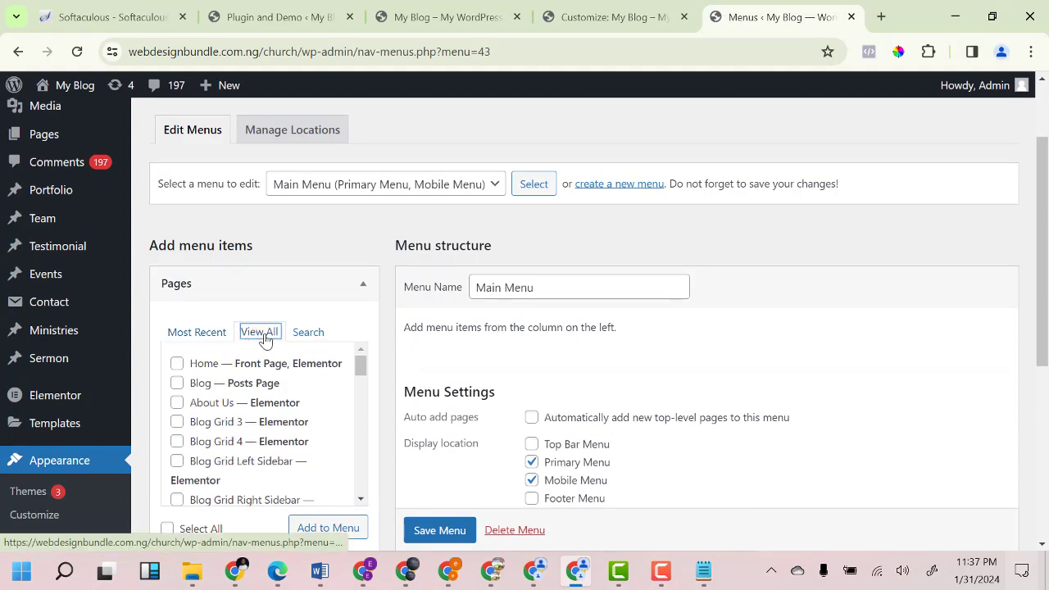
click(176, 365)
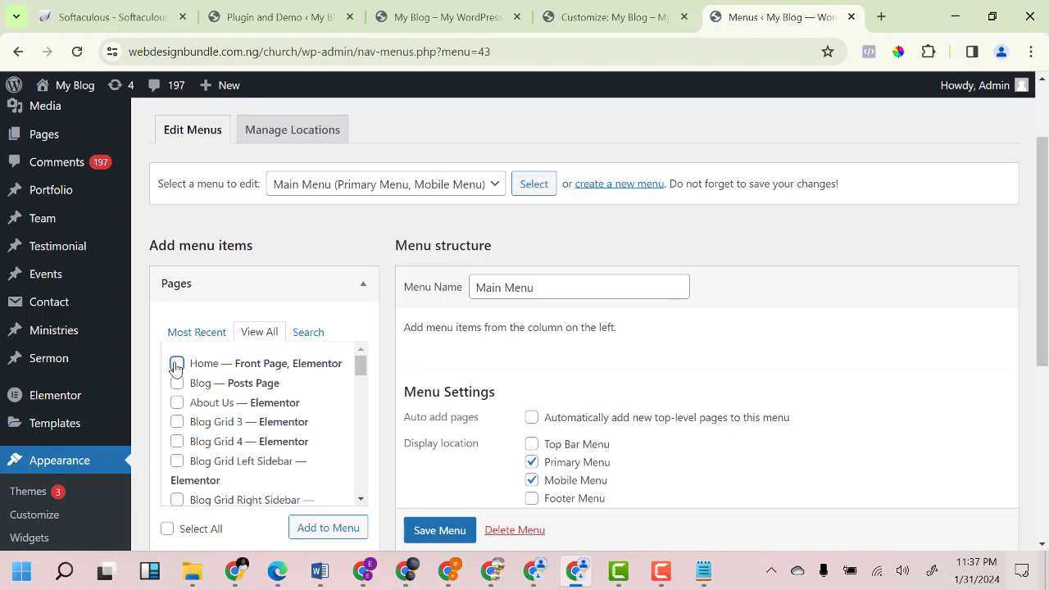
click(178, 385)
scroll(193, 422, down, 3)
scroll(207, 398, down, 3)
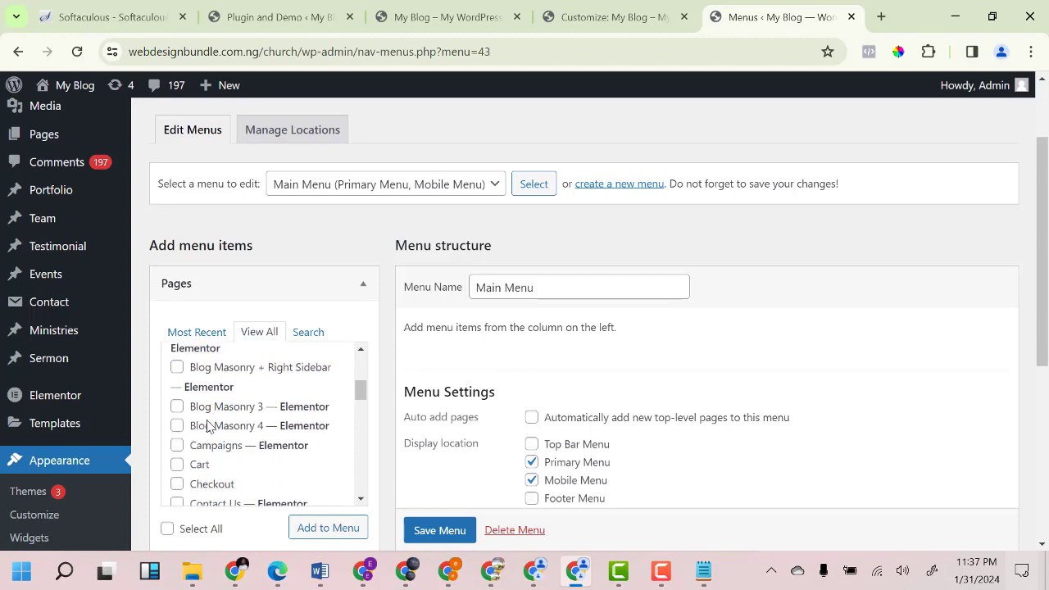
click(177, 497)
click(316, 526)
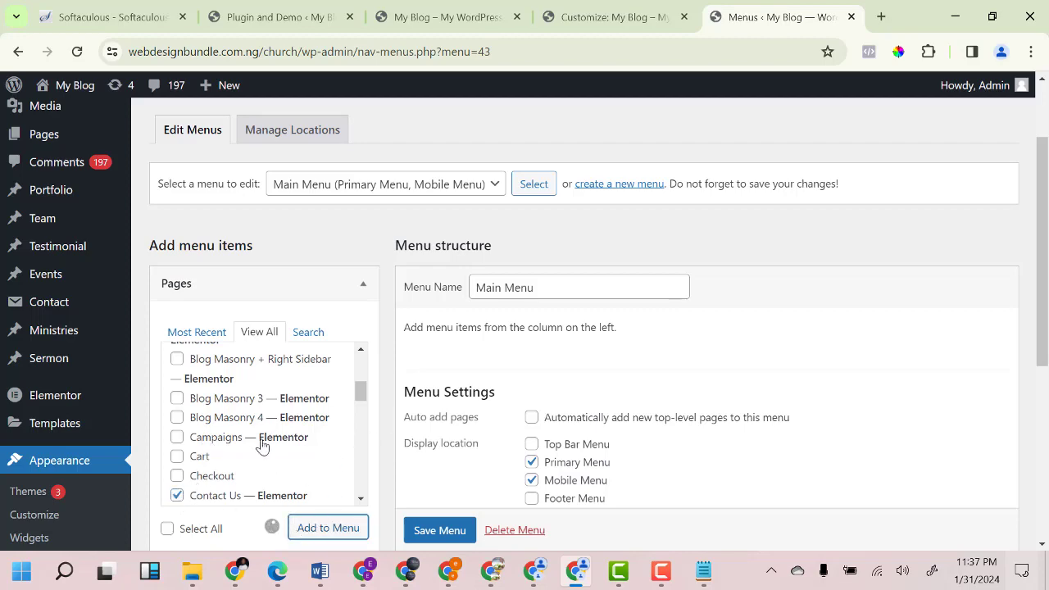
Add Ministries Grid 4 and Sermons Grid 4 from the recent pages list to Main Menu.
scroll(557, 386, down, 3)
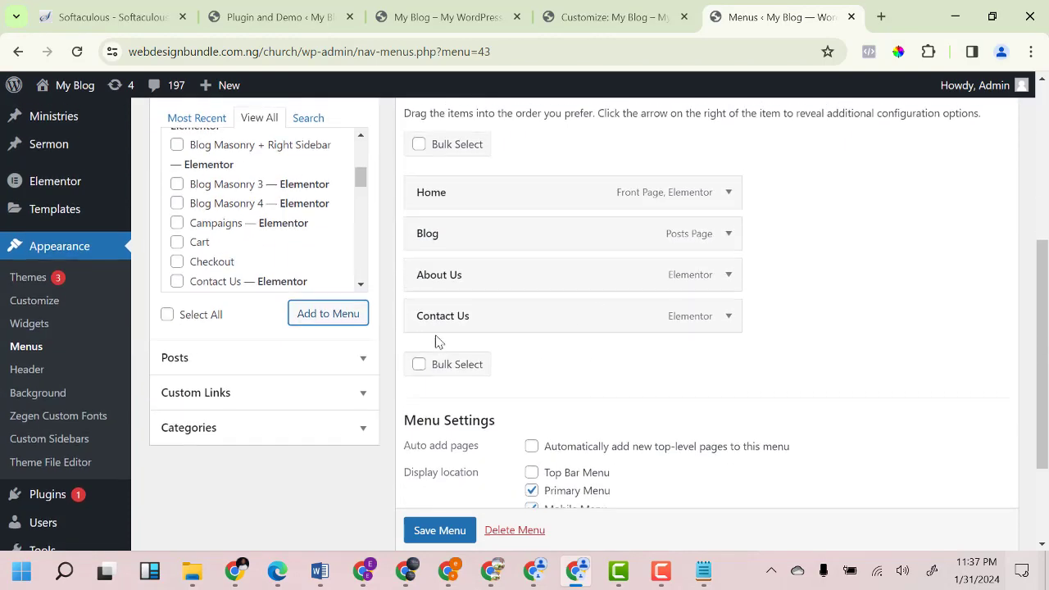
scroll(439, 343, up, 3)
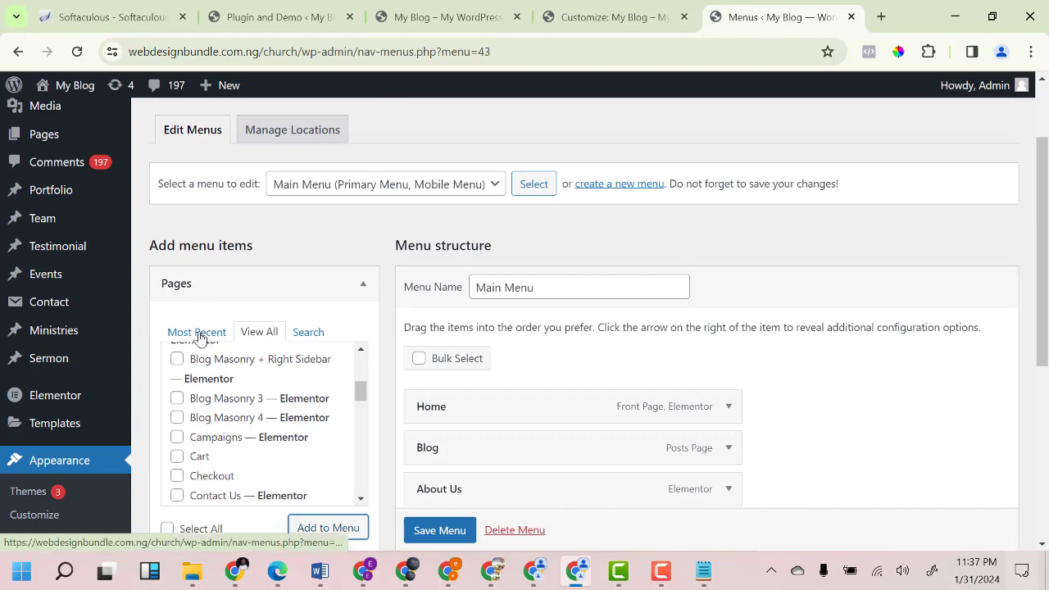
click(199, 335)
scroll(246, 418, down, 2)
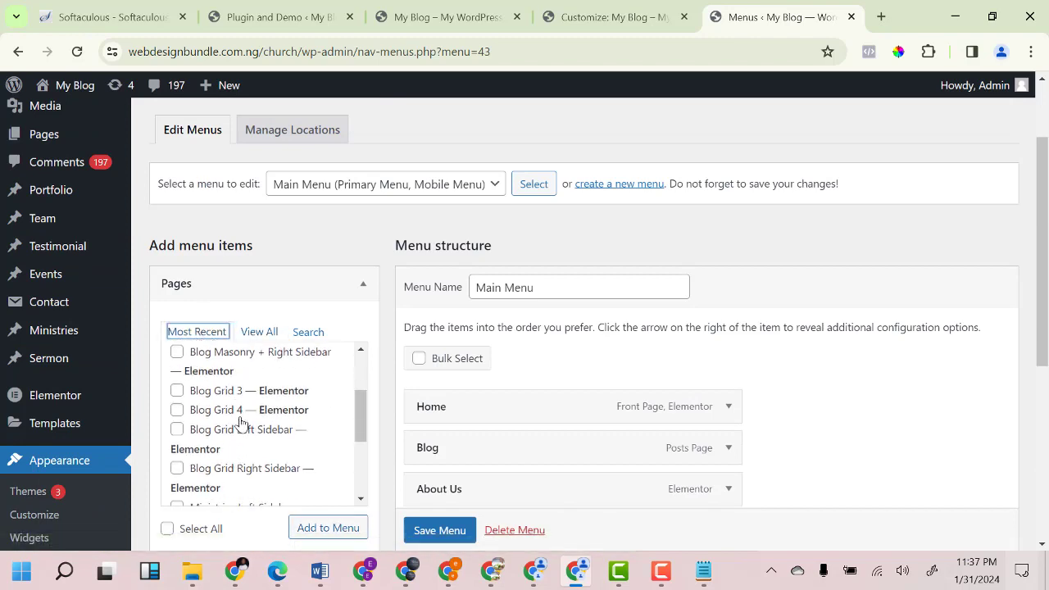
scroll(241, 423, down, 3)
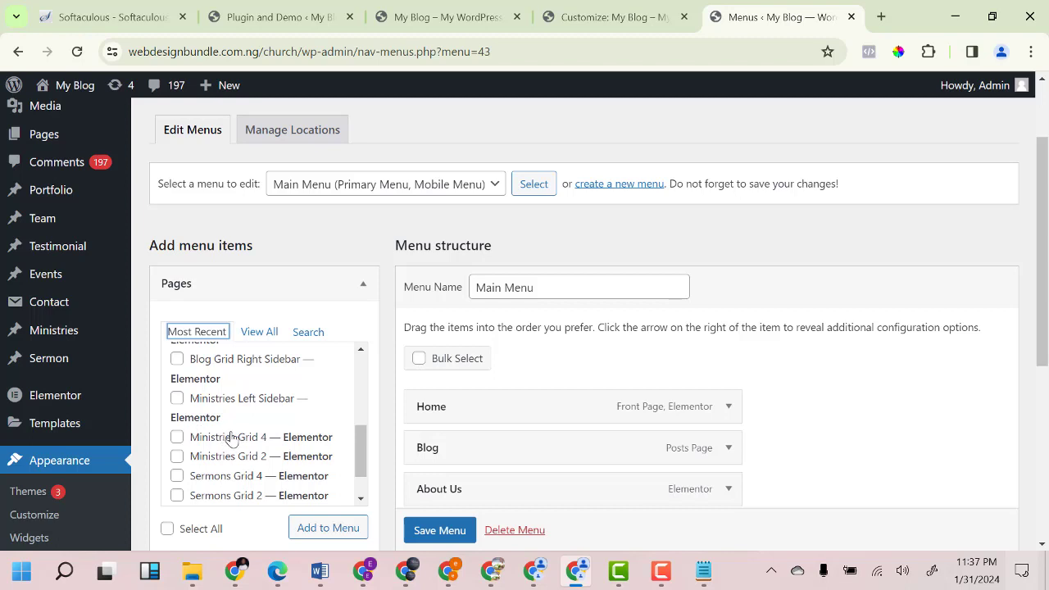
click(177, 436)
scroll(184, 442, down, 1)
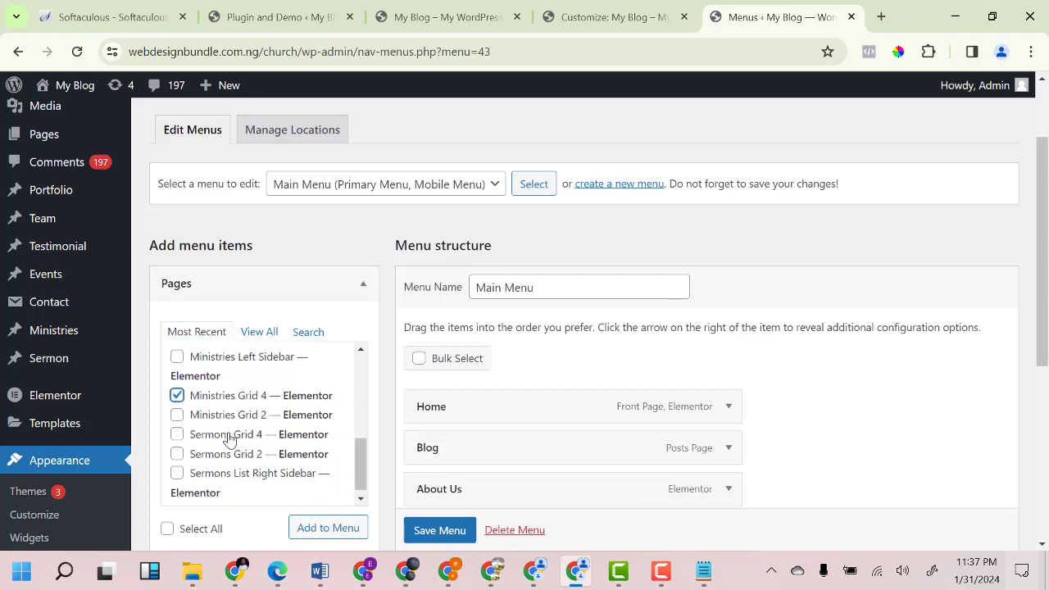
click(177, 430)
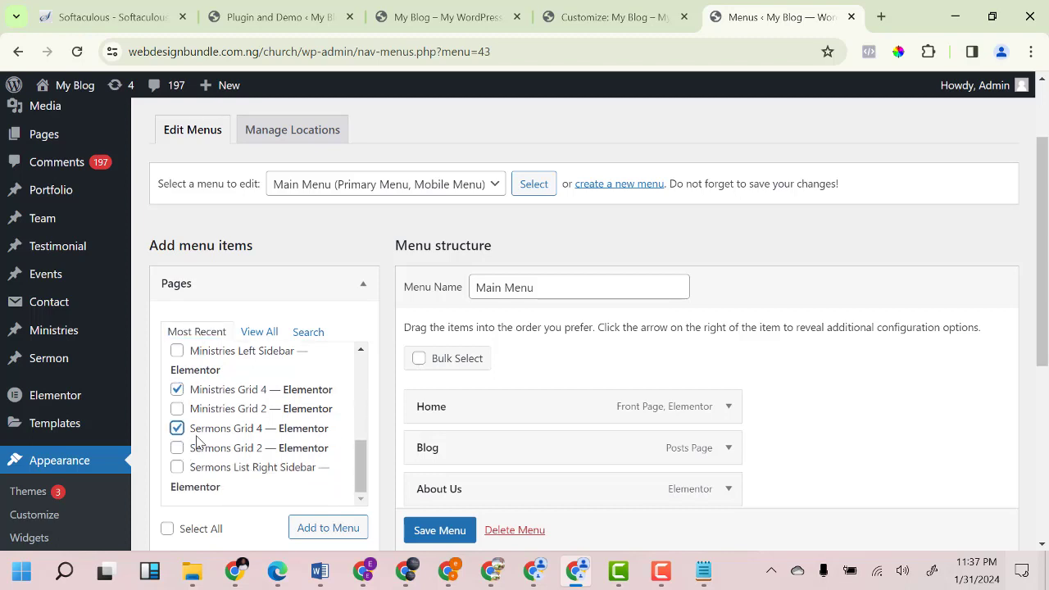
click(304, 530)
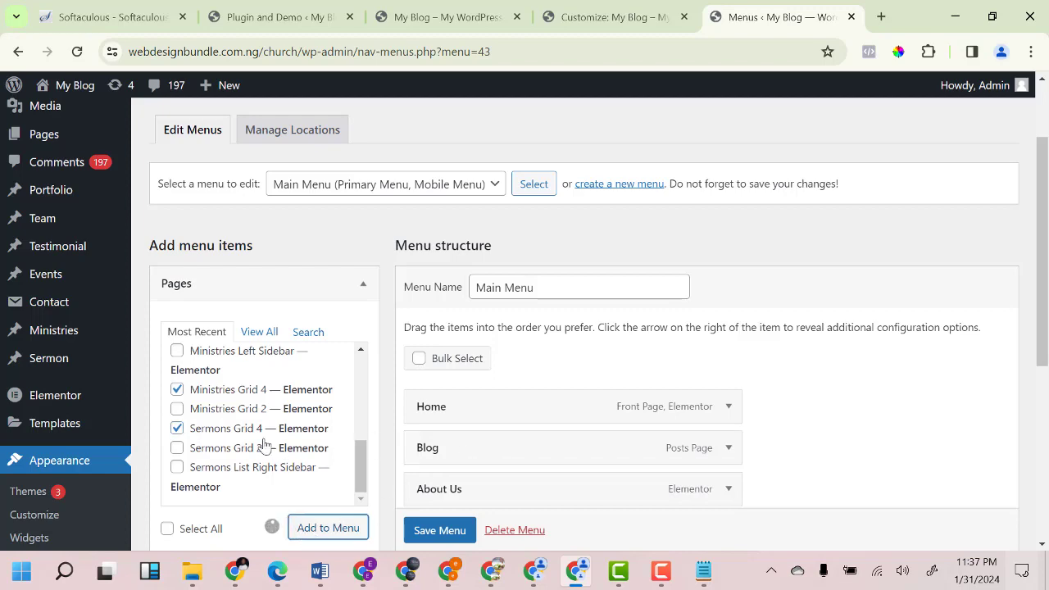
scroll(536, 389, down, 3)
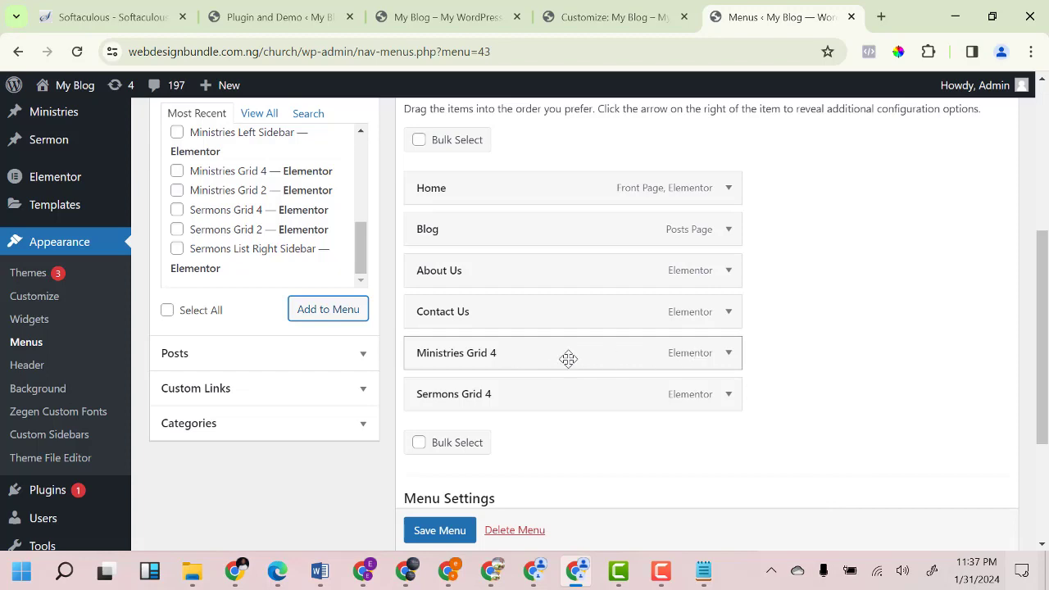
scroll(592, 311, up, 2)
scroll(565, 326, down, 2)
Move Sermons Grid 4 right after Blog and remove Ministries Grid 4 from the menu.
drag(445, 394, 441, 269)
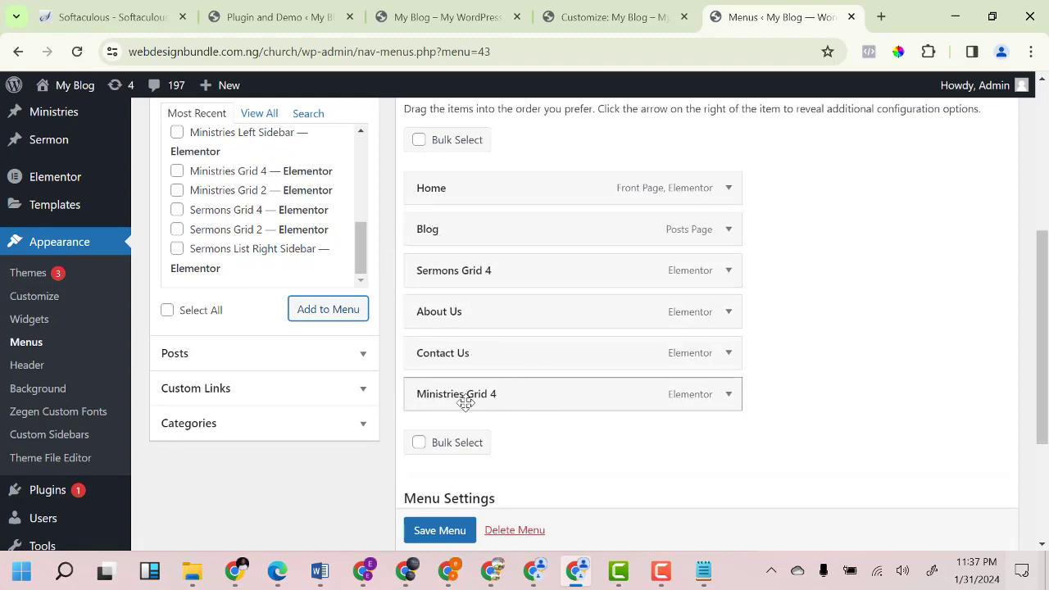
click(728, 397)
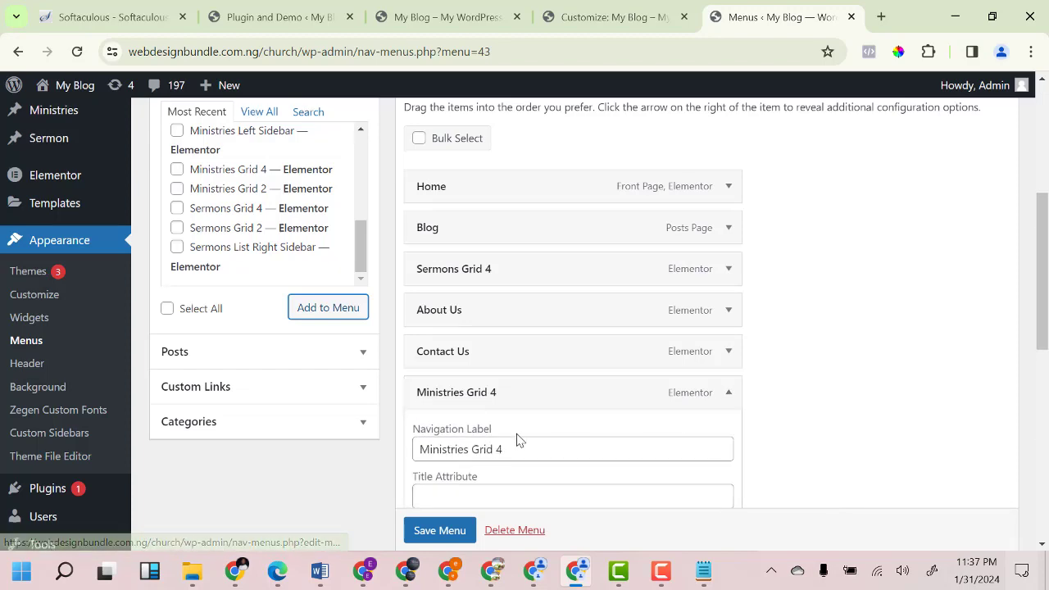
scroll(491, 451, down, 3)
scroll(441, 450, down, 3)
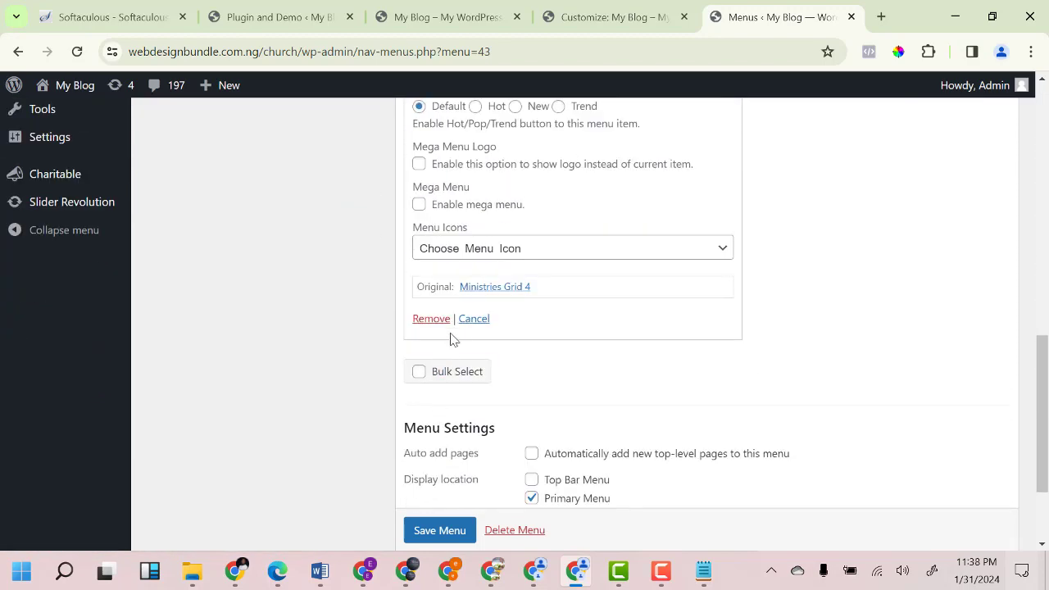
scroll(453, 340, up, 5)
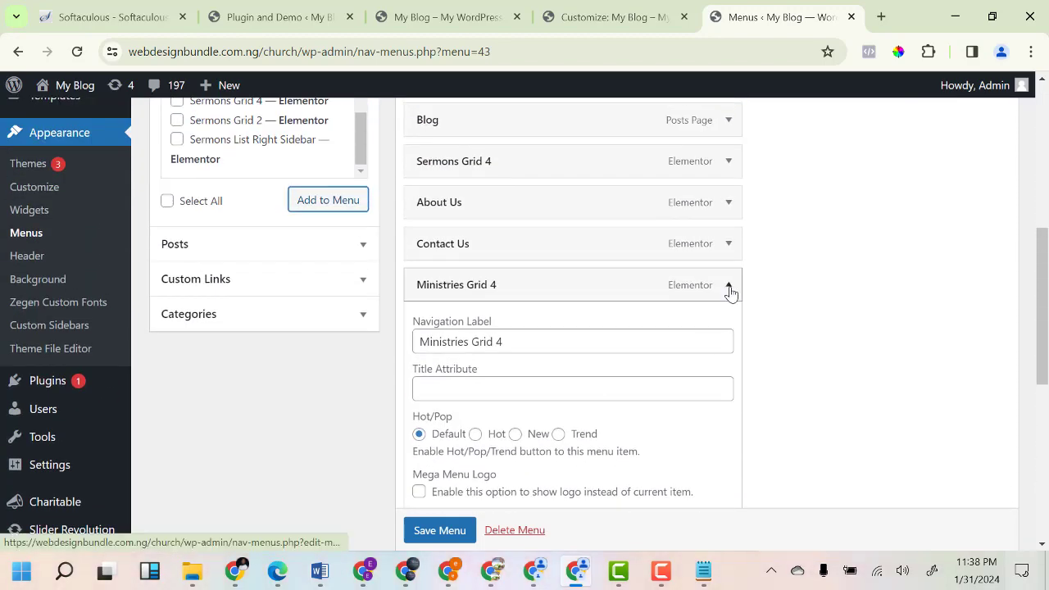
scroll(618, 356, down, 3)
click(424, 429)
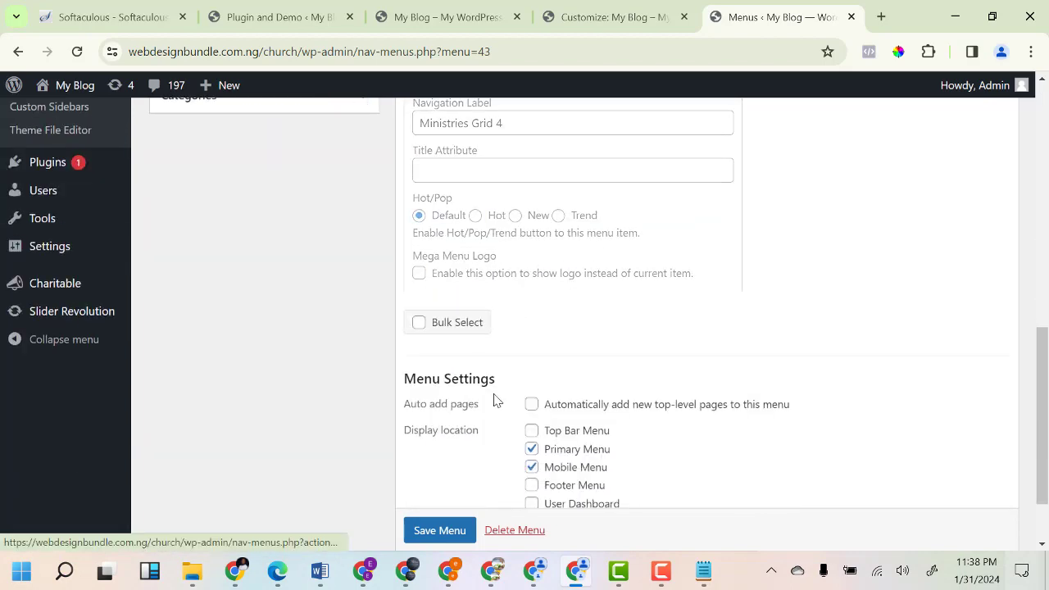
scroll(464, 335, up, 5)
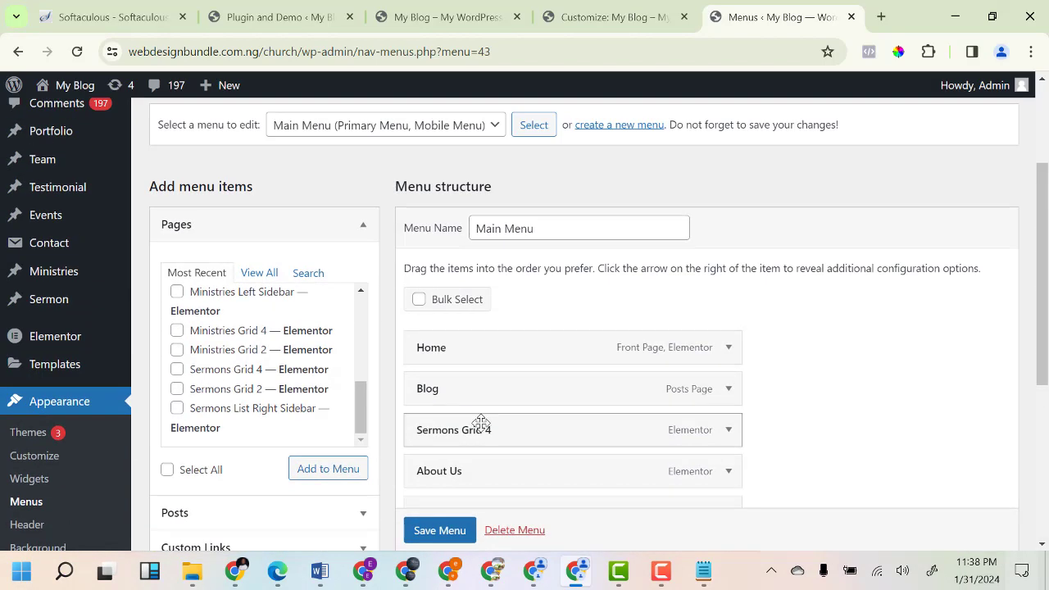
scroll(752, 413, down, 2)
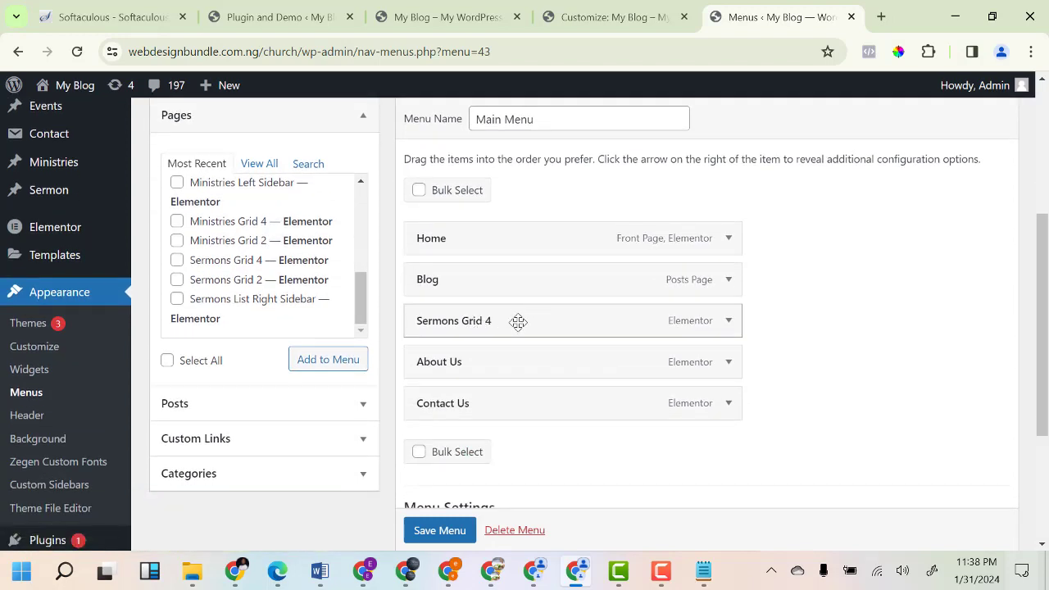
Relabel Sermons Grid 4 as 'Sermons' and save the Main Menu.
click(729, 323)
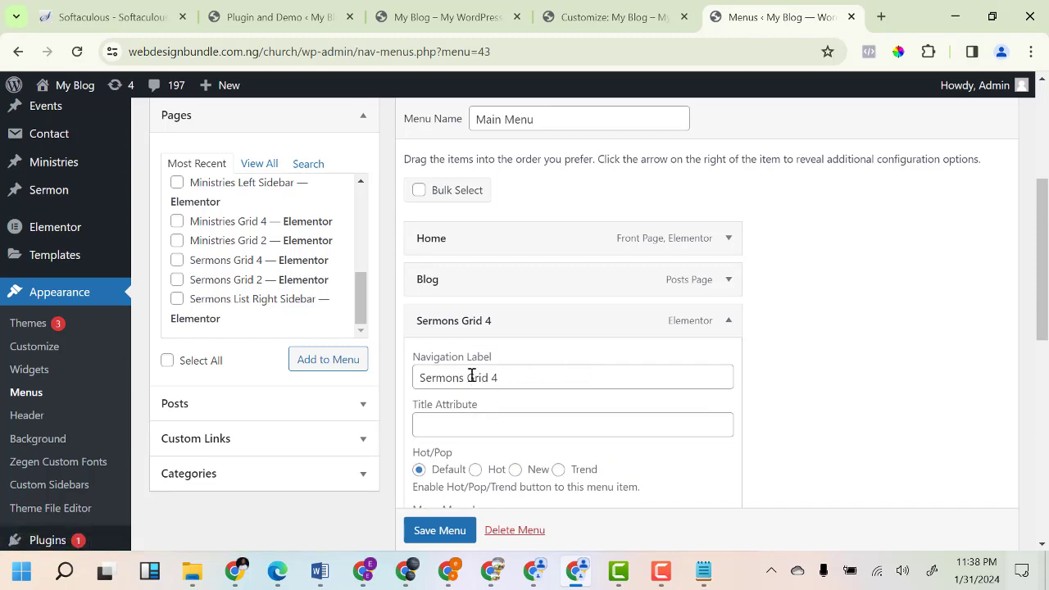
drag(471, 375, 569, 377)
key(BackSpace)
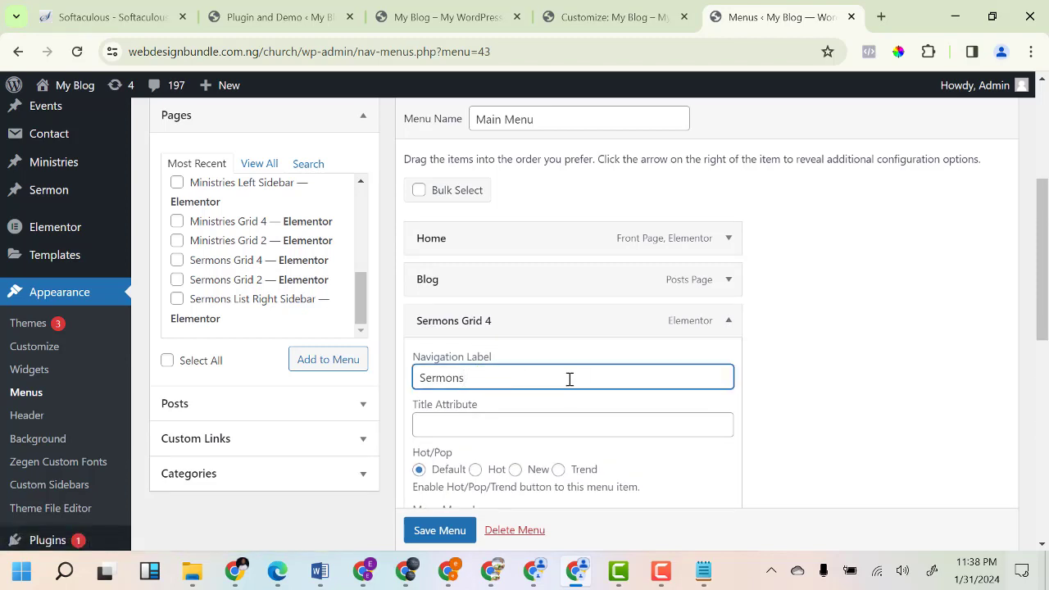
click(729, 320)
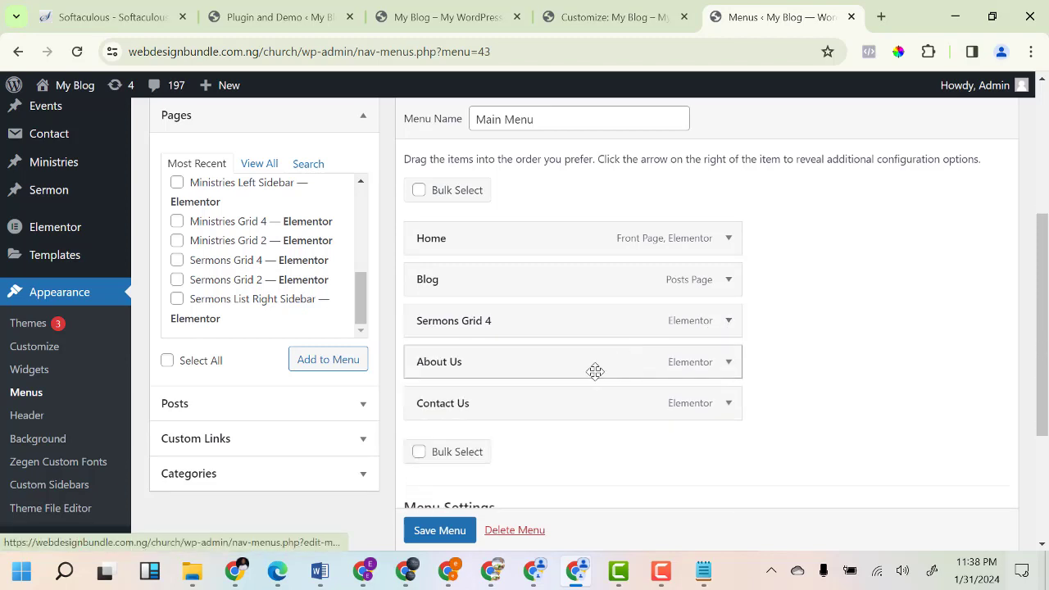
scroll(595, 370, down, 3)
click(443, 465)
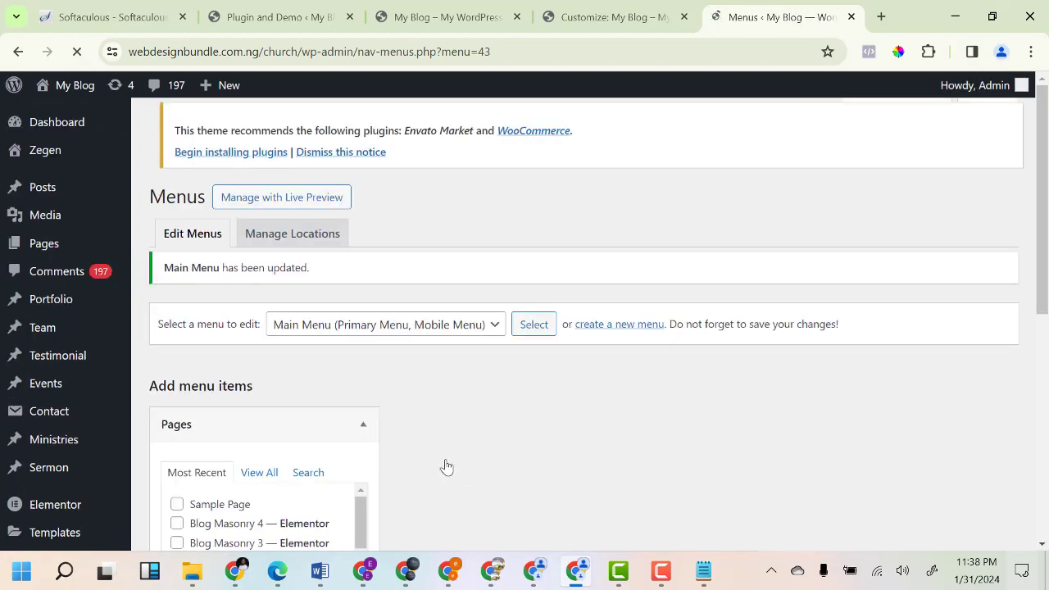
Reload the live homepage in the My Blog tab to see the new main menu.
click(460, 16)
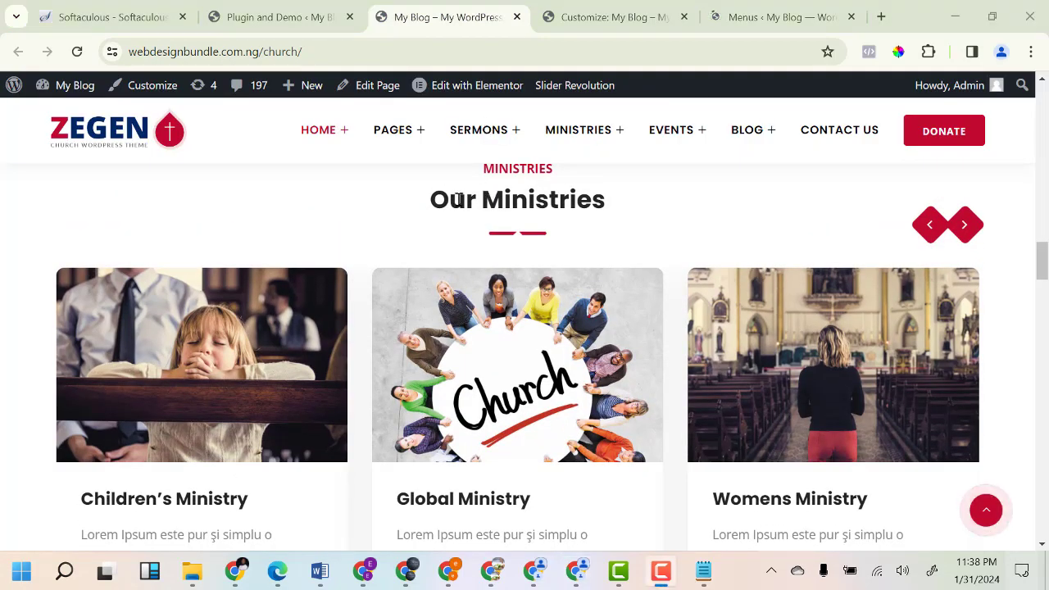
click(77, 52)
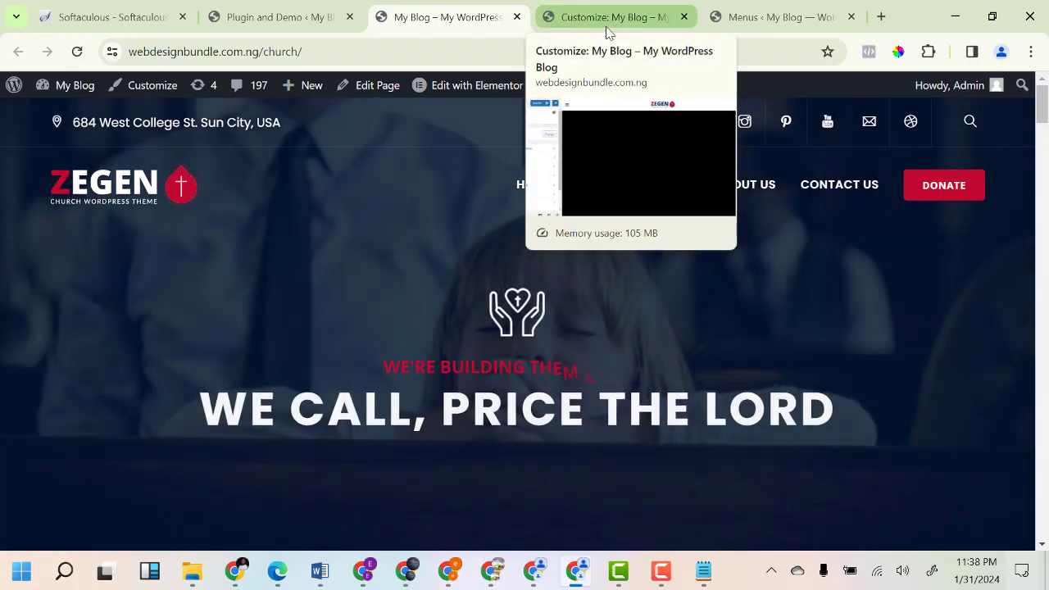
In the Customizer, go to Zegen Theme Options > Footer > Footer General.
click(608, 31)
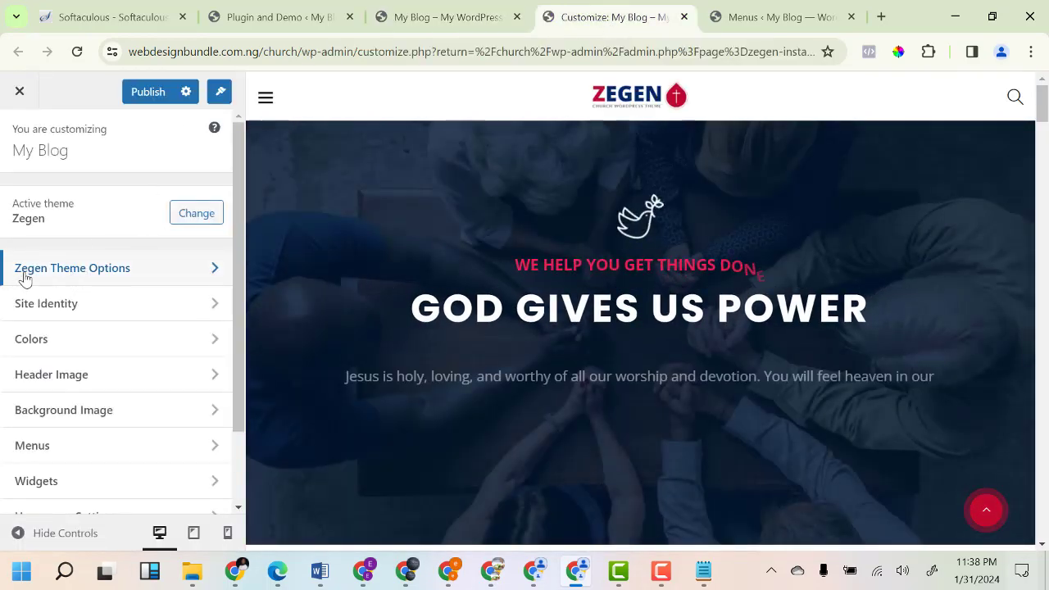
click(68, 271)
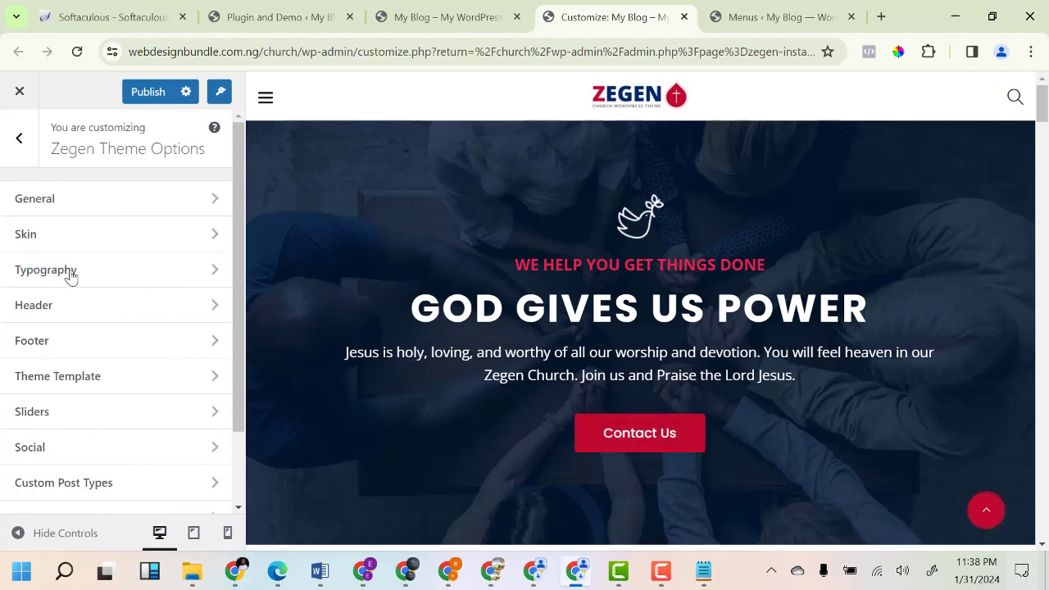
click(74, 345)
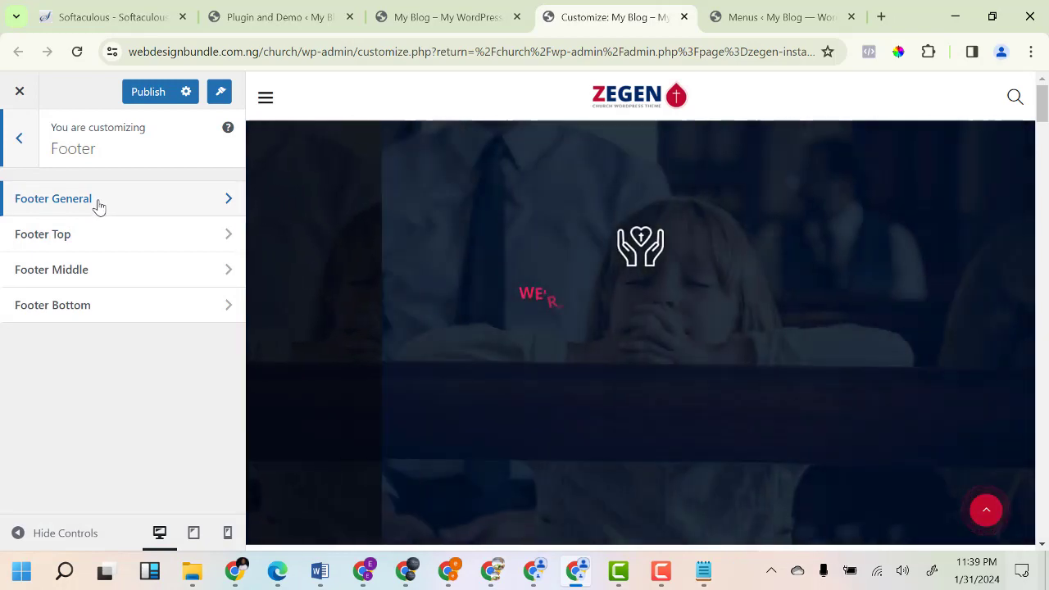
click(97, 205)
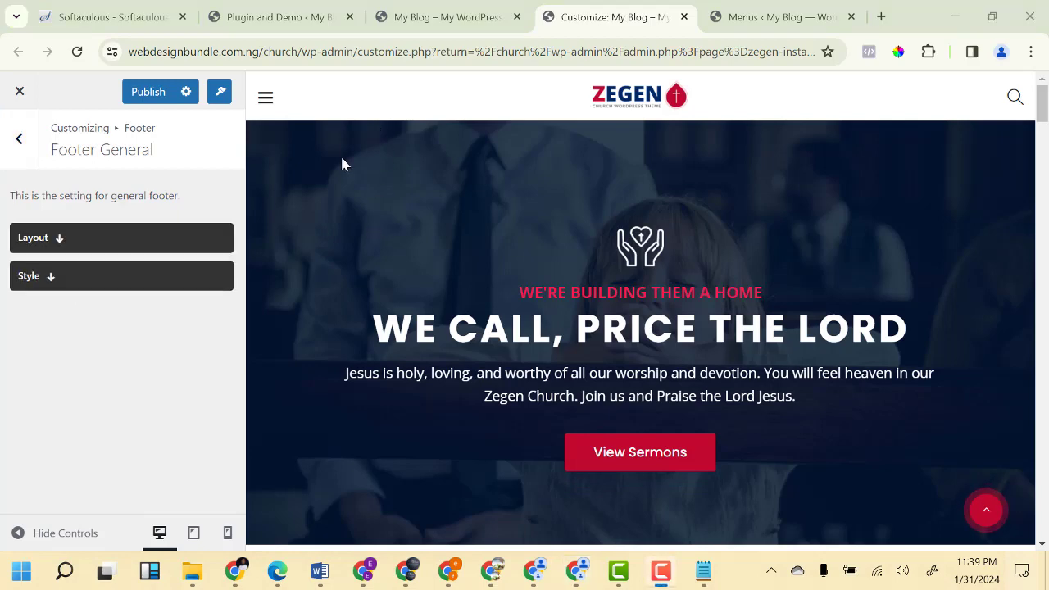
Expand the layout options to show Footer Layout set to Wide and the Footer Template choices.
click(106, 282)
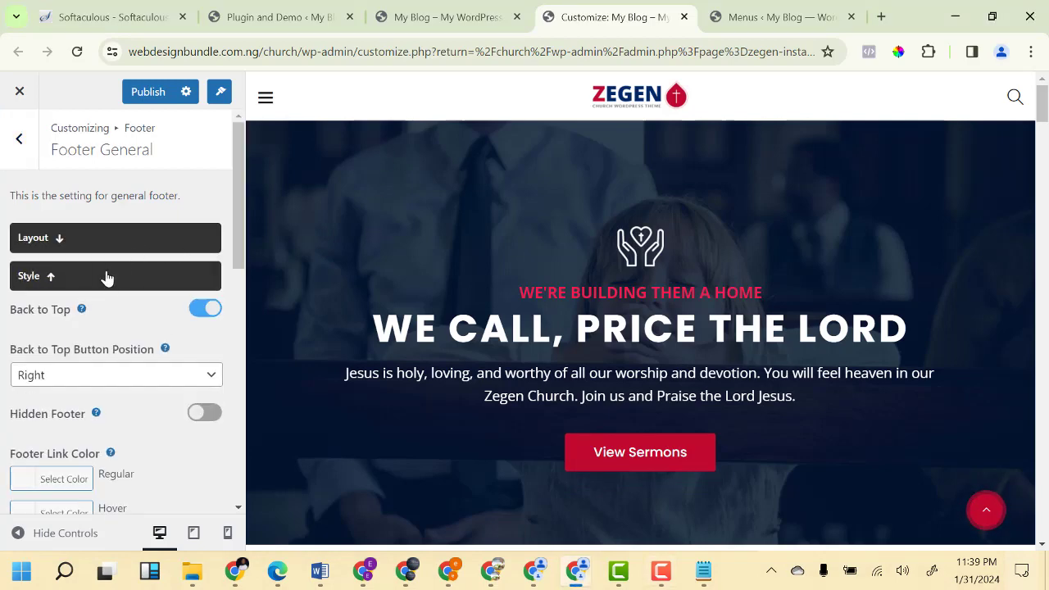
click(102, 245)
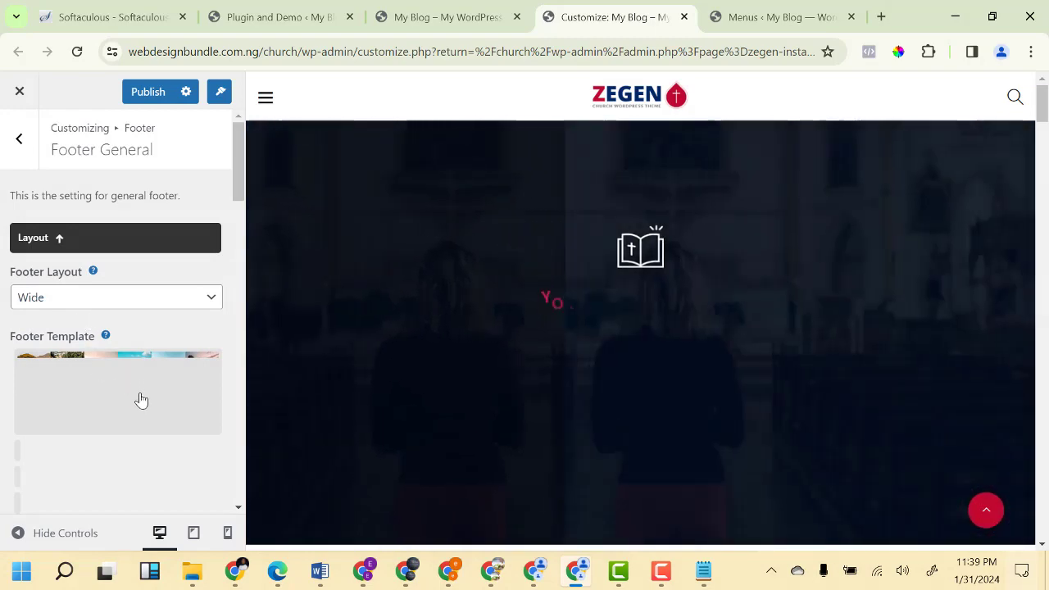
scroll(131, 342, down, 5)
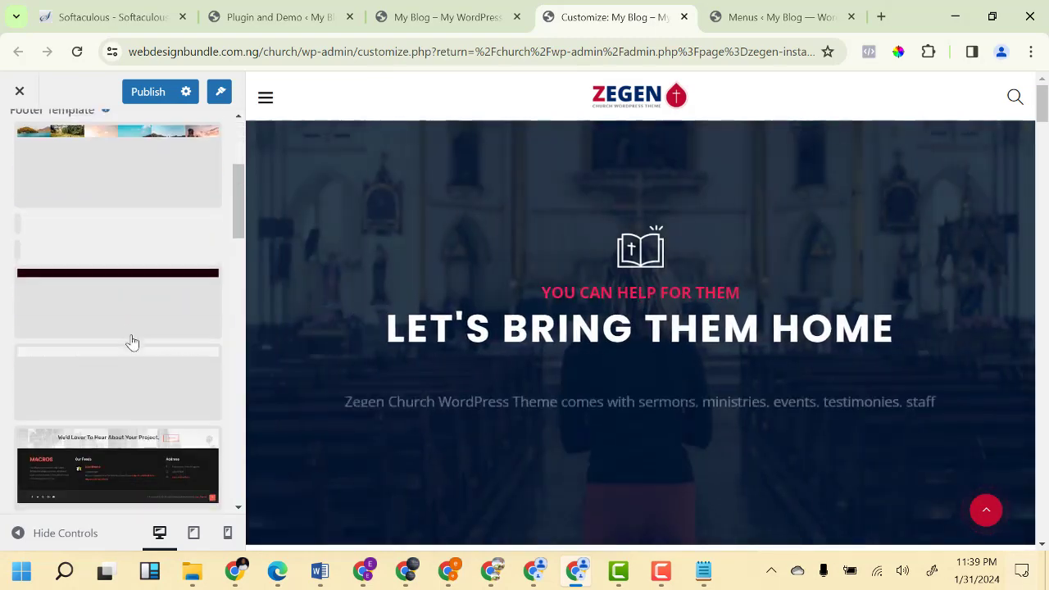
scroll(128, 344, down, 3)
scroll(107, 309, up, 5)
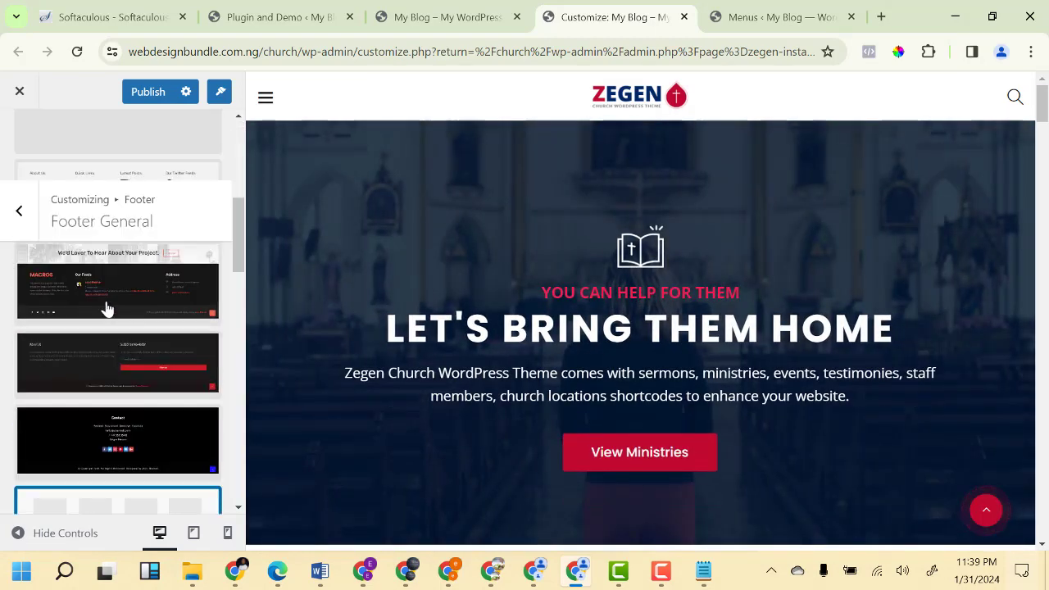
scroll(109, 312, up, 2)
scroll(111, 311, up, 2)
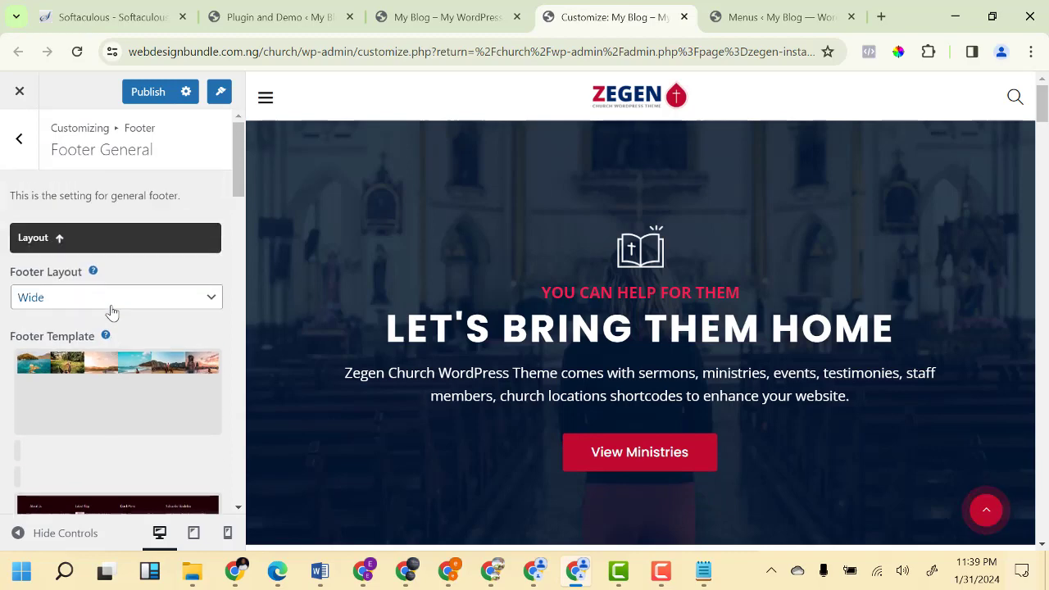
scroll(113, 328, down, 3)
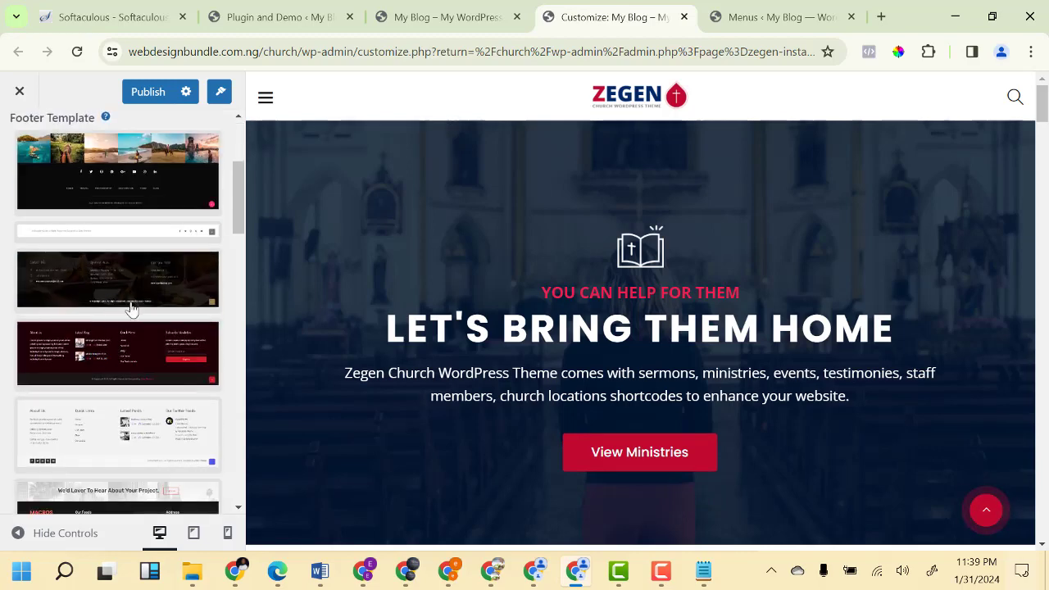
scroll(107, 321, down, 2)
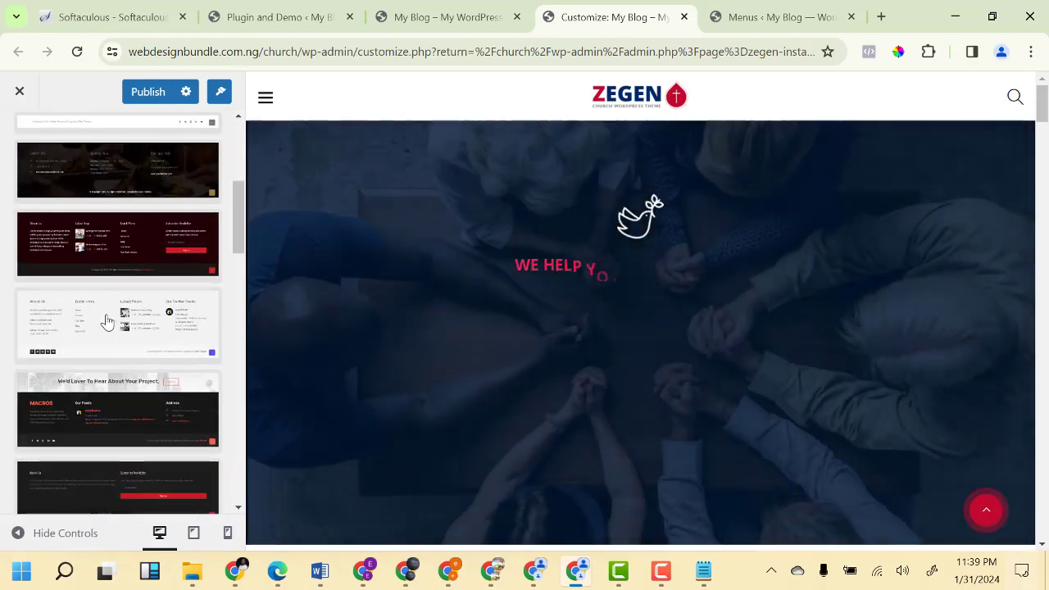
scroll(106, 322, down, 6)
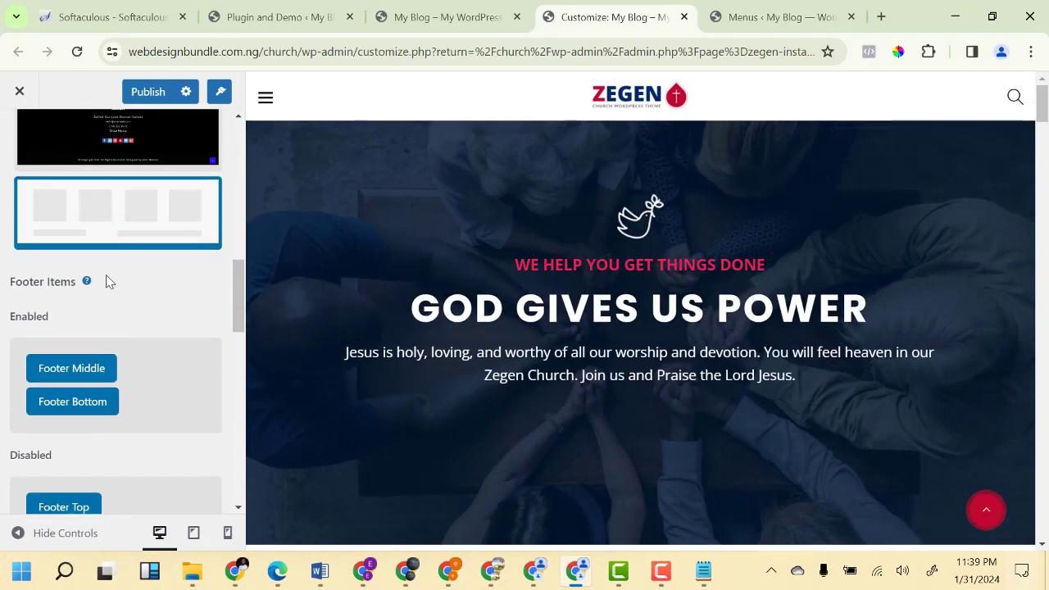
scroll(108, 320, up, 5)
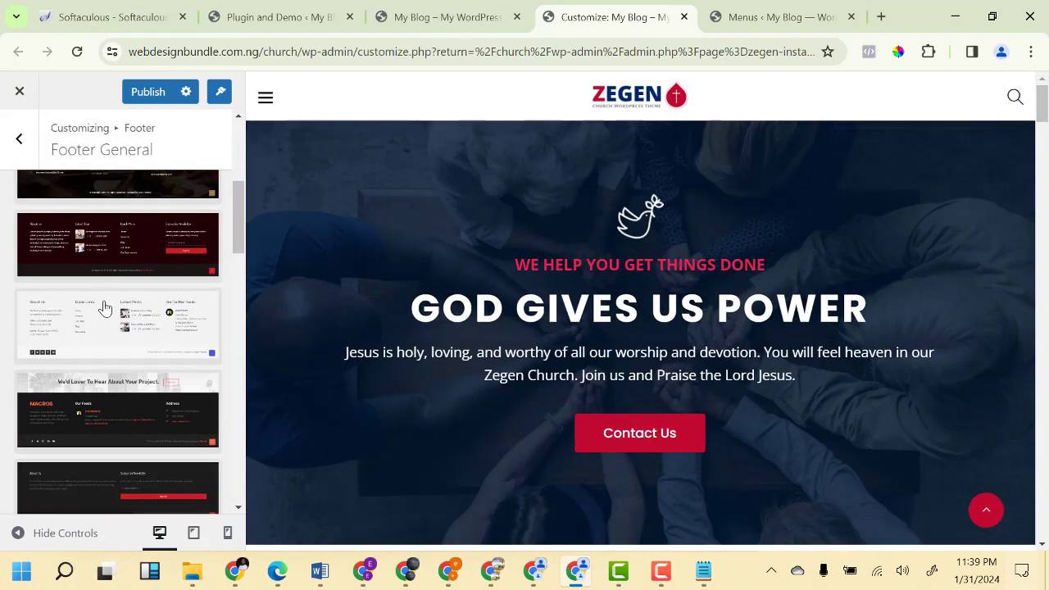
scroll(103, 328, up, 4)
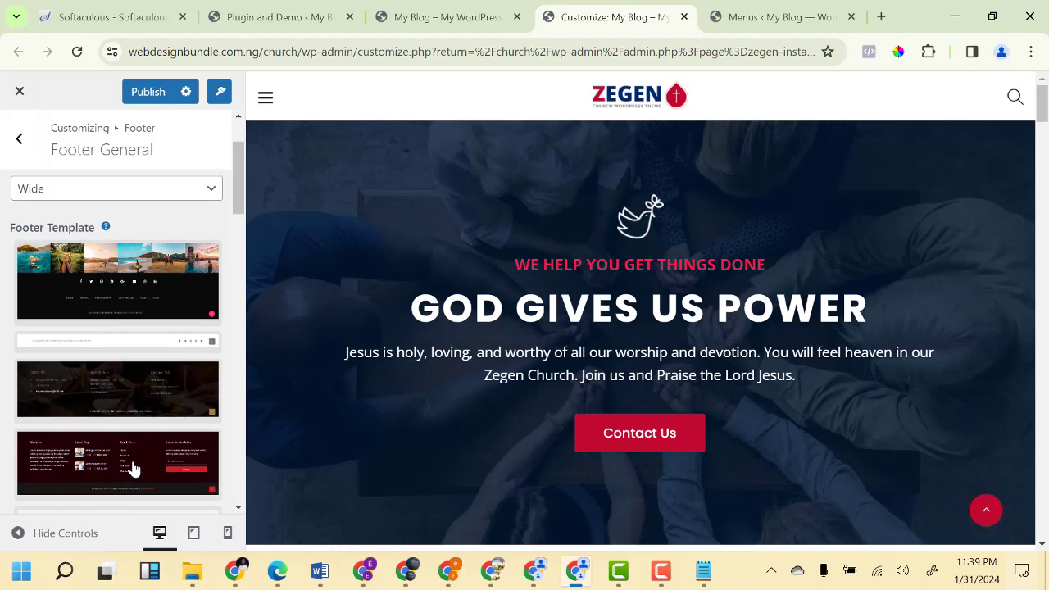
scroll(136, 443, up, 2)
scroll(134, 438, down, 8)
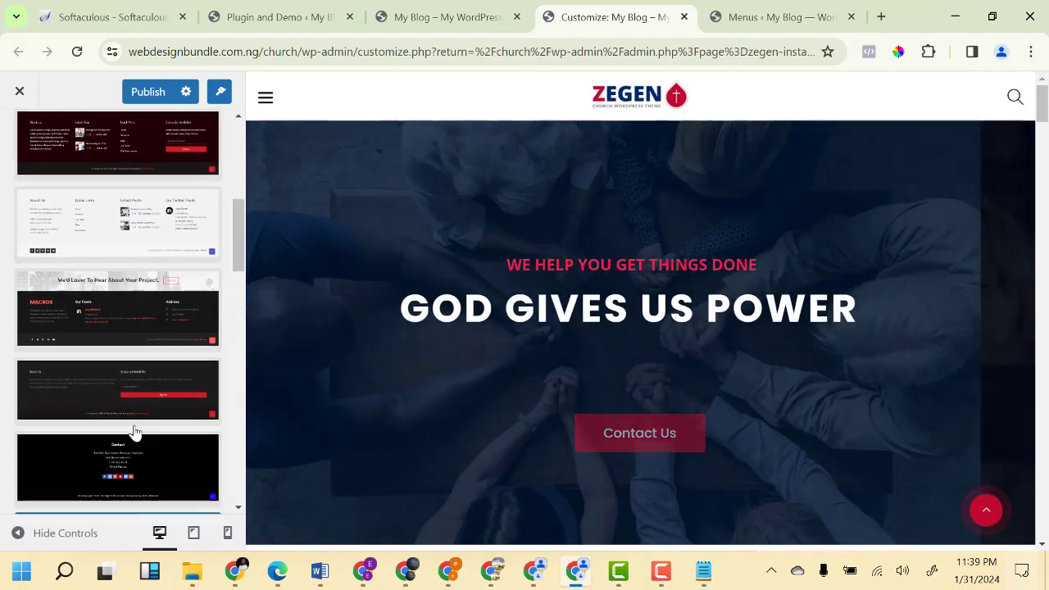
scroll(133, 406, up, 6)
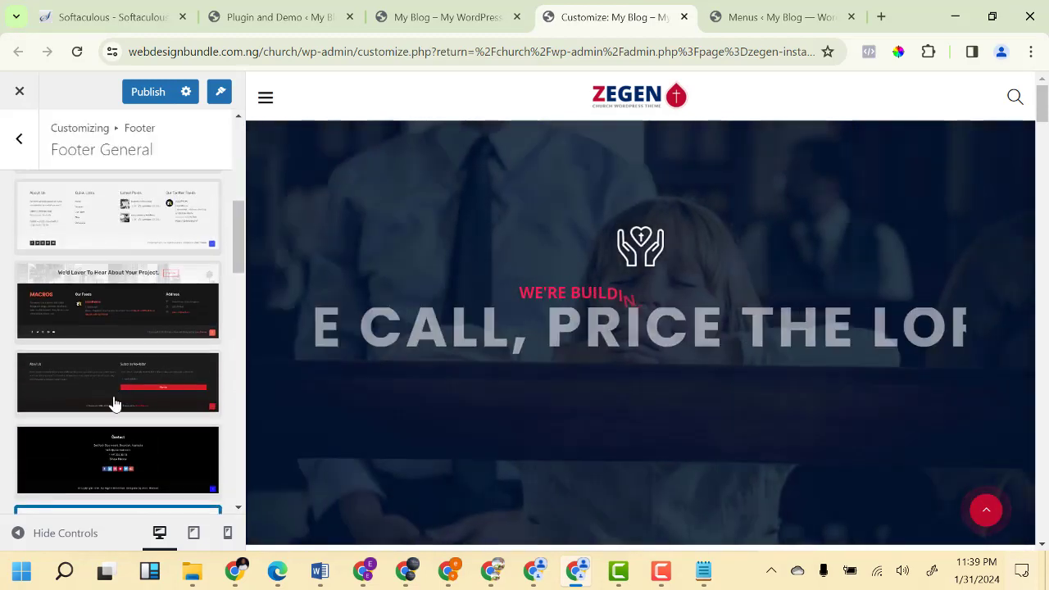
scroll(114, 366, up, 2)
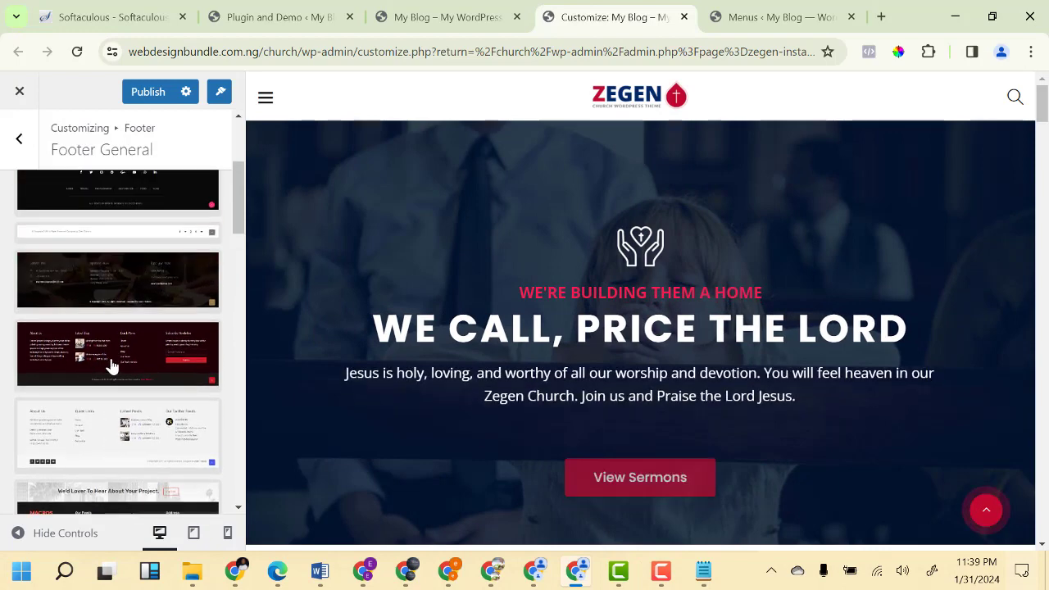
scroll(139, 360, up, 4)
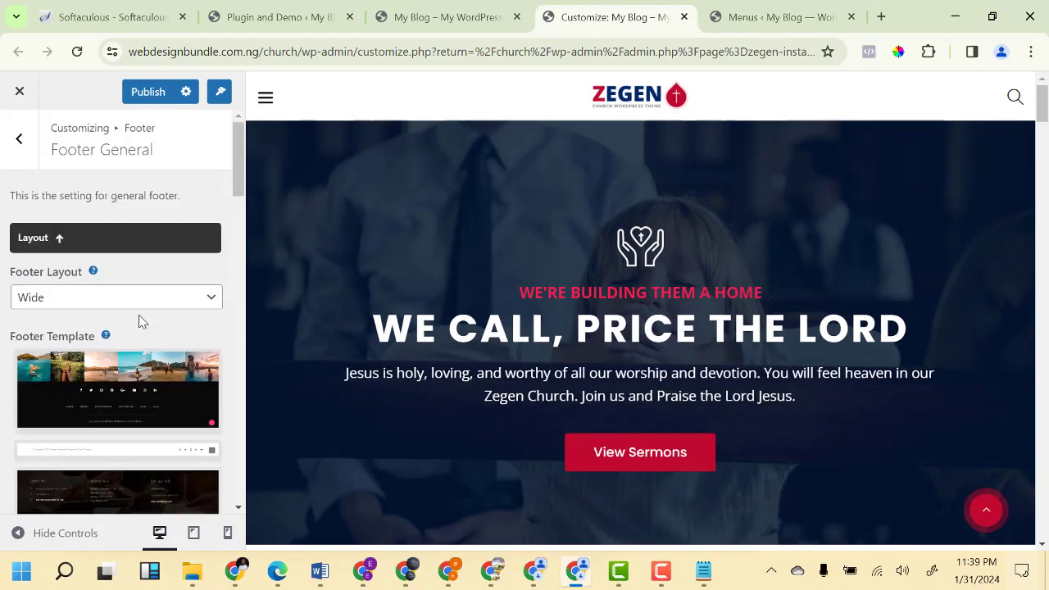
Publish the footer setting changes.
click(148, 99)
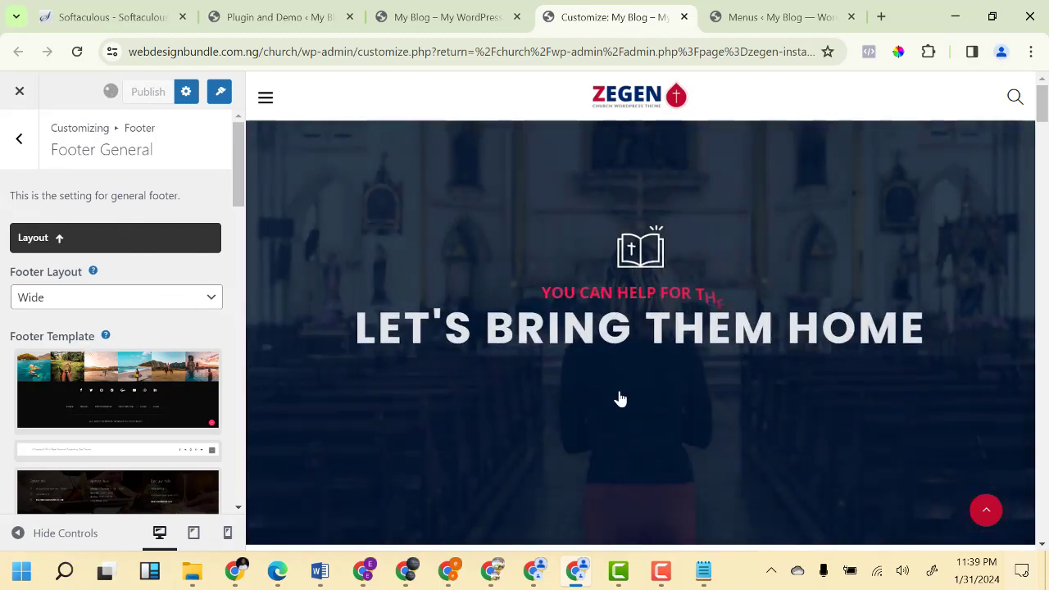
scroll(620, 398, down, 5)
scroll(620, 398, down, 10)
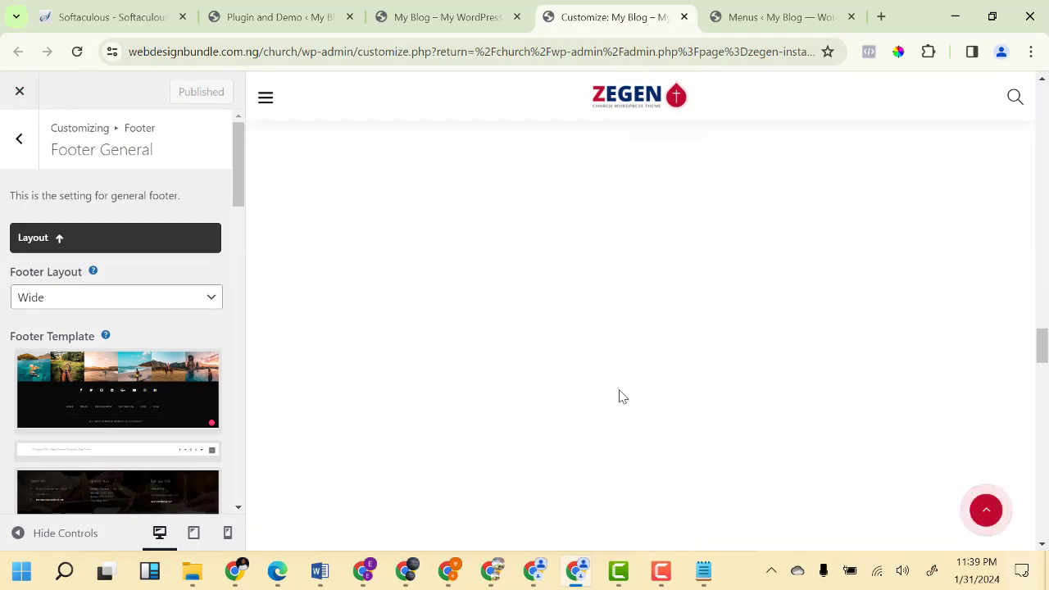
scroll(620, 397, down, 5)
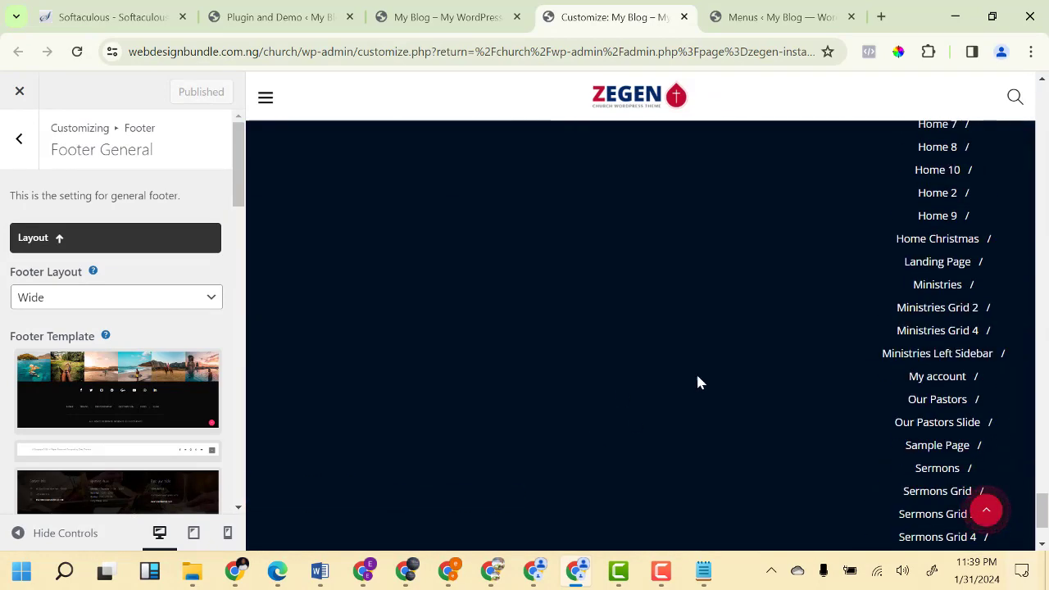
Reload the customizer and scroll the preview to the footer's Archives and Categories widgets.
click(77, 52)
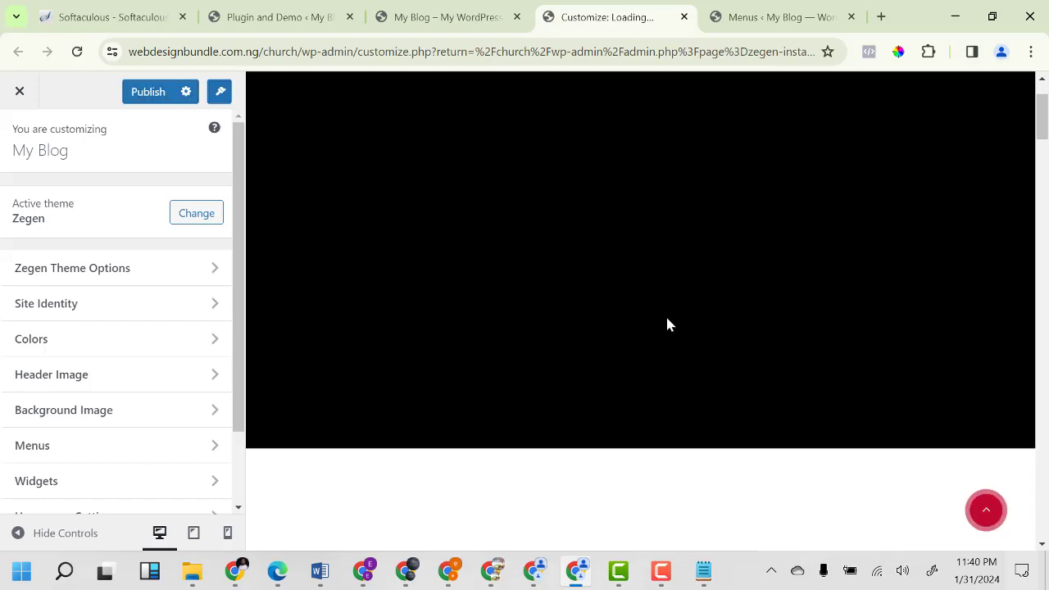
scroll(714, 314, down, 10)
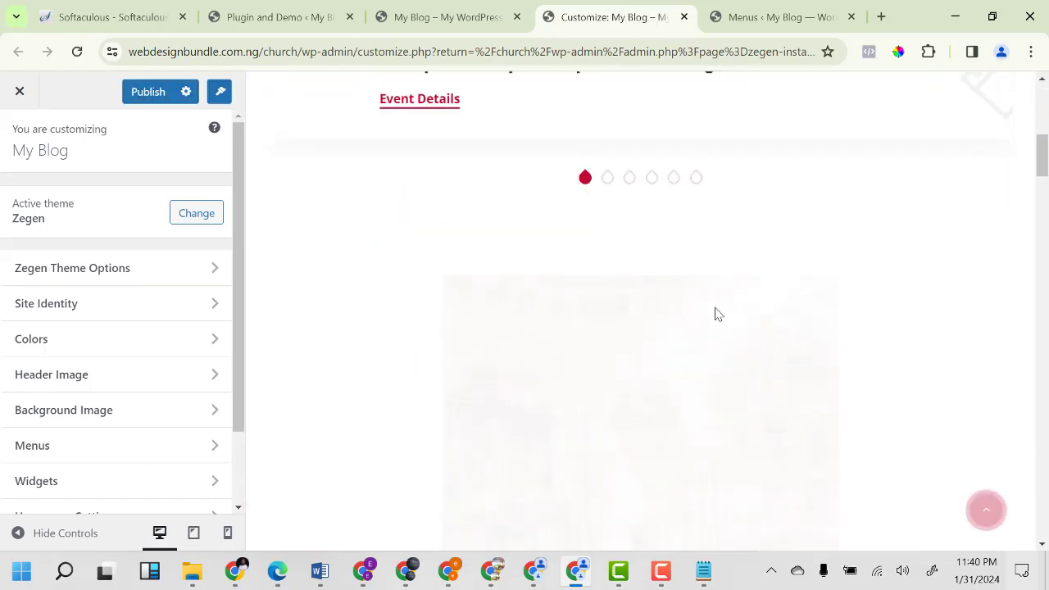
scroll(715, 314, down, 10)
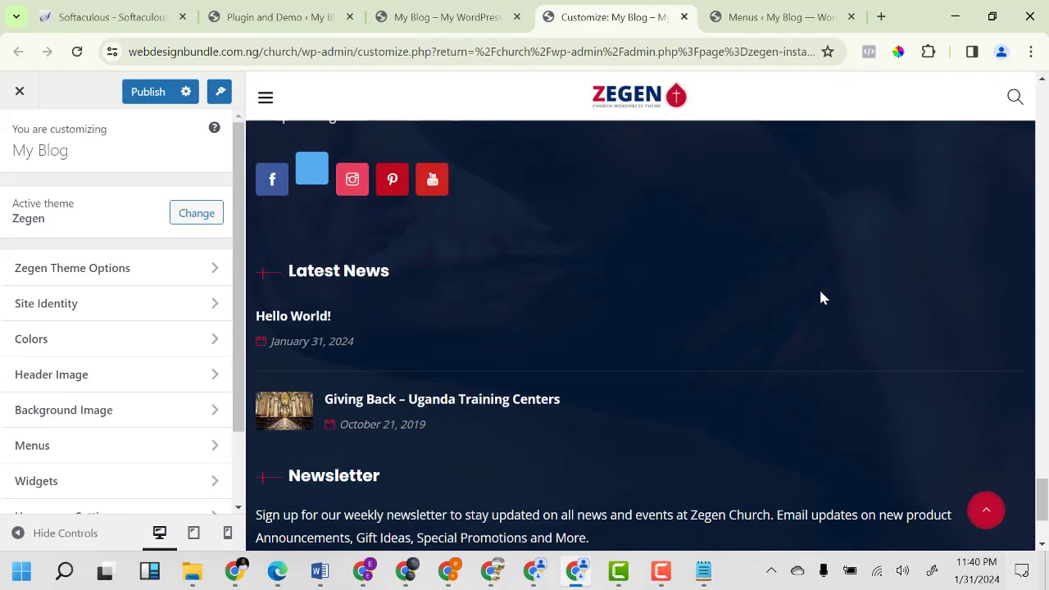
scroll(477, 458, down, 2)
scroll(464, 454, up, 5)
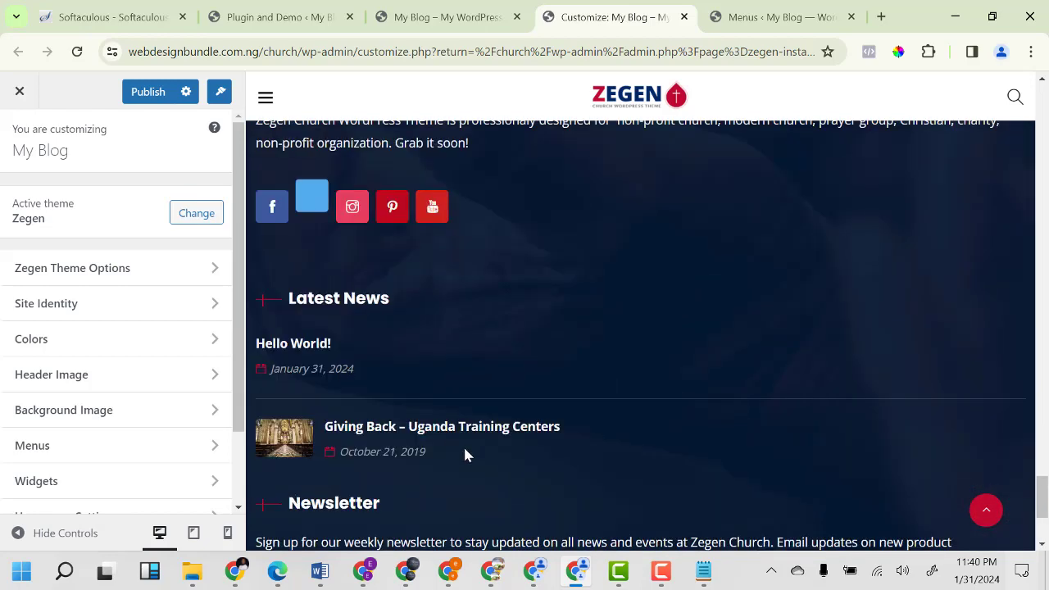
scroll(471, 403, up, 3)
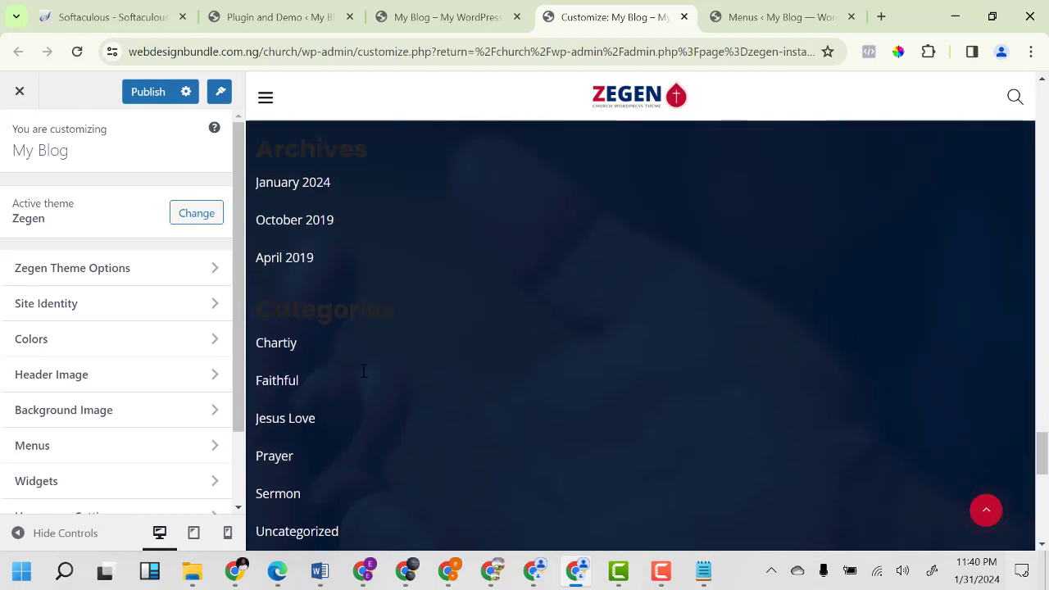
scroll(621, 412, down, 8)
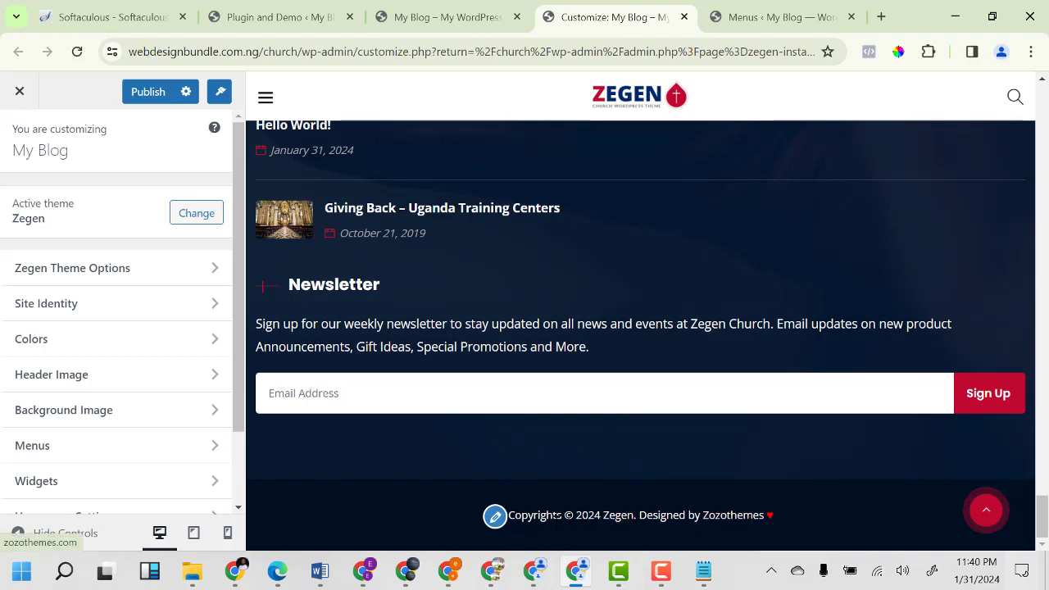
Replace the footer Copyright Text with 'Copyrights © 2024 - XYZ Ministry' and publish it.
click(495, 518)
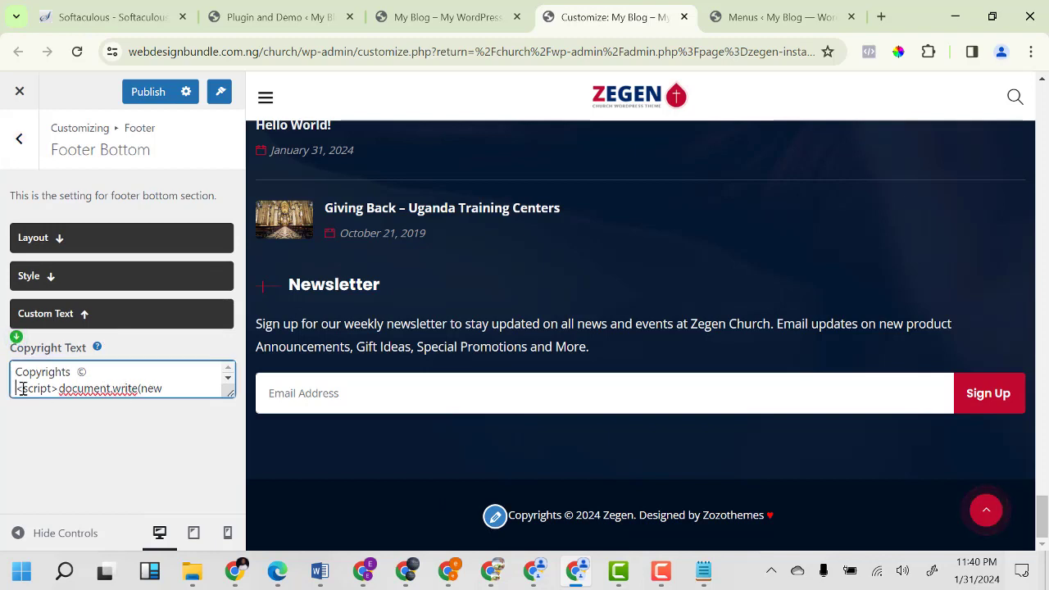
drag(23, 389, 40, 391)
scroll(153, 390, down, 2)
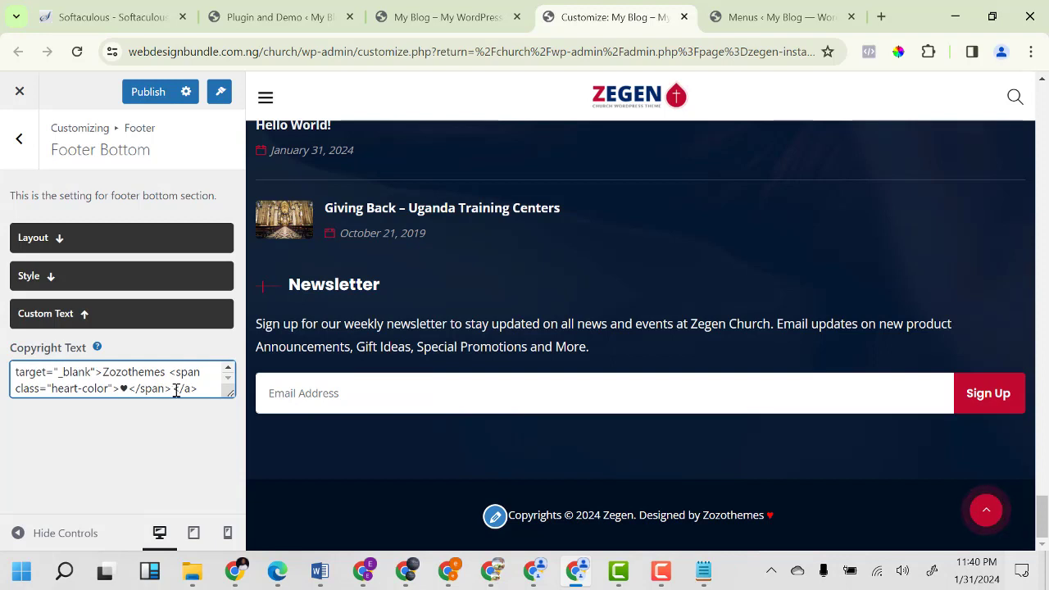
drag(202, 390, 131, 386)
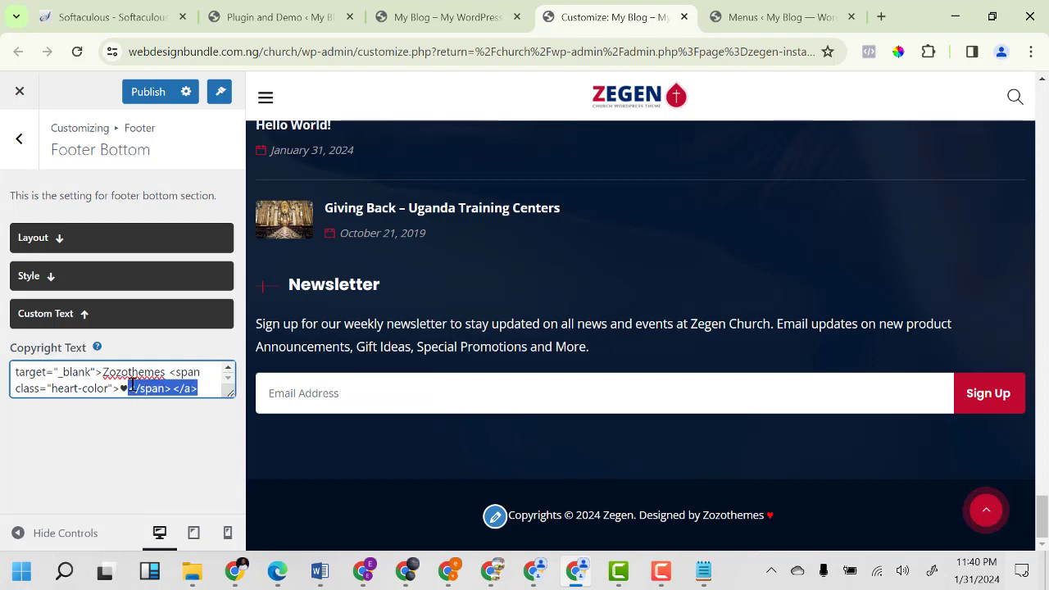
key(ctrl+a)
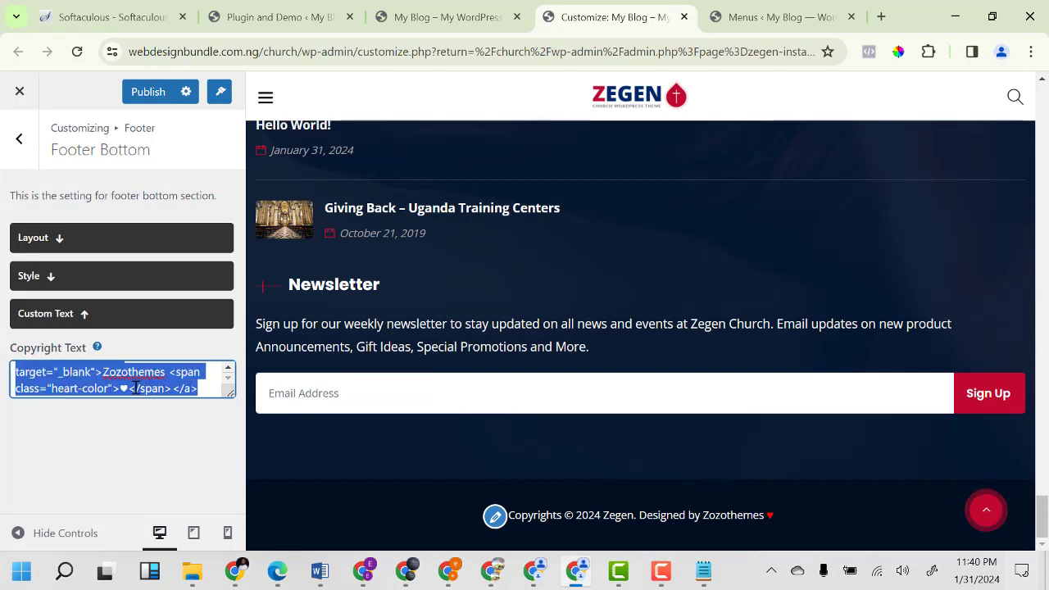
key(BackSpace)
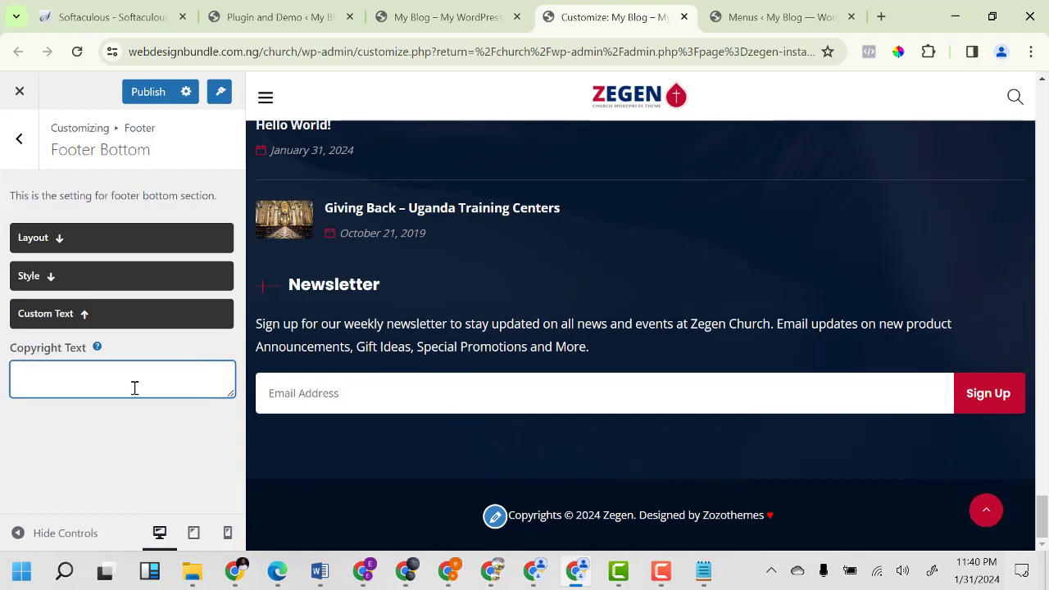
key(ctrl+v)
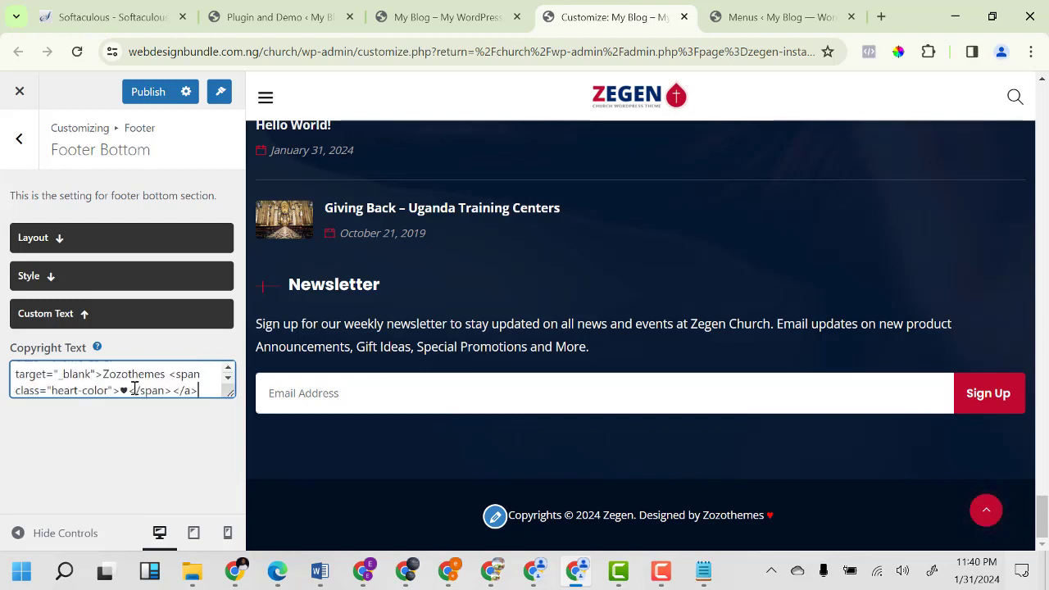
scroll(92, 382, up, 3)
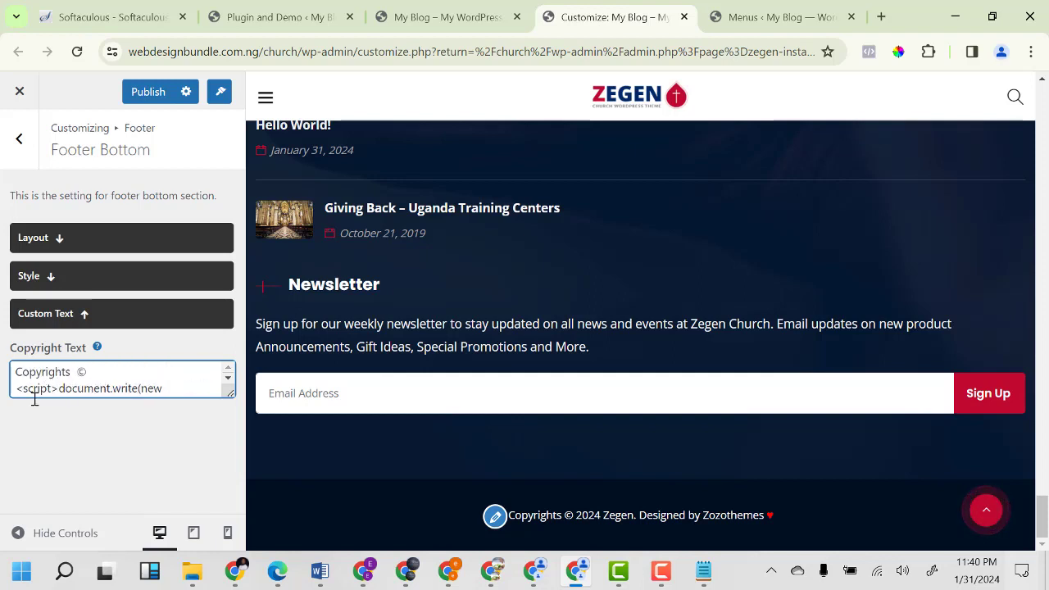
drag(16, 387, 204, 421)
key(BackSpace)
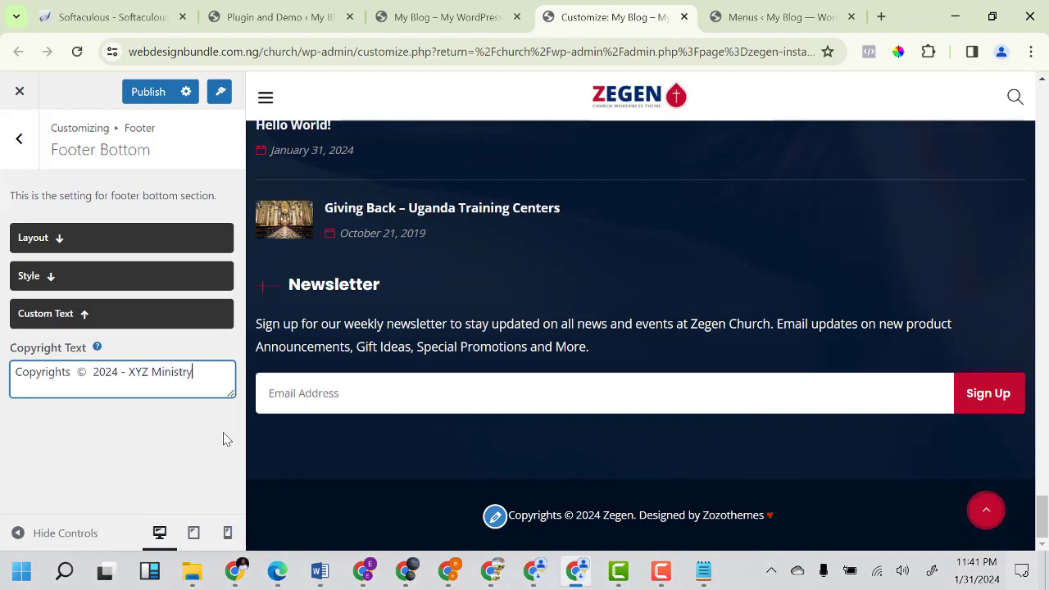
click(156, 93)
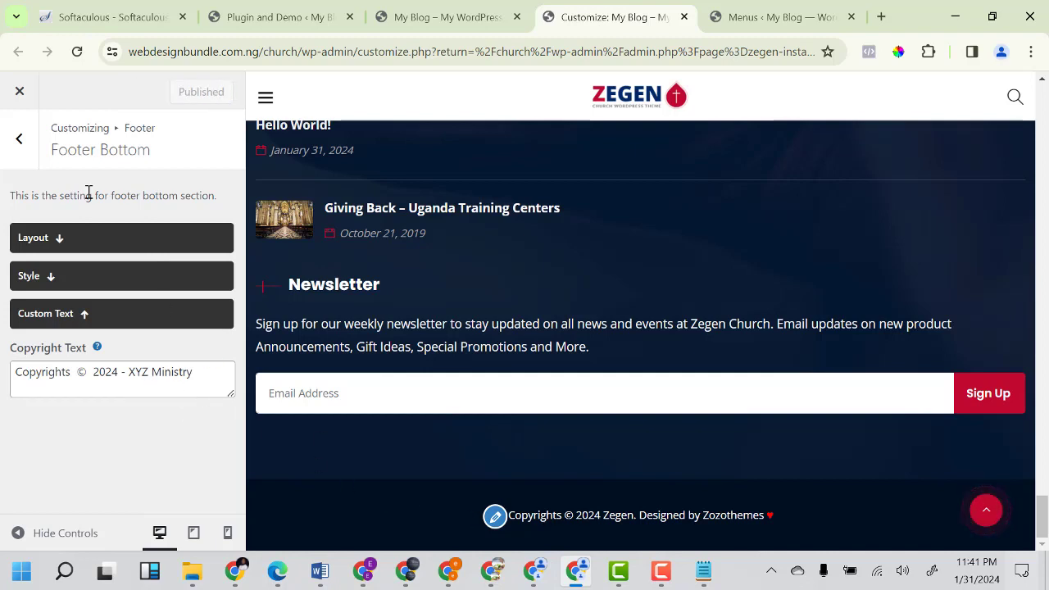
click(76, 57)
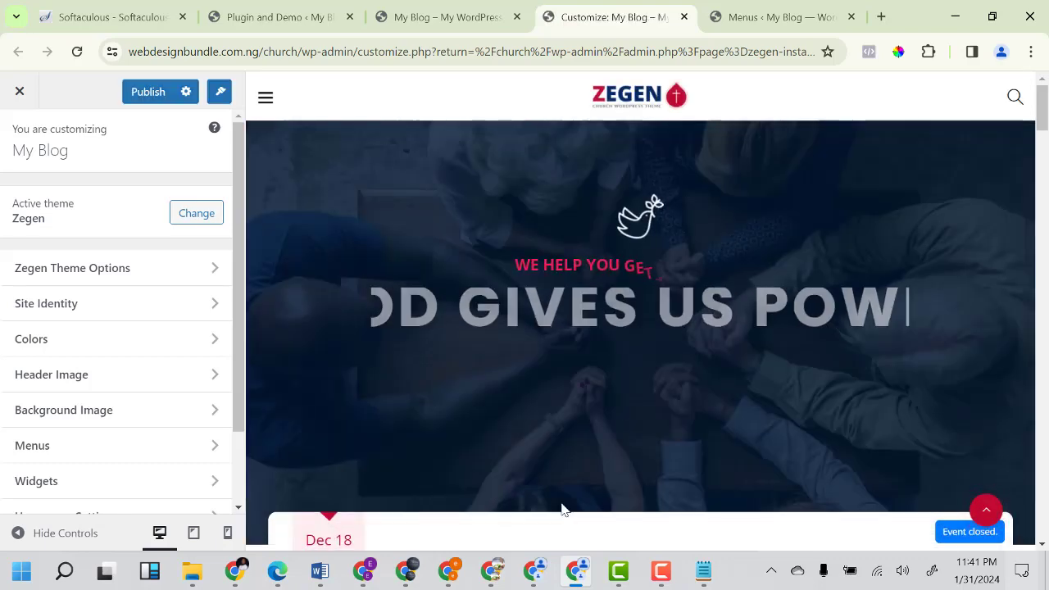
Scroll the preview to the footer to confirm it reads 'Copyrights © 2024 - XYZ Ministry'.
scroll(703, 487, down, 10)
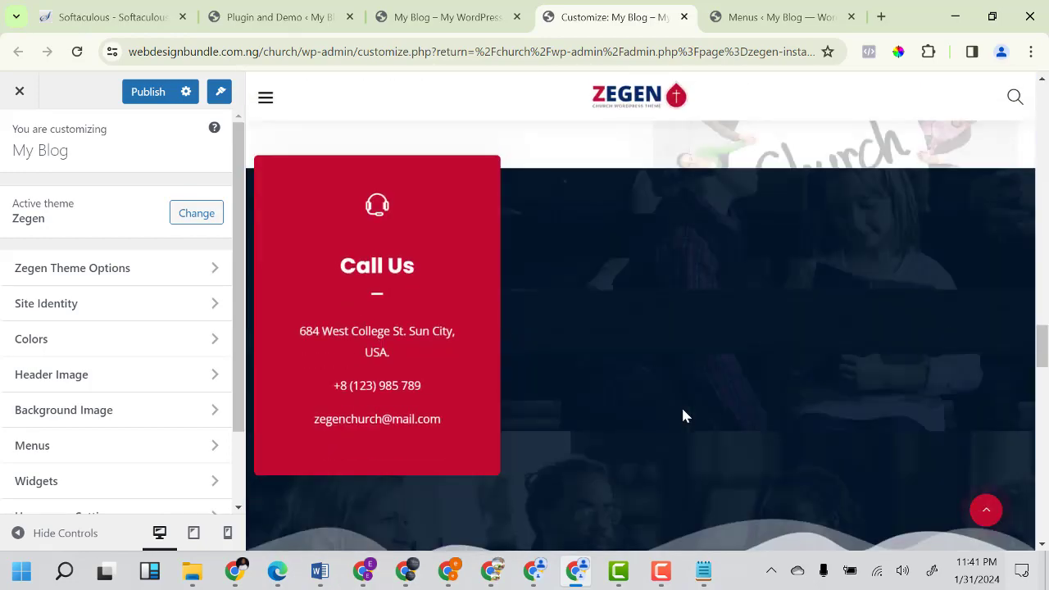
scroll(685, 416, down, 10)
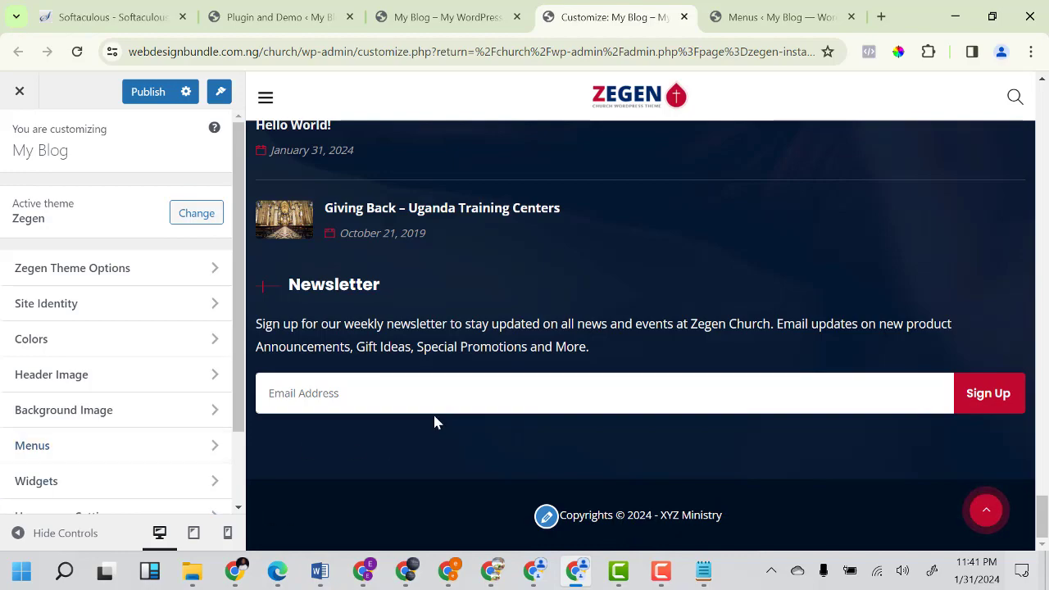
scroll(434, 422, up, 10)
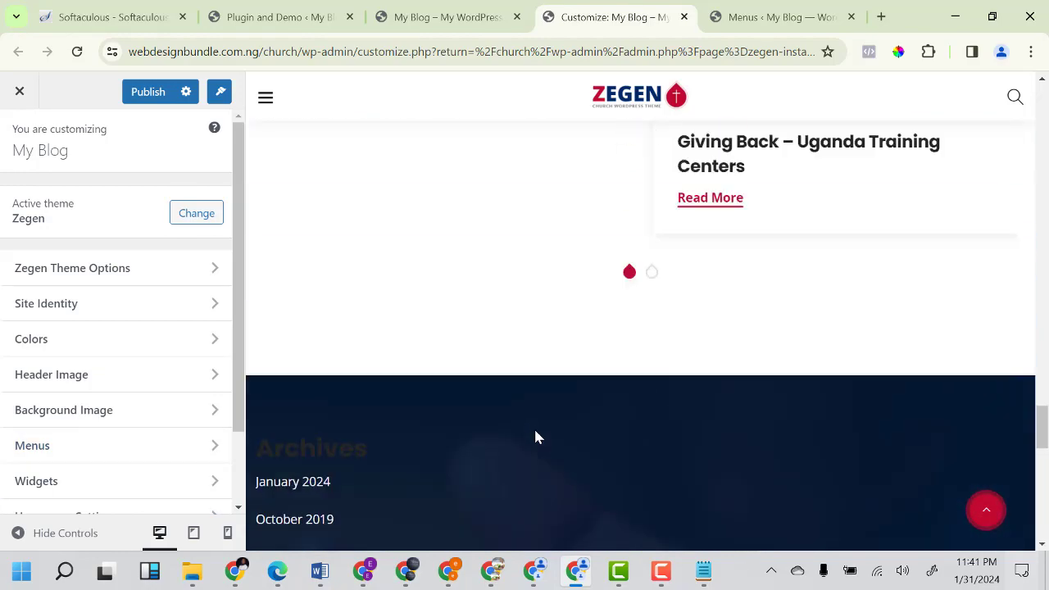
scroll(535, 438, up, 5)
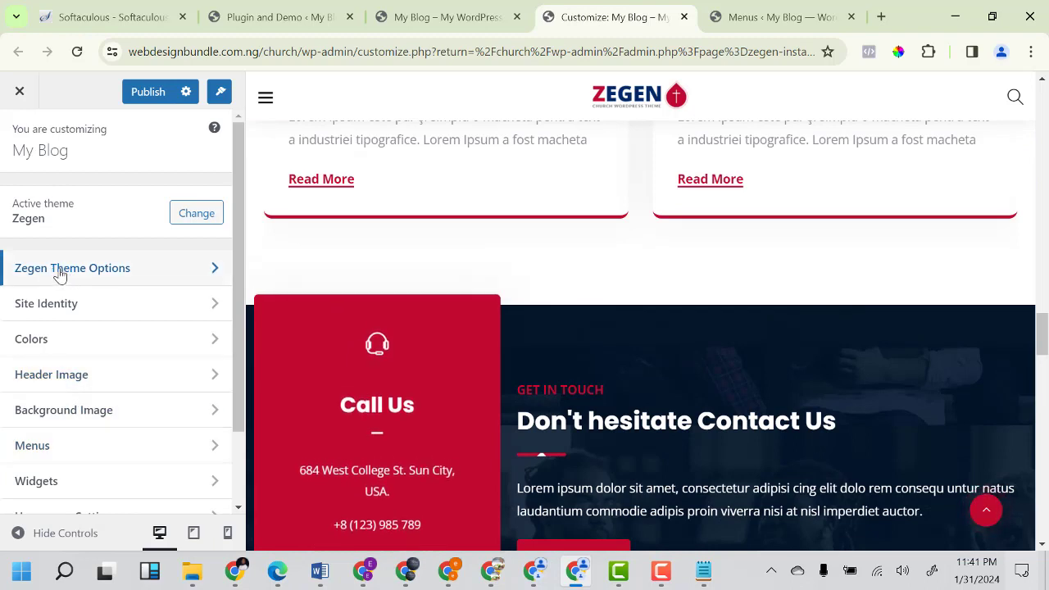
Switch off the Zegen Page Loader under General > Loaders and publish the change.
click(61, 271)
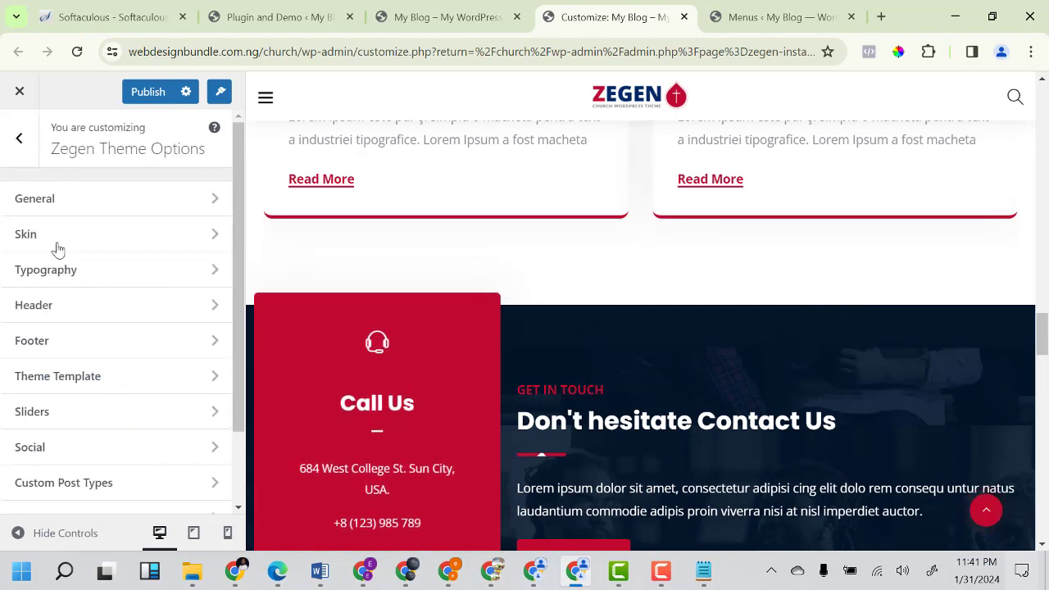
click(77, 205)
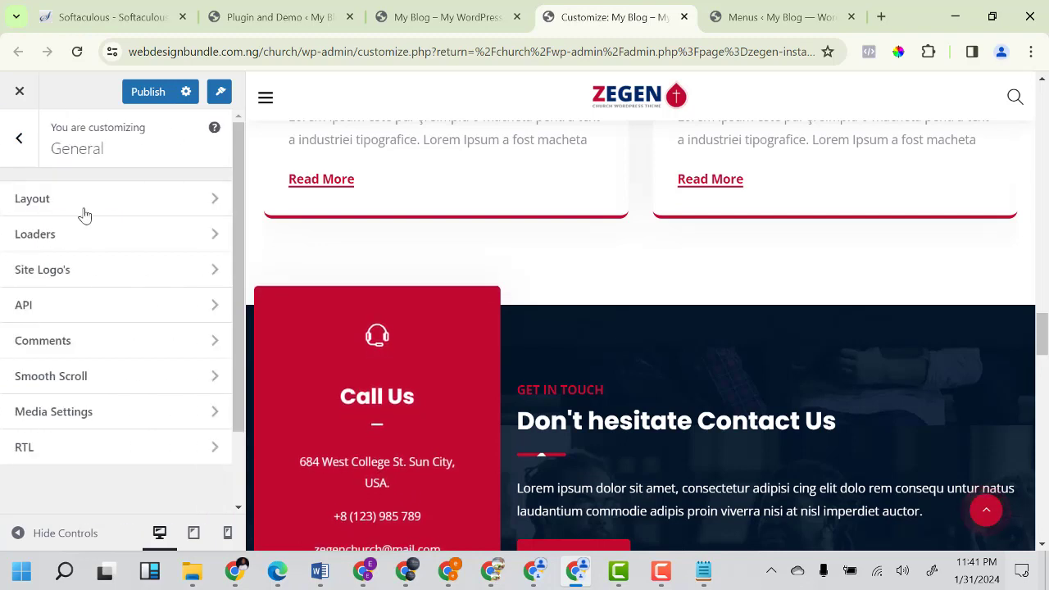
click(59, 240)
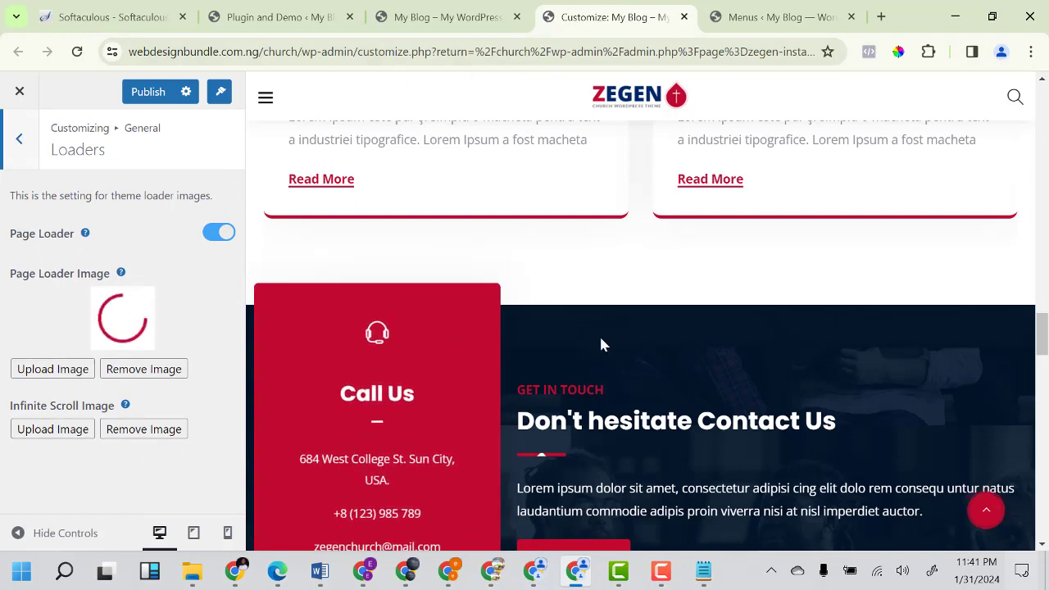
click(217, 234)
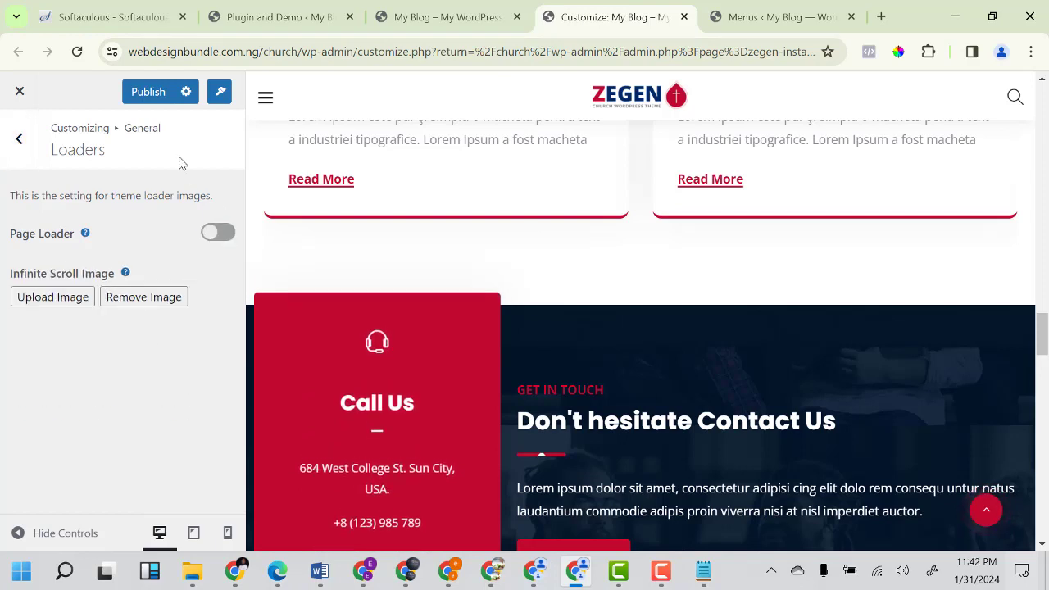
click(150, 101)
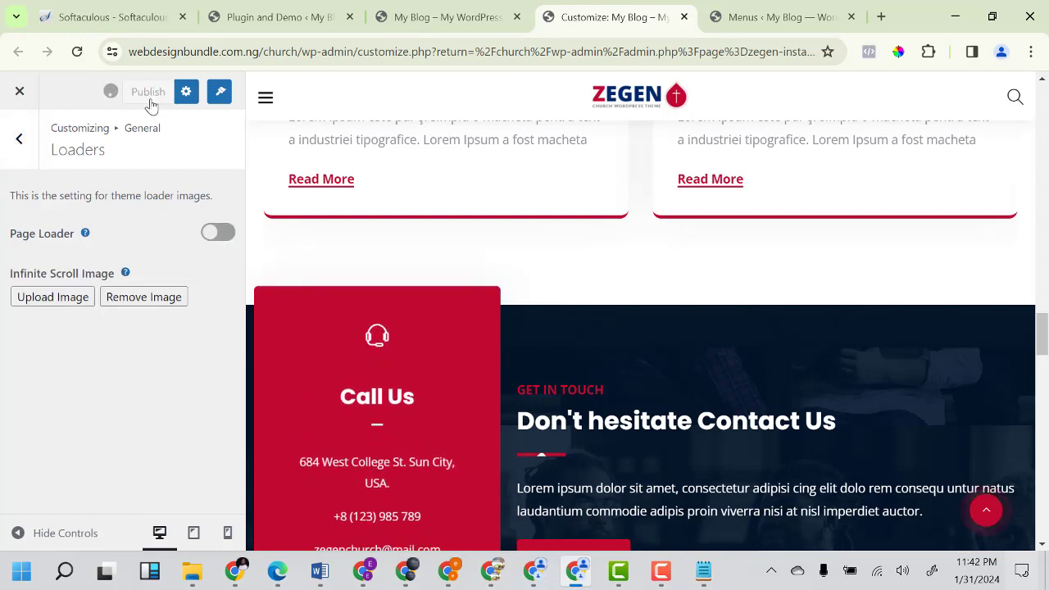
click(20, 150)
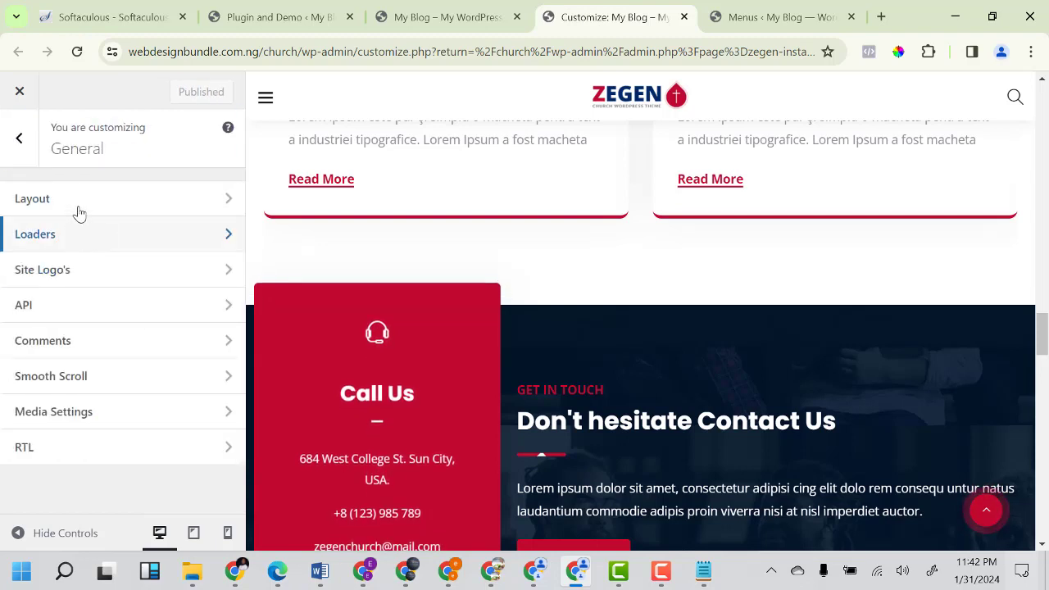
Review the General Layout and Site Logo settings (logo heights 70, 65, 45), then return to Zegen Theme Options.
click(78, 211)
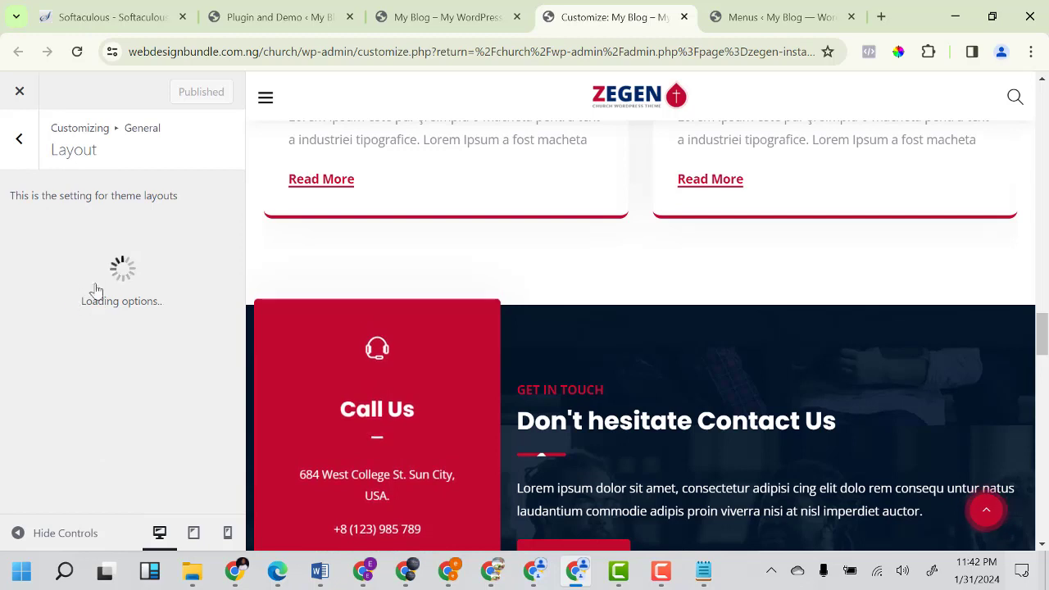
click(30, 155)
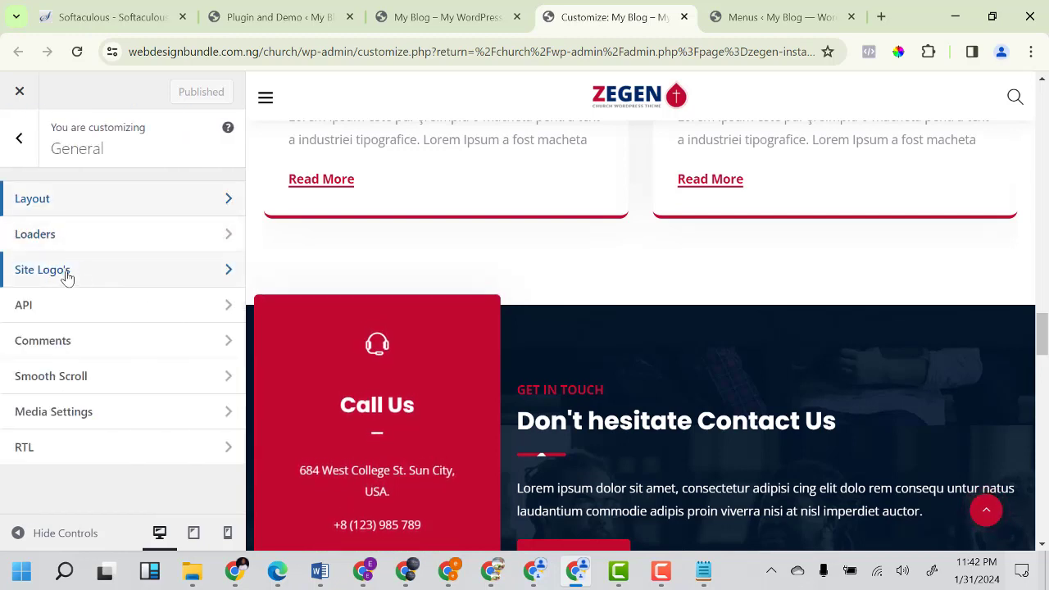
click(85, 281)
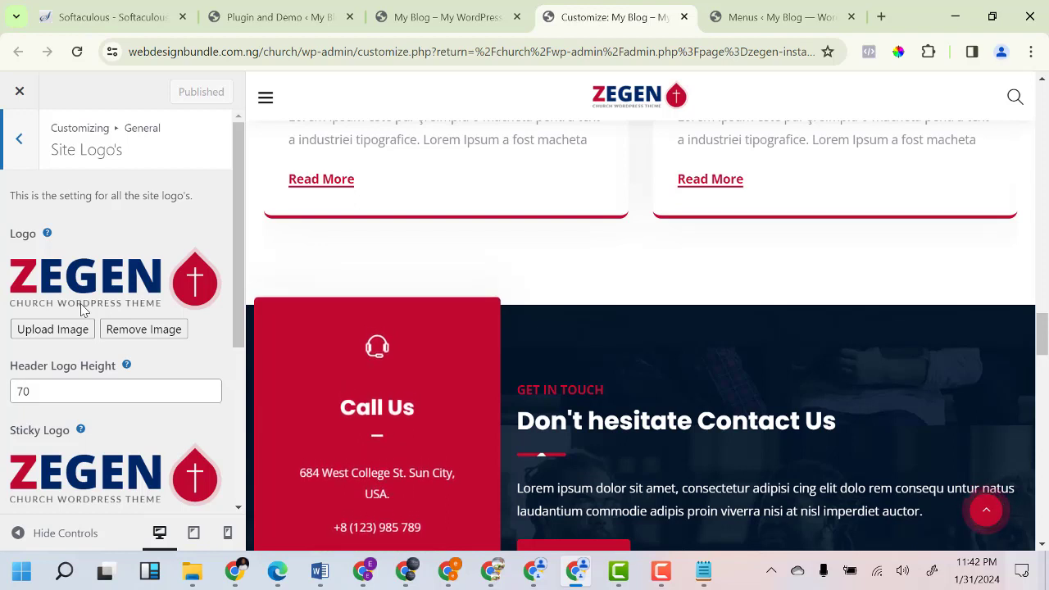
scroll(54, 305, down, 4)
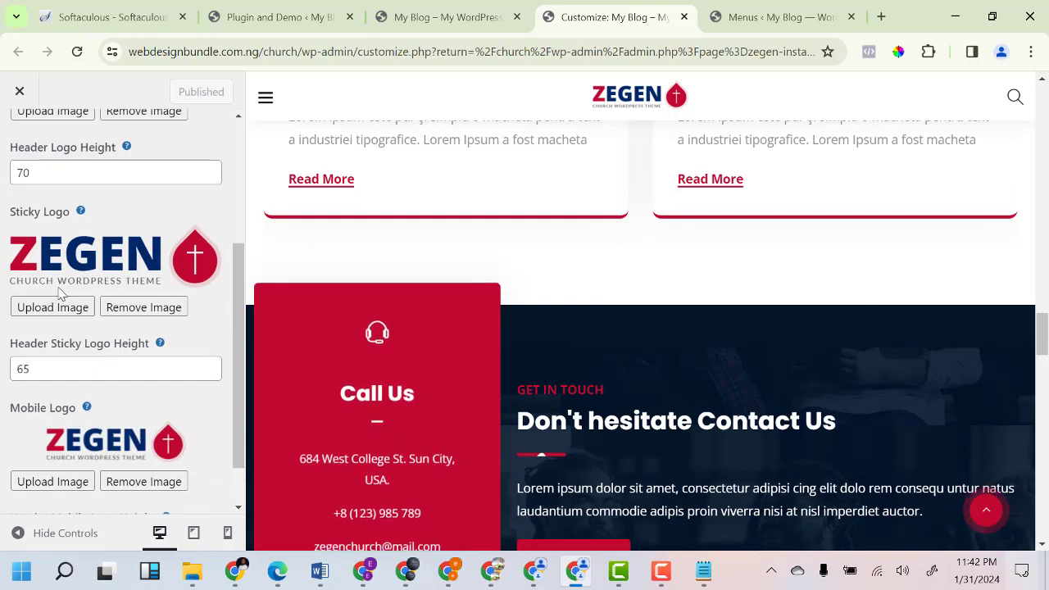
scroll(57, 271, up, 5)
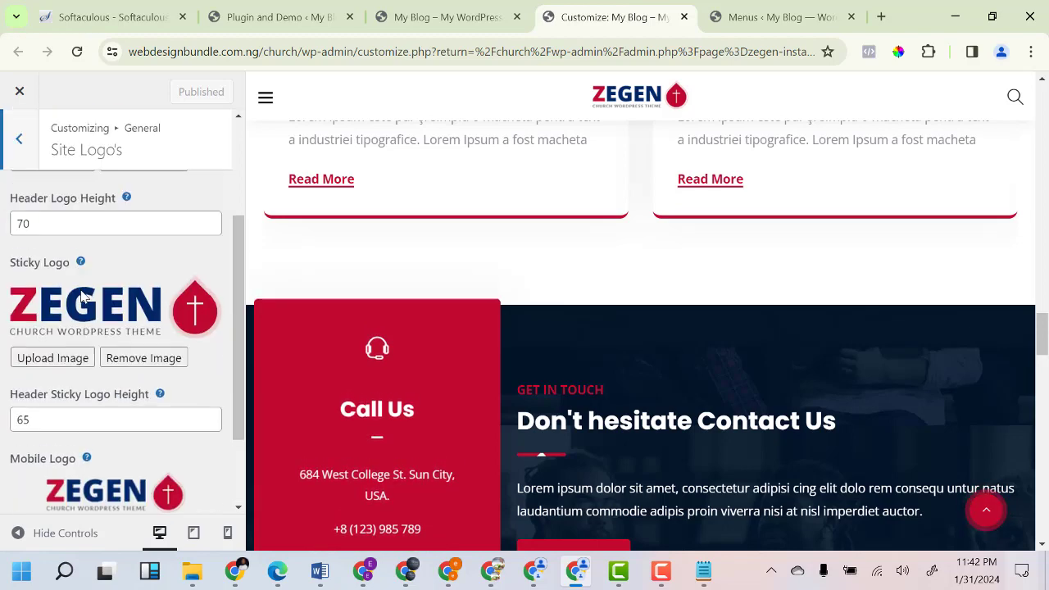
scroll(80, 281, down, 5)
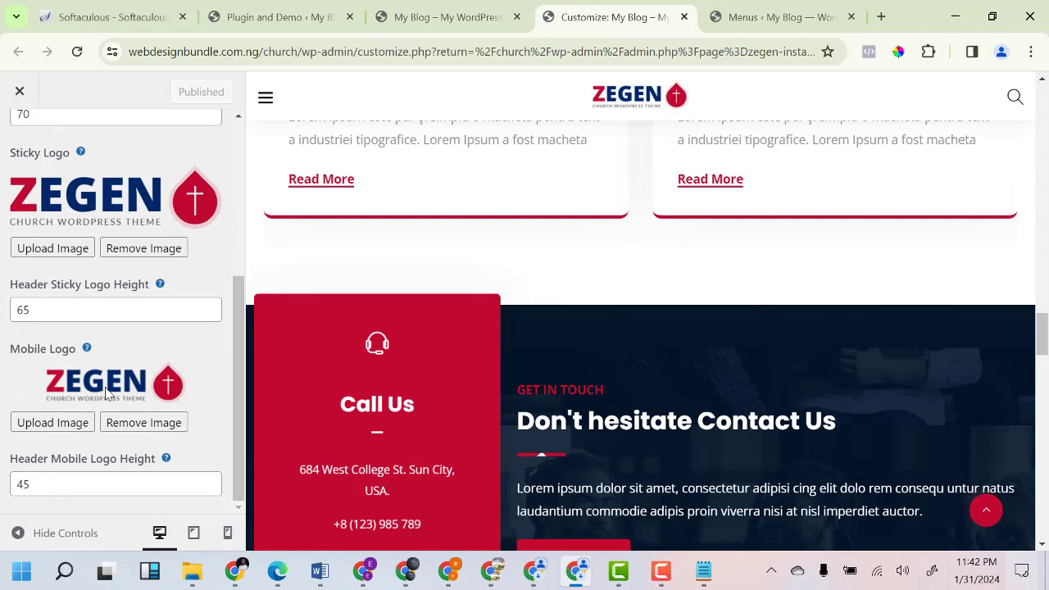
scroll(95, 384, up, 5)
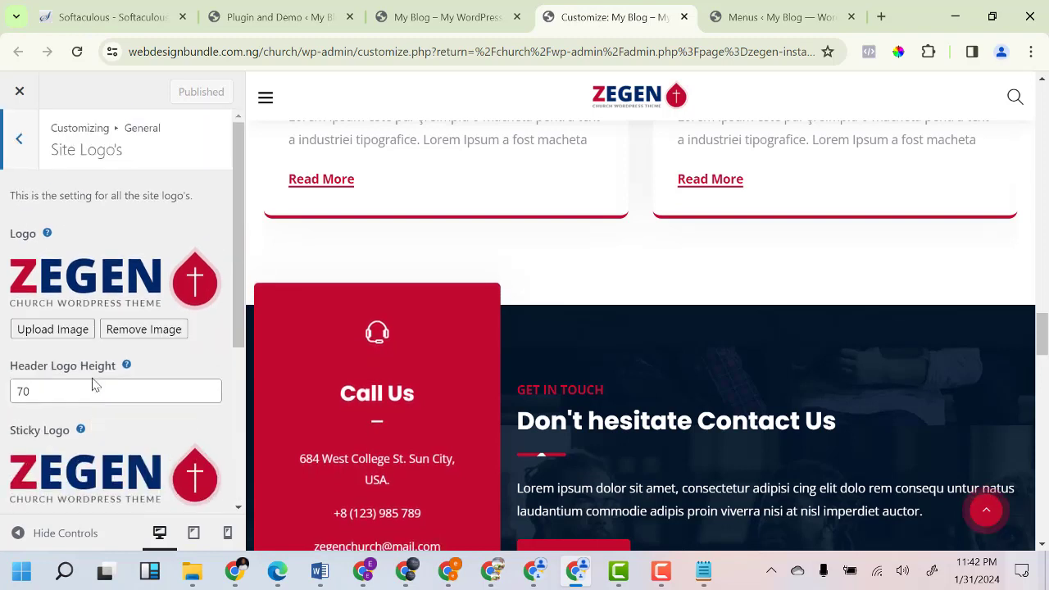
click(18, 156)
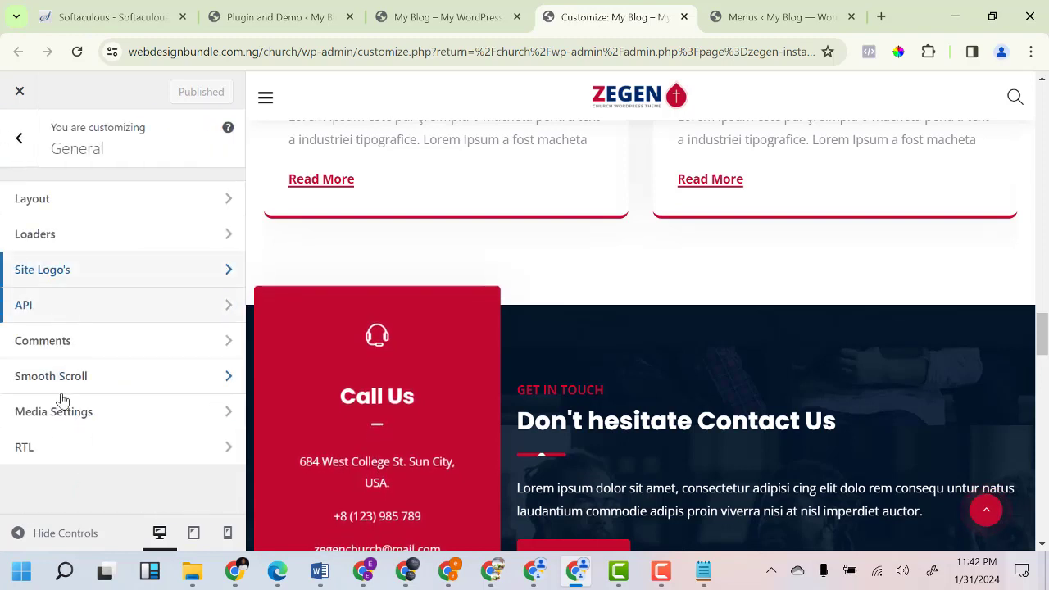
click(19, 138)
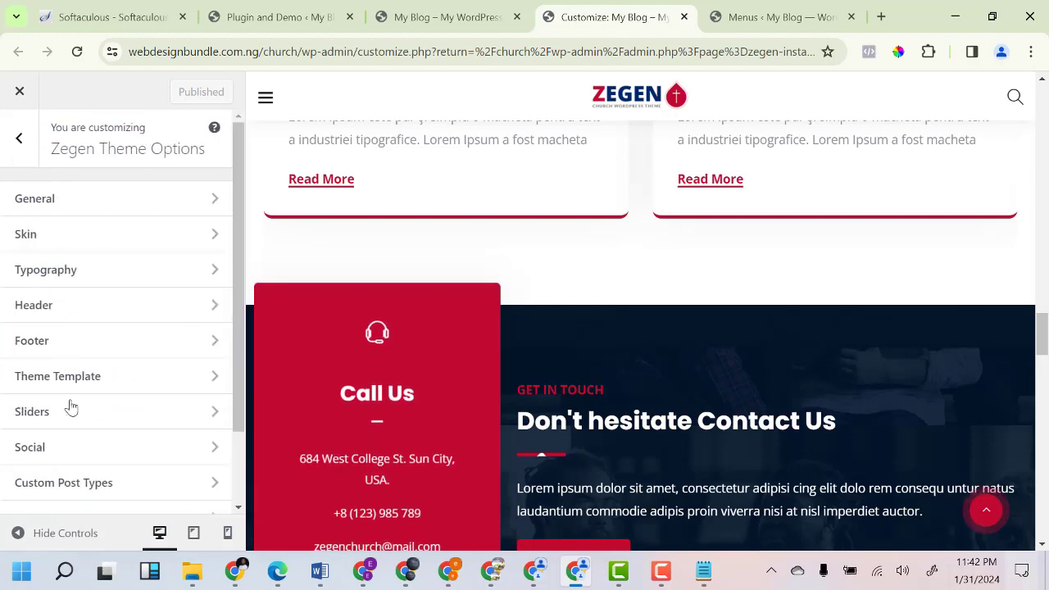
Open the Header General custom text fields and compare the current address with the live homepage.
click(75, 316)
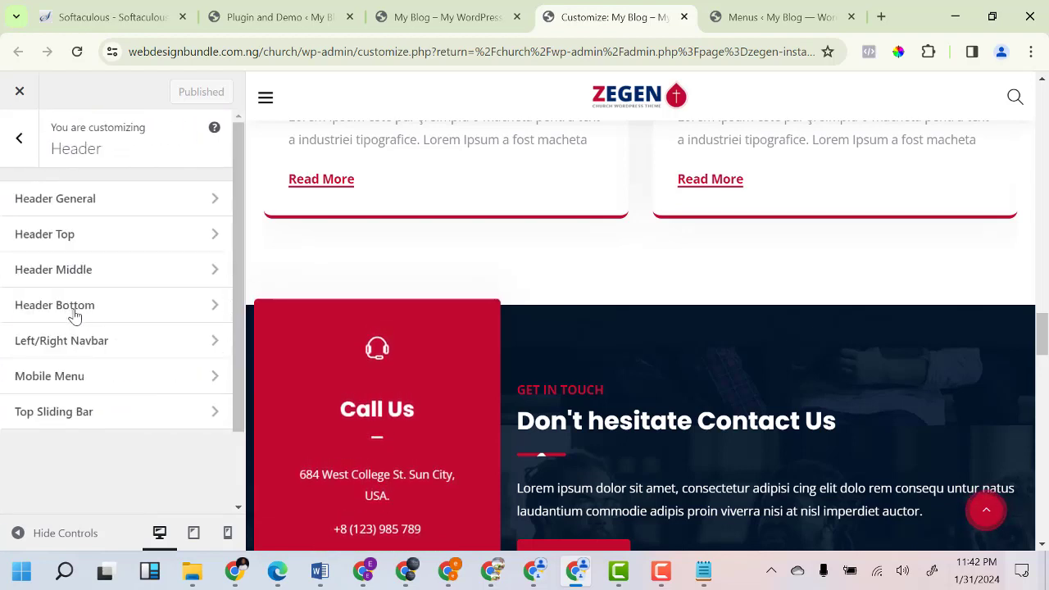
click(89, 207)
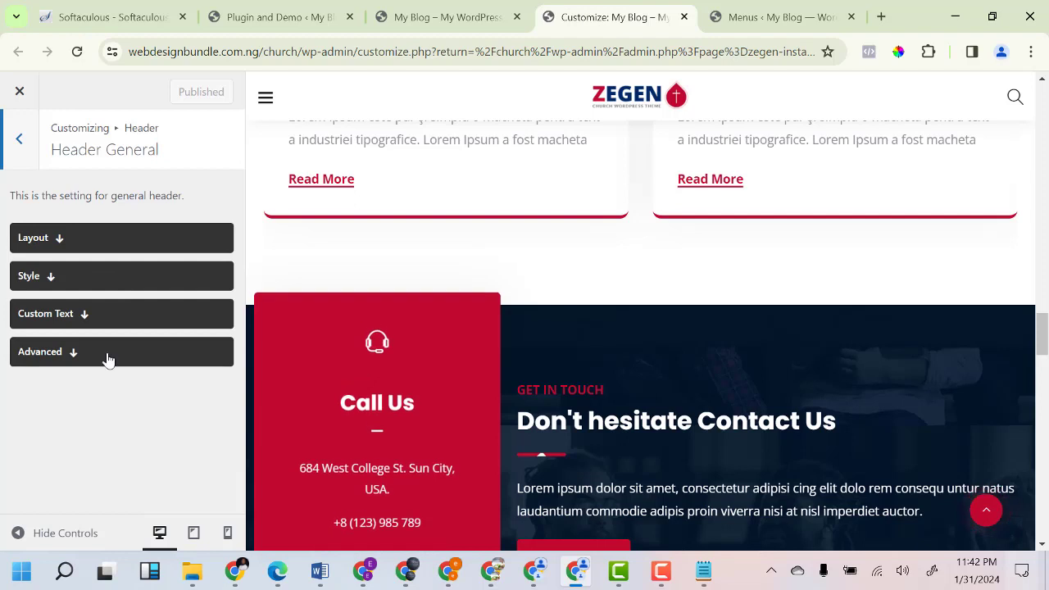
click(81, 316)
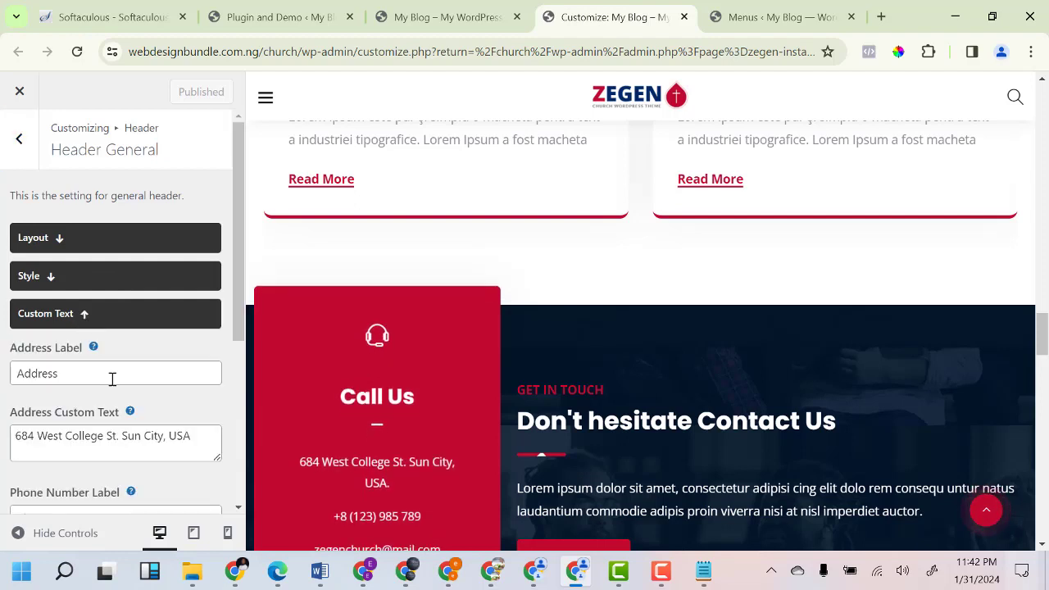
scroll(66, 428, down, 2)
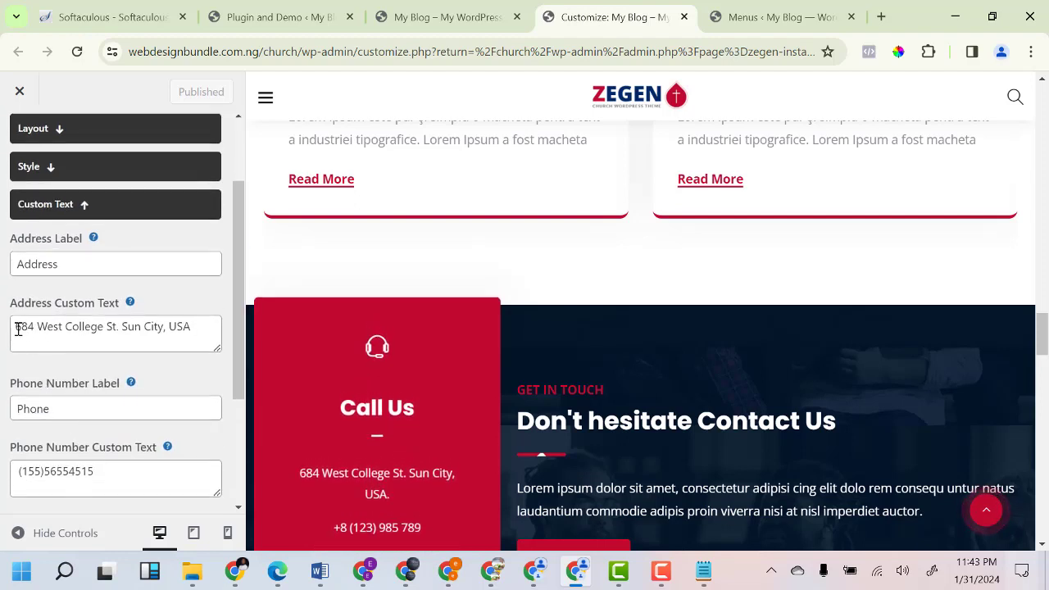
drag(13, 327, 195, 326)
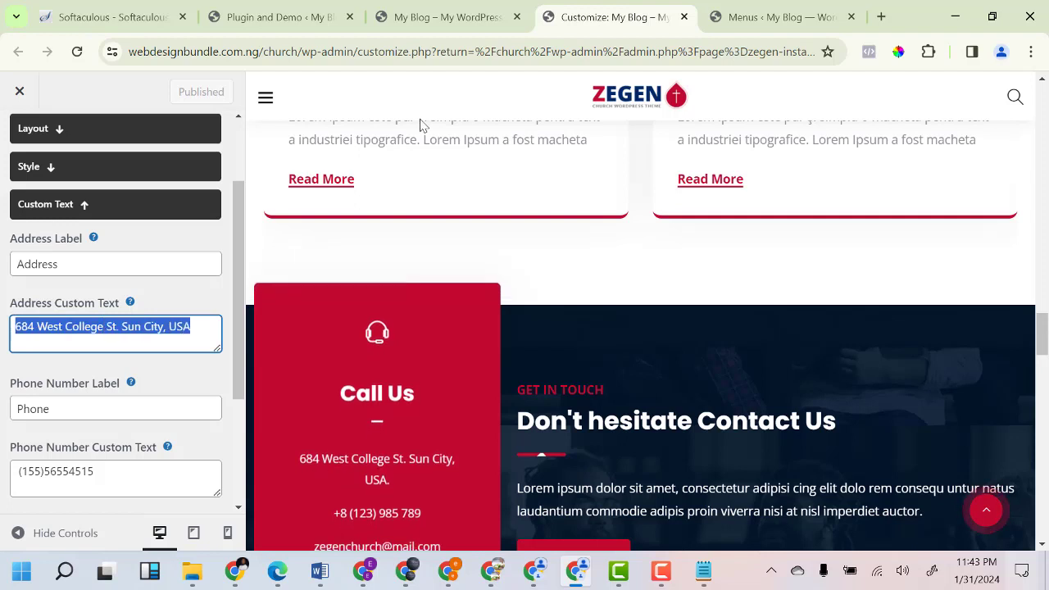
click(449, 20)
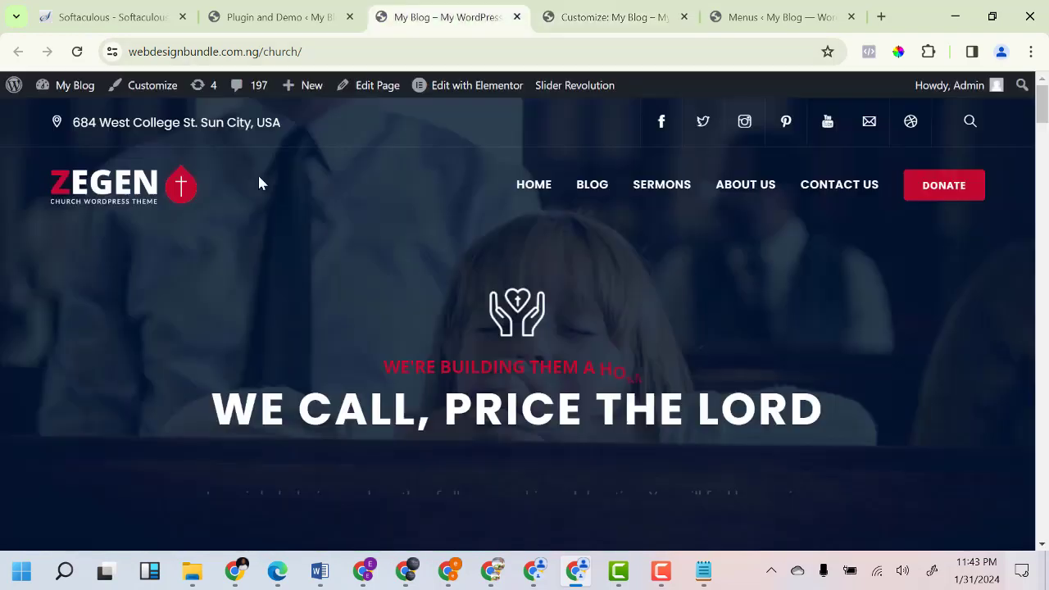
click(624, 17)
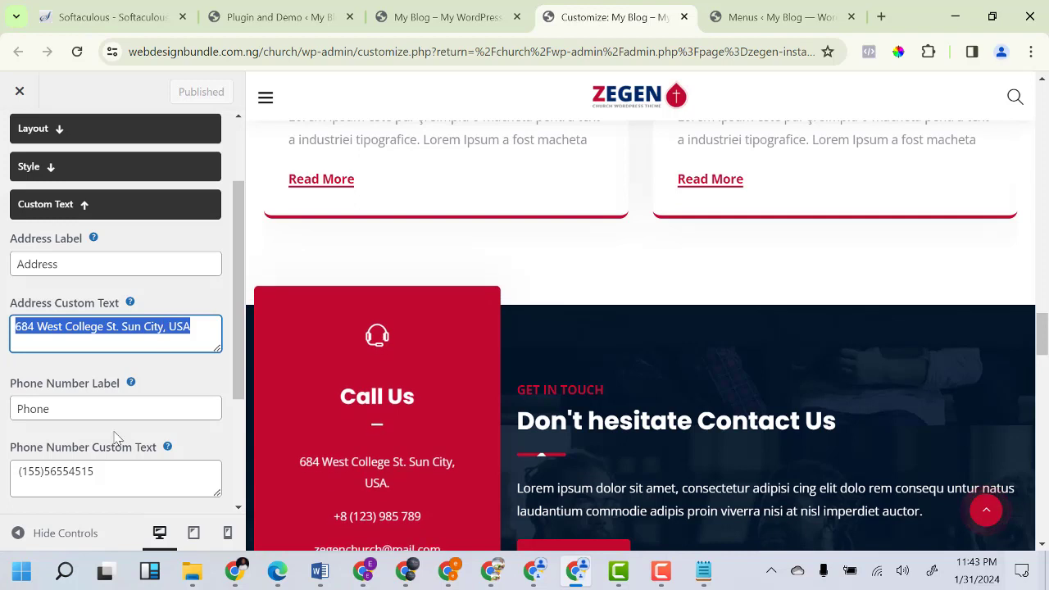
scroll(61, 423, down, 3)
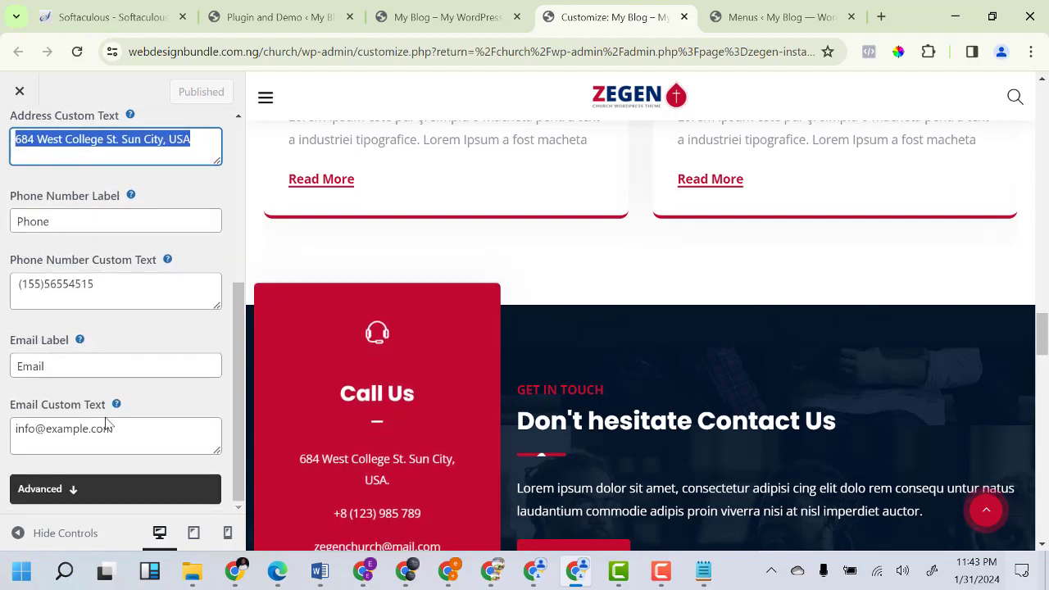
scroll(92, 350, up, 5)
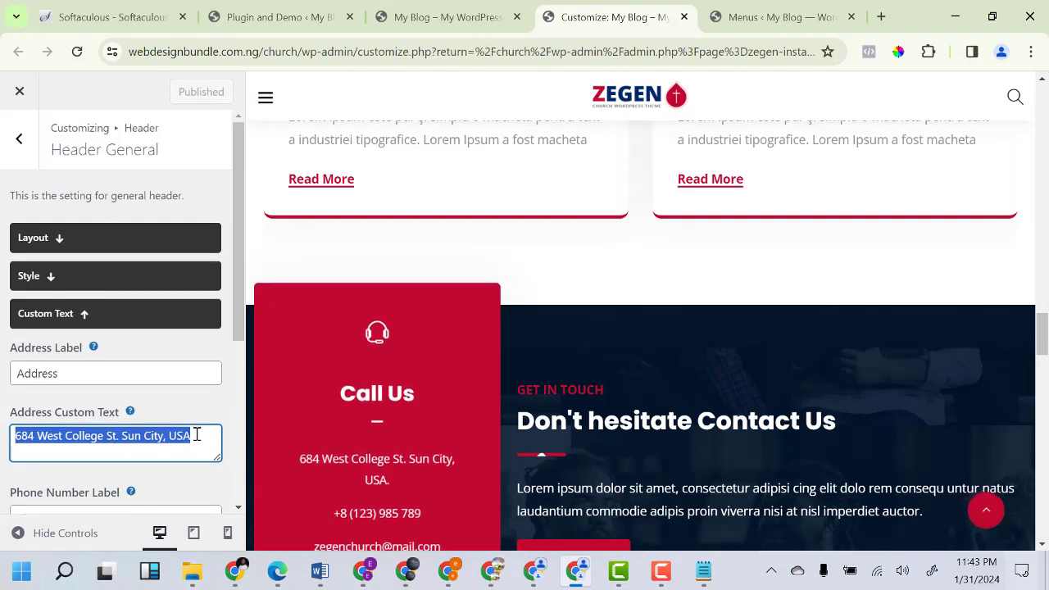
Replace the header address text with 'Lagos, Nigeria' and publish it.
key(BackSpace)
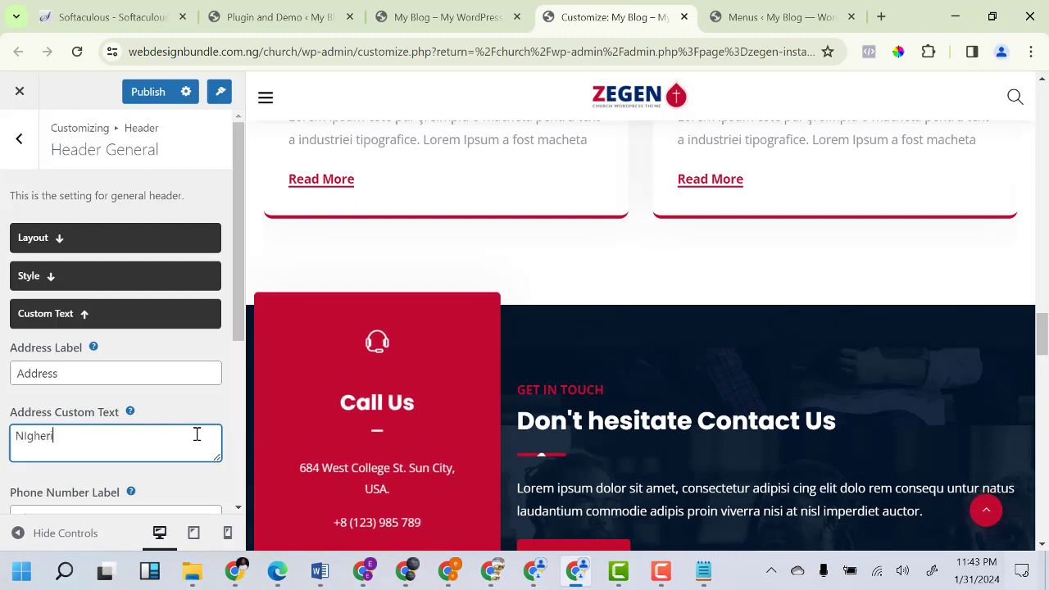
key(ctrl+a)
key(BackSpace)
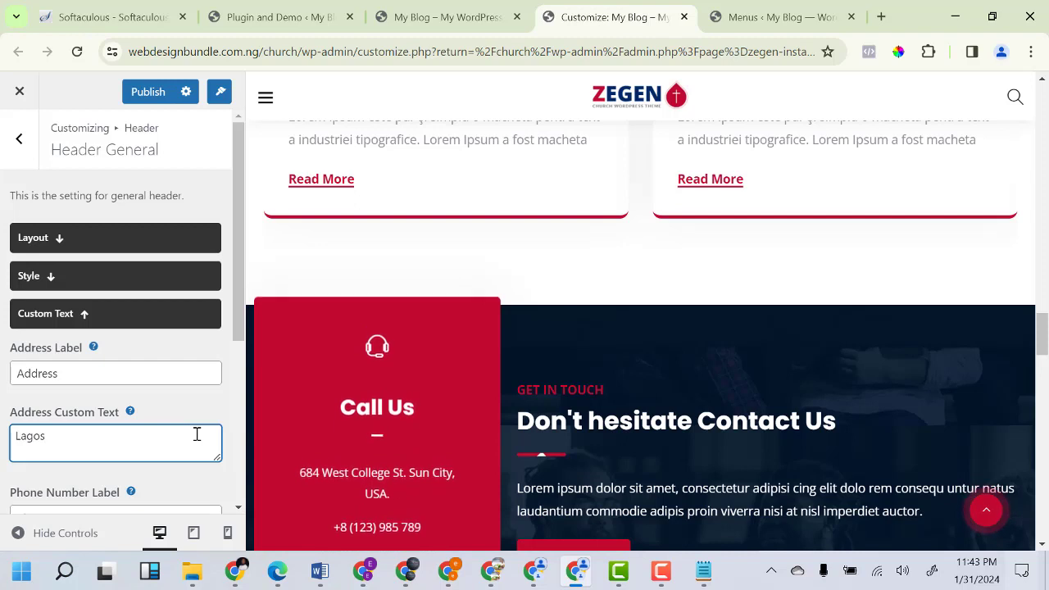
text(Lagos, Nigeri)
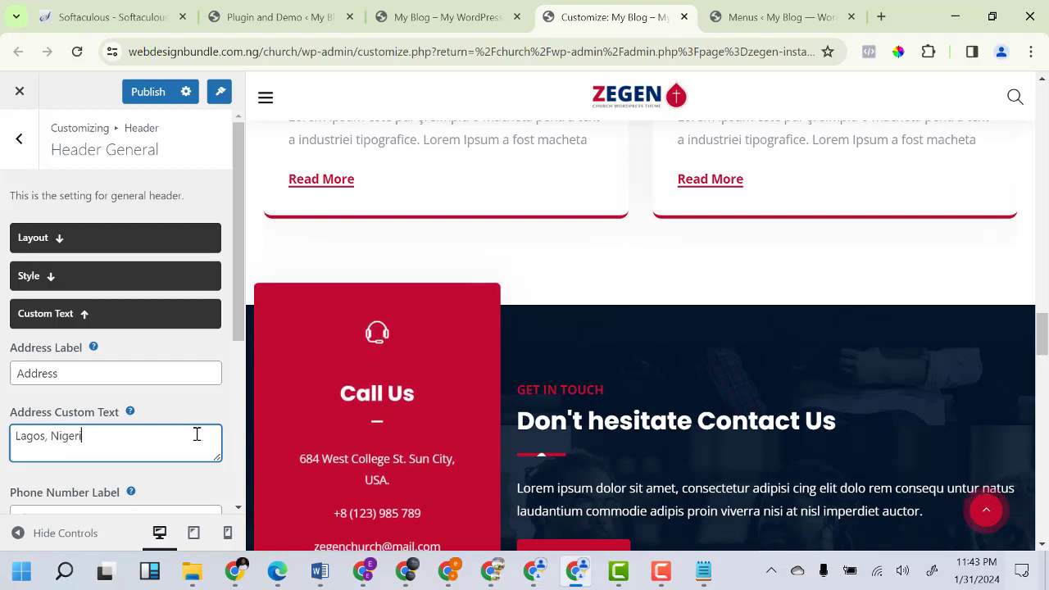
text(a)
click(147, 95)
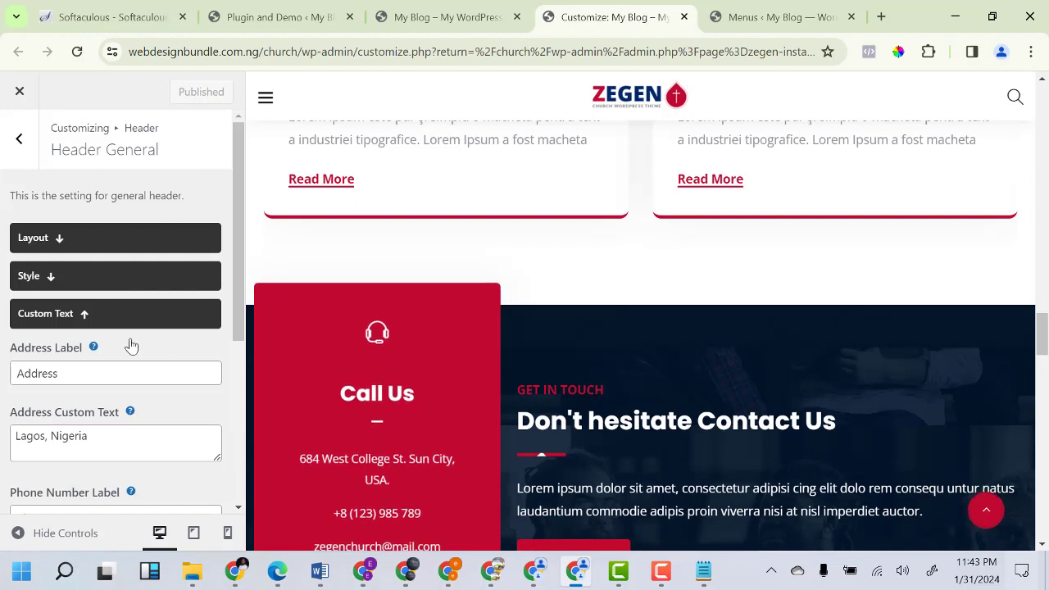
click(417, 22)
Reload the live homepage to see the new address, then return to the header settings list.
click(77, 52)
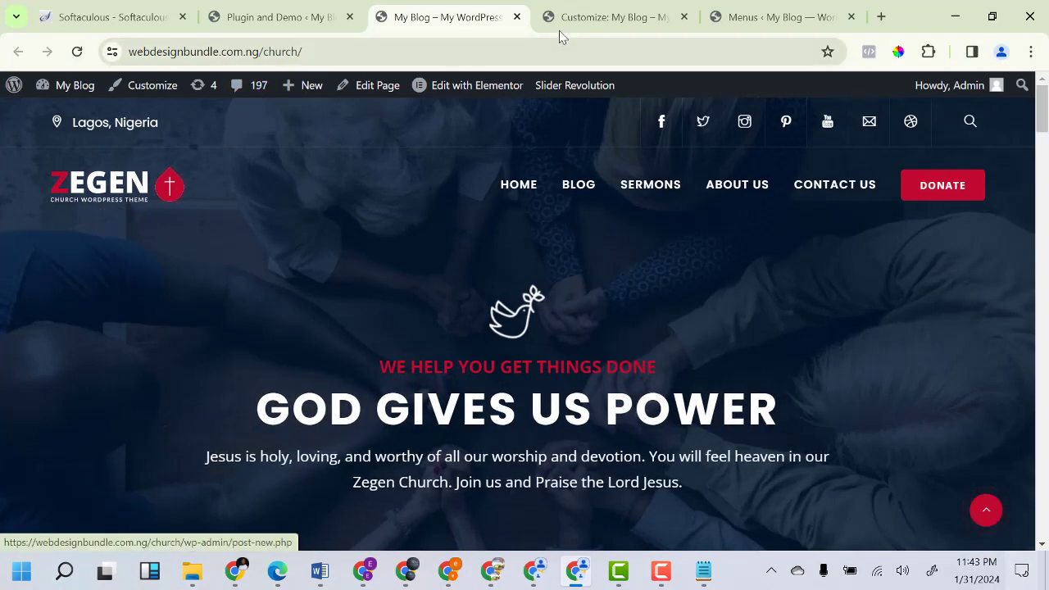
click(613, 17)
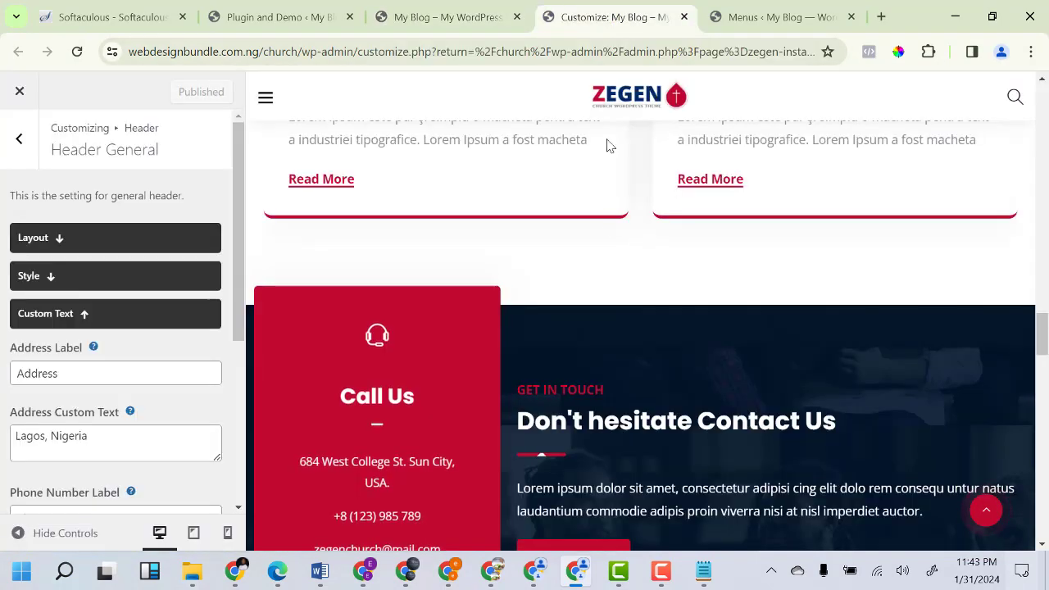
click(19, 137)
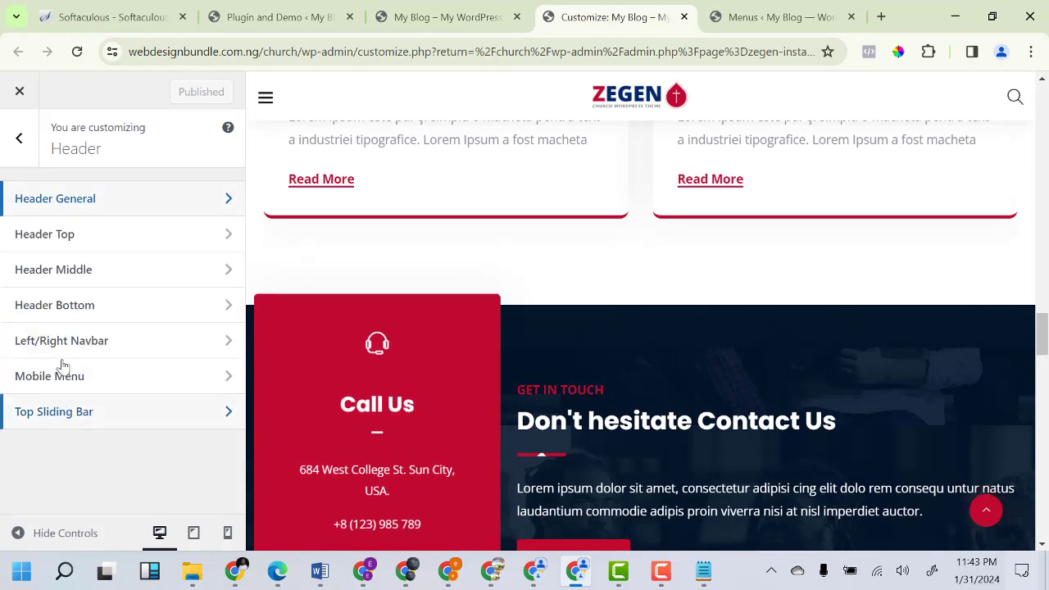
Review Header Top's topbar text 'Welcome to Zegen' and go back to the header sections list.
click(72, 244)
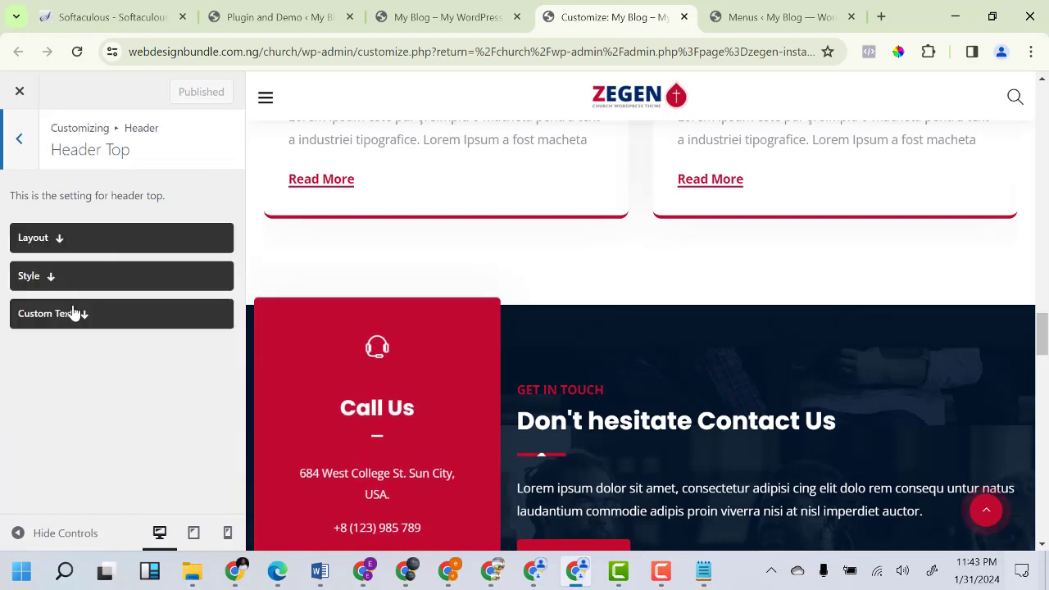
click(83, 320)
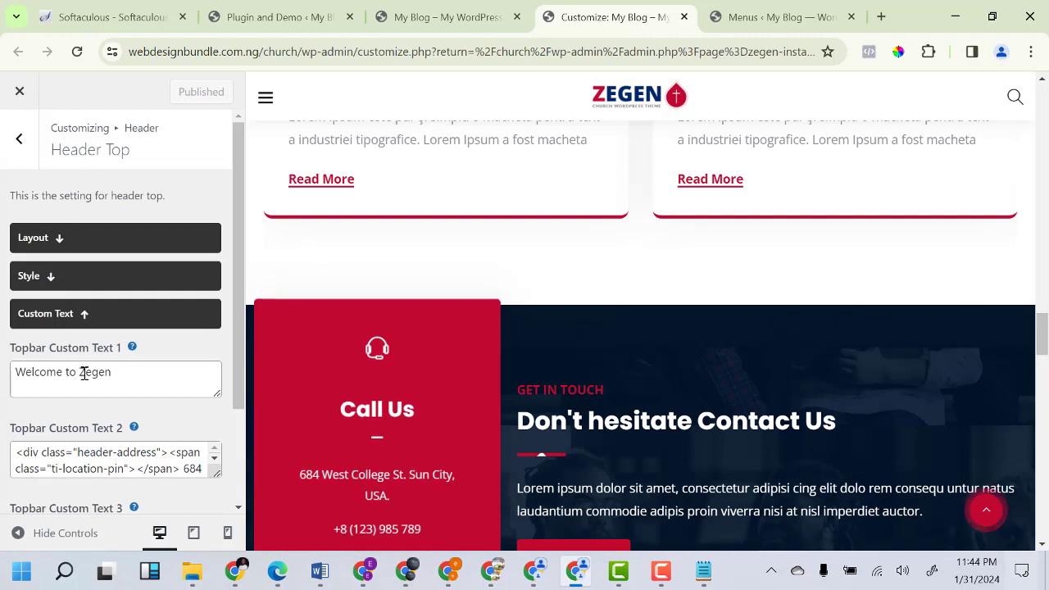
scroll(98, 377, down, 2)
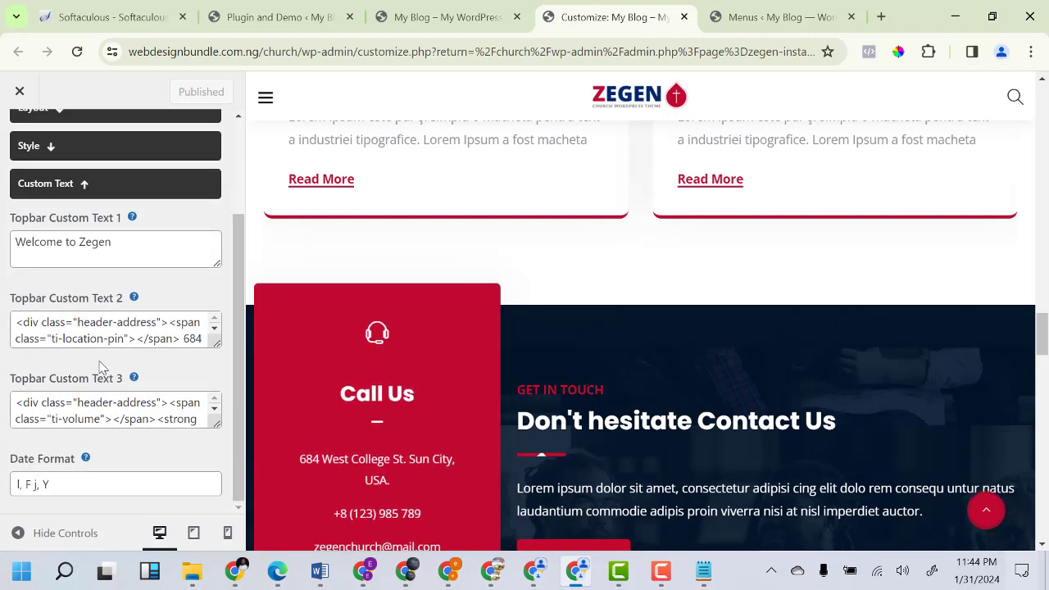
scroll(94, 332, down, 2)
scroll(94, 328, up, 2)
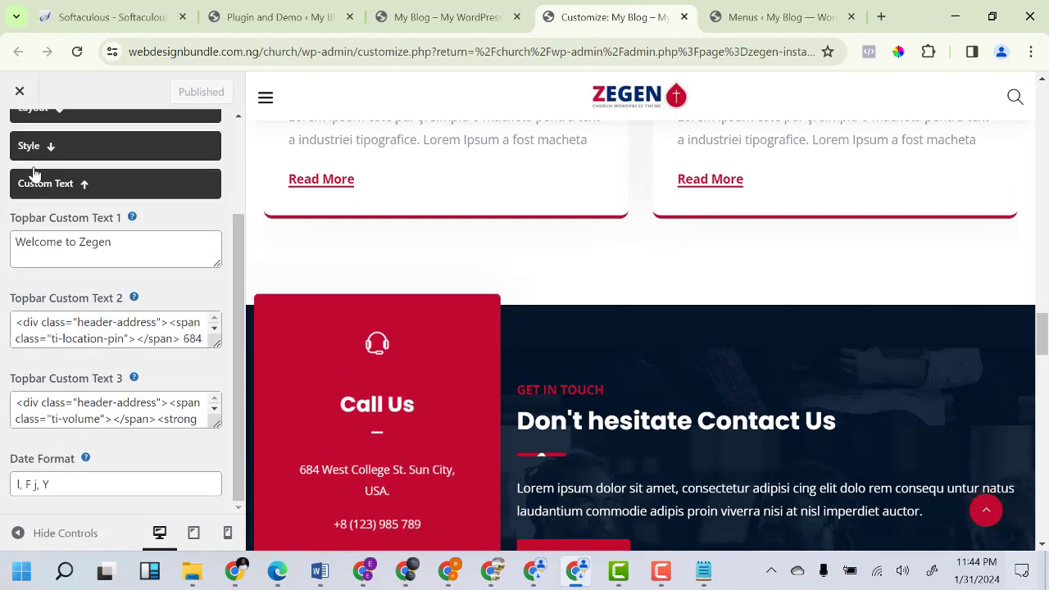
scroll(32, 174, up, 3)
click(25, 144)
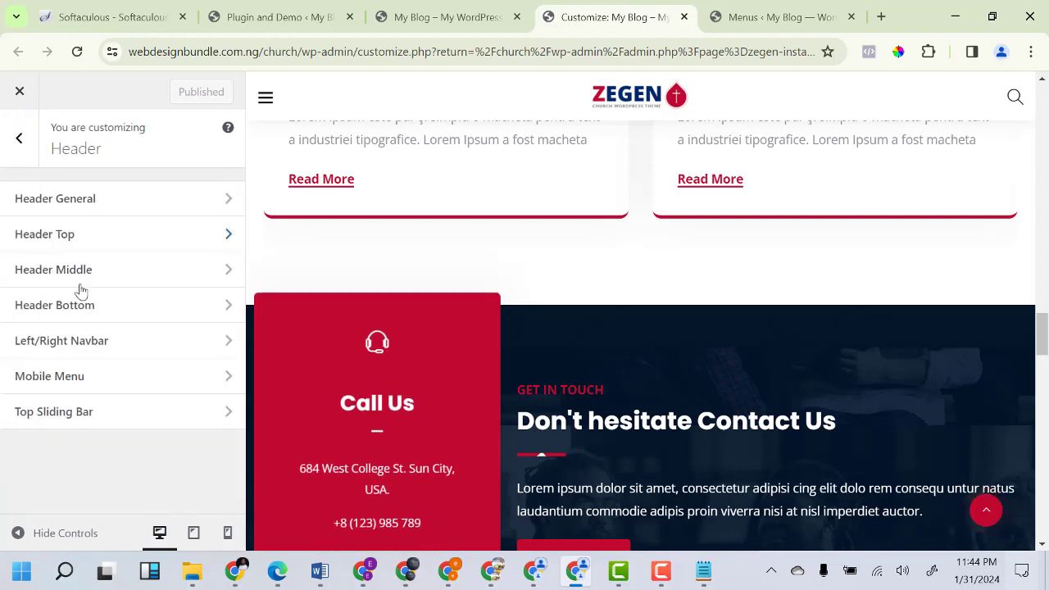
Go from Zegen Theme Options to Social, then into the Social Links settings panel.
click(18, 139)
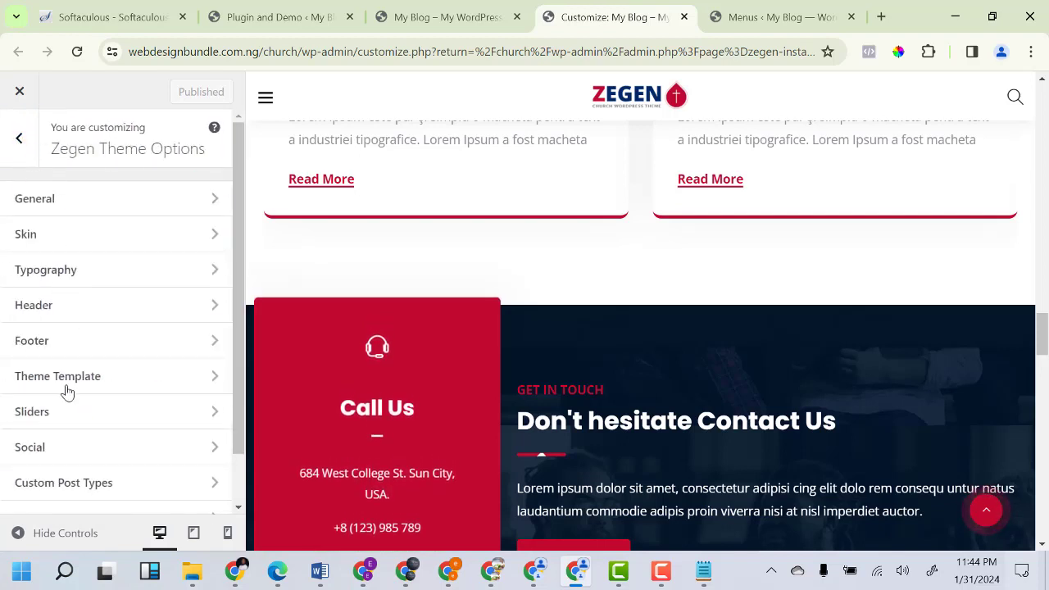
scroll(60, 435, down, 2)
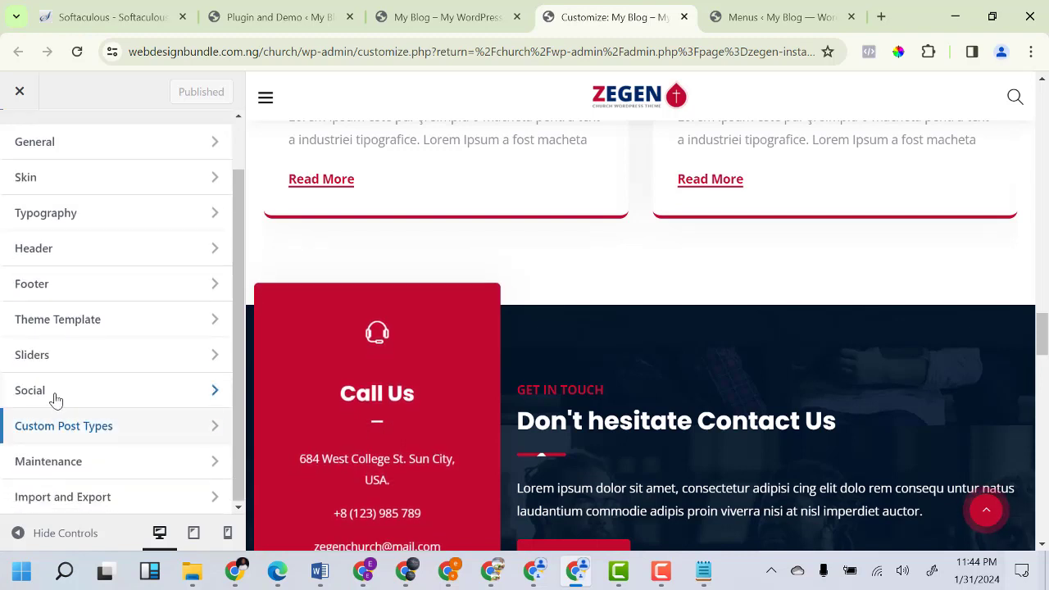
click(57, 400)
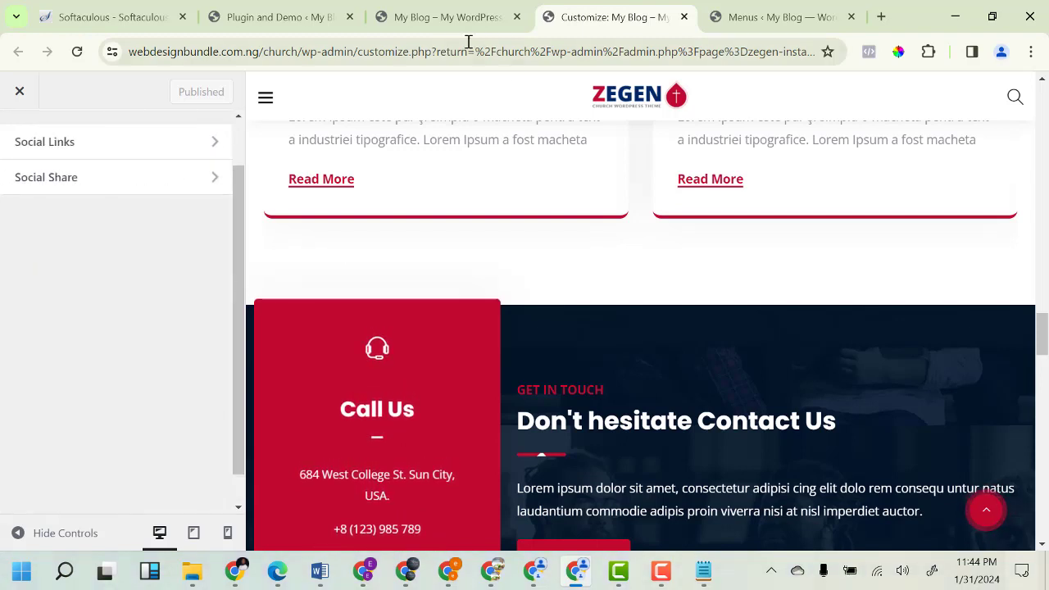
click(459, 17)
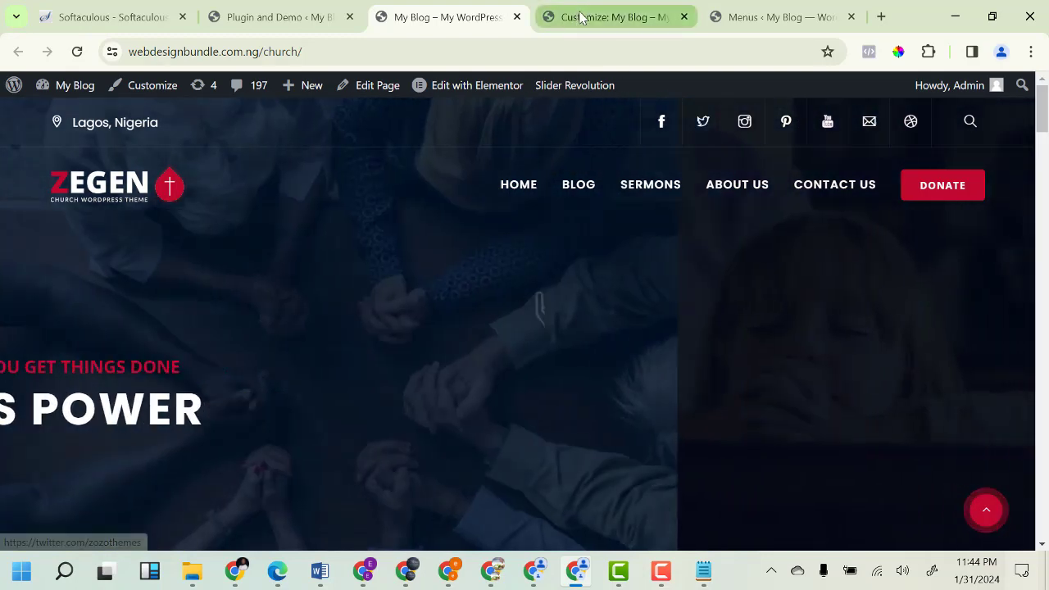
click(548, 16)
click(96, 213)
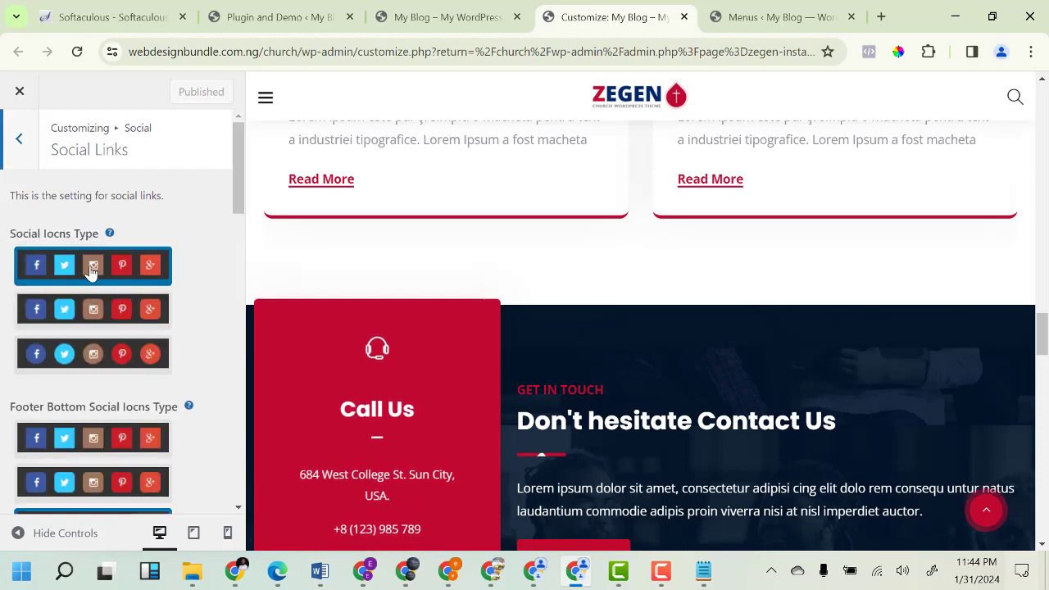
Clear the Dribbble social link URL.
scroll(89, 265, down, 3)
scroll(85, 244, down, 5)
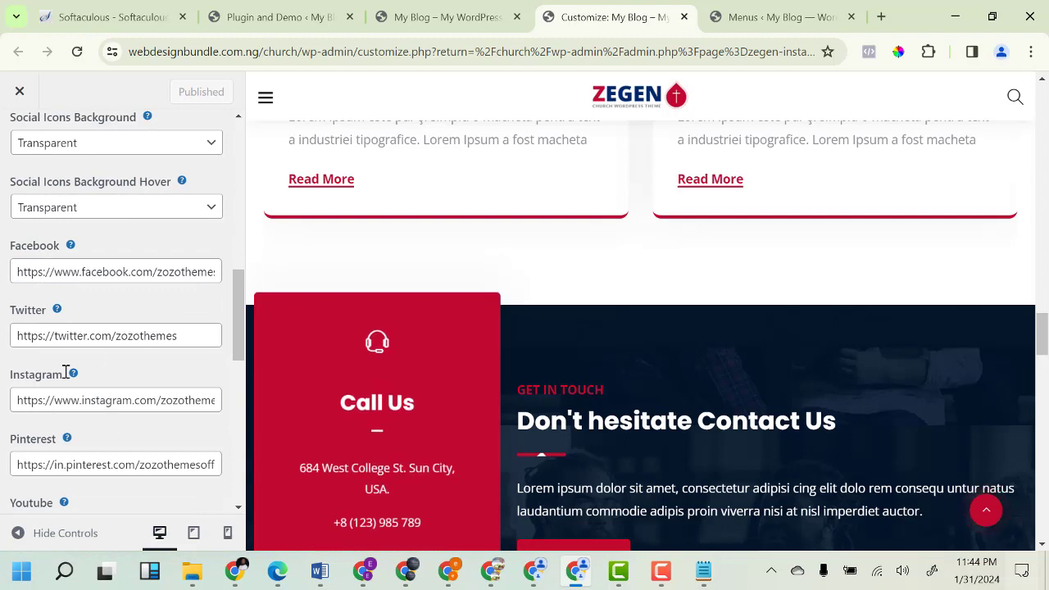
scroll(62, 453, down, 3)
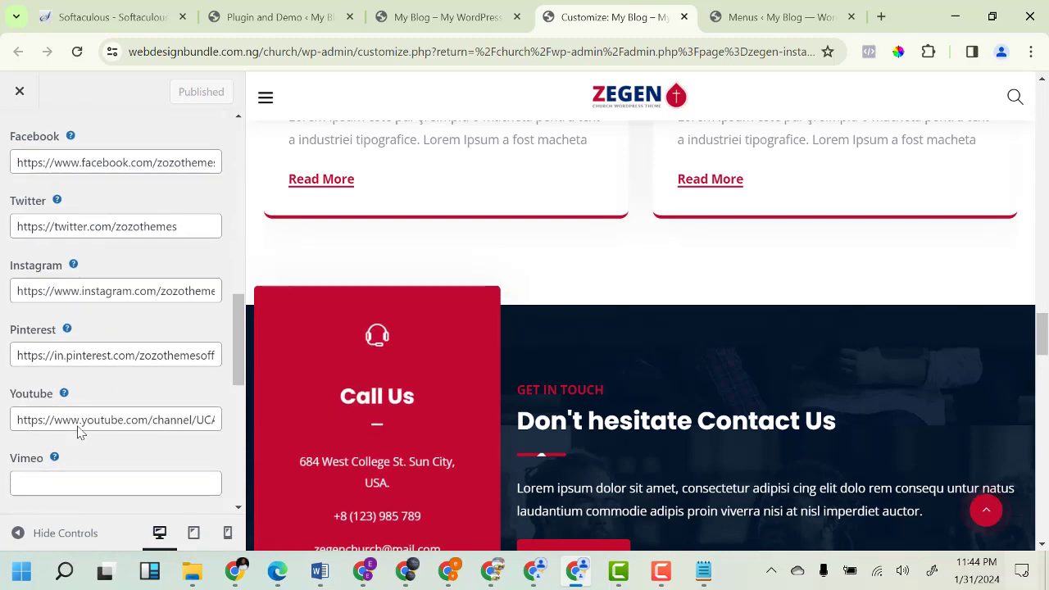
scroll(92, 414, down, 5)
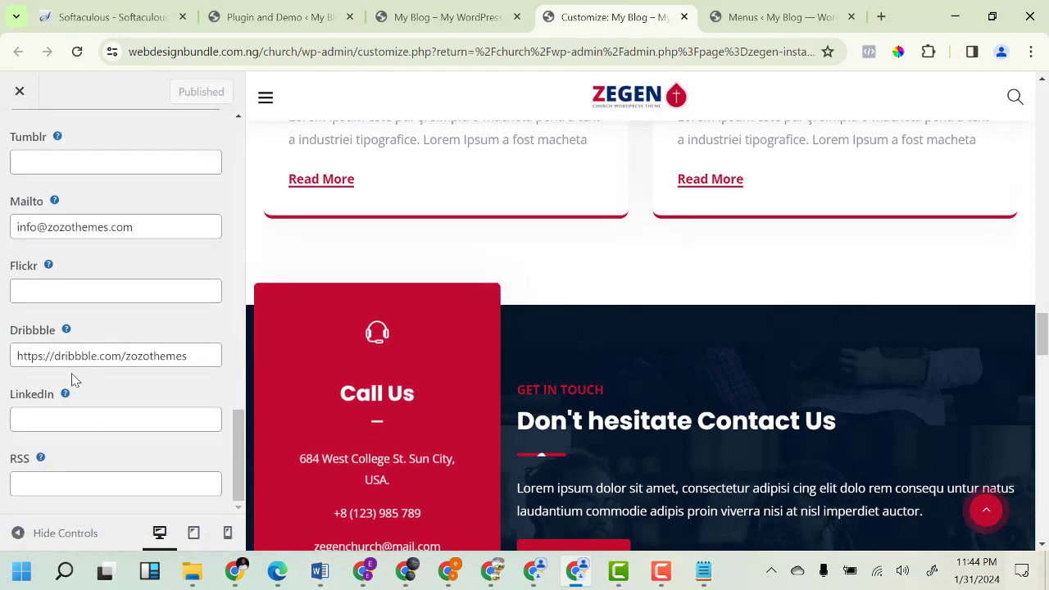
scroll(74, 382, up, 4)
scroll(90, 401, down, 4)
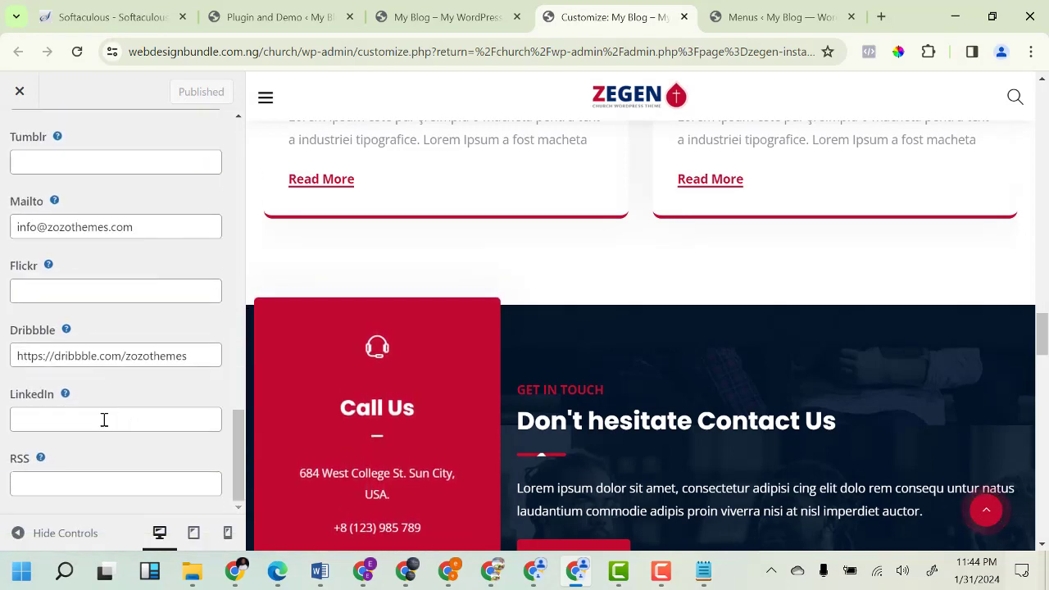
click(198, 359)
key(ctrl+a)
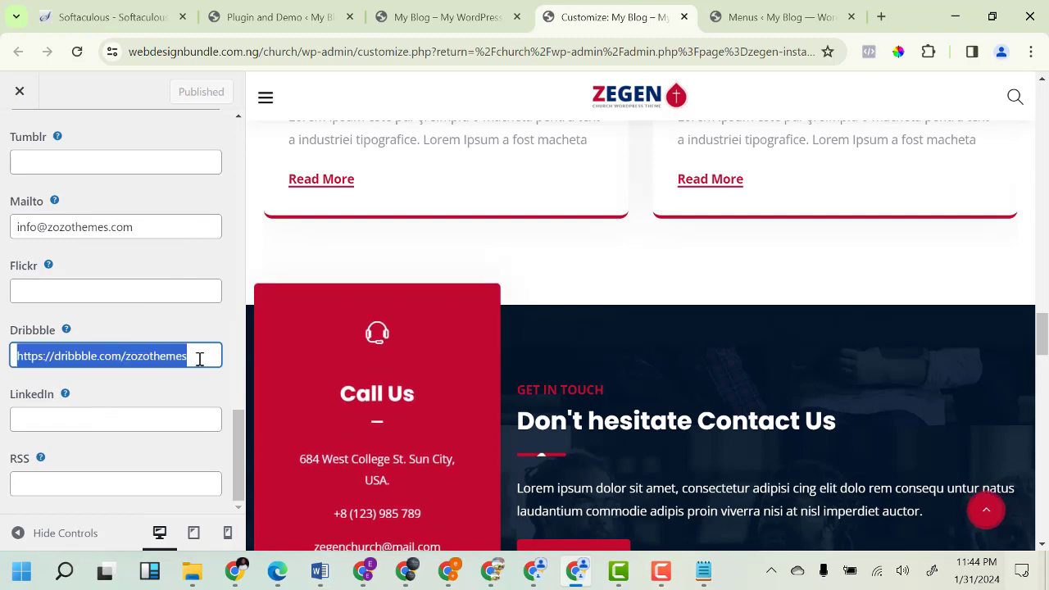
key(BackSpace)
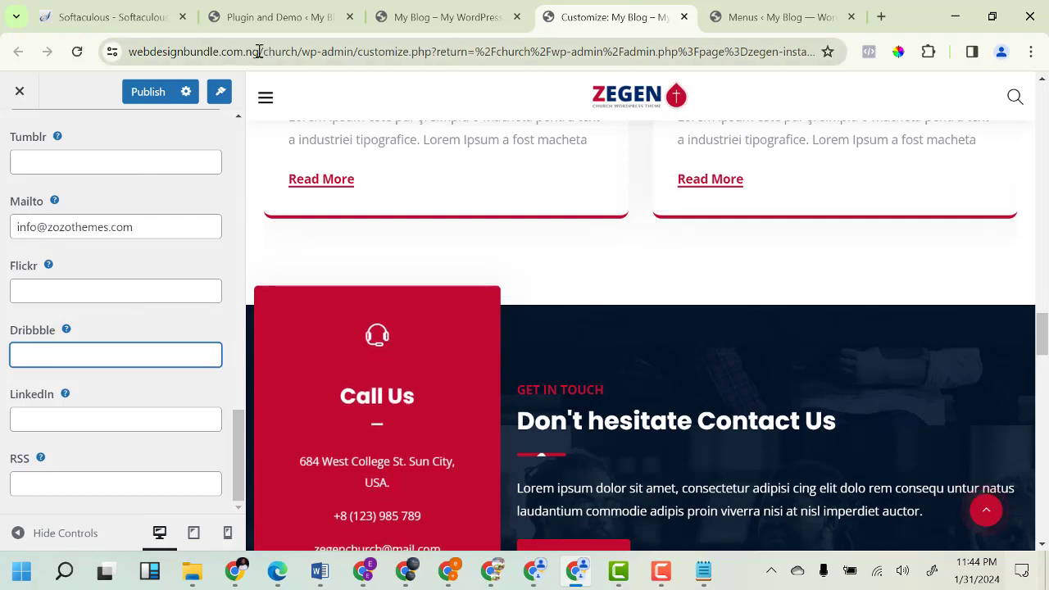
Replace the old domain in the Mailto link with the webdesignbundle.com.ng site domain.
drag(261, 50, 214, 50)
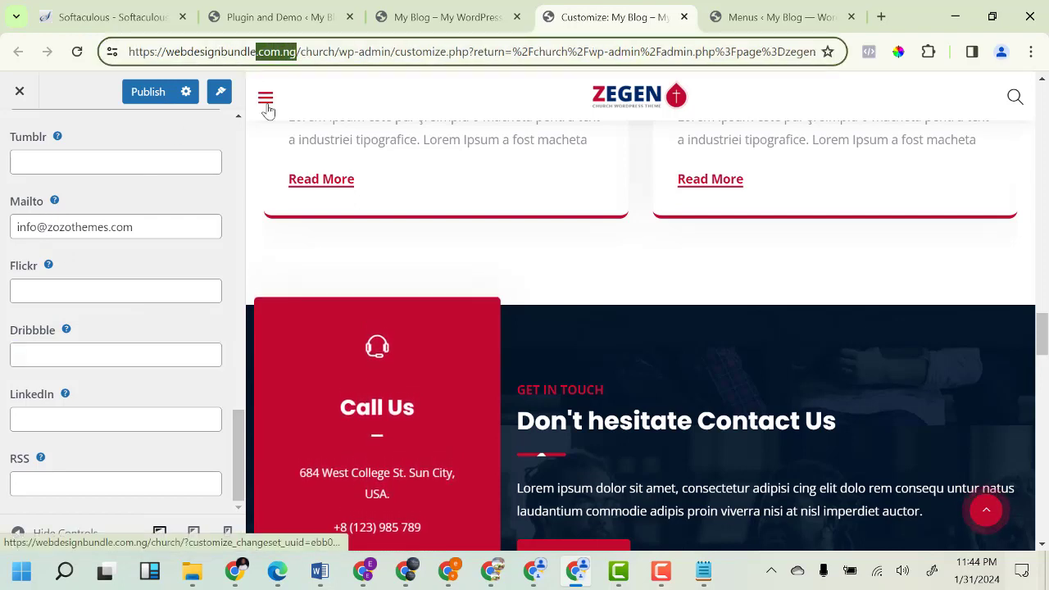
key(shift+Left)
key(shift+Left)
key(shift+Left)
key(shift+Left)
key(shift+Left)
key(shift+Left)
key(shift+Left)
key(shift+Left)
key(shift+Left)
key(shift+Left)
key(shift+Left)
key(shift+Left)
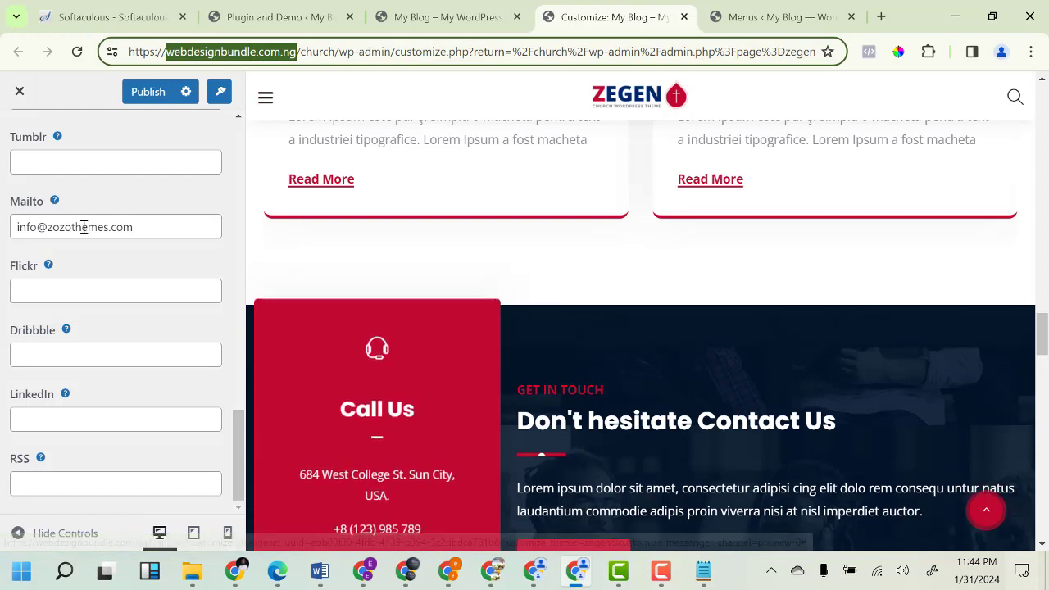
drag(48, 227, 188, 229)
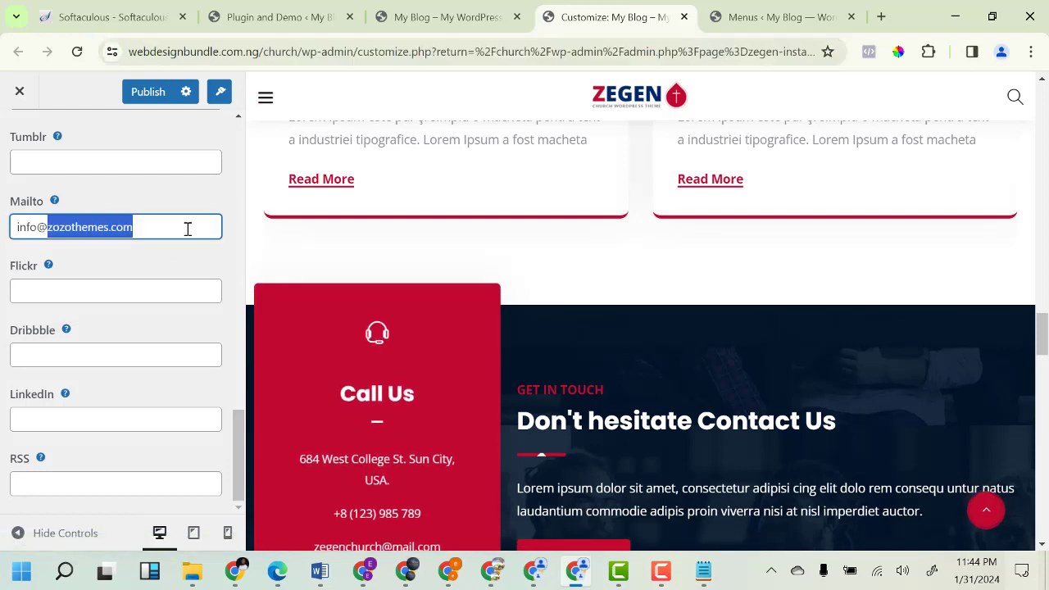
text(webdesignbundle.com.ng)
Clear the Pinterest social link URL.
scroll(104, 373, up, 4)
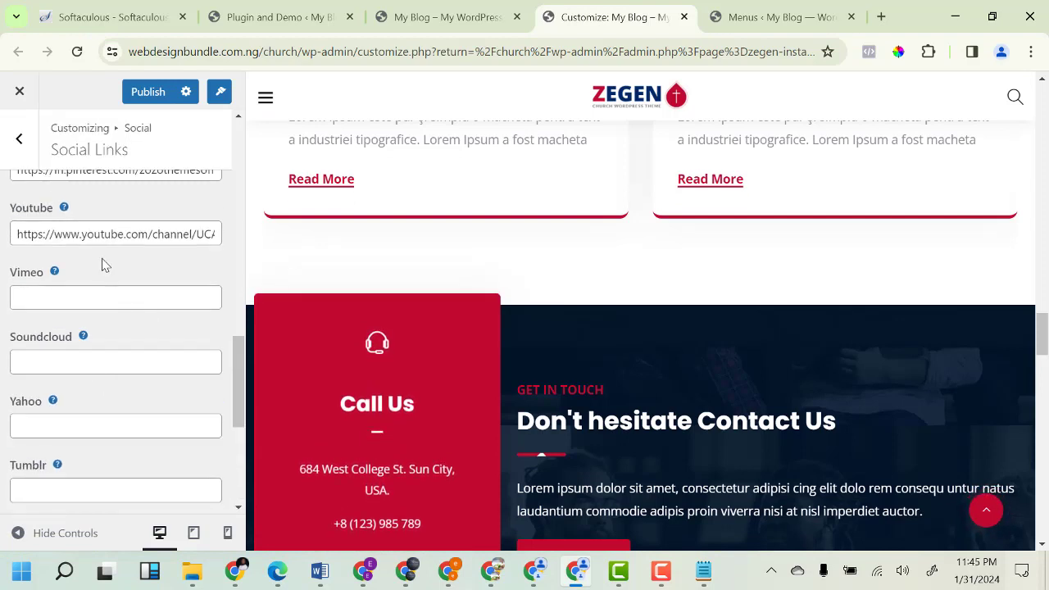
scroll(105, 295, up, 3)
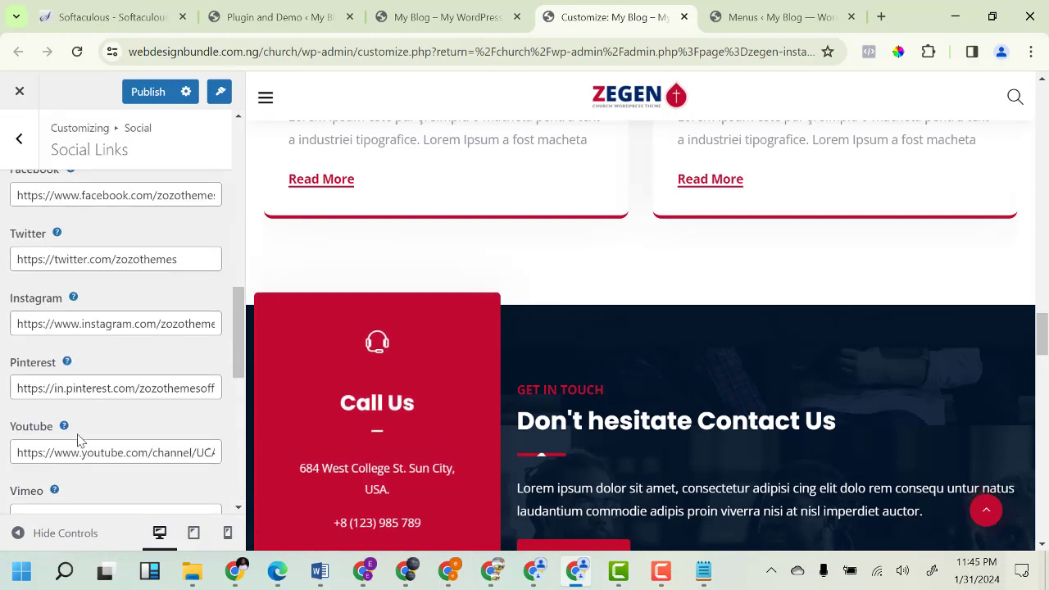
click(82, 385)
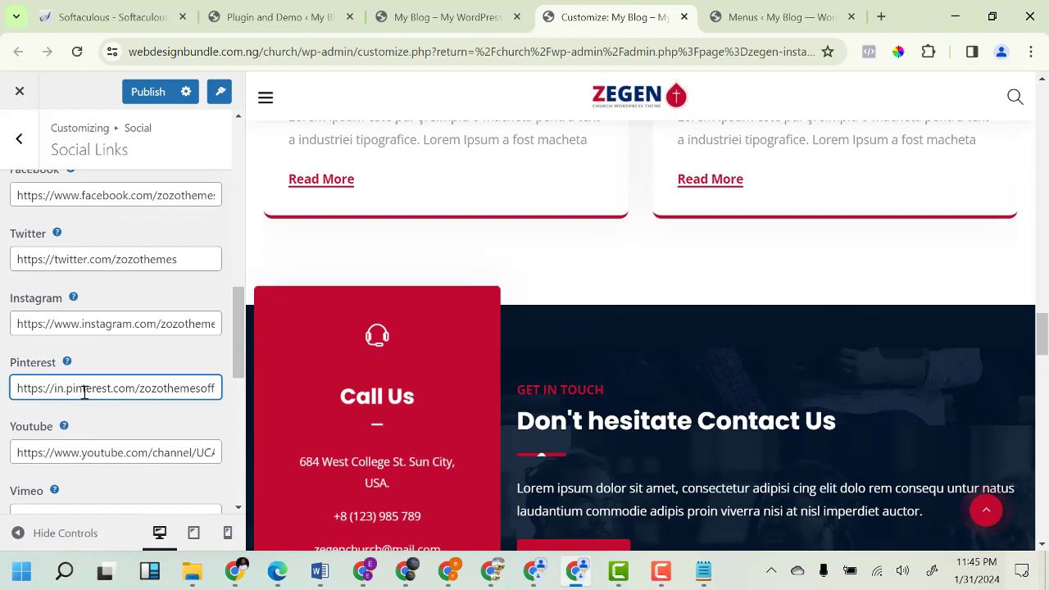
key(ctrl+a)
key(BackSpace)
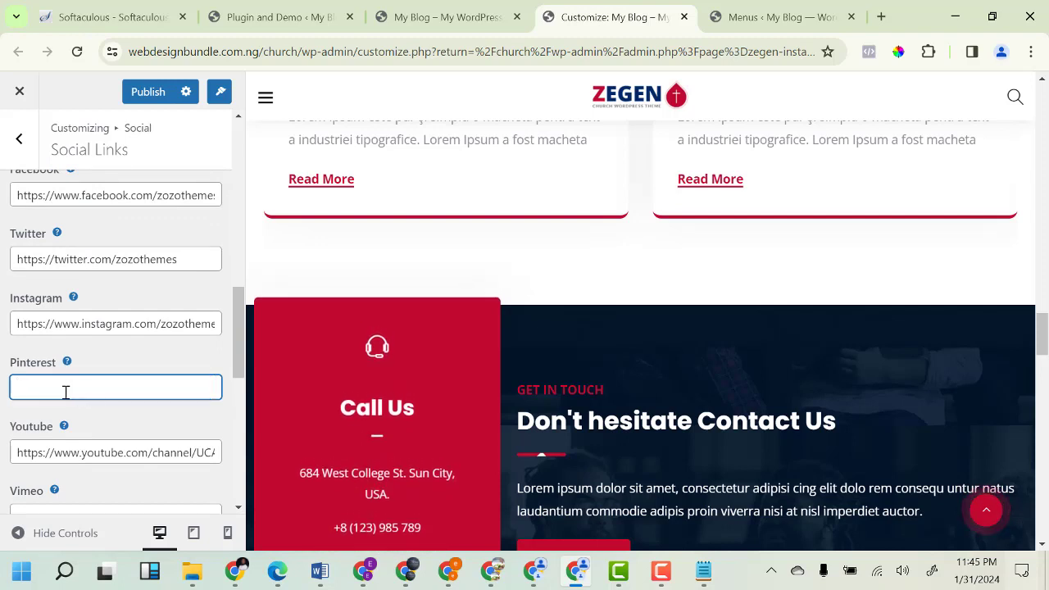
Compare against the live site, then publish the social link changes.
click(446, 17)
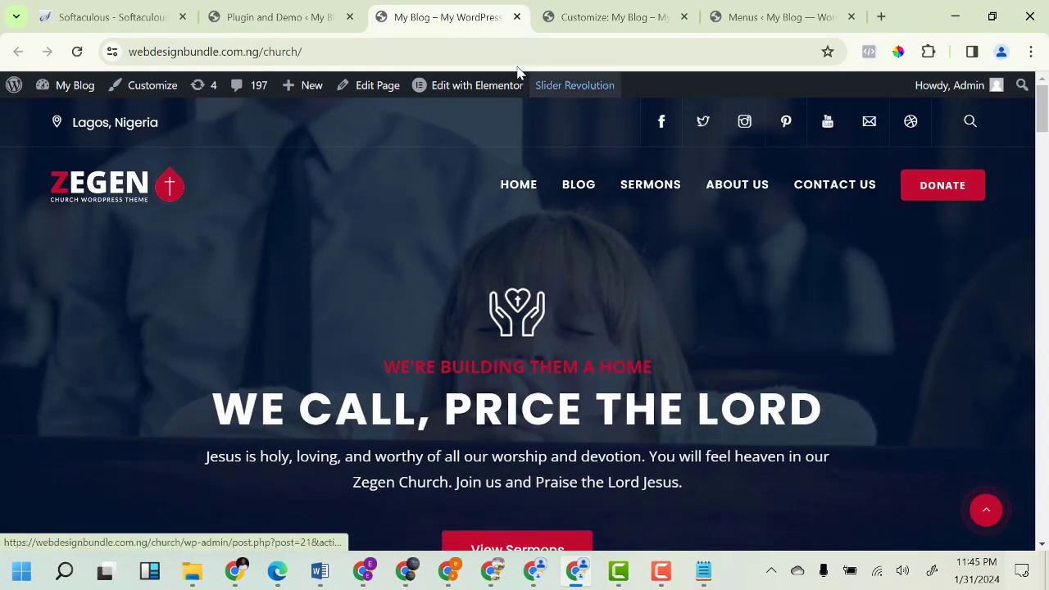
click(611, 17)
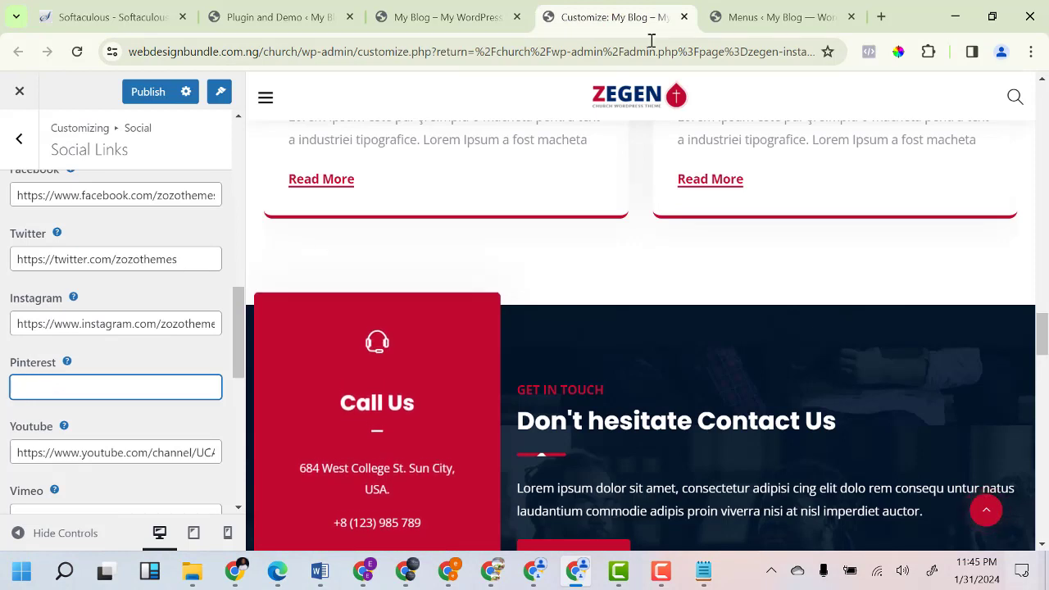
click(489, 22)
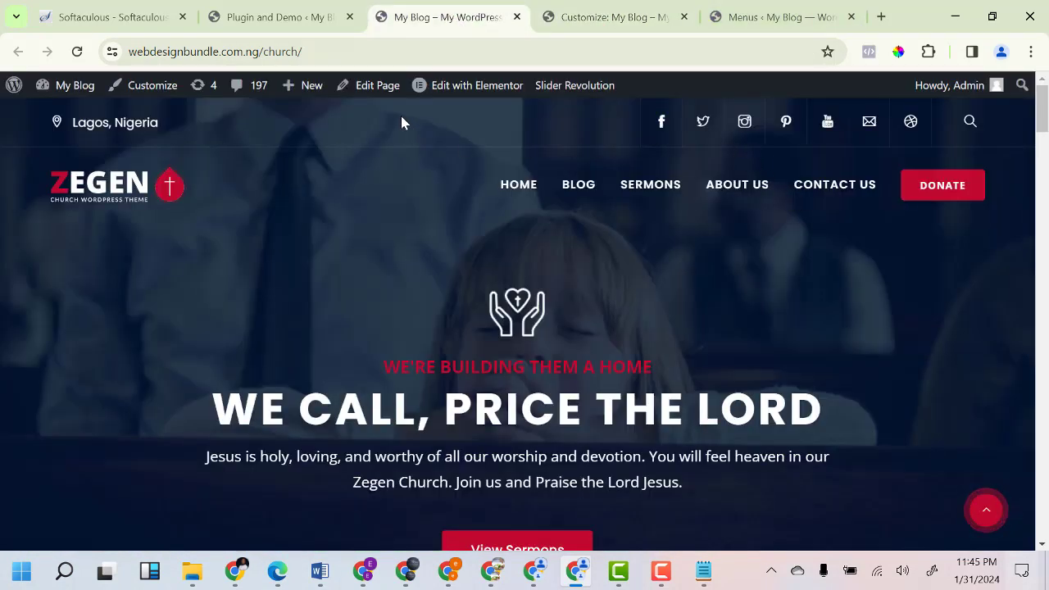
click(571, 20)
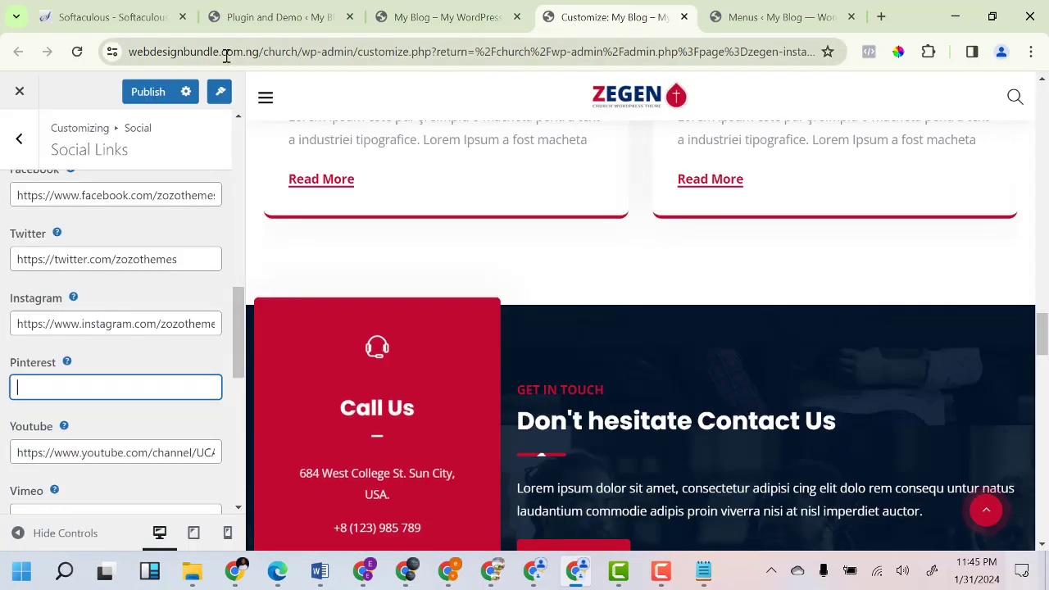
click(142, 95)
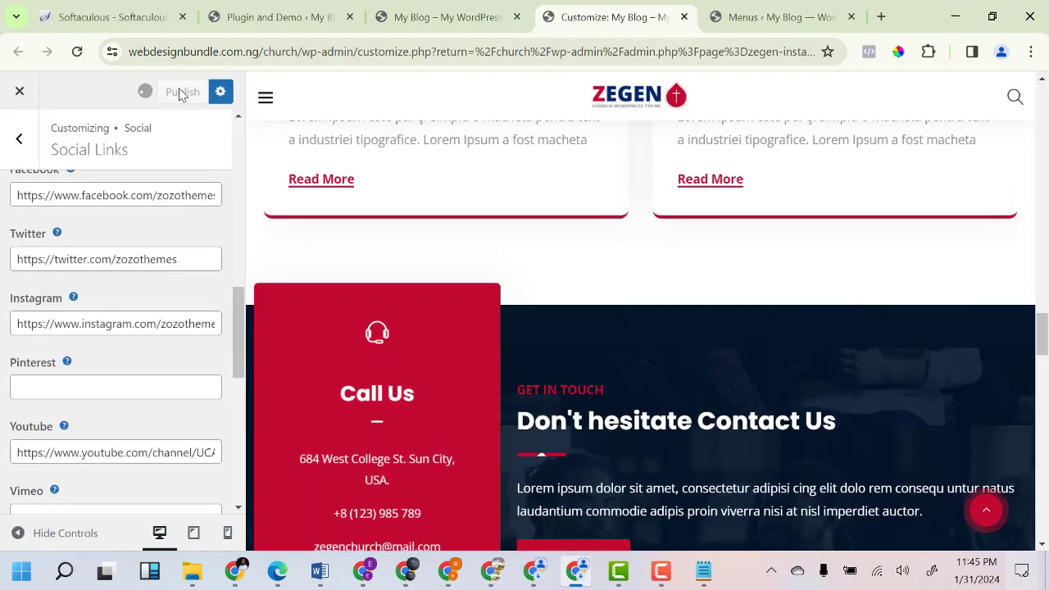
click(481, 16)
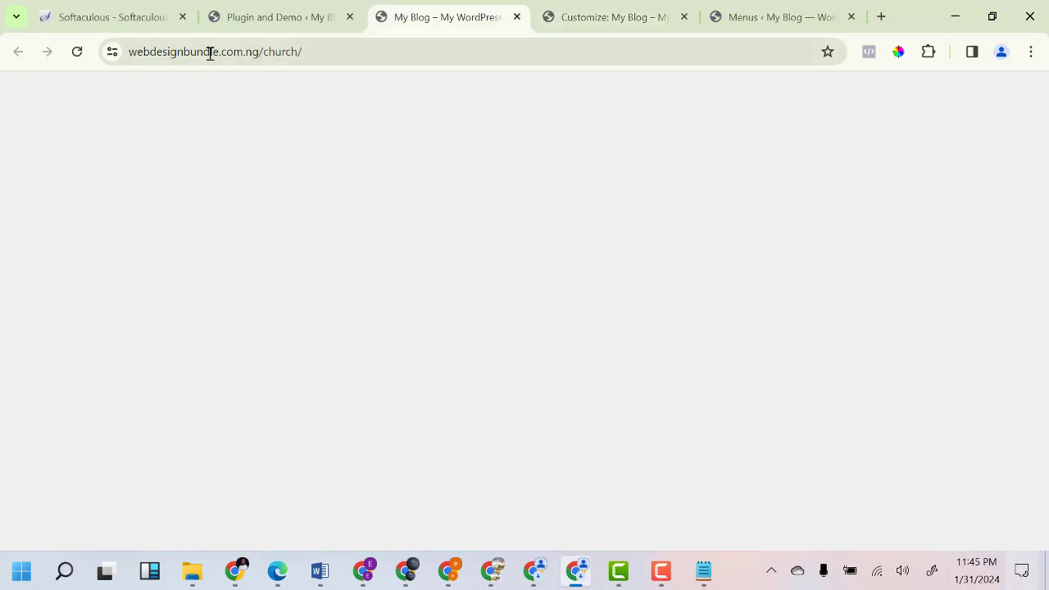
Reload the live homepage to confirm only Facebook, Twitter, Instagram, YouTube and mail icons remain.
click(76, 51)
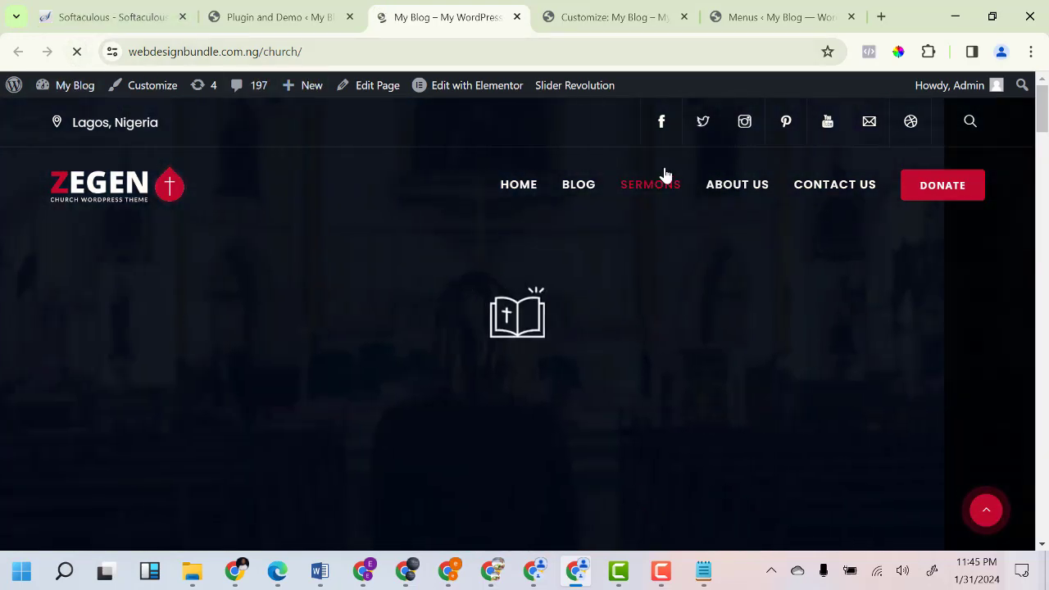
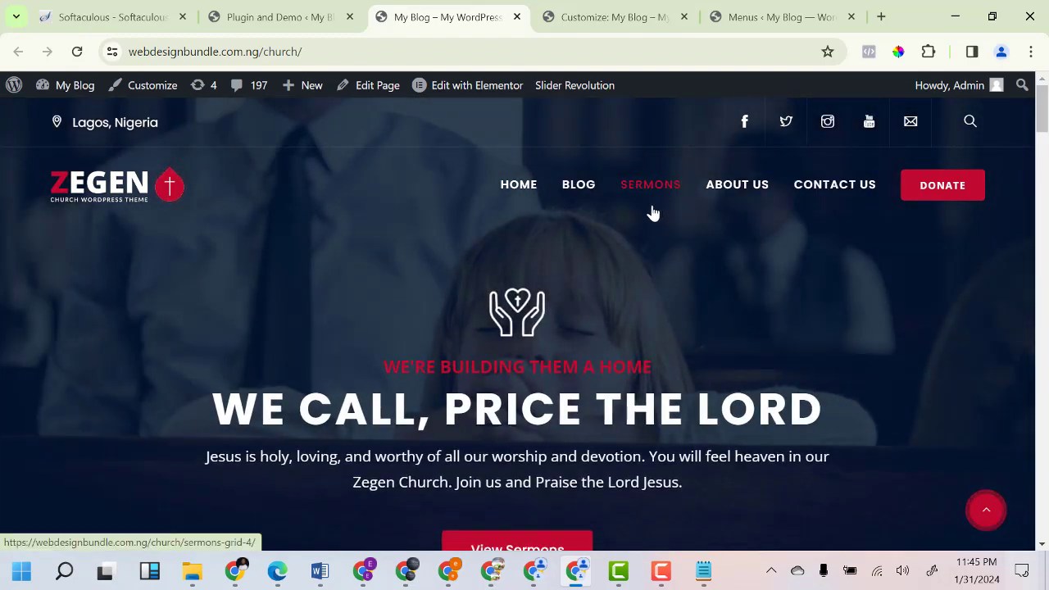
From the Plugin and Demo admin page, open Sermon > Sermon to list the 8 demo sermons.
click(271, 17)
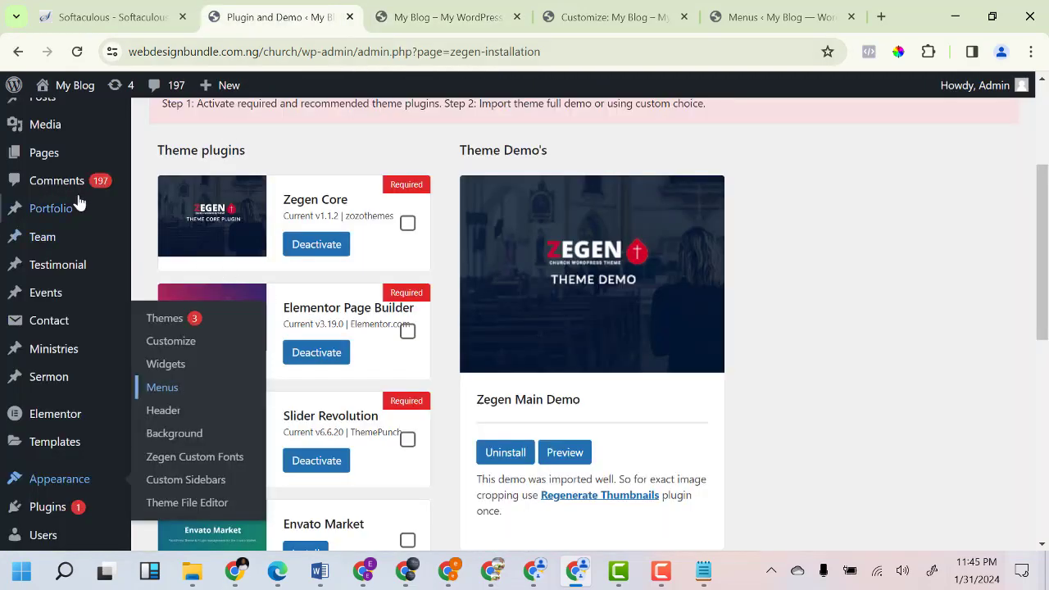
mouse_move(51, 392)
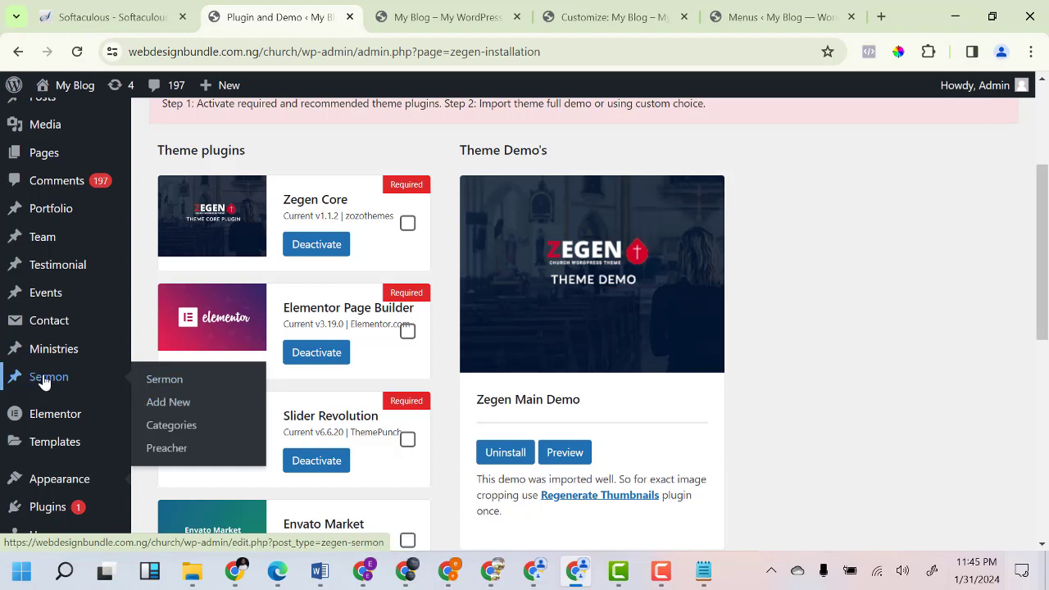
mouse_move(45, 359)
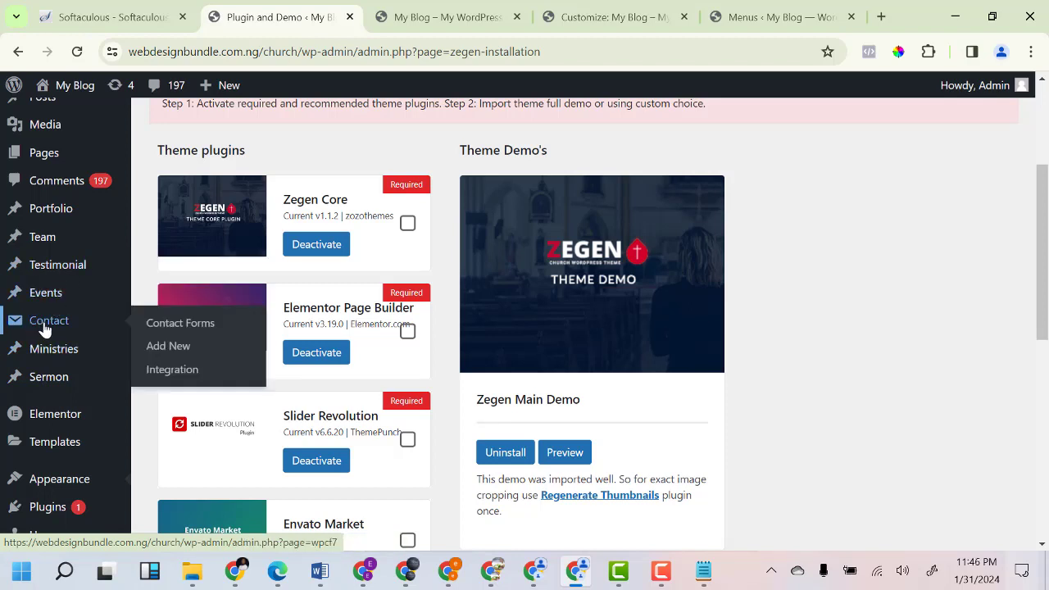
mouse_move(56, 303)
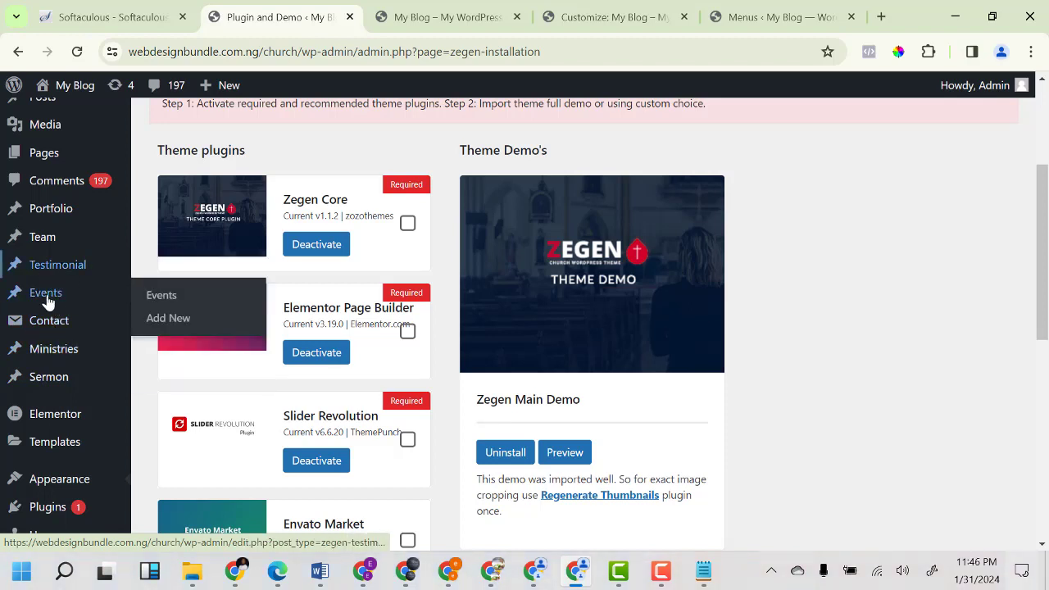
mouse_move(58, 338)
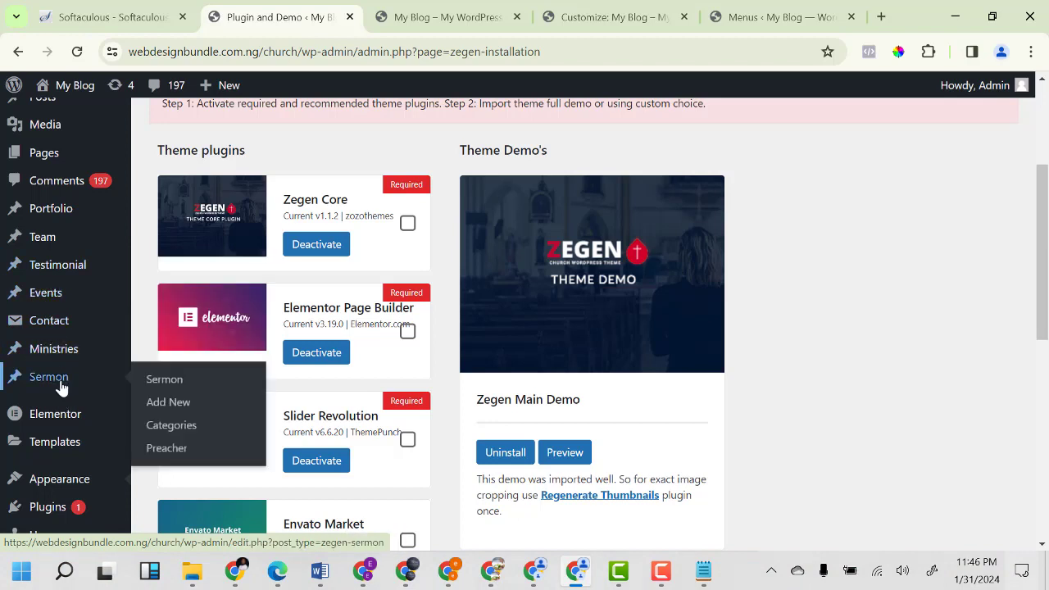
click(157, 387)
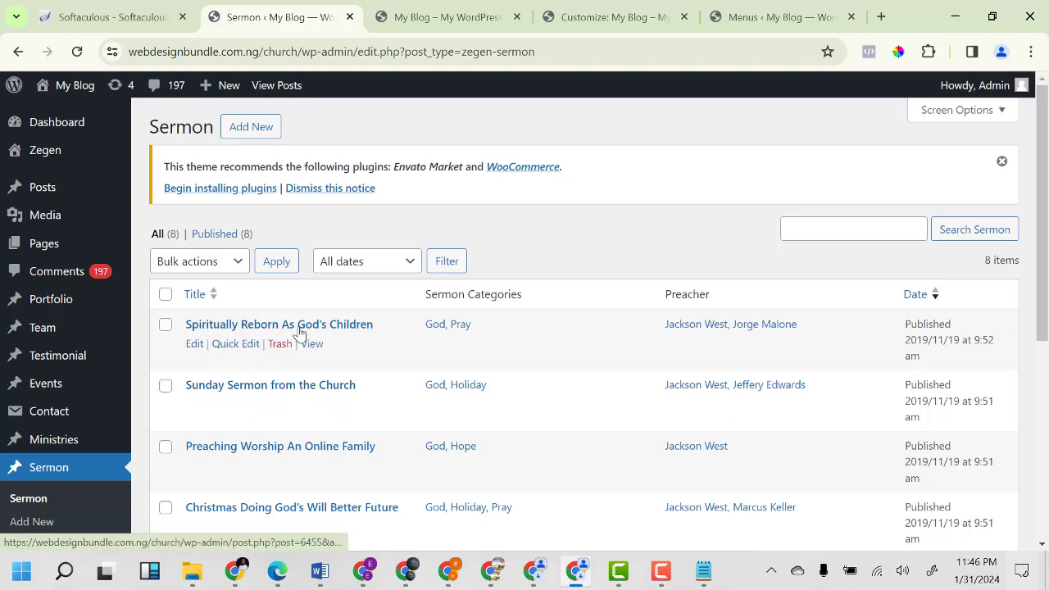
Edit 'Spiritually Reborn As God's Children' and review its God and Pray categories and preachers.
click(196, 345)
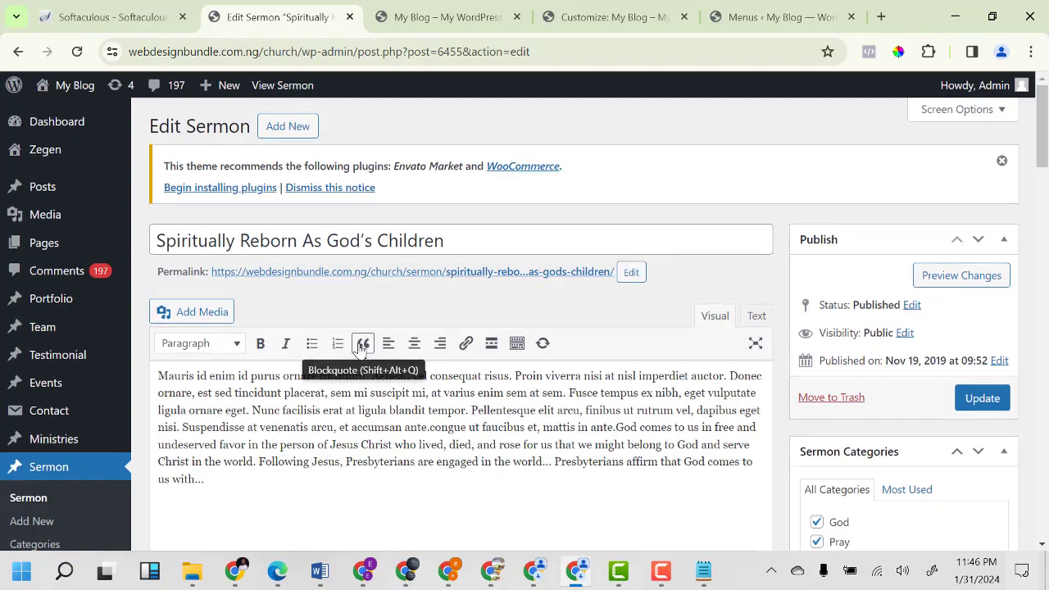
scroll(358, 348, down, 2)
scroll(358, 343, down, 10)
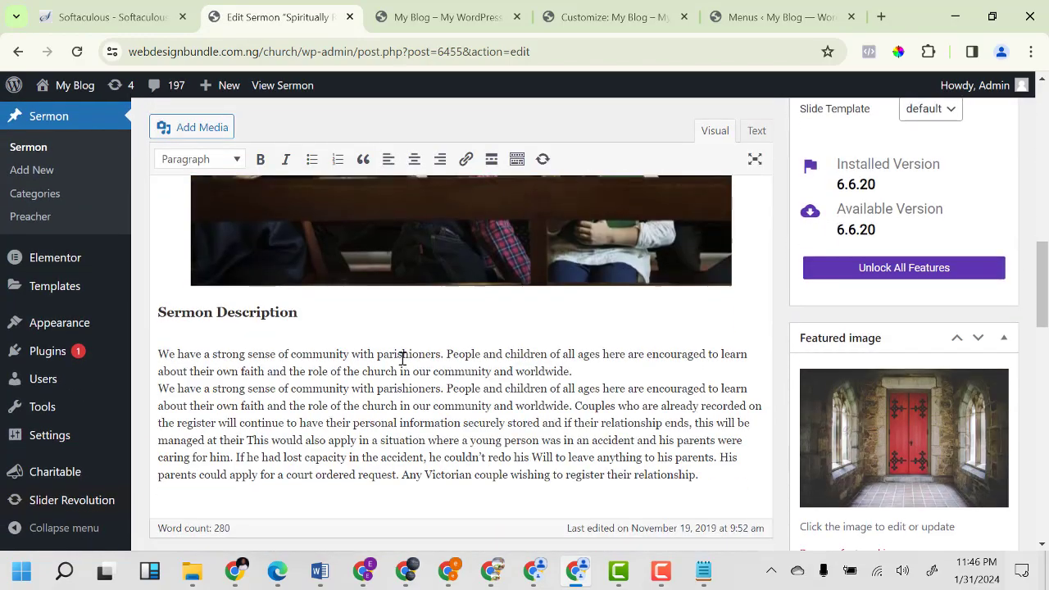
scroll(403, 365, down, 5)
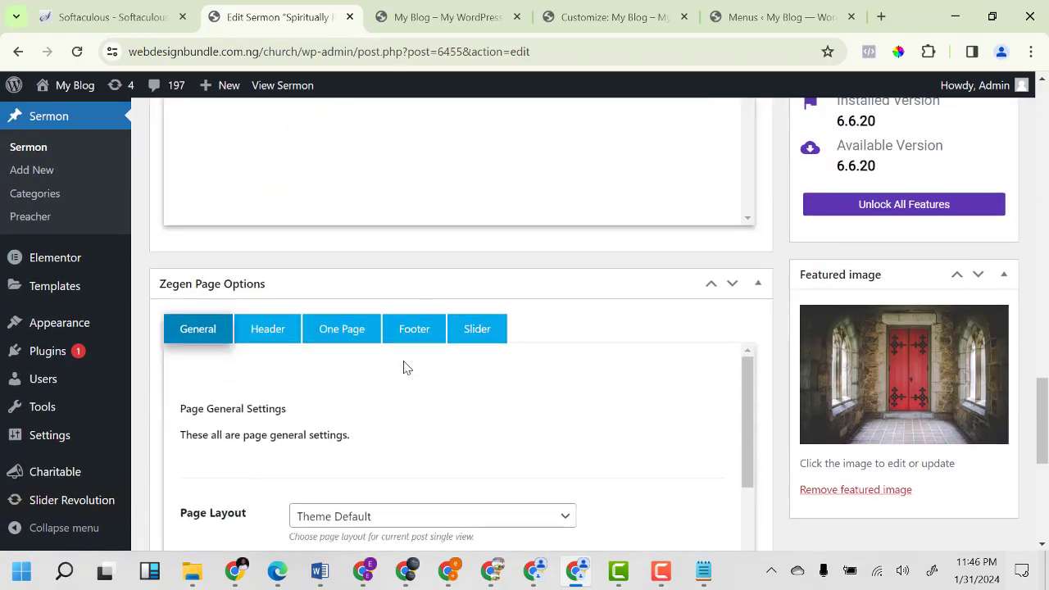
scroll(405, 368, down, 3)
scroll(606, 388, down, 4)
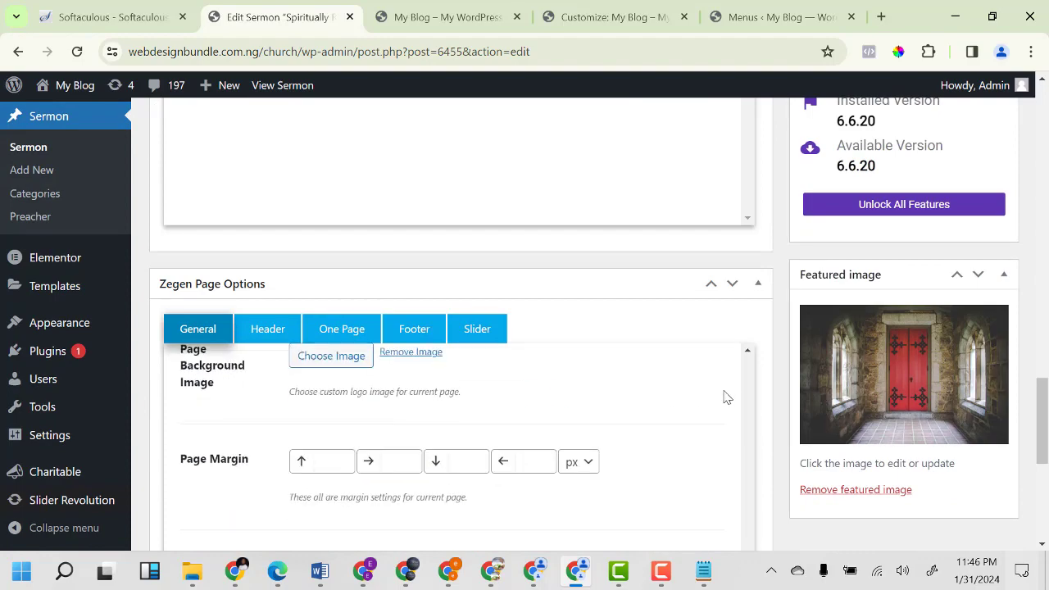
scroll(733, 400, down, 6)
scroll(742, 397, up, 15)
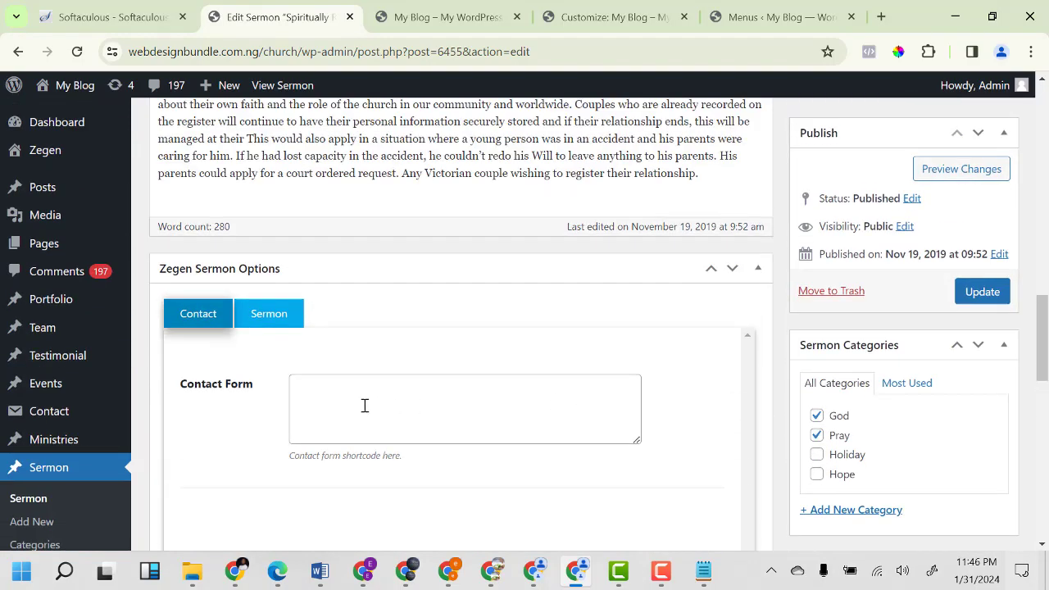
scroll(307, 380, up, 5)
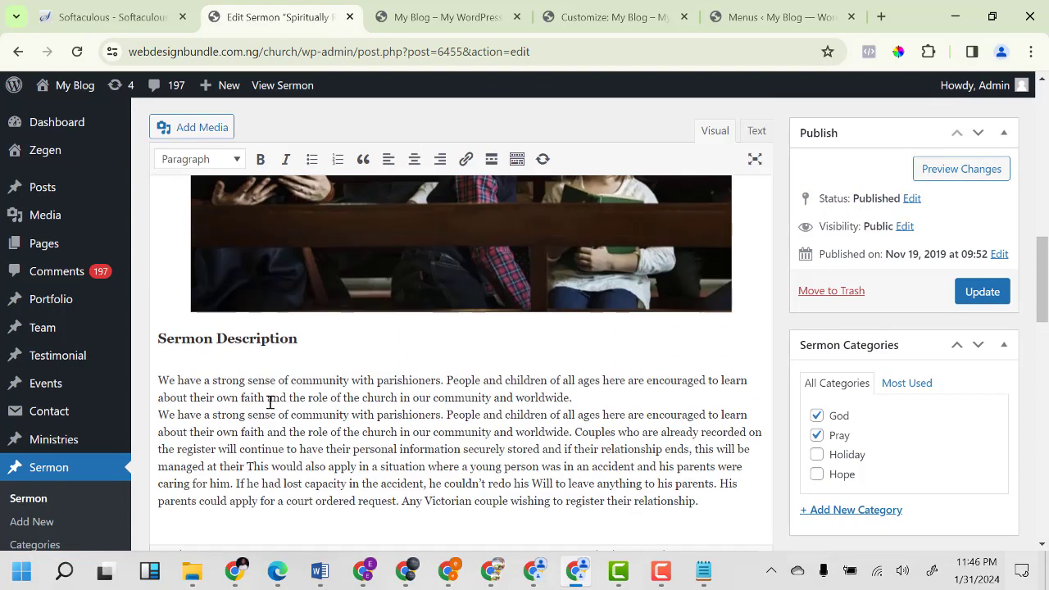
scroll(314, 387, up, 4)
scroll(314, 387, up, 8)
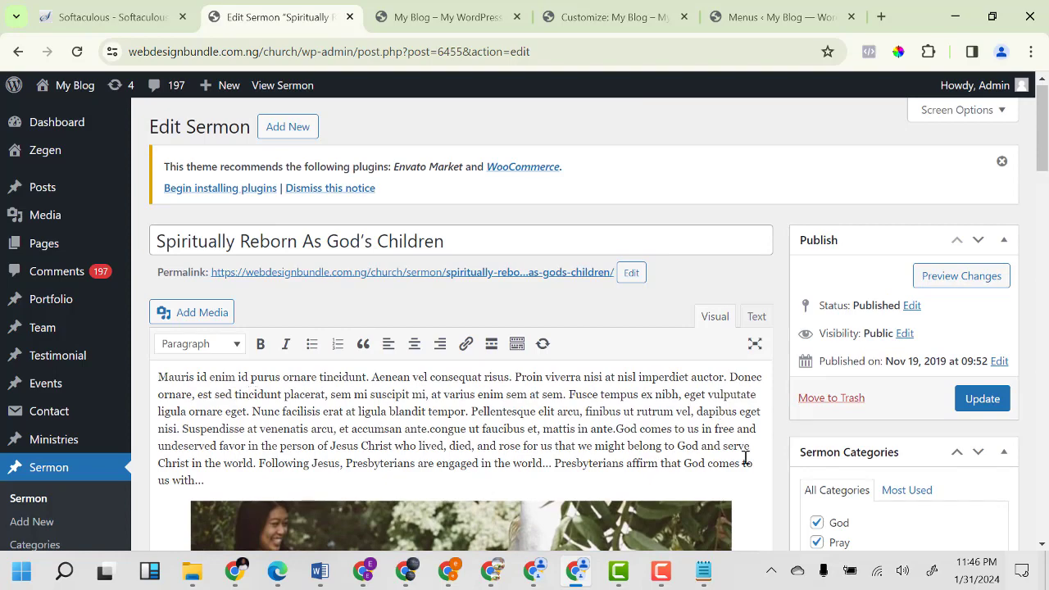
scroll(31, 541, down, 3)
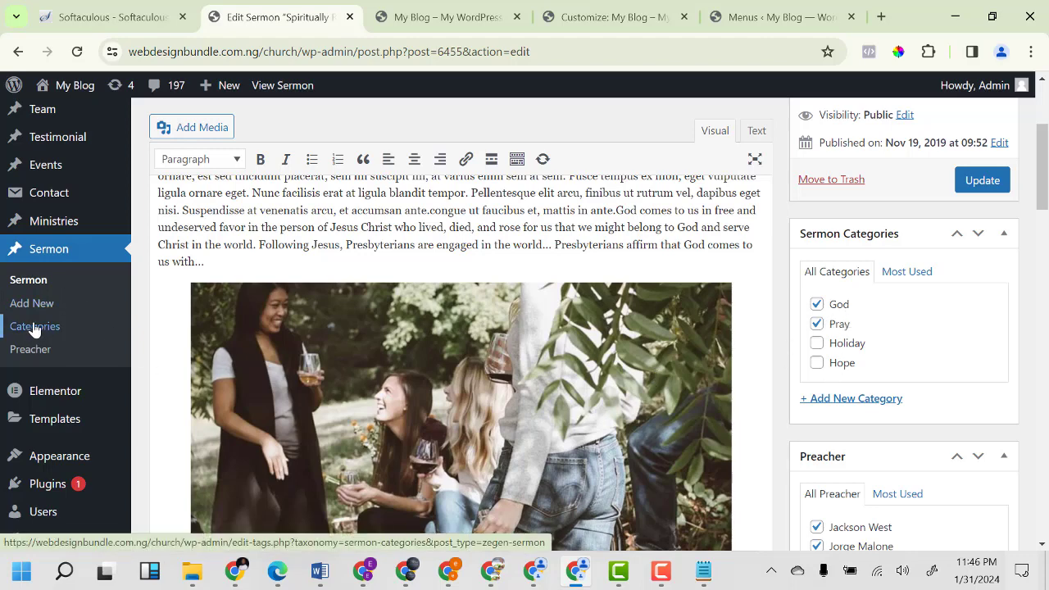
Add a new sermon category named Faith.
click(851, 400)
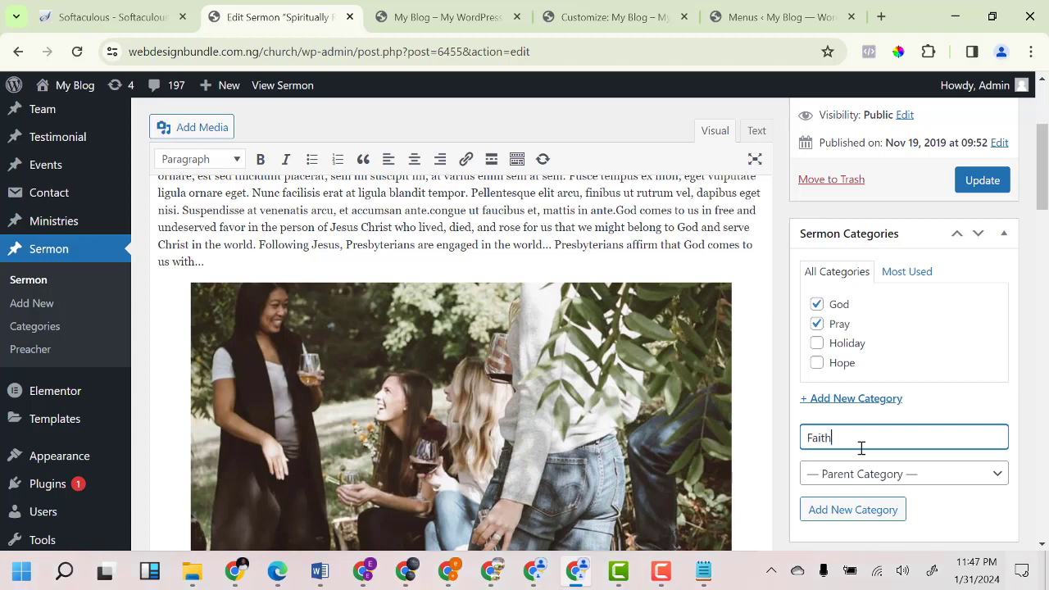
click(849, 516)
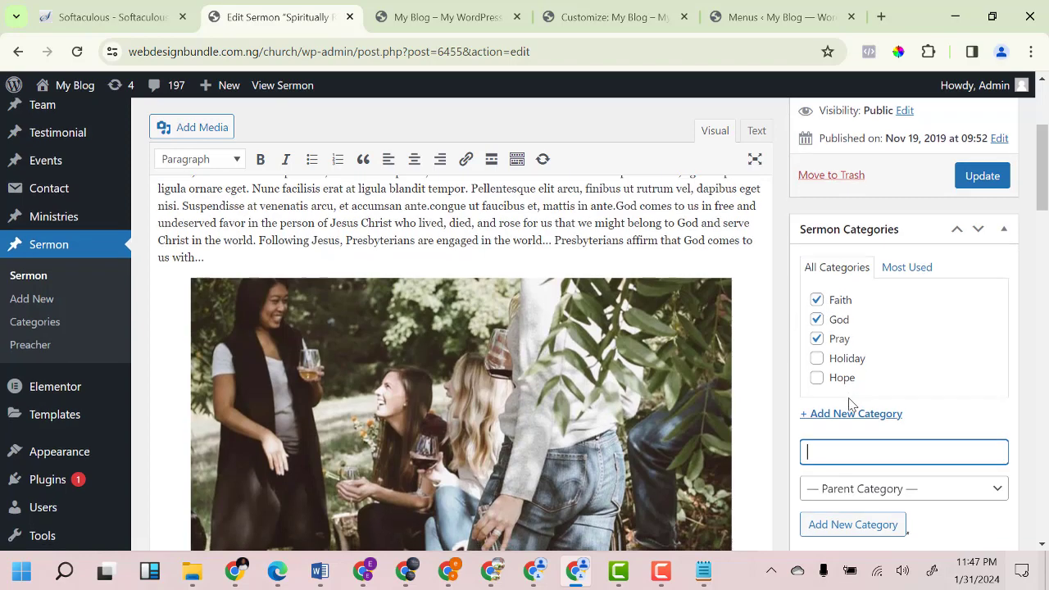
scroll(849, 427, down, 3)
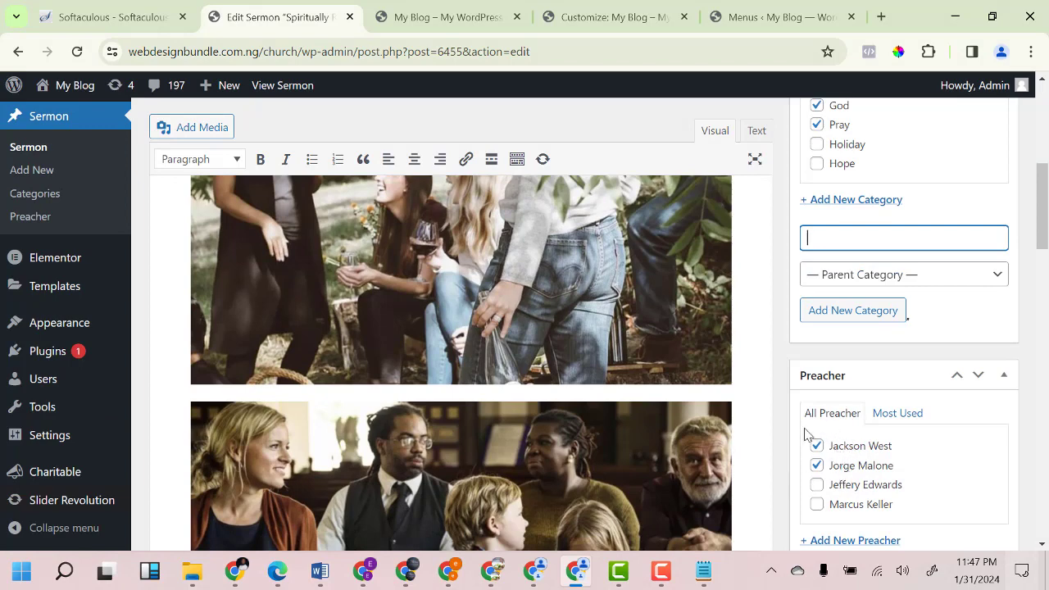
scroll(918, 508, down, 2)
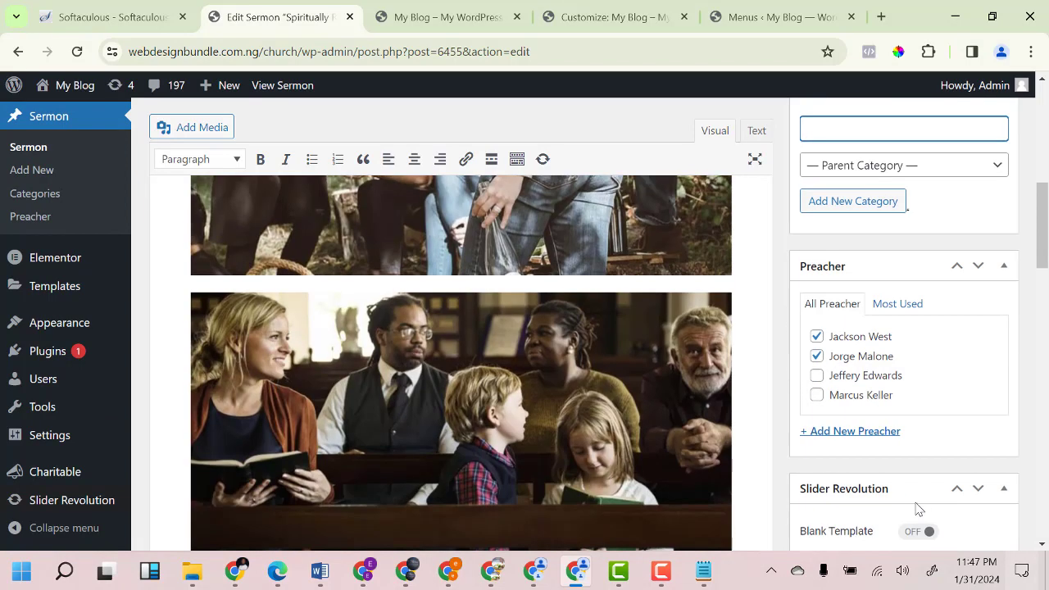
Create a new preacher and make it the sermon's only preacher, unticking the two originals.
click(824, 435)
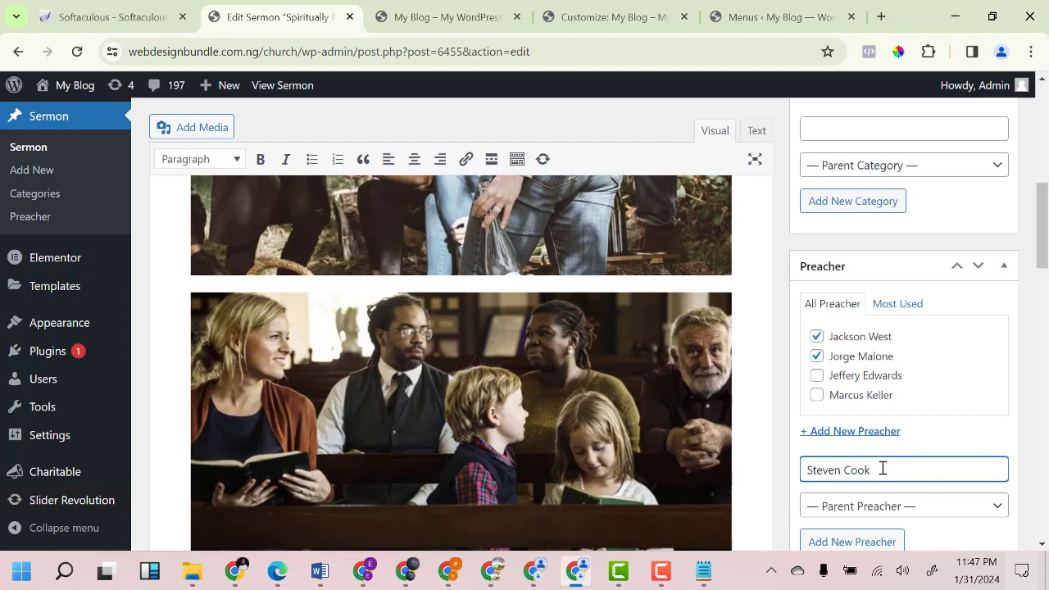
scroll(881, 466, down, 3)
click(834, 333)
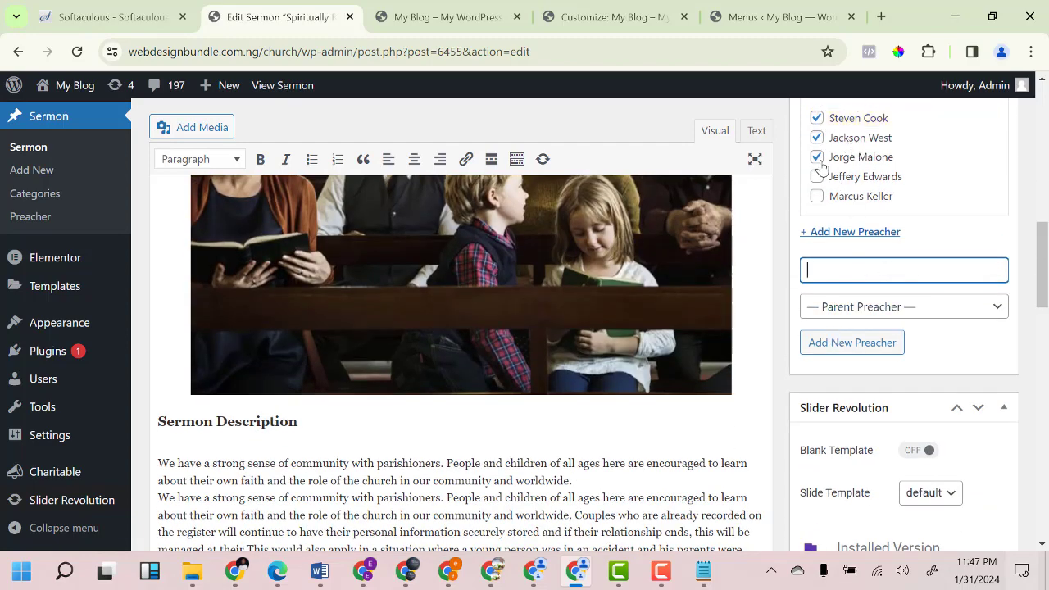
click(817, 156)
click(816, 138)
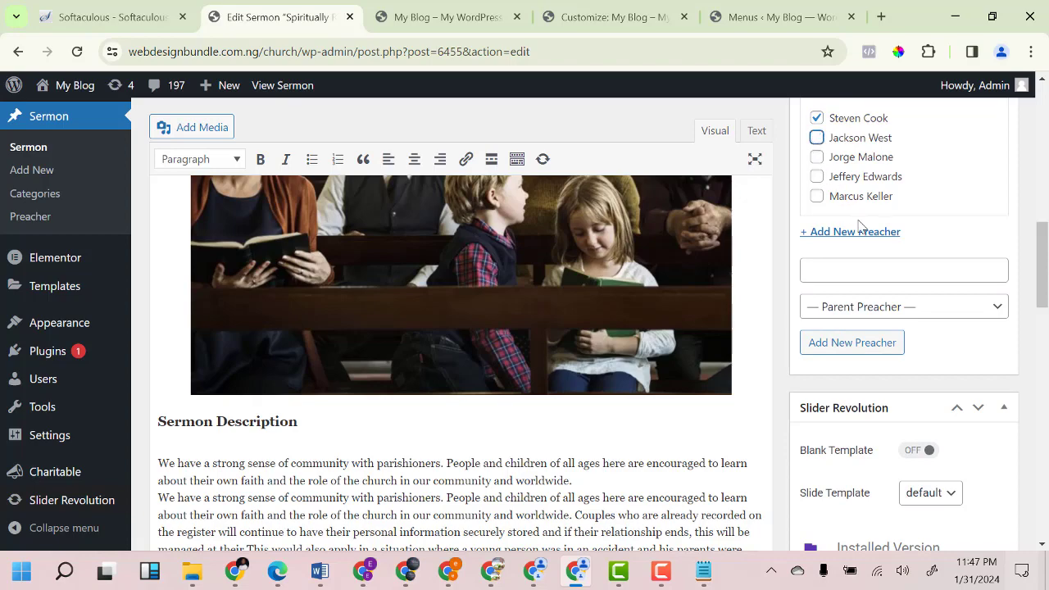
scroll(909, 371, down, 4)
scroll(908, 371, down, 1)
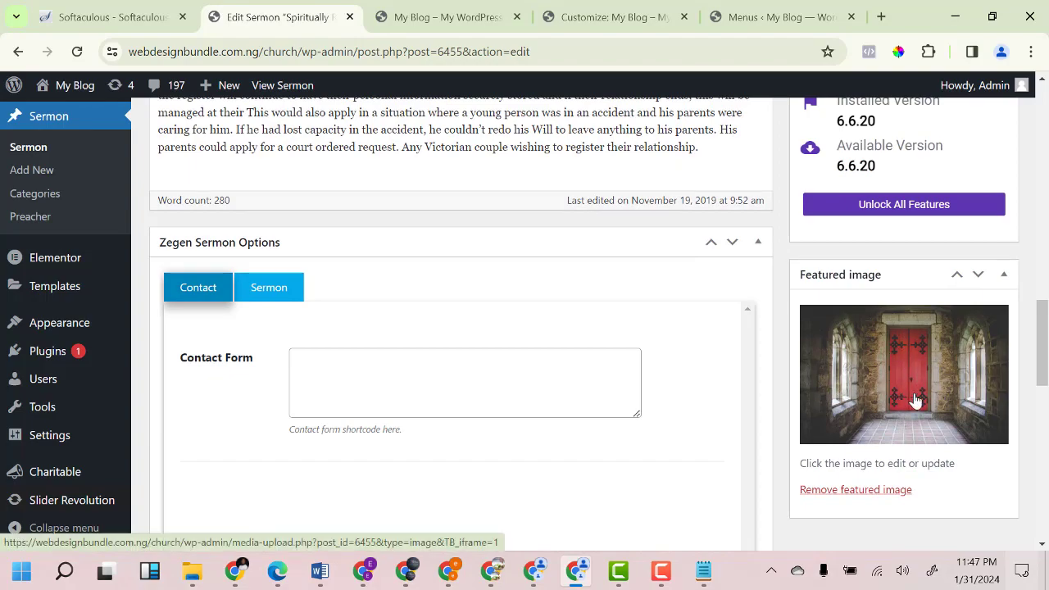
scroll(891, 373, up, 1)
scroll(891, 373, up, 8)
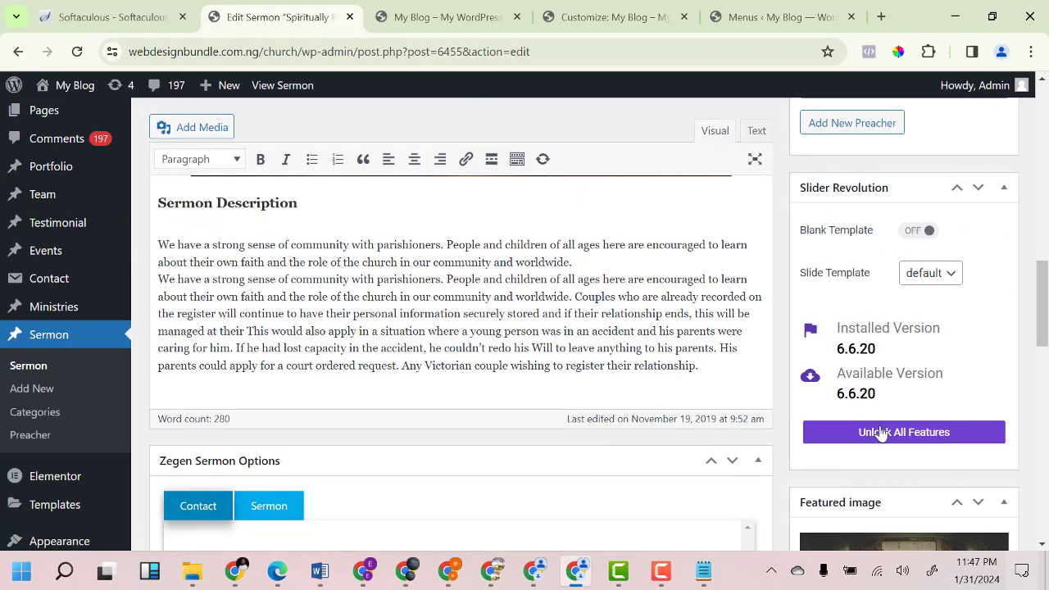
scroll(382, 391, up, 3)
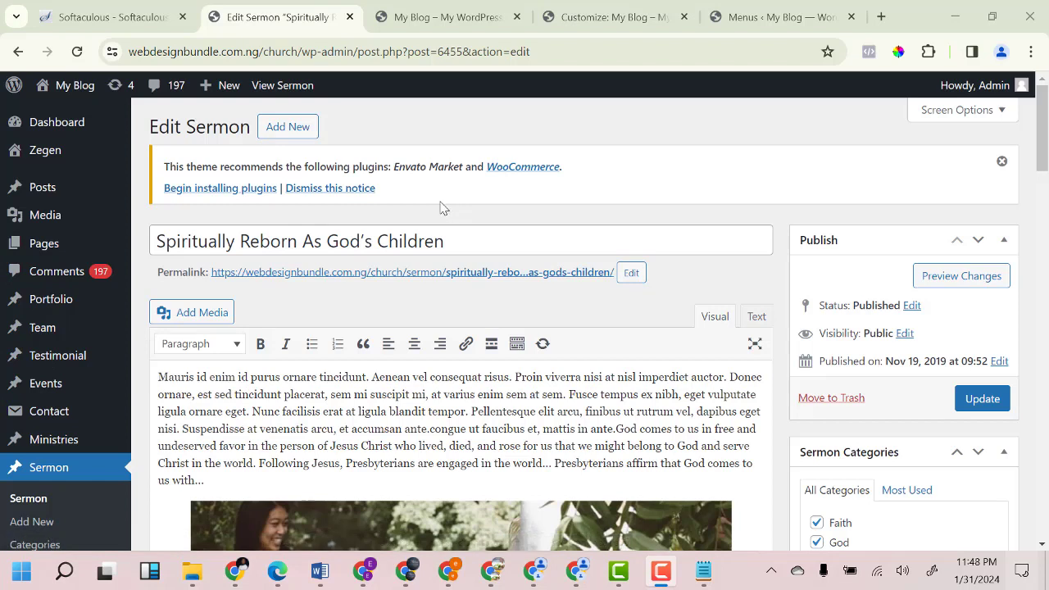
mouse_move(49, 440)
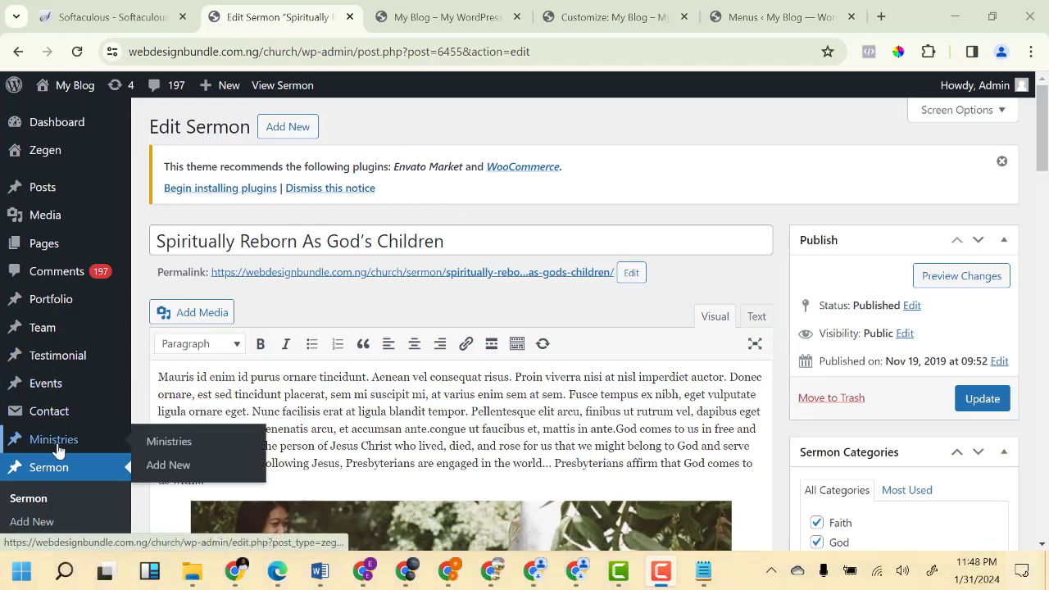
click(172, 442)
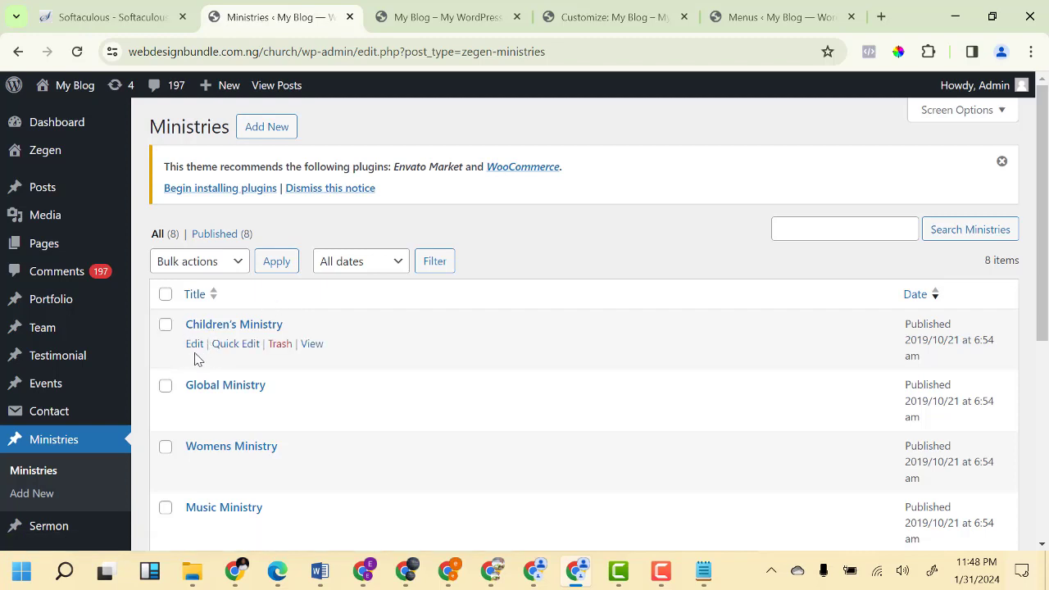
click(194, 345)
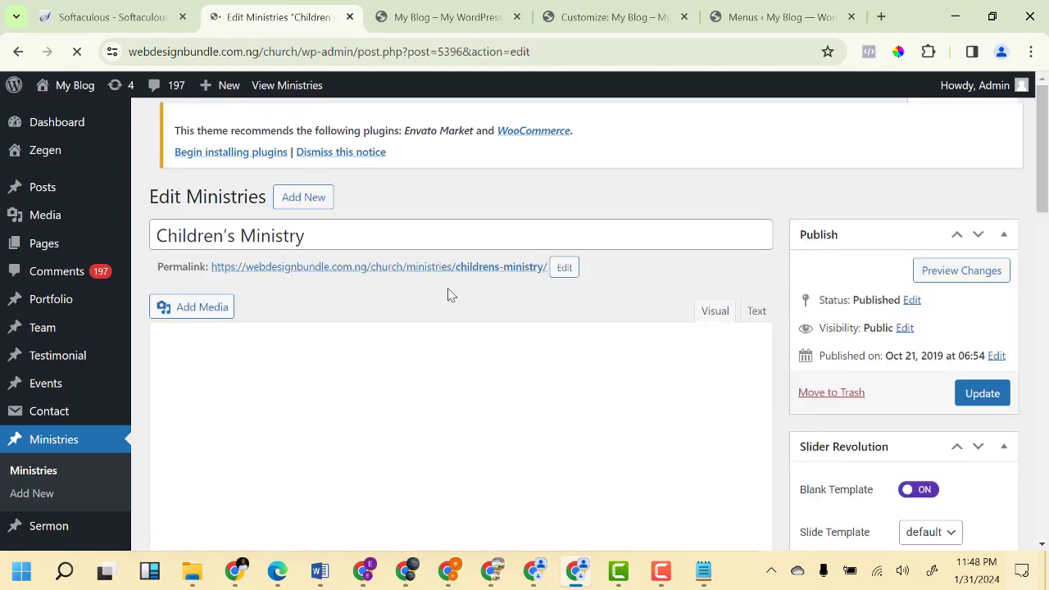
scroll(431, 328, down, 7)
scroll(496, 336, up, 3)
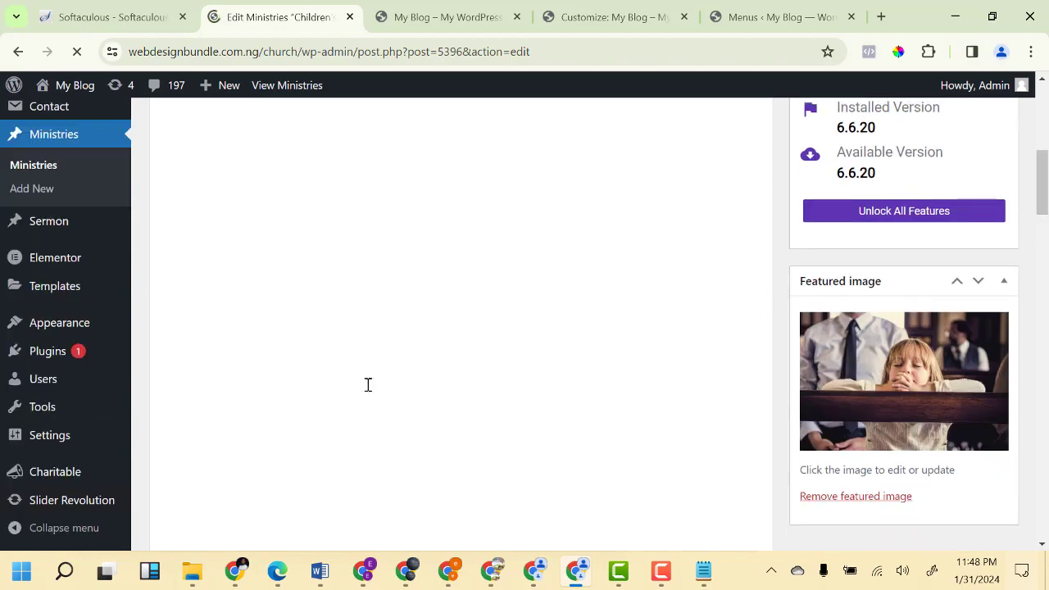
scroll(227, 397, up, 3)
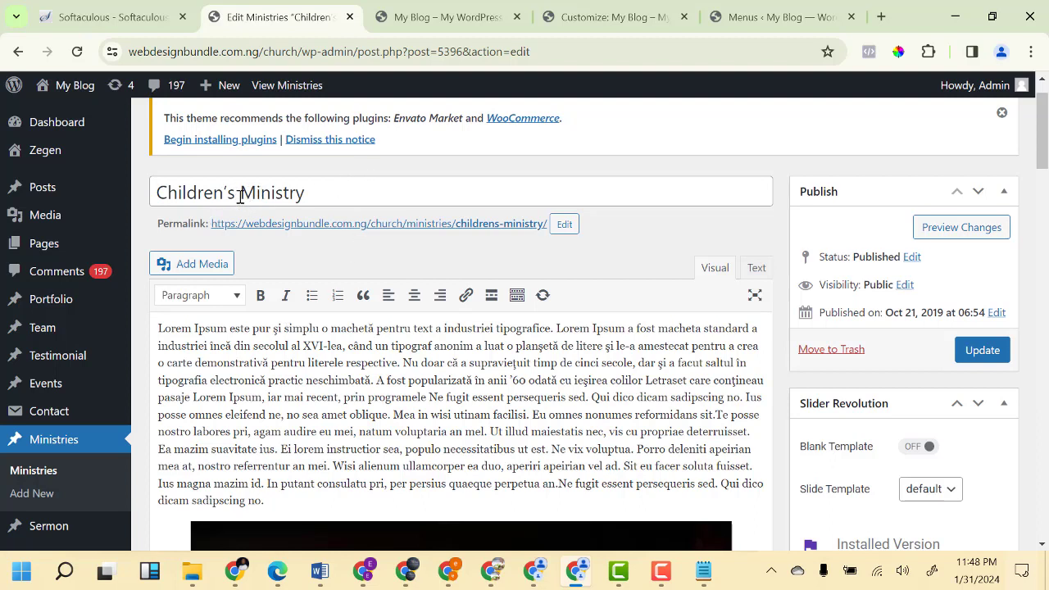
scroll(346, 343, down, 15)
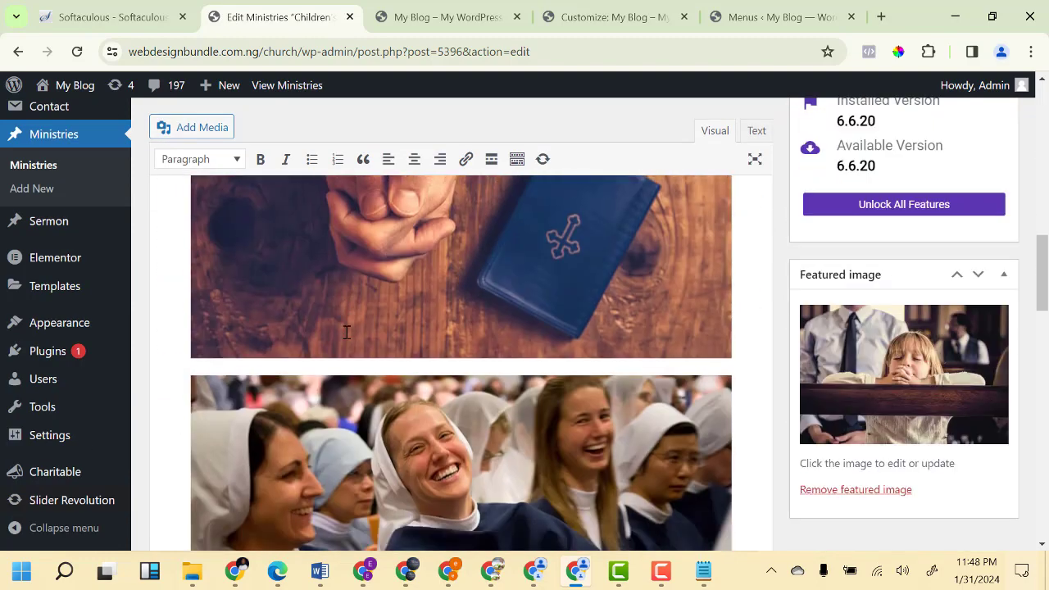
scroll(347, 332, down, 7)
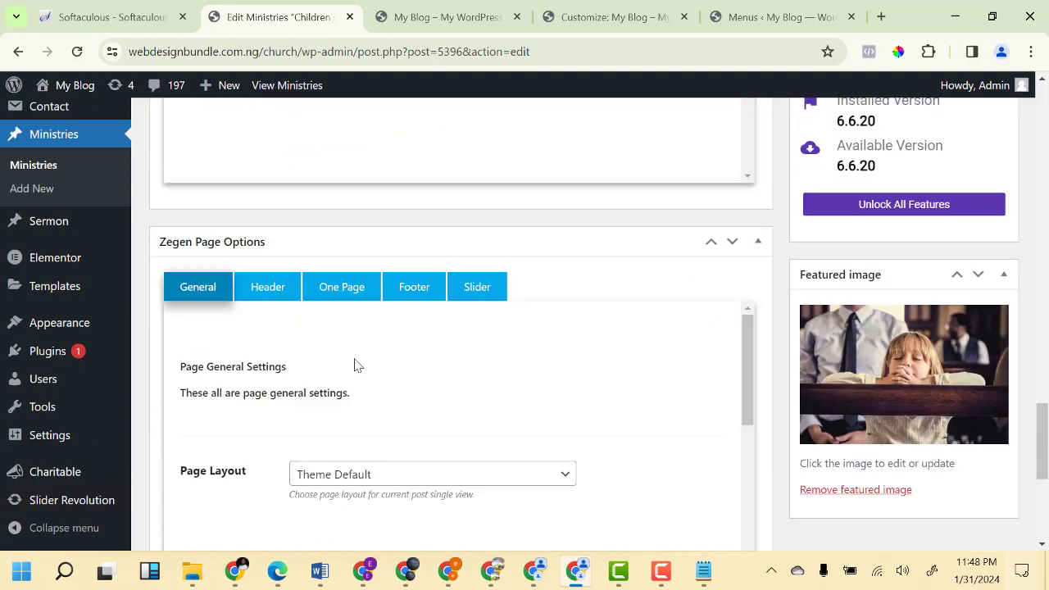
scroll(523, 385, up, 10)
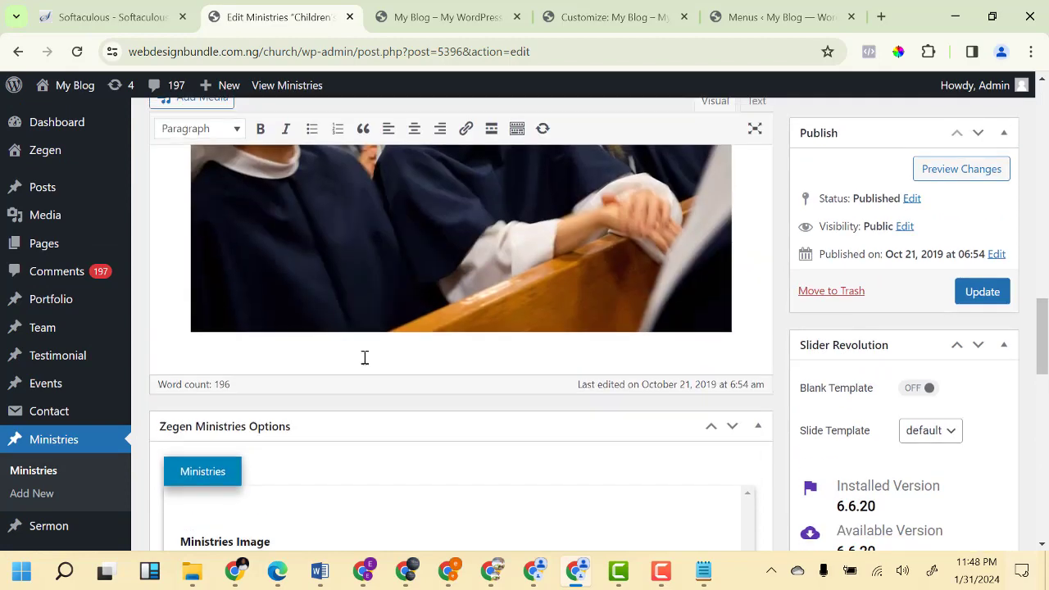
scroll(365, 358, up, 1)
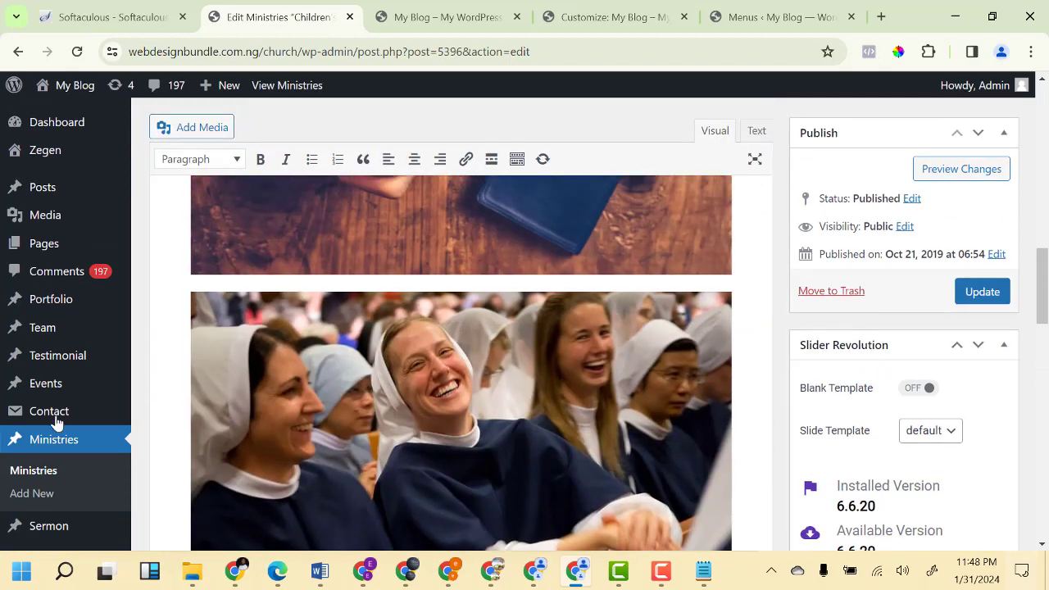
scroll(61, 436, down, 2)
mouse_move(90, 383)
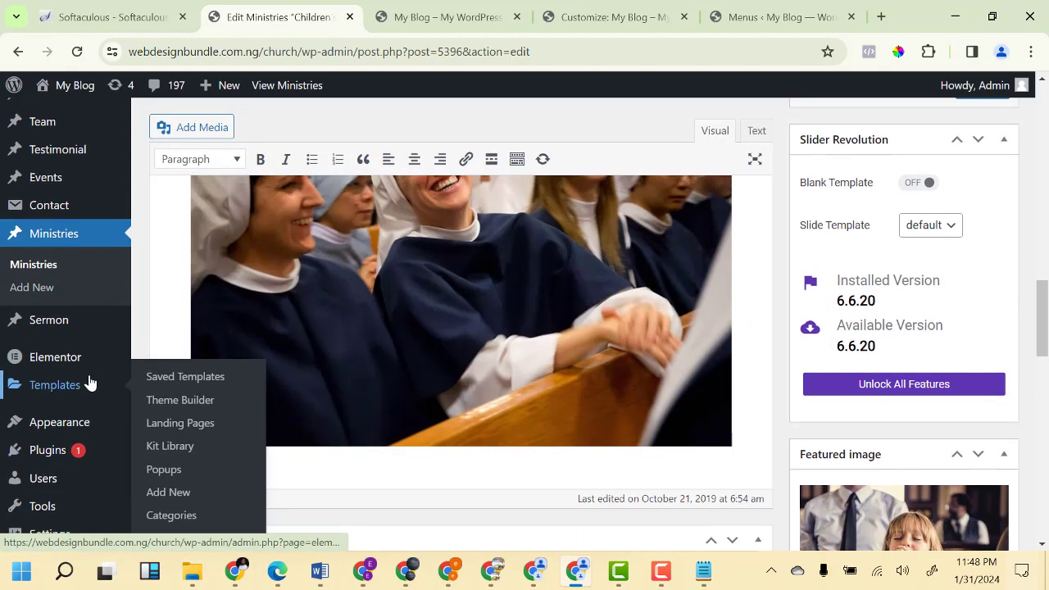
scroll(90, 384, up, 2)
mouse_move(62, 365)
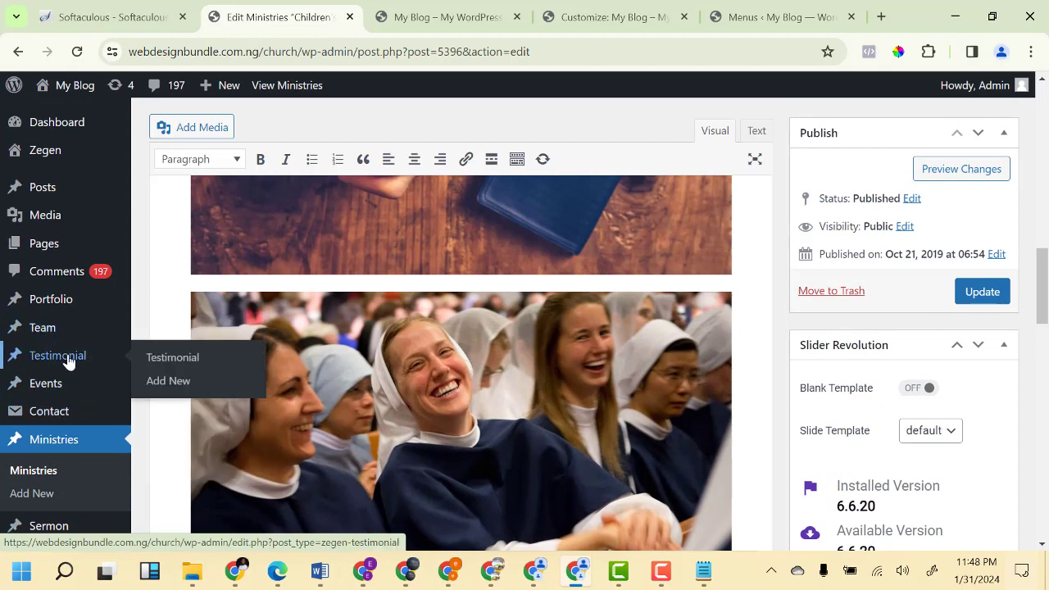
Check the empty Testimonial list, glance at the live homepage, then return to the admin.
click(169, 367)
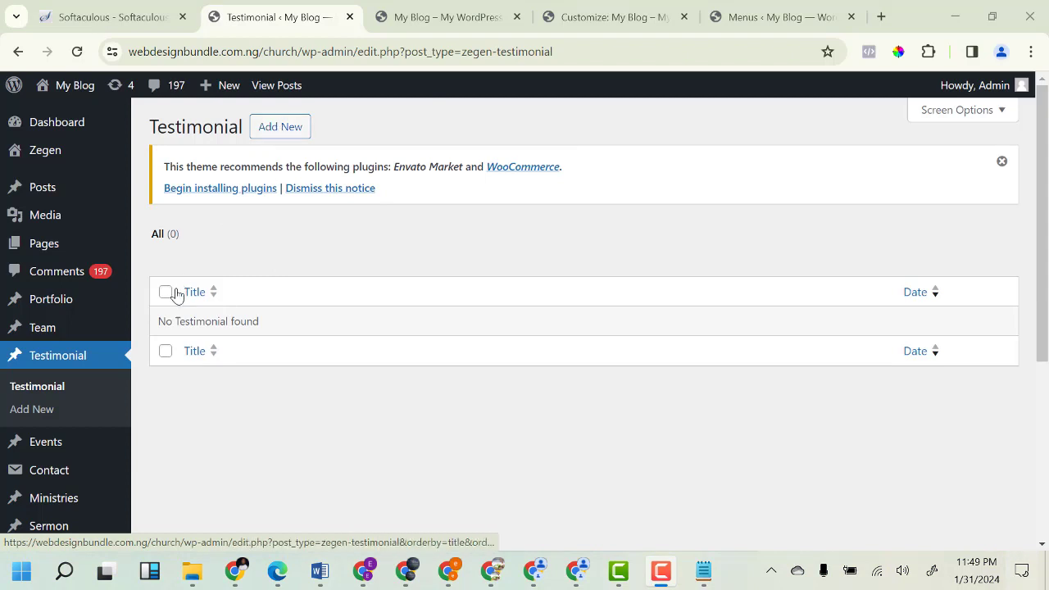
click(476, 25)
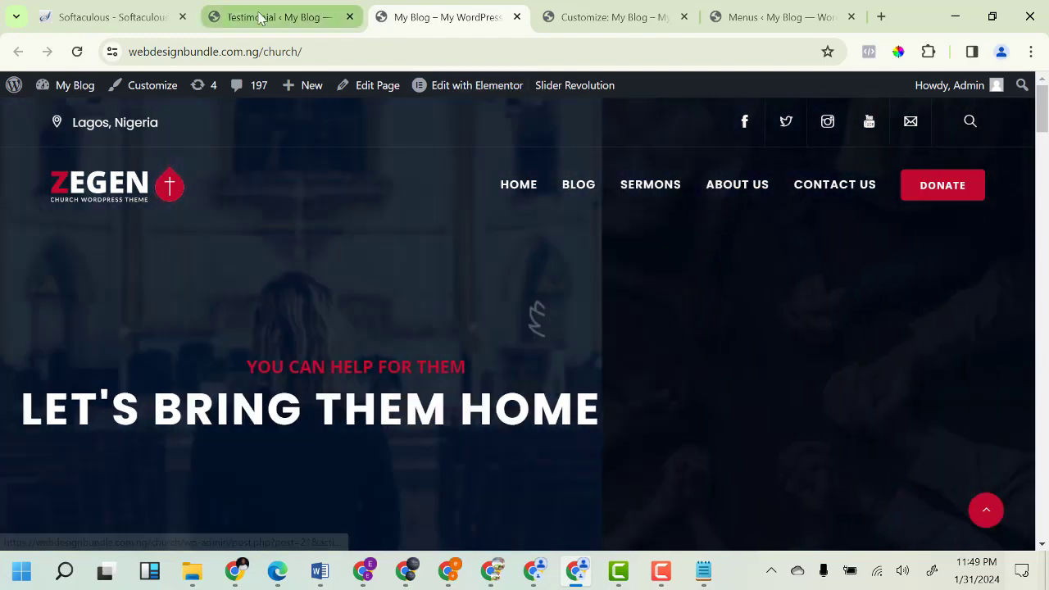
click(259, 18)
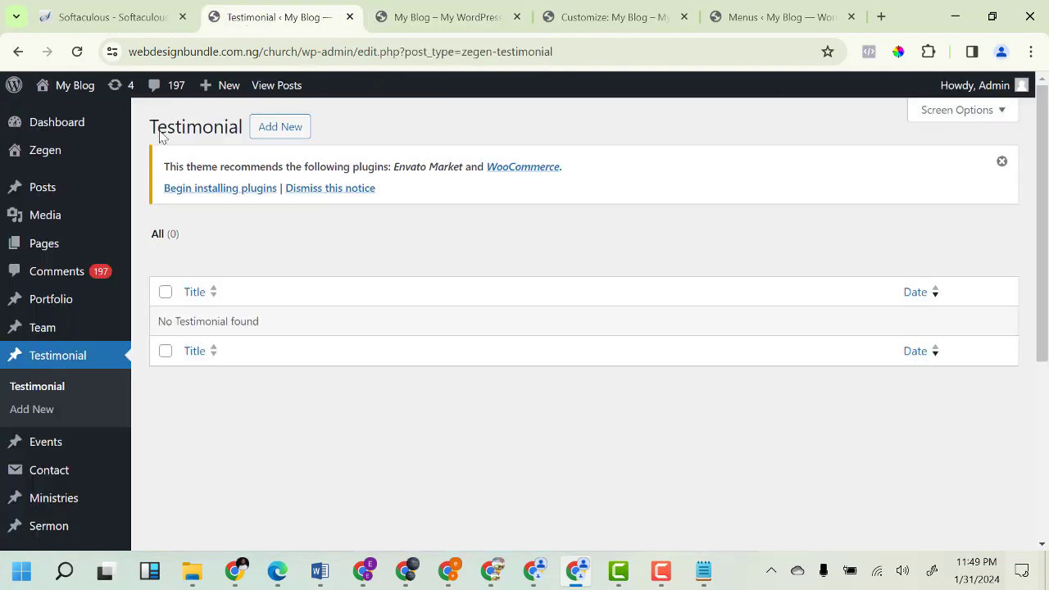
mouse_move(41, 190)
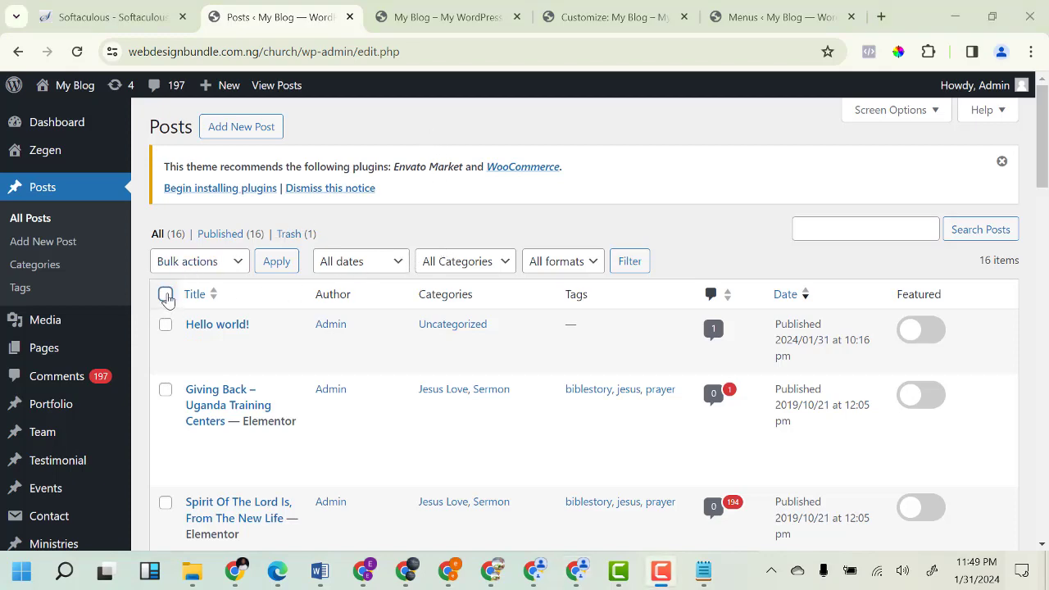
Select all 16 posts and apply the Move to Trash bulk action.
click(166, 295)
scroll(166, 297, down, 3)
scroll(204, 292, up, 3)
click(211, 270)
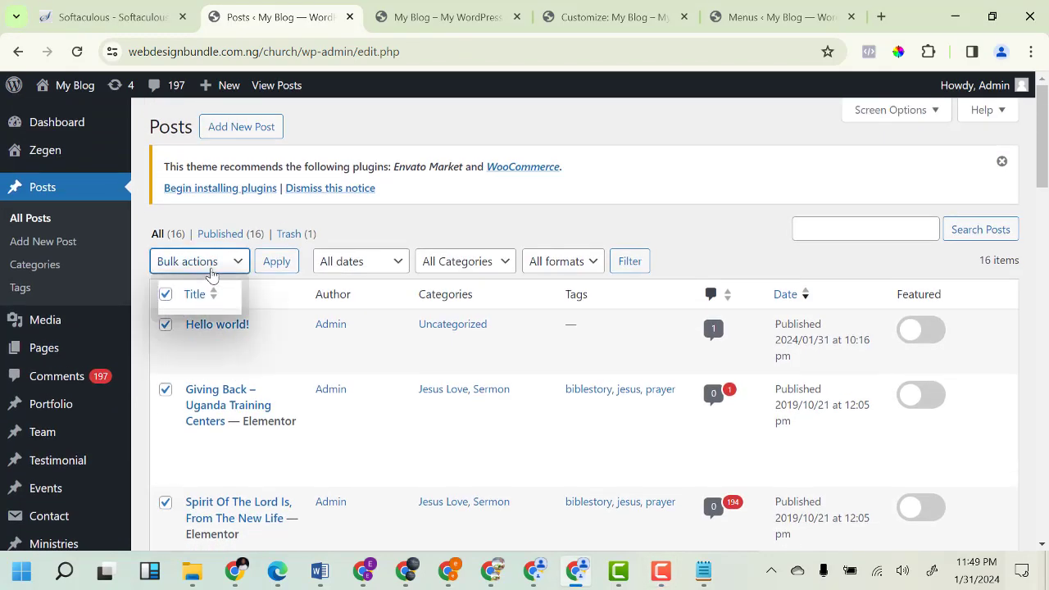
click(205, 312)
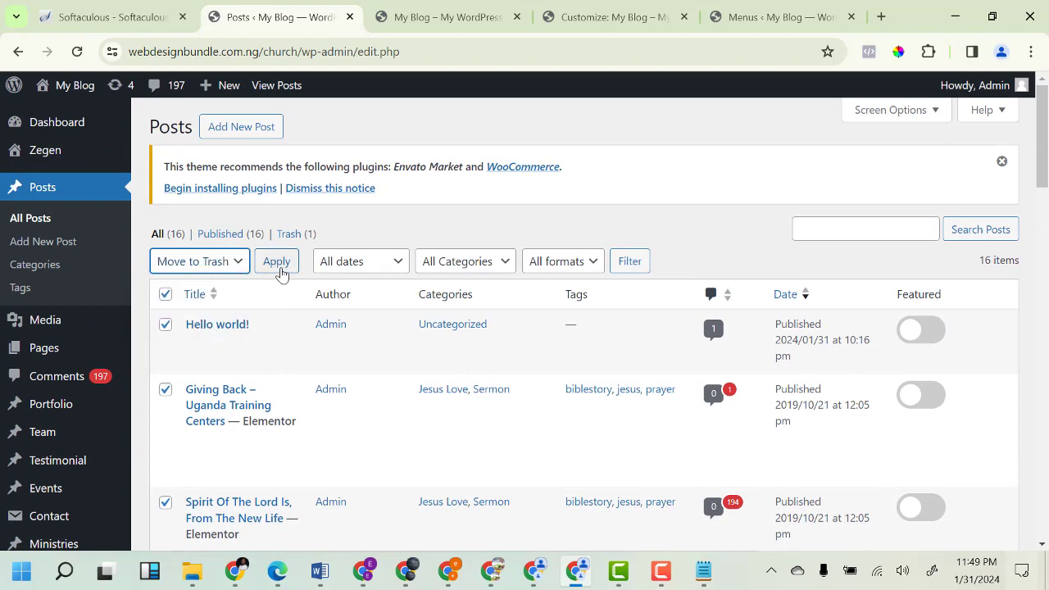
click(281, 271)
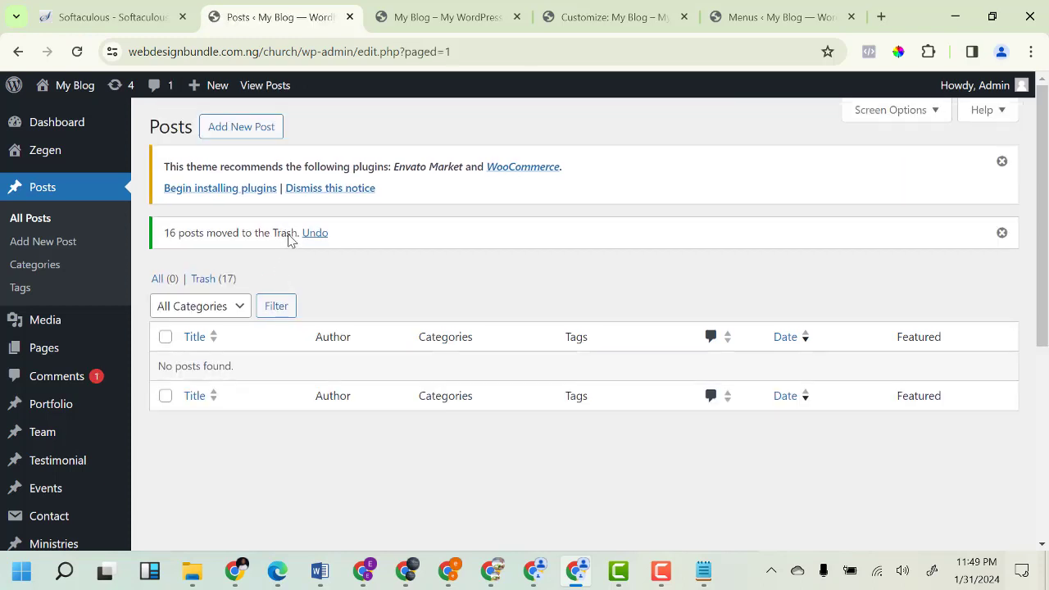
key(F9)
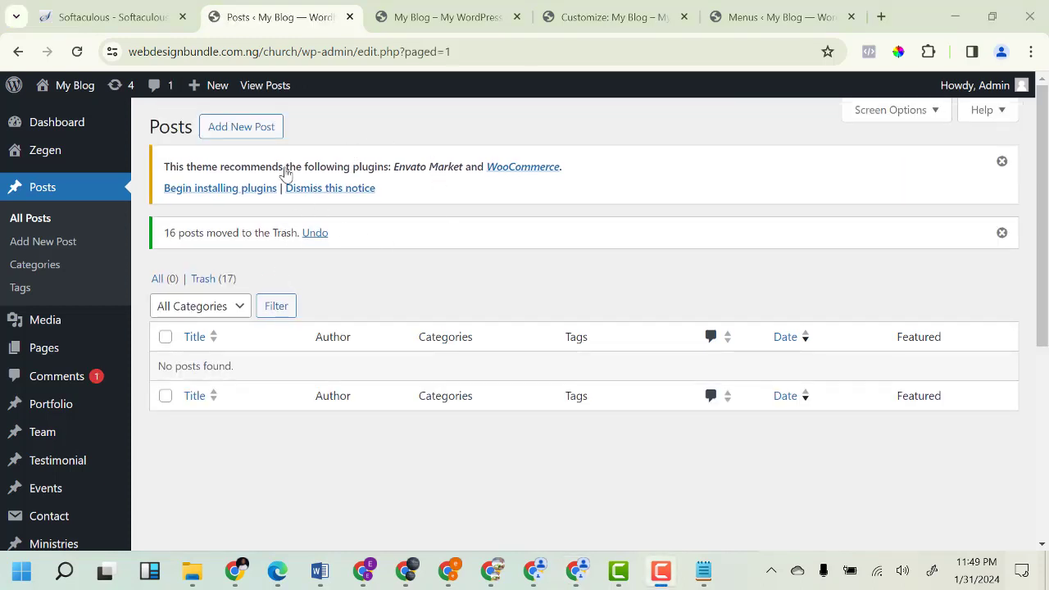
click(236, 131)
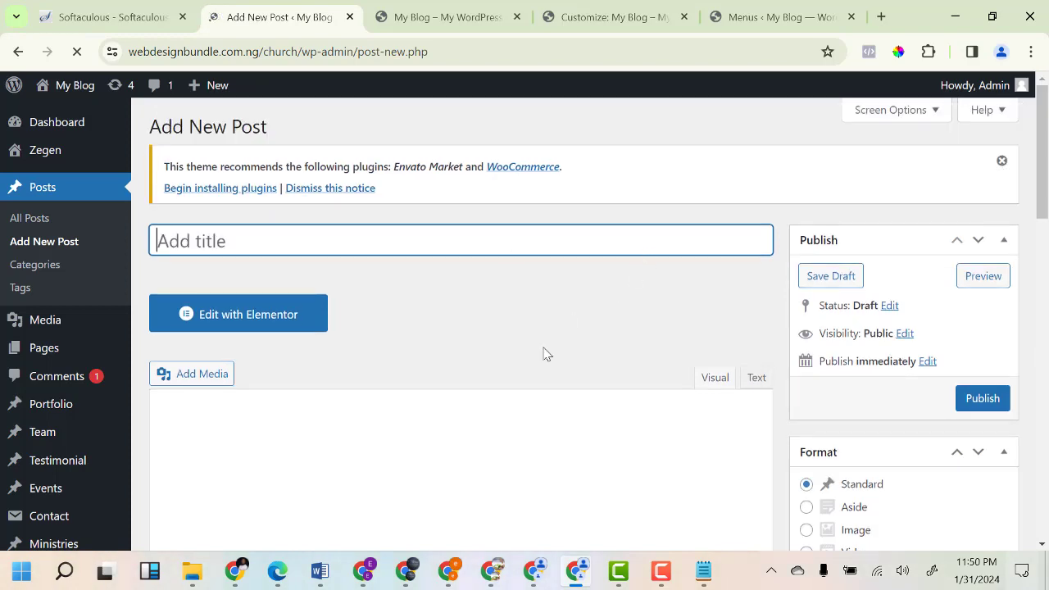
Scroll through the empty Add New Post editor with no title, content or categories.
scroll(825, 382, down, 5)
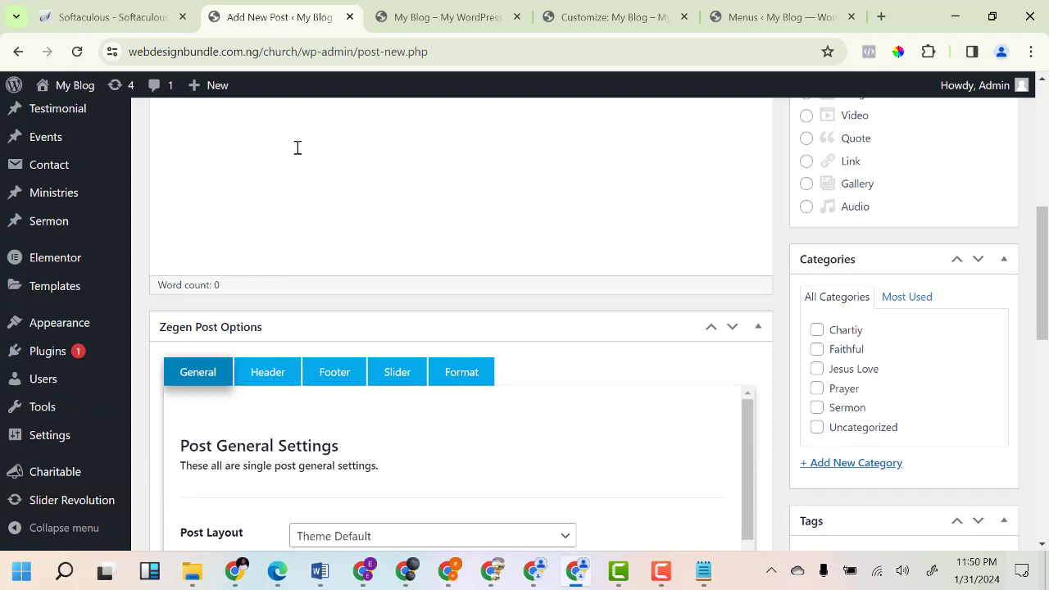
scroll(297, 148, up, 3)
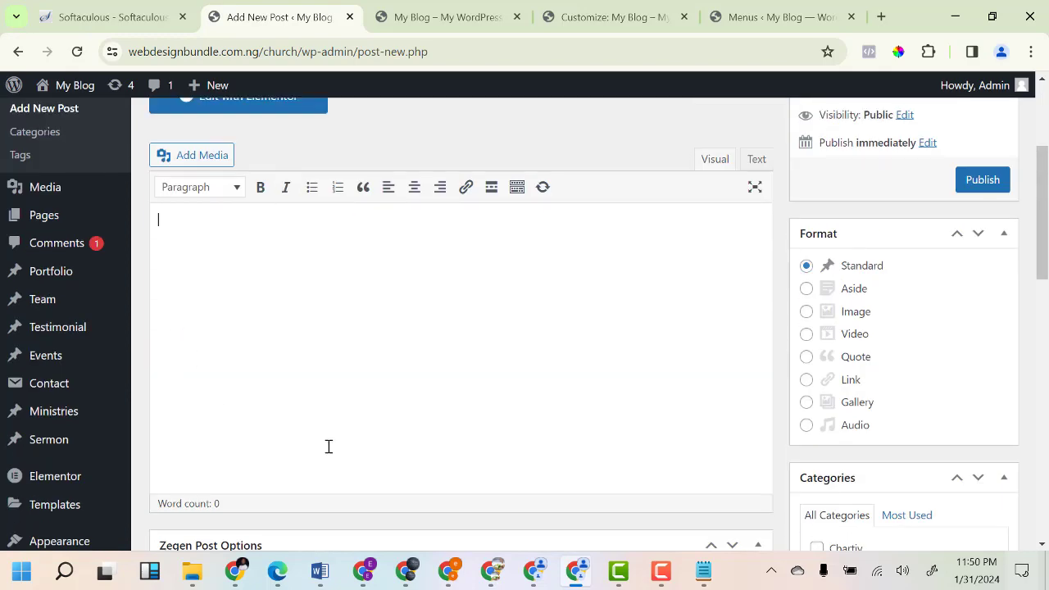
scroll(904, 394, down, 10)
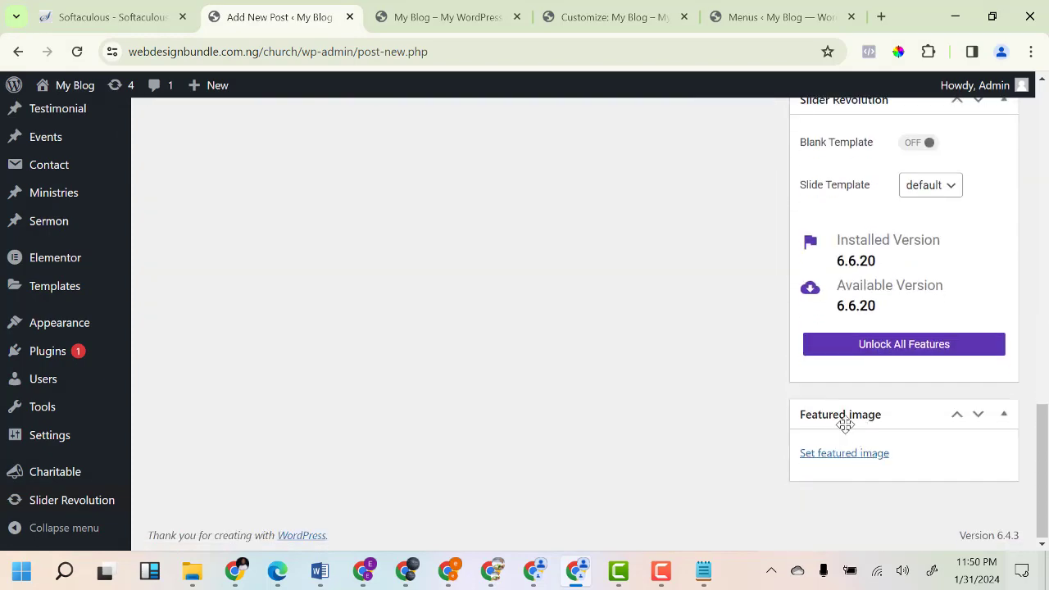
scroll(916, 346, up, 6)
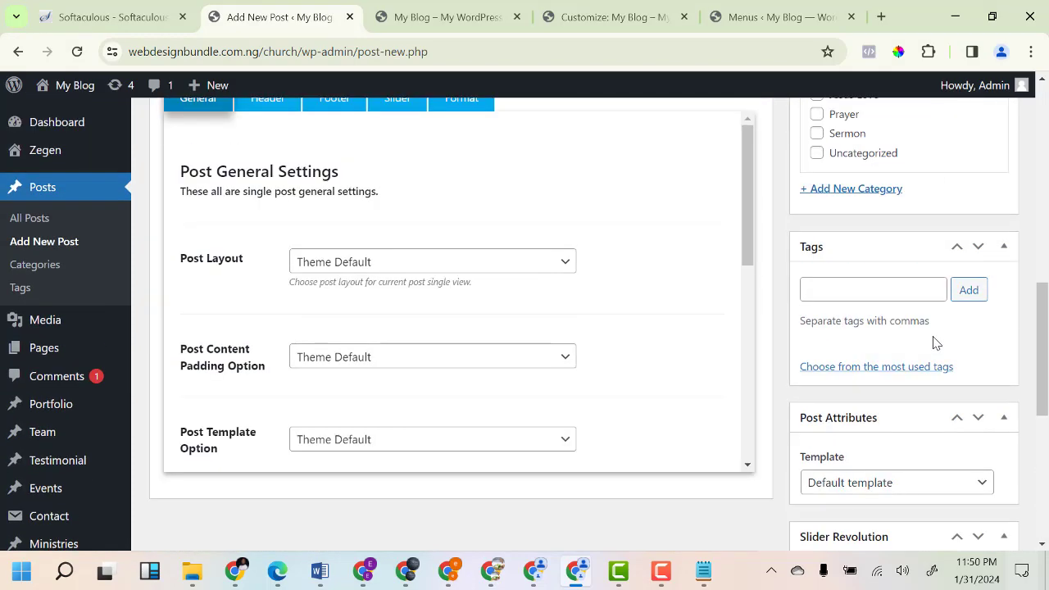
scroll(936, 343, up, 8)
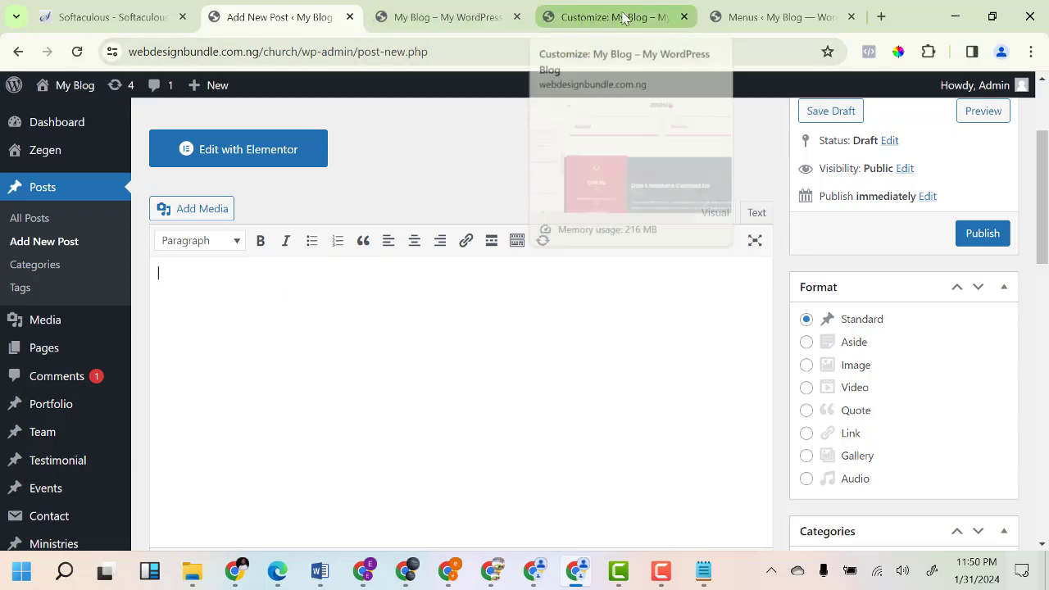
click(402, 17)
scroll(691, 258, down, 3)
scroll(691, 259, down, 15)
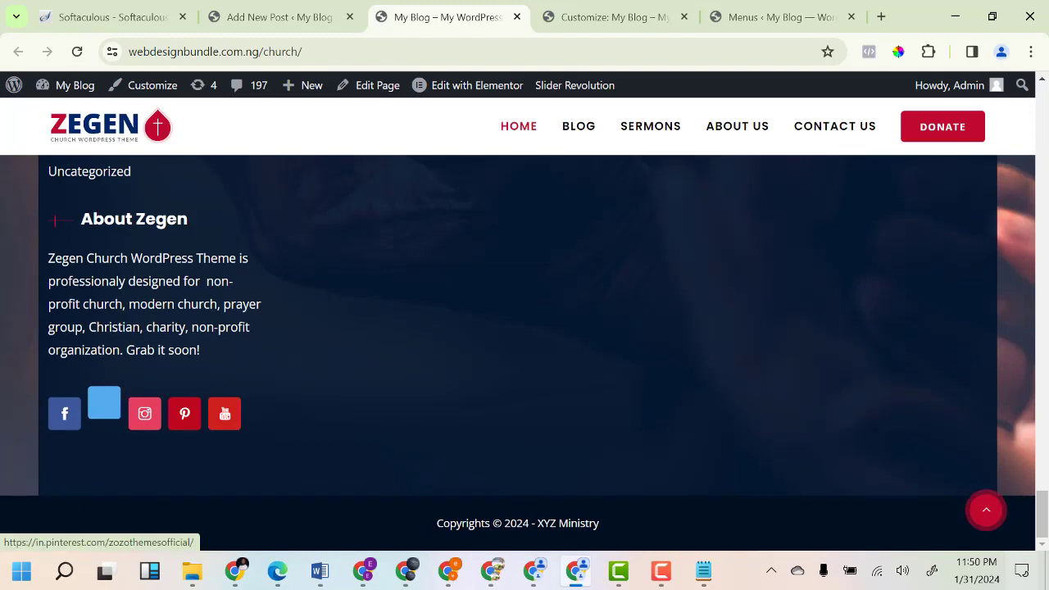
triple_click(539, 512)
scroll(235, 473, up, 5)
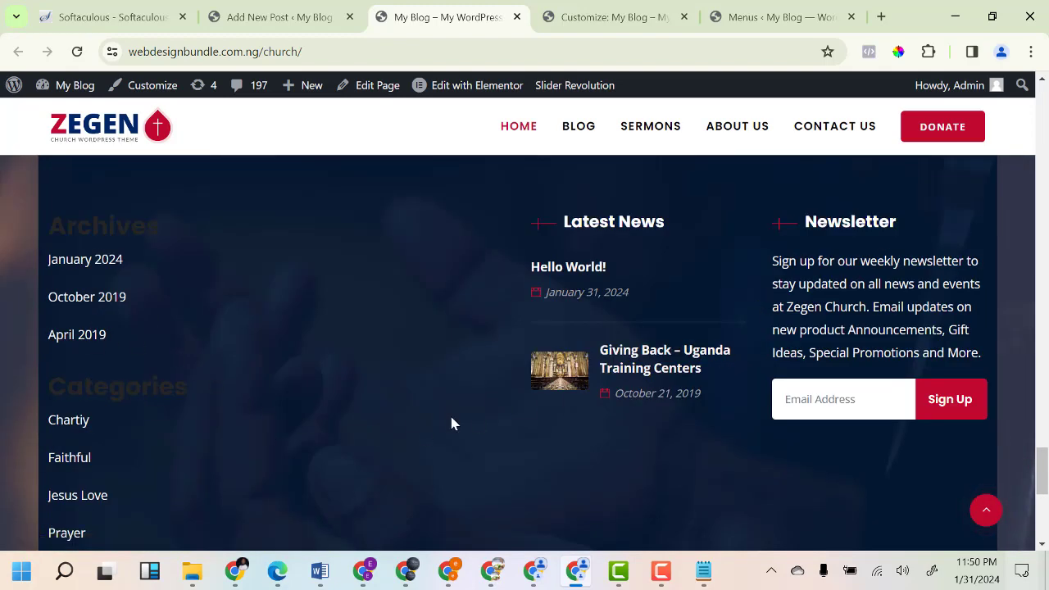
scroll(446, 426, up, 8)
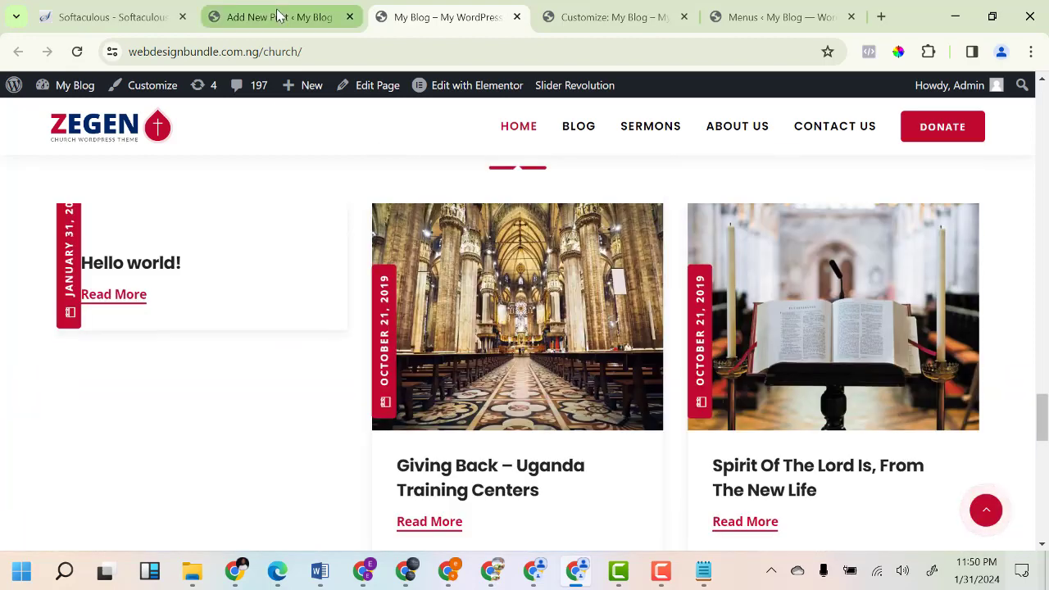
scroll(446, 400, down, 8)
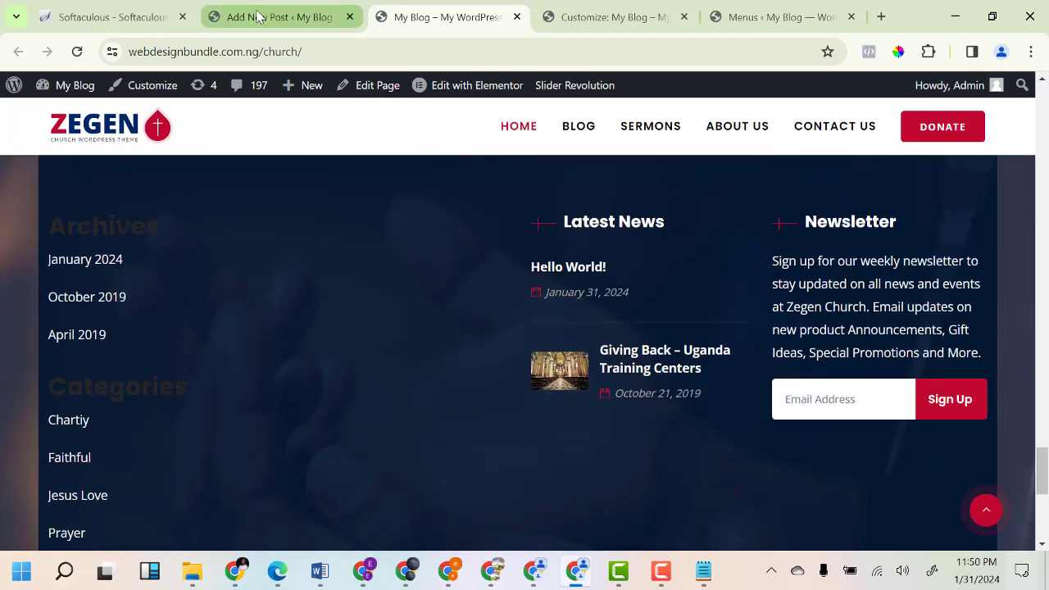
click(260, 17)
scroll(44, 460, down, 3)
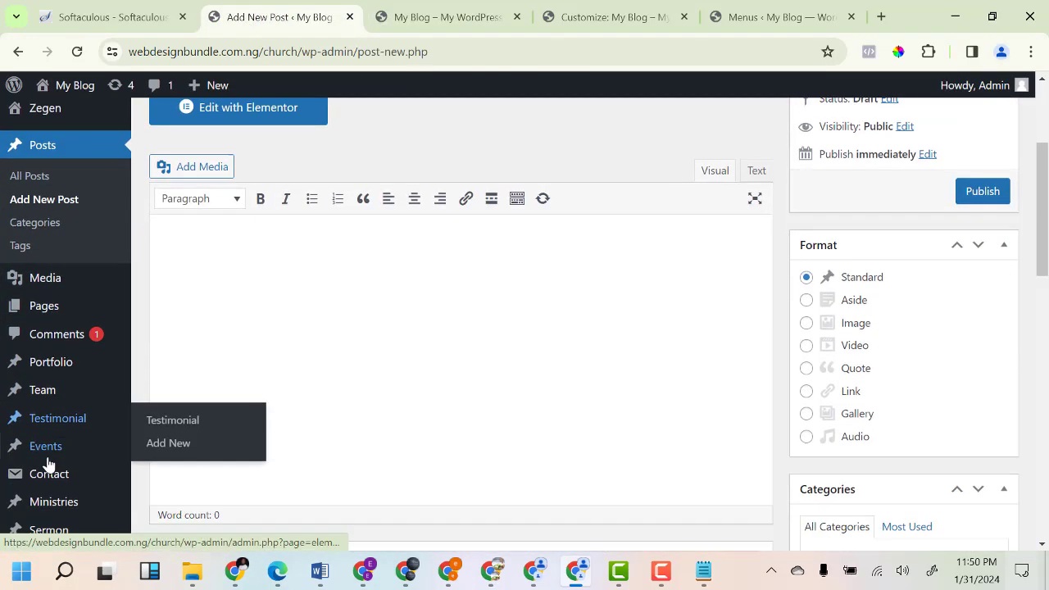
On the Widgets screen, select the Sidebar widget area and scroll through its blocks.
mouse_move(51, 462)
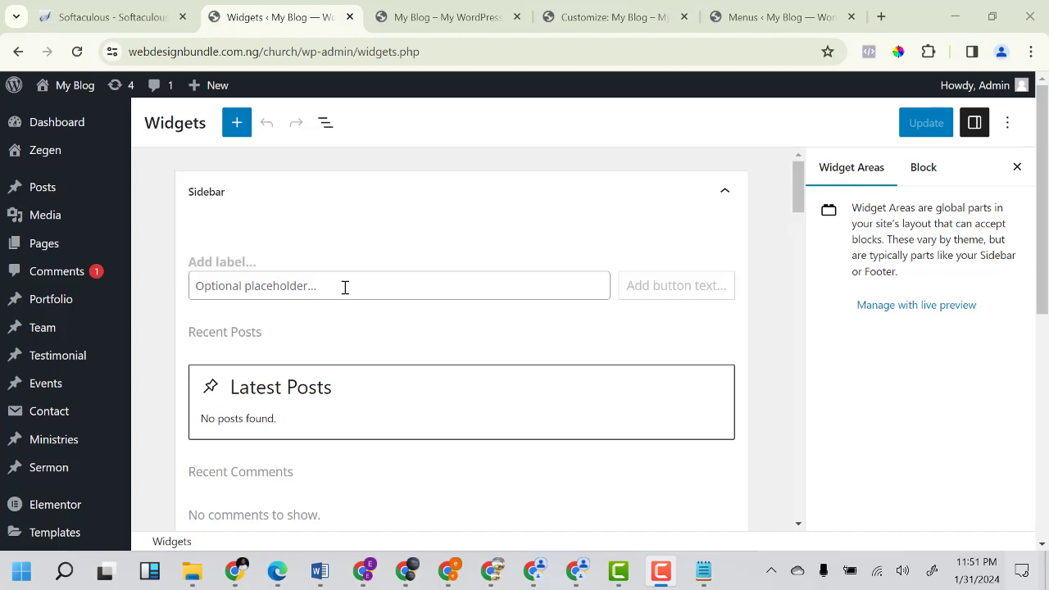
scroll(345, 287, down, 3)
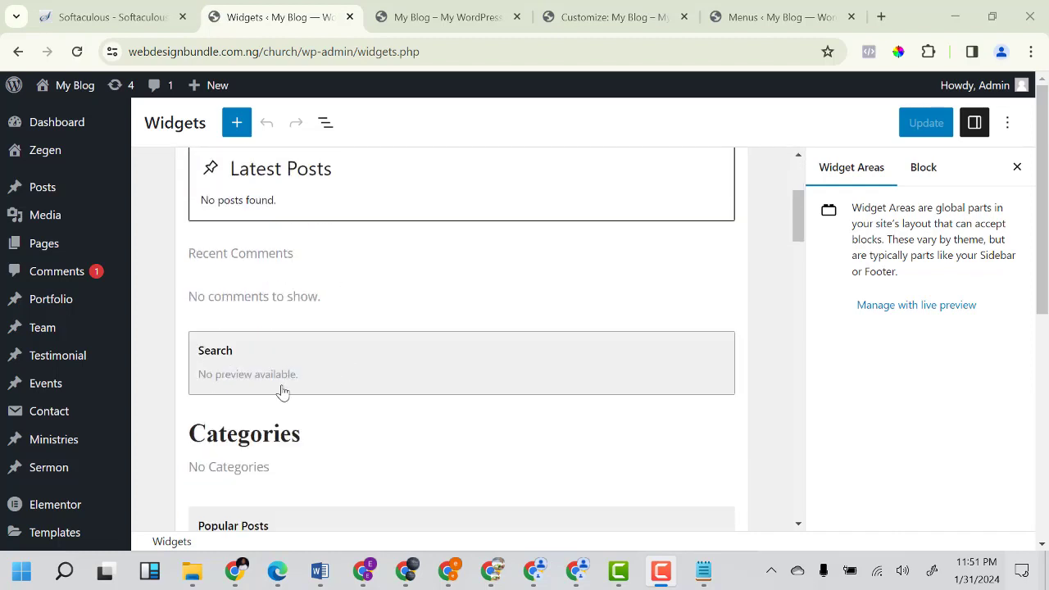
scroll(281, 391, down, 2)
scroll(281, 394, up, 4)
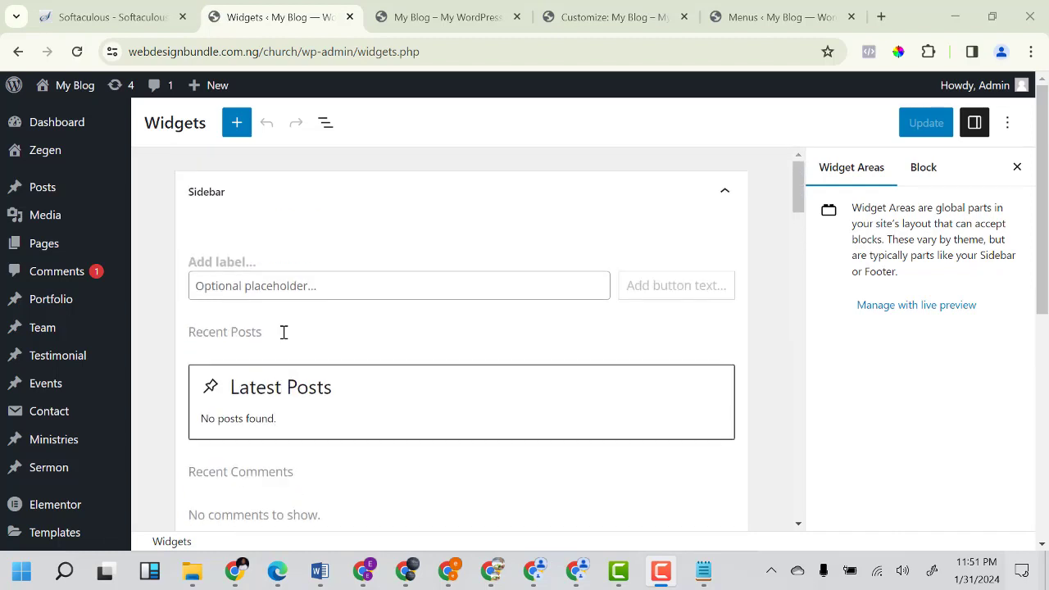
click(332, 309)
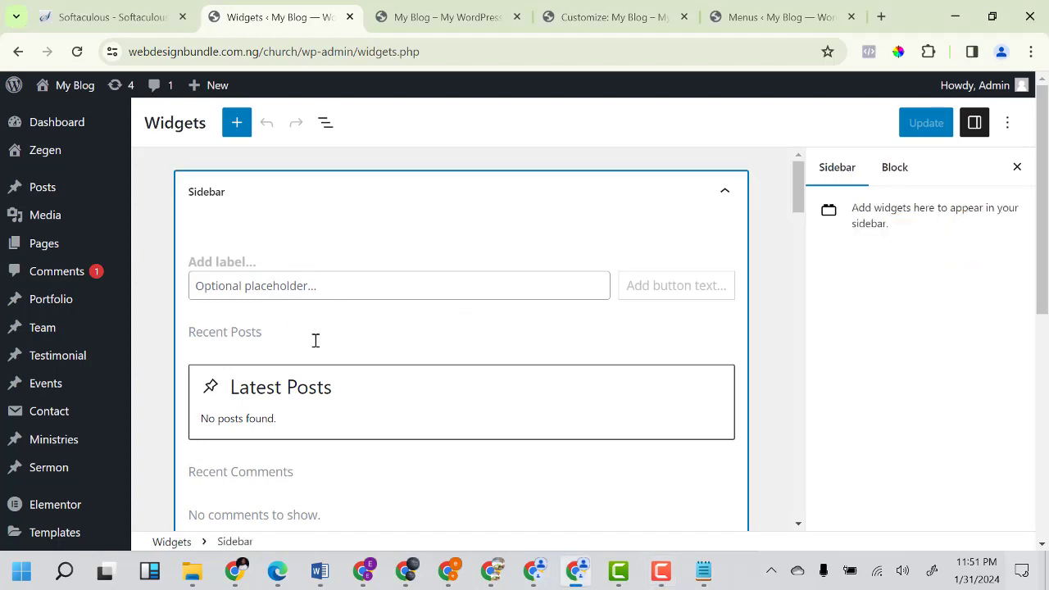
scroll(314, 344, down, 3)
scroll(311, 354, down, 3)
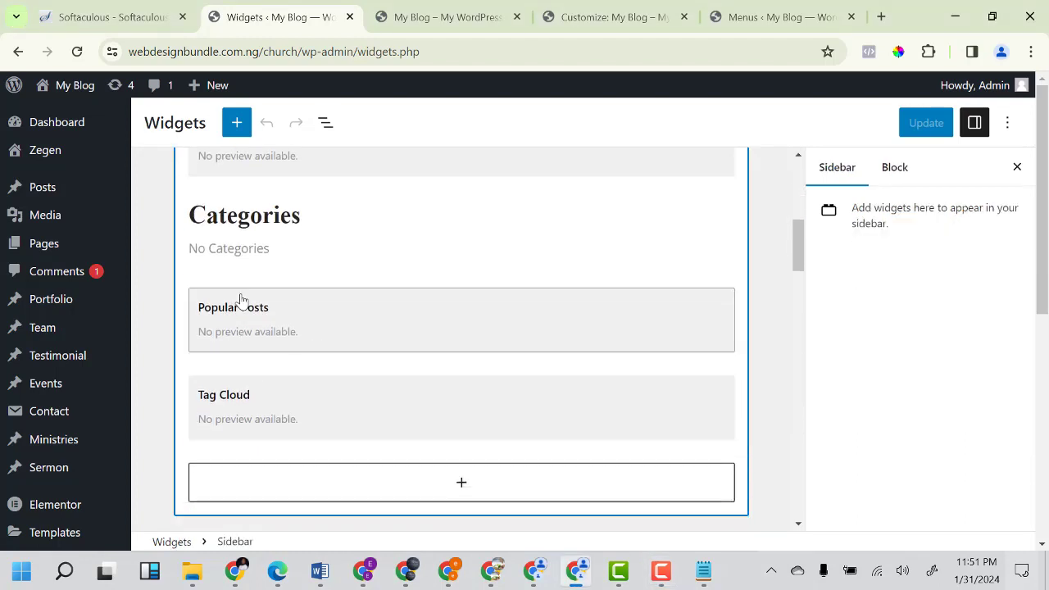
scroll(237, 295, up, 2)
scroll(231, 343, up, 4)
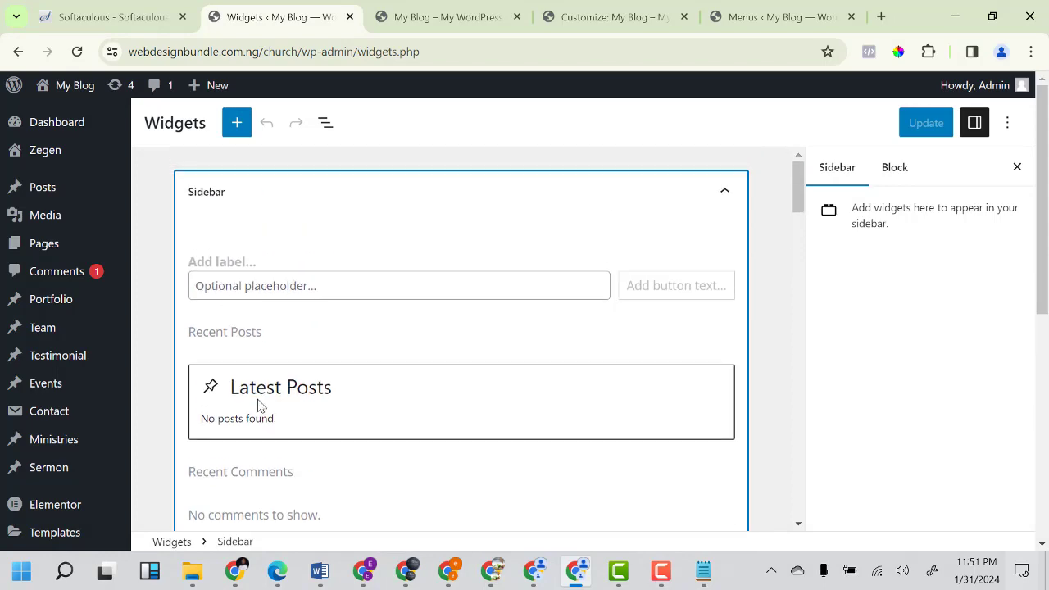
Check the live footer's Archives and About Zegen headings, then scroll Widgets down to Footer 1.
click(447, 16)
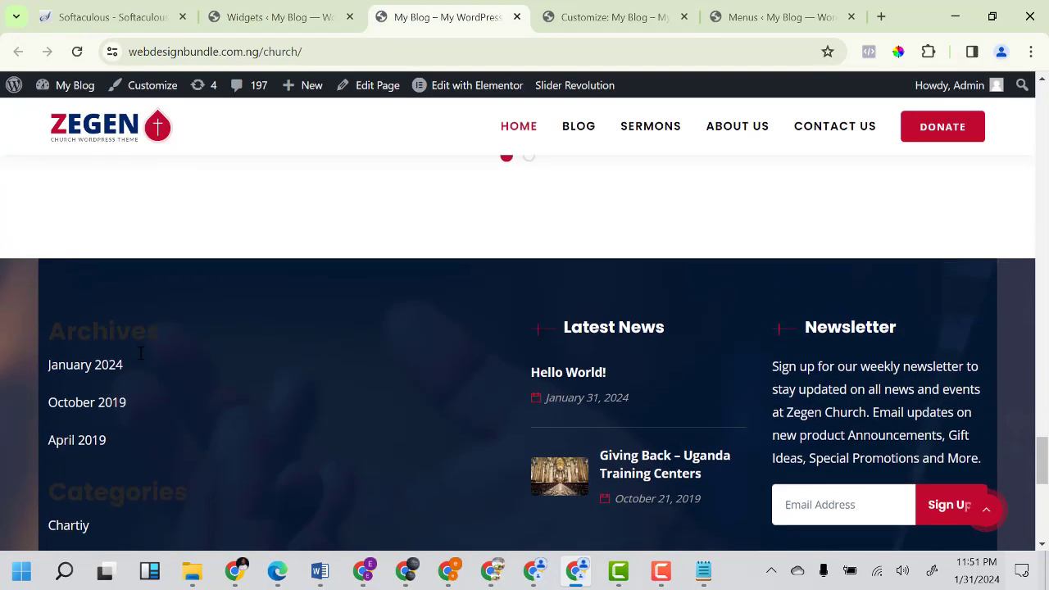
drag(51, 336, 177, 343)
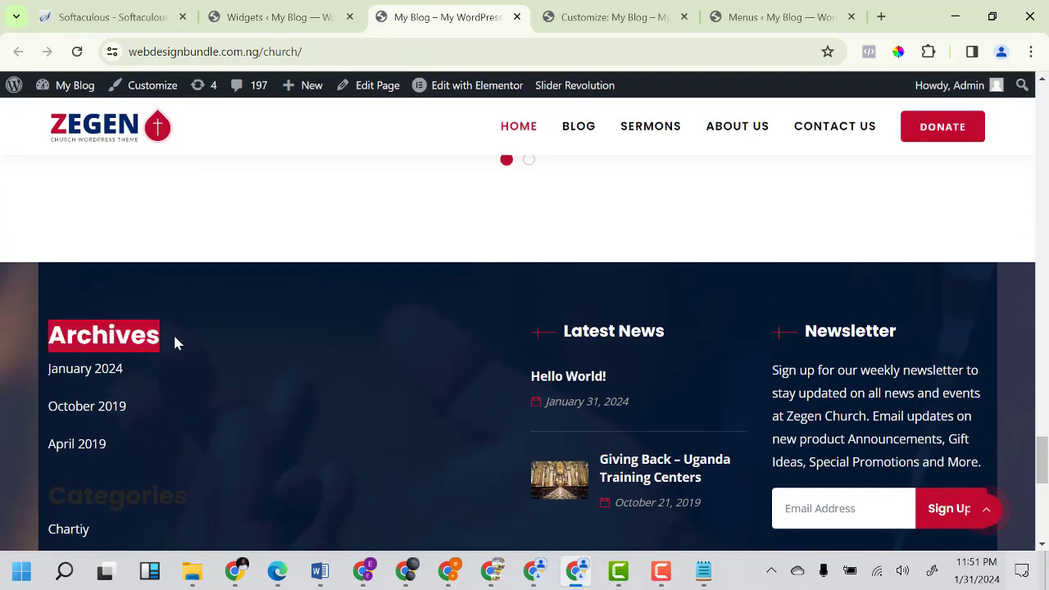
scroll(104, 434, down, 1)
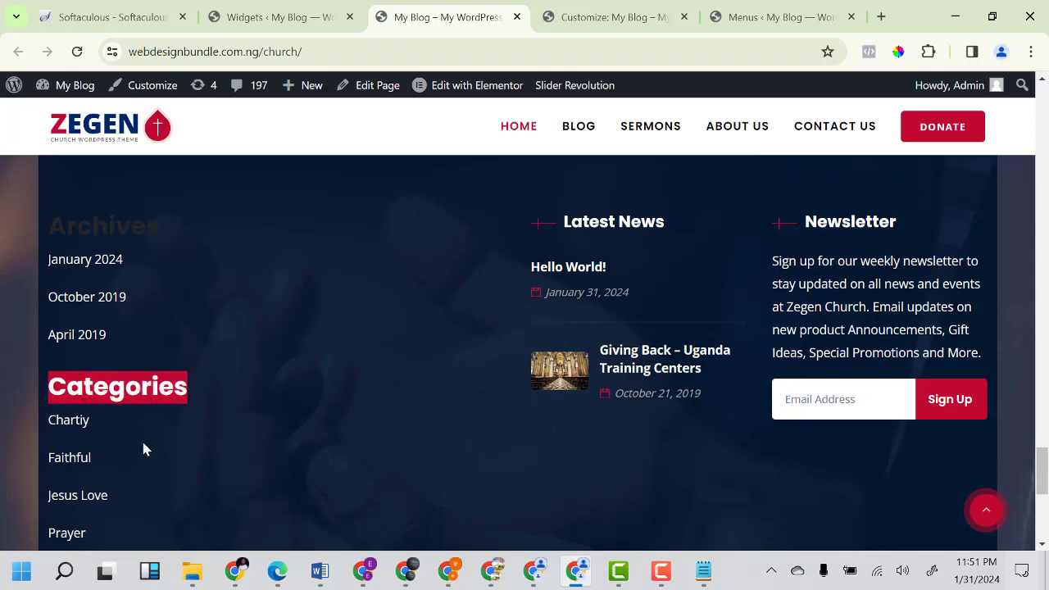
scroll(143, 447, down, 2)
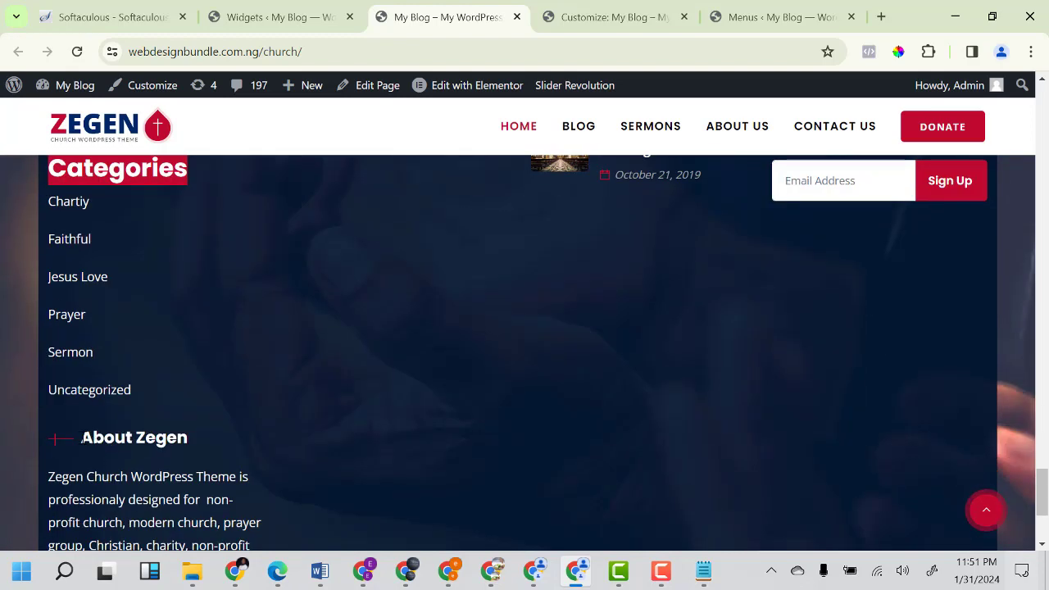
drag(85, 438, 205, 441)
scroll(204, 440, up, 4)
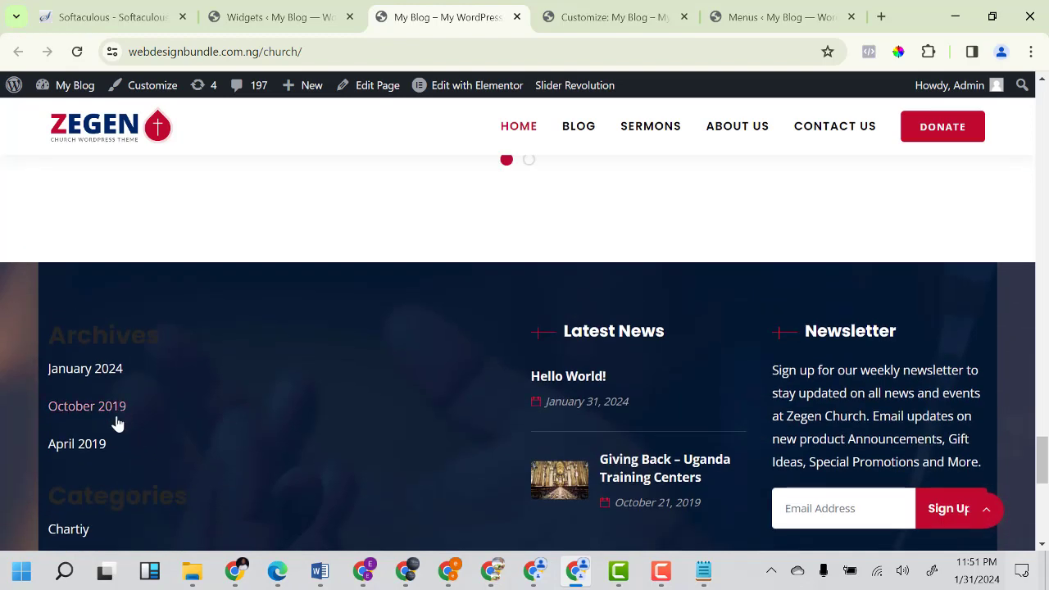
click(303, 18)
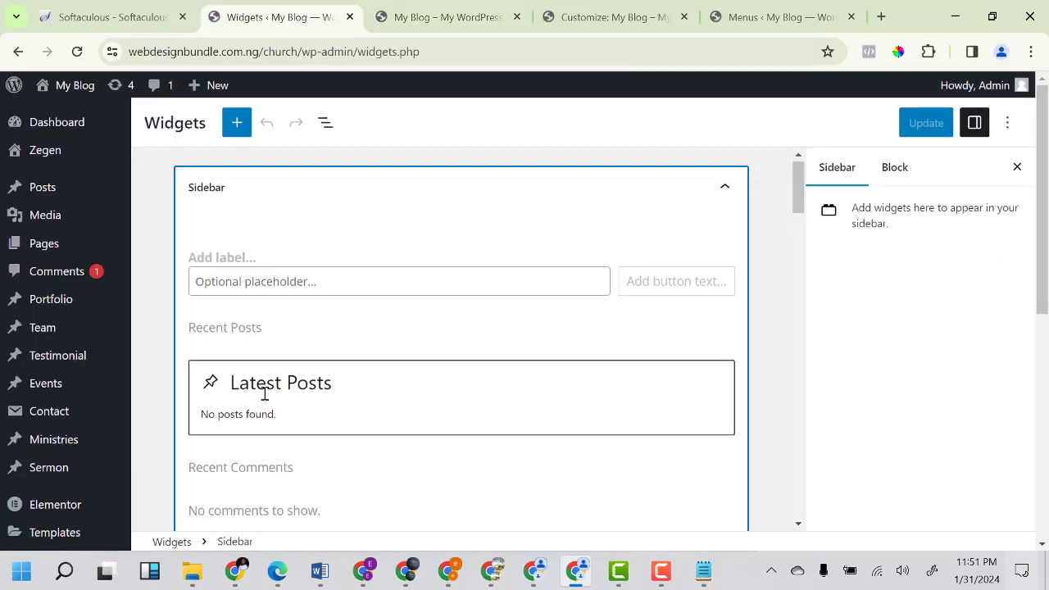
scroll(265, 393, down, 3)
scroll(262, 398, down, 5)
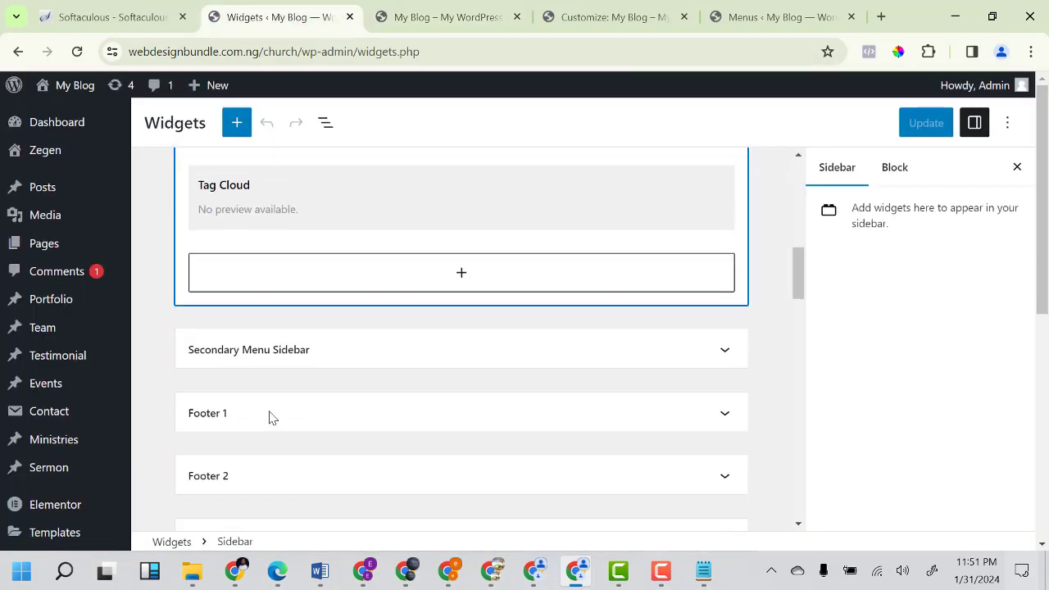
Expand Footer 1 and inspect its Archives and Categories blocks.
click(265, 412)
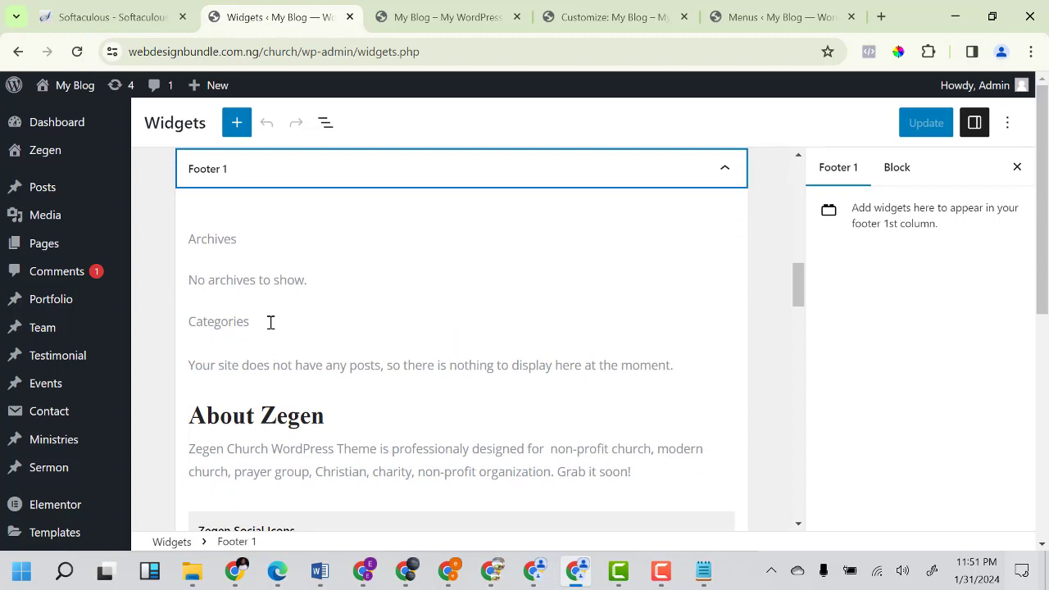
scroll(271, 328, up, 1)
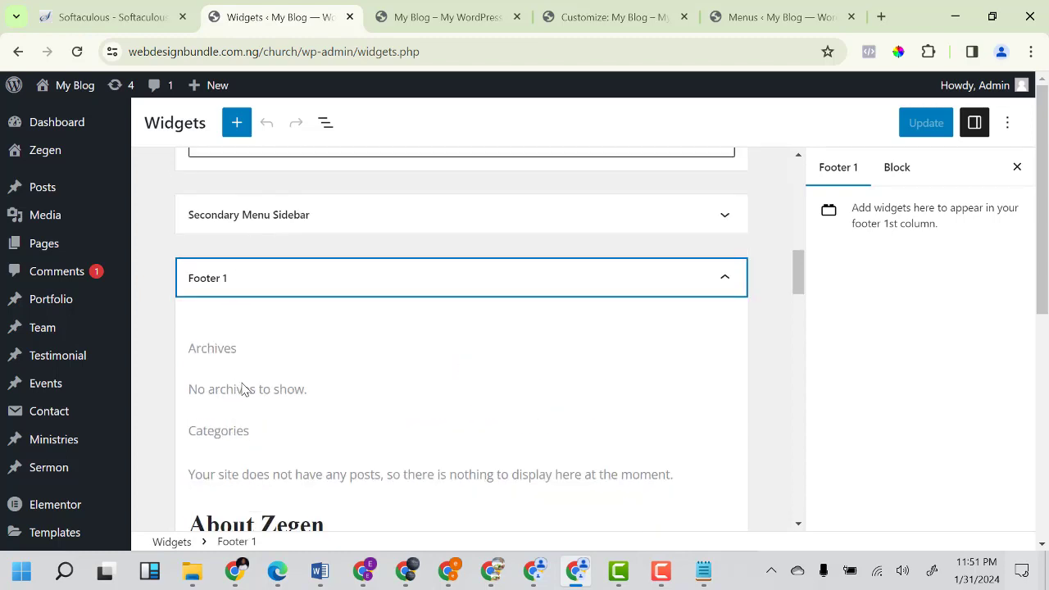
click(251, 365)
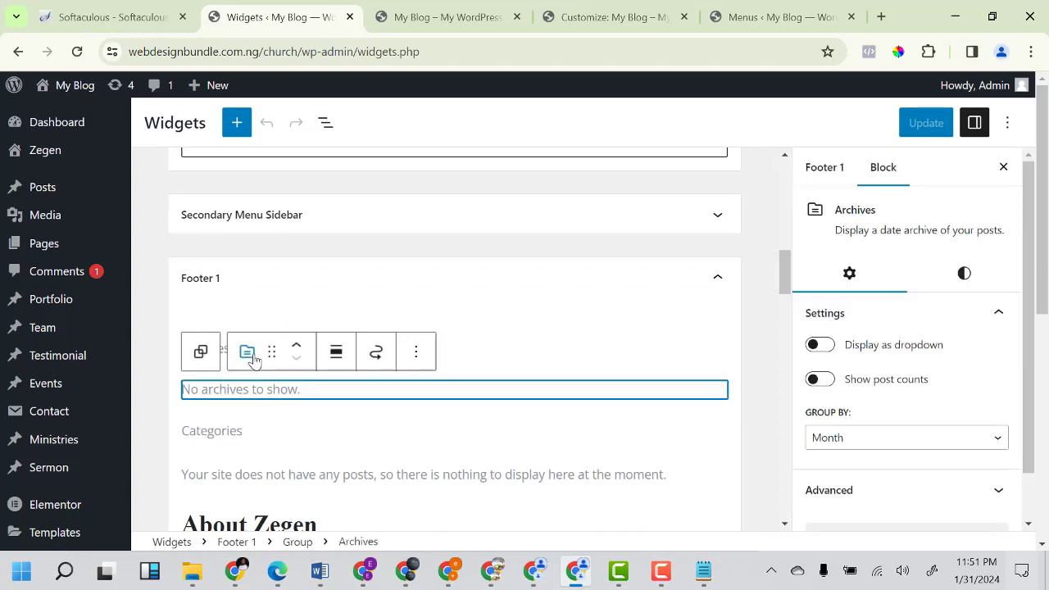
scroll(259, 385, down, 1)
click(232, 326)
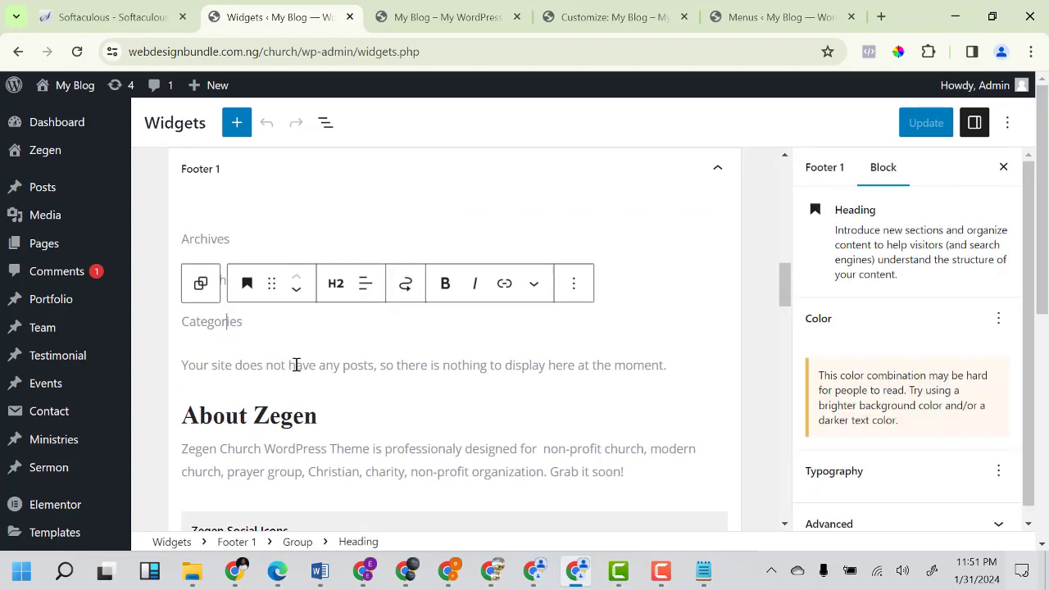
scroll(278, 388, down, 2)
scroll(309, 401, up, 4)
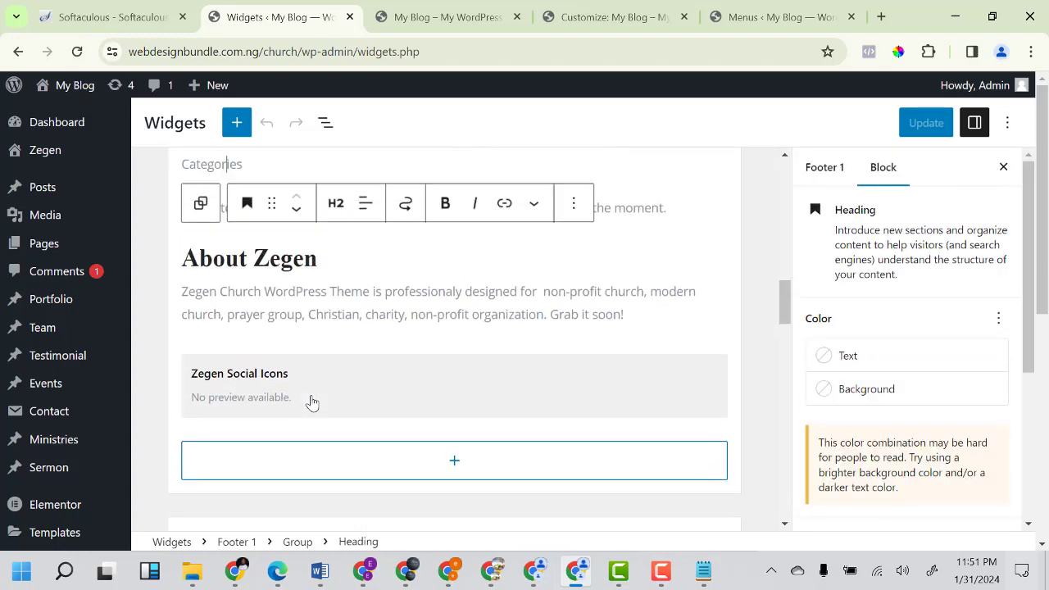
scroll(246, 414, down, 1)
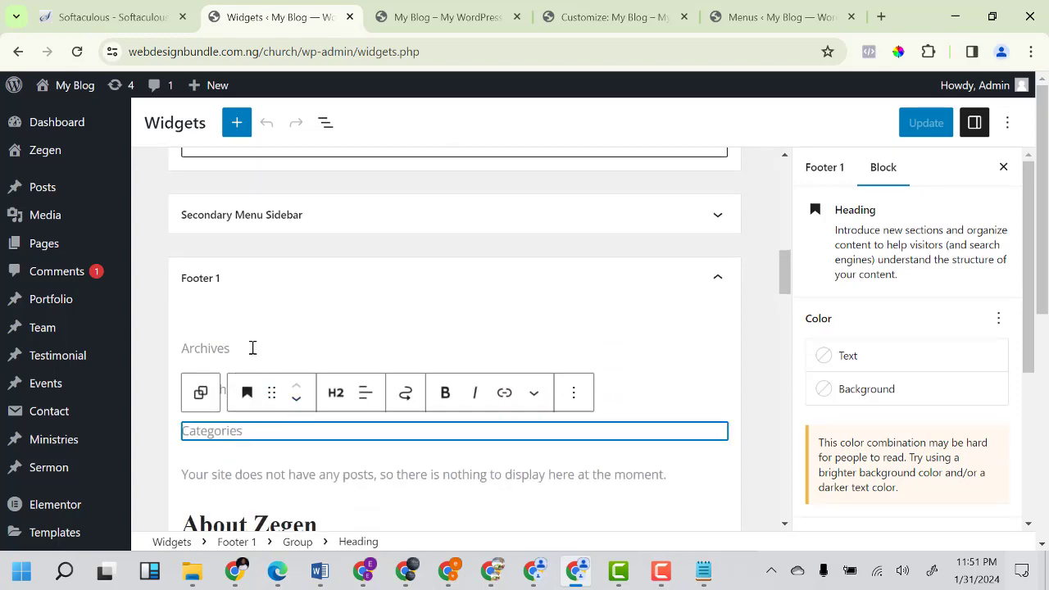
scroll(258, 352, down, 2)
scroll(265, 358, up, 2)
scroll(265, 359, up, 2)
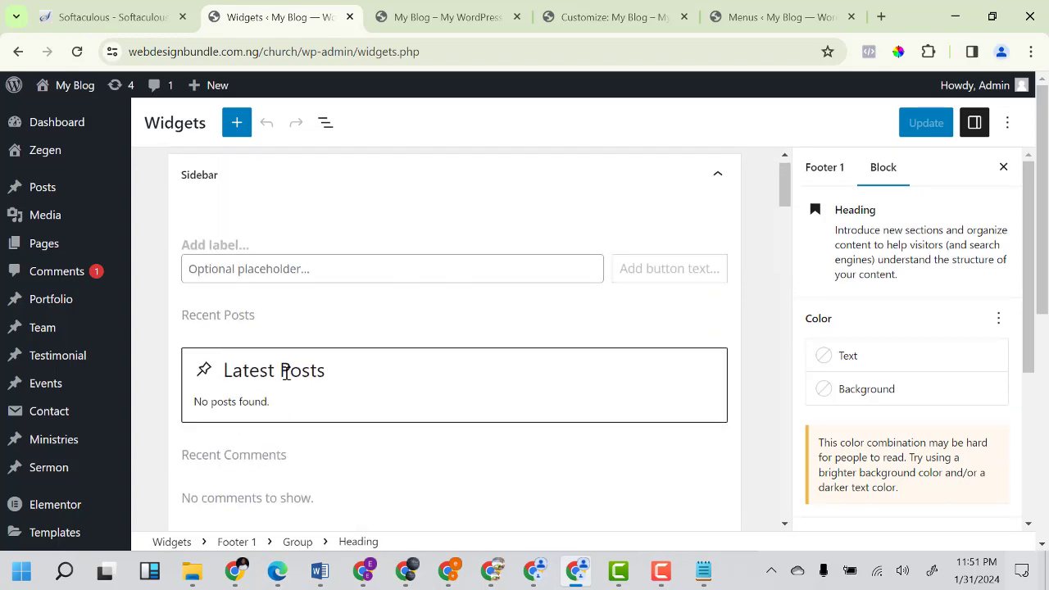
scroll(296, 363, down, 3)
scroll(290, 360, up, 3)
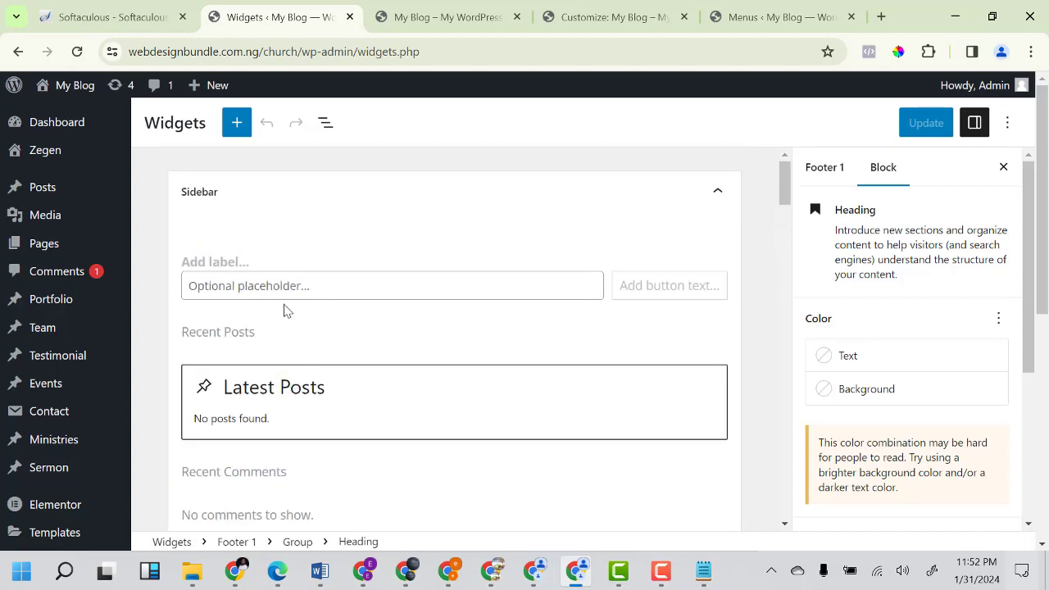
scroll(291, 345, down, 8)
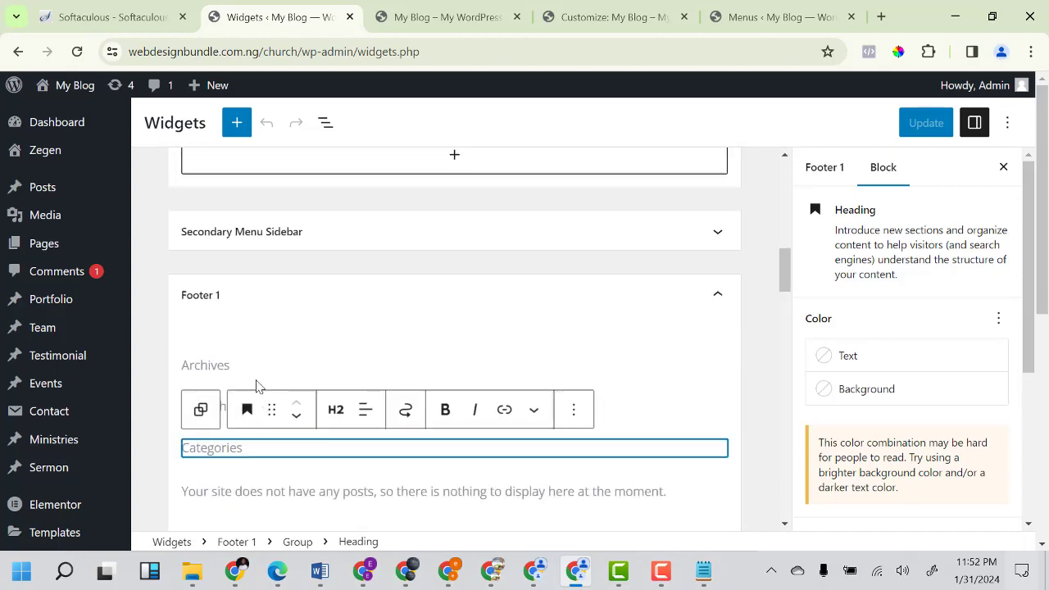
scroll(254, 320, down, 10)
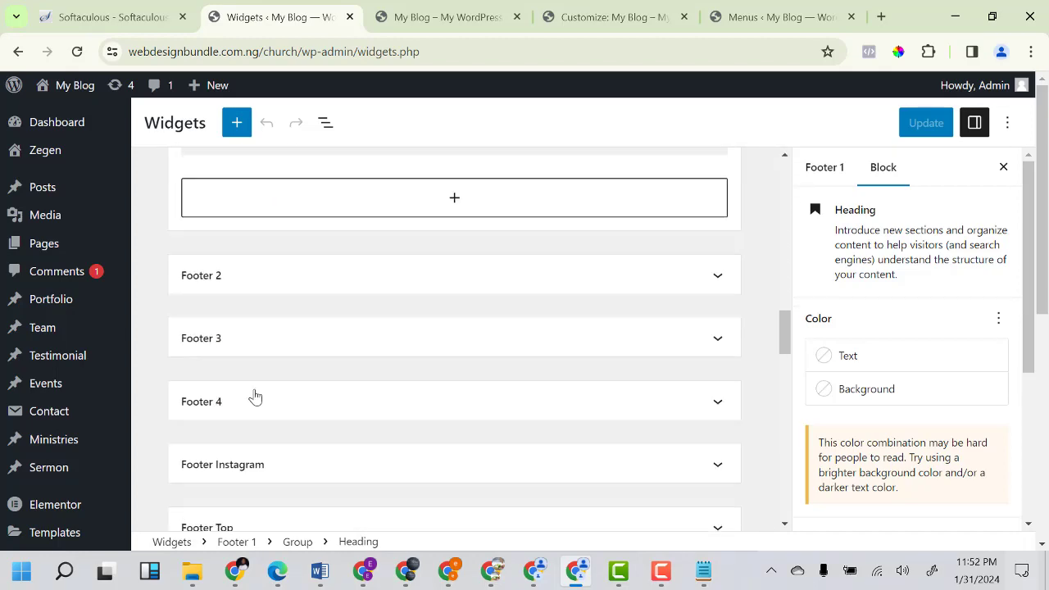
scroll(257, 418, up, 10)
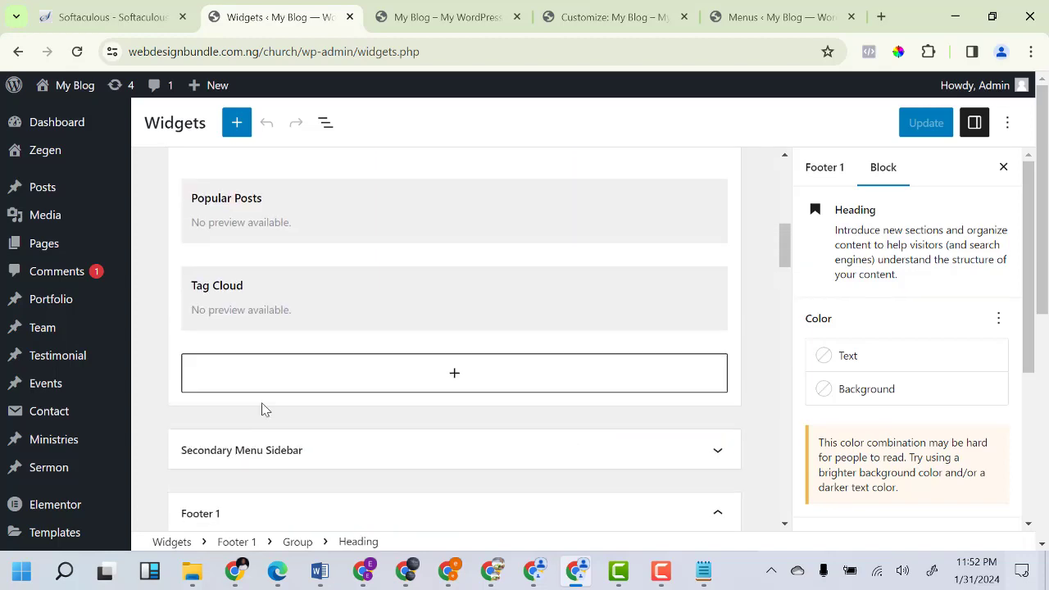
scroll(278, 402, down, 4)
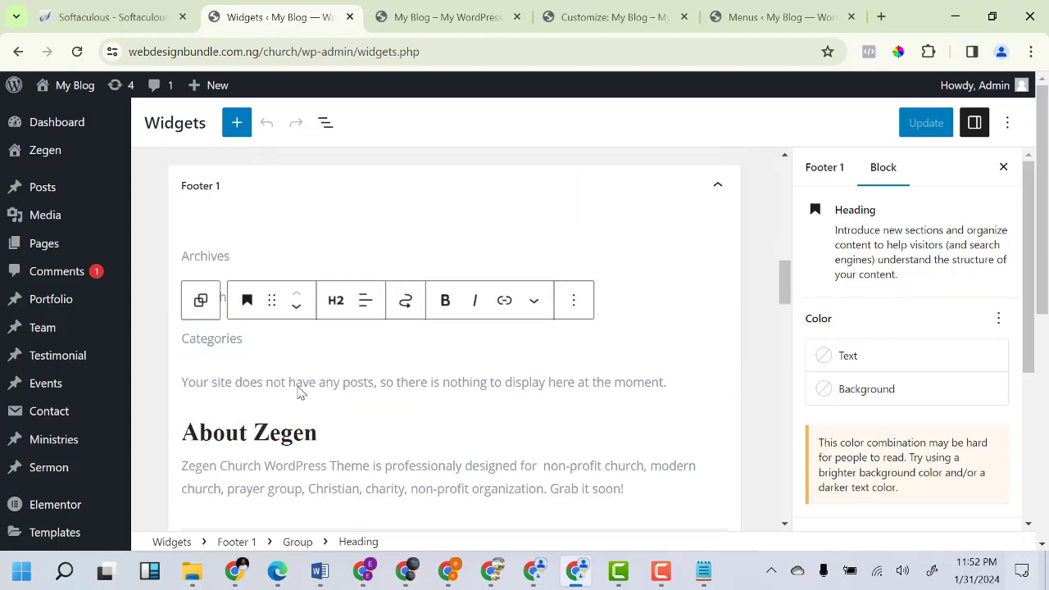
Select the Archives heading block and compare it with the Archives heading on the live footer.
click(204, 254)
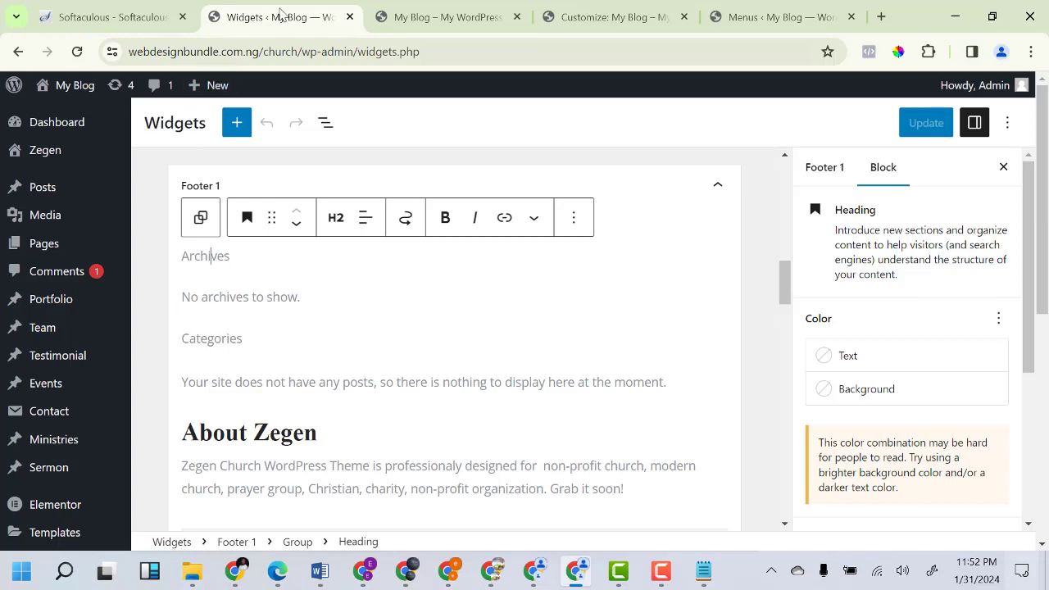
click(443, 16)
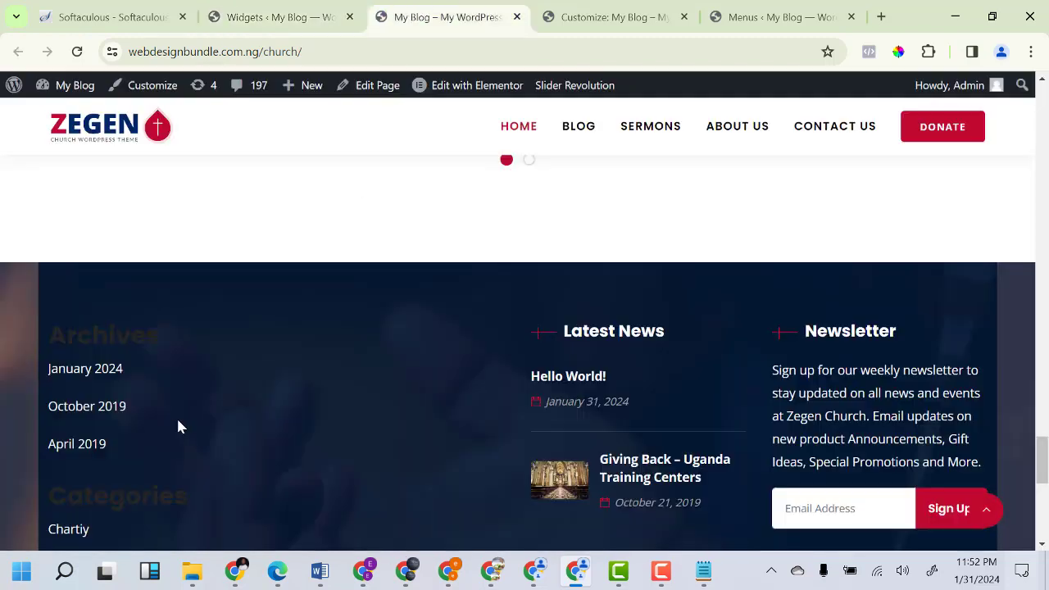
double_click(58, 335)
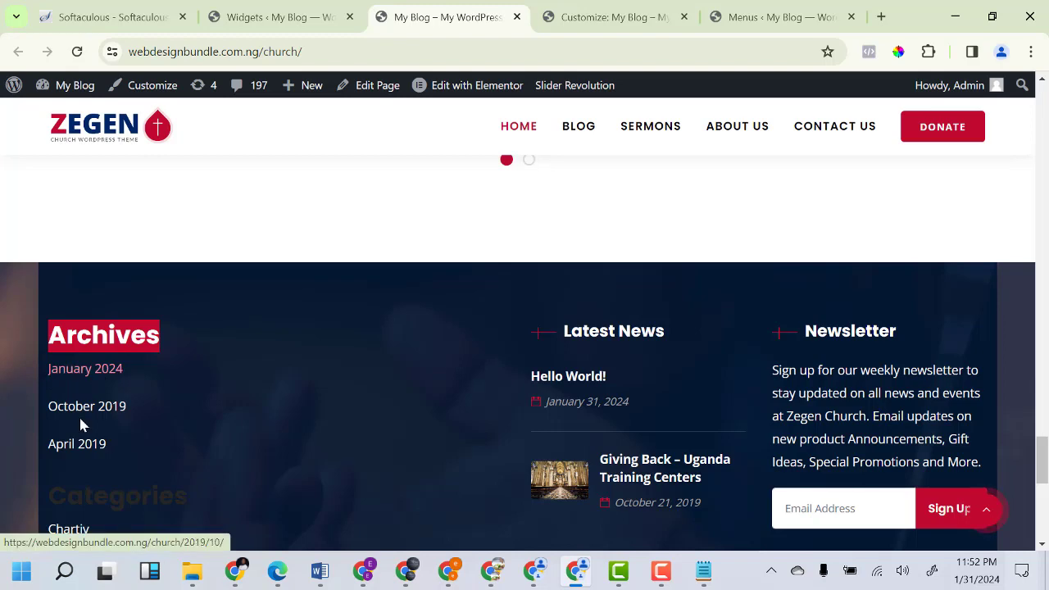
scroll(67, 484, down, 1)
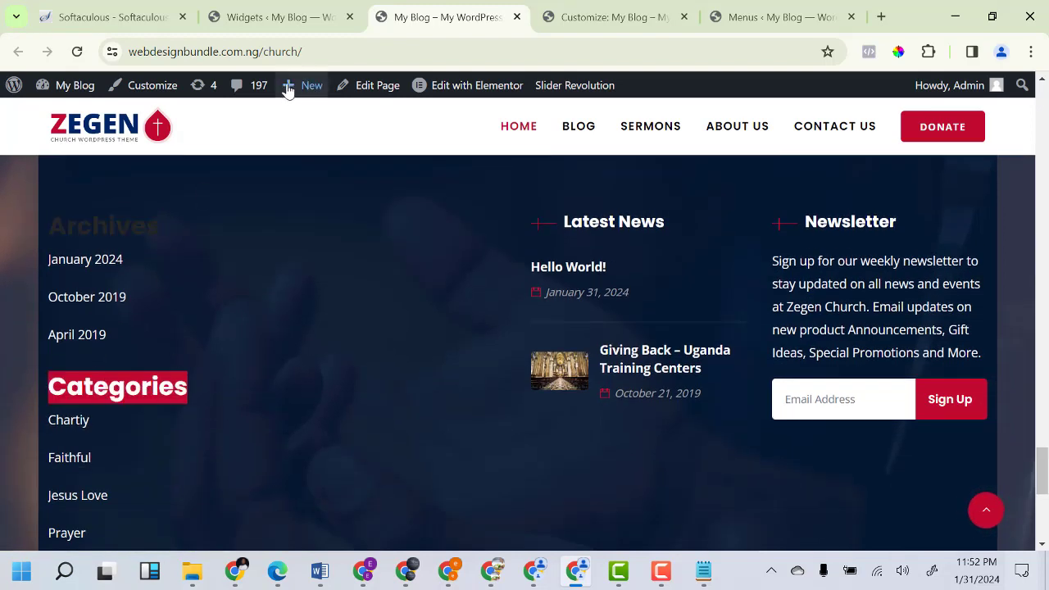
click(277, 18)
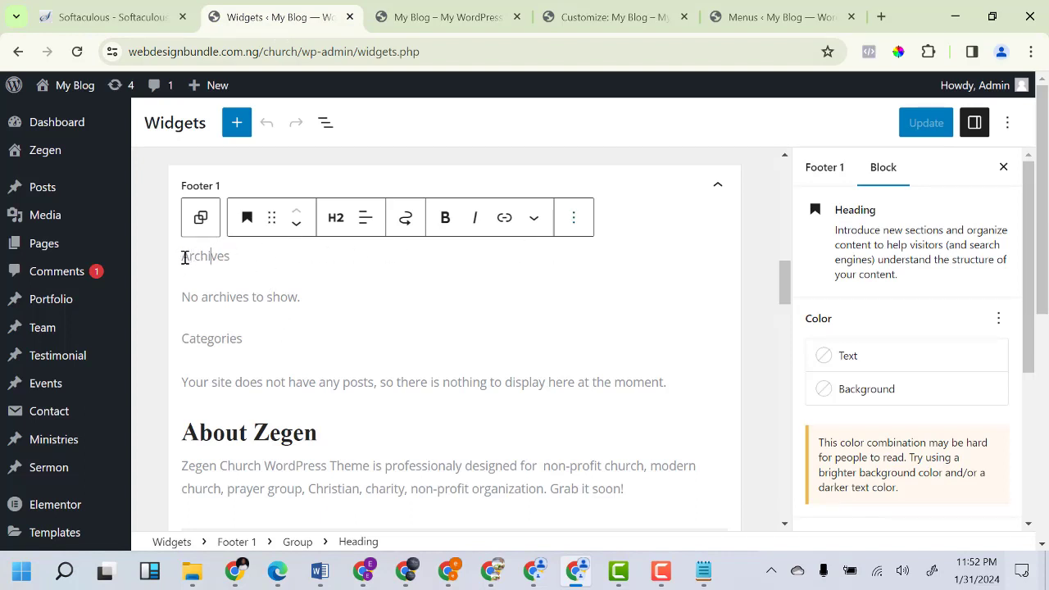
Delete the Archives heading and its group from Footer 1.
drag(185, 258, 244, 257)
click(573, 220)
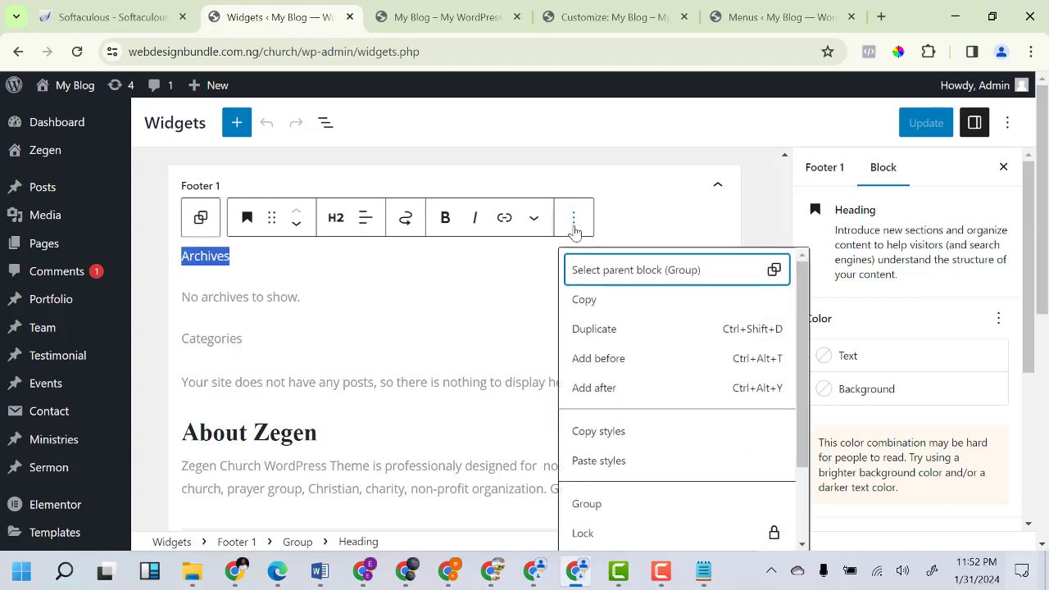
scroll(661, 473, down, 3)
click(608, 533)
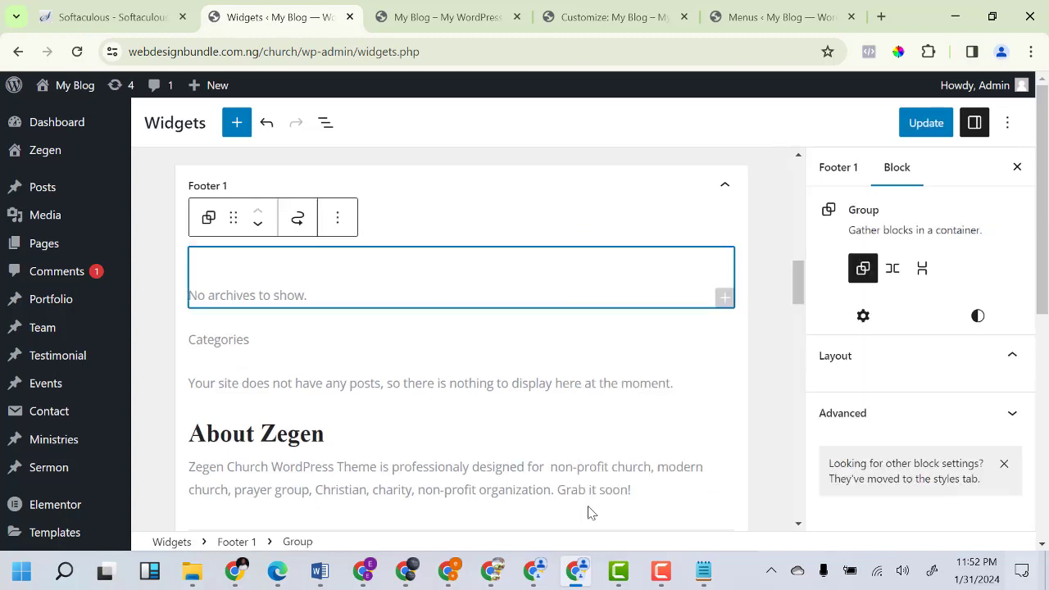
click(339, 227)
scroll(400, 467, down, 4)
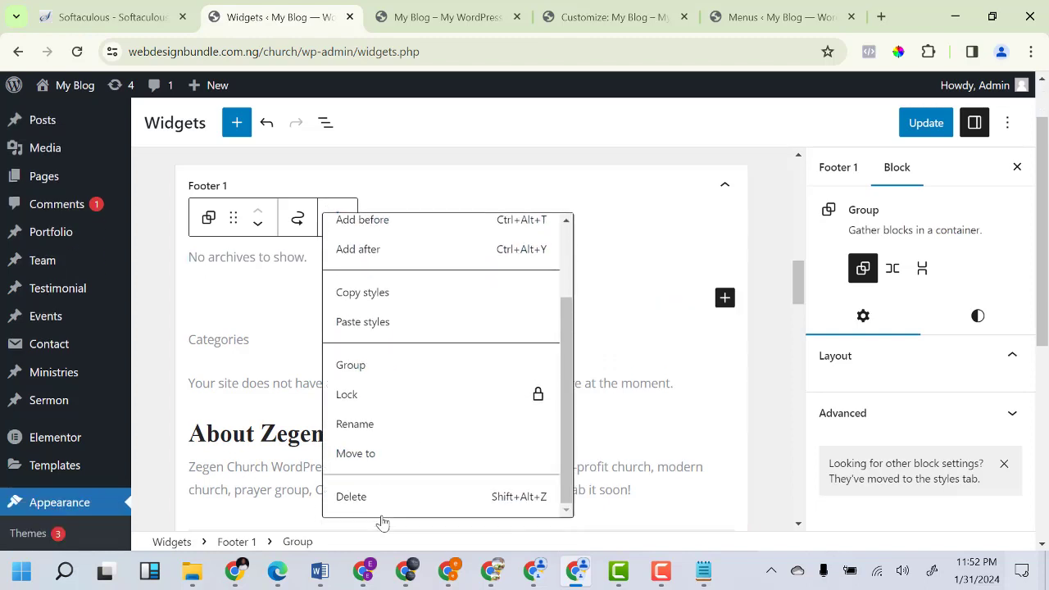
click(363, 531)
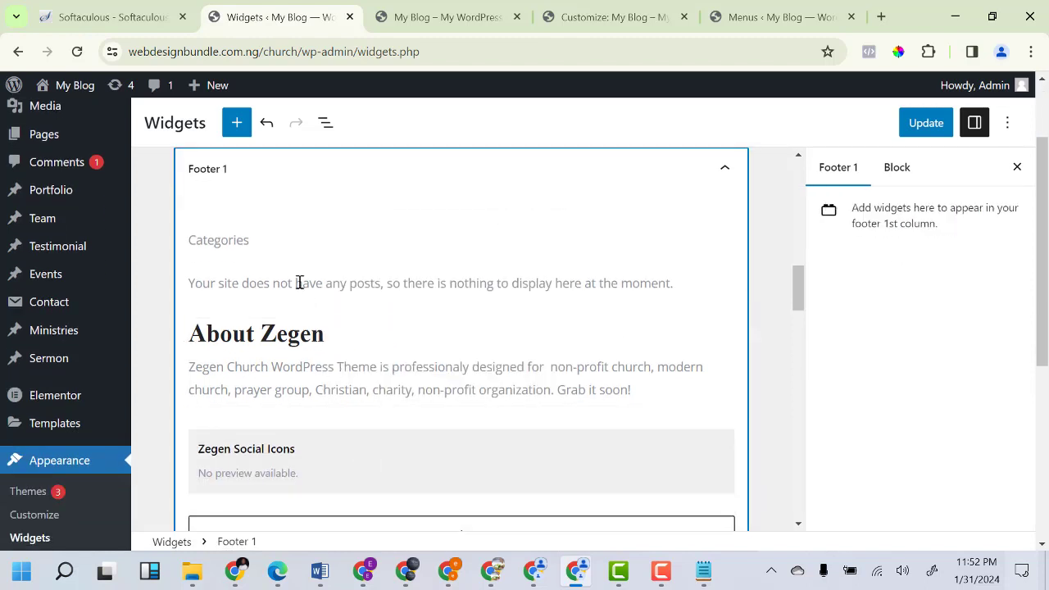
Delete the Categories heading and the leftover empty group from Footer 1.
click(254, 237)
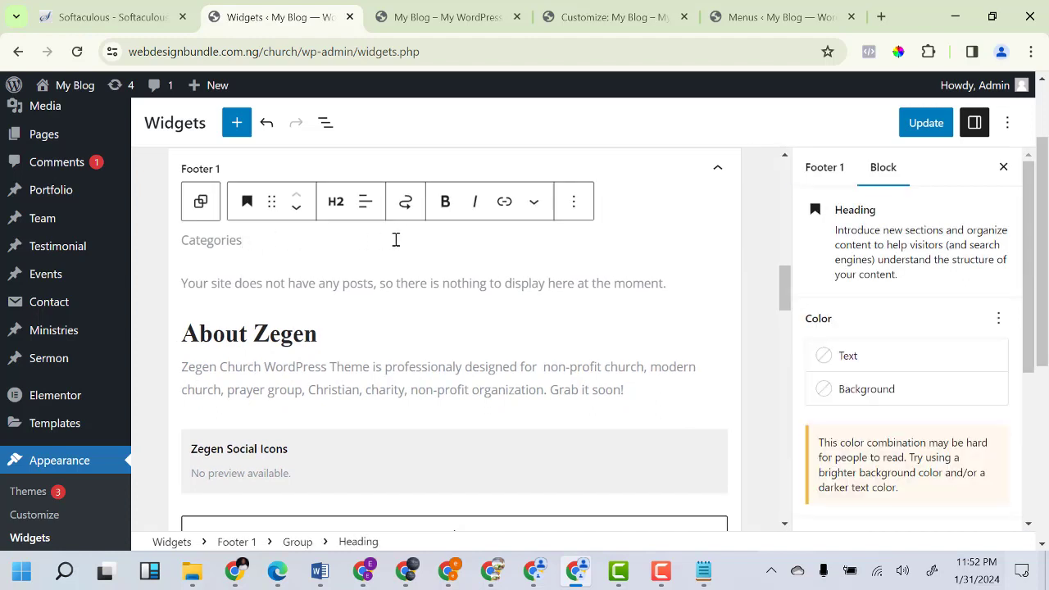
click(578, 202)
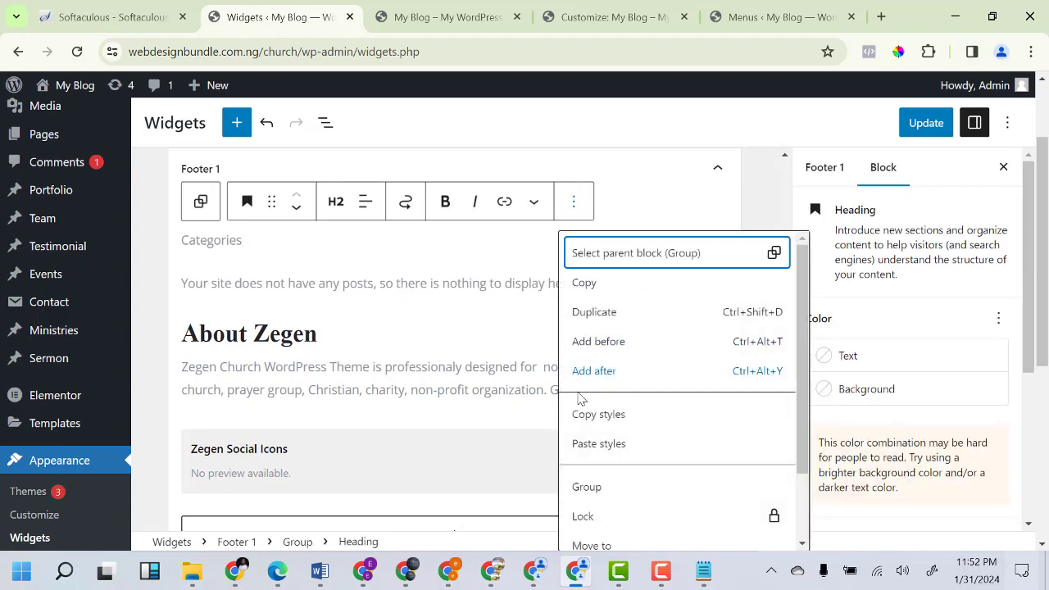
scroll(607, 537, down, 2)
click(602, 532)
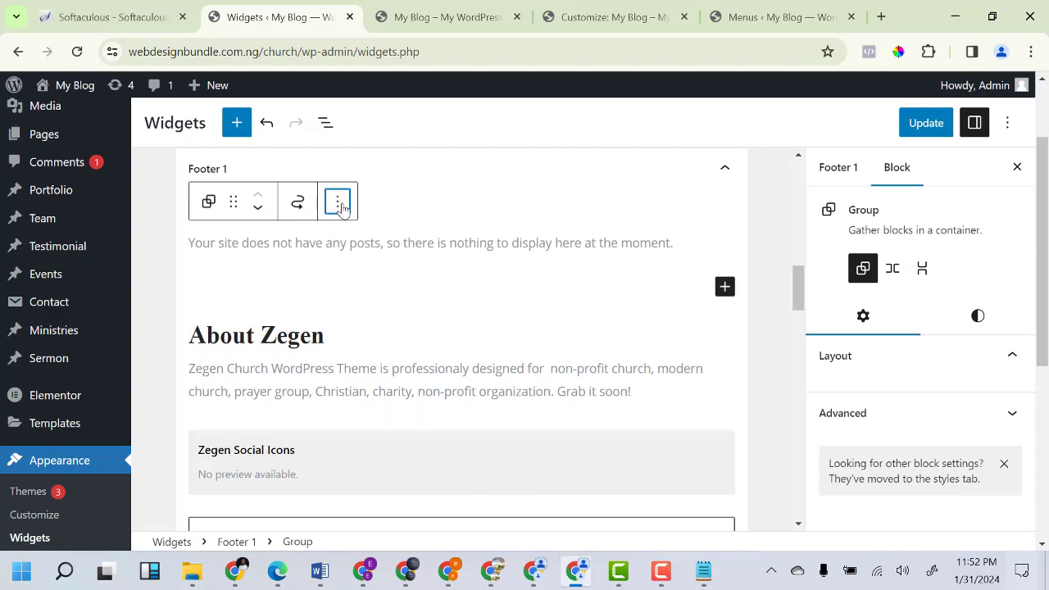
click(337, 201)
scroll(422, 396, down, 3)
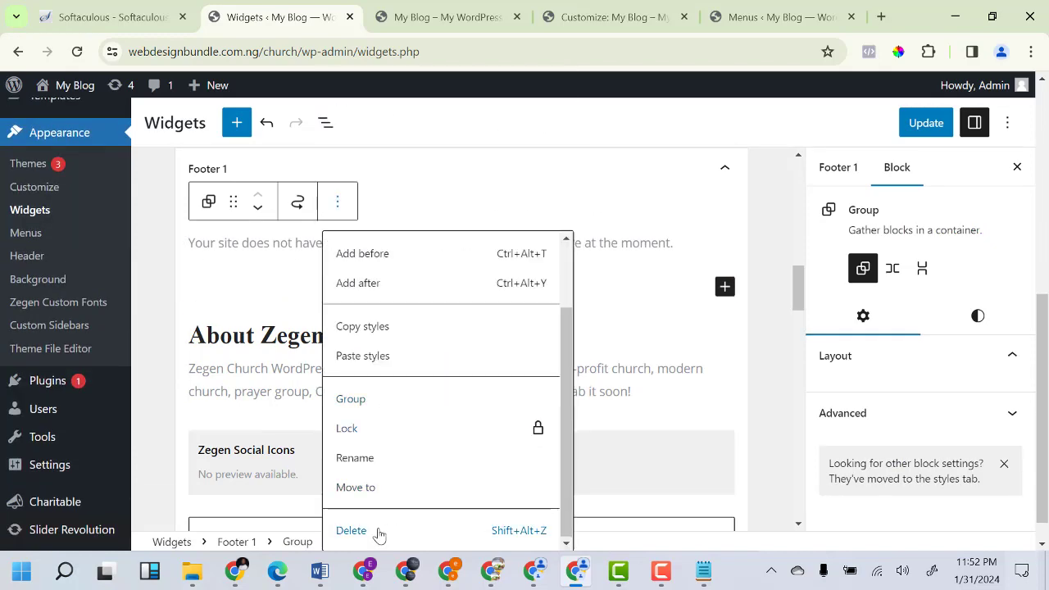
click(373, 532)
Save the footer widget changes with Update.
scroll(317, 358, up, 2)
scroll(313, 383, down, 1)
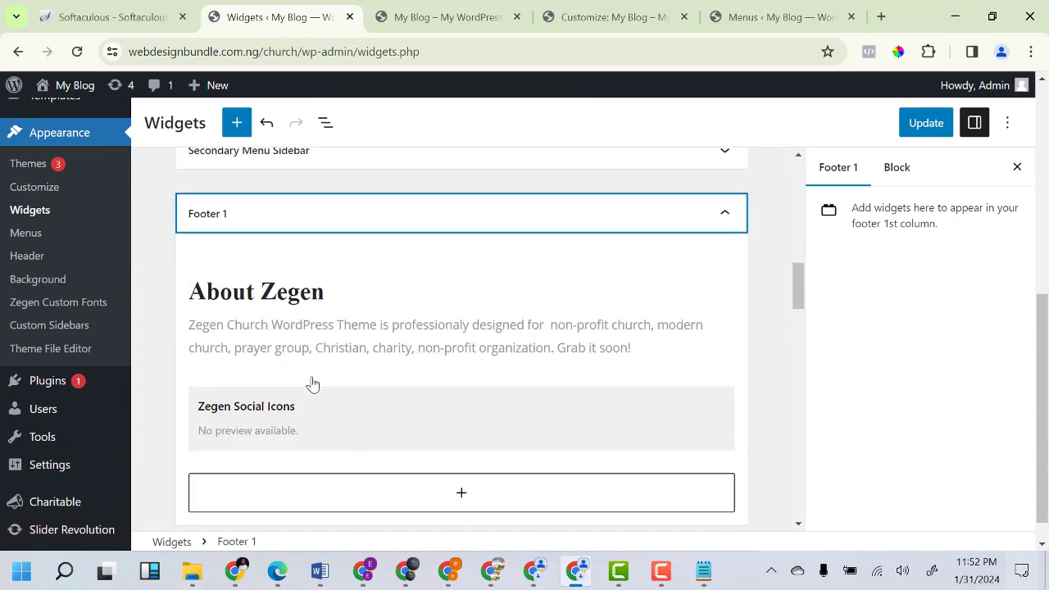
scroll(361, 381, up, 3)
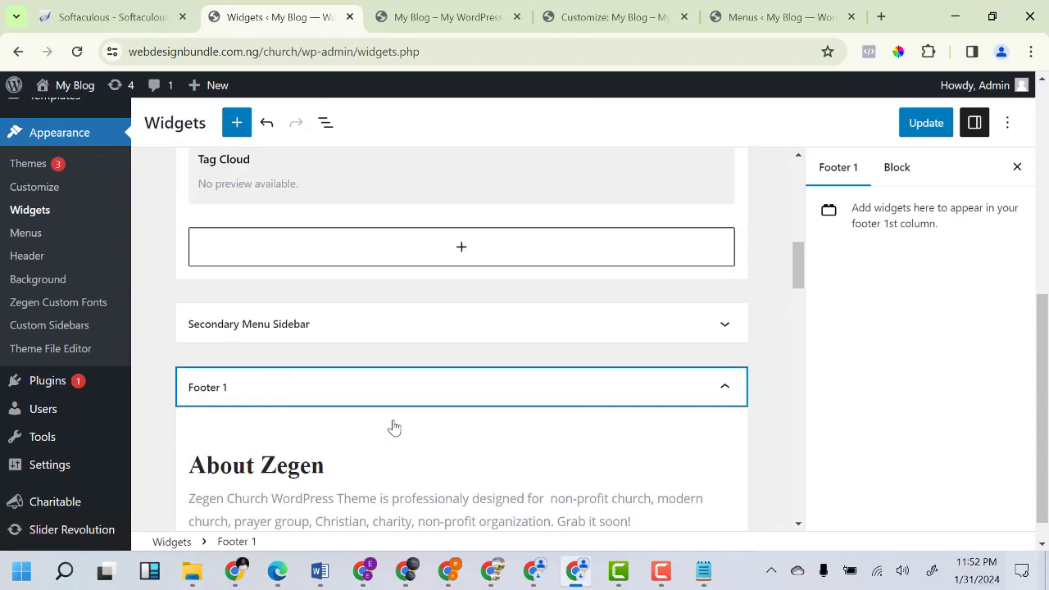
click(910, 127)
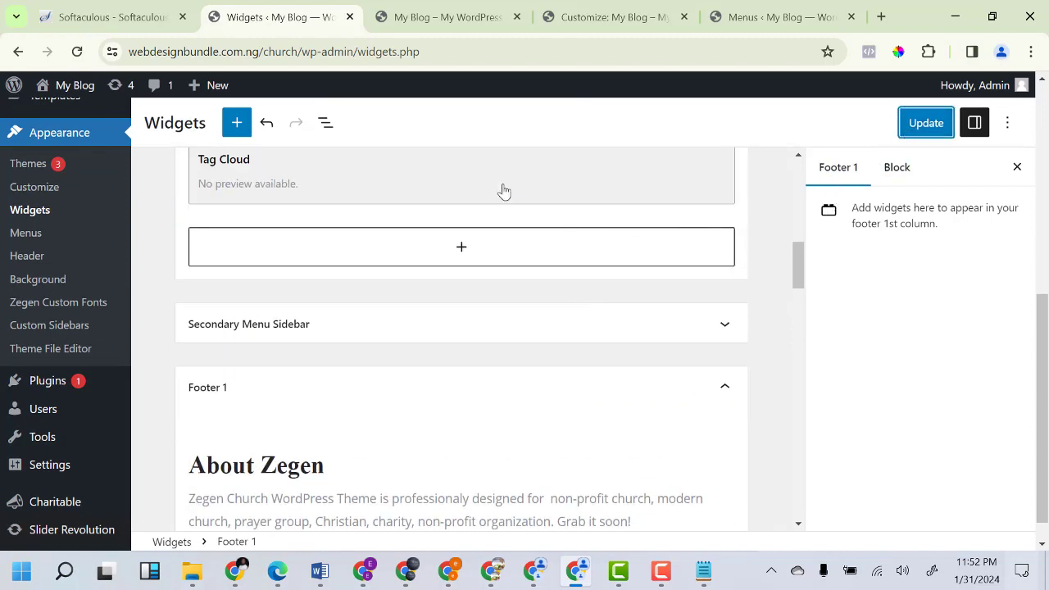
click(949, 131)
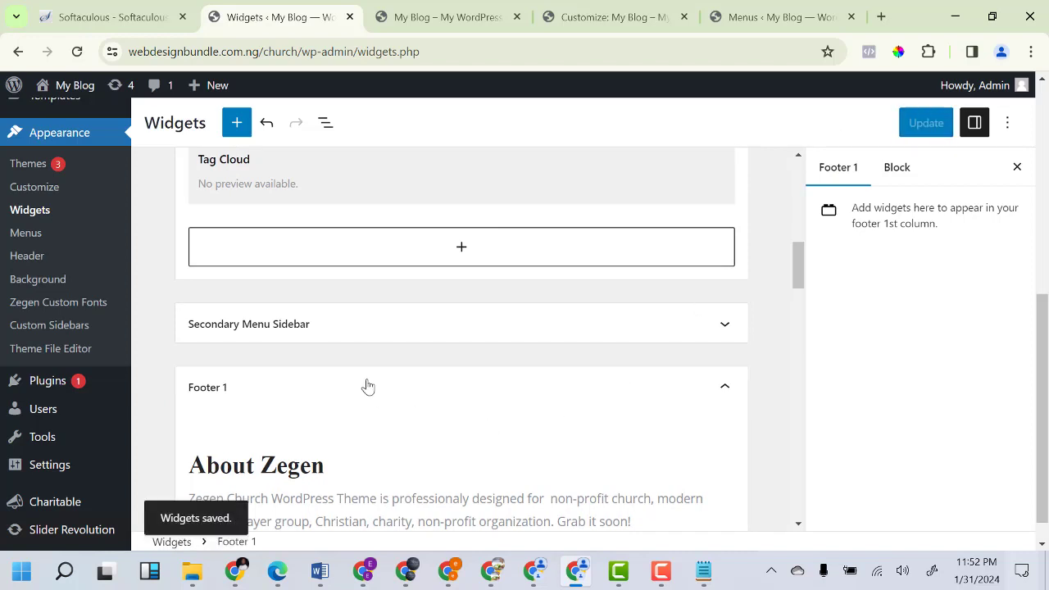
scroll(380, 383, down, 5)
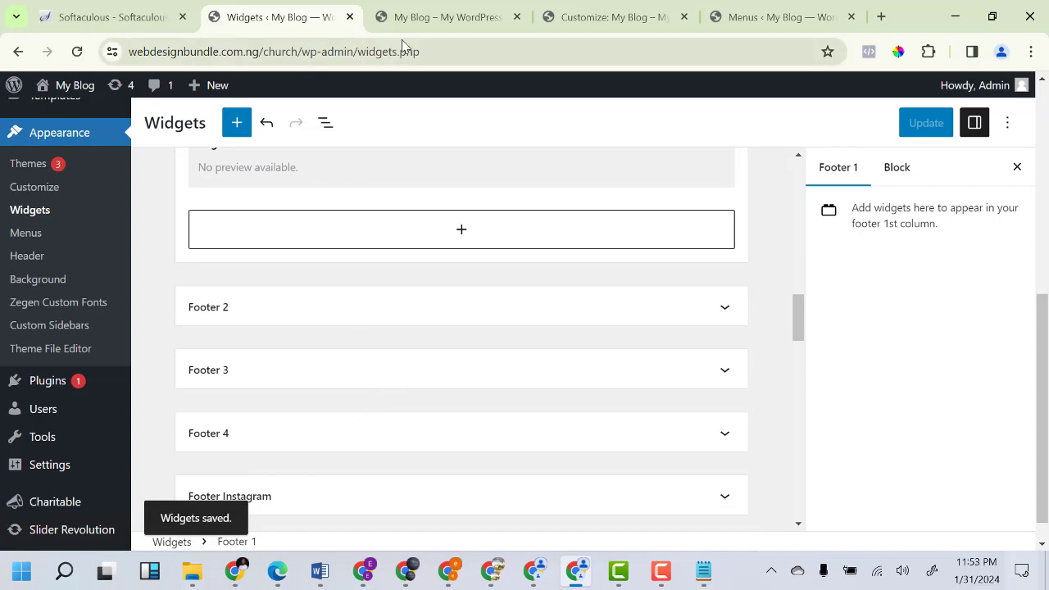
click(438, 16)
click(77, 51)
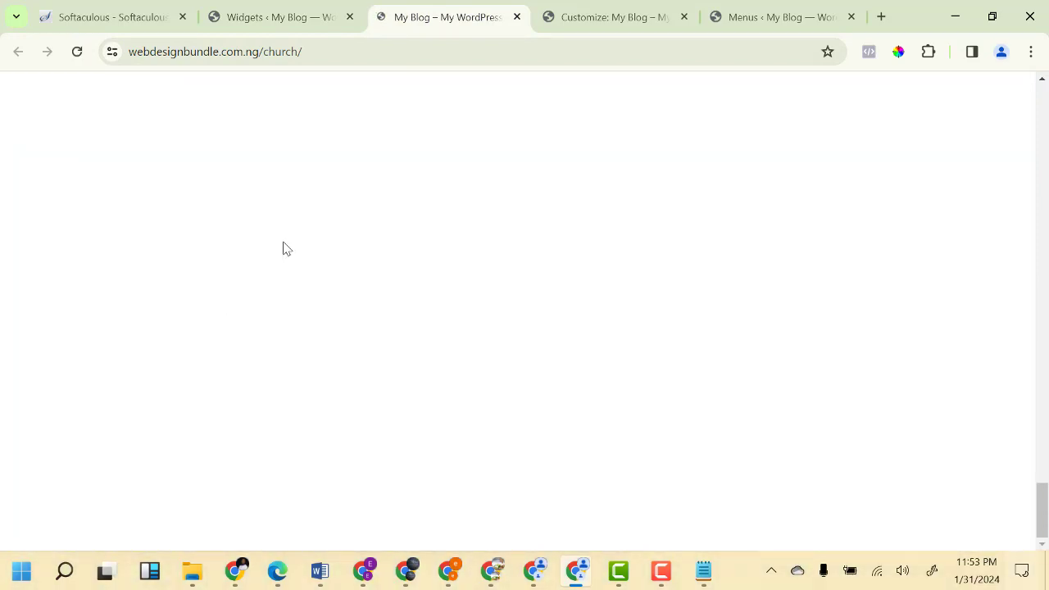
scroll(197, 304, up, 4)
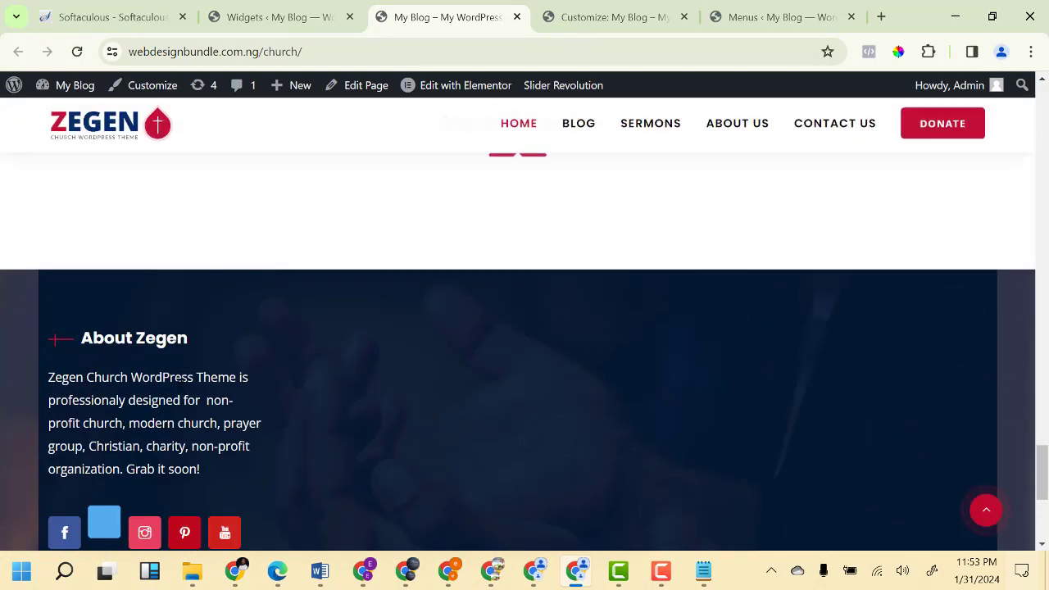
scroll(358, 407, down, 3)
scroll(253, 415, down, 2)
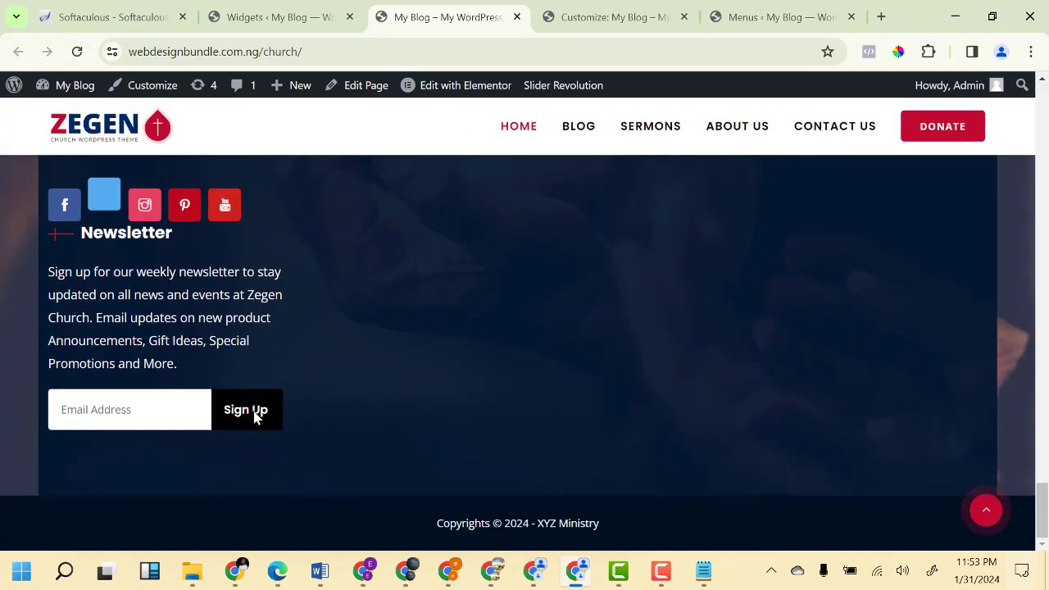
scroll(363, 403, up, 4)
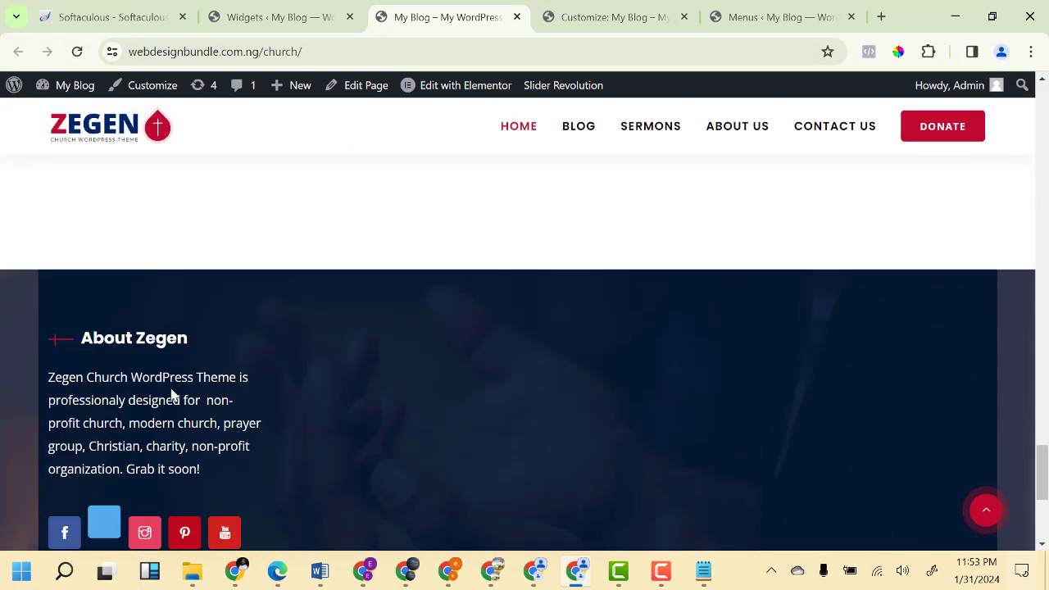
click(280, 17)
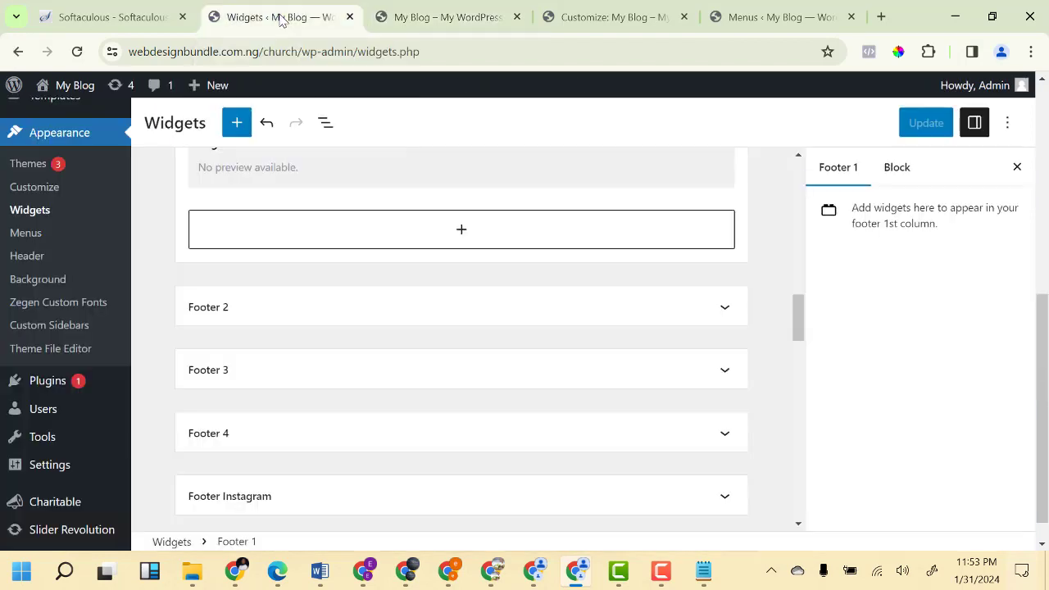
click(300, 315)
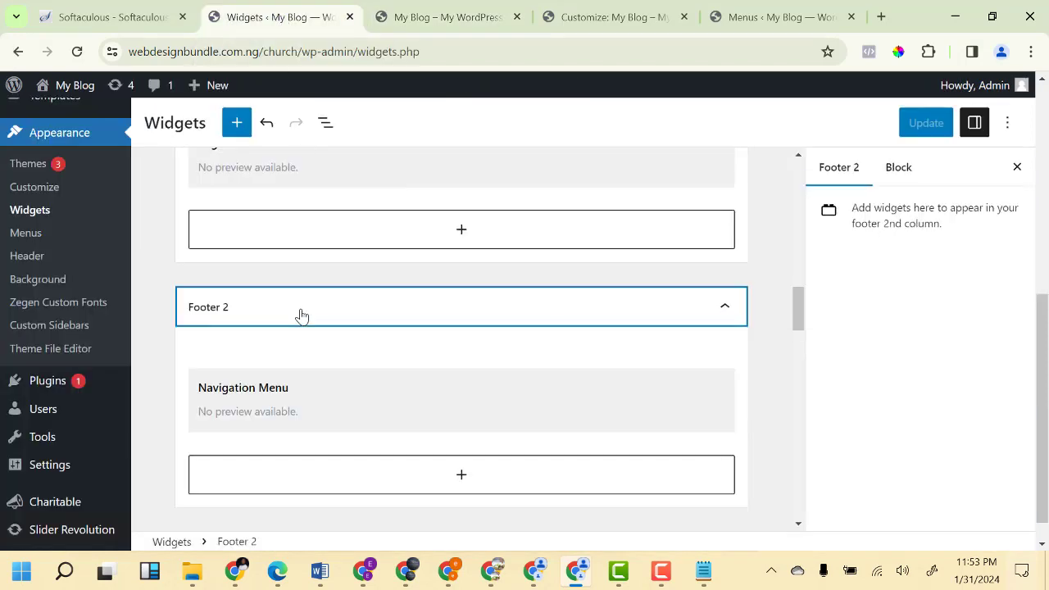
click(328, 410)
scroll(328, 410, down, 3)
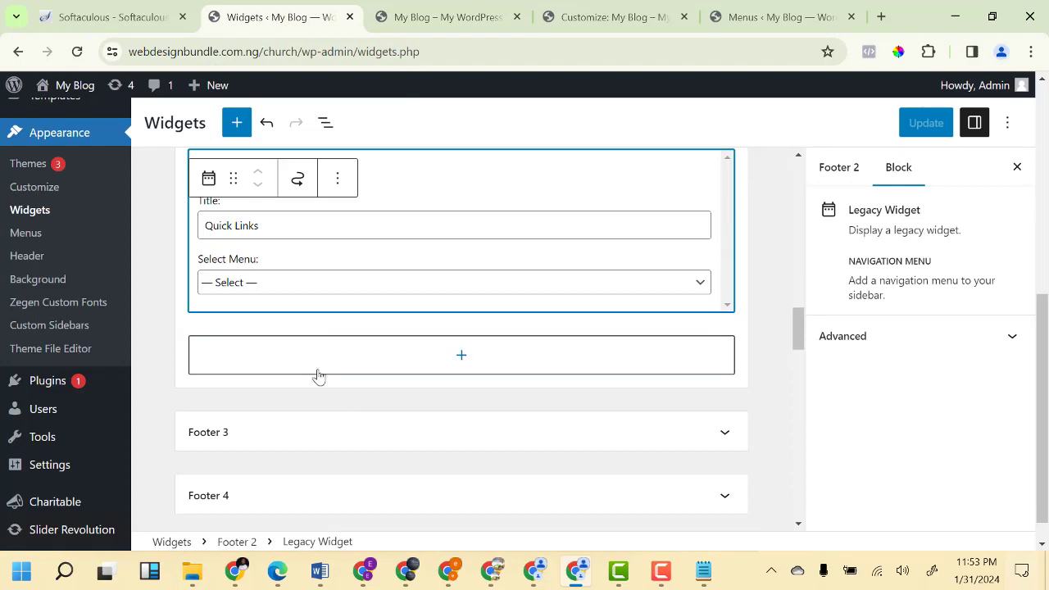
scroll(319, 377, up, 5)
click(402, 21)
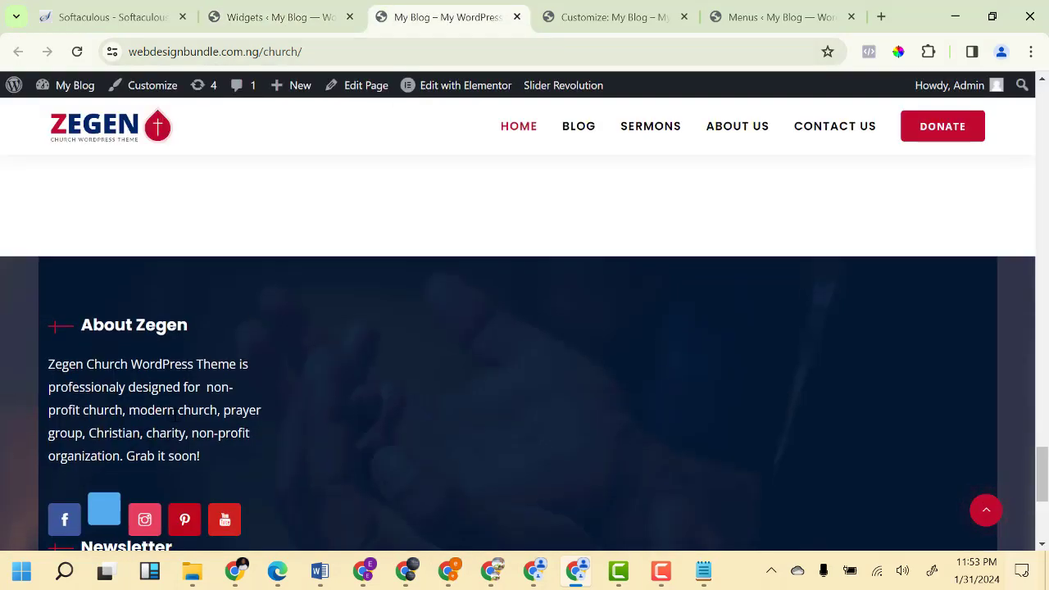
scroll(187, 386, down, 3)
scroll(212, 398, up, 2)
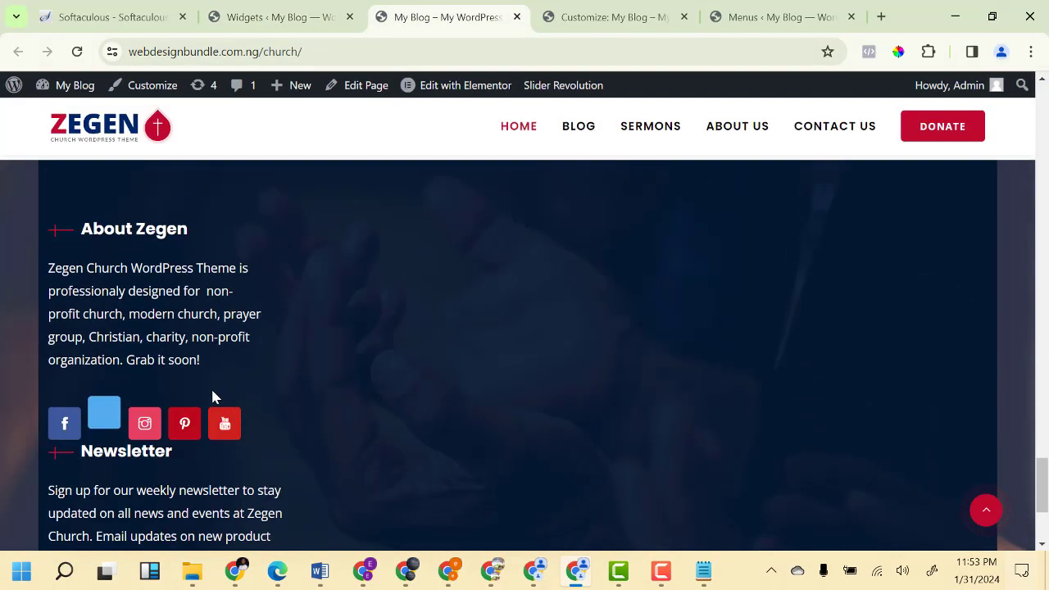
scroll(197, 414, down, 2)
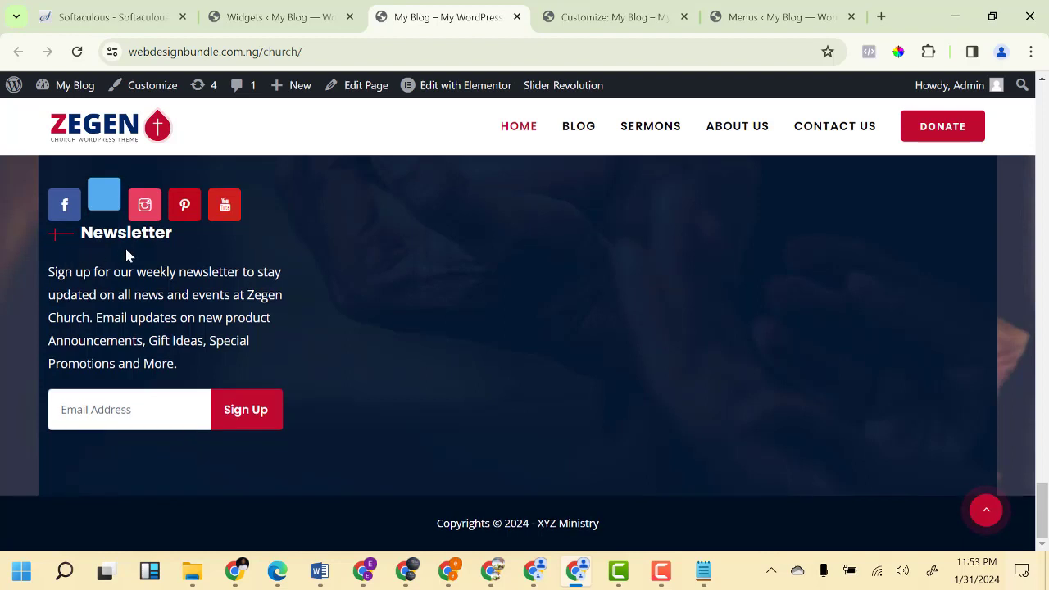
click(297, 25)
scroll(293, 411, down, 3)
click(291, 436)
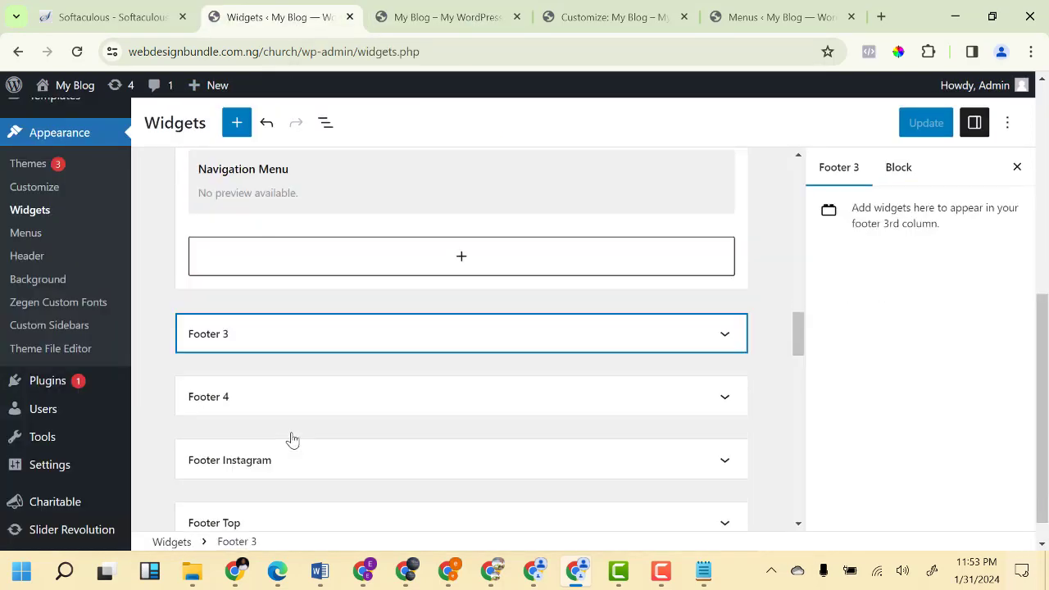
click(302, 346)
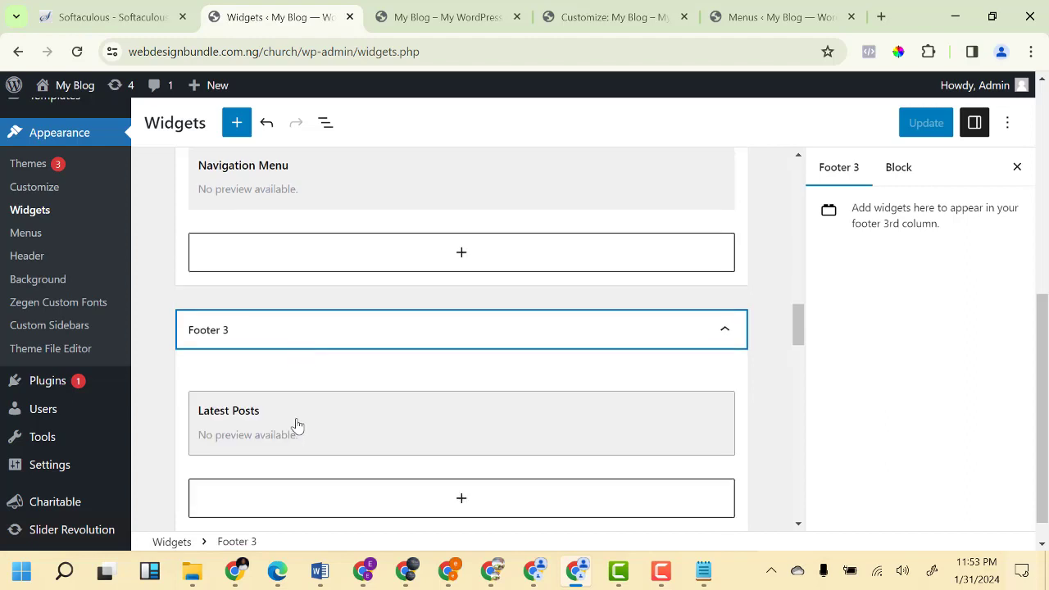
scroll(295, 430, down, 3)
click(291, 375)
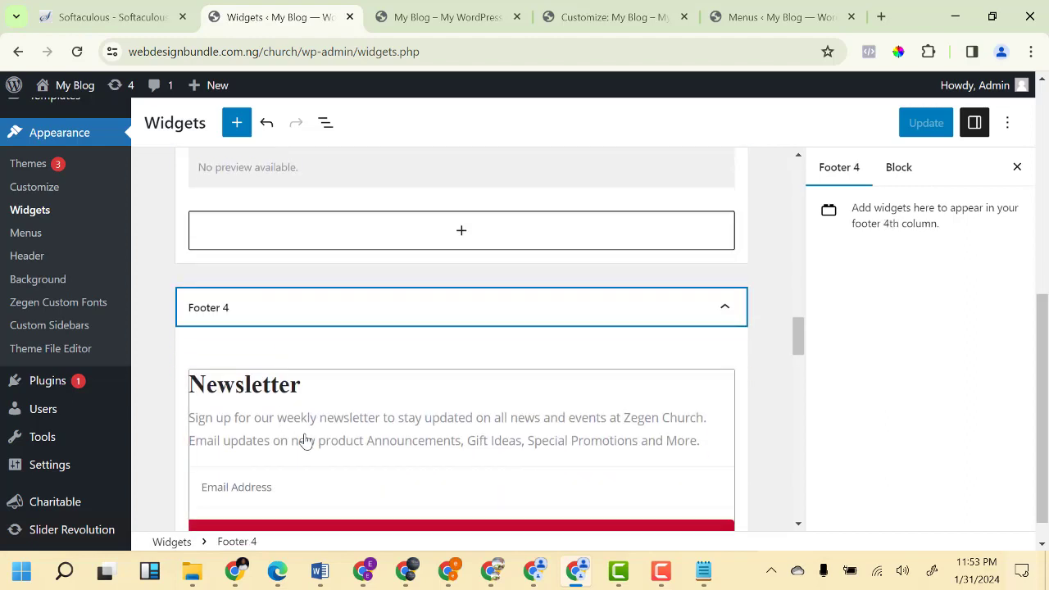
scroll(347, 437, down, 3)
scroll(333, 422, up, 5)
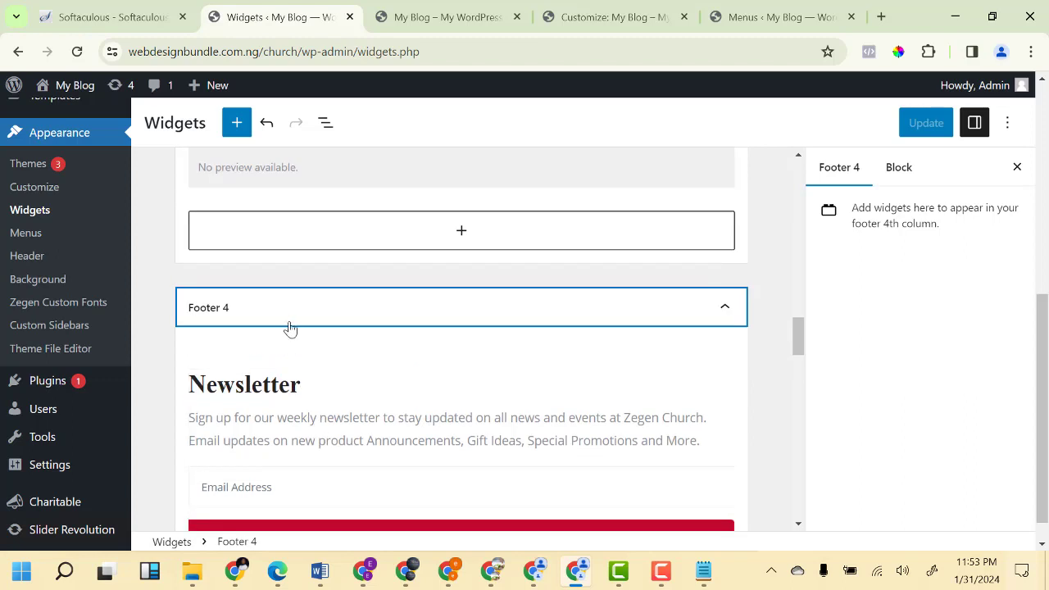
click(288, 380)
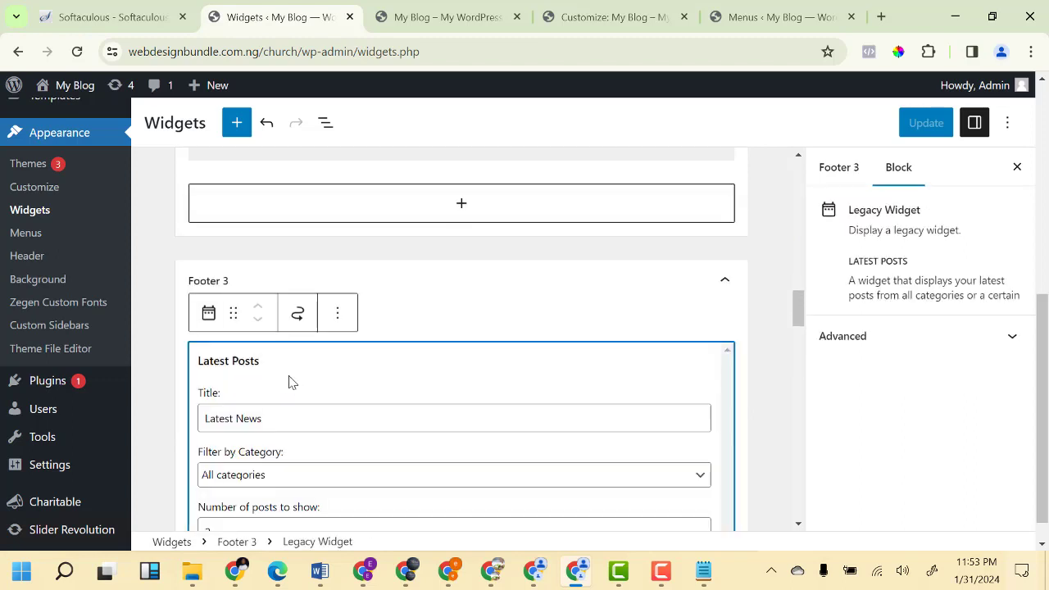
scroll(299, 394, down, 1)
scroll(280, 381, up, 4)
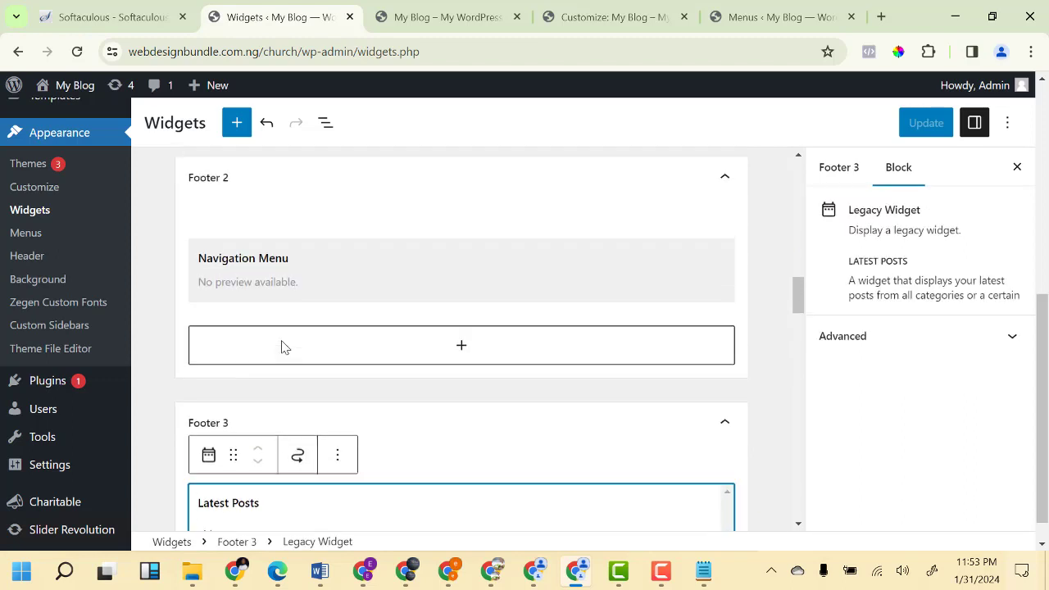
scroll(277, 380, up, 5)
scroll(281, 300, up, 2)
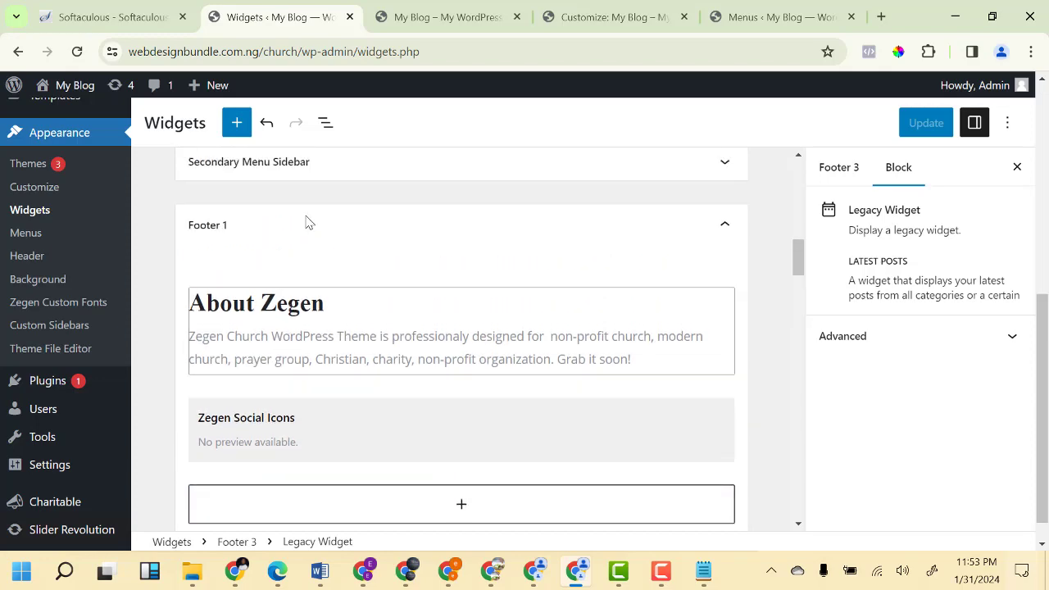
click(403, 27)
scroll(106, 328, up, 4)
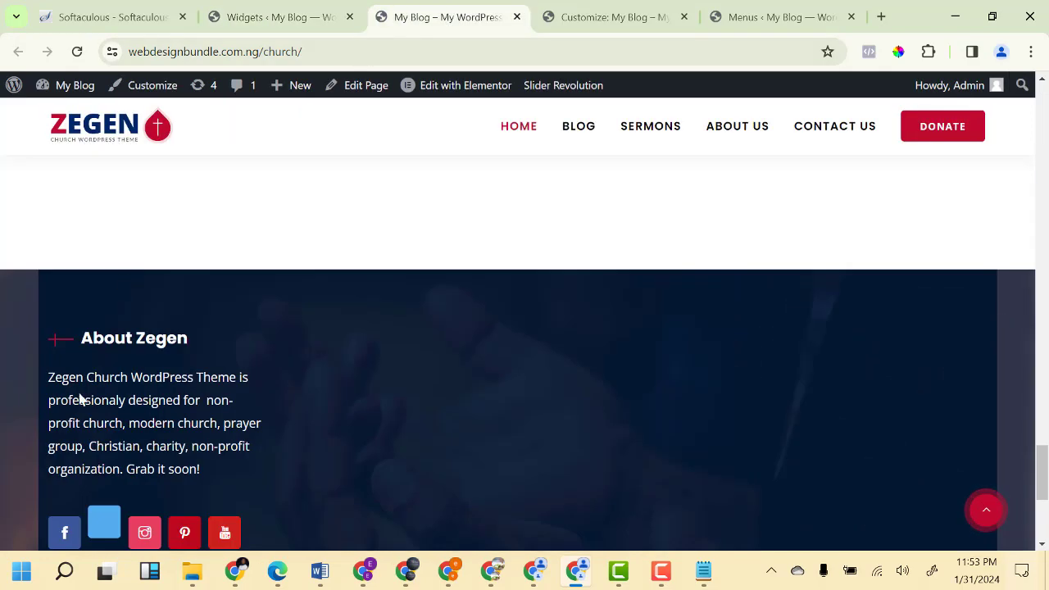
scroll(140, 356, down, 3)
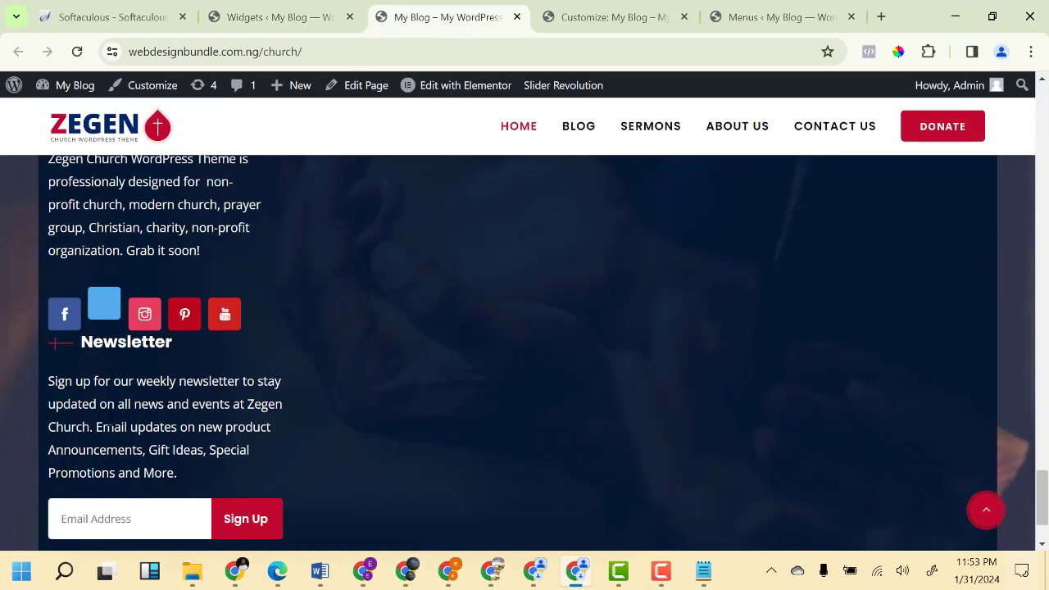
click(264, 25)
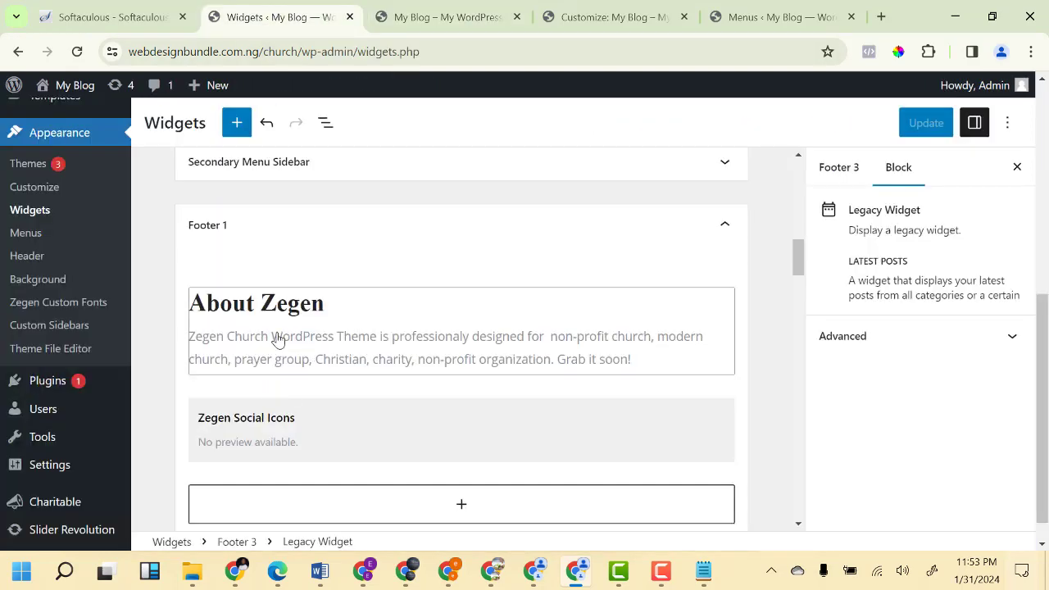
Retitle the About Zegen text widget to About XYZ Ministry.
click(279, 341)
scroll(276, 422, down, 2)
scroll(248, 325, up, 2)
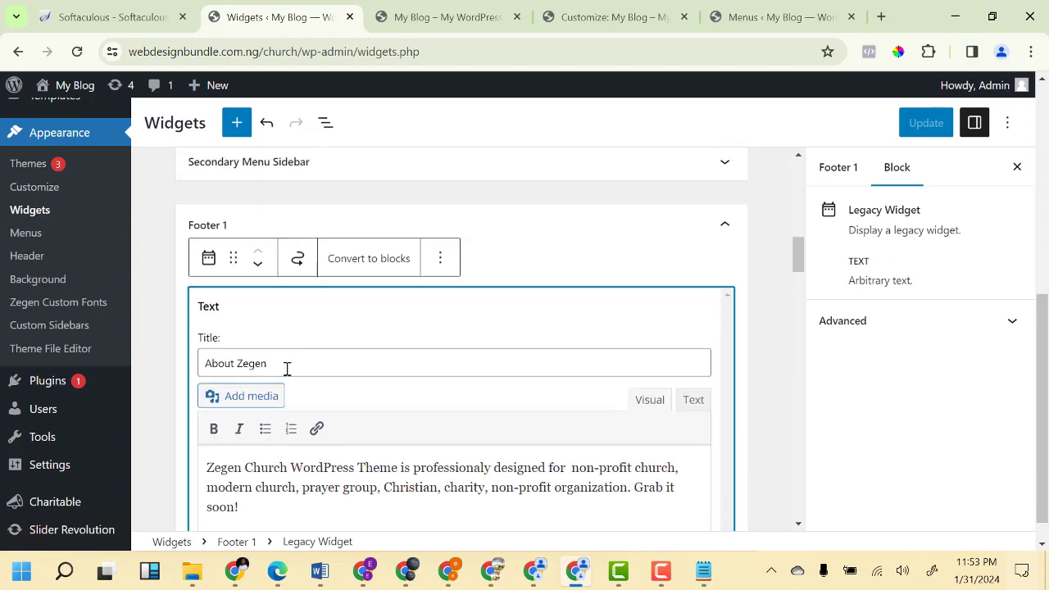
drag(235, 361, 327, 367)
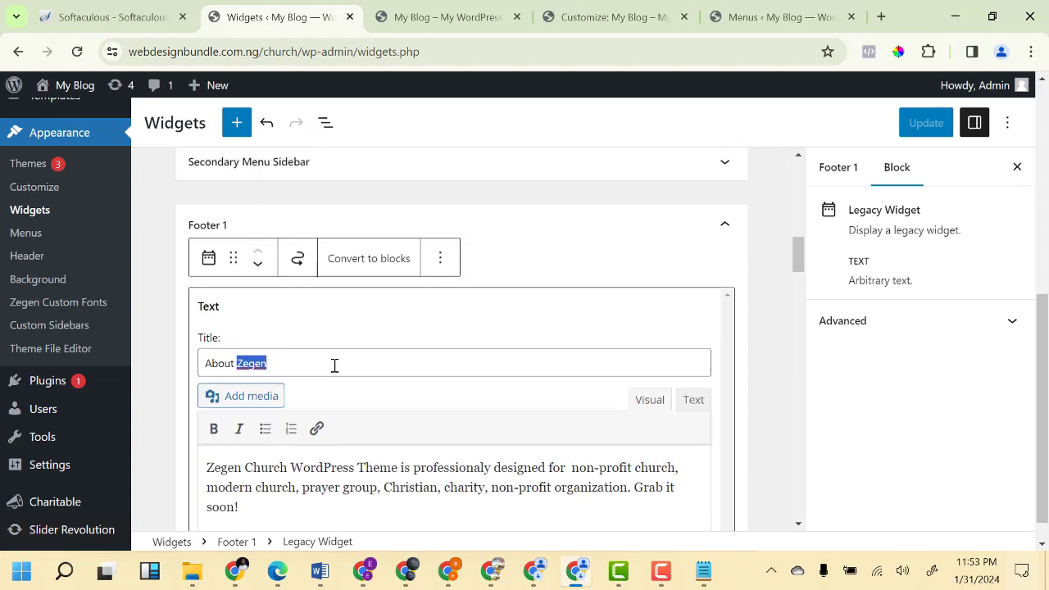
key(BackSpace)
text(XYZ Ministry)
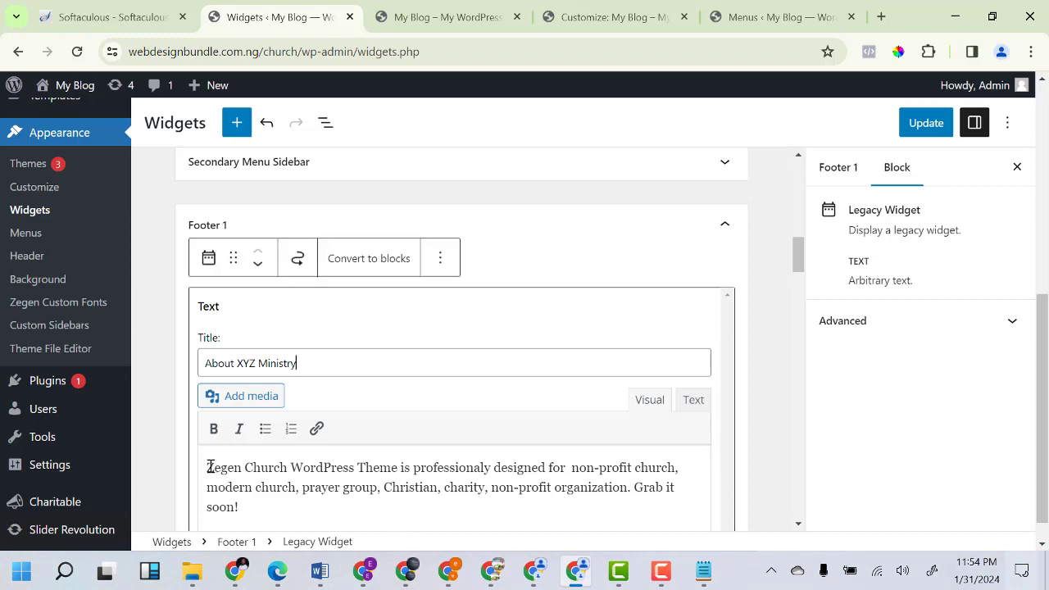
Replace the About paragraph with 'We provide shelter and sound message to people' and save.
drag(205, 468, 280, 502)
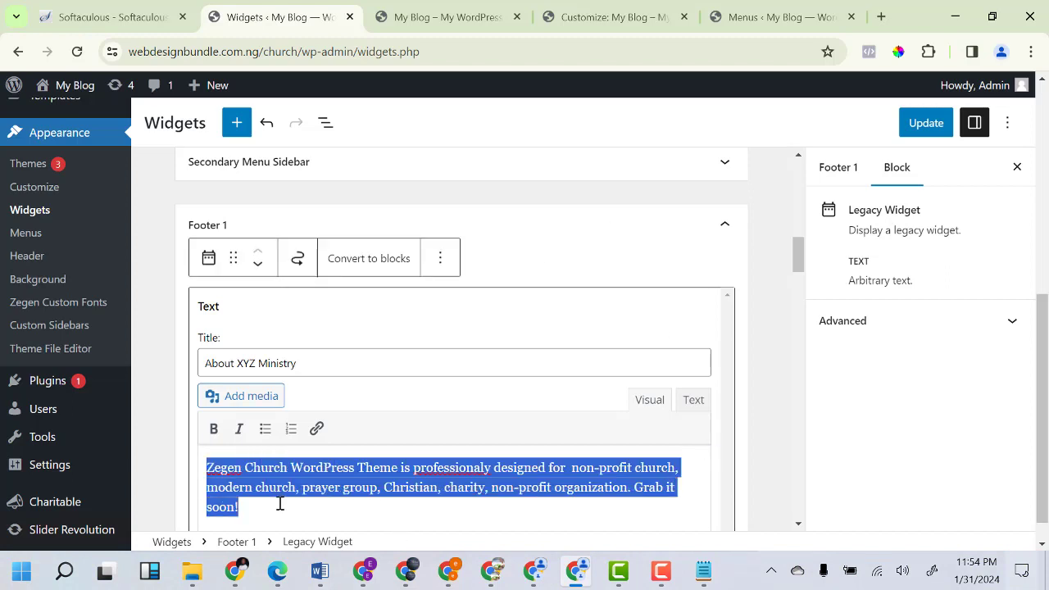
text(W)
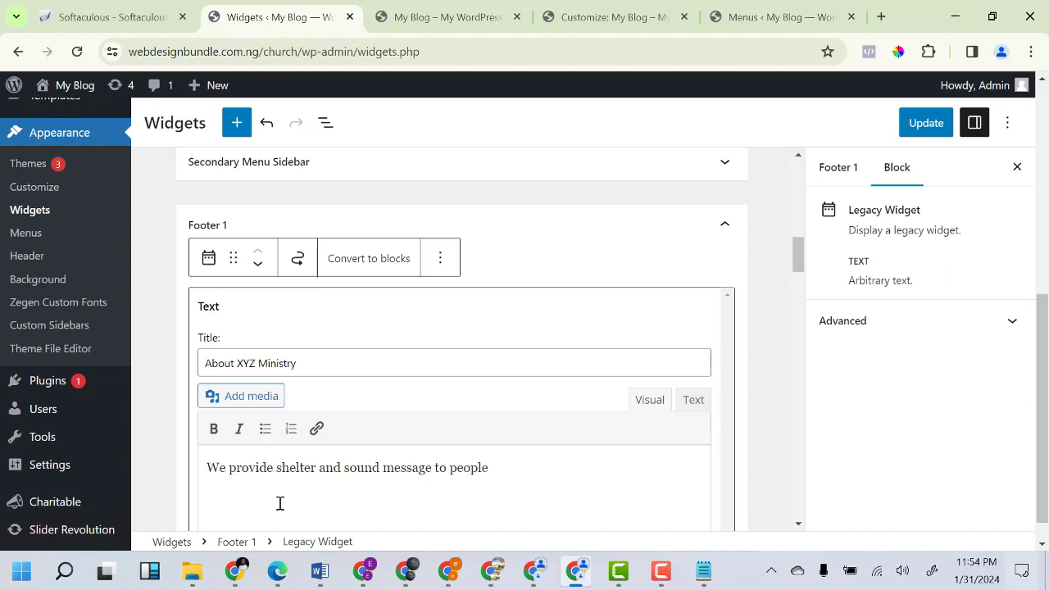
click(912, 126)
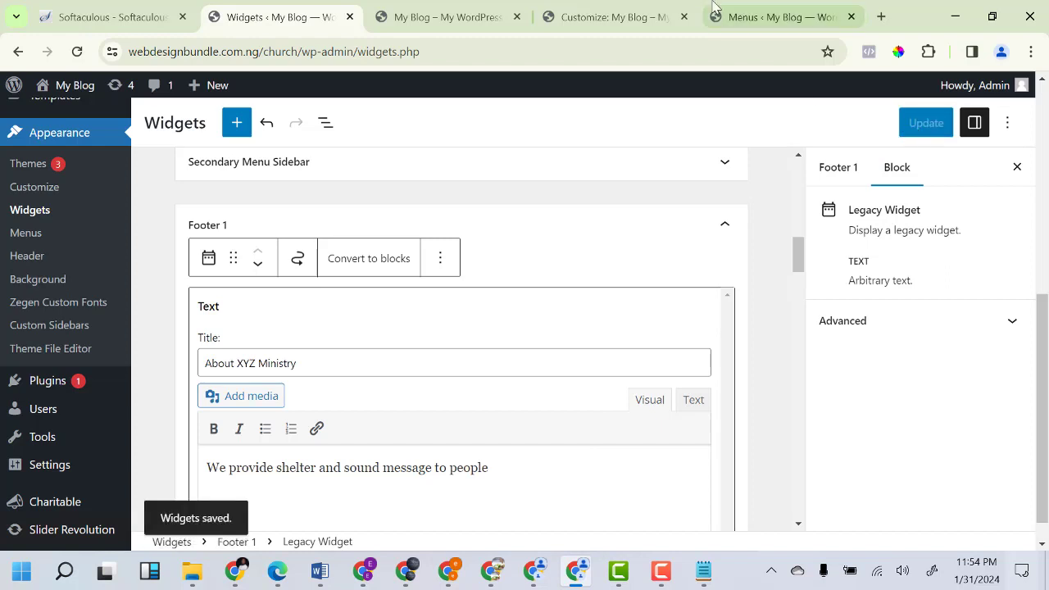
click(447, 18)
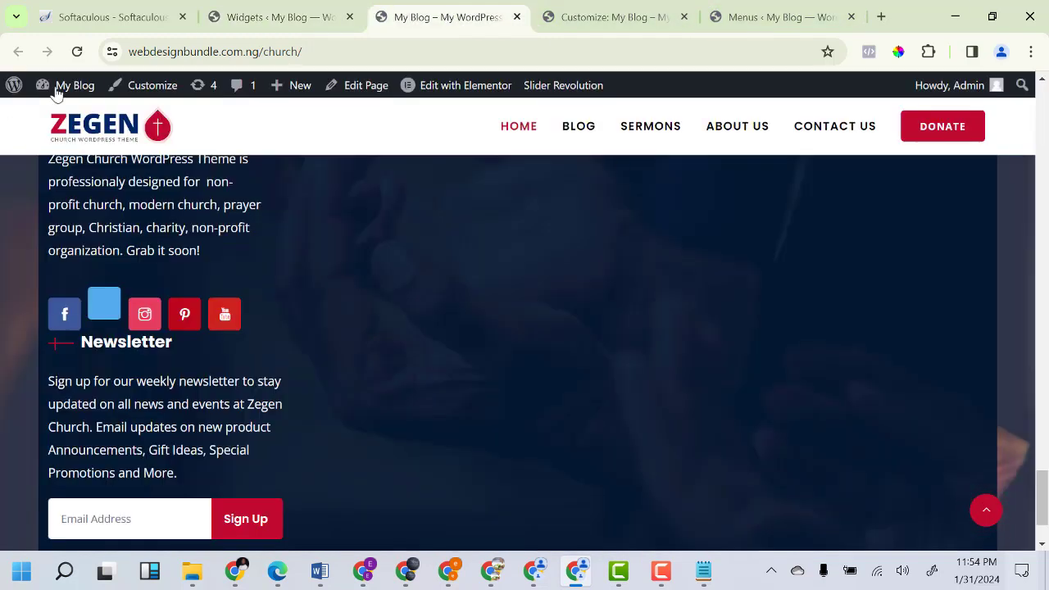
click(77, 52)
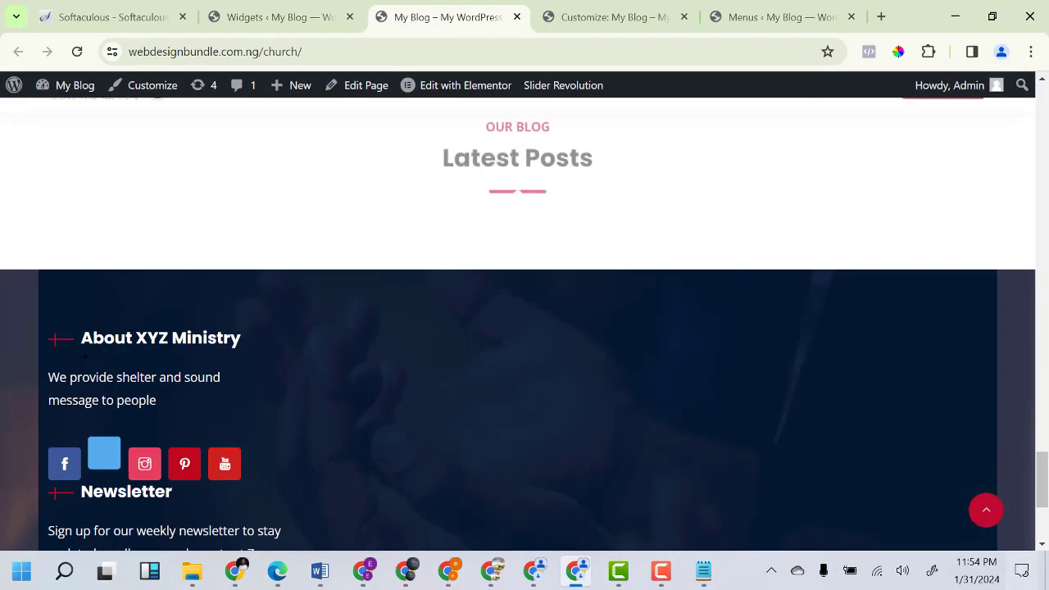
scroll(115, 369, down, 3)
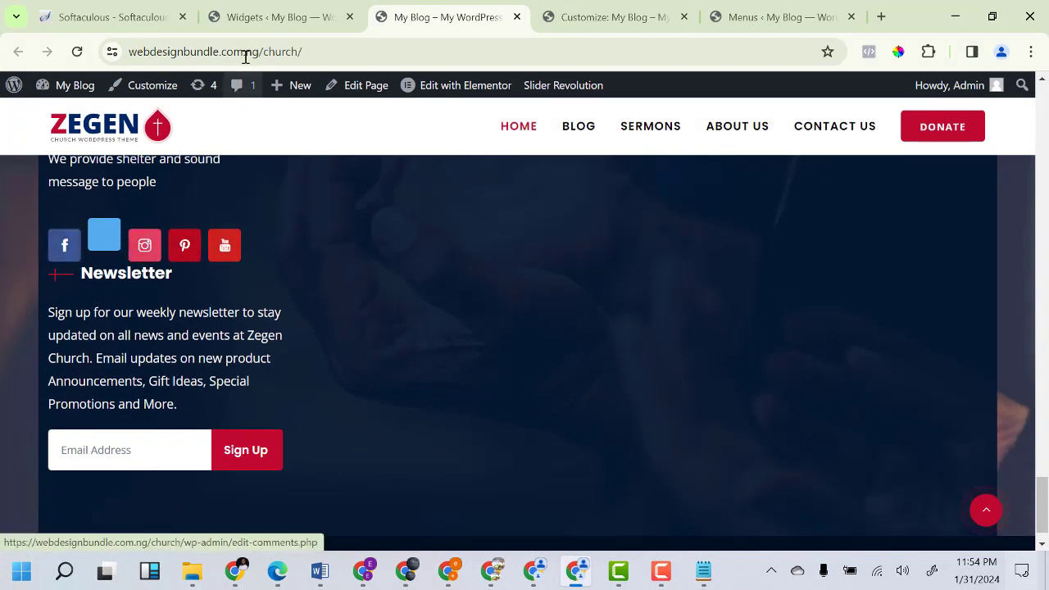
click(279, 16)
scroll(287, 359, up, 3)
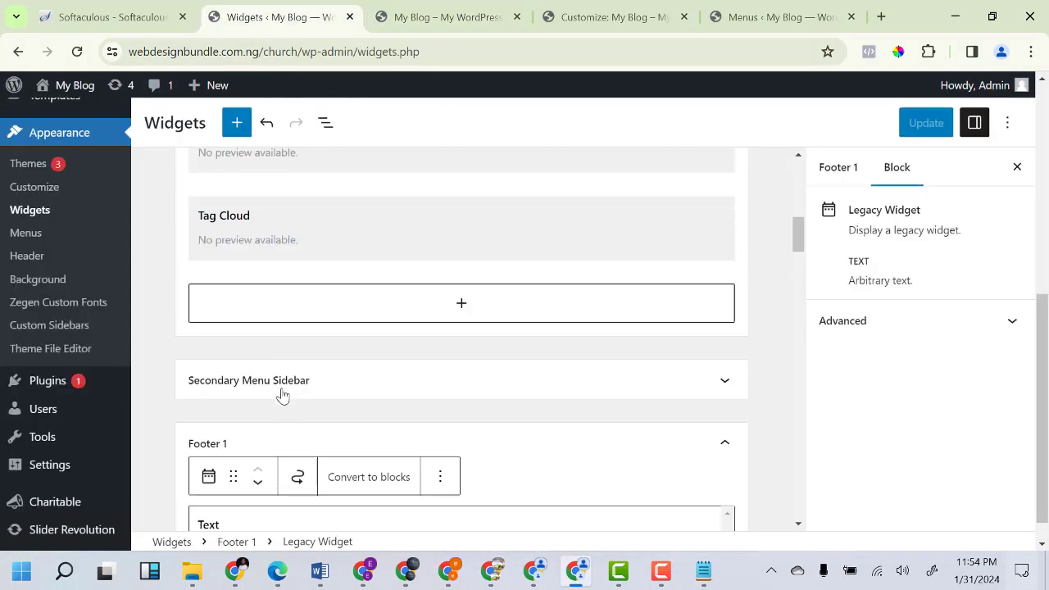
Clear the Pinterest URL from the Zegen Social Icons footer widget.
scroll(282, 396, down, 8)
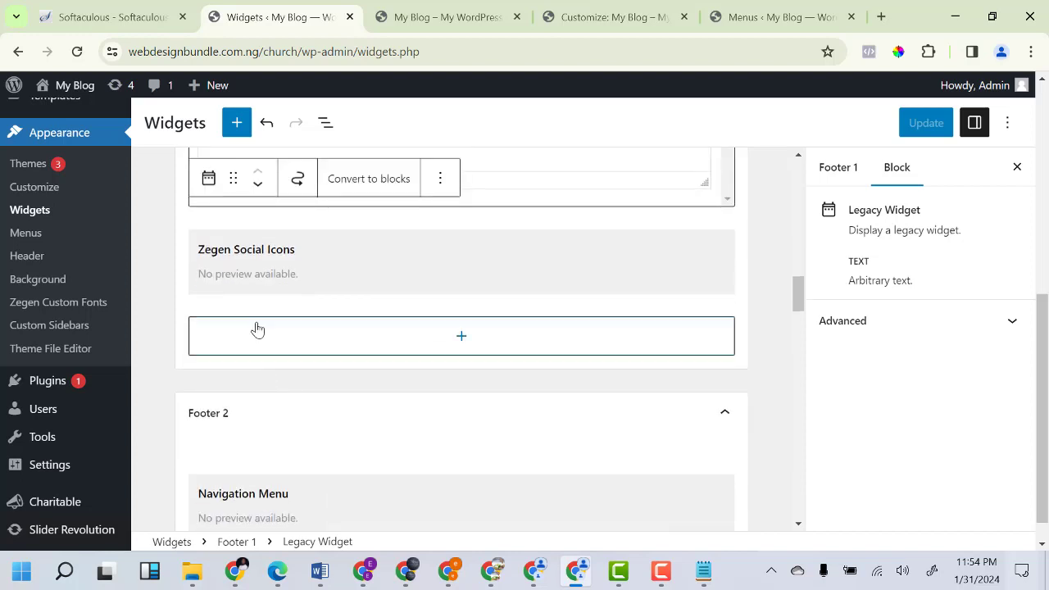
click(335, 276)
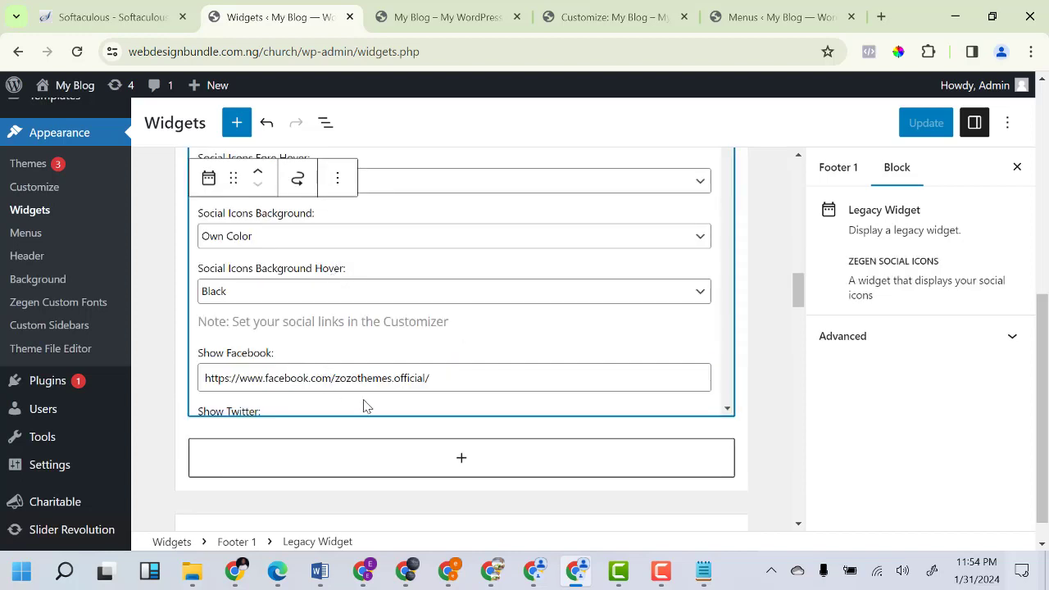
scroll(377, 360, down, 10)
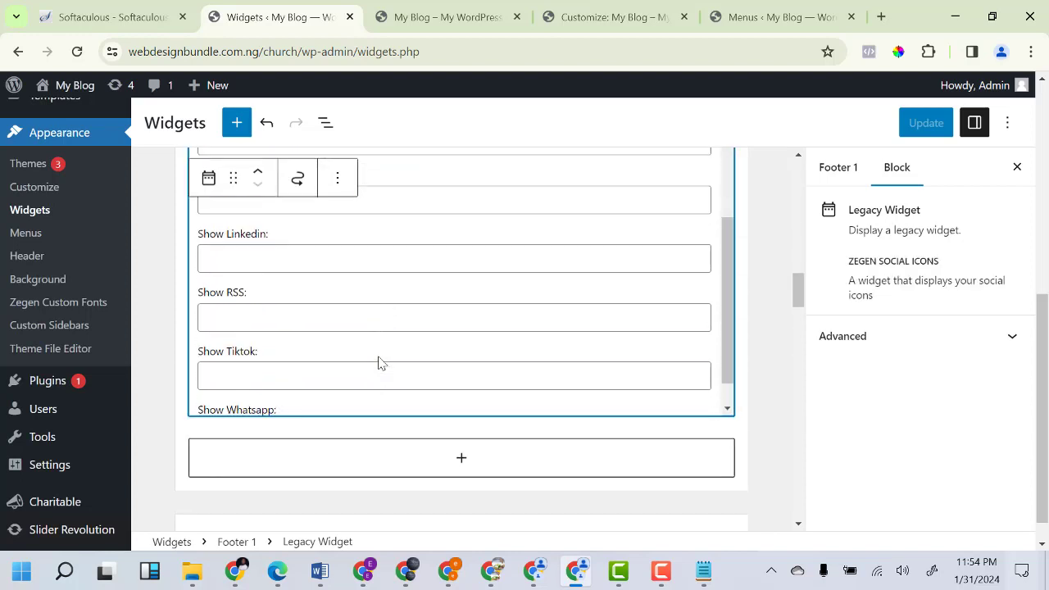
scroll(379, 363, up, 10)
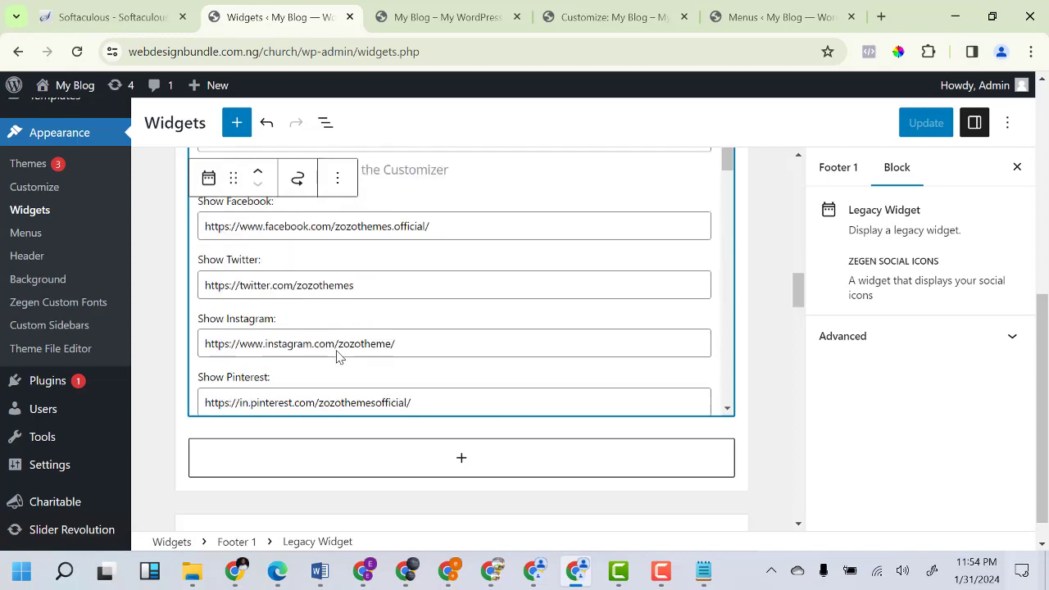
scroll(336, 354, up, 5)
scroll(324, 345, up, 2)
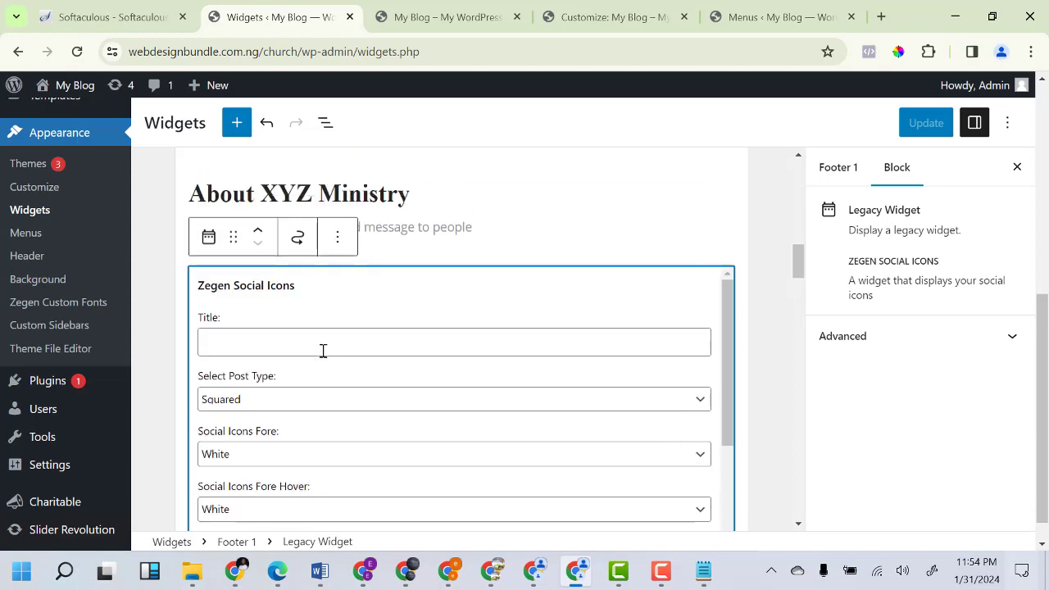
scroll(328, 373, down, 3)
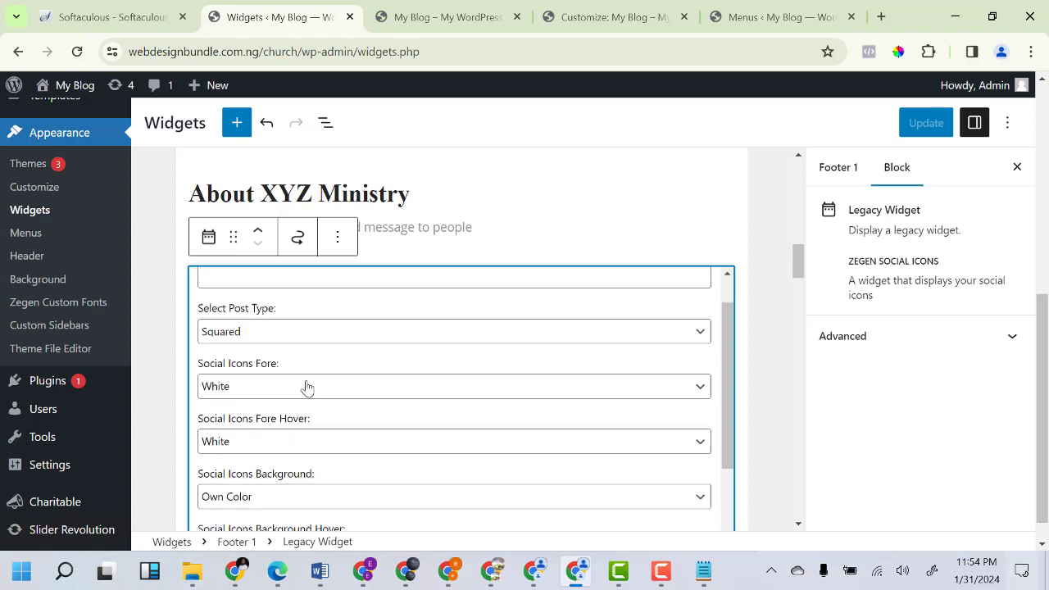
scroll(295, 373, down, 2)
scroll(278, 378, up, 1)
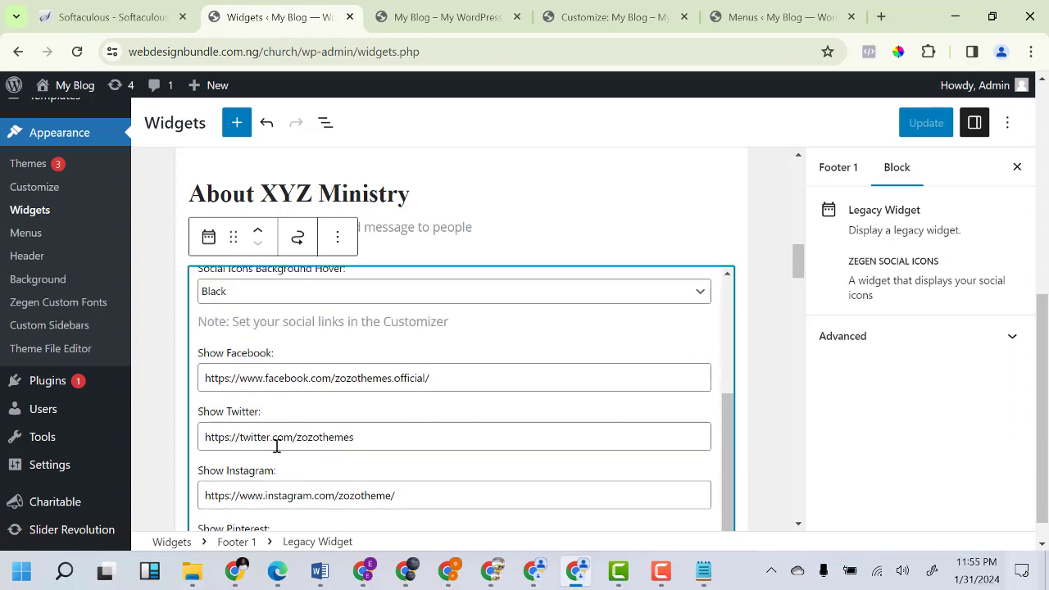
scroll(261, 476, down, 1)
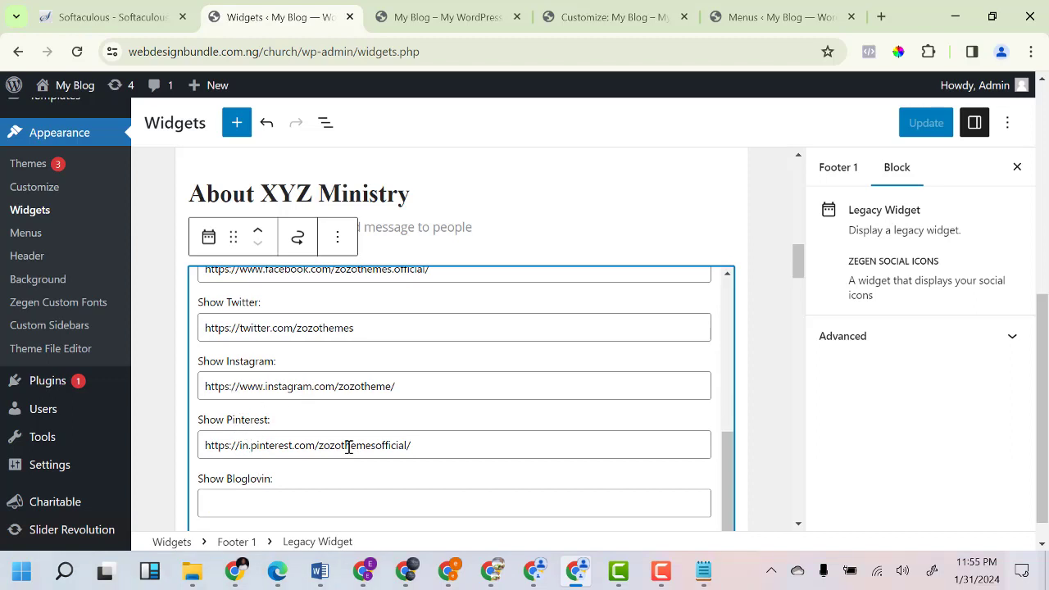
click(418, 445)
key(ctrl+a)
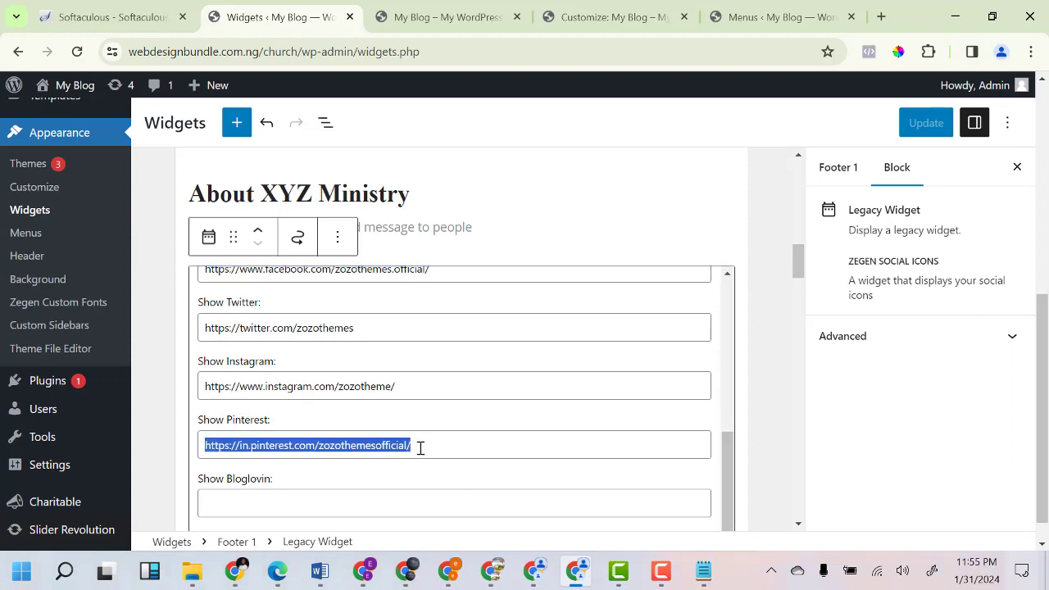
key(BackSpace)
Check the Footer 2 menu and Footer 3 Latest Posts widgets, then view the live site.
scroll(419, 447, down, 2)
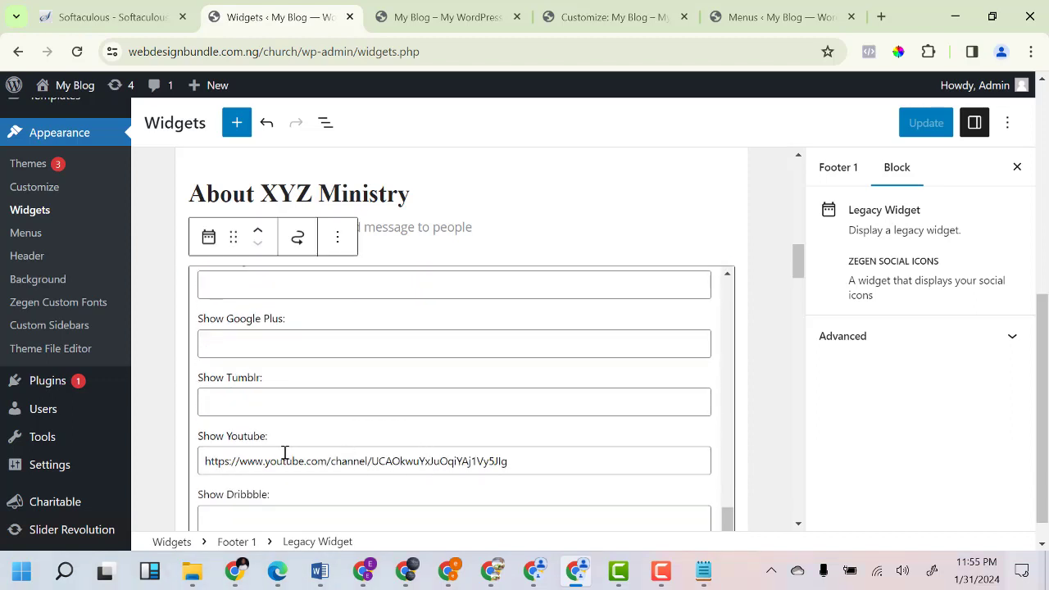
scroll(285, 453, down, 5)
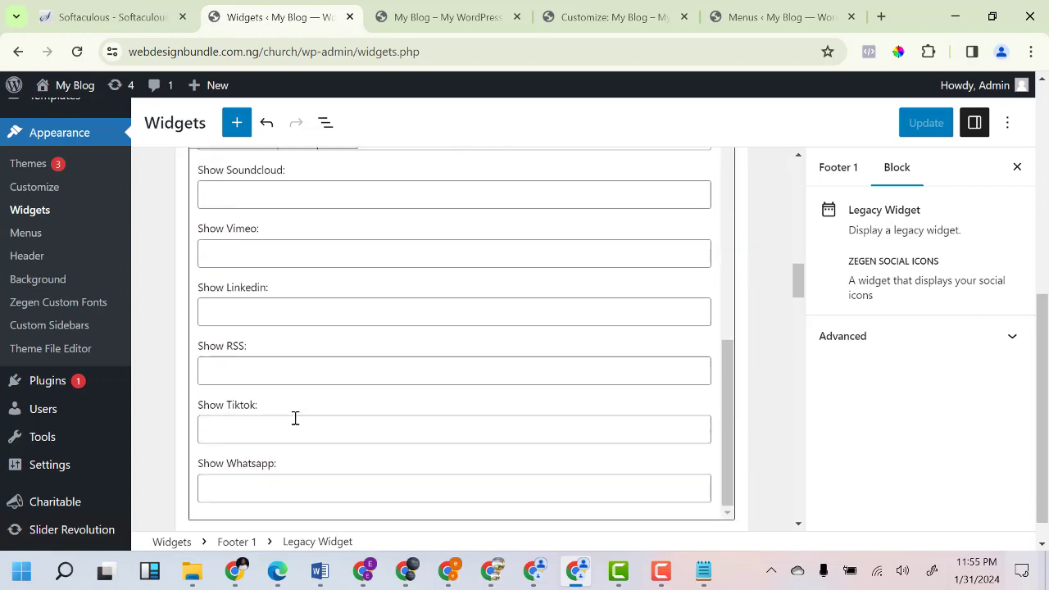
scroll(295, 418, down, 5)
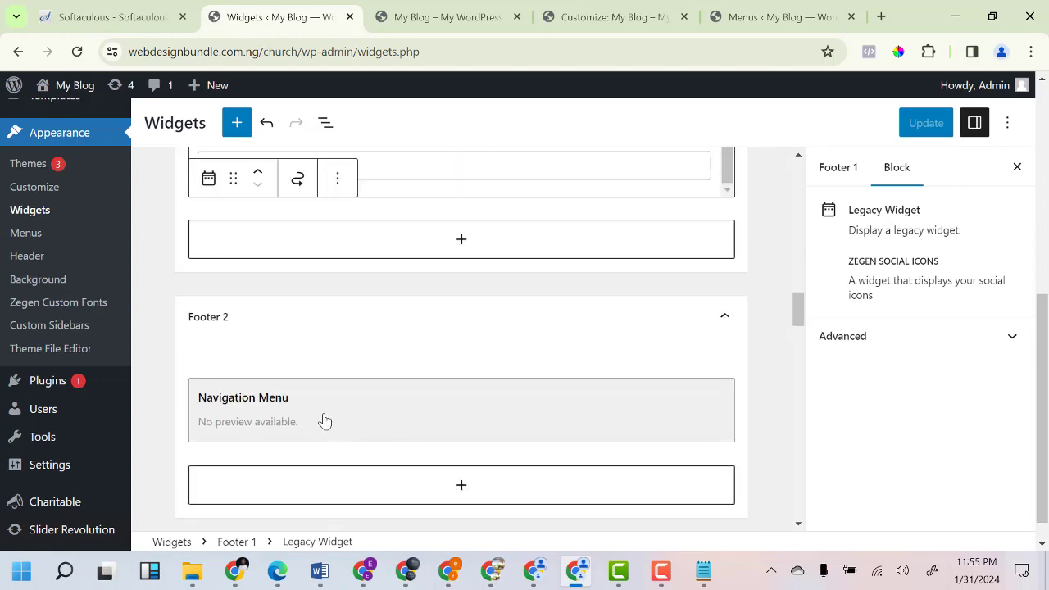
click(314, 421)
scroll(314, 421, down, 4)
click(316, 354)
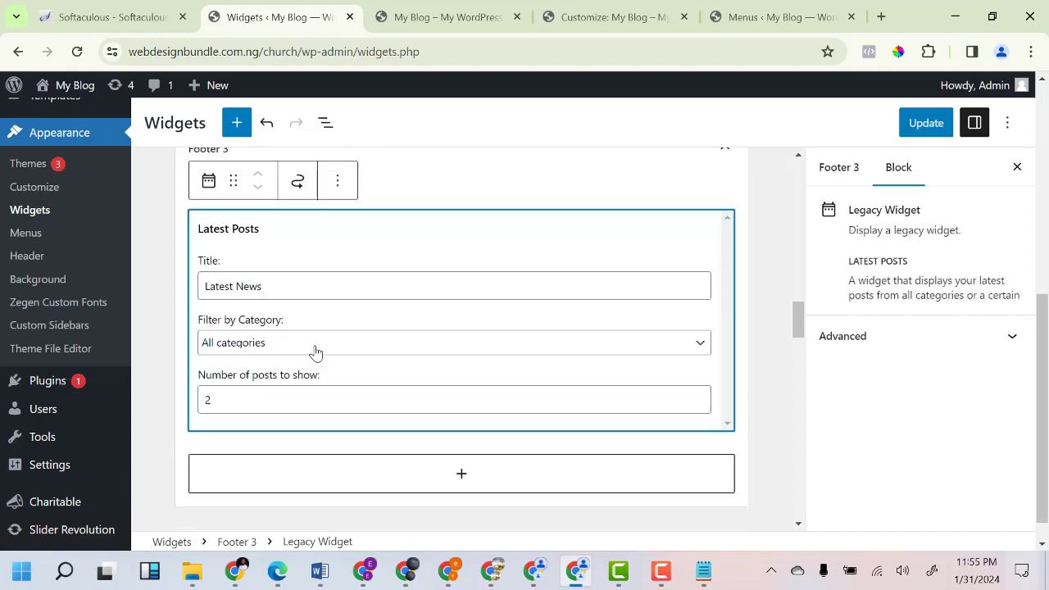
click(441, 18)
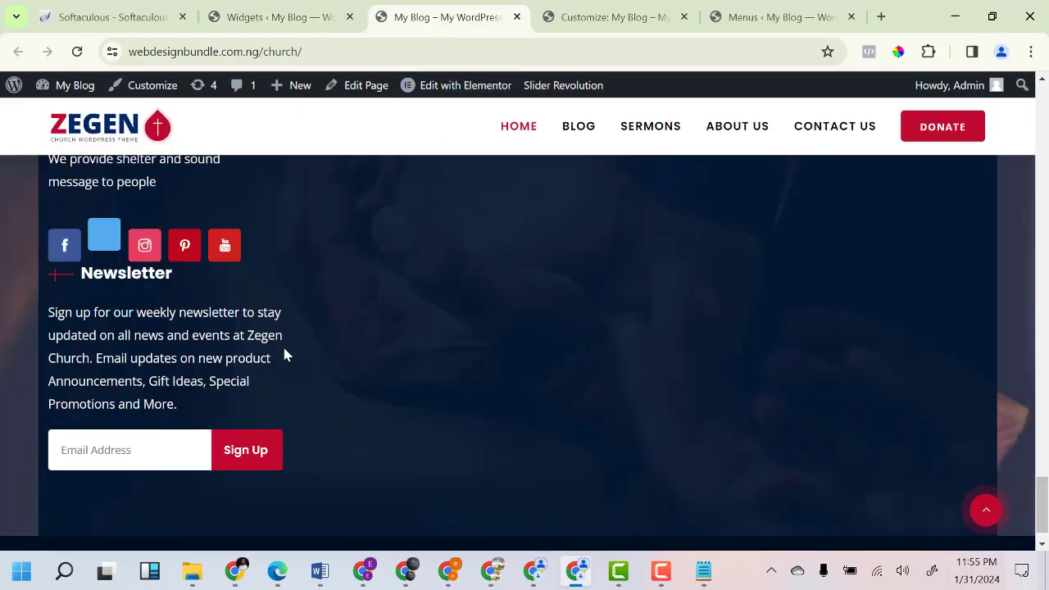
Return to the Widgets editor and bring up the open-in-new-tab option for Add New Post.
scroll(284, 354, up, 4)
click(274, 16)
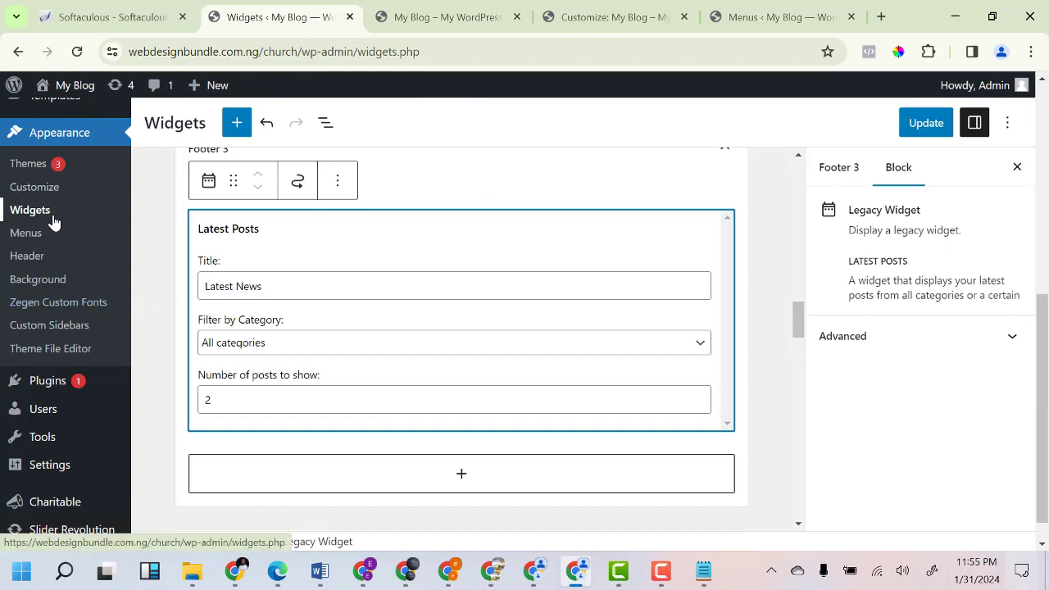
scroll(51, 222, up, 5)
mouse_move(45, 199)
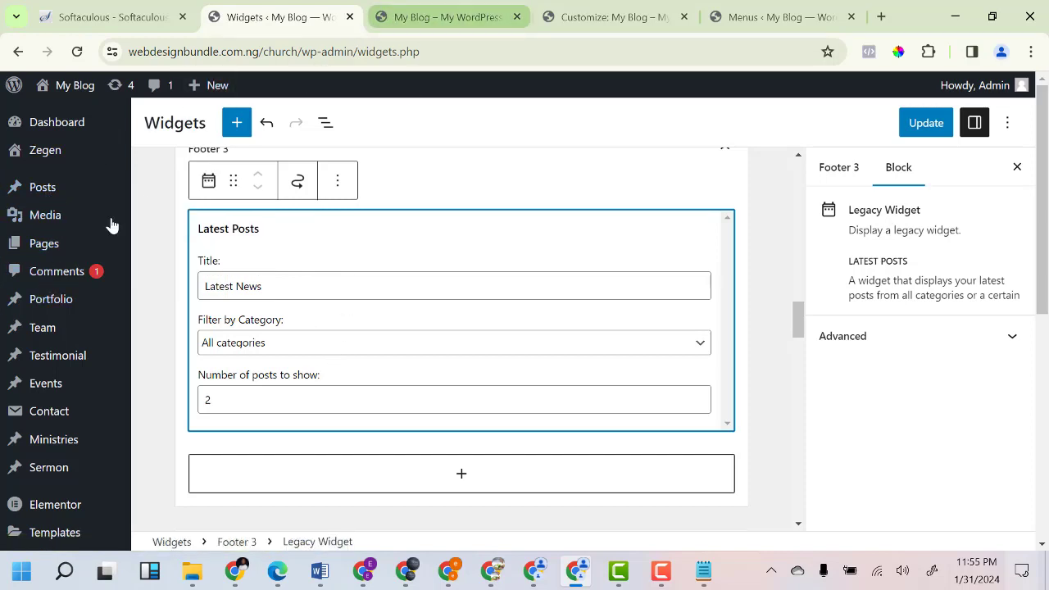
mouse_move(44, 251)
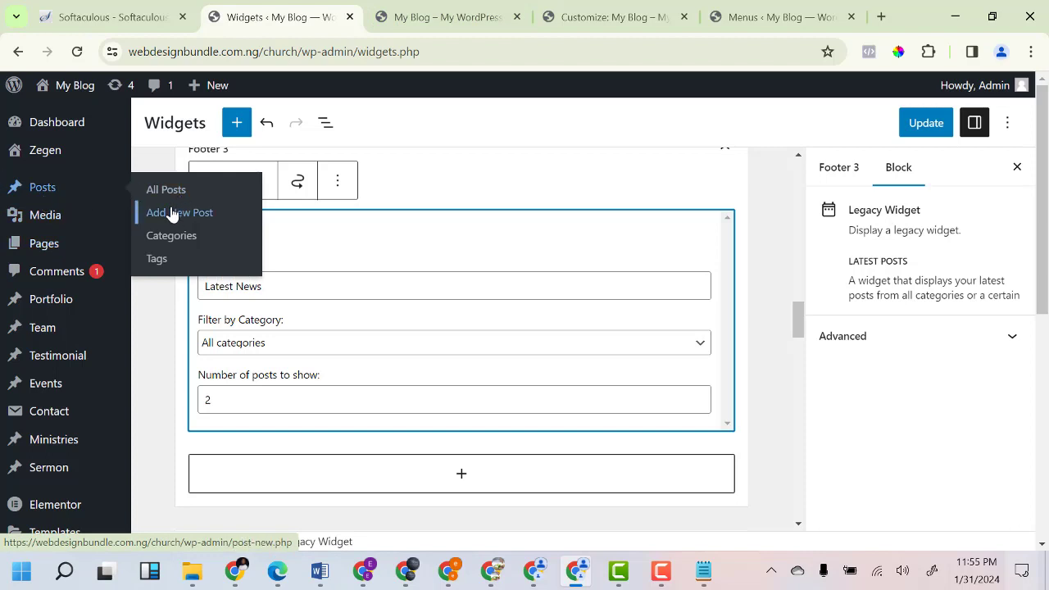
right_click(171, 222)
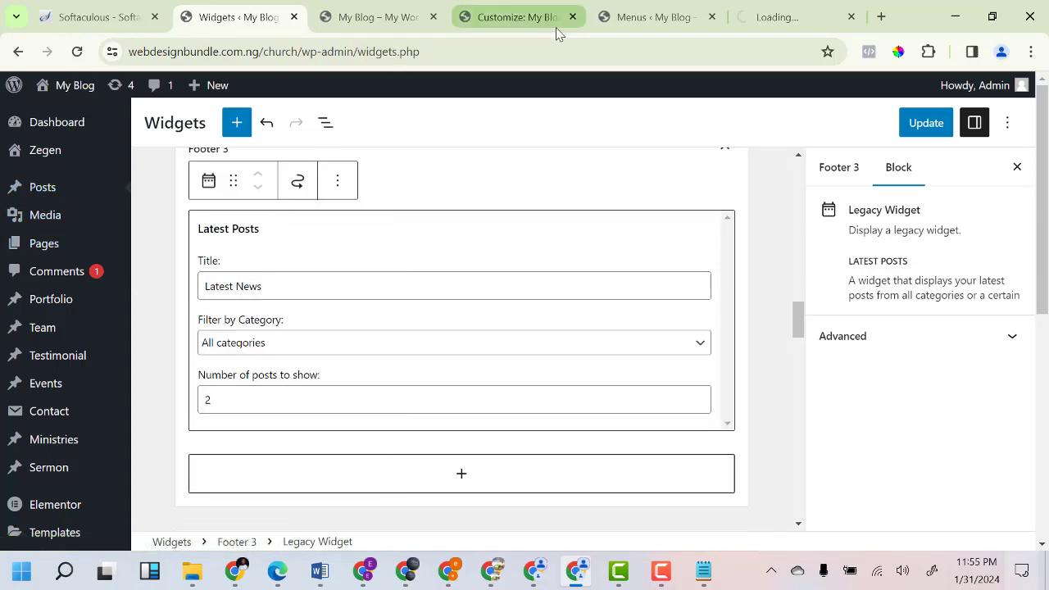
Title the new post 'We help', fill the body with placeholder text, and save it as a draft.
click(777, 15)
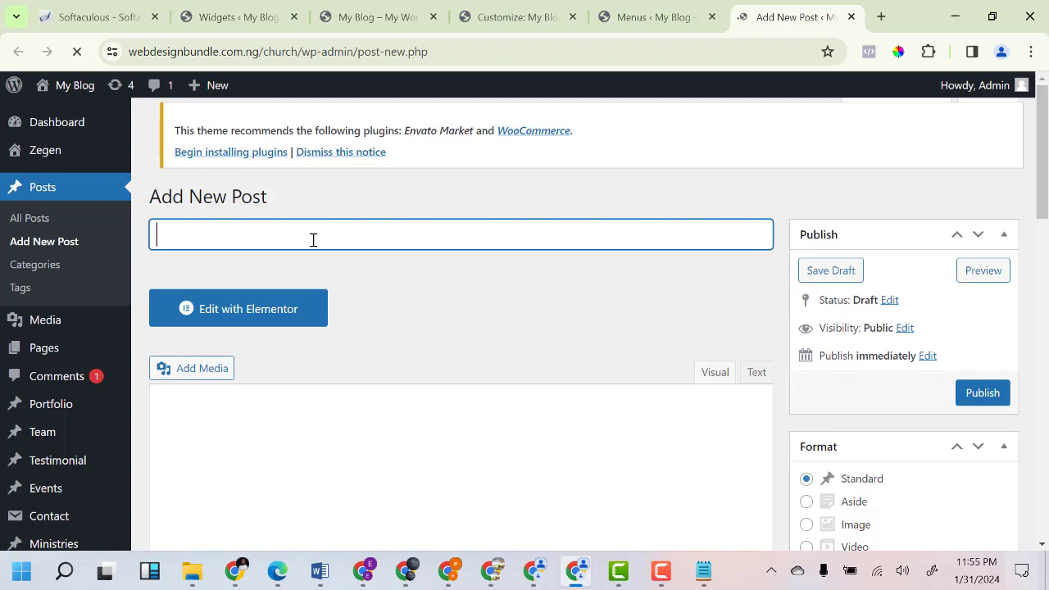
text(We help)
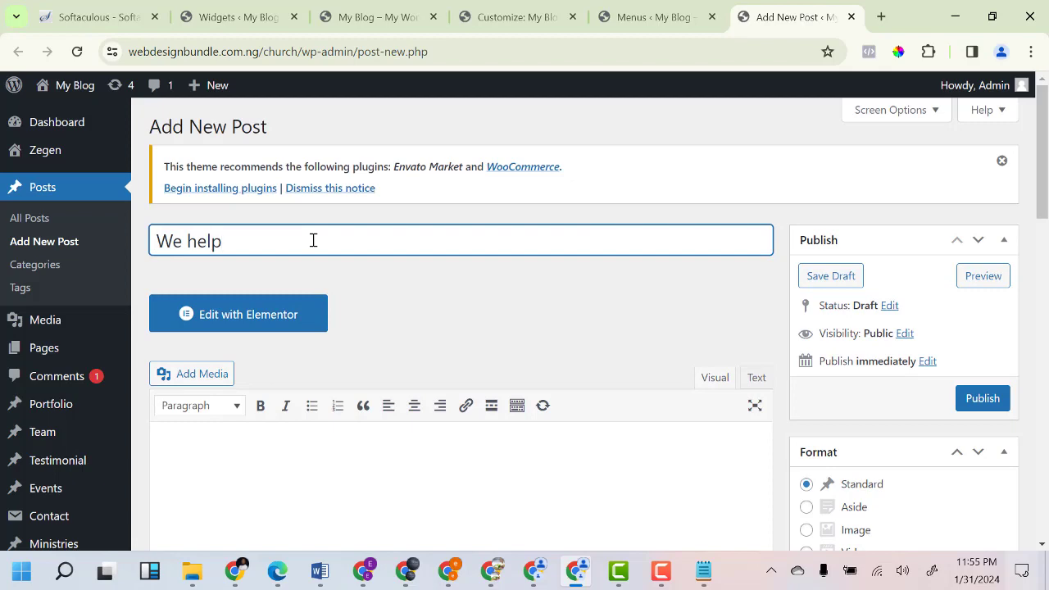
scroll(337, 416, down, 3)
click(328, 315)
text(qWFW)
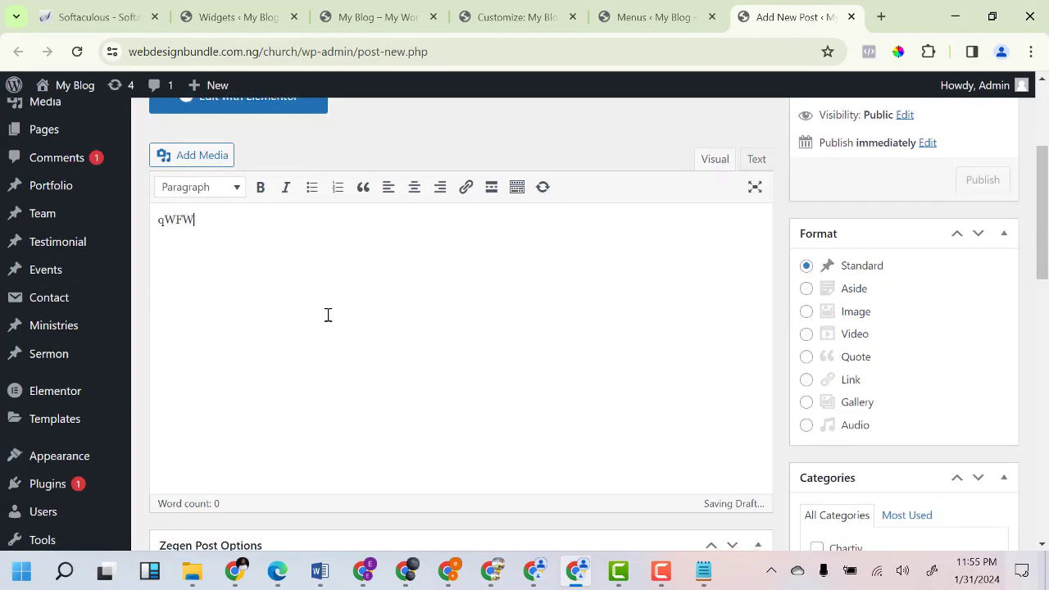
text(EGRHTKE6THEGHAETUWTJHTRJW5Y)
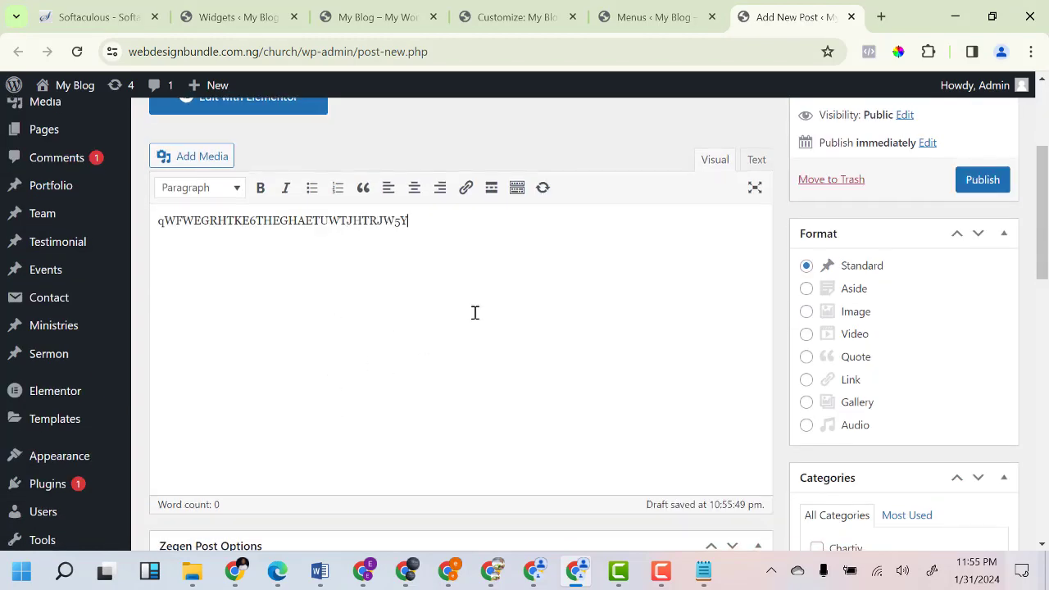
text( 5UQ45YUQ 5YQ345YQ5Y)
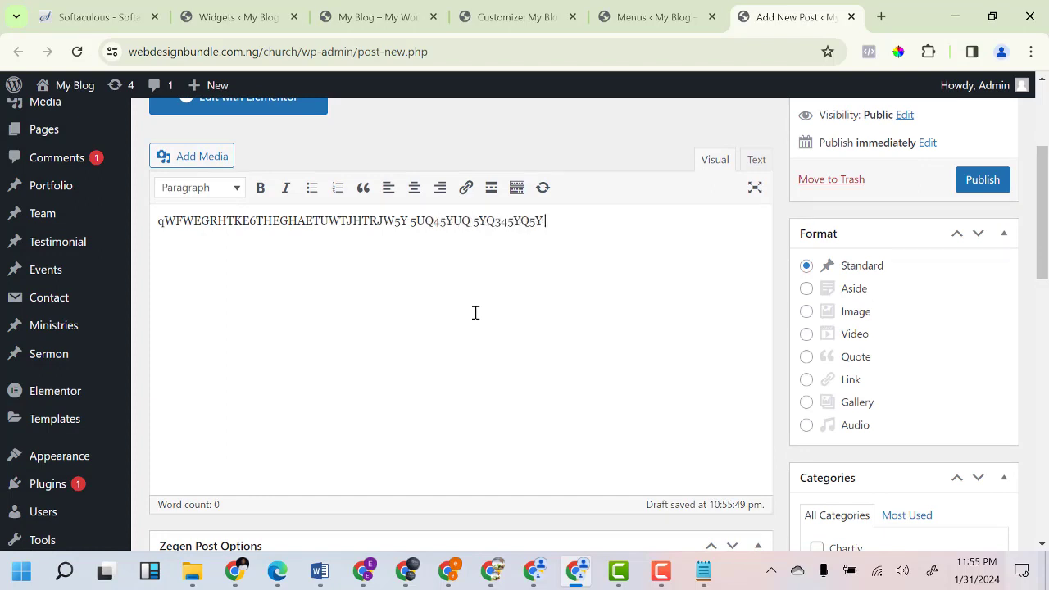
key(ctrl+s)
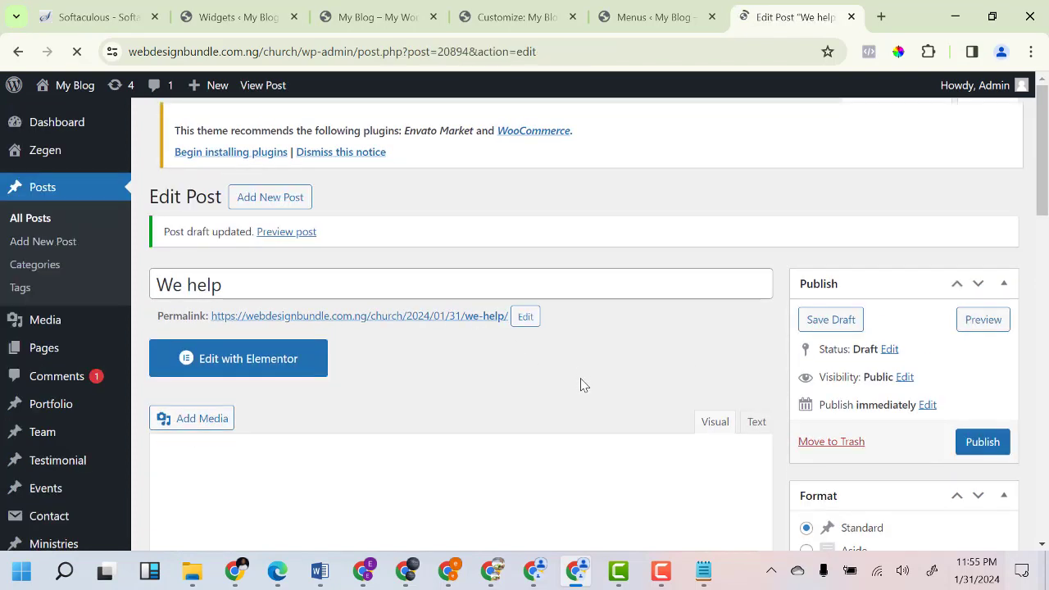
Set the photo of a woman in church pews as the post's featured image.
scroll(569, 363, down, 3)
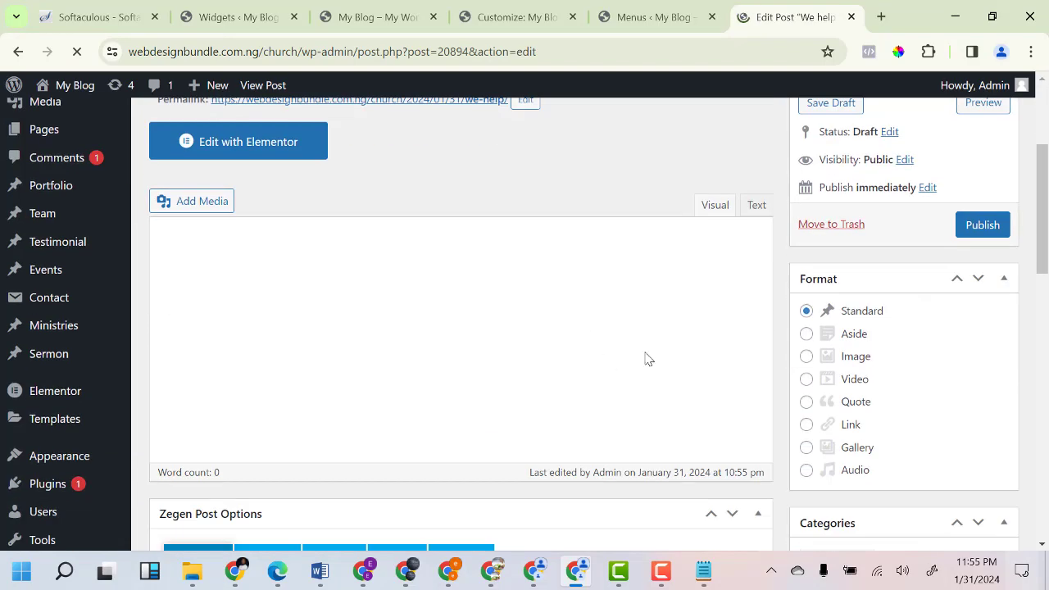
scroll(818, 397, down, 10)
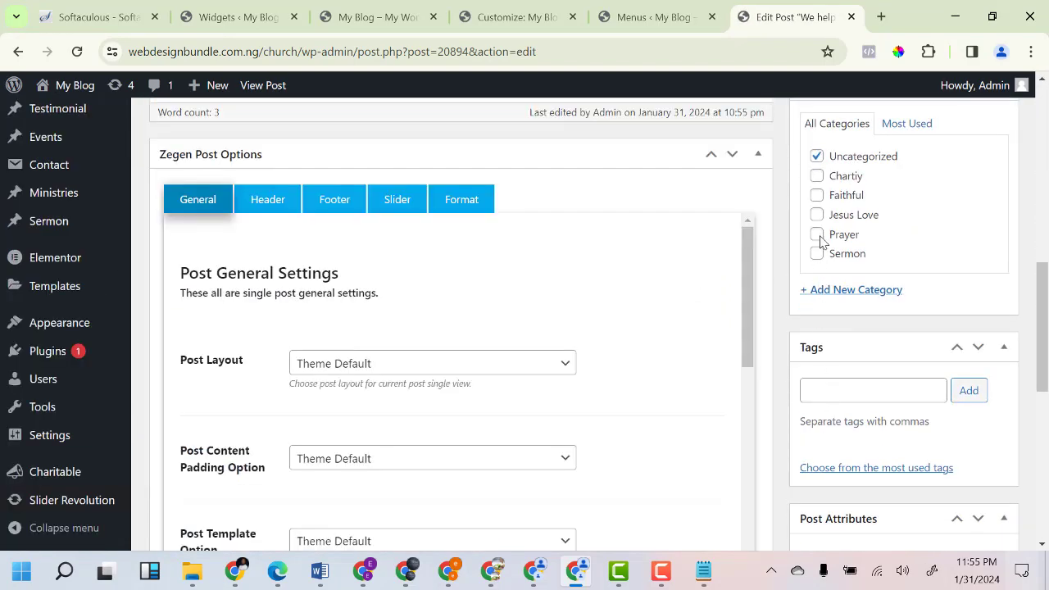
scroll(819, 242, down, 7)
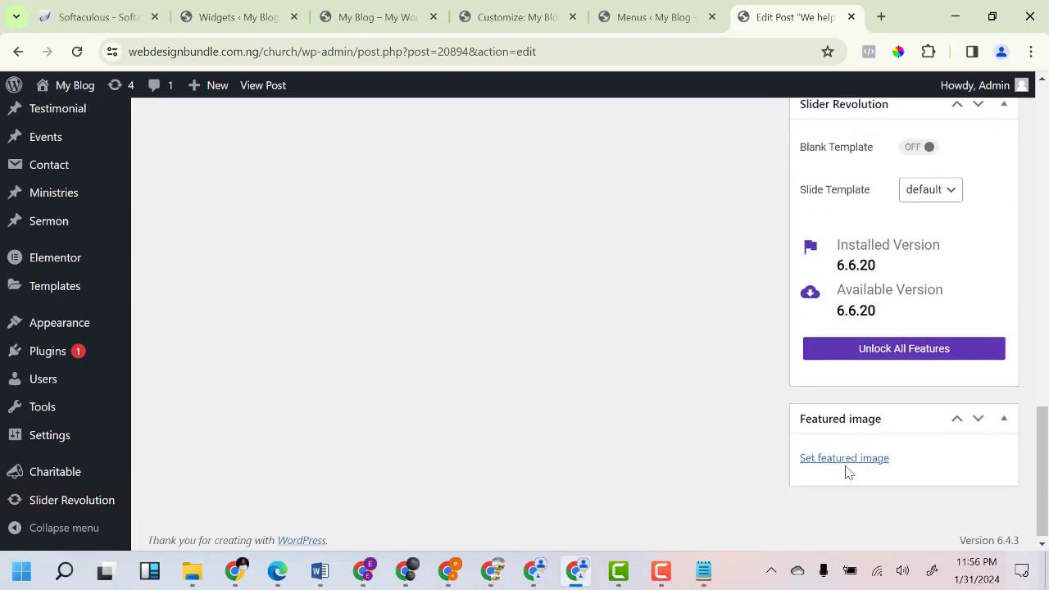
click(838, 460)
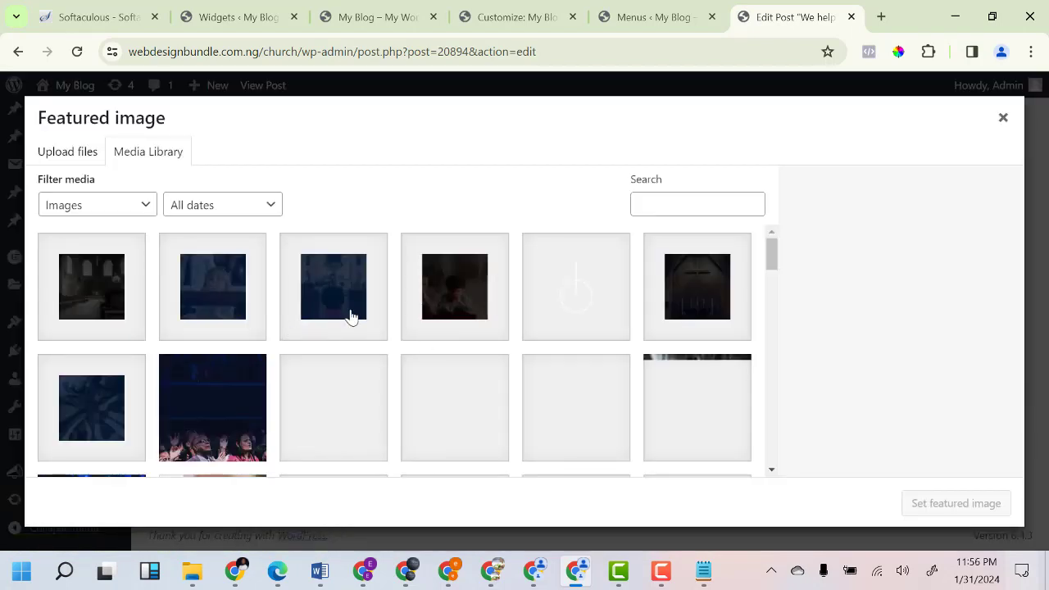
scroll(365, 391, down, 3)
scroll(360, 391, up, 3)
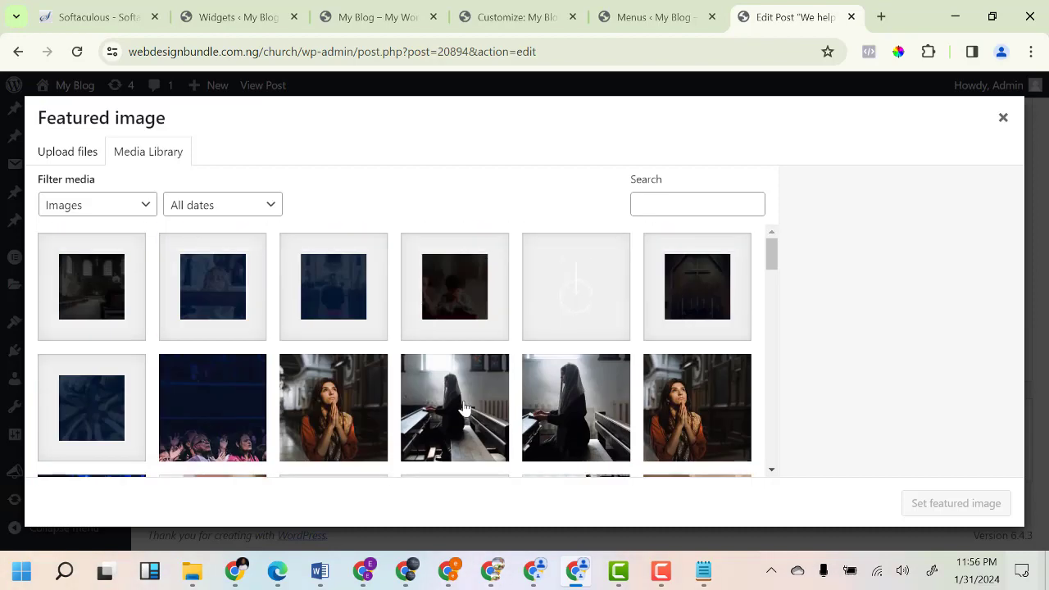
click(464, 407)
click(942, 504)
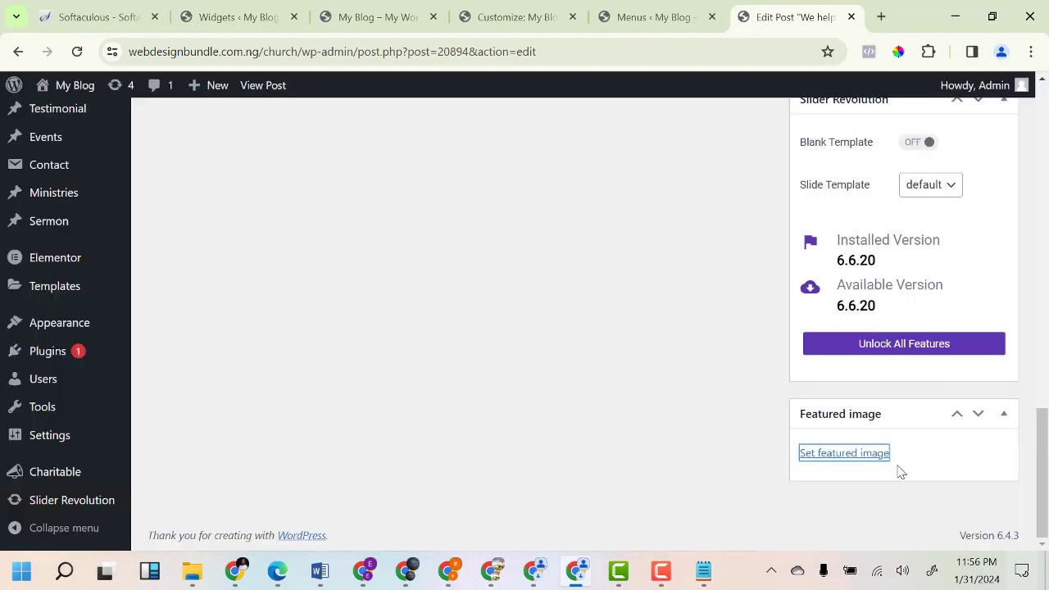
Publish the 'We help' post.
scroll(910, 390, up, 5)
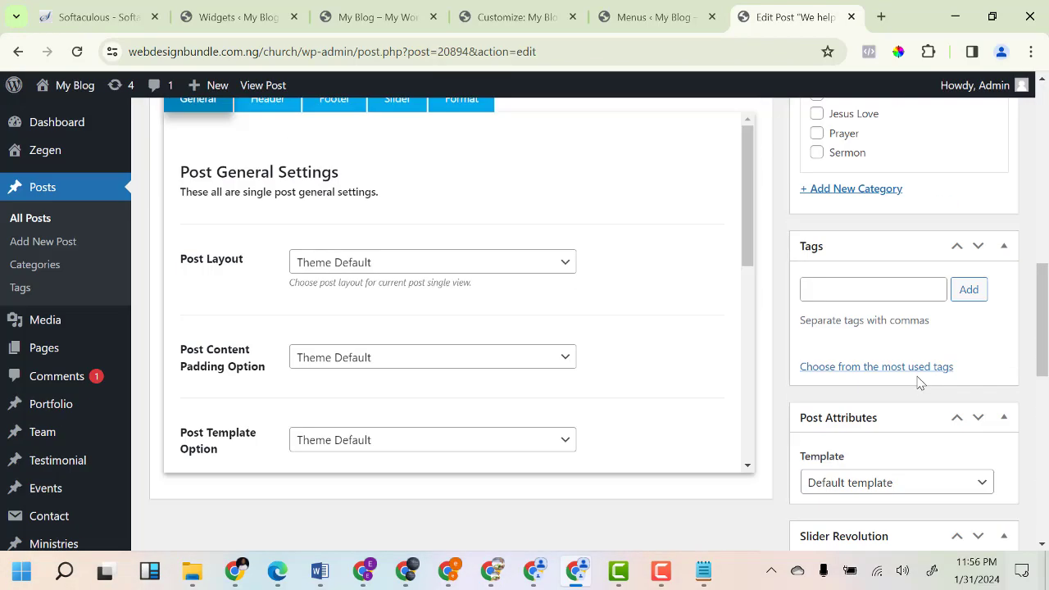
scroll(918, 383, up, 10)
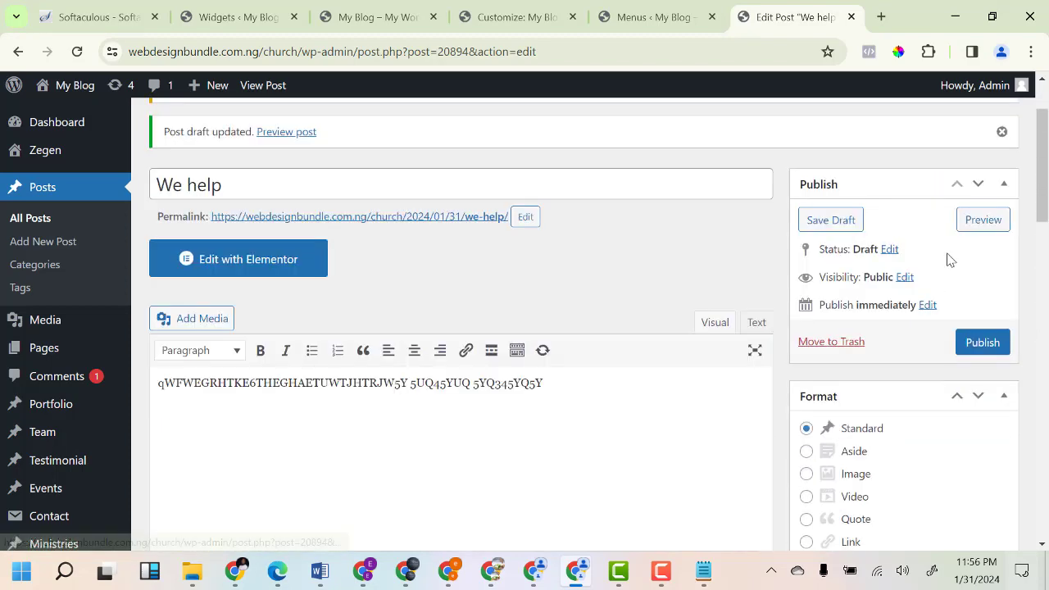
click(982, 344)
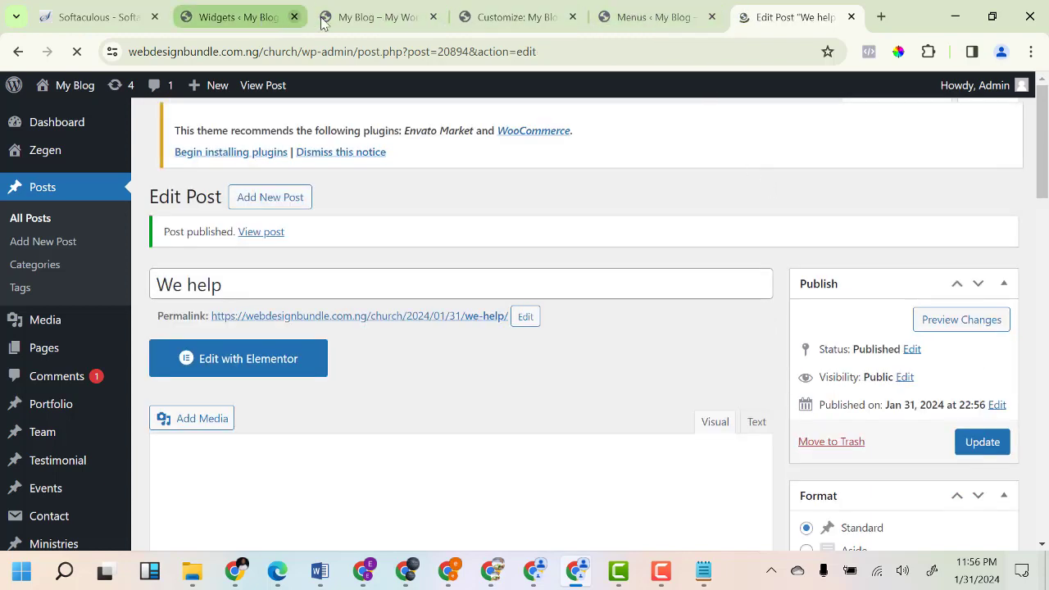
Reload the live homepage tab so the new We Help post shows under Latest News.
click(373, 16)
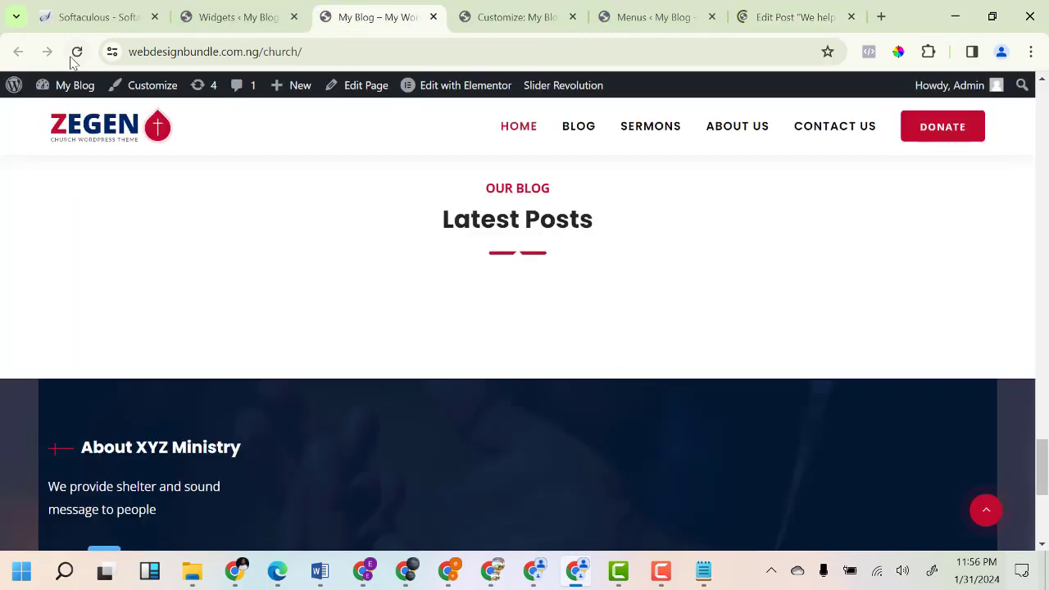
click(74, 56)
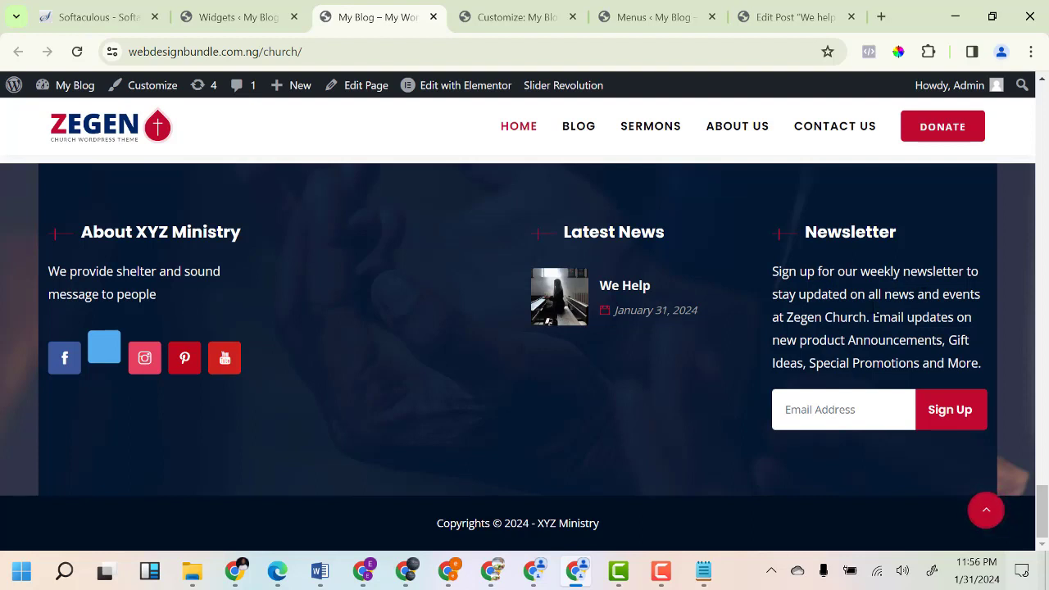
In the Footer 4 Mailchimp widget, delete the subtitle's second sentence, end it 'at xyz MINISTRY.', and update.
click(238, 17)
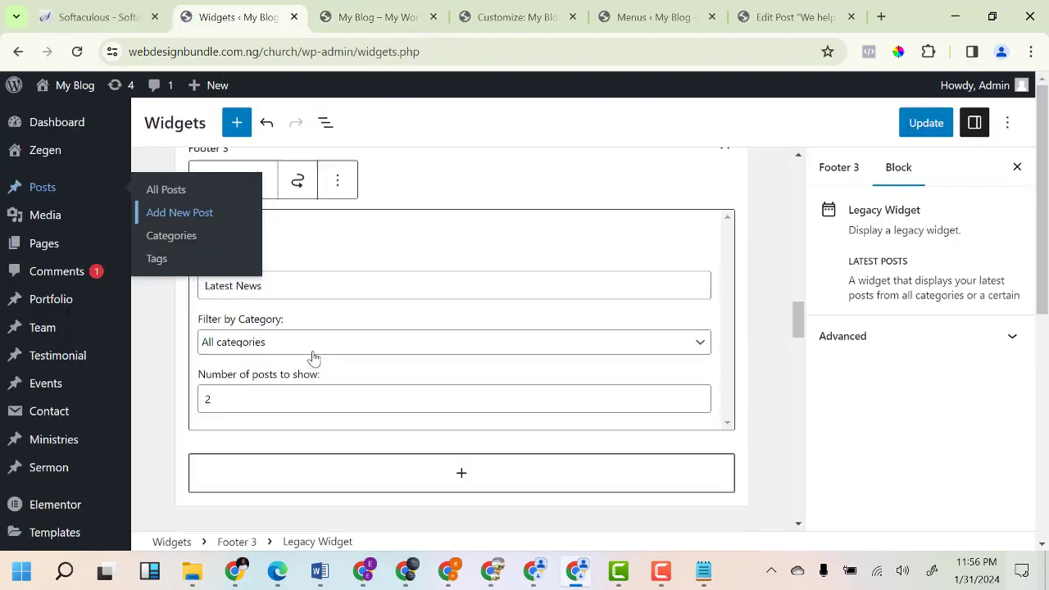
scroll(408, 368, down, 3)
scroll(408, 368, down, 1)
click(384, 251)
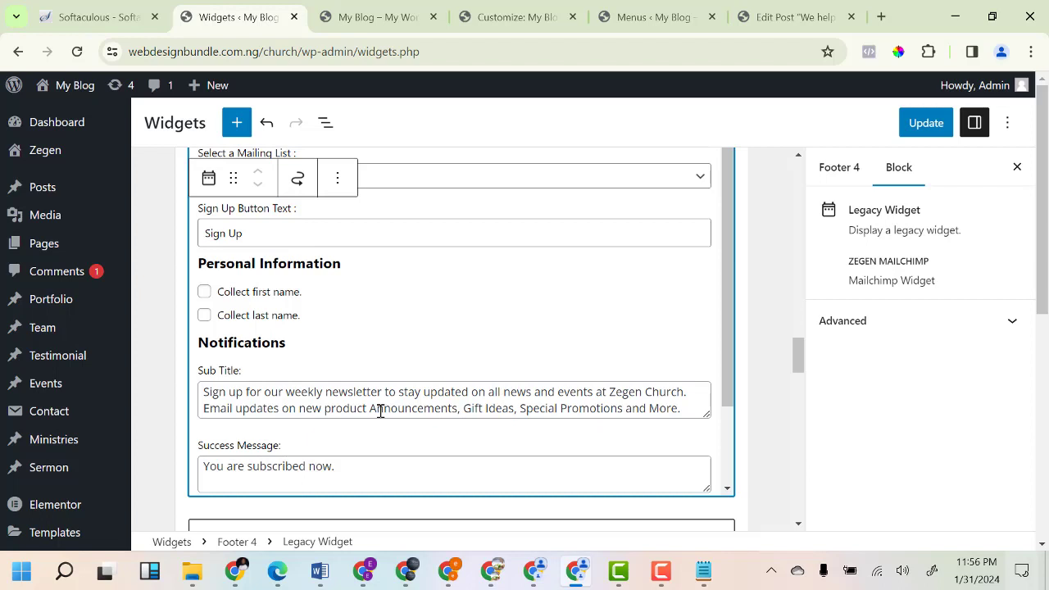
scroll(428, 412, down, 1)
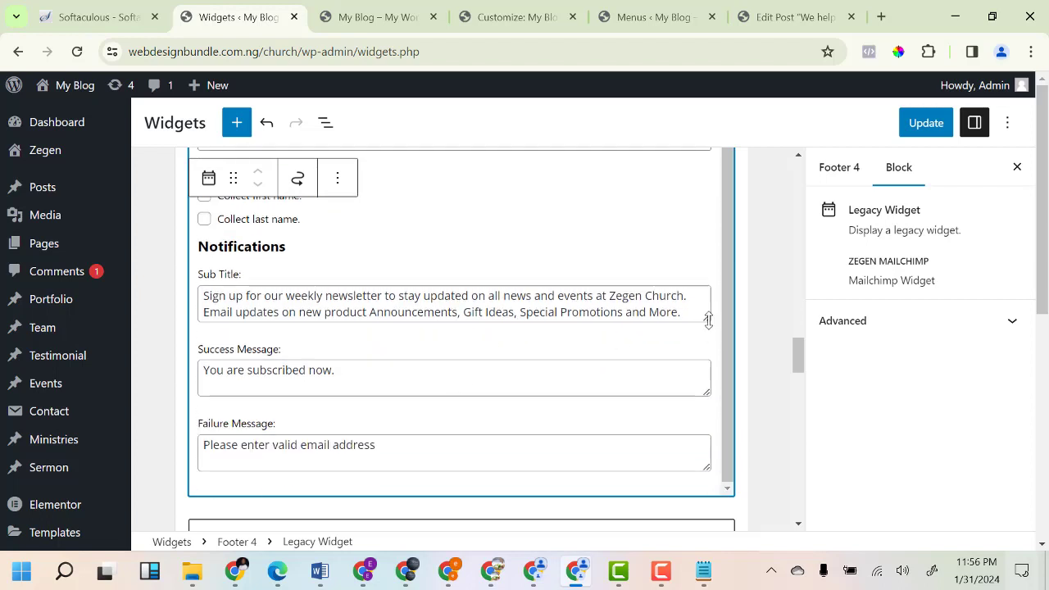
drag(708, 320, 708, 446)
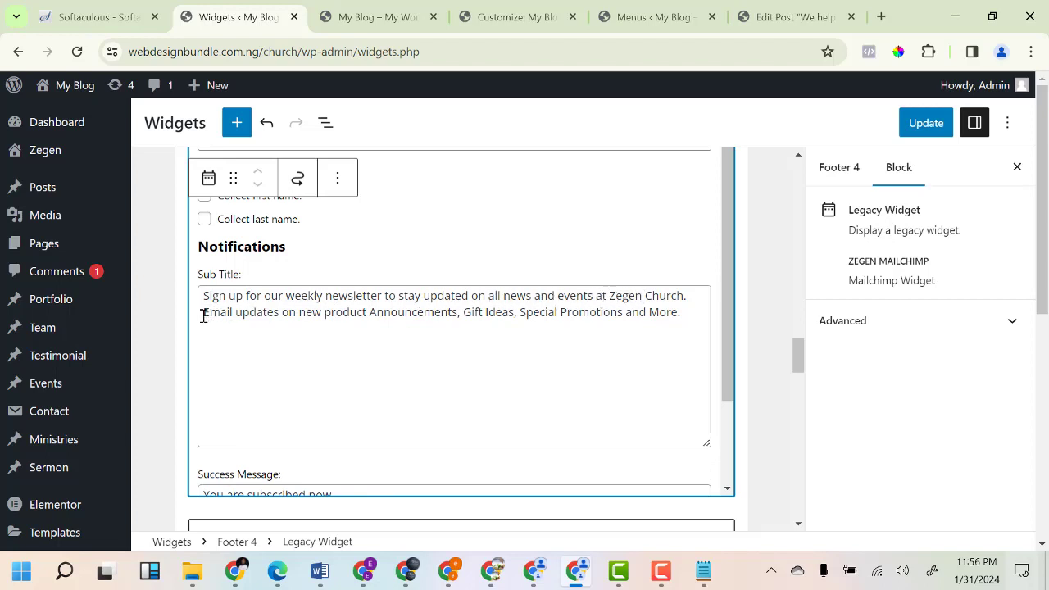
drag(203, 316, 694, 312)
key(BackSpace)
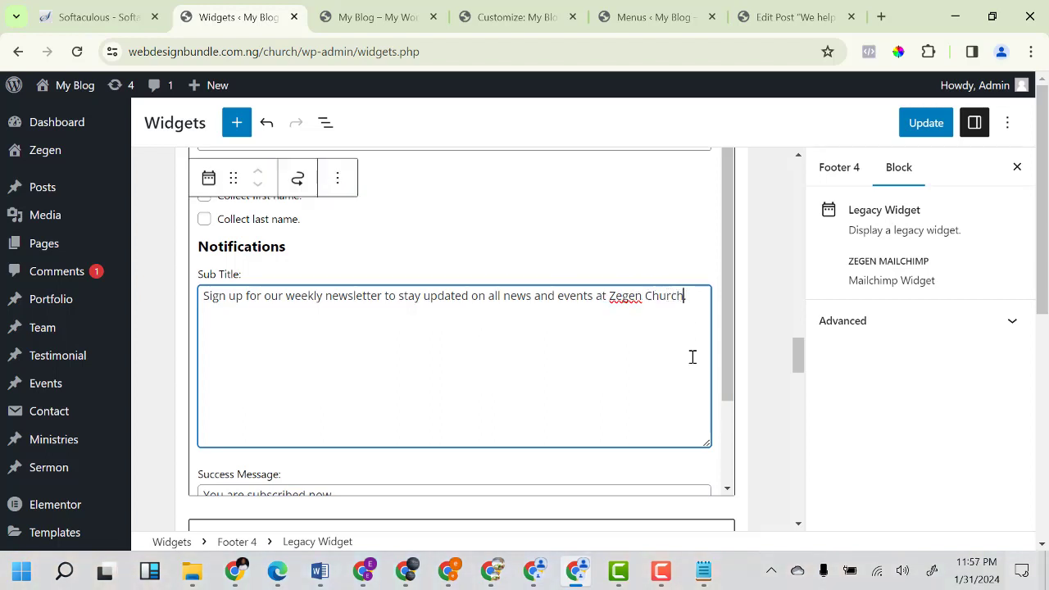
key(BackSpace)
key(BackSpace)
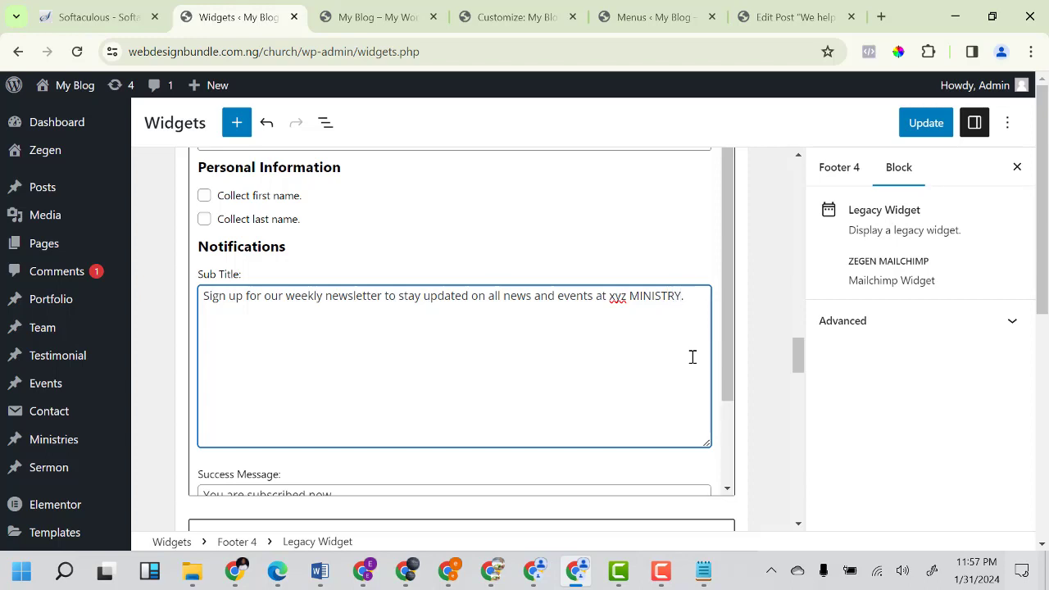
click(928, 127)
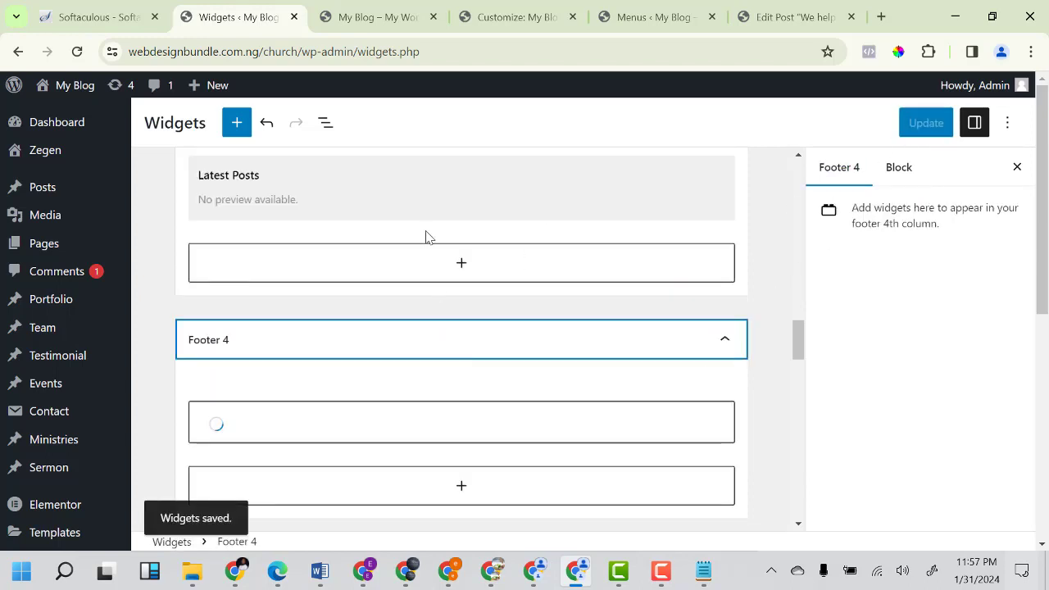
click(389, 18)
Reload the live homepage, check the footer's xyz MINISTRY newsletter text, and return to the top.
click(77, 52)
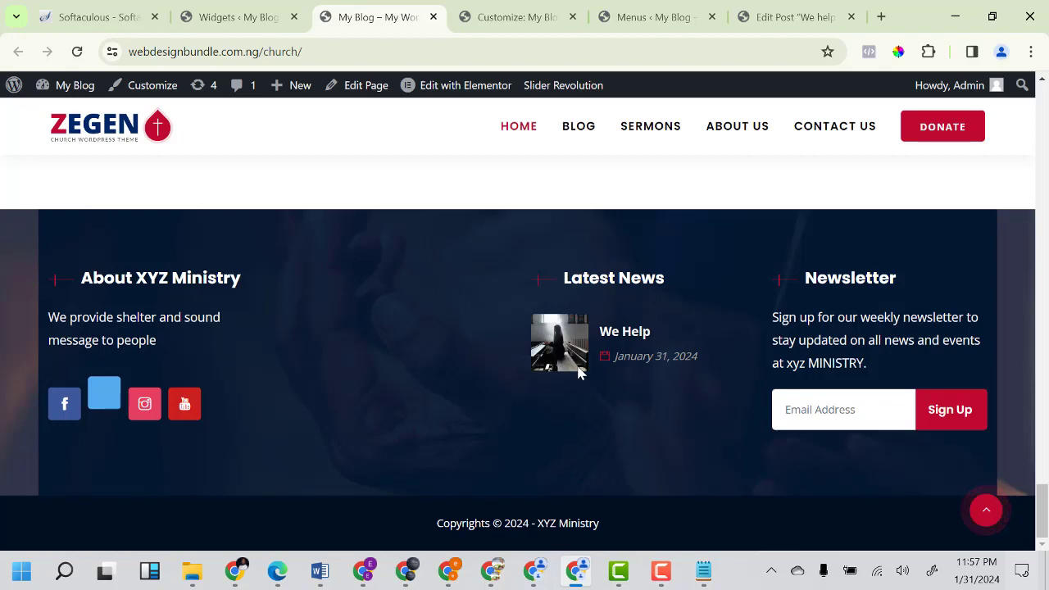
scroll(428, 400, up, 10)
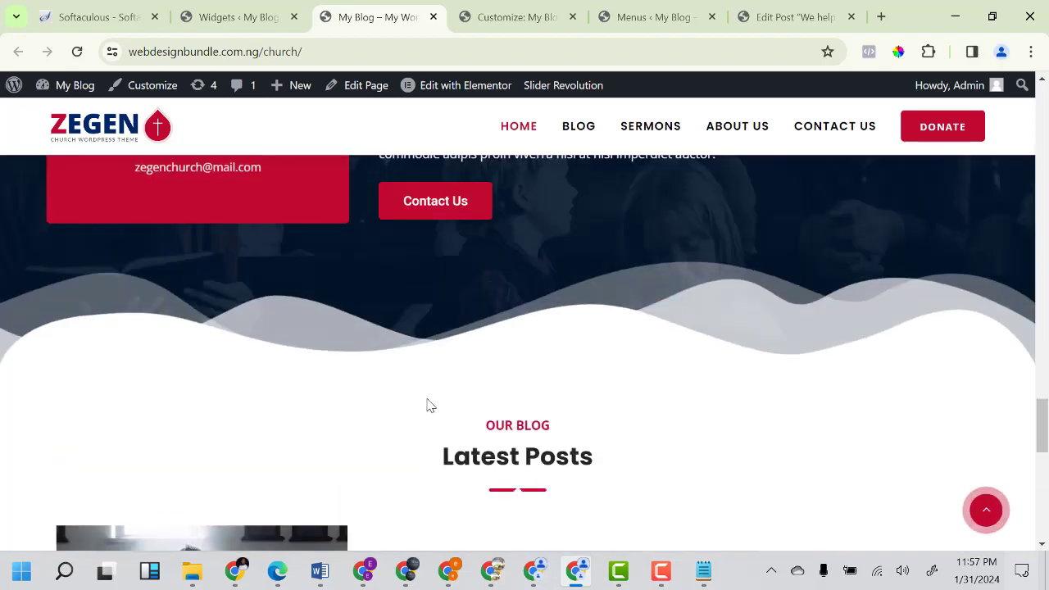
scroll(428, 405, down, 2)
scroll(428, 405, up, 8)
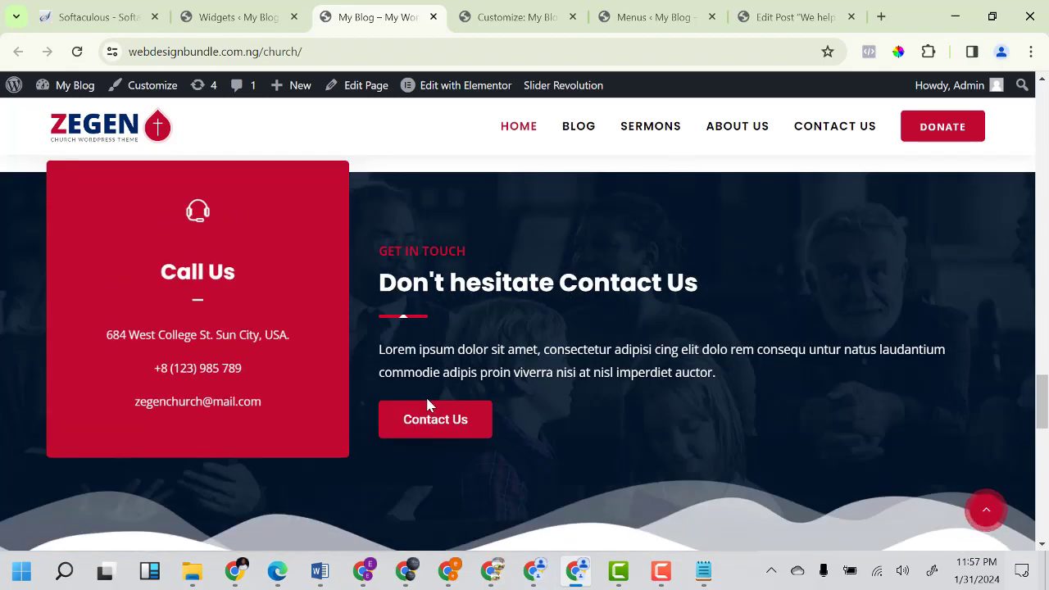
scroll(434, 353, down, 1)
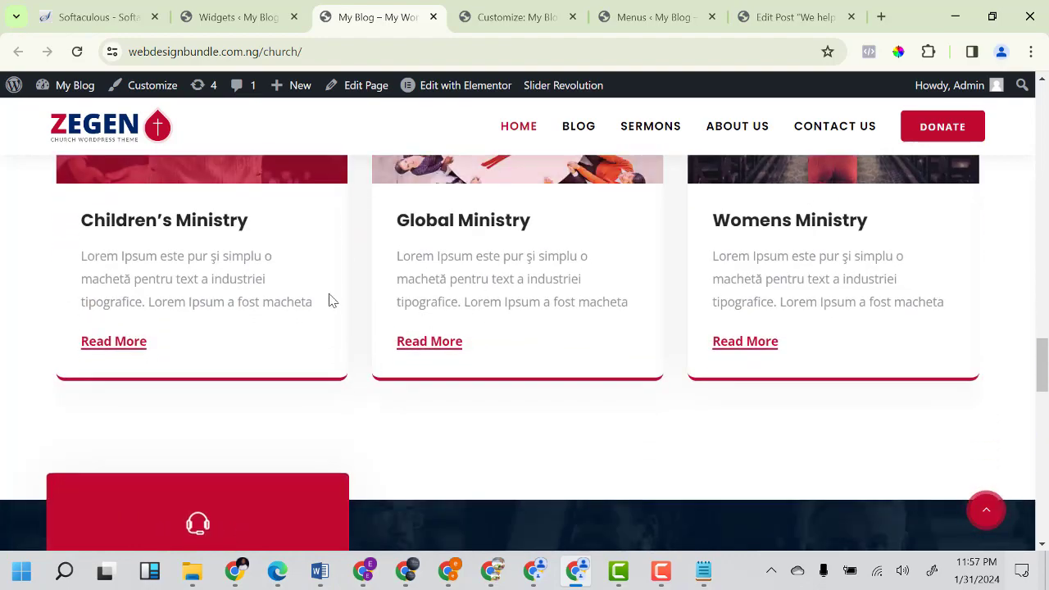
scroll(333, 300, up, 4)
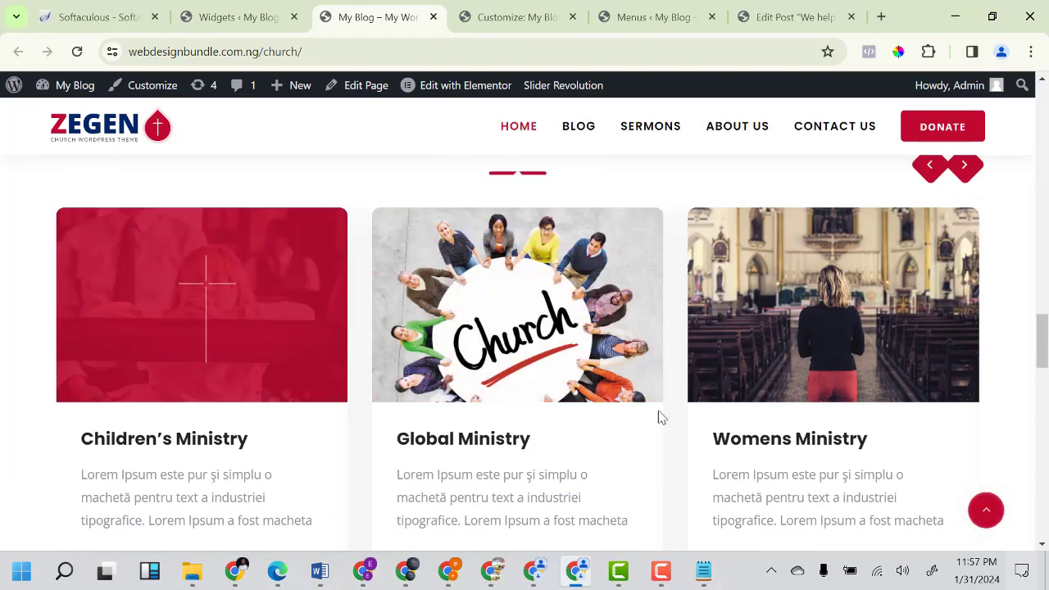
scroll(624, 390, up, 4)
scroll(624, 390, up, 10)
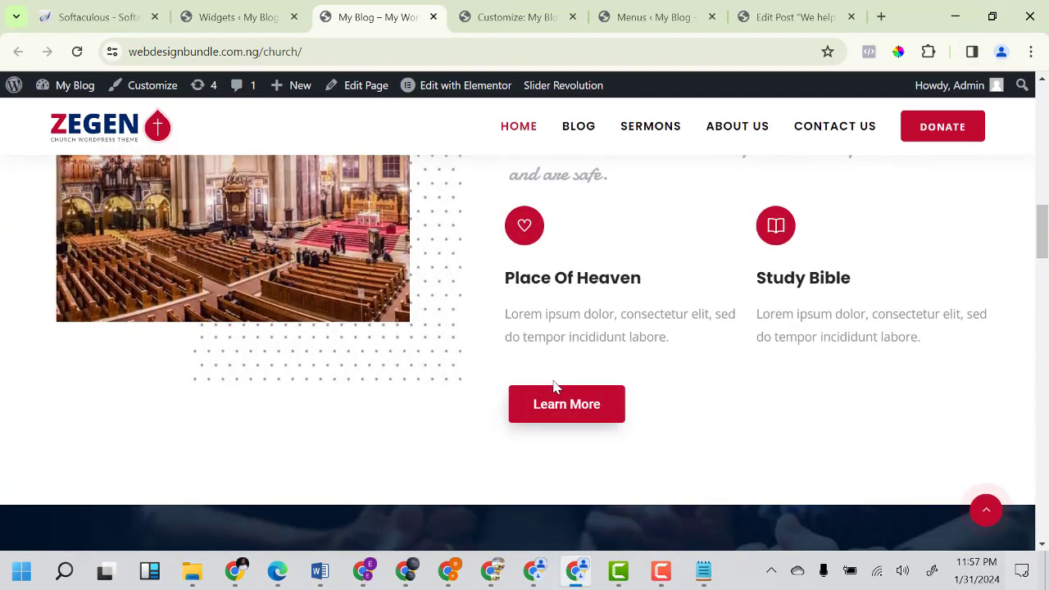
scroll(502, 369, up, 10)
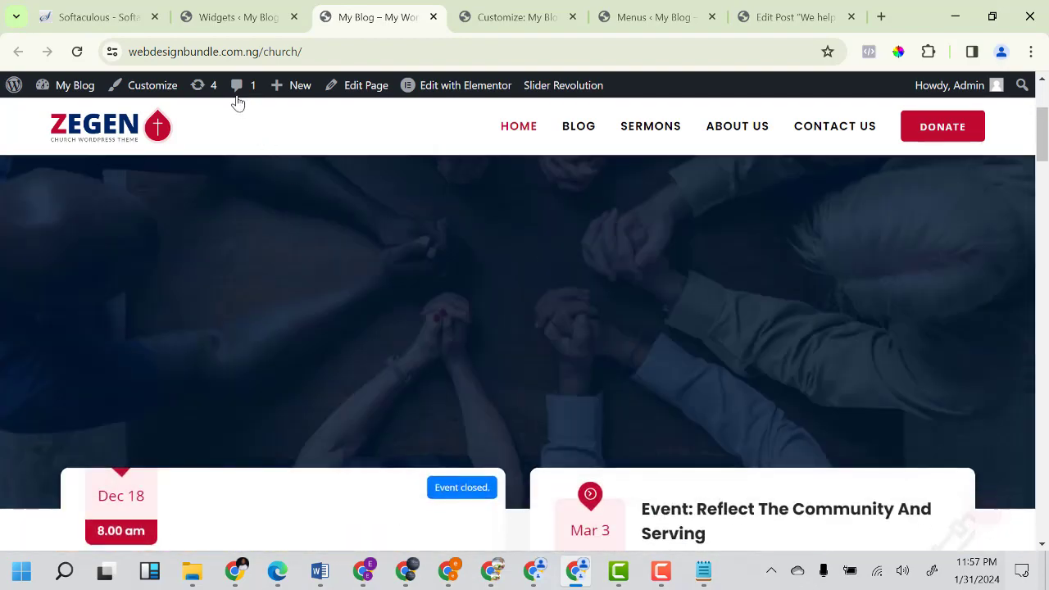
click(456, 90)
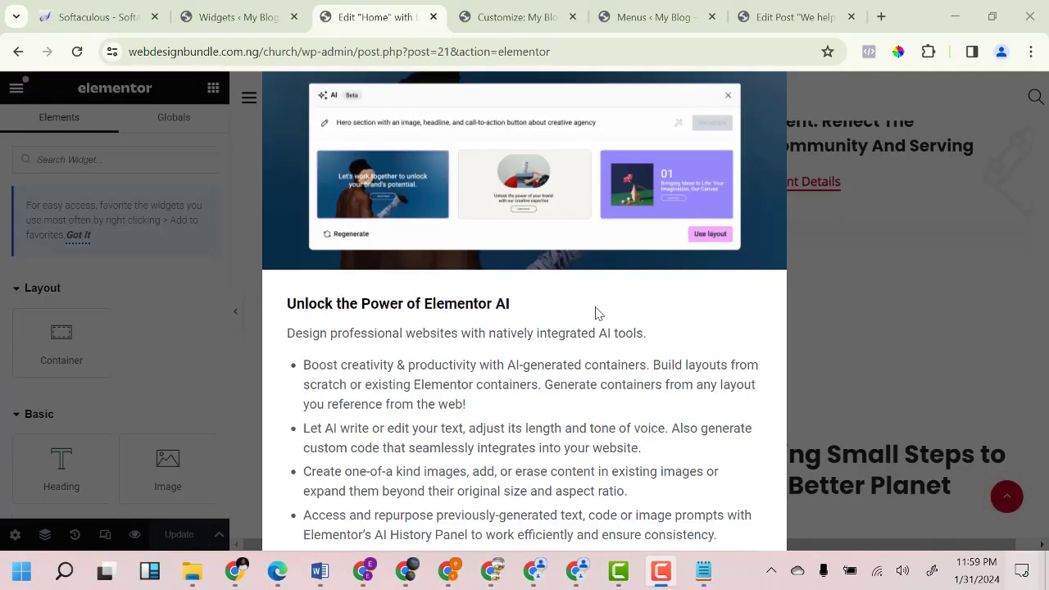
key(ctrl+minus)
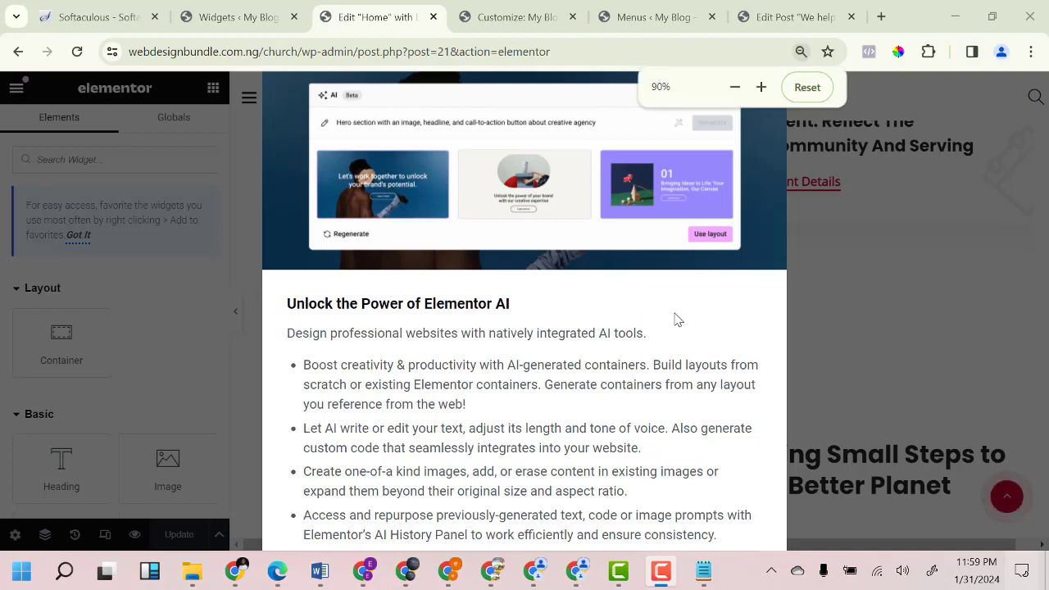
key(ctrl+minus)
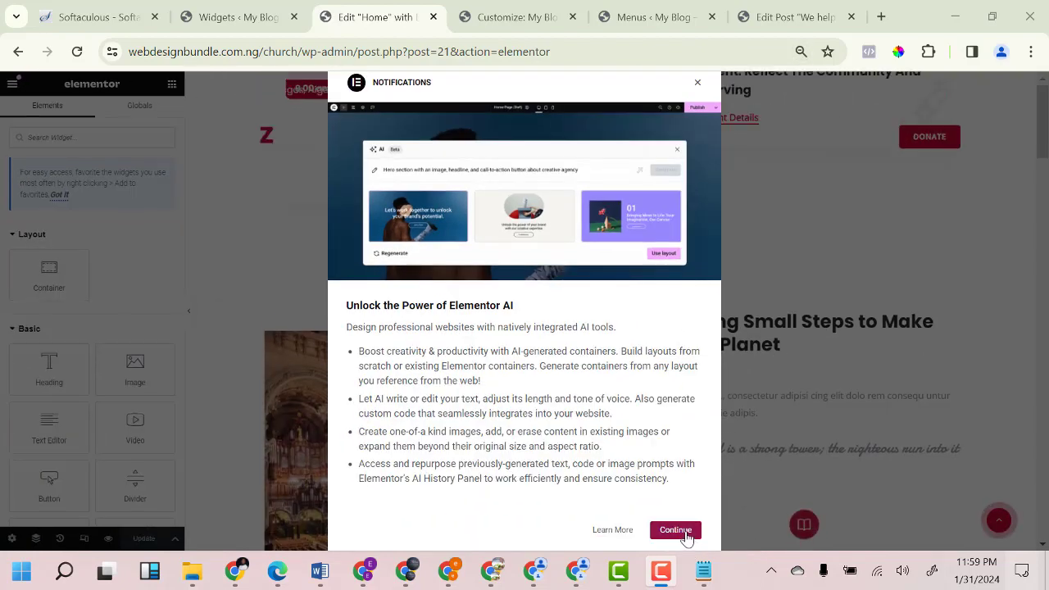
click(675, 530)
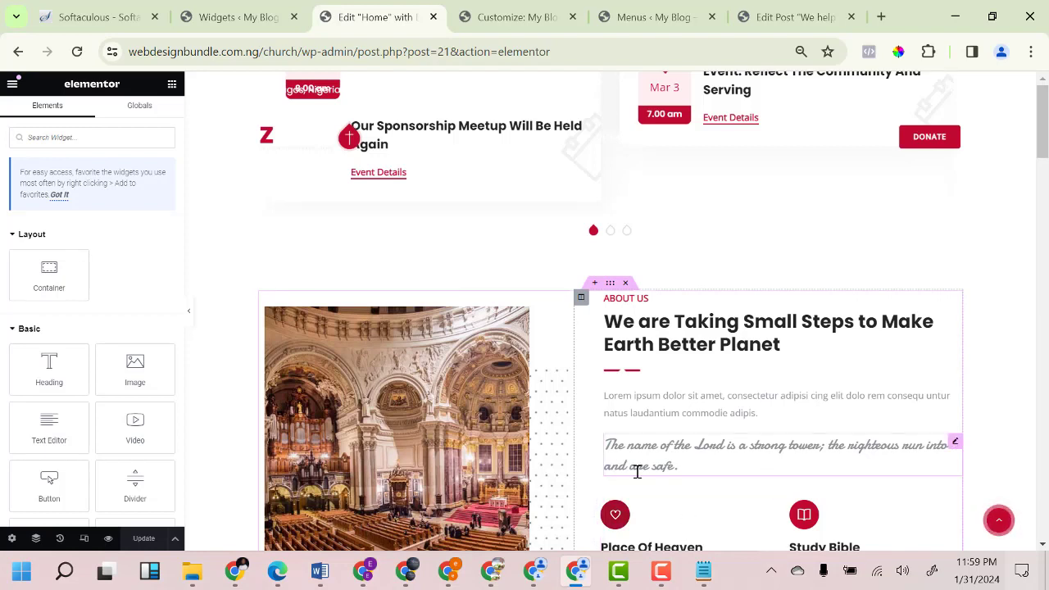
key(ctrl+plus)
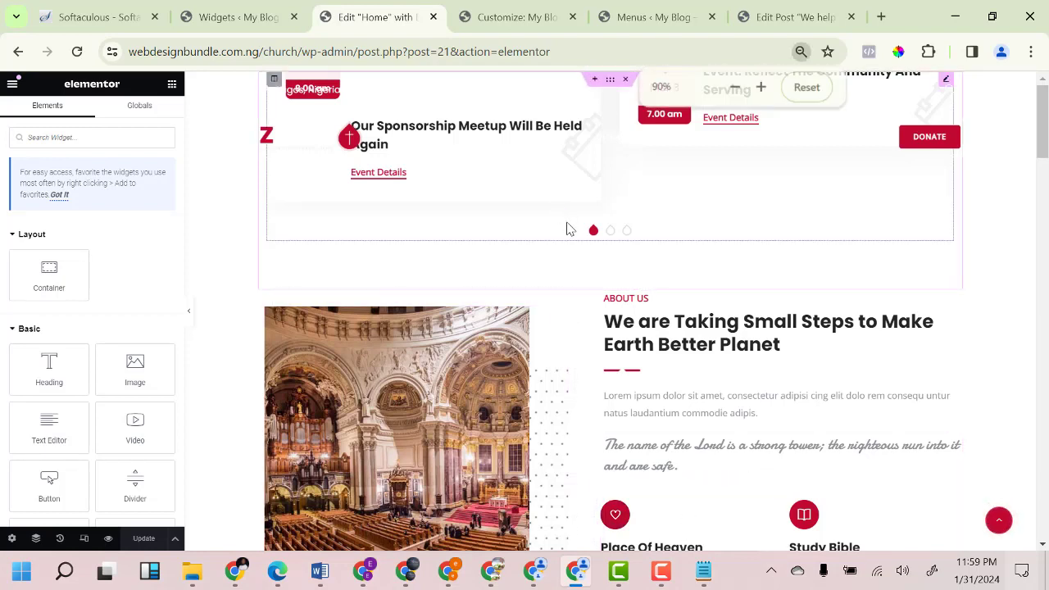
key(ctrl+plus)
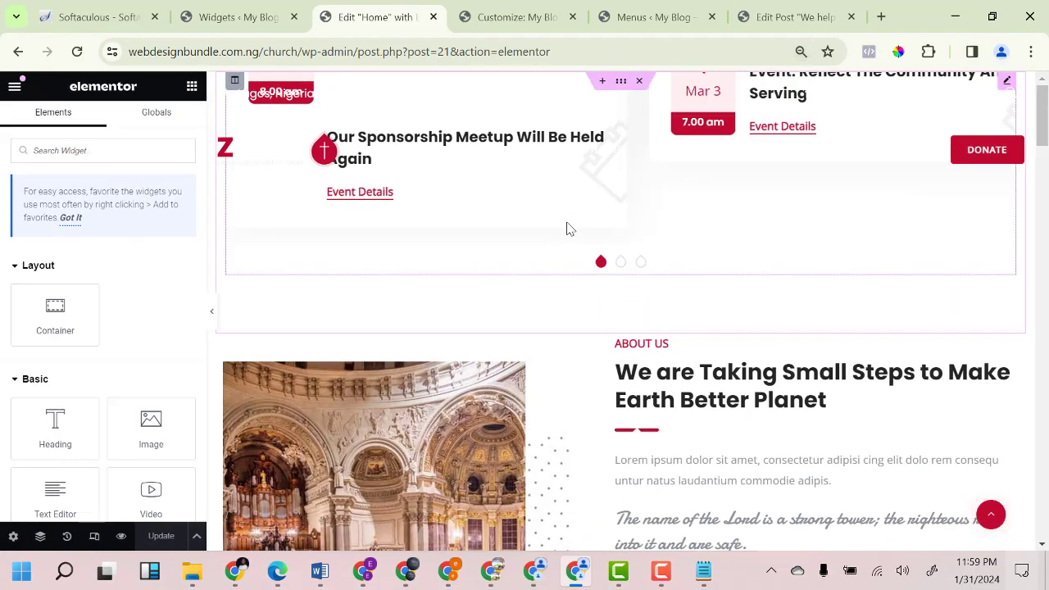
key(ctrl+plus)
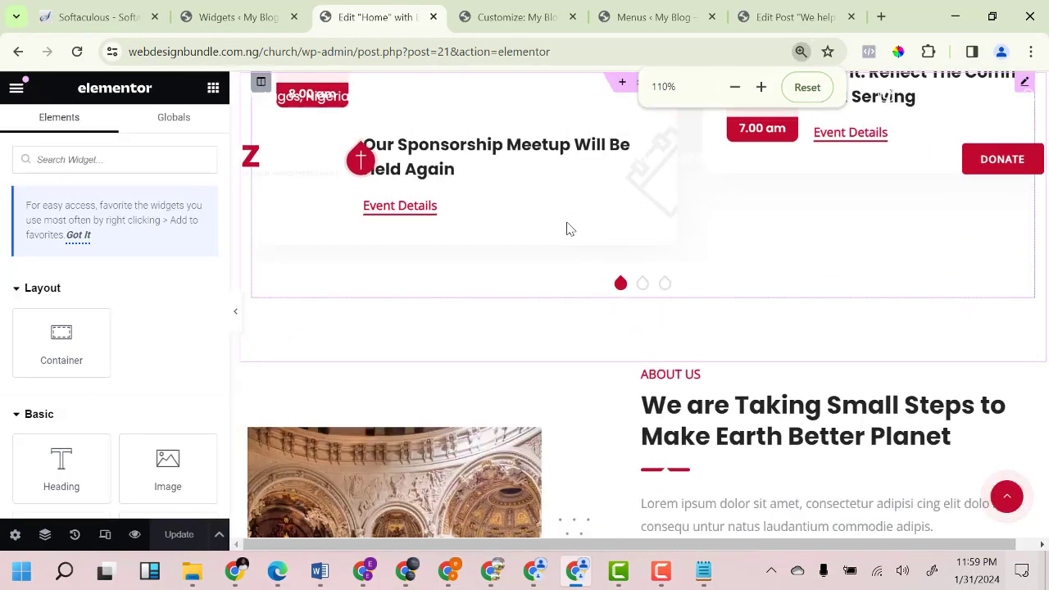
key(ctrl+minus)
scroll(697, 244, down, 4)
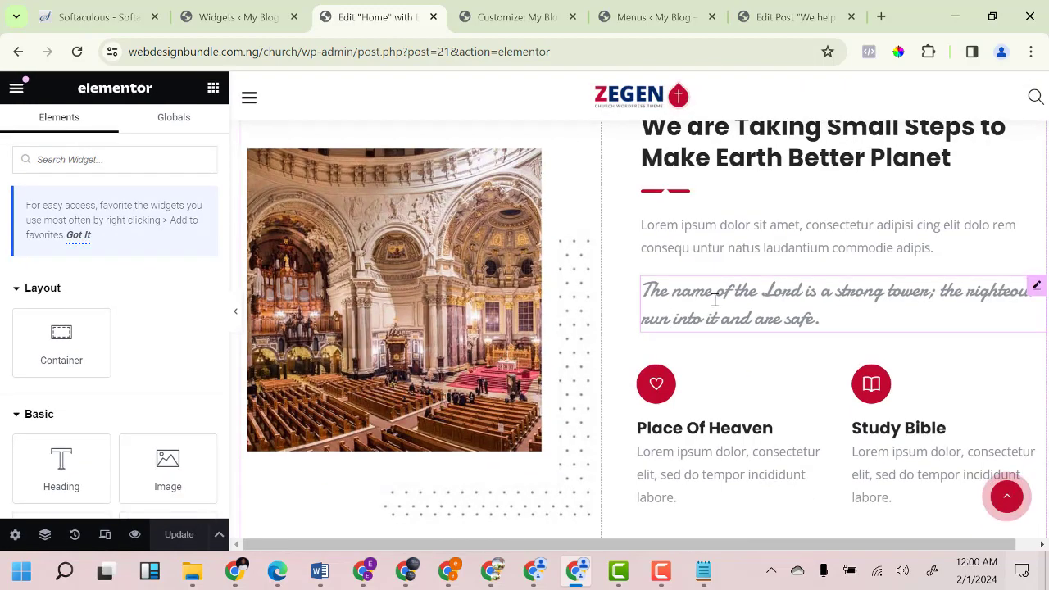
scroll(648, 340, up, 3)
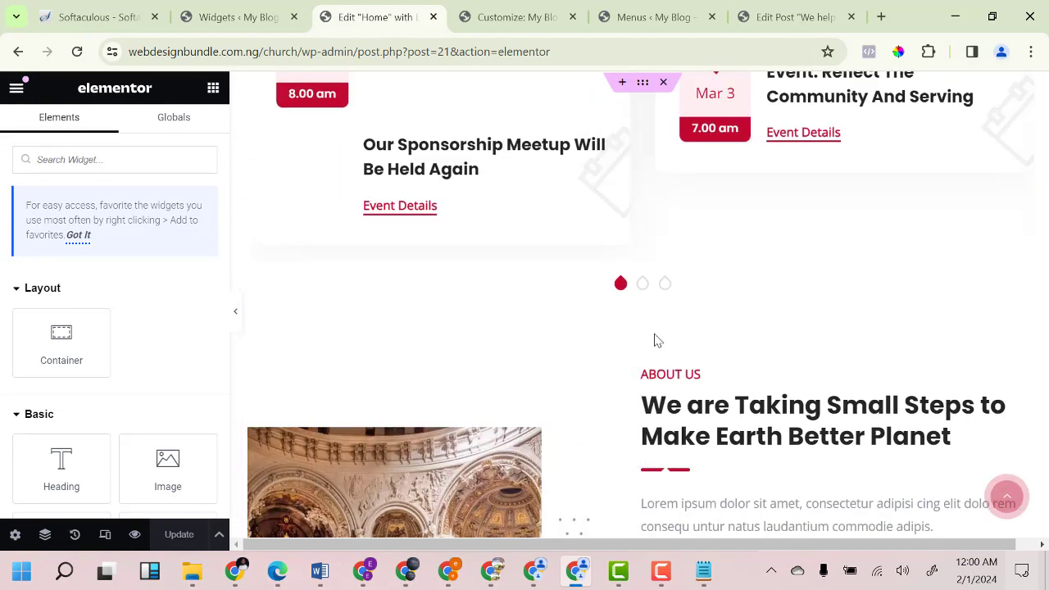
scroll(714, 293, down, 5)
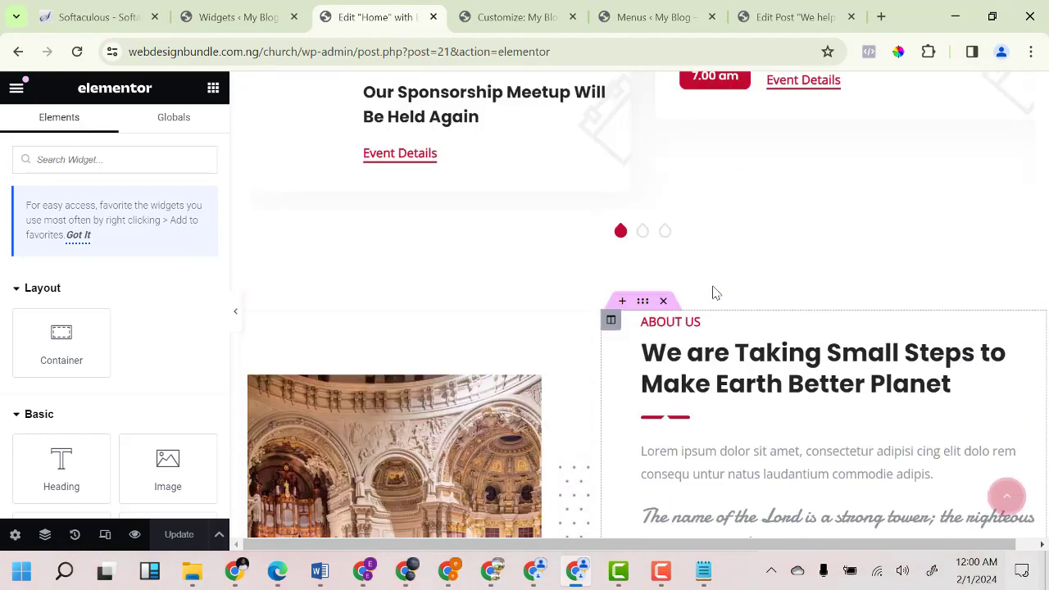
scroll(710, 244, up, 2)
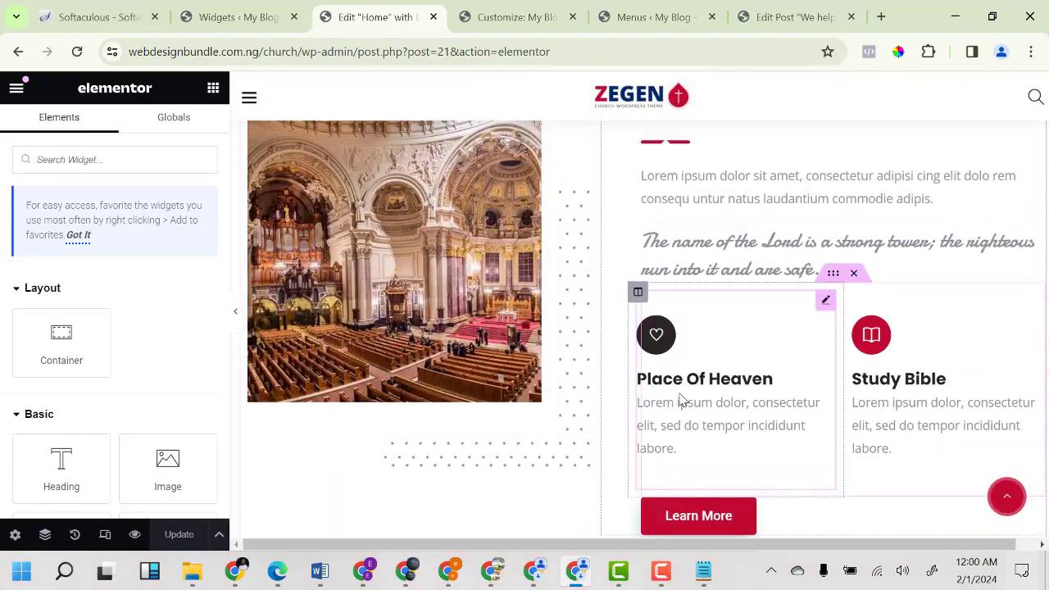
Expand the Place Of Heaven Feature Box's Content settings, then bring up the ChatGPT window.
click(700, 419)
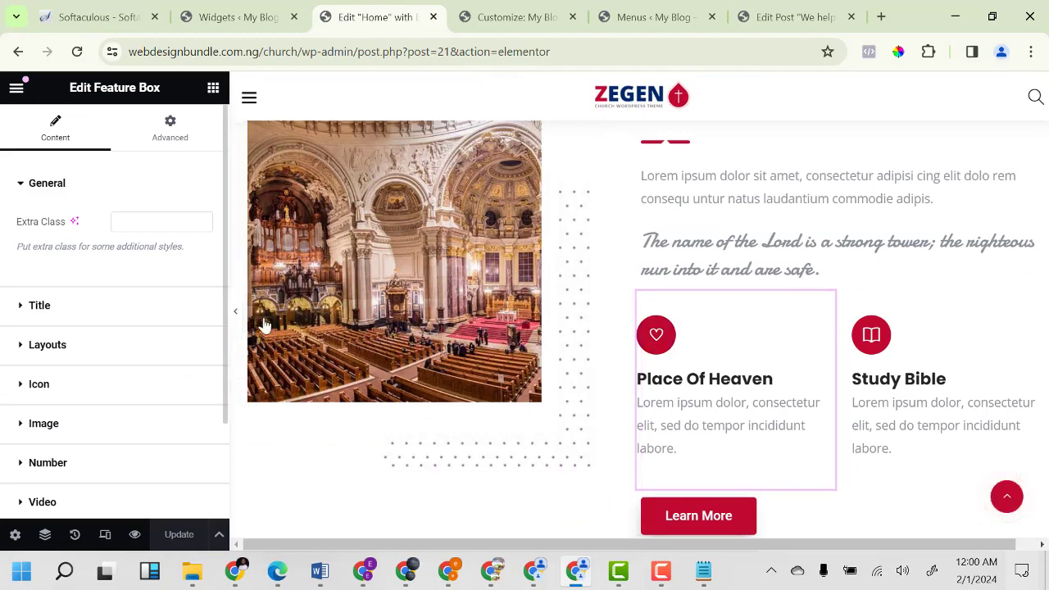
scroll(66, 365, down, 2)
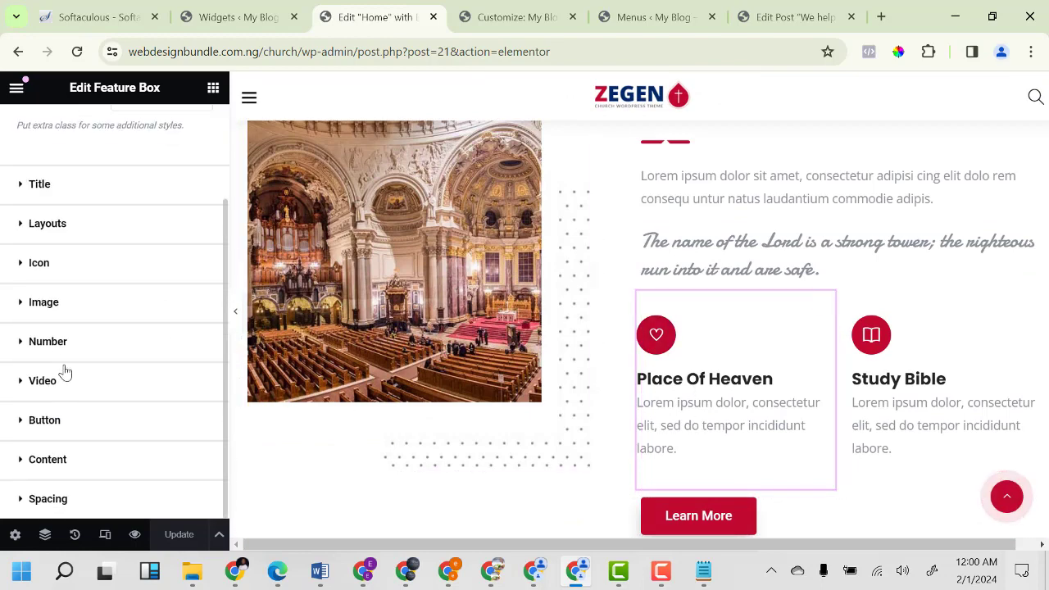
click(67, 194)
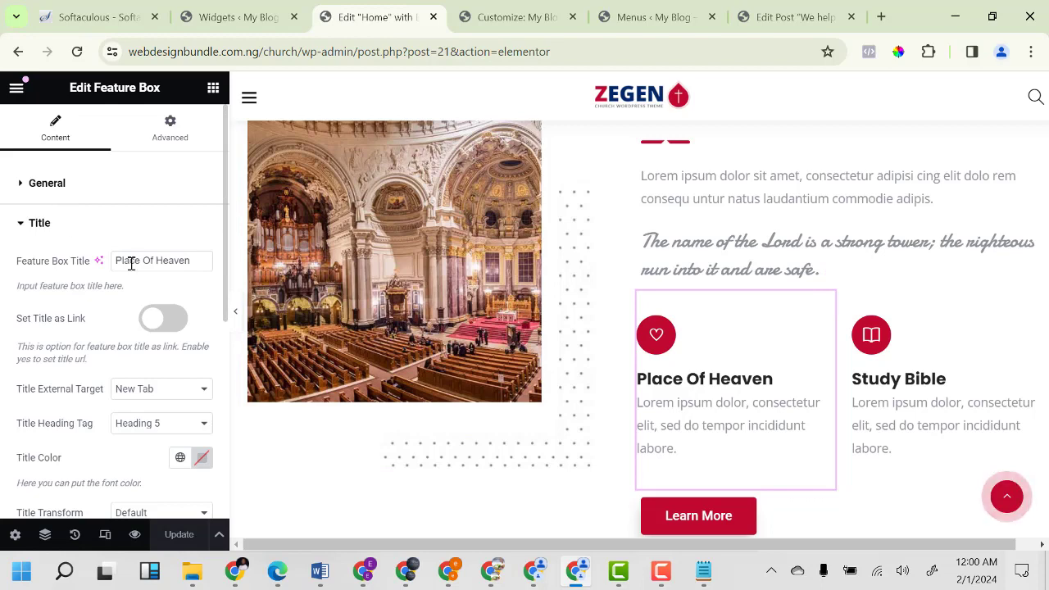
scroll(110, 386, down, 4)
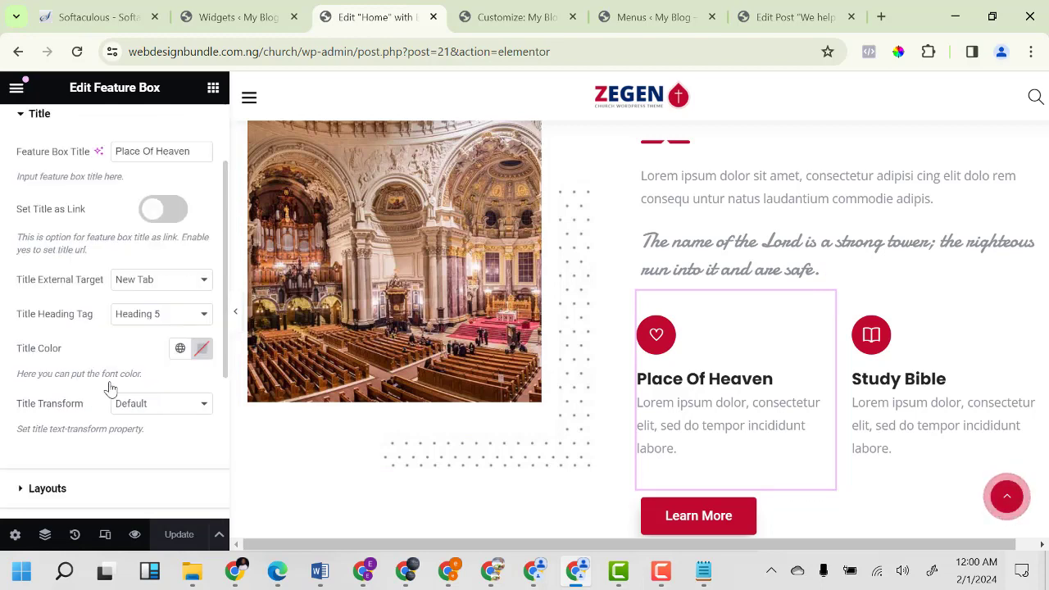
click(66, 289)
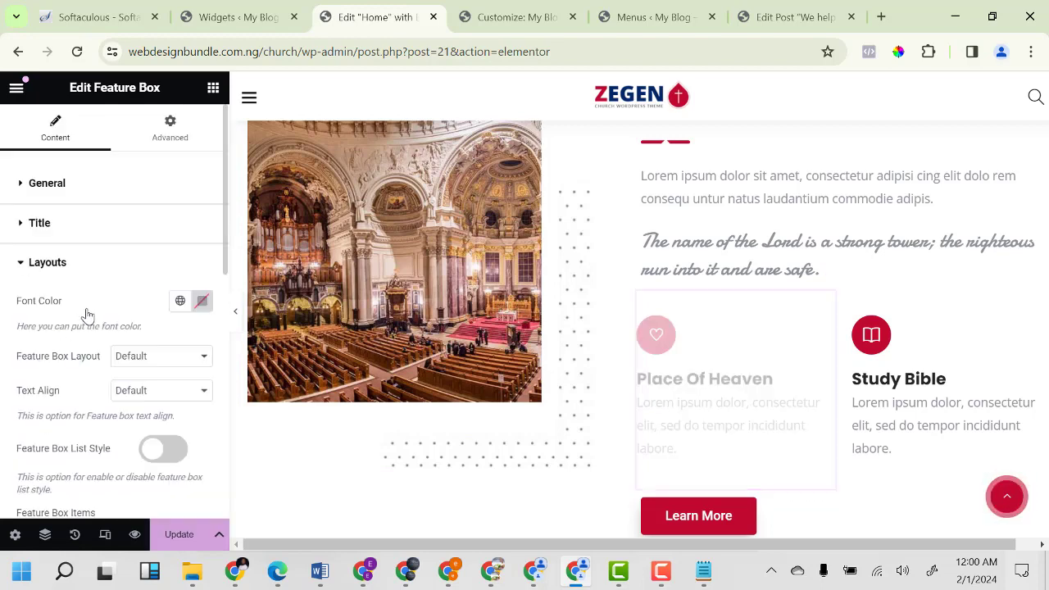
click(36, 264)
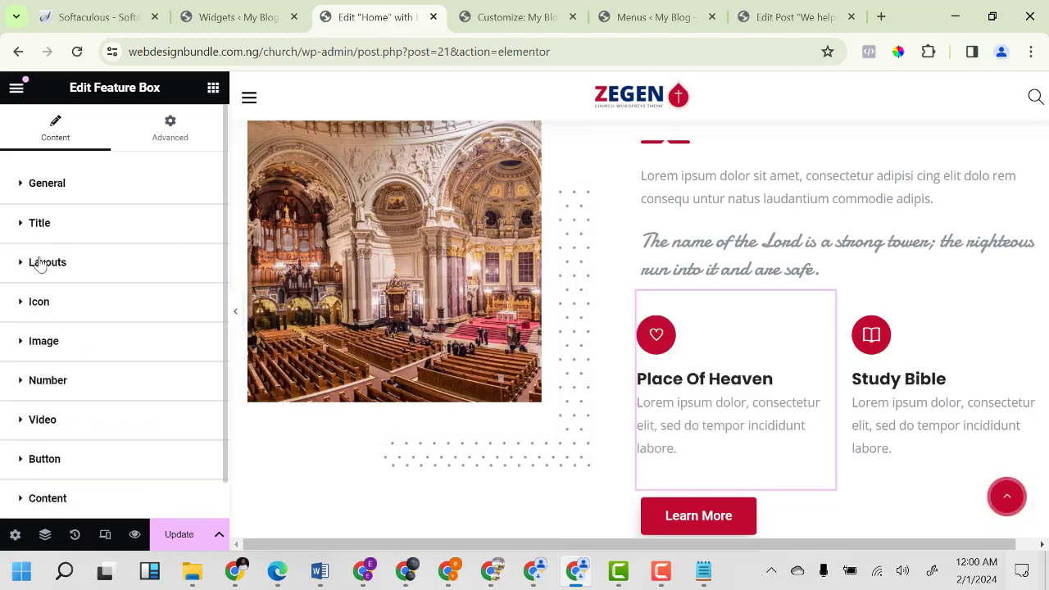
scroll(47, 344, down, 1)
click(33, 465)
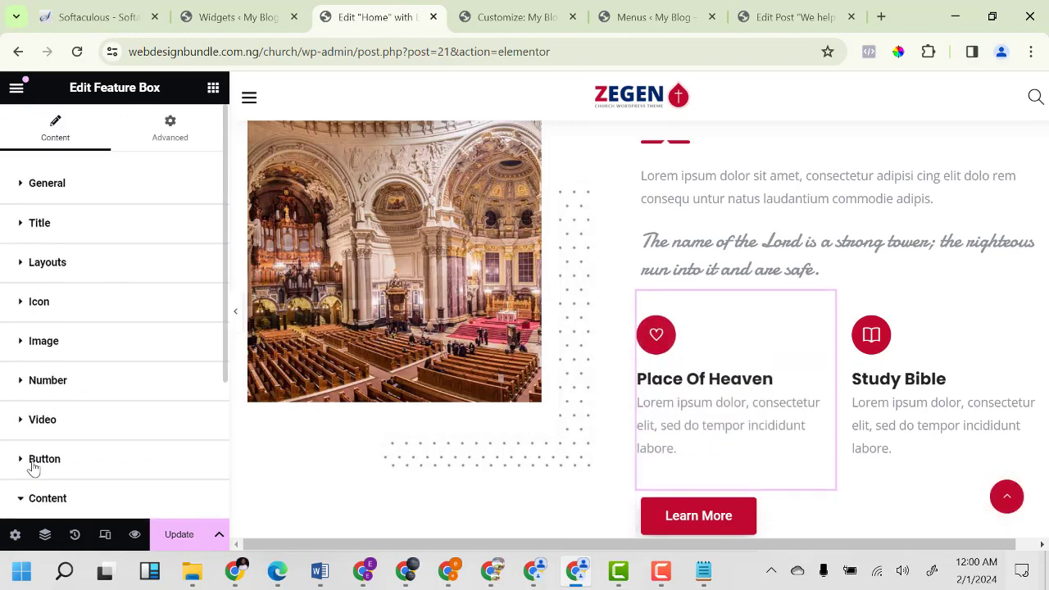
scroll(49, 466, down, 3)
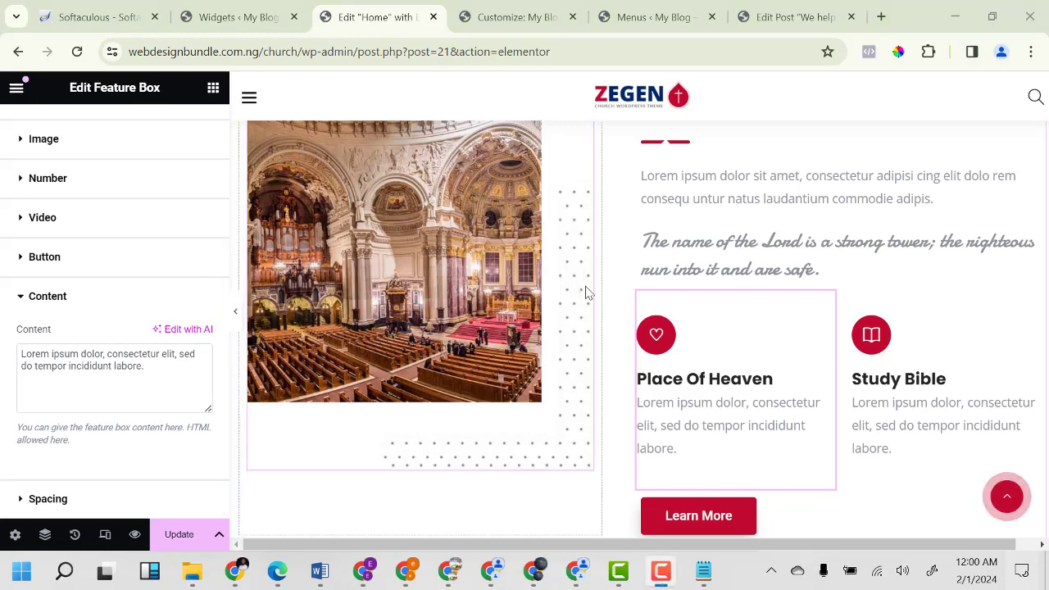
click(534, 572)
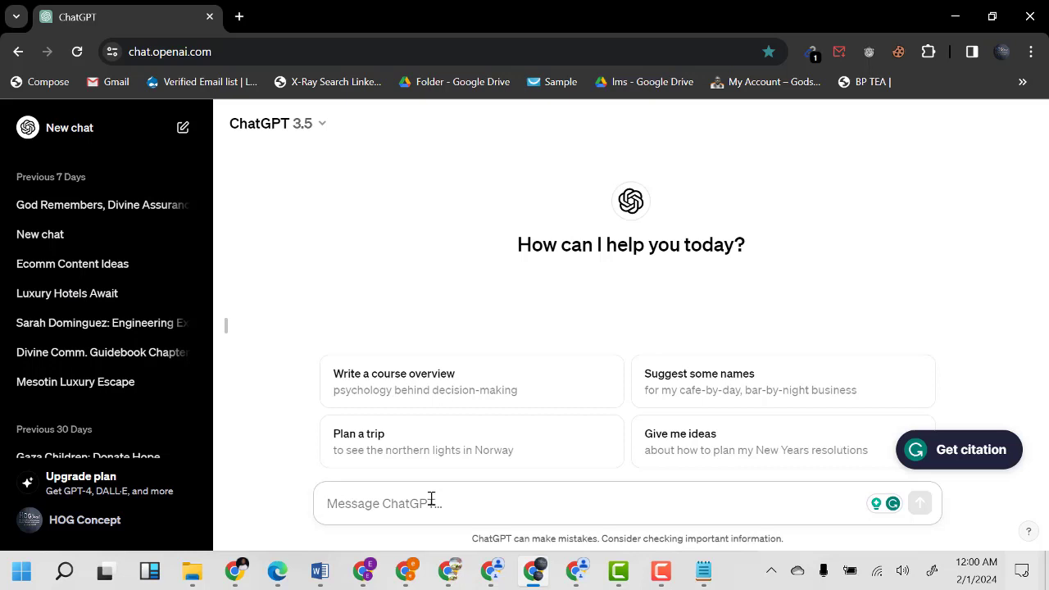
Greet ChatGPT with 'HEY CHAT' and ask it to write homepage content for a church website.
text(W)
key(BackSpace)
text(HEY CHAT)
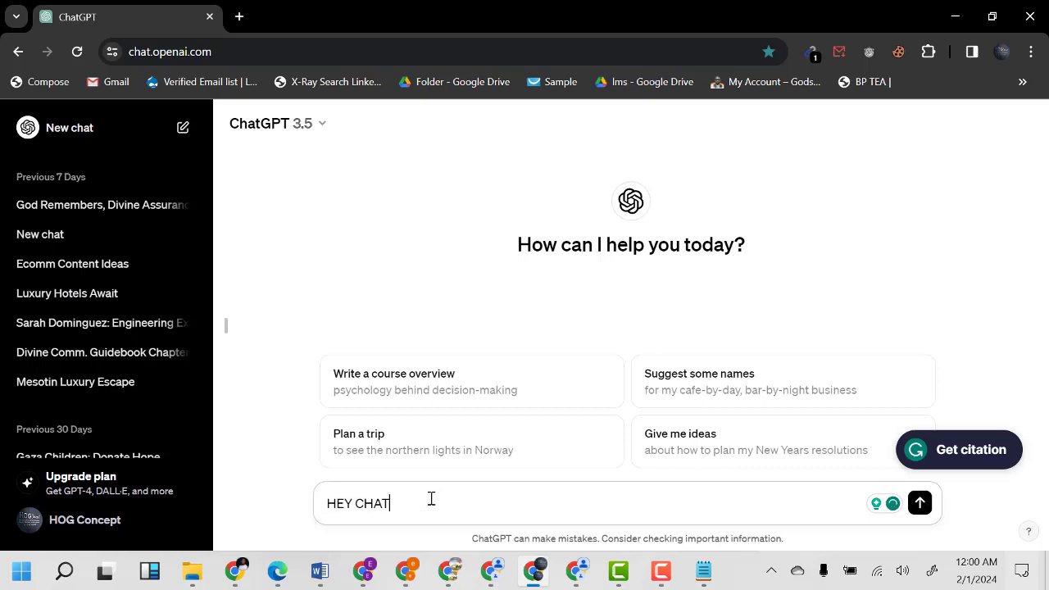
key(Return)
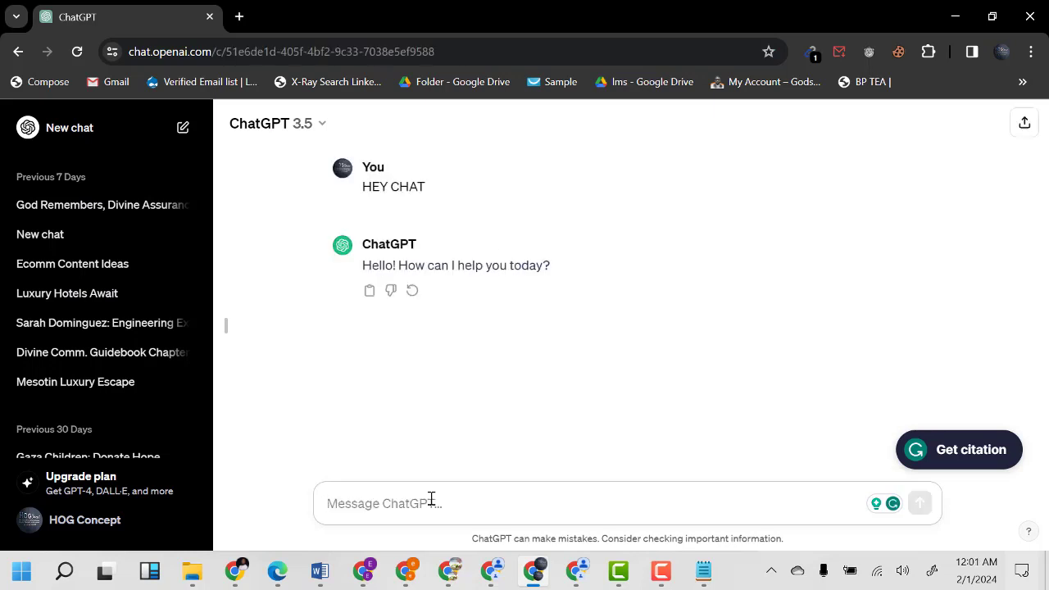
text(Wr)
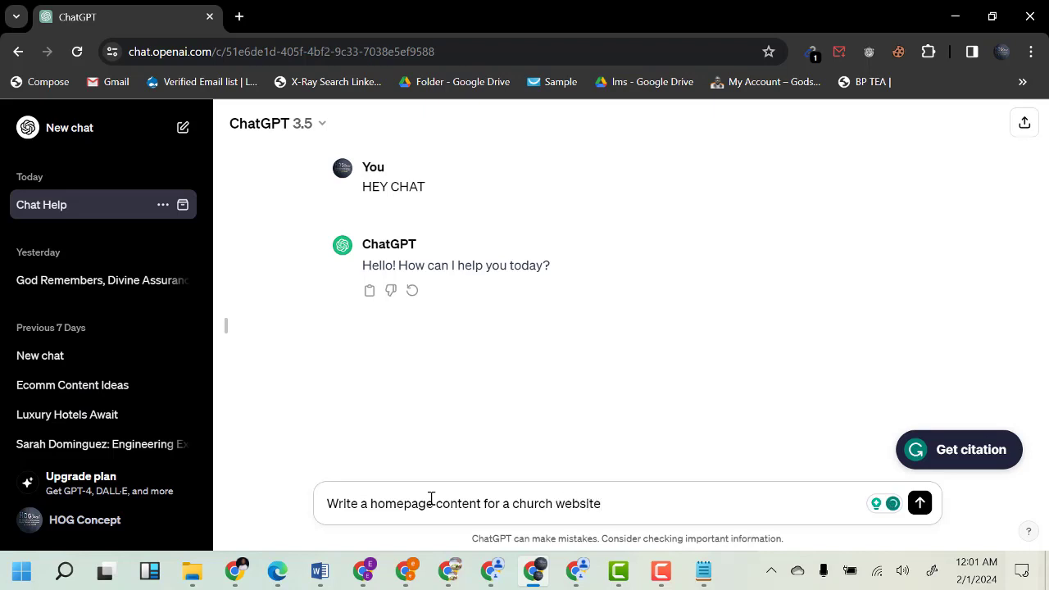
key(Return)
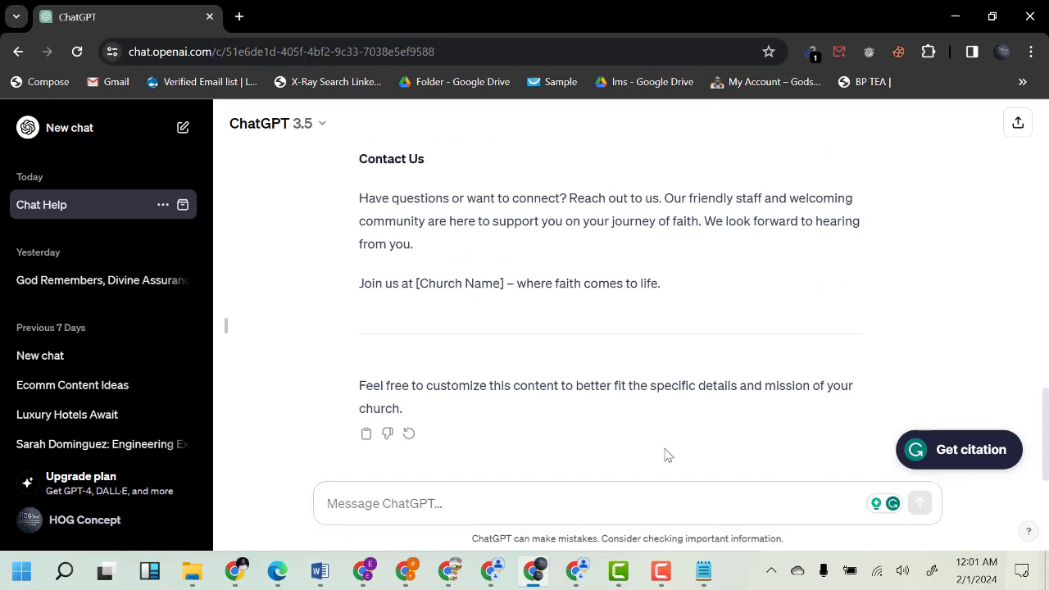
Copy the Worship Services sentence on prayer, uplifting music and sermons, then return to the page editor.
scroll(623, 451, up, 7)
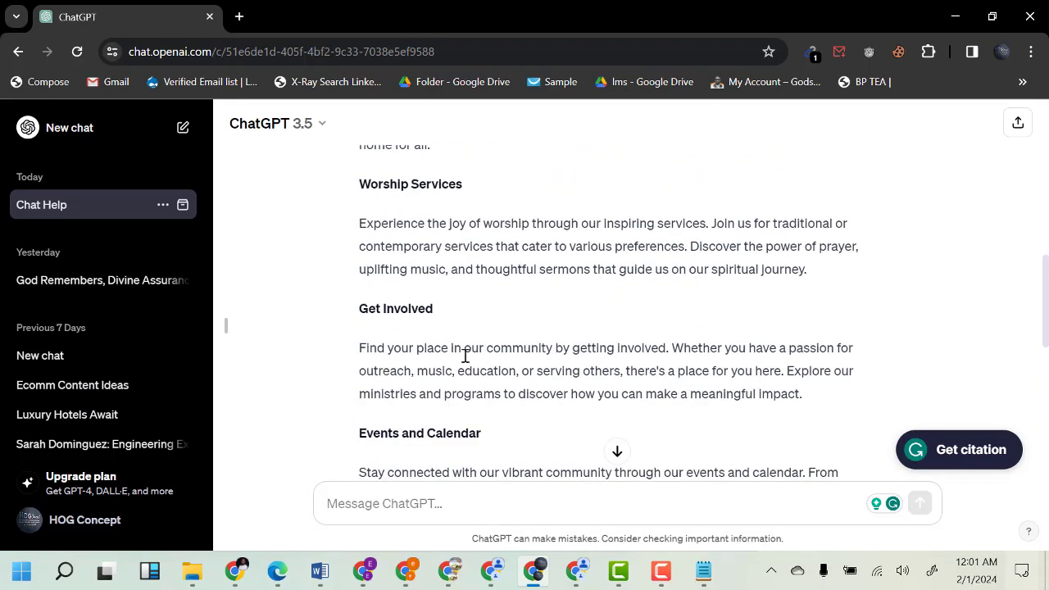
scroll(465, 355, up, 3)
scroll(416, 368, down, 2)
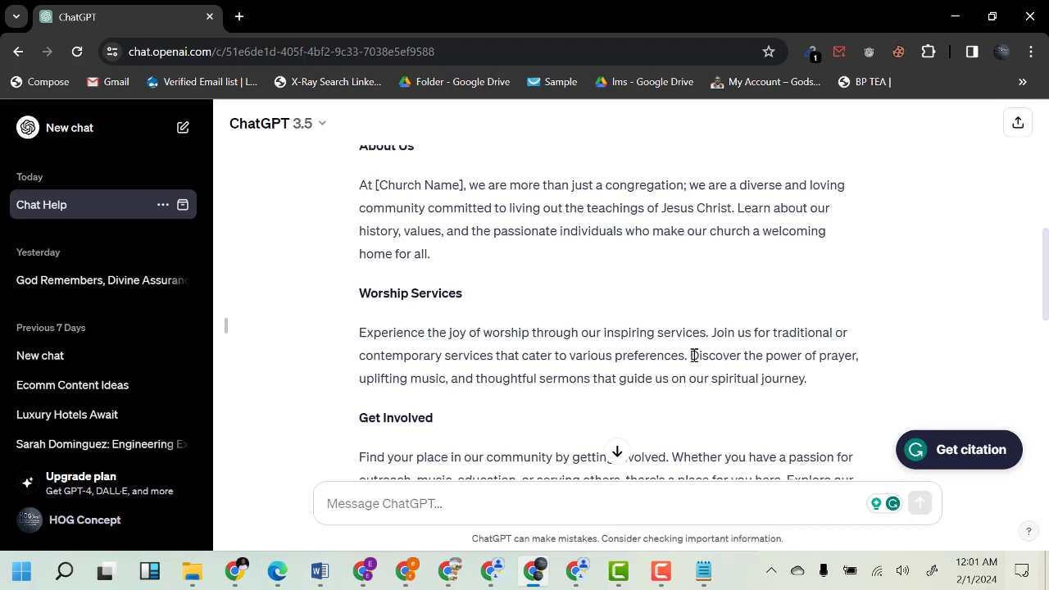
drag(694, 356, 793, 379)
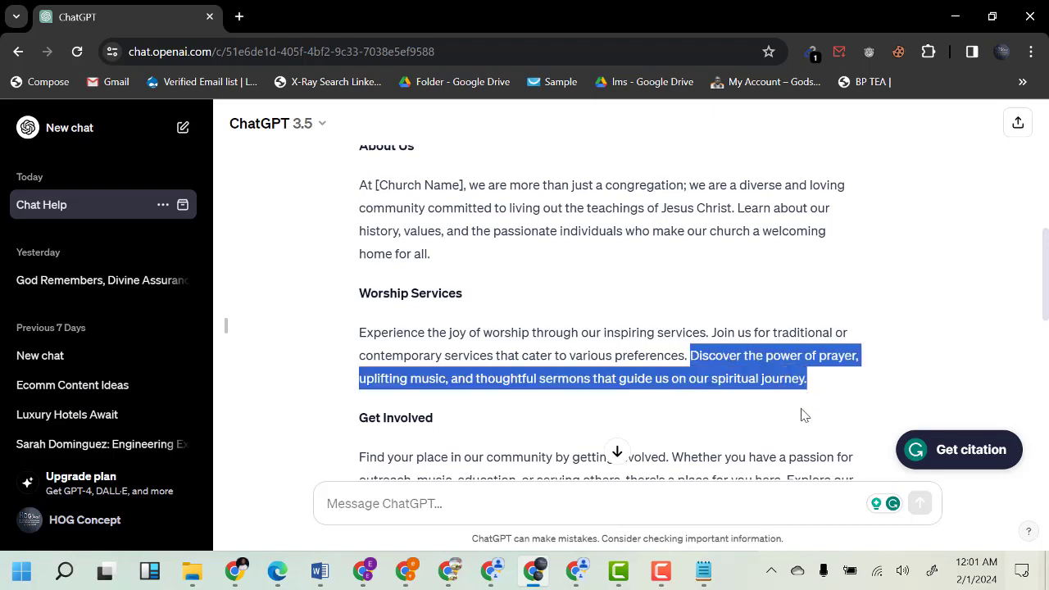
click(580, 571)
Paste the prayer, uplifting music and thoughtful sermons sentence over the Place Of Heaven card's placeholder text.
click(92, 368)
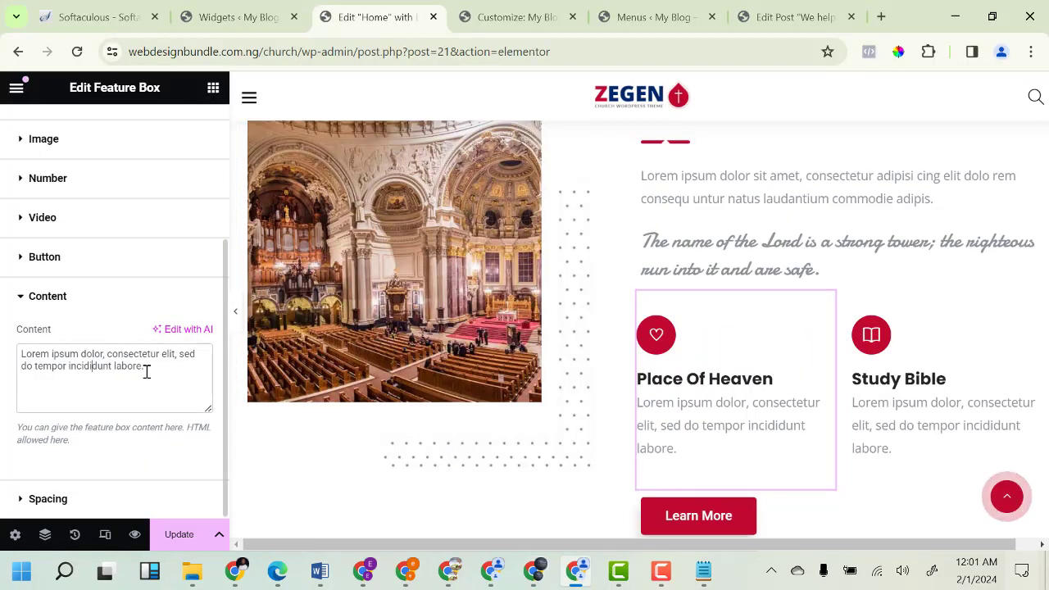
key(ctrl+a)
text(Discover the power of prayer, uplifting music, and thoughtful sermons that guide us on our spiritual journey.)
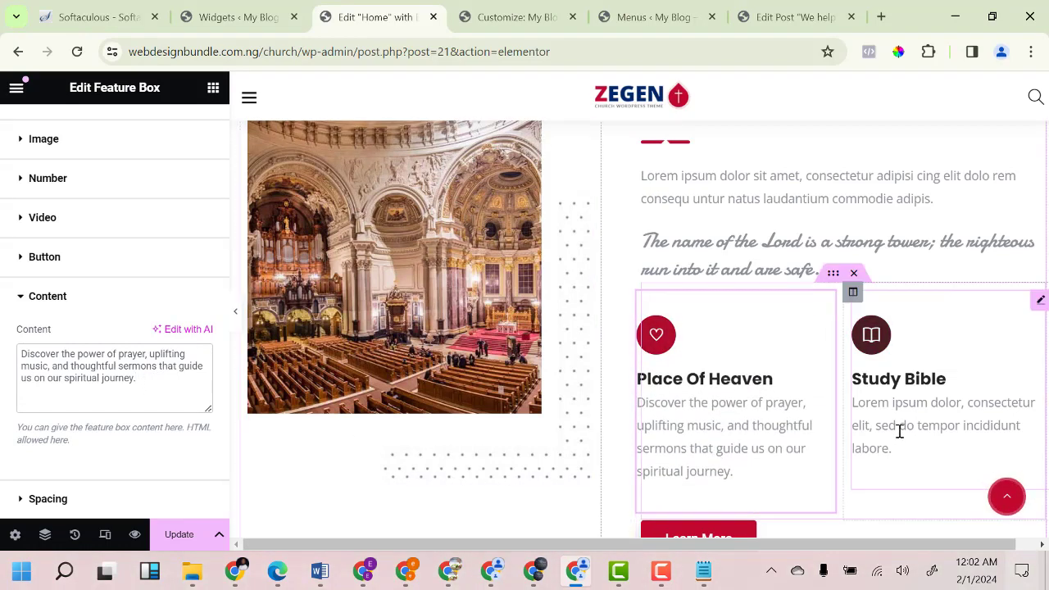
click(534, 572)
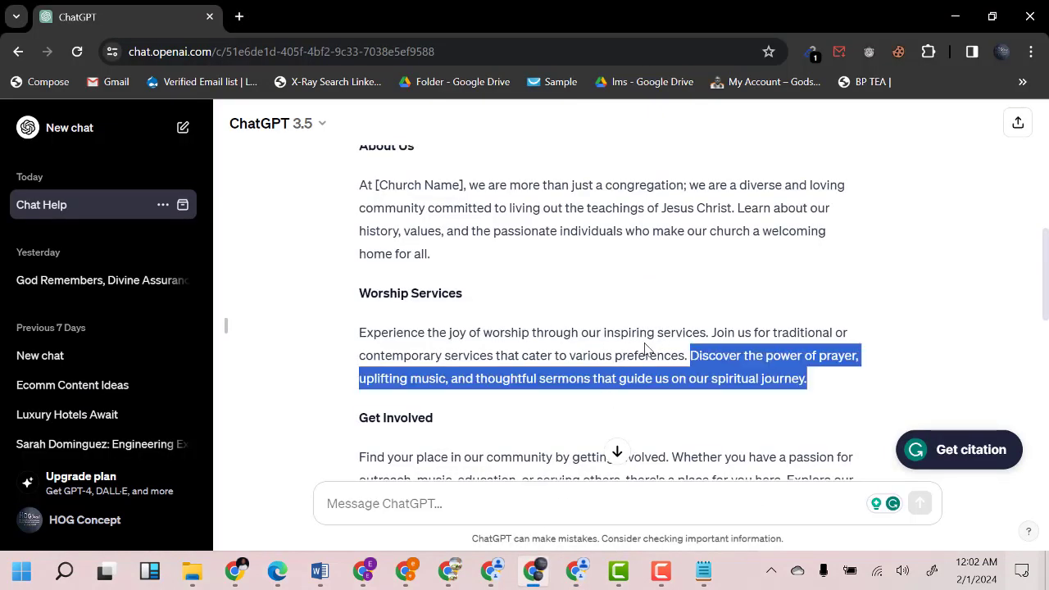
Copy ChatGPT's About Us sentence on history, values and welcoming people, then return to Elementor.
scroll(577, 361, up, 2)
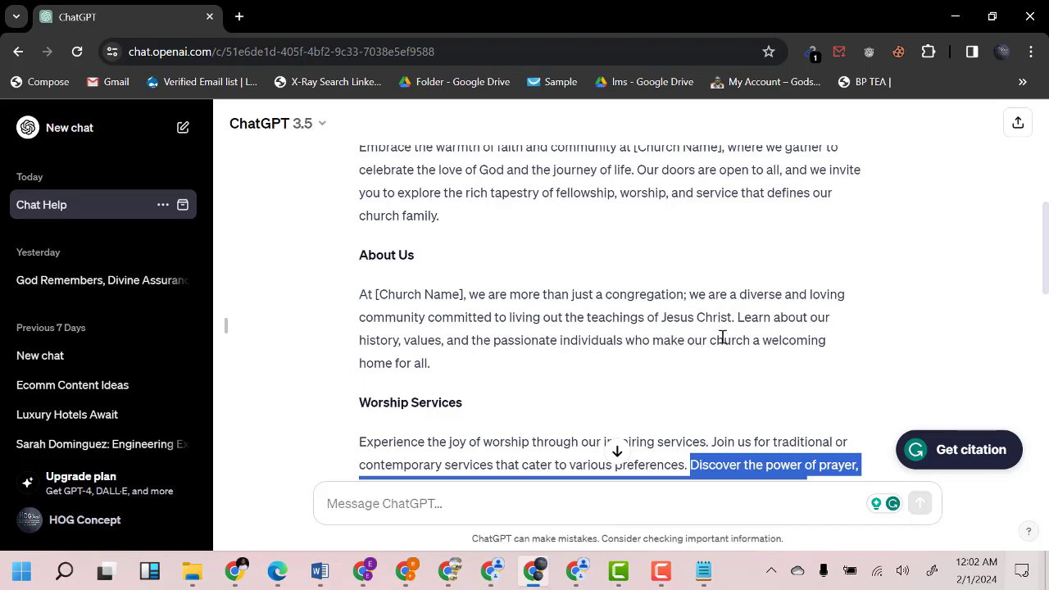
drag(736, 317, 764, 368)
key(ctrl+c)
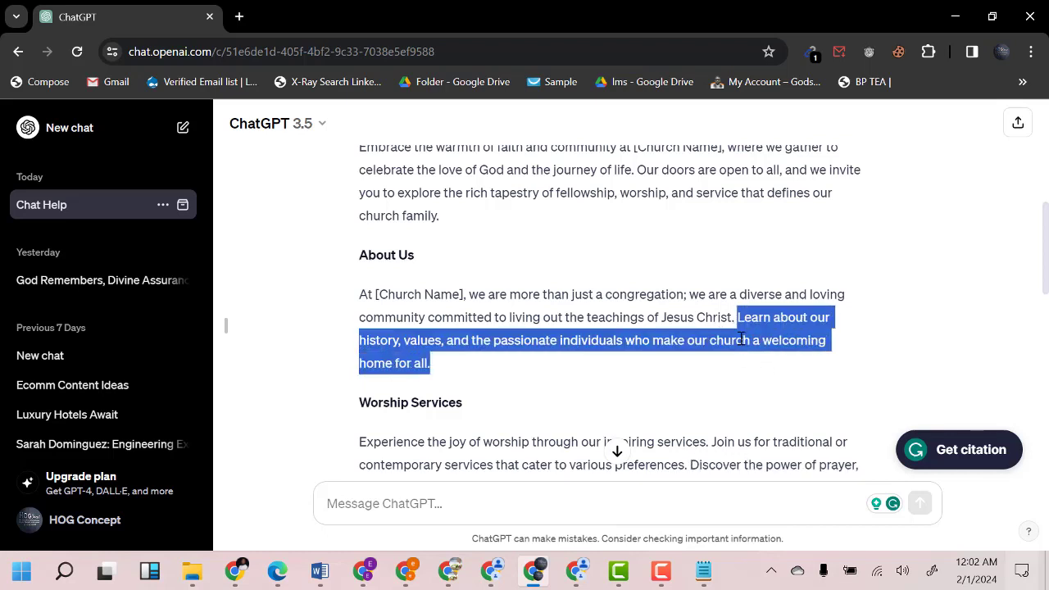
right_click(761, 330)
click(703, 126)
click(576, 571)
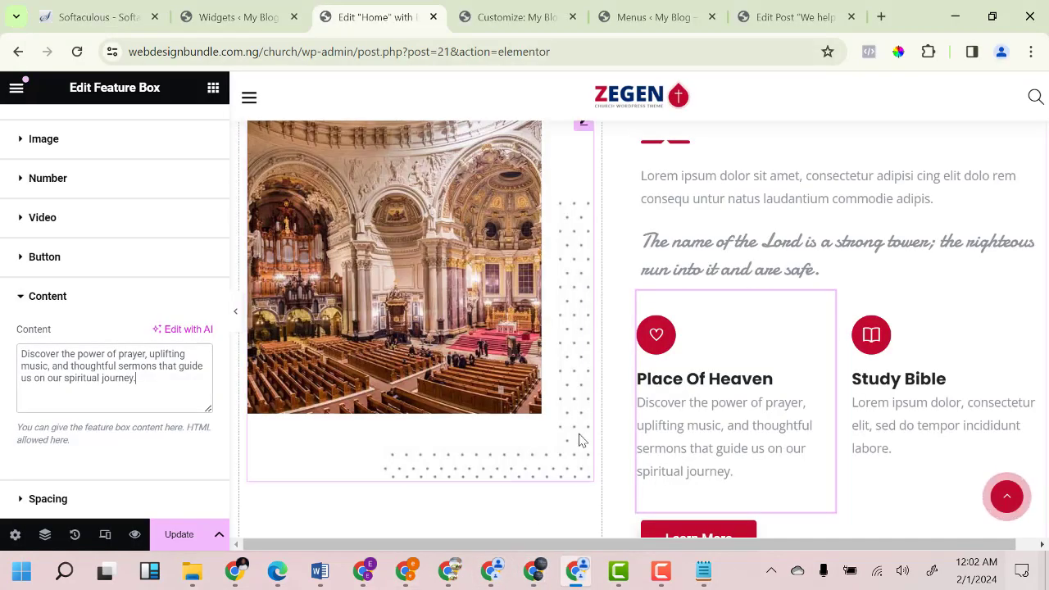
Paste the history and values paragraph over the Study Bible card's lorem ipsum description.
click(898, 418)
scroll(98, 424, down, 2)
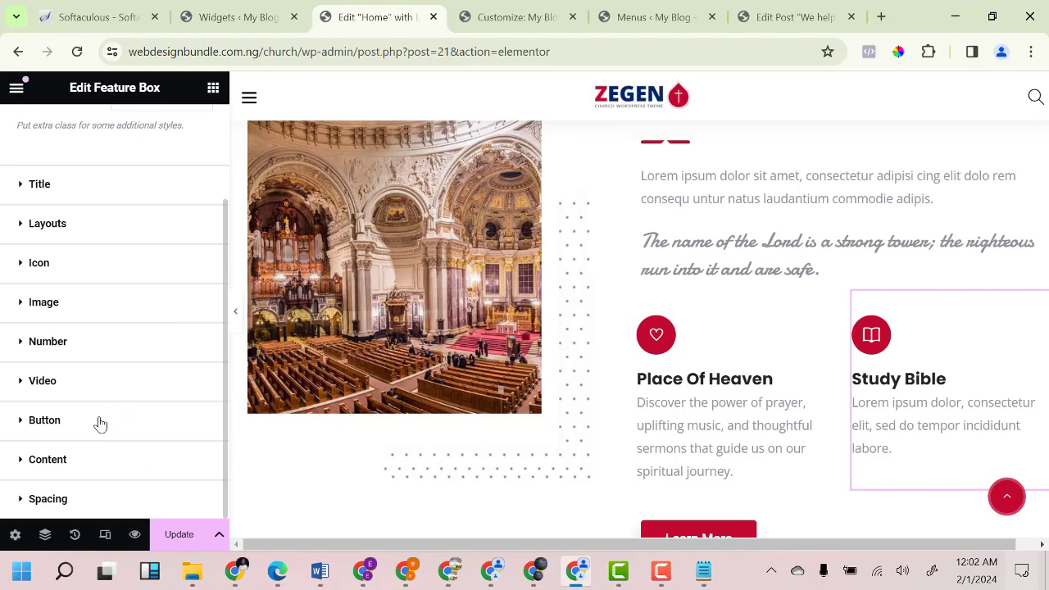
click(65, 460)
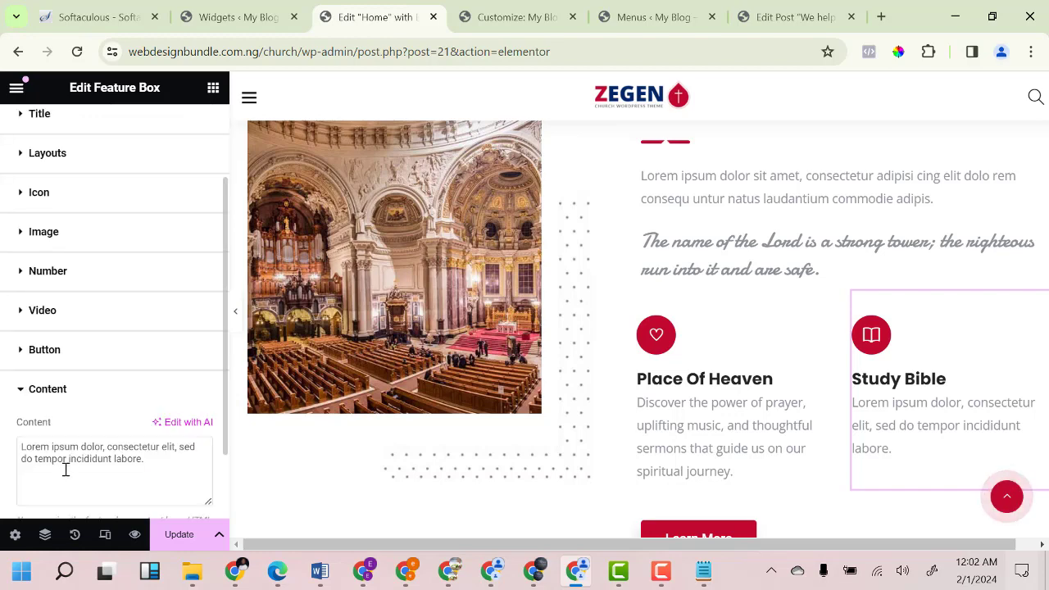
click(105, 457)
key(ctrl+a)
key(ctrl+v)
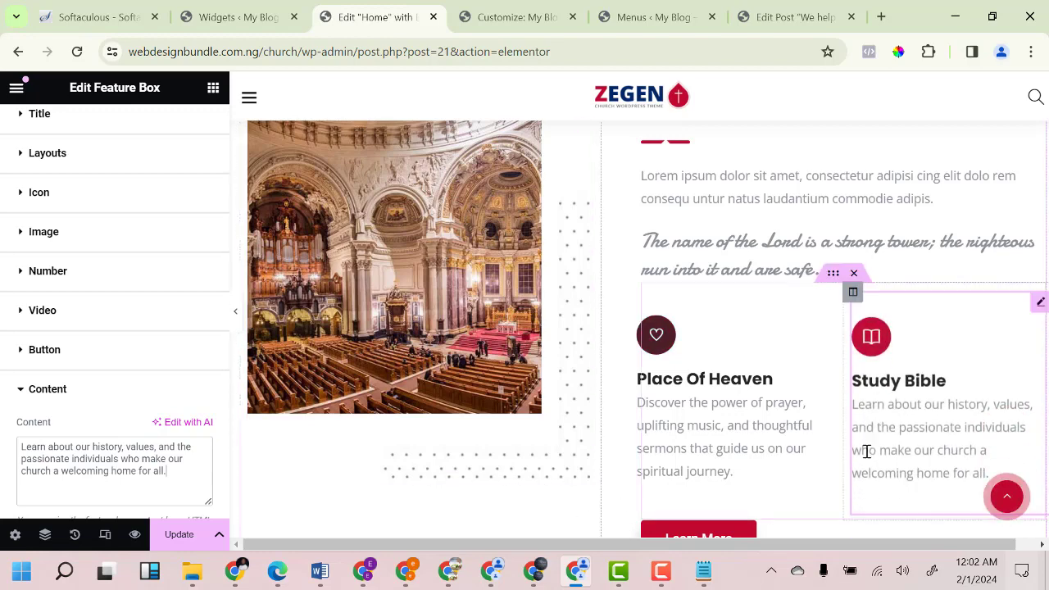
scroll(796, 402, up, 3)
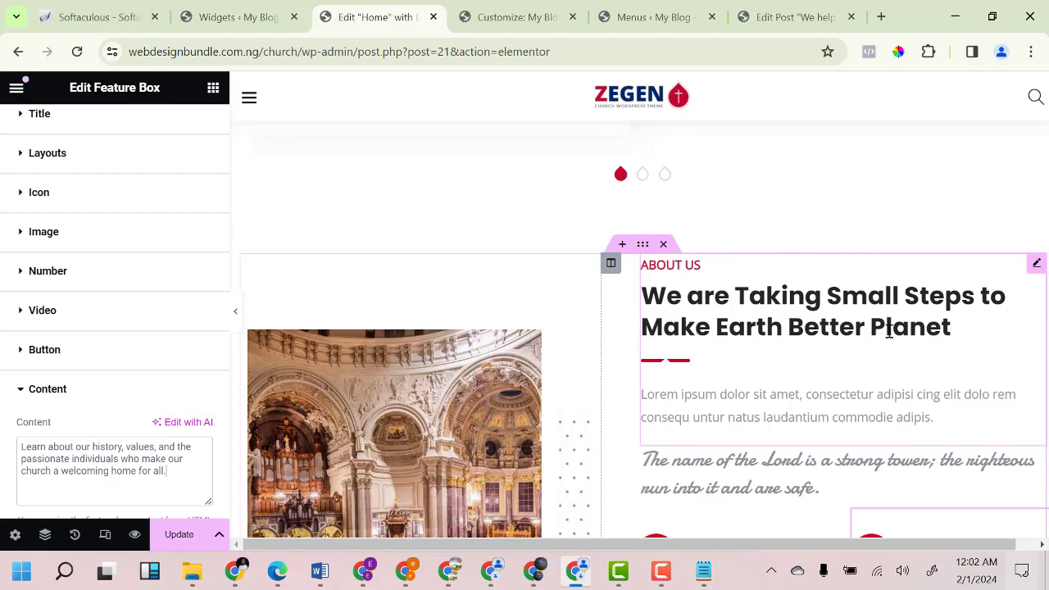
scroll(890, 330, down, 3)
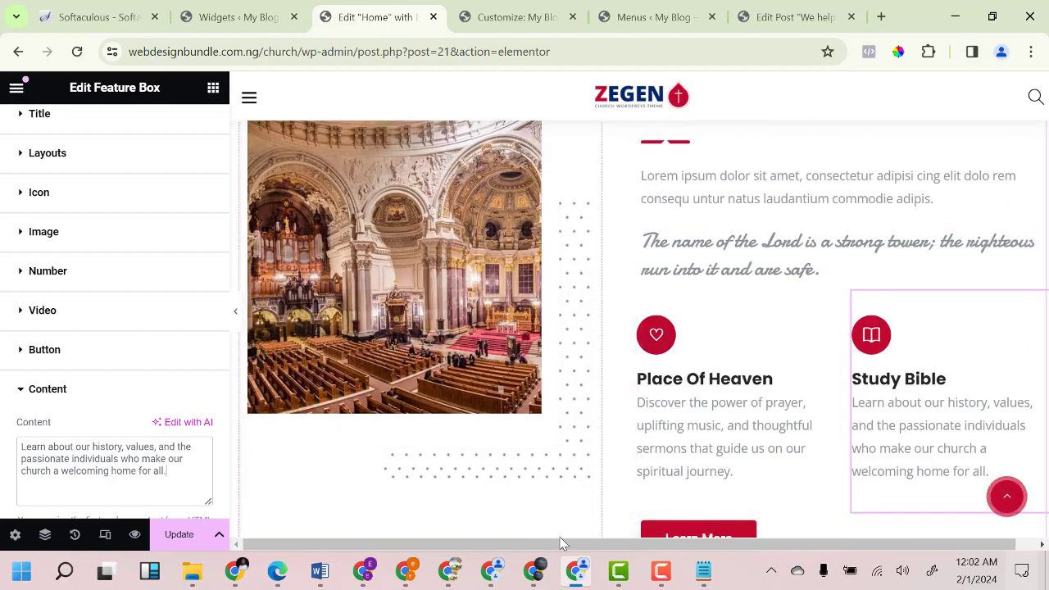
click(533, 572)
scroll(525, 369, up, 1)
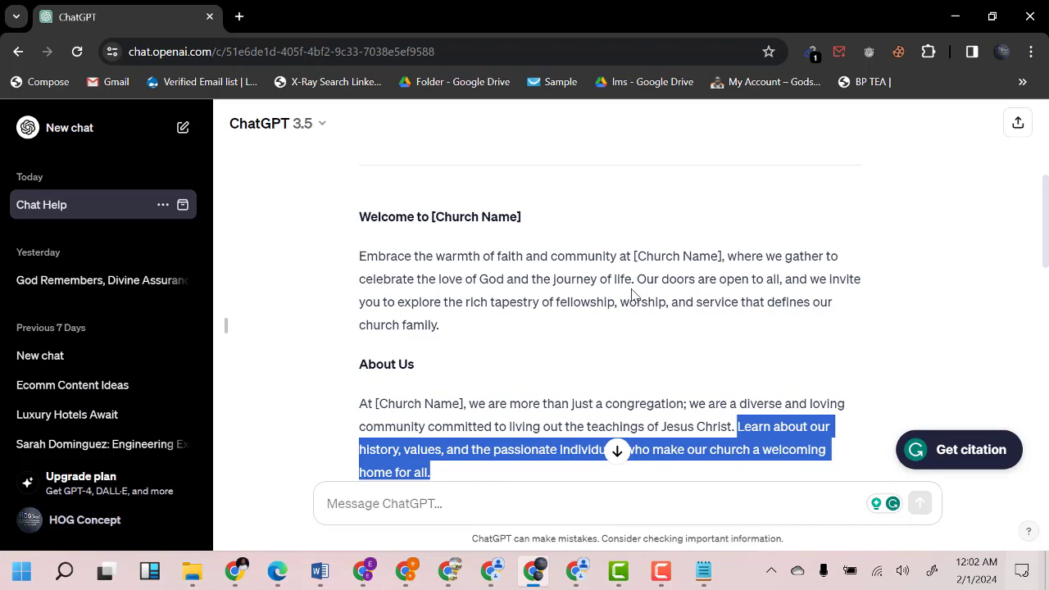
Copy ChatGPT's welcome sentences from 'Our doors' through 'church family', then return to Elementor.
drag(641, 279, 894, 306)
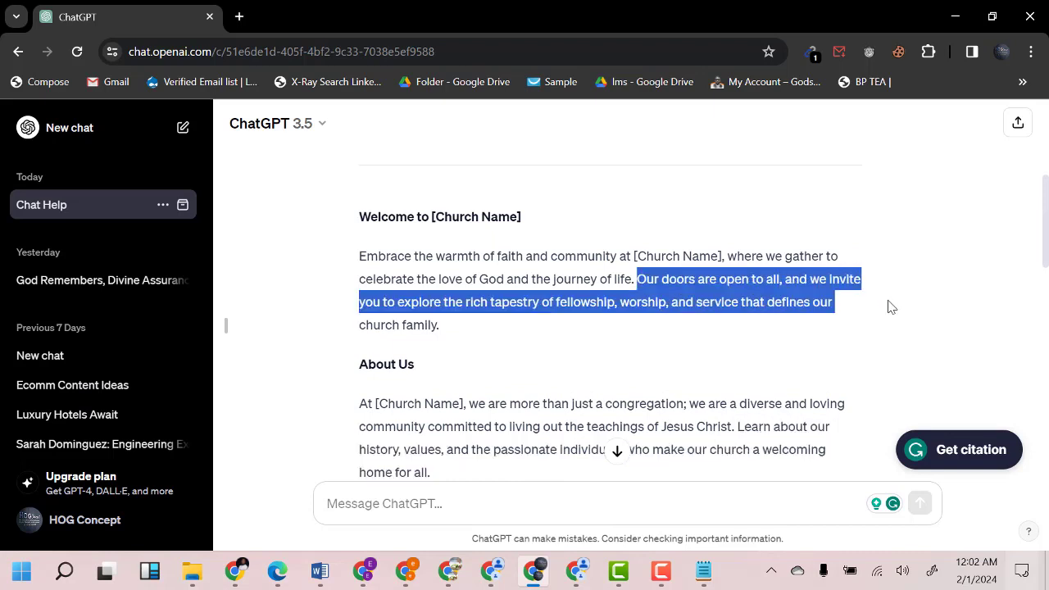
click(635, 282)
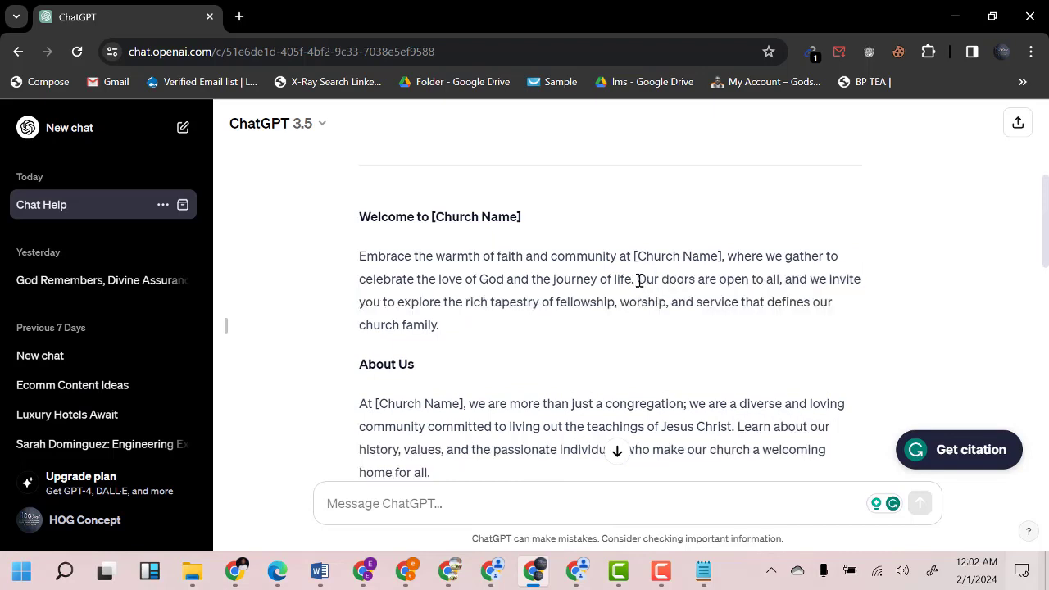
drag(640, 280, 657, 332)
right_click(666, 293)
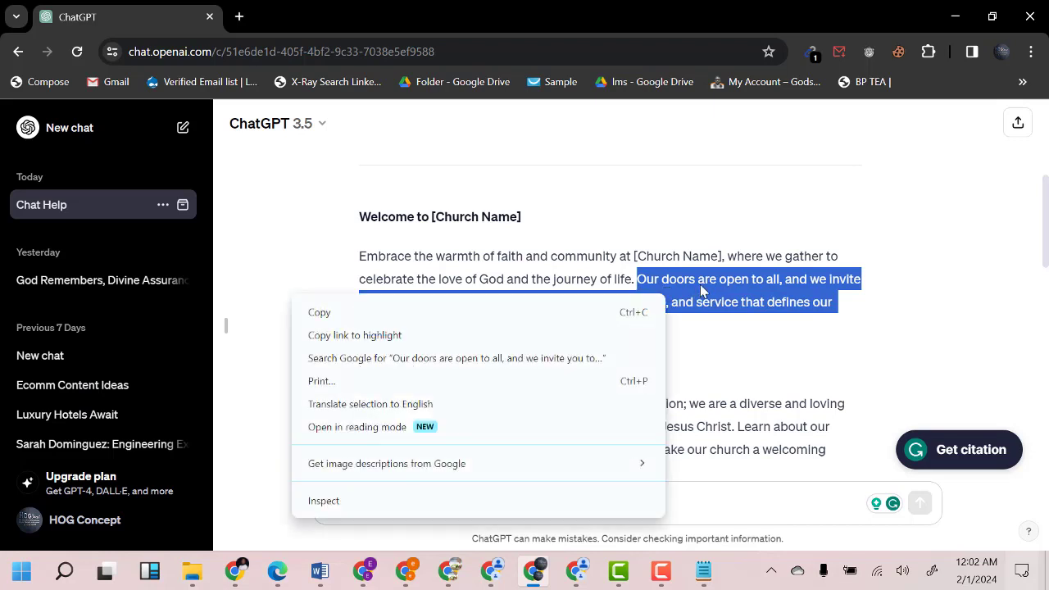
click(592, 310)
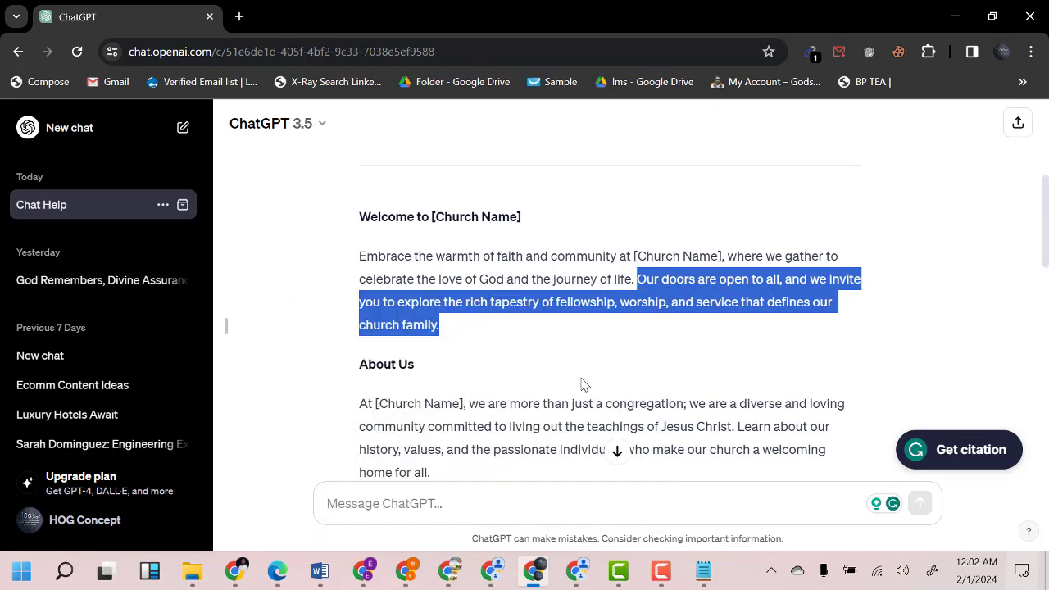
click(573, 572)
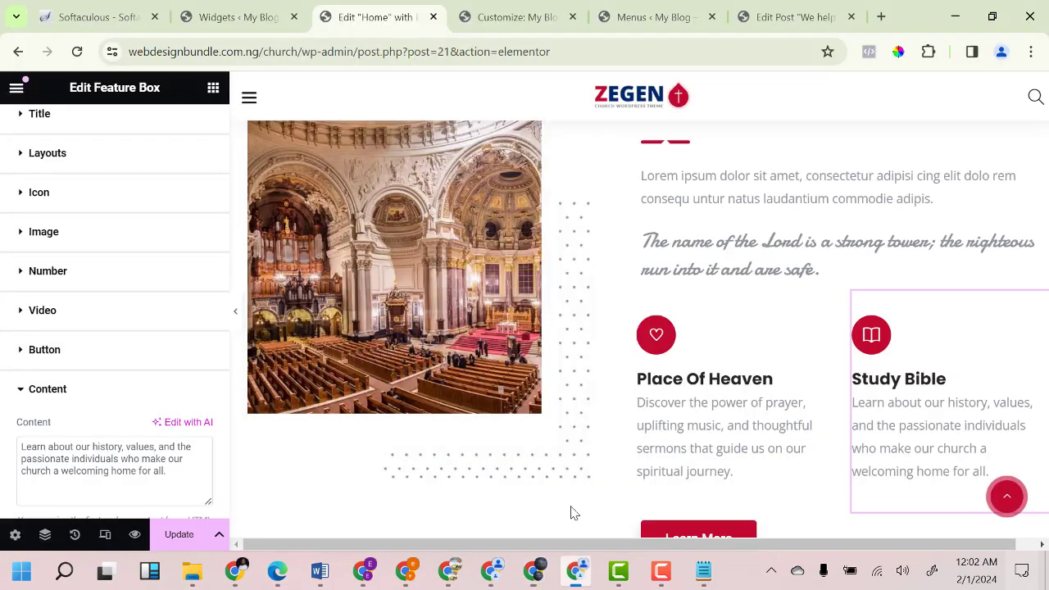
Replace the About Us Section Title's lorem ipsum lead with the 'Our doors are open to all' paragraph.
drag(782, 191, 763, 202)
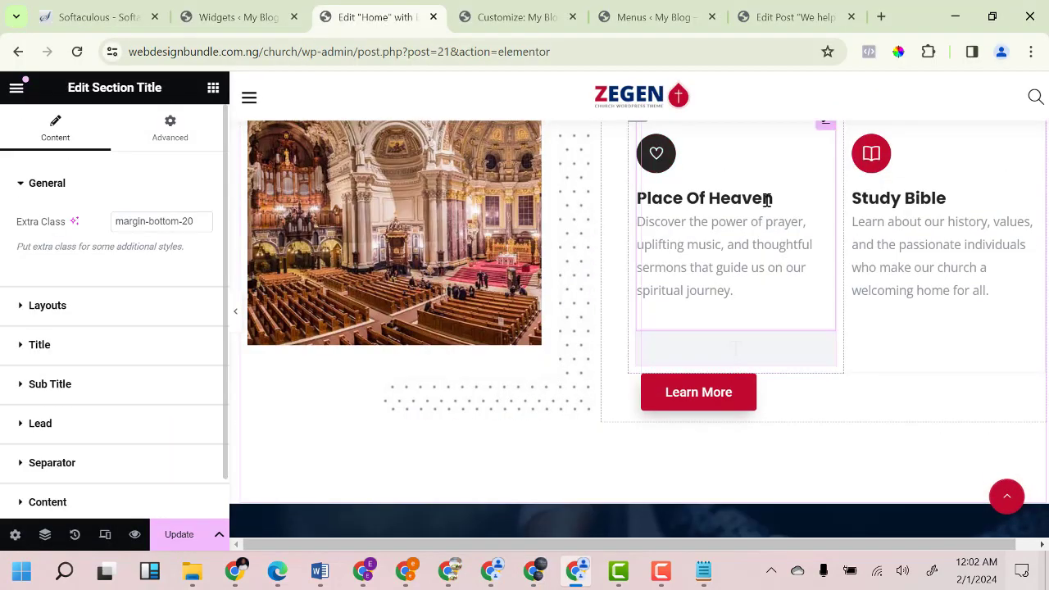
scroll(759, 208, up, 3)
scroll(745, 328, down, 3)
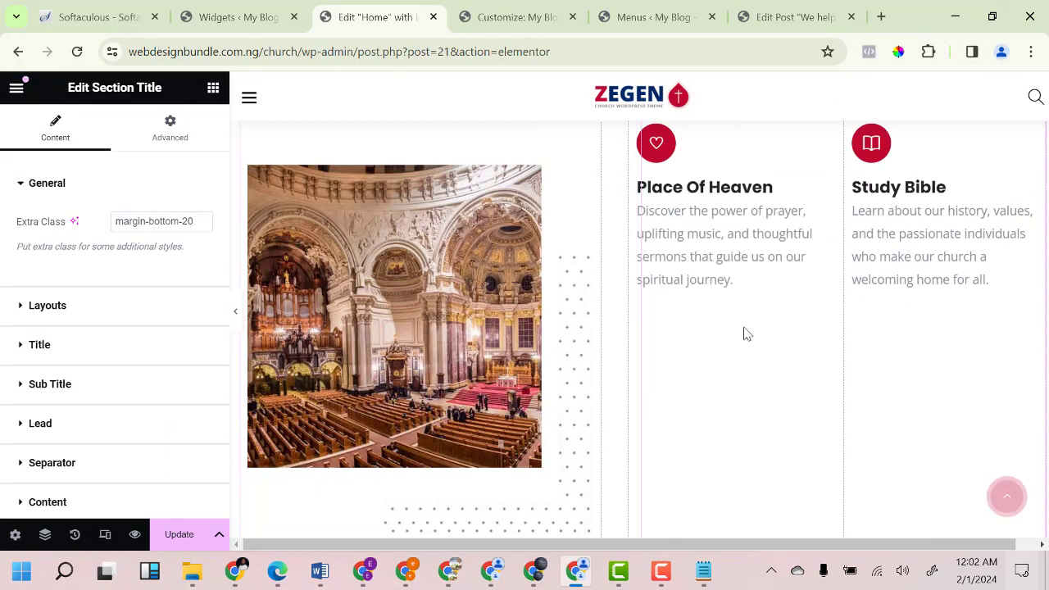
scroll(749, 349, down, 2)
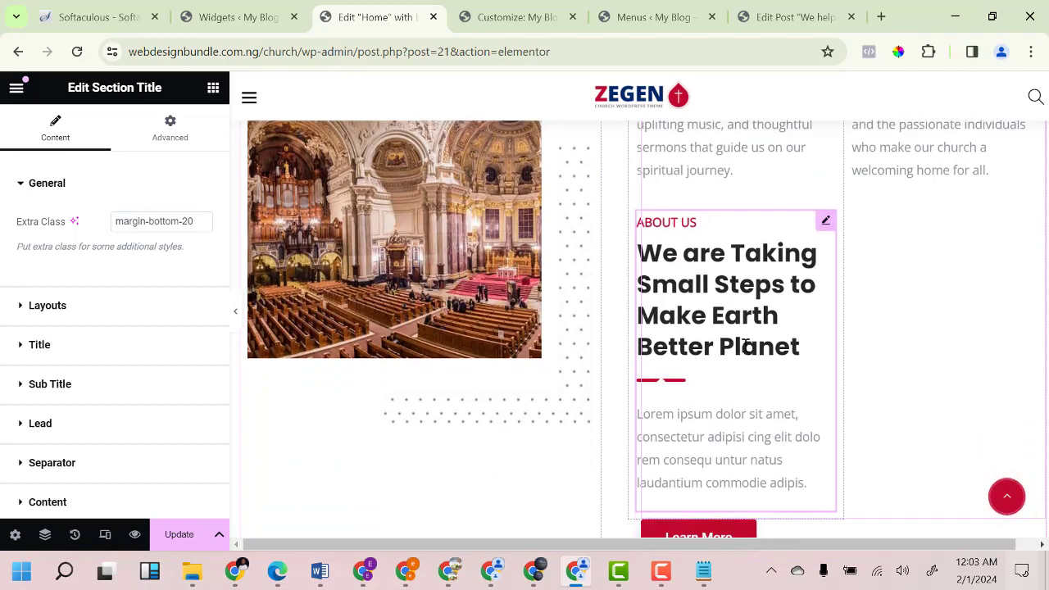
scroll(737, 328, up, 6)
scroll(738, 317, down, 1)
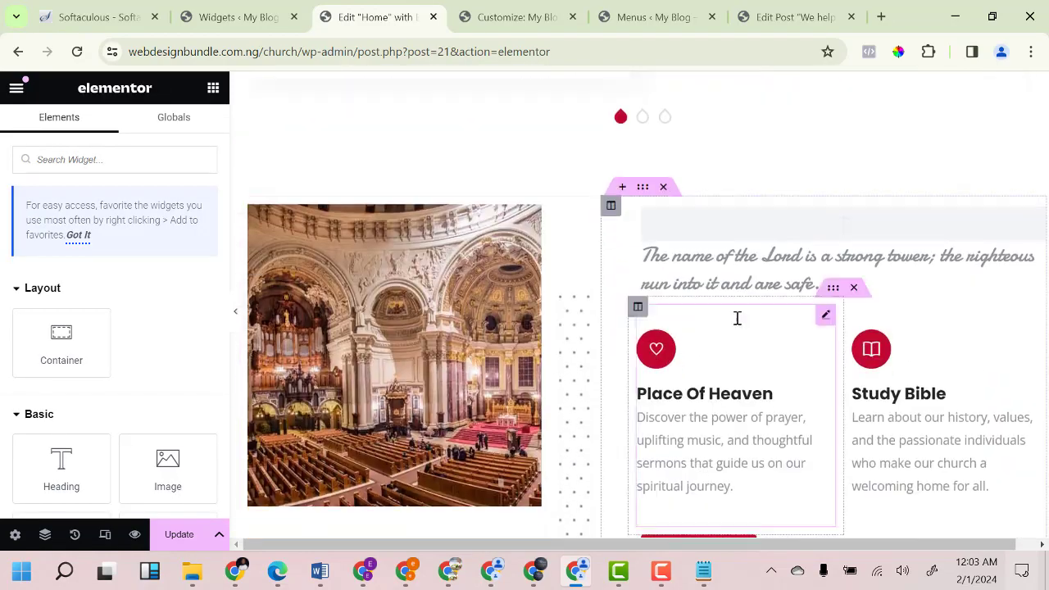
scroll(736, 312, up, 2)
scroll(724, 403, down, 2)
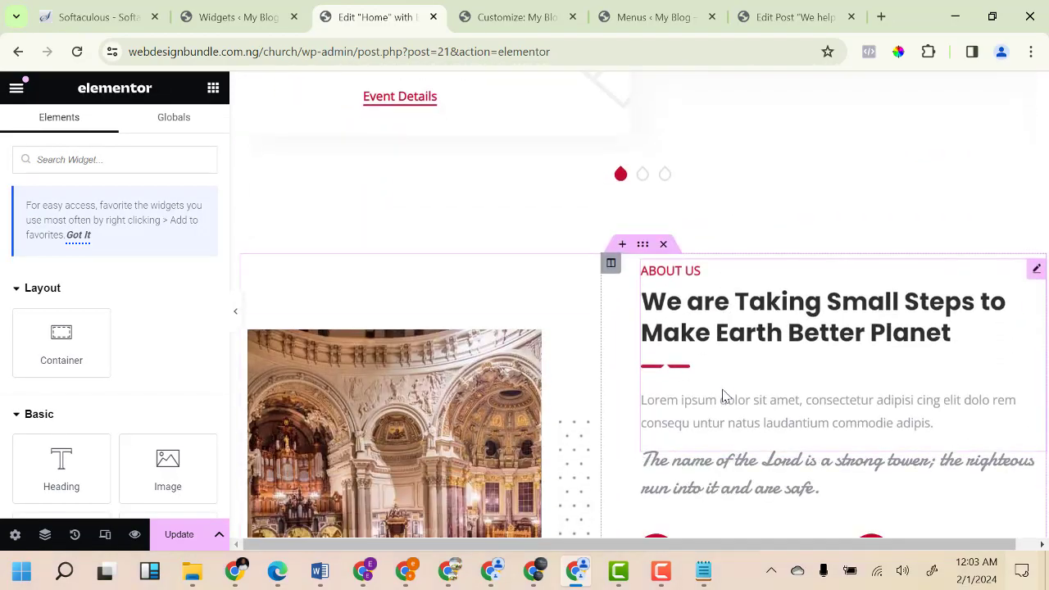
click(724, 390)
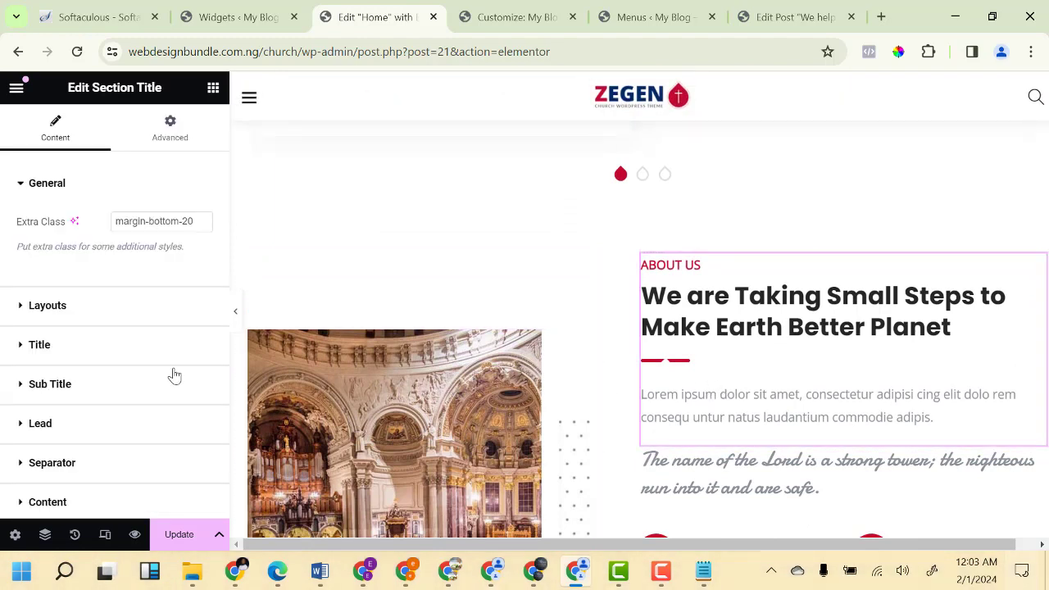
scroll(113, 371, down, 1)
click(59, 457)
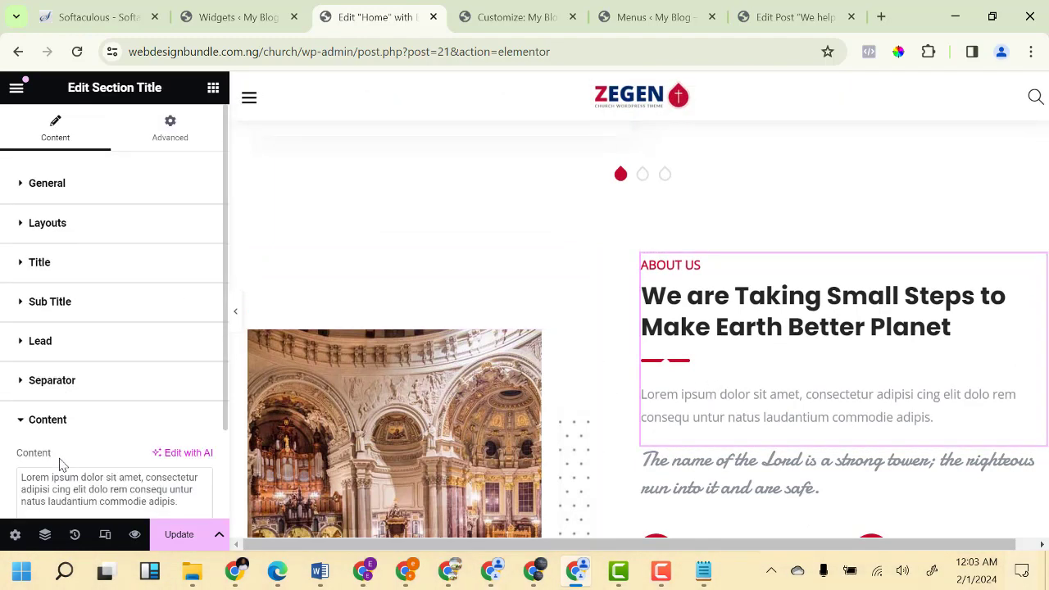
scroll(82, 451, down, 3)
key(ctrl+a)
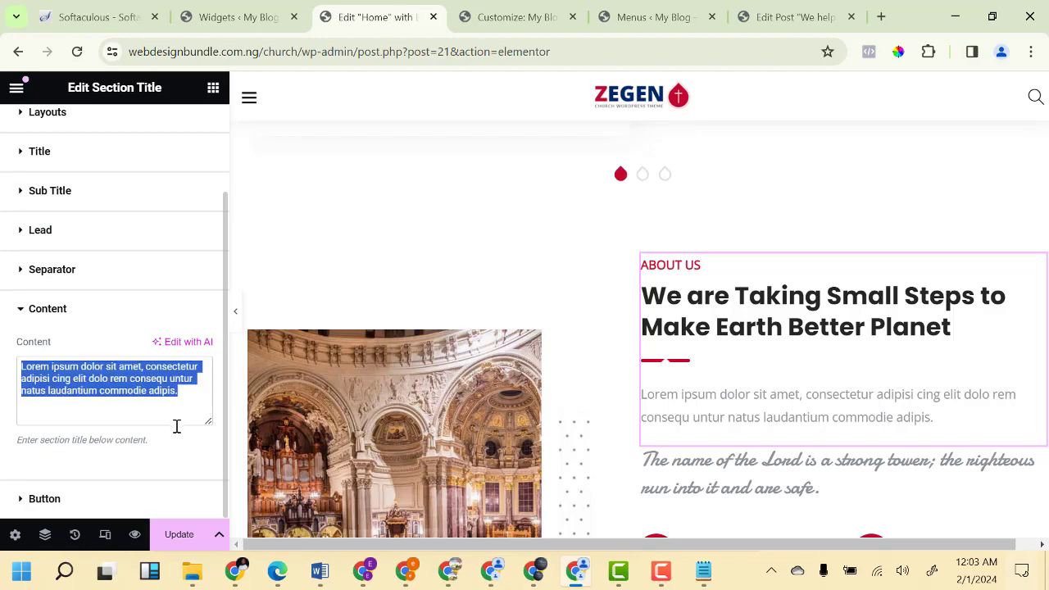
key(ctrl+v)
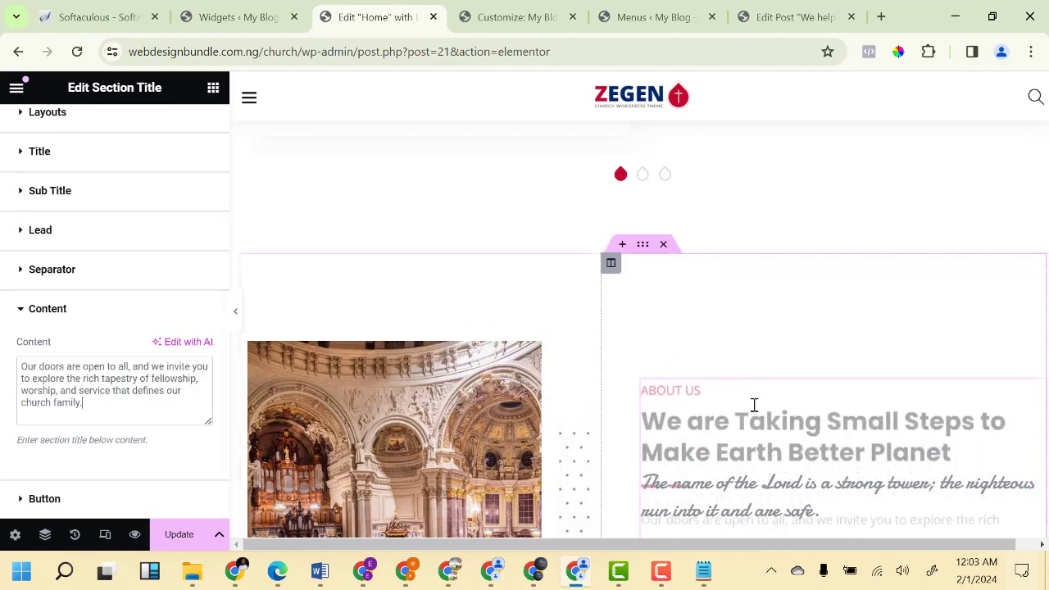
scroll(759, 400, down, 10)
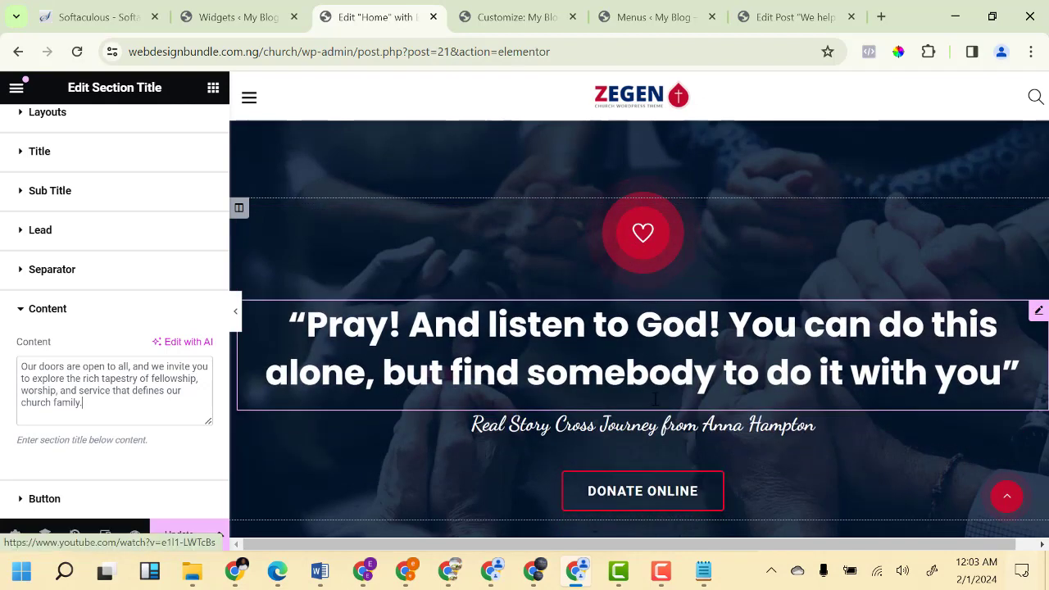
Replace the Donate Online button's old link address with #.
click(625, 496)
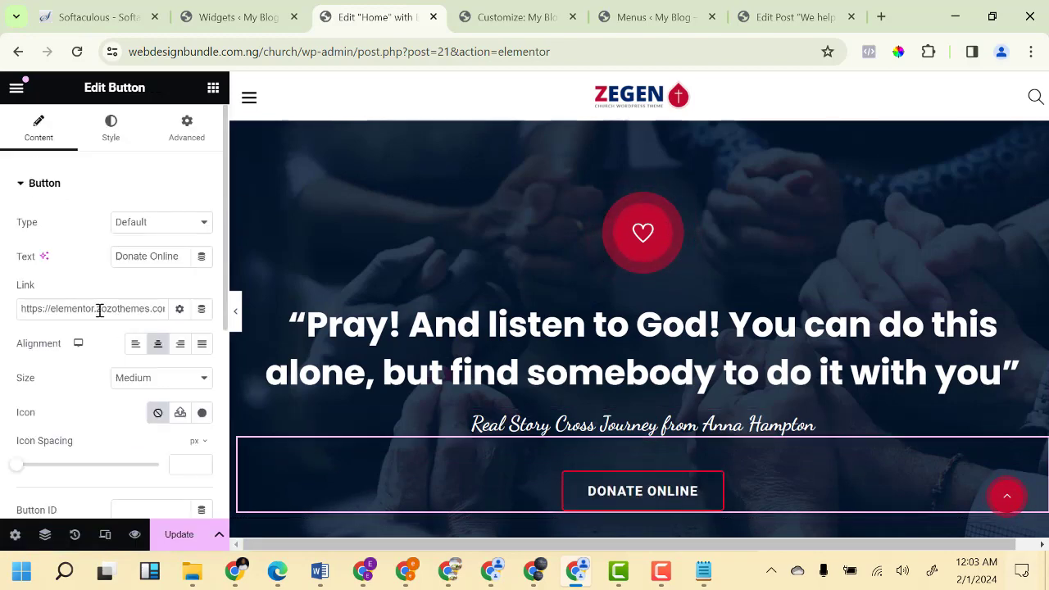
key(ctrl+a)
key(BackSpace)
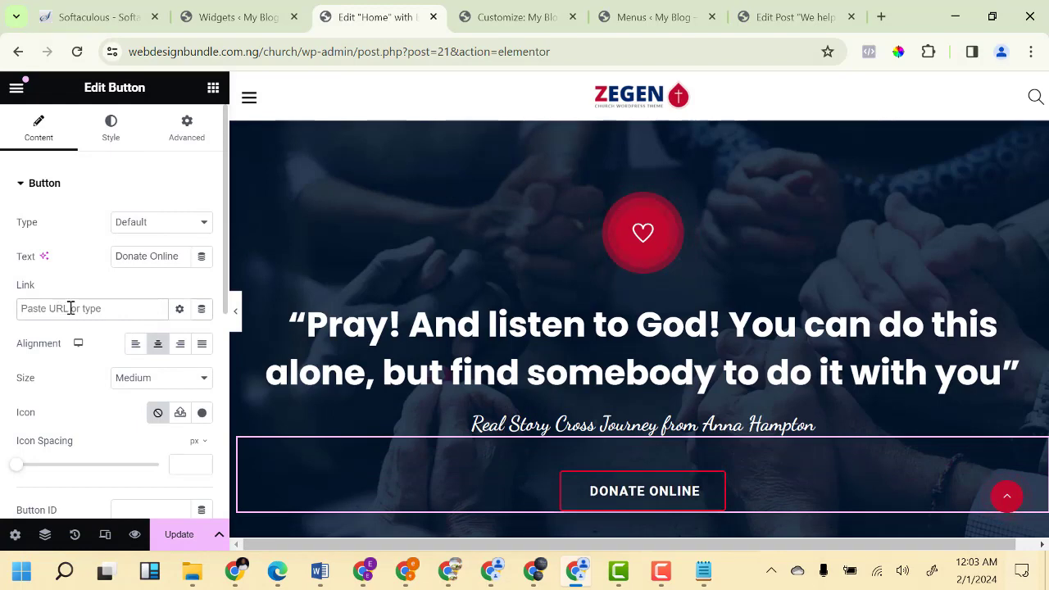
scroll(638, 351, down, 5)
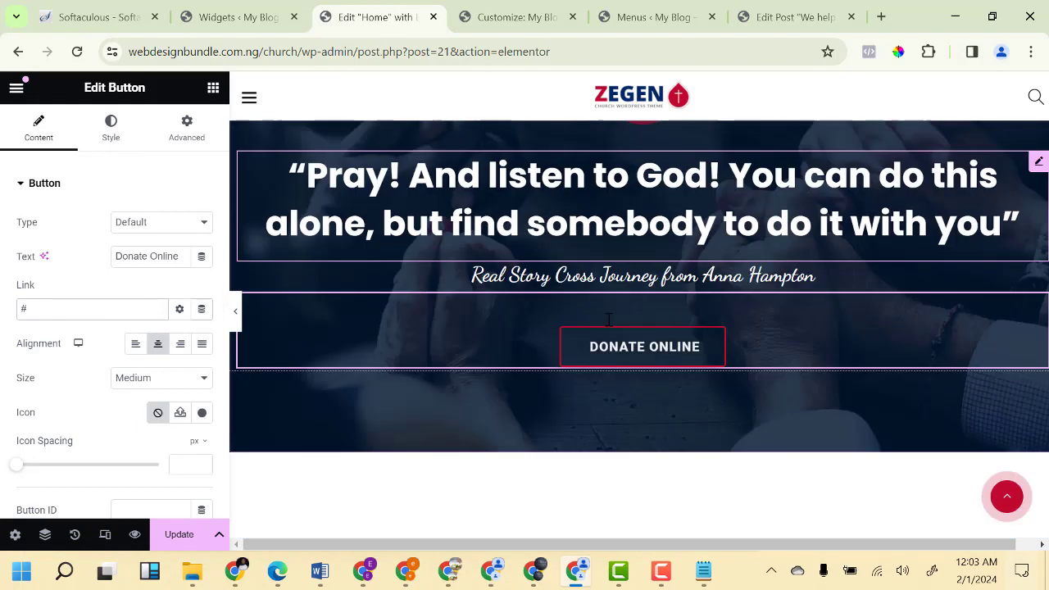
scroll(638, 351, down, 3)
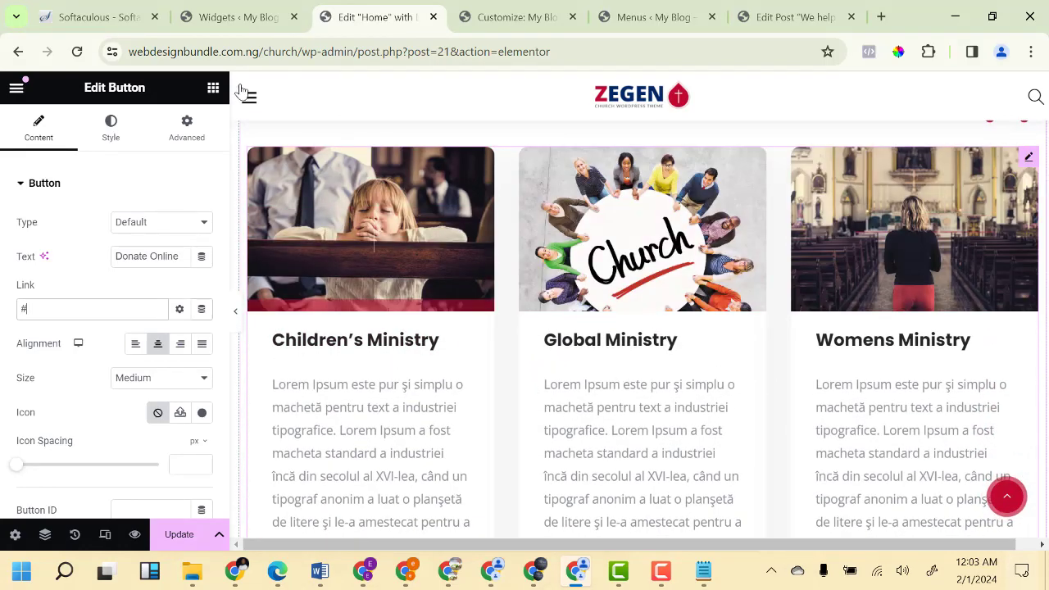
Glance at the Widgets admin page, then return to Elementor at the ministry cards.
click(243, 17)
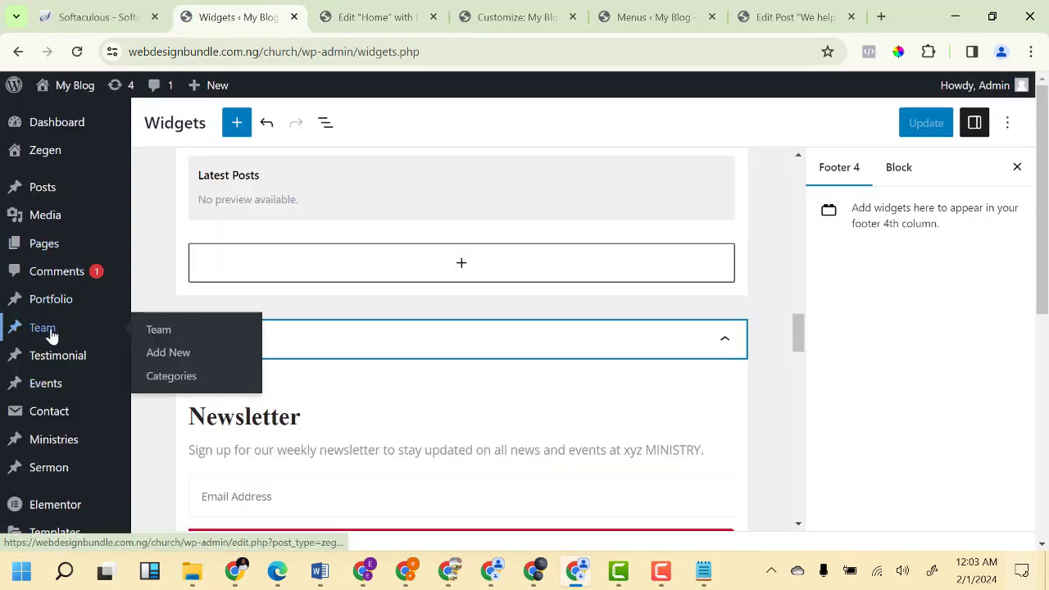
mouse_move(50, 444)
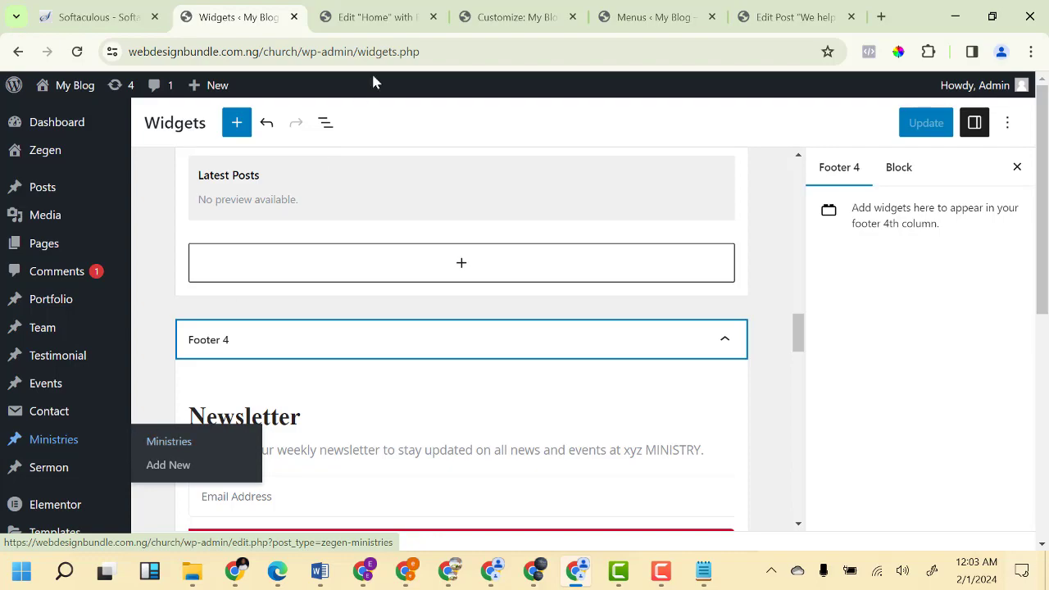
click(368, 17)
scroll(799, 336, down, 4)
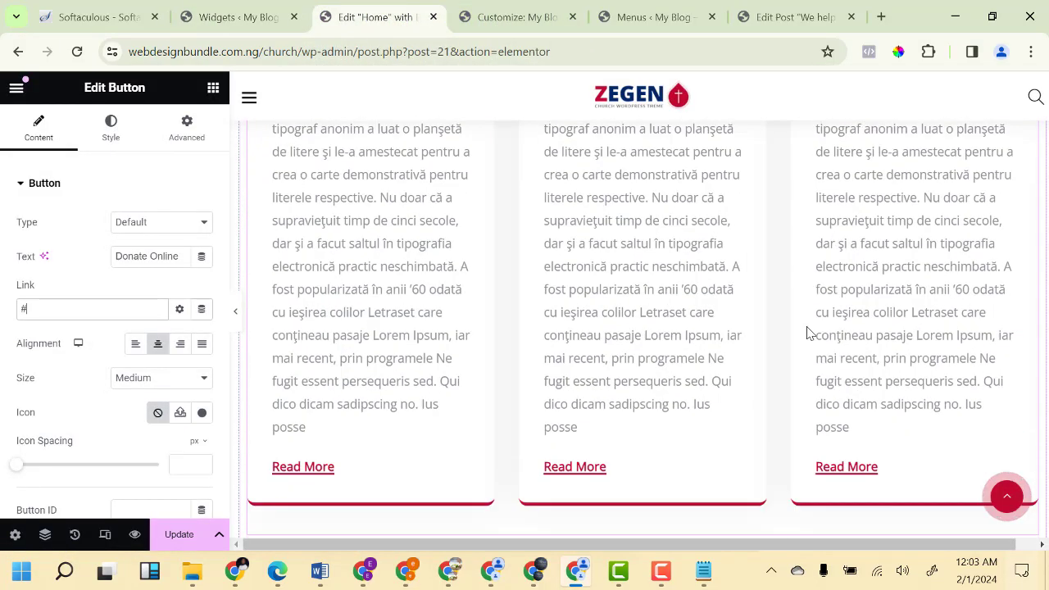
scroll(805, 332, down, 6)
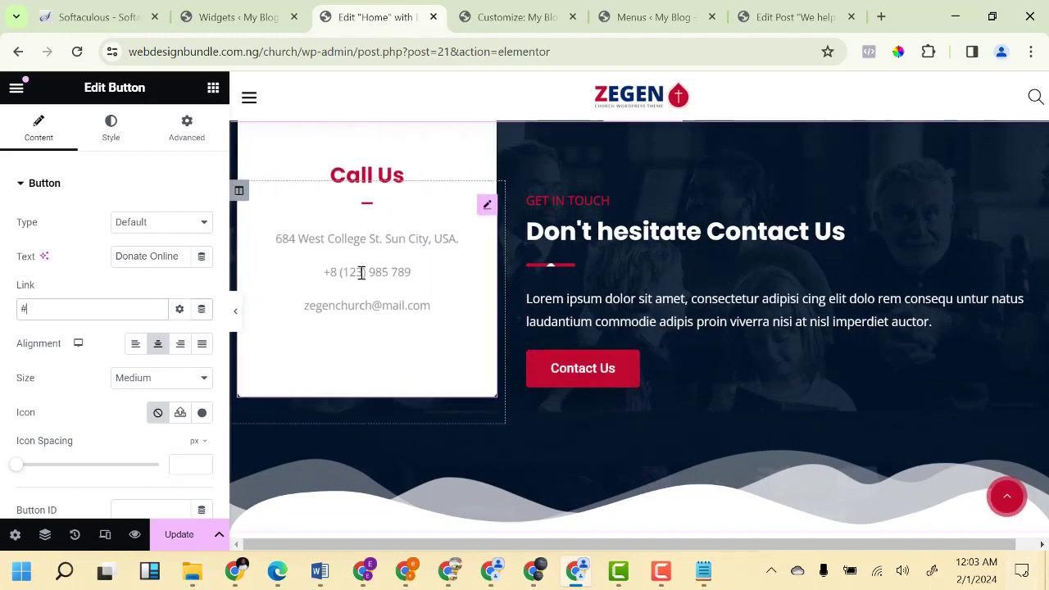
Open the Call Us flip box and enlarge its content to review the address, phone and e-mail.
click(377, 267)
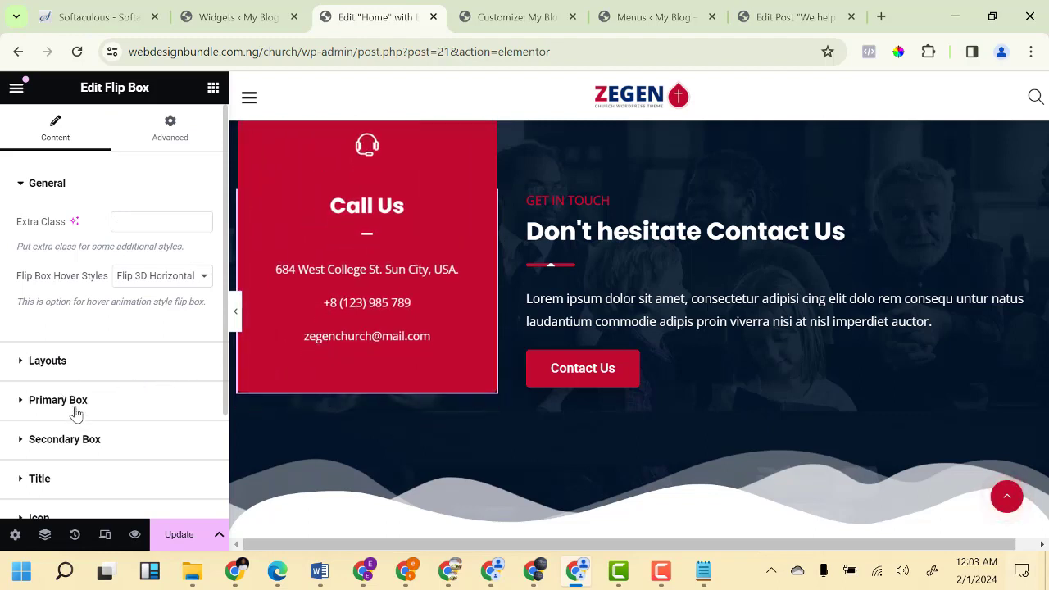
scroll(76, 414, down, 2)
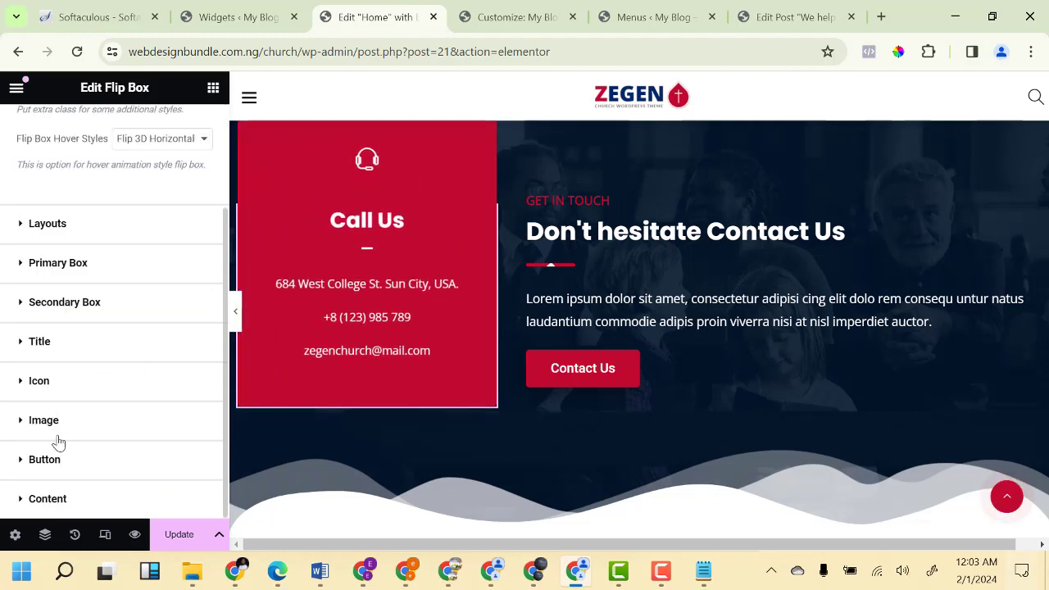
click(56, 499)
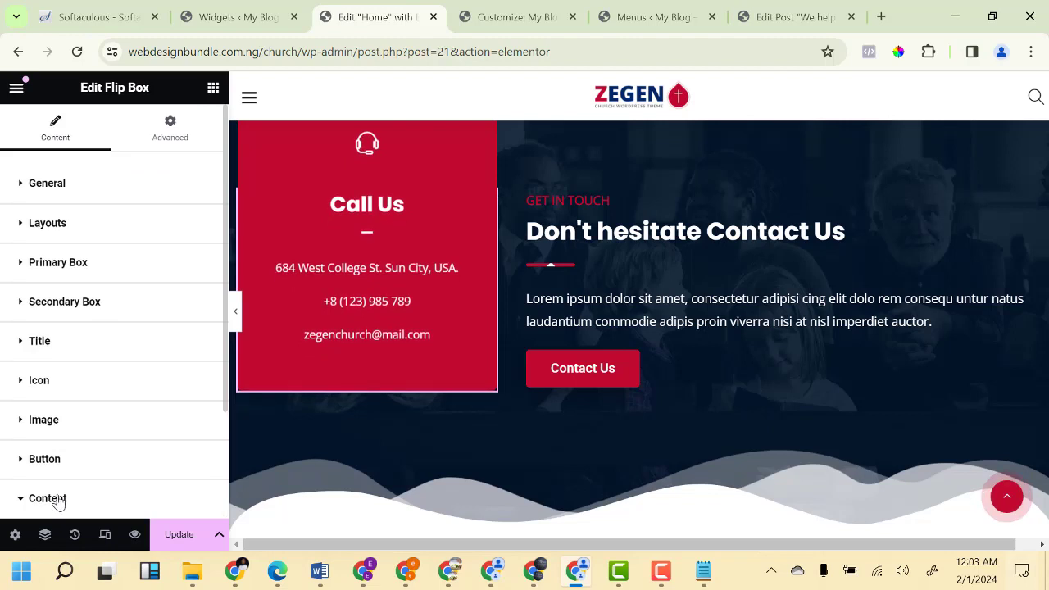
scroll(66, 484, down, 2)
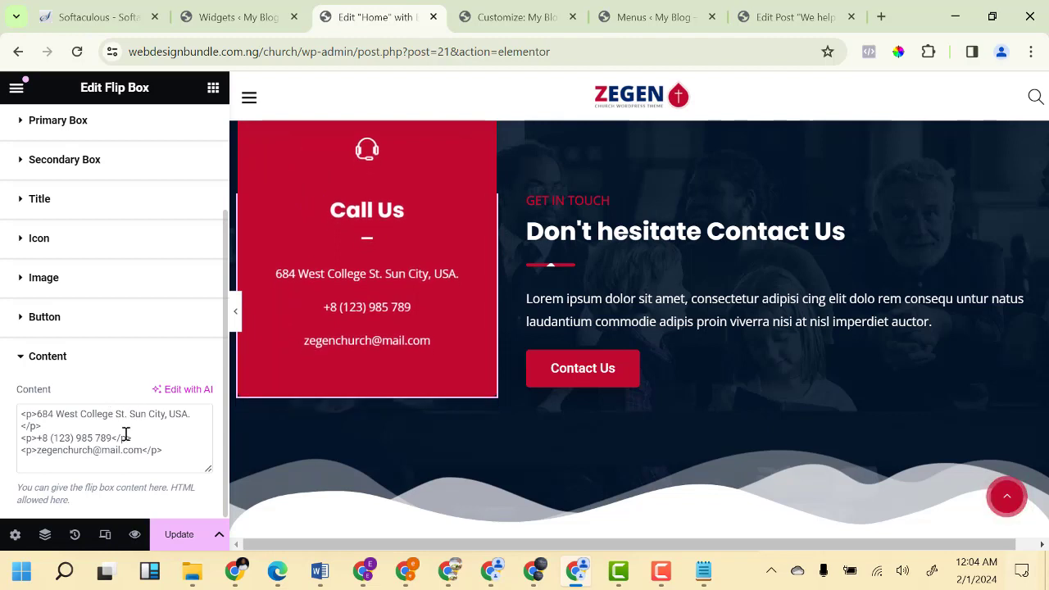
drag(208, 469, 209, 503)
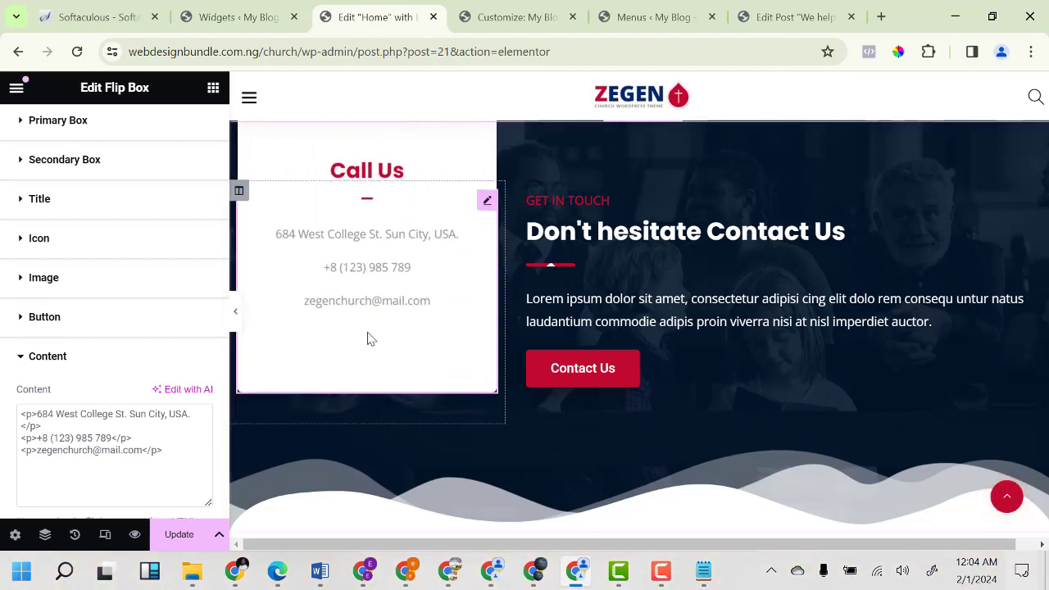
scroll(109, 459, down, 1)
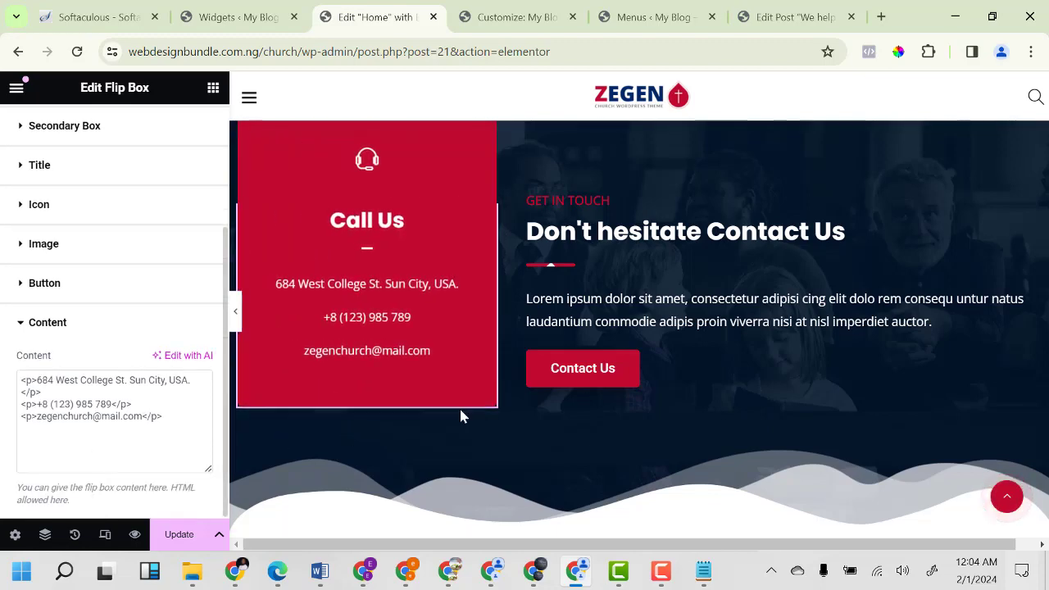
scroll(557, 390, down, 5)
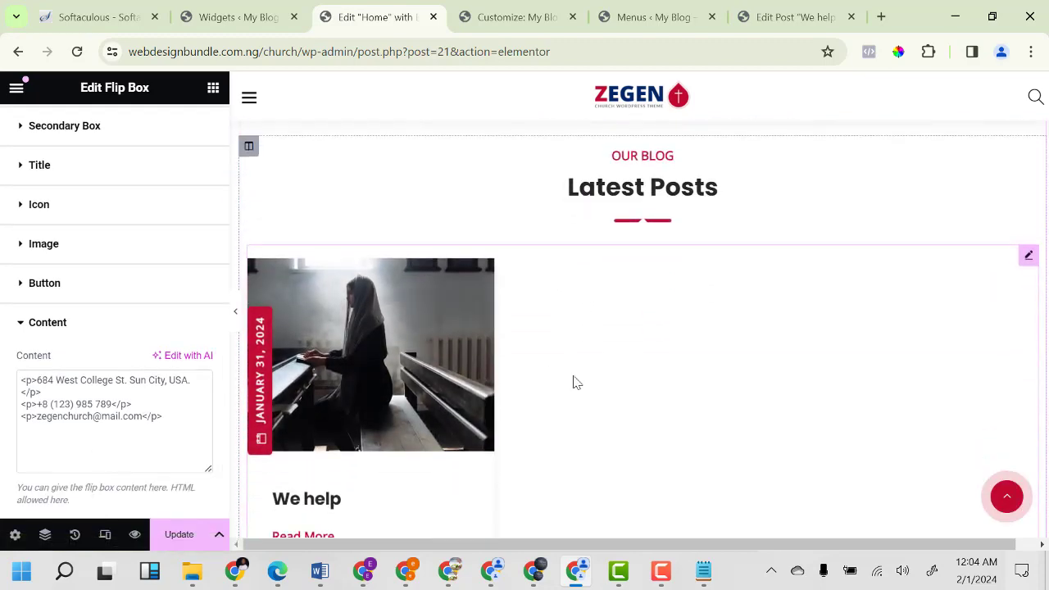
scroll(639, 385, down, 4)
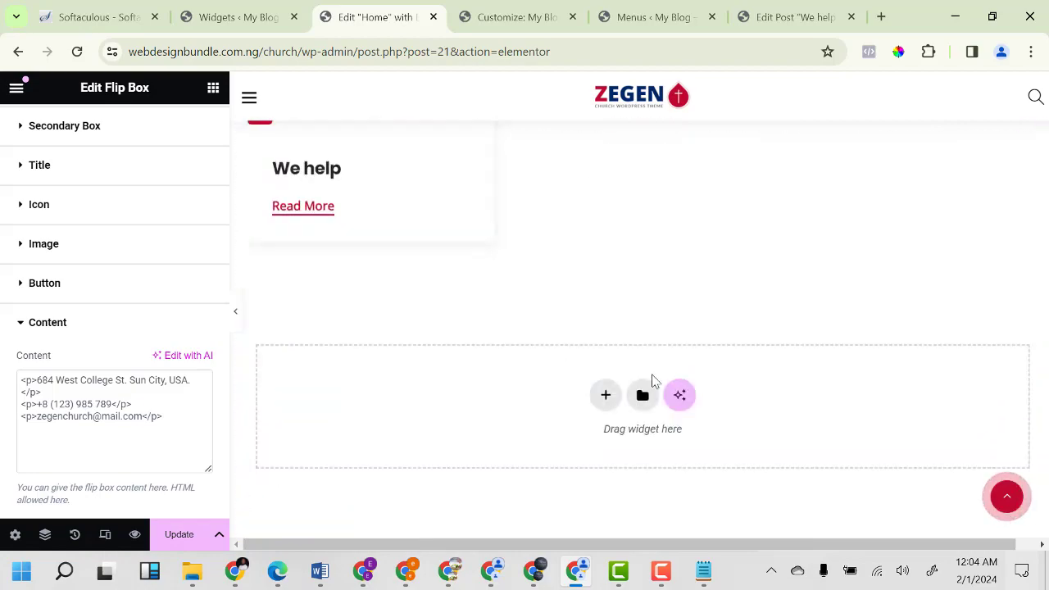
scroll(653, 380, down, 5)
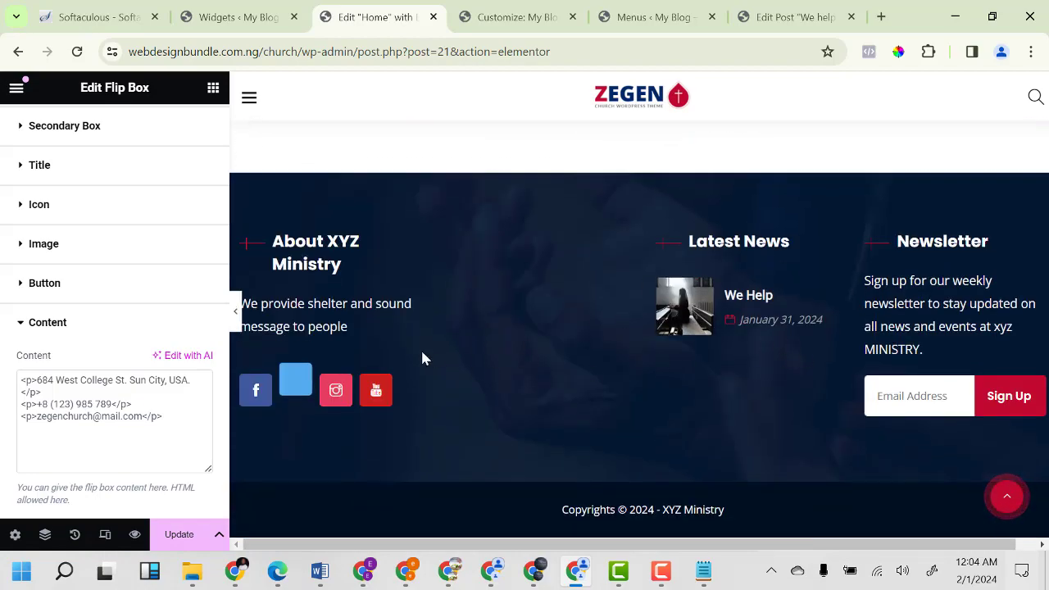
scroll(700, 354, up, 15)
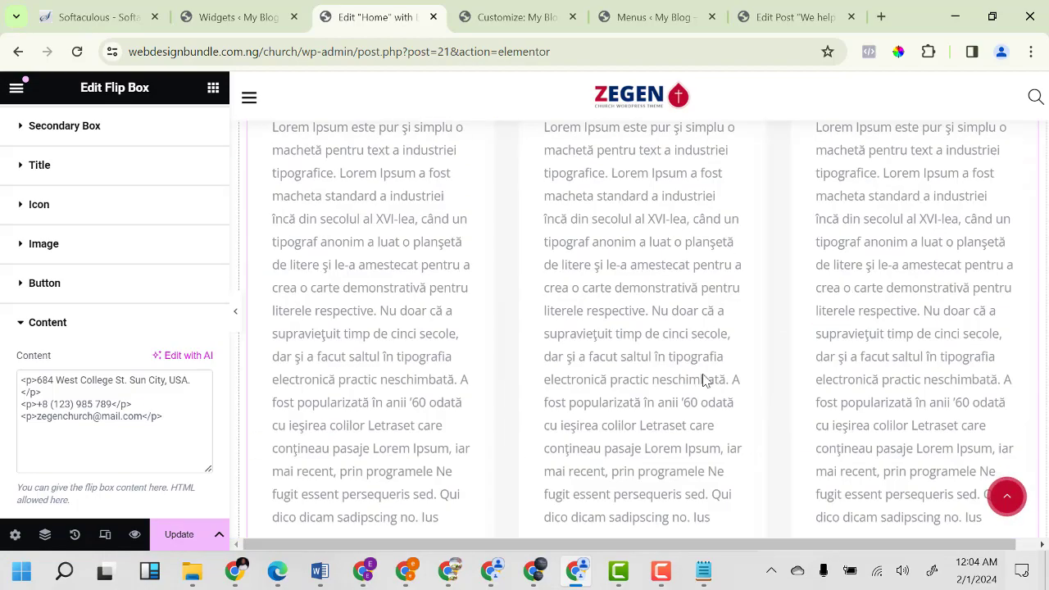
scroll(704, 379, up, 2)
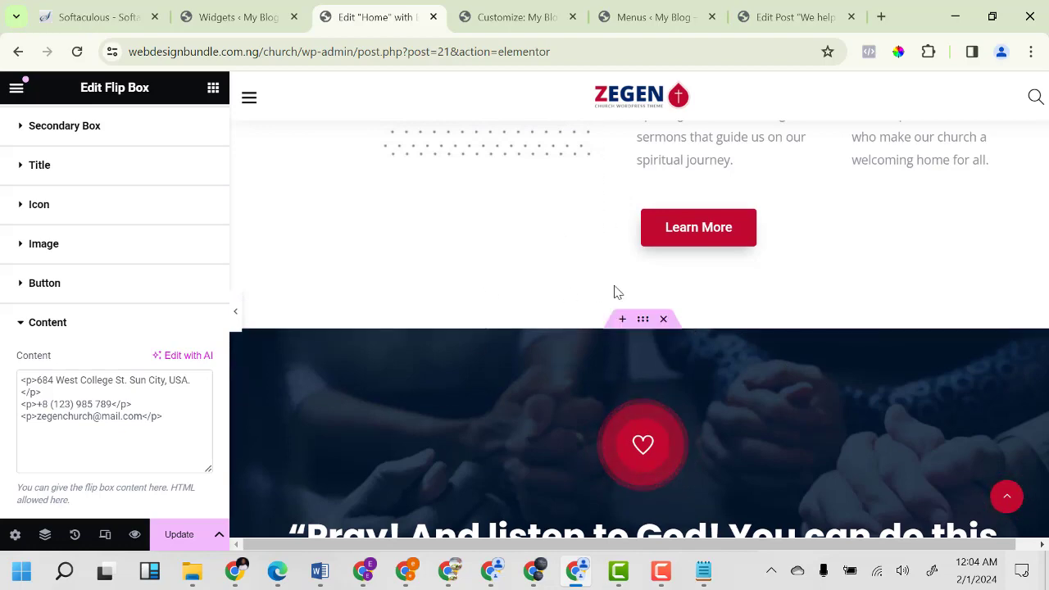
scroll(537, 356, up, 10)
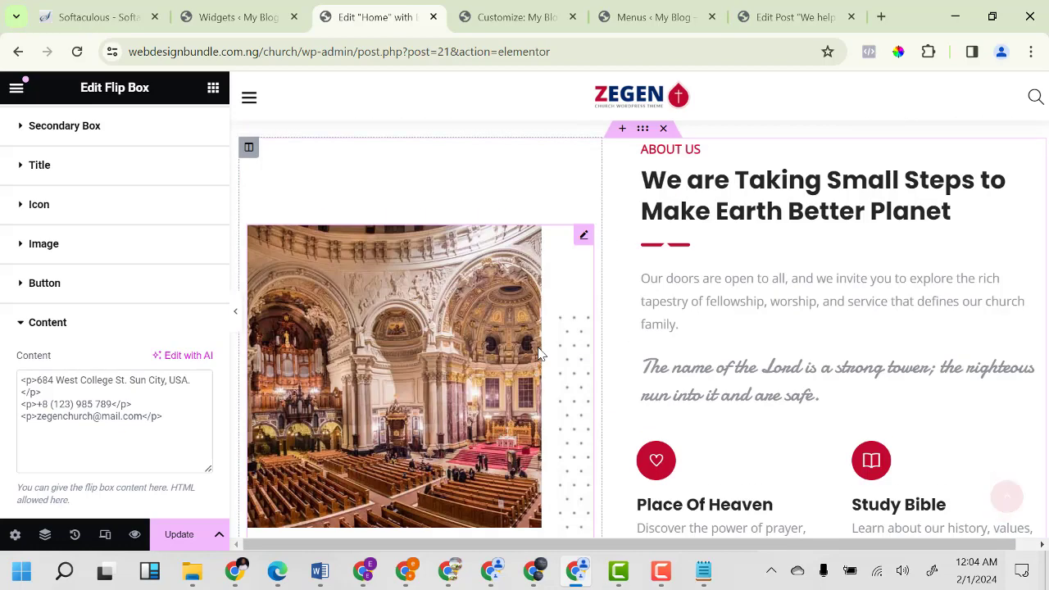
Save the homepage changes with Update.
click(180, 535)
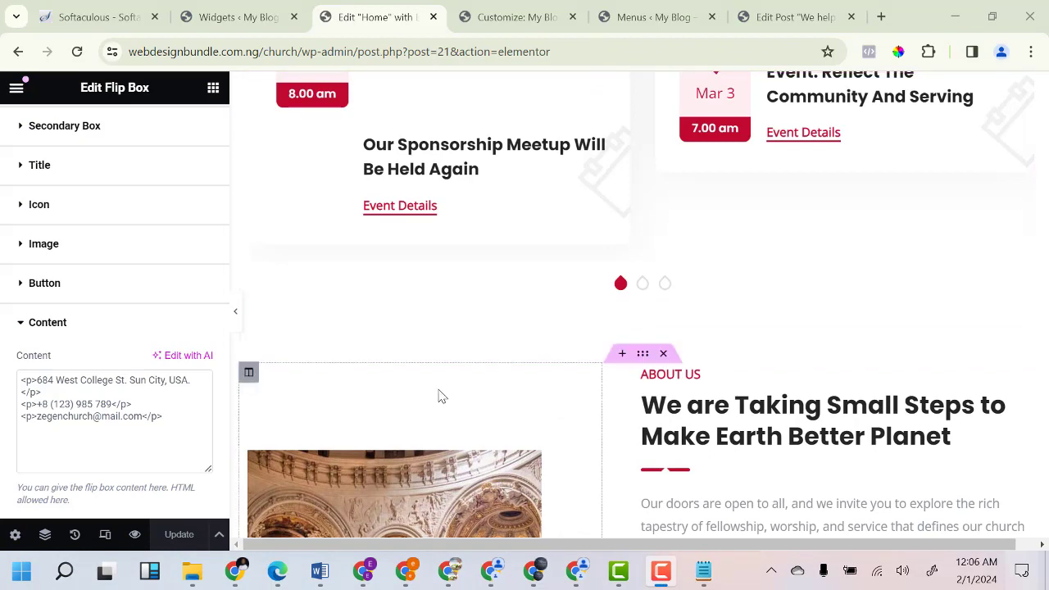
scroll(430, 398, down, 15)
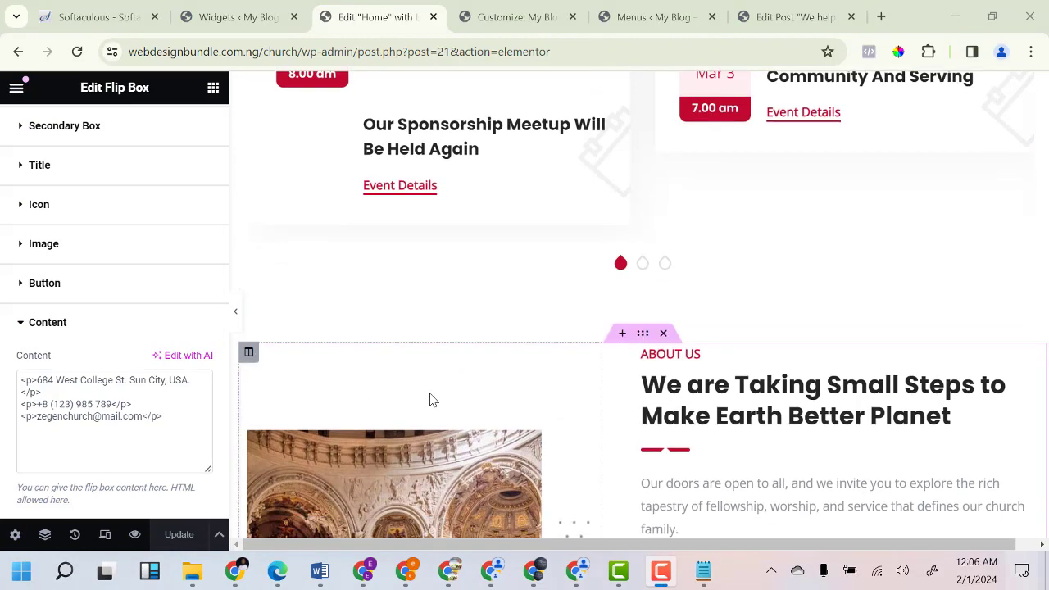
scroll(433, 397, up, 12)
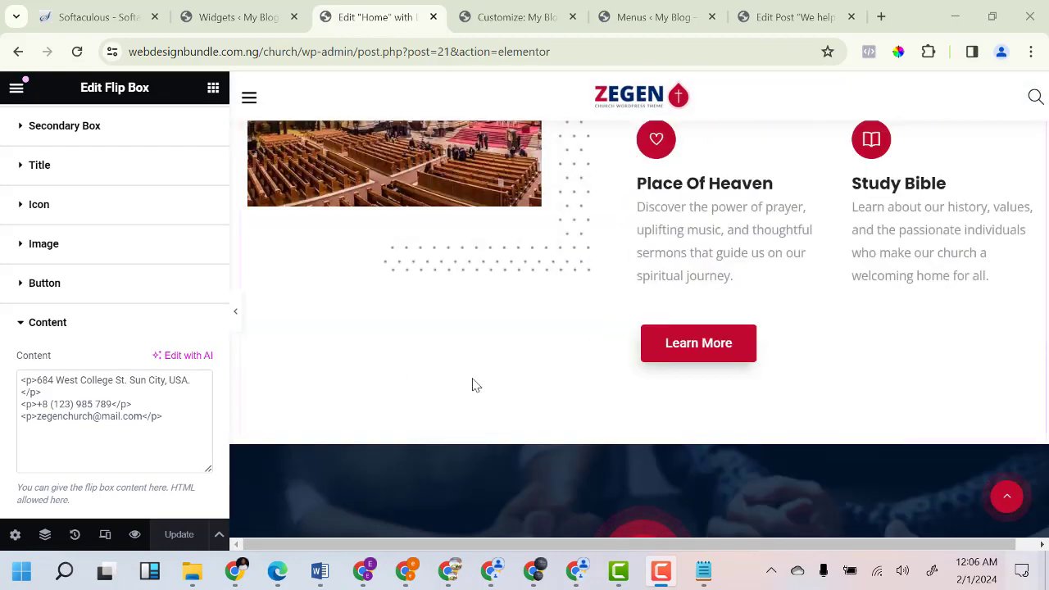
scroll(680, 328, up, 5)
scroll(679, 332, up, 1)
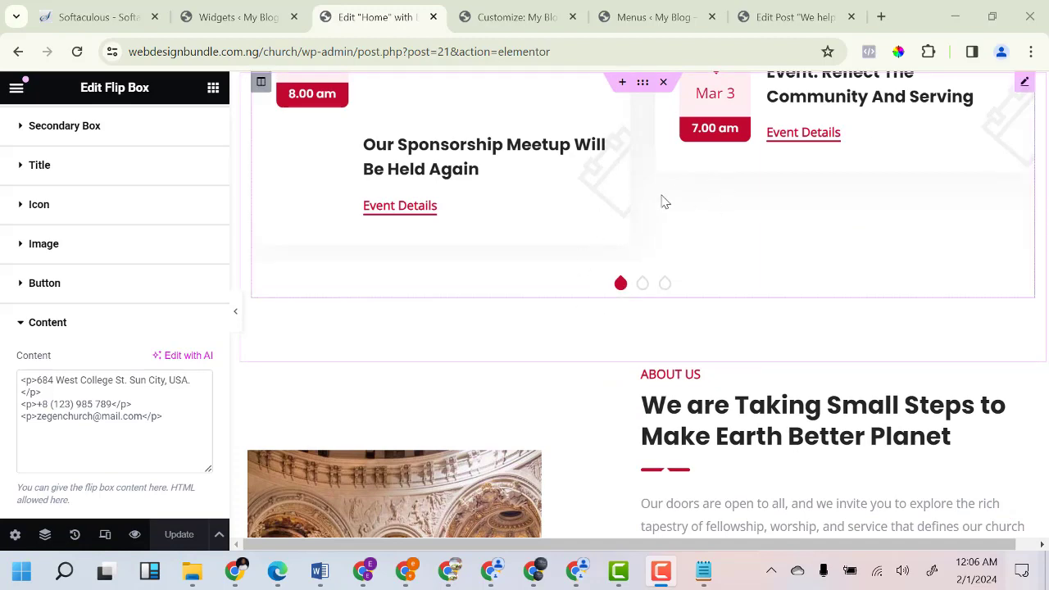
Open Slider Revolution from the Widgets page sidebar in a new tab and view its modules.
click(233, 18)
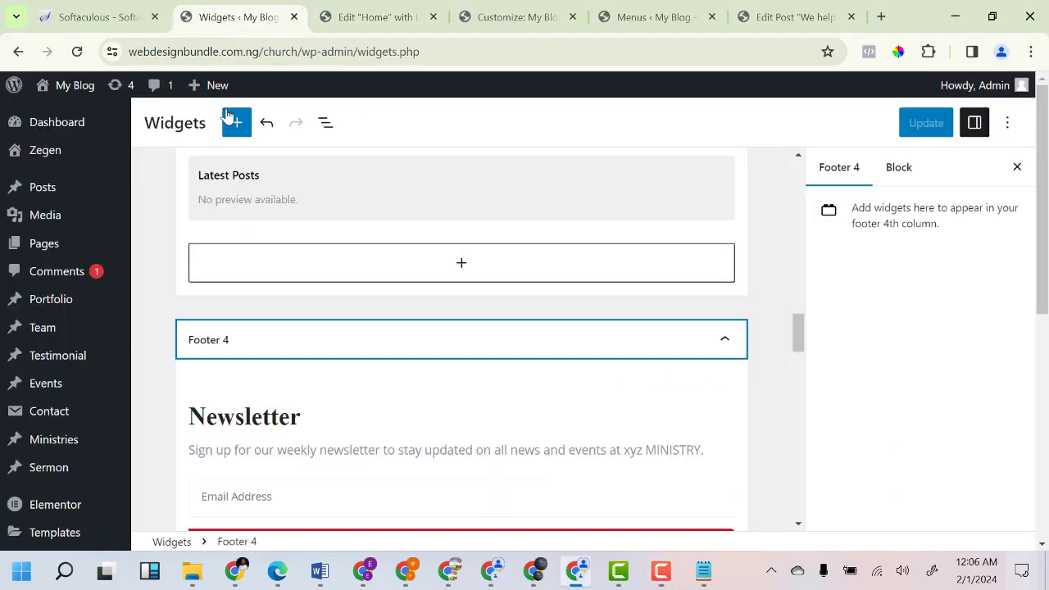
scroll(65, 369, down, 5)
mouse_move(37, 533)
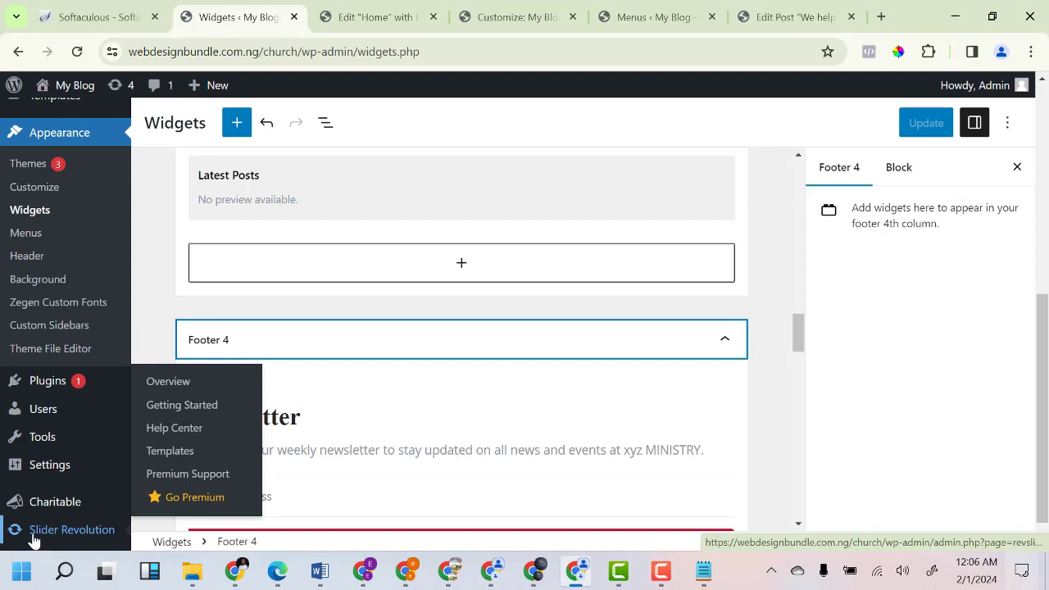
right_click(83, 534)
click(111, 283)
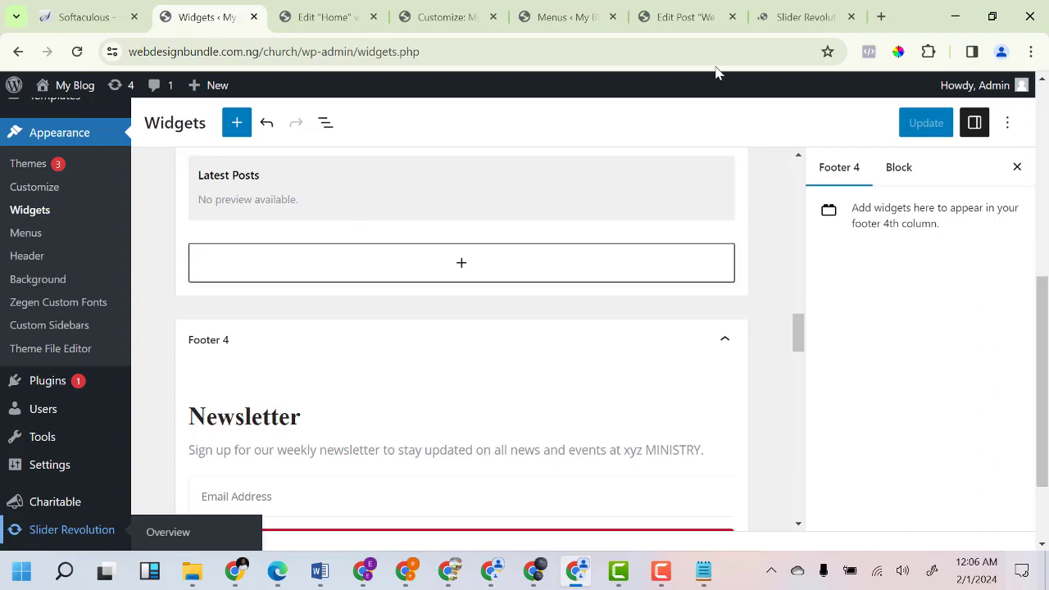
click(793, 23)
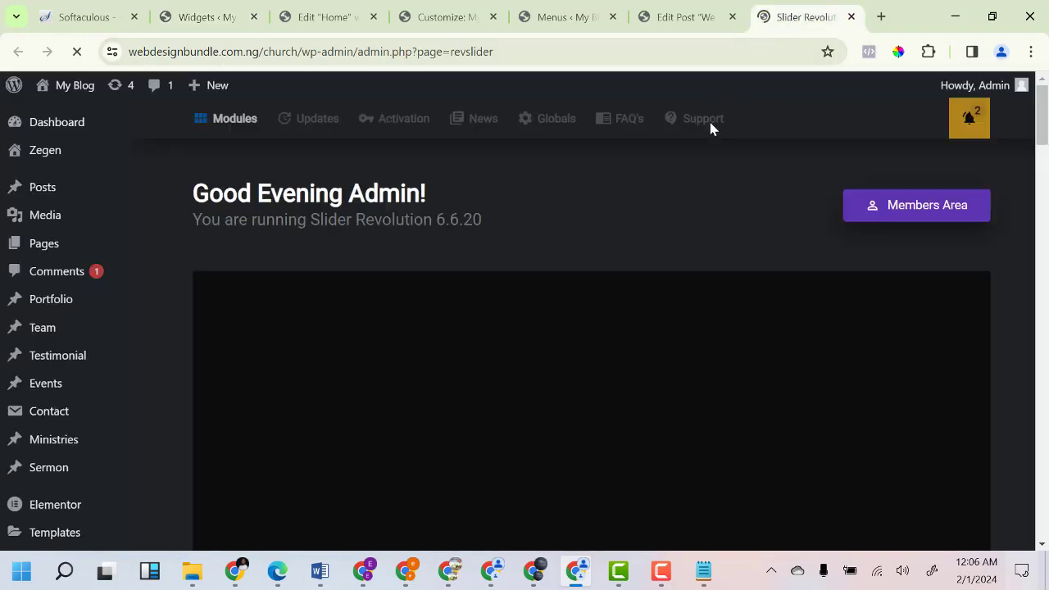
scroll(557, 373, down, 10)
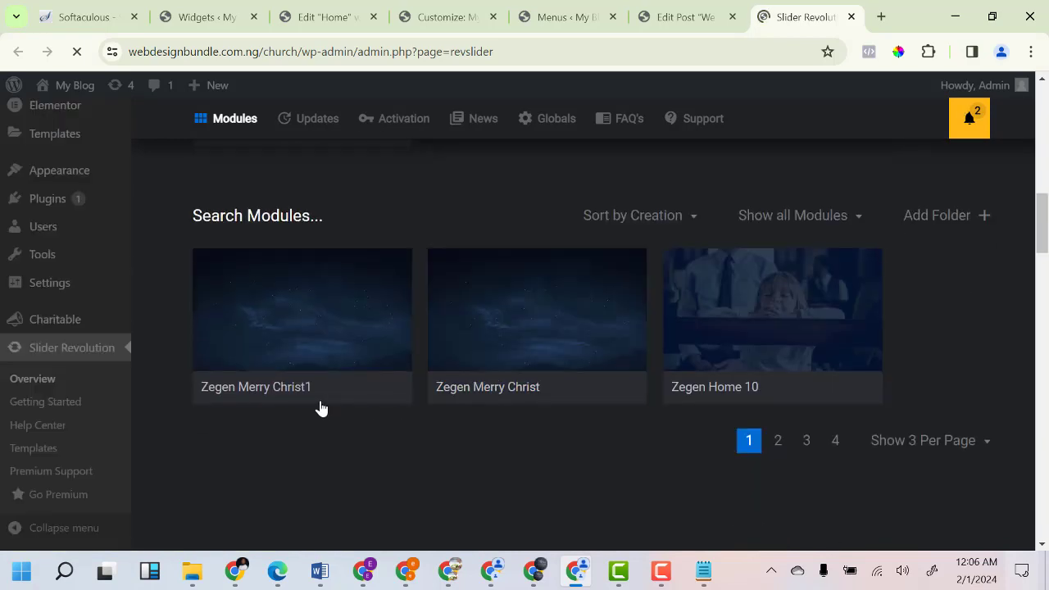
mouse_move(537, 366)
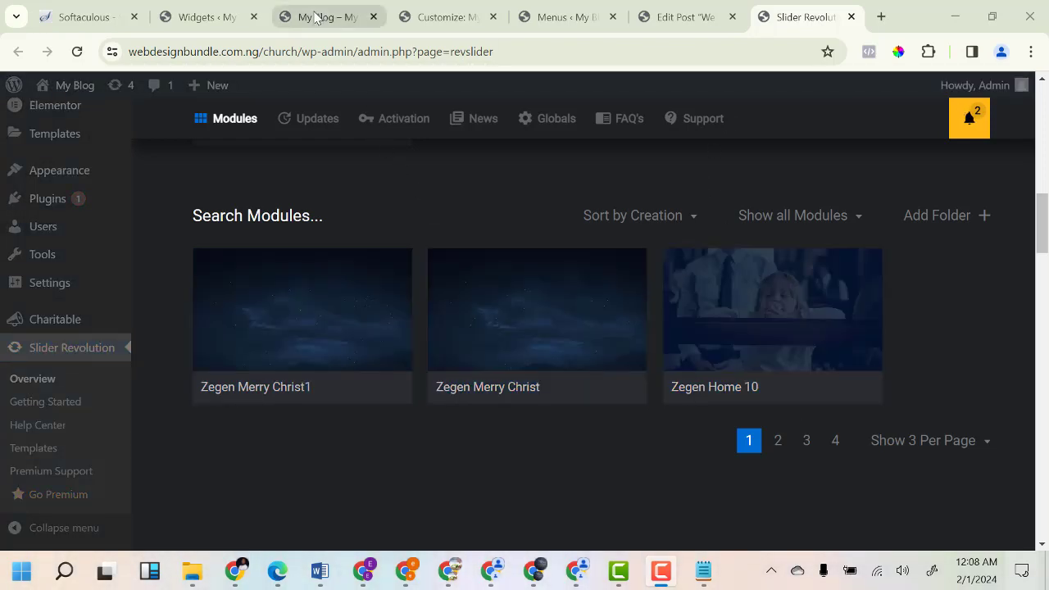
After checking the live homepage slider, go to module page 4 and edit Zegen Home 1.
click(316, 18)
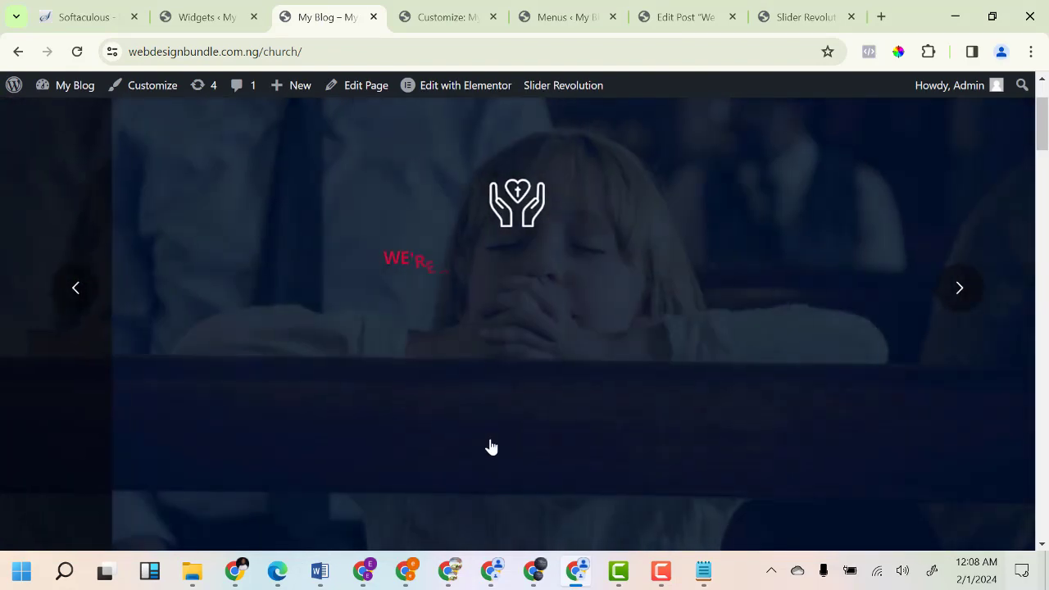
click(786, 18)
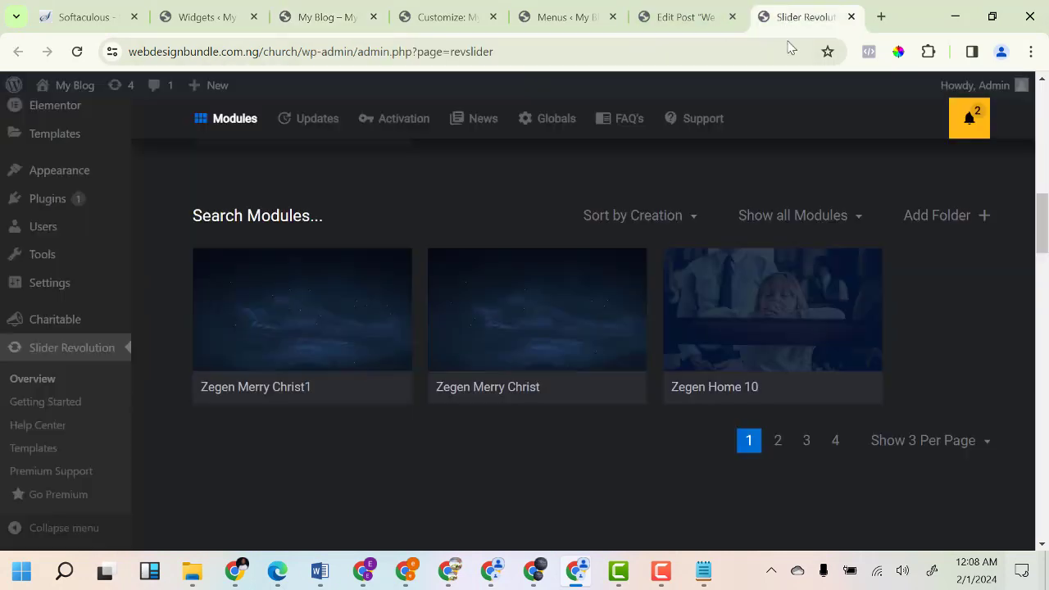
click(778, 447)
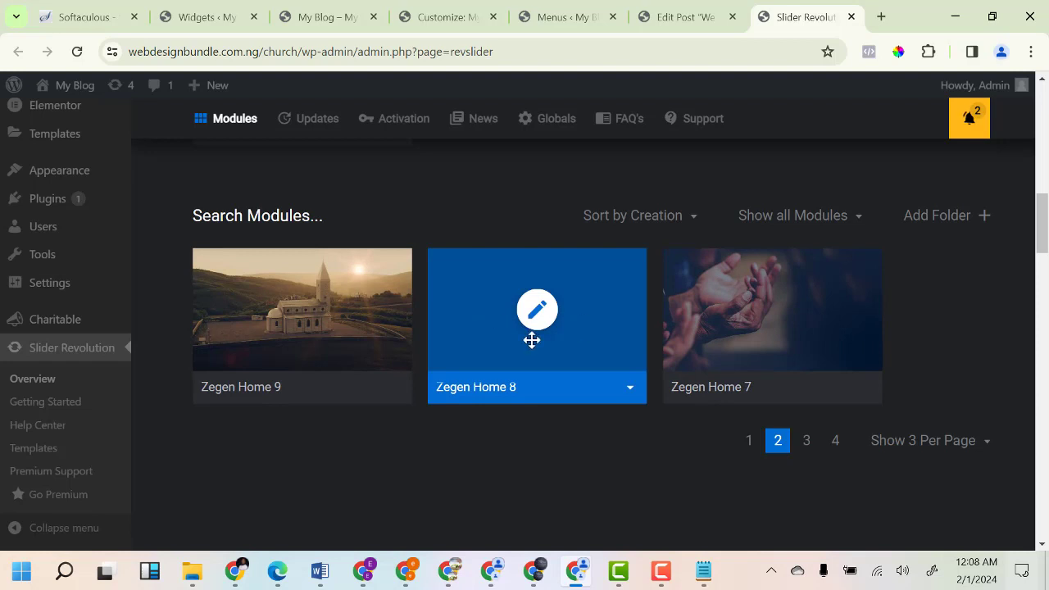
click(805, 446)
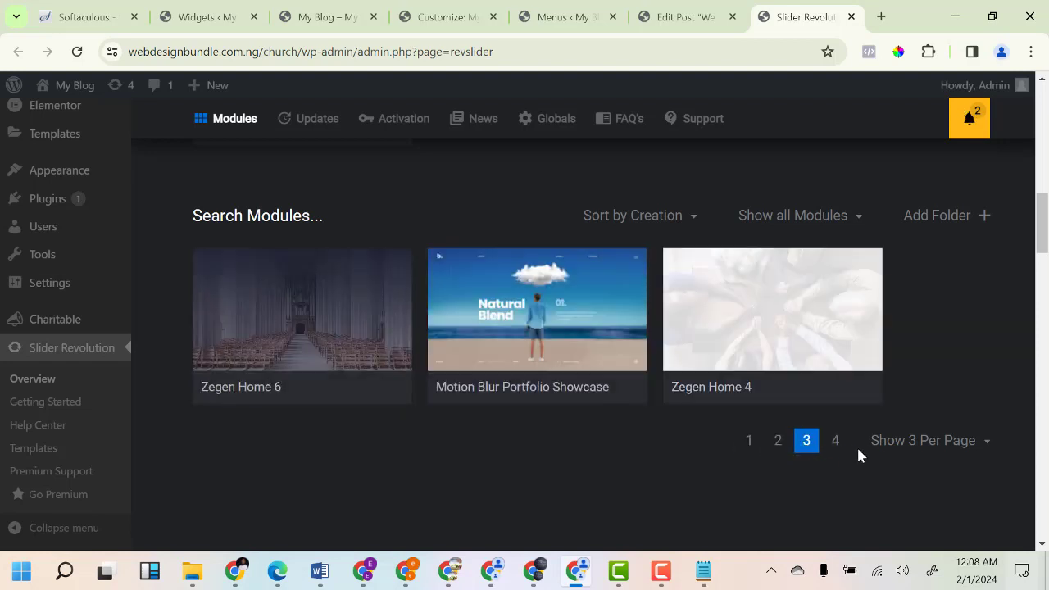
click(835, 443)
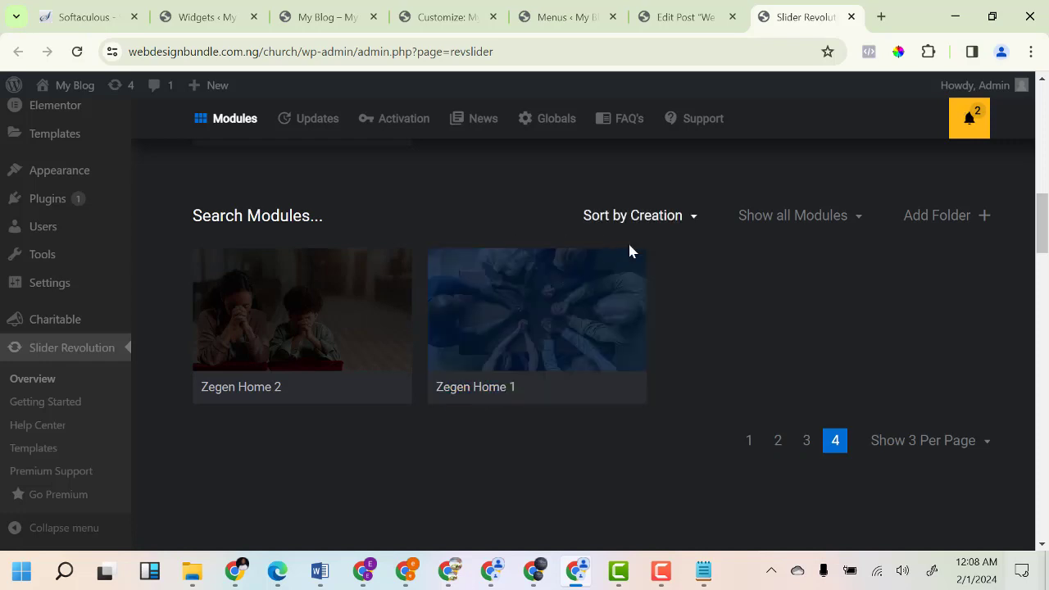
click(513, 311)
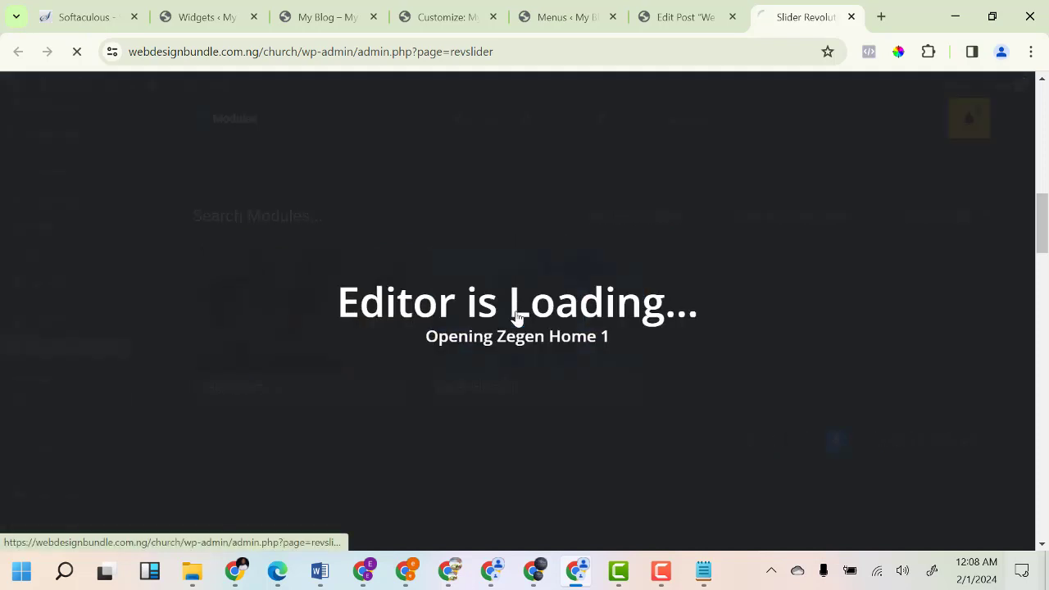
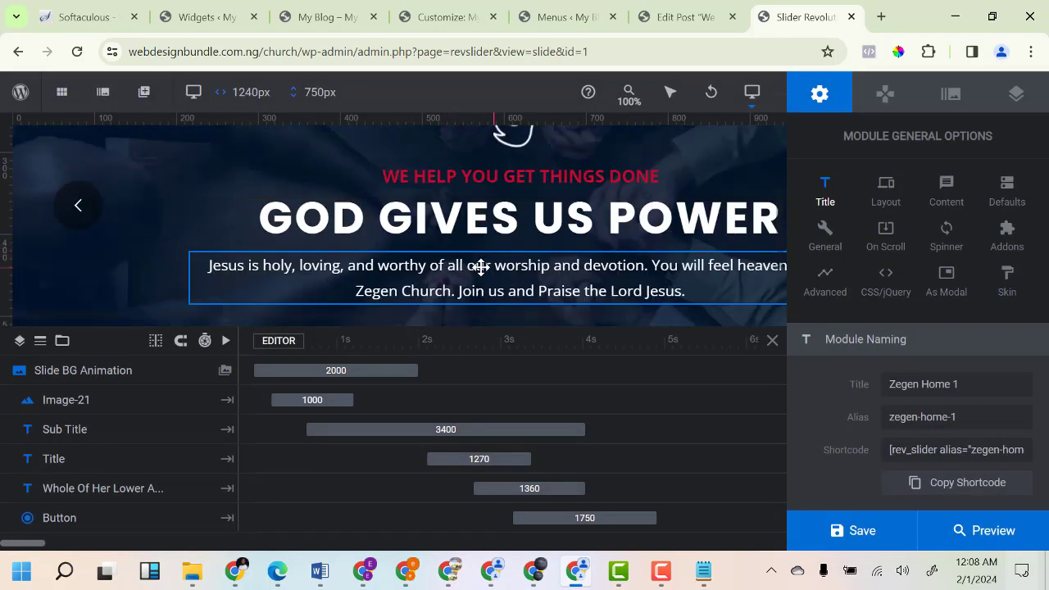
Relabel the slide's Contact Us button layer to 'Worship with us'.
click(480, 269)
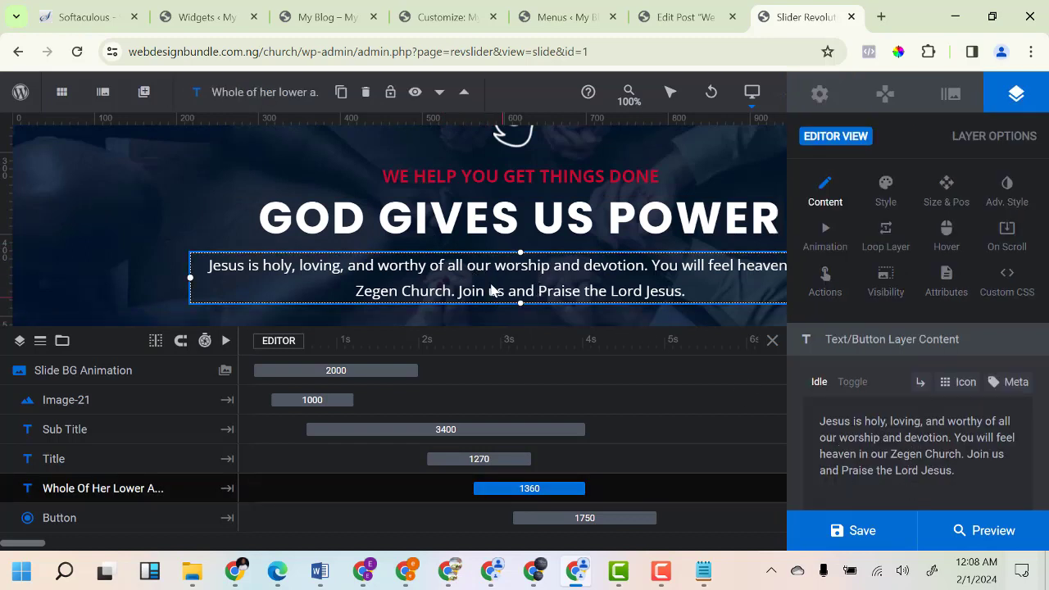
scroll(475, 269, down, 3)
scroll(494, 263, up, 2)
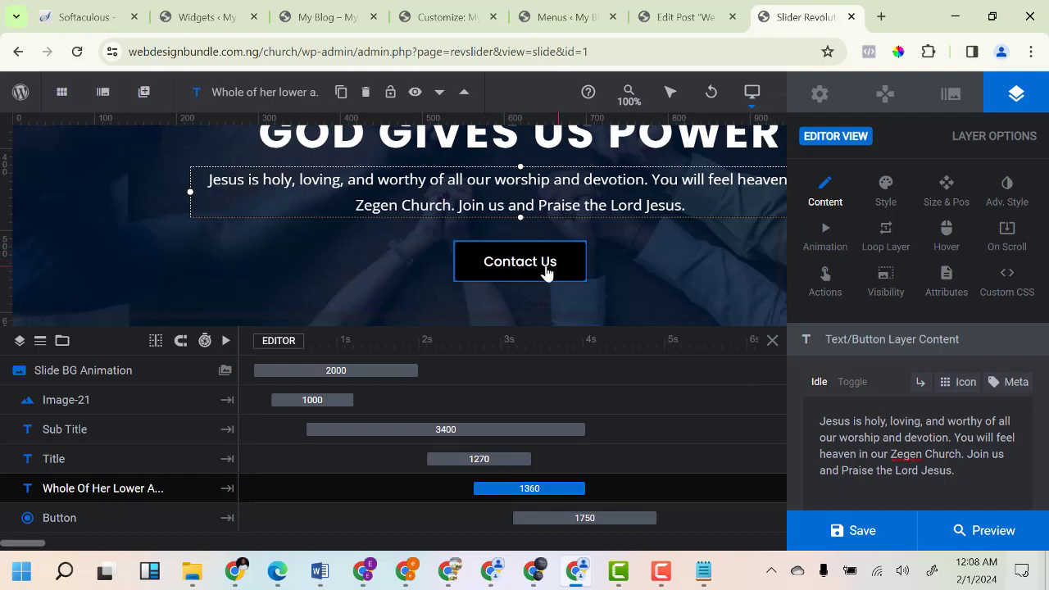
click(527, 277)
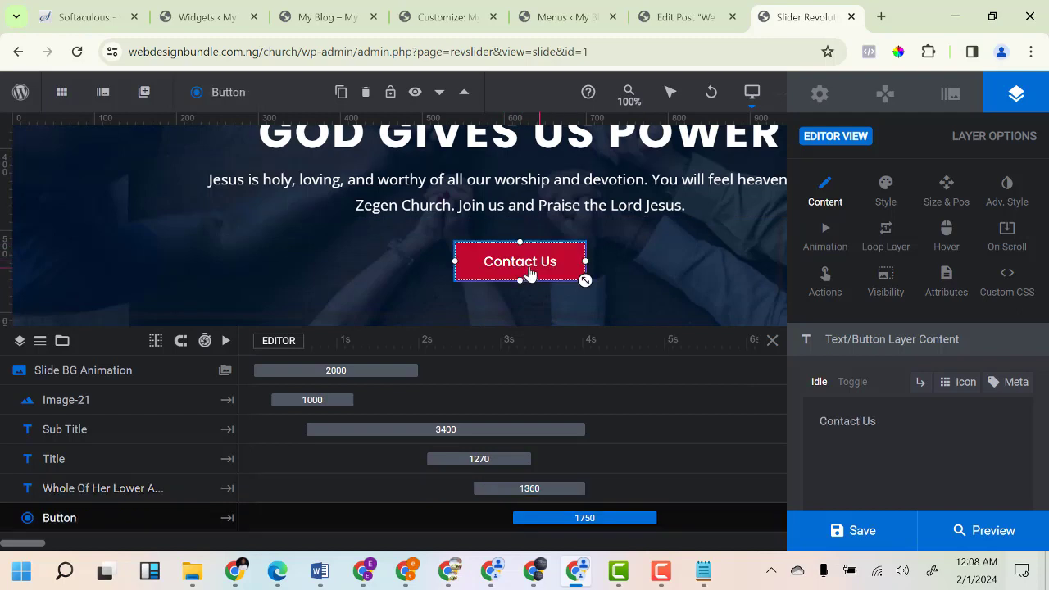
click(893, 432)
triple_click(852, 423)
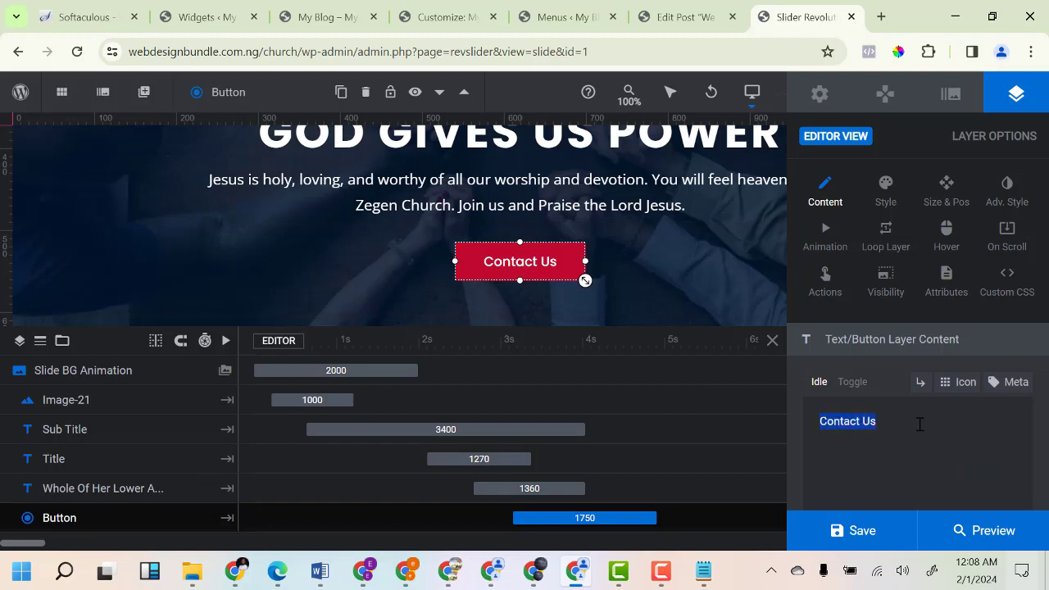
text(Wor)
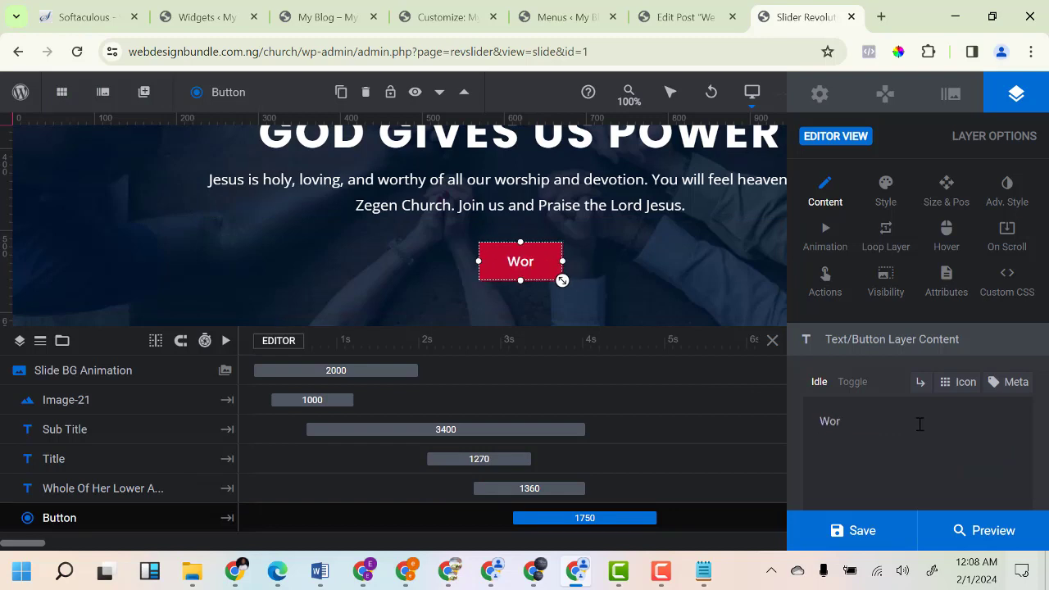
text(ship)
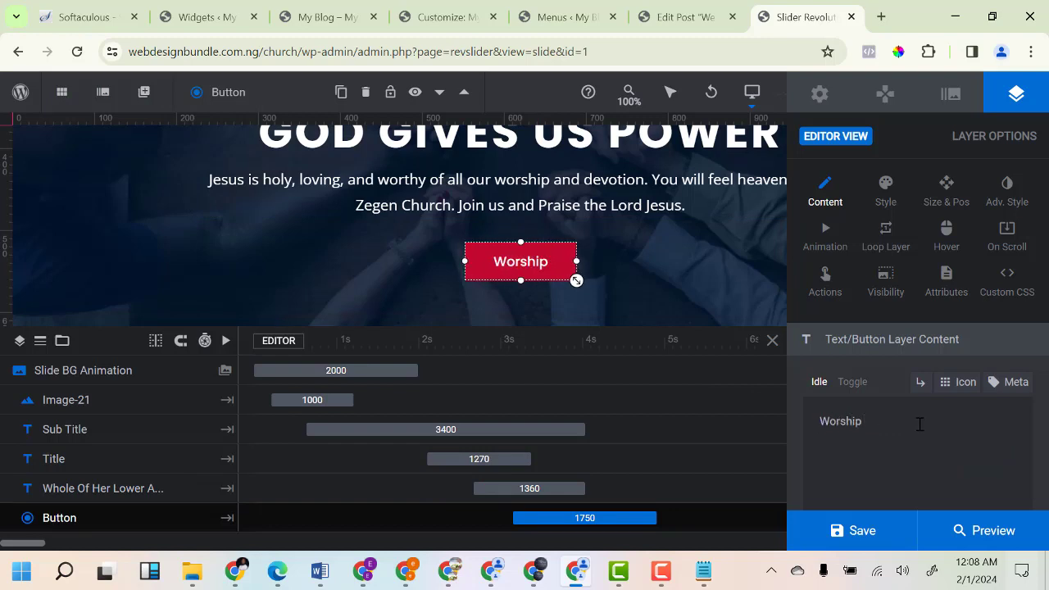
text( with us)
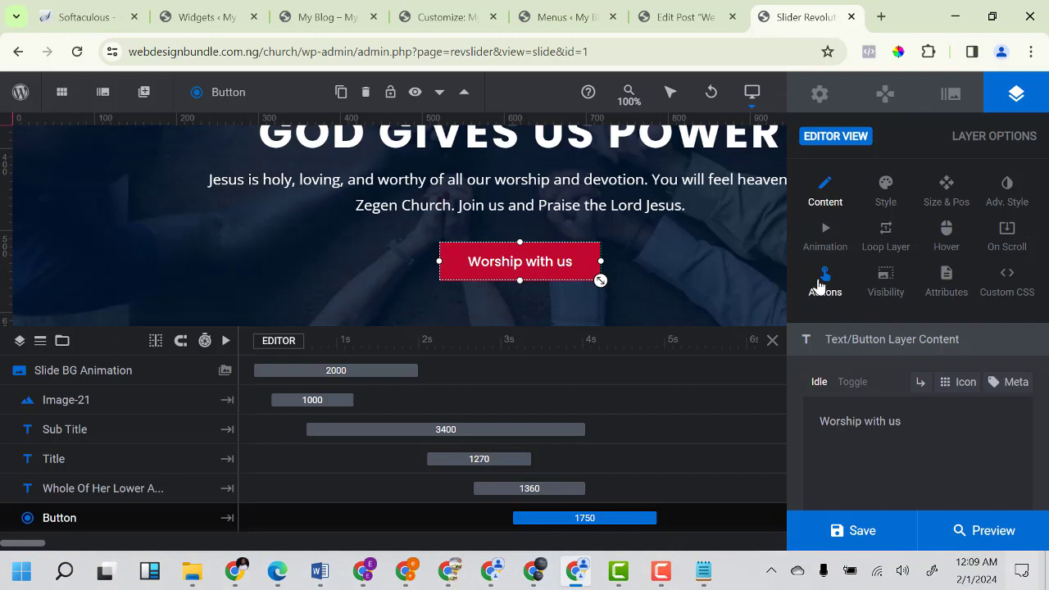
click(824, 289)
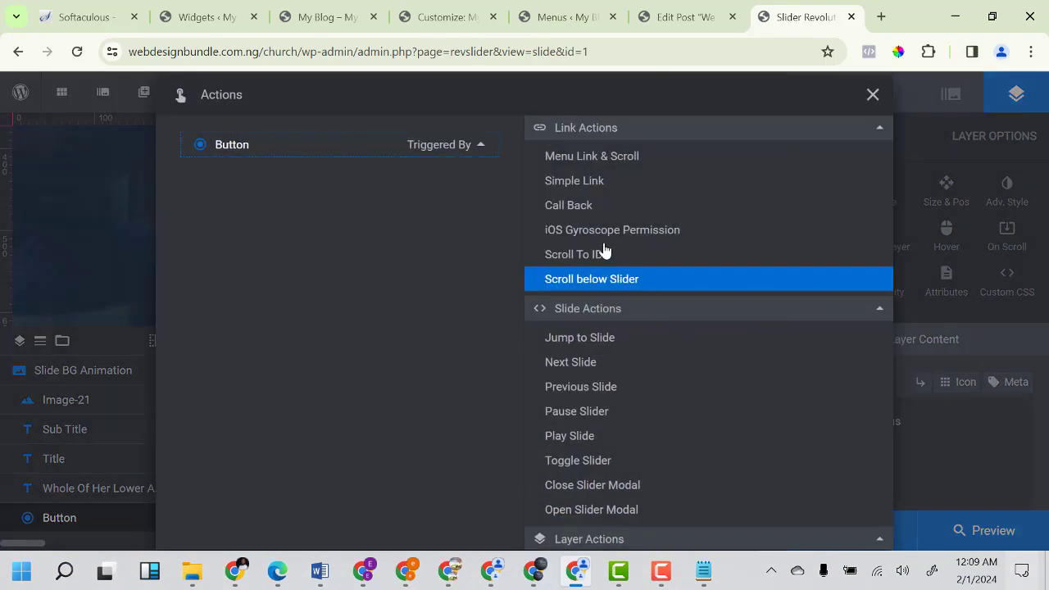
Give the Worship with us button a Simple Link click action, then view the church homepage.
click(597, 182)
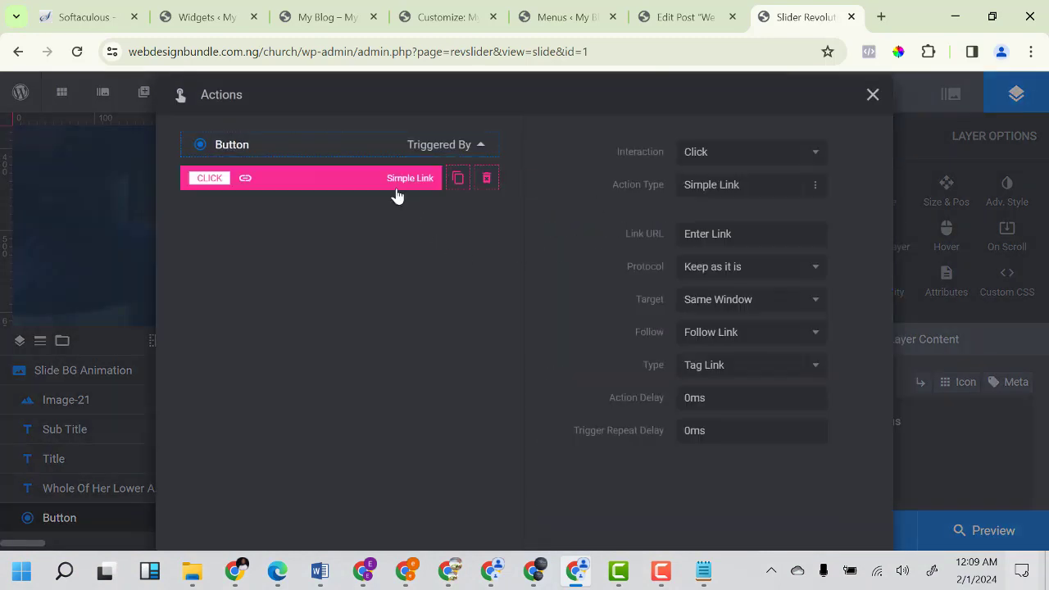
click(760, 236)
click(926, 477)
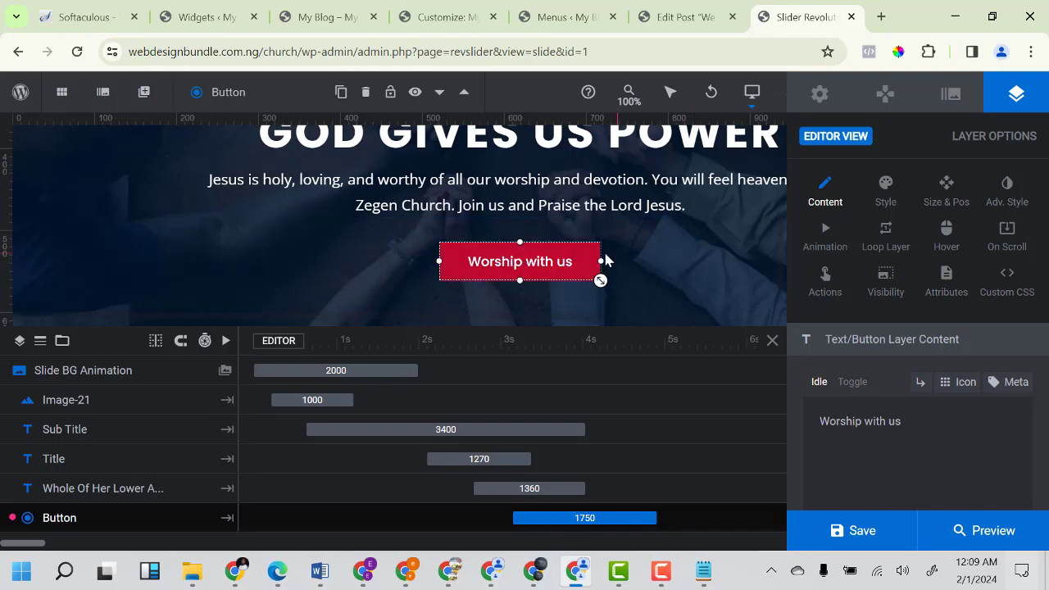
scroll(616, 205, up, 4)
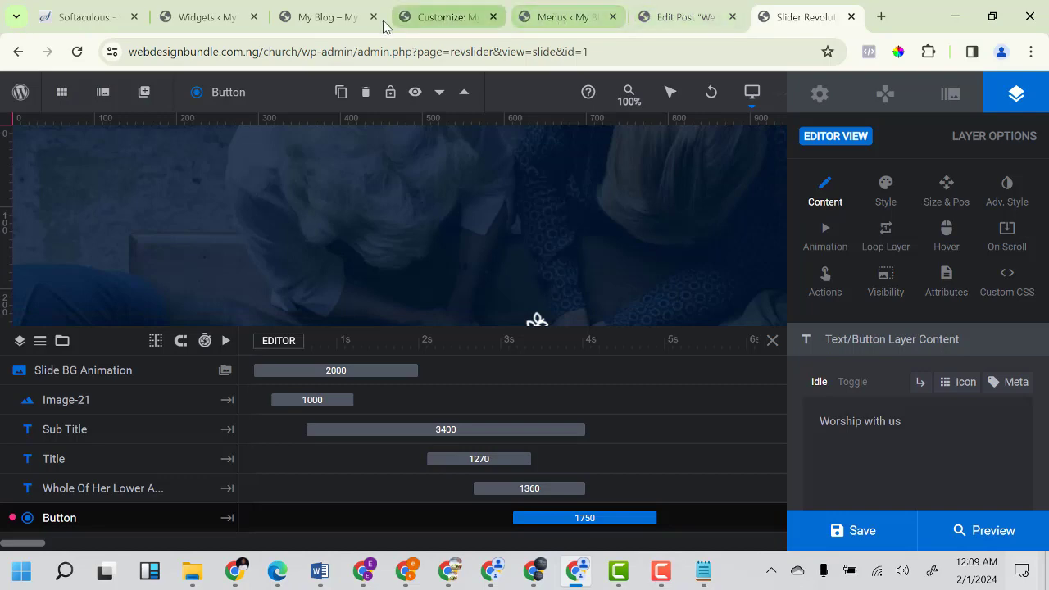
click(332, 23)
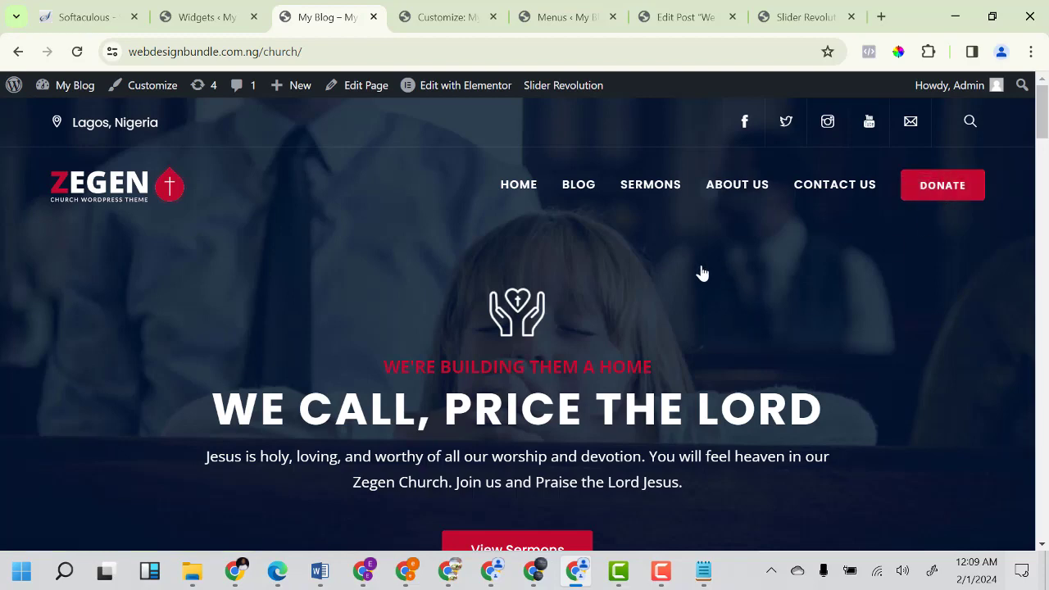
Open the Charitable plugin dashboard from the WordPress admin sidebar.
click(209, 18)
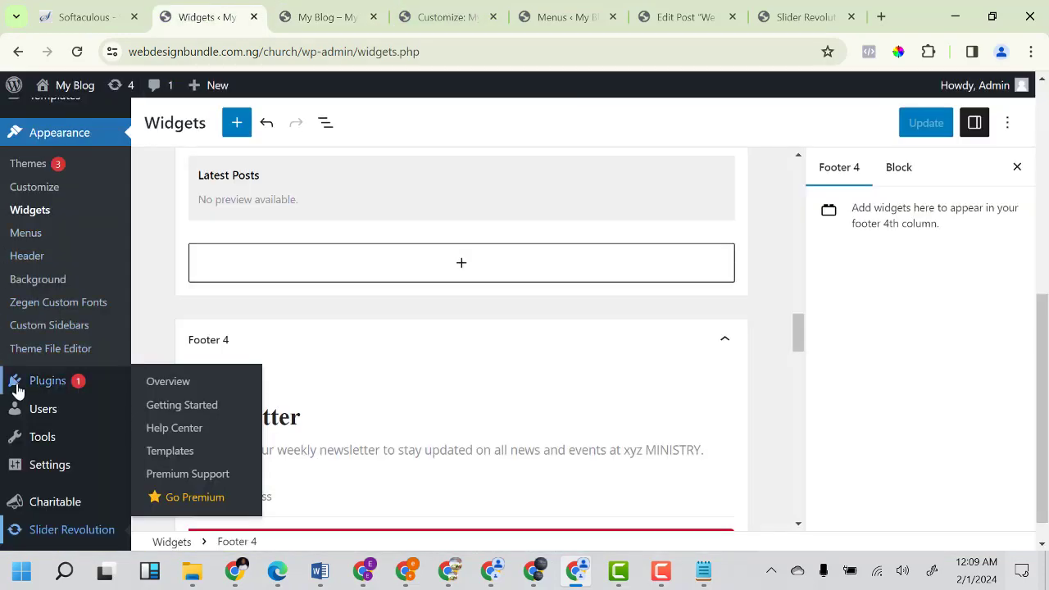
mouse_move(49, 473)
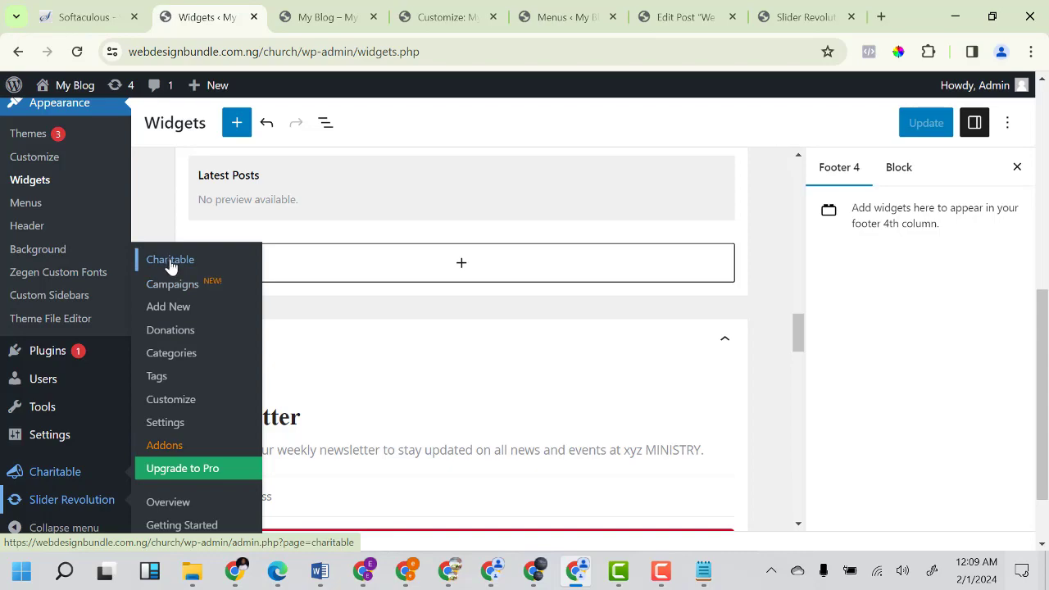
click(170, 266)
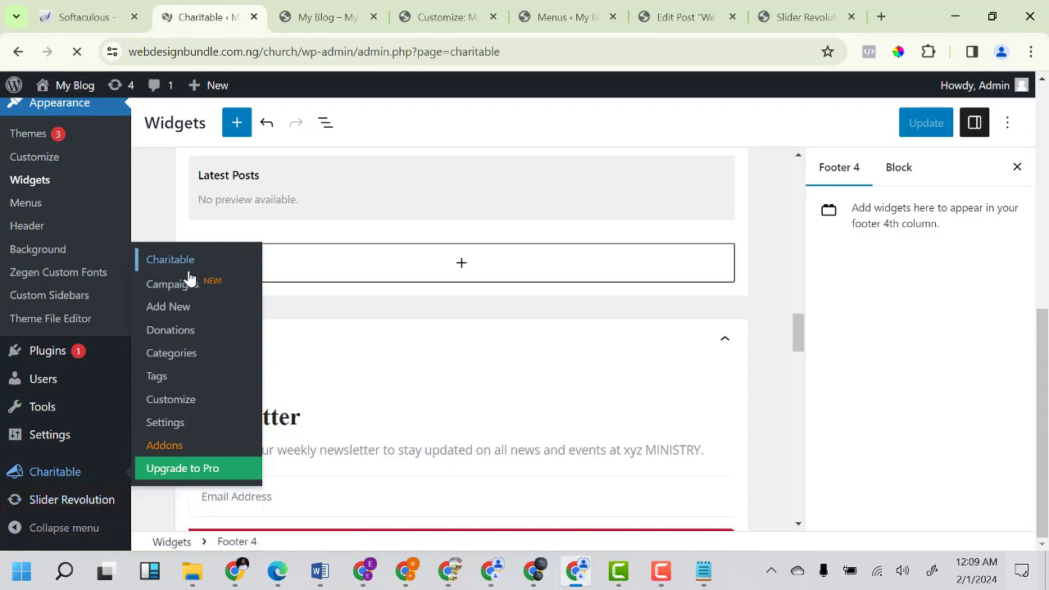
scroll(380, 368, down, 15)
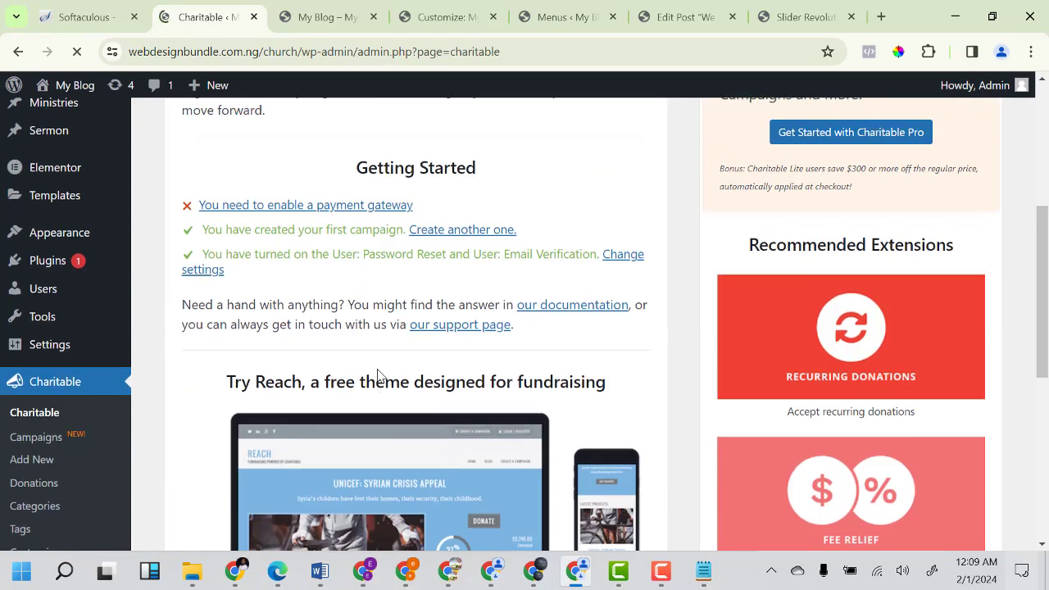
scroll(421, 344, up, 15)
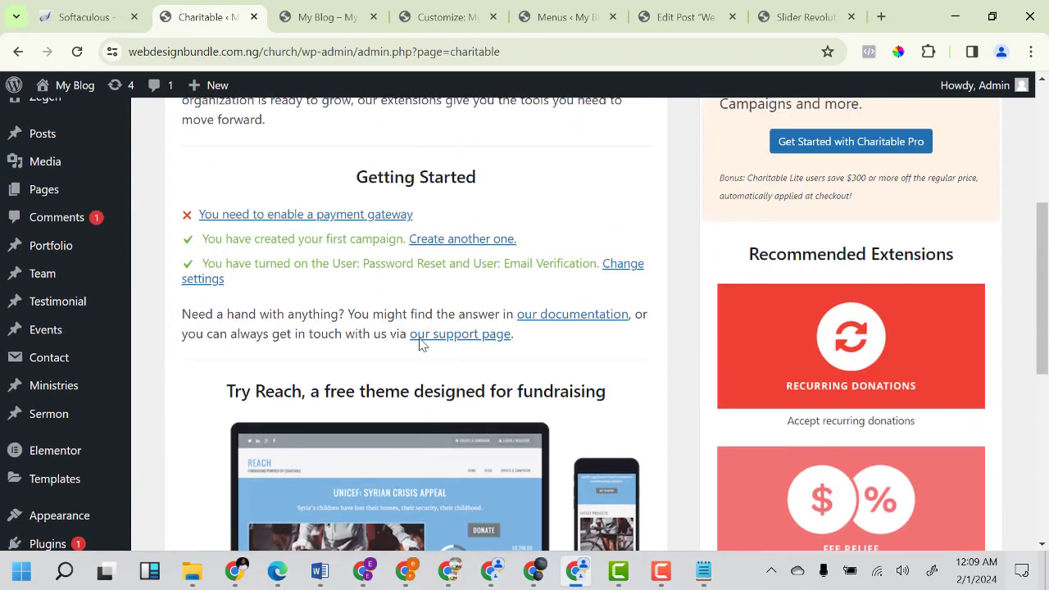
scroll(149, 407, down, 4)
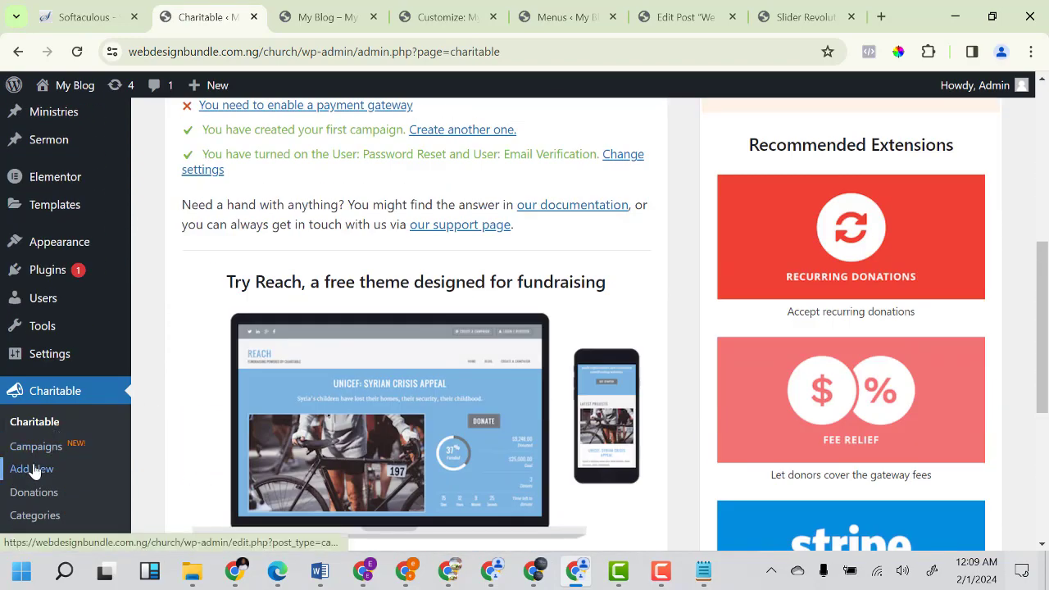
Browse the six Charitable campaigns, including Adopt Child and Hygienic Food.
click(37, 453)
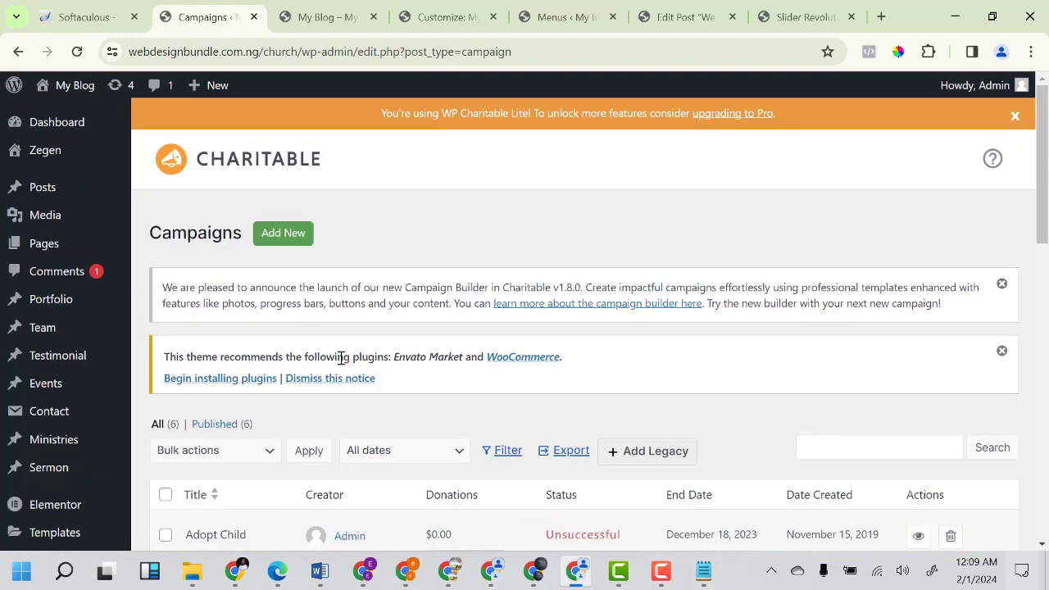
scroll(343, 369, down, 4)
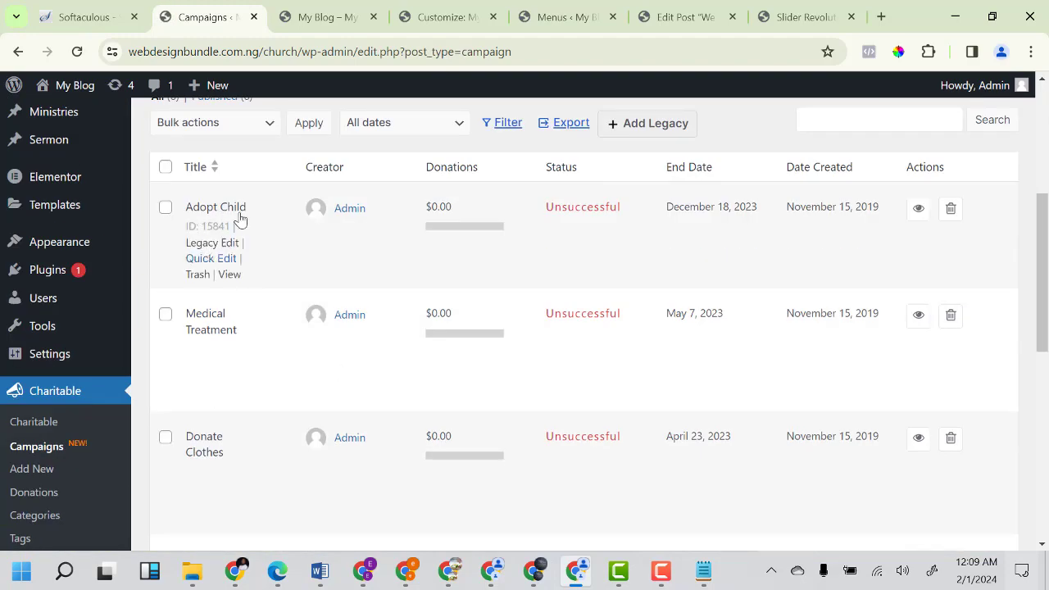
scroll(209, 453, down, 1)
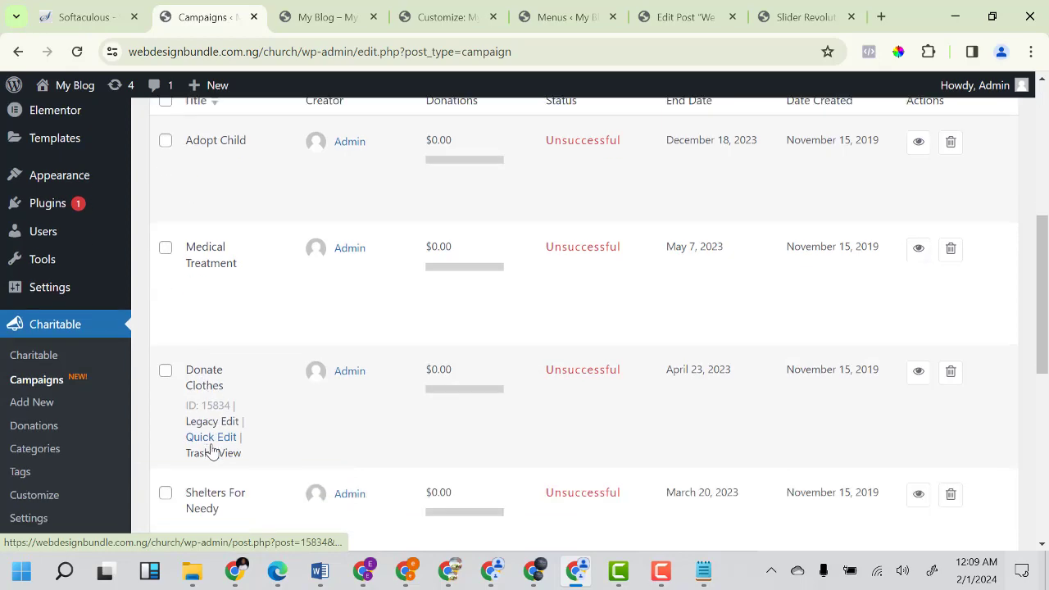
scroll(246, 435, down, 1)
scroll(393, 346, up, 3)
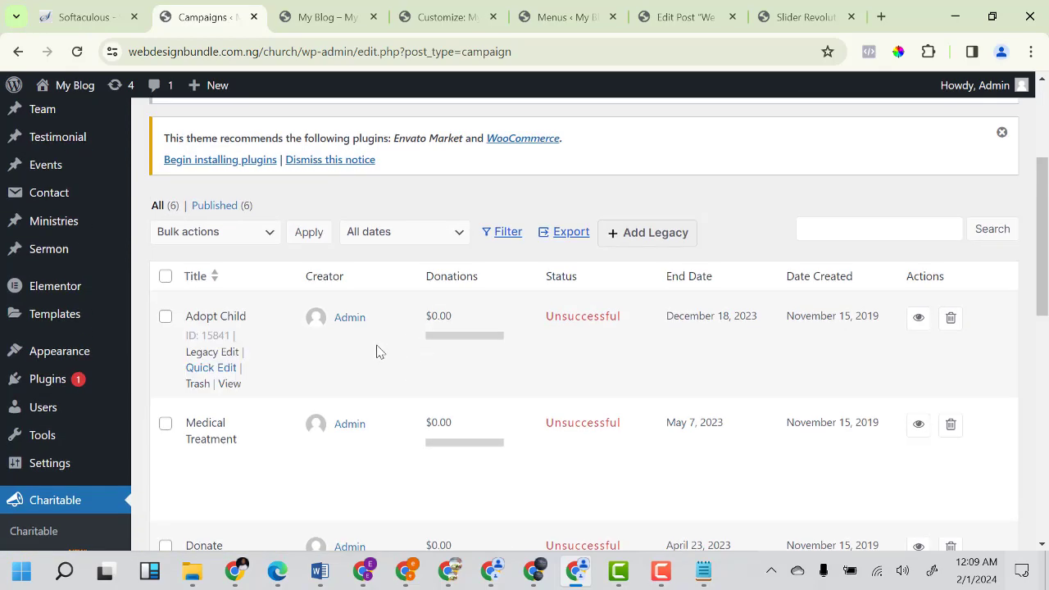
scroll(300, 342, up, 3)
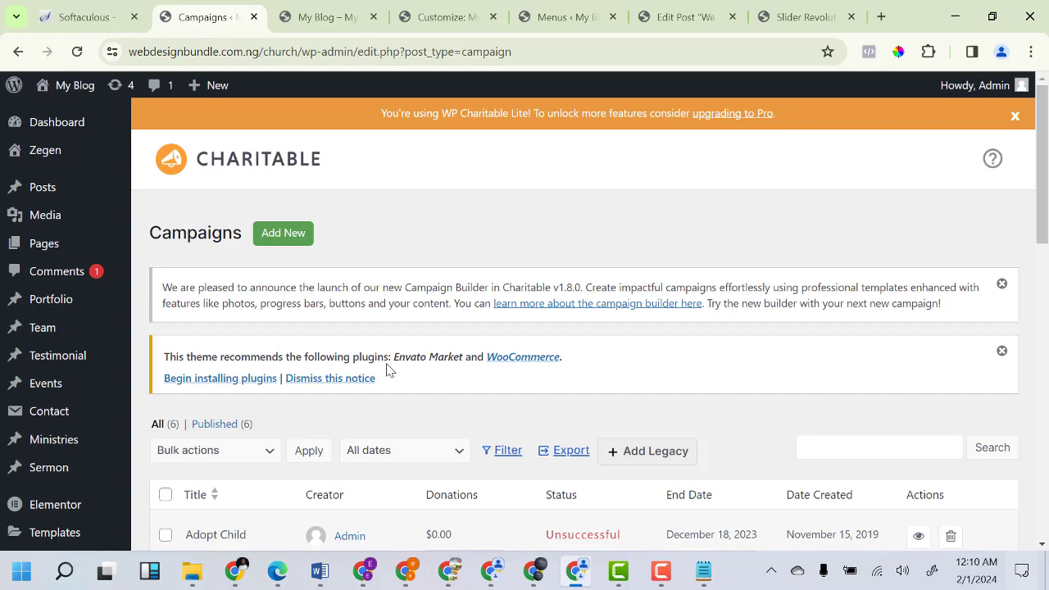
scroll(328, 442, down, 3)
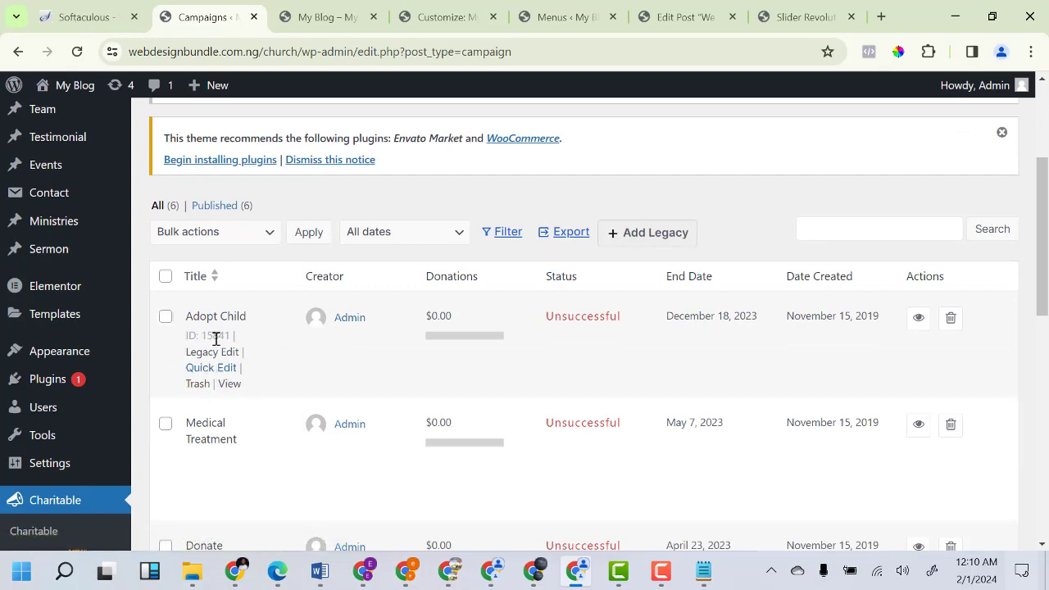
scroll(215, 338, down, 3)
scroll(199, 402, down, 3)
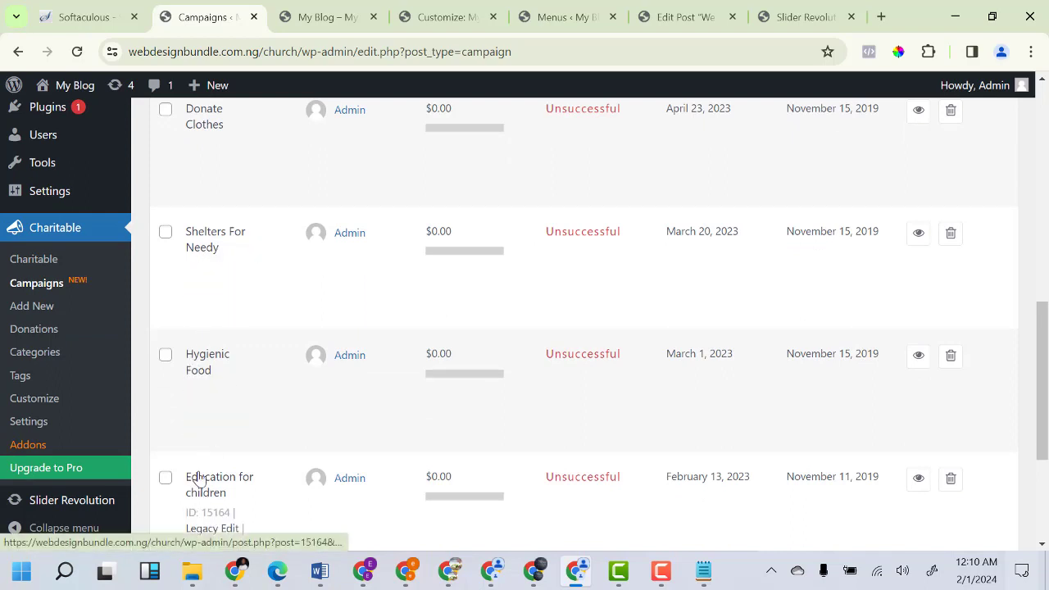
scroll(248, 487, down, 2)
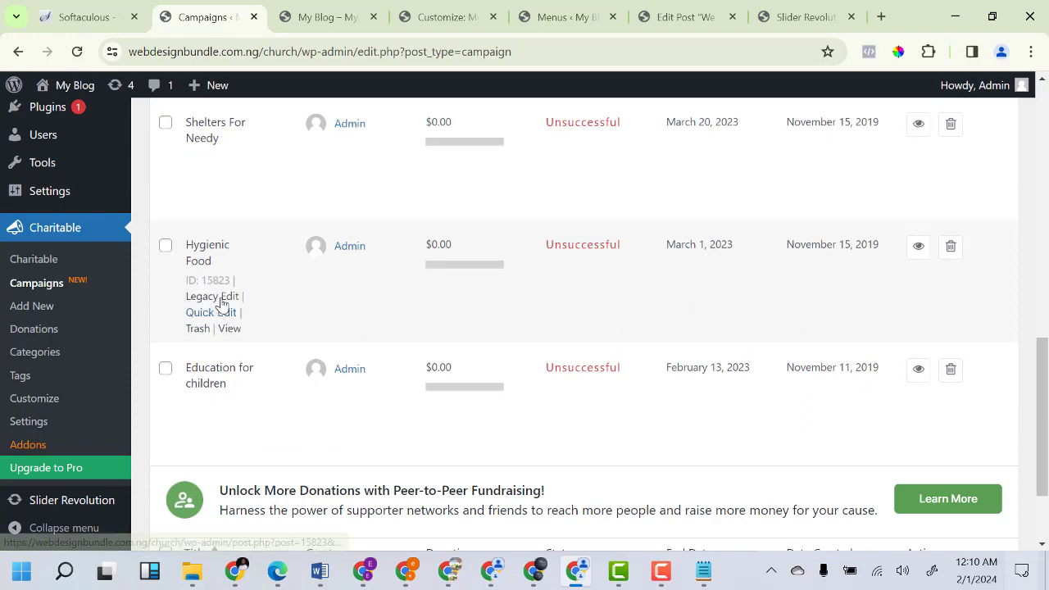
click(226, 302)
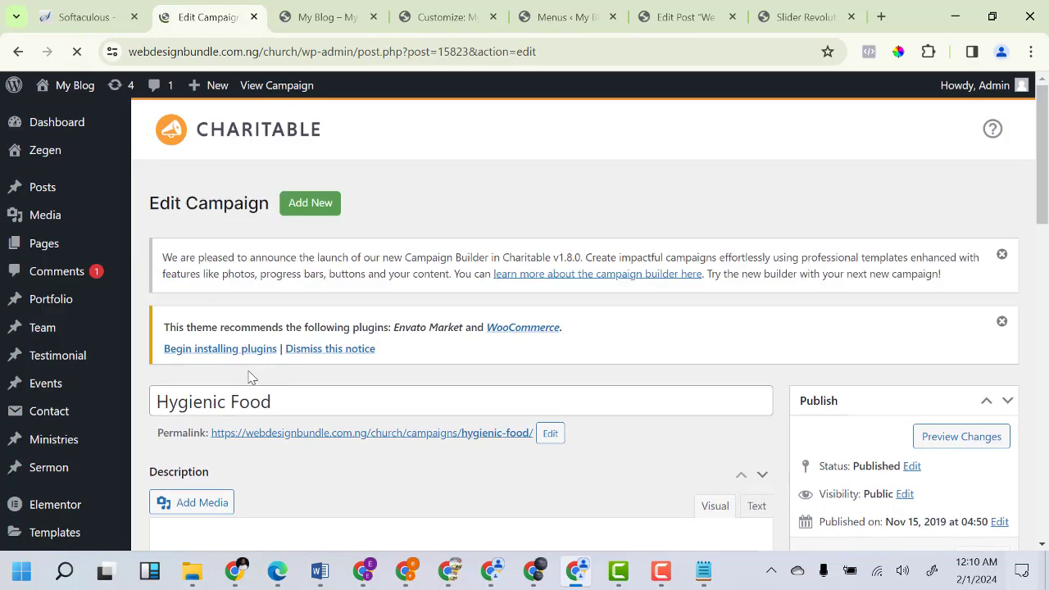
scroll(363, 386, down, 8)
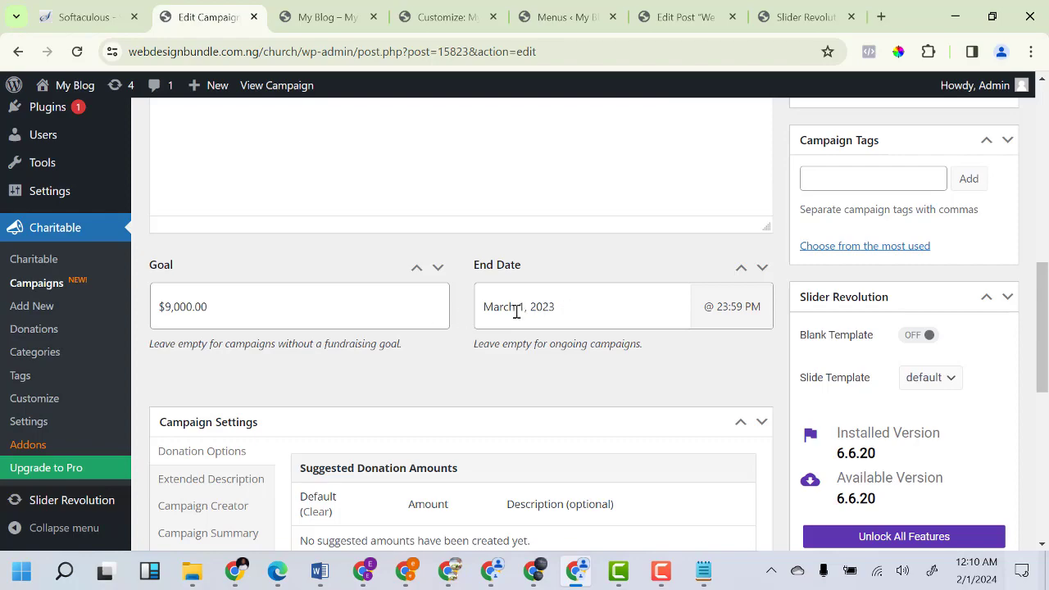
scroll(537, 307, up, 9)
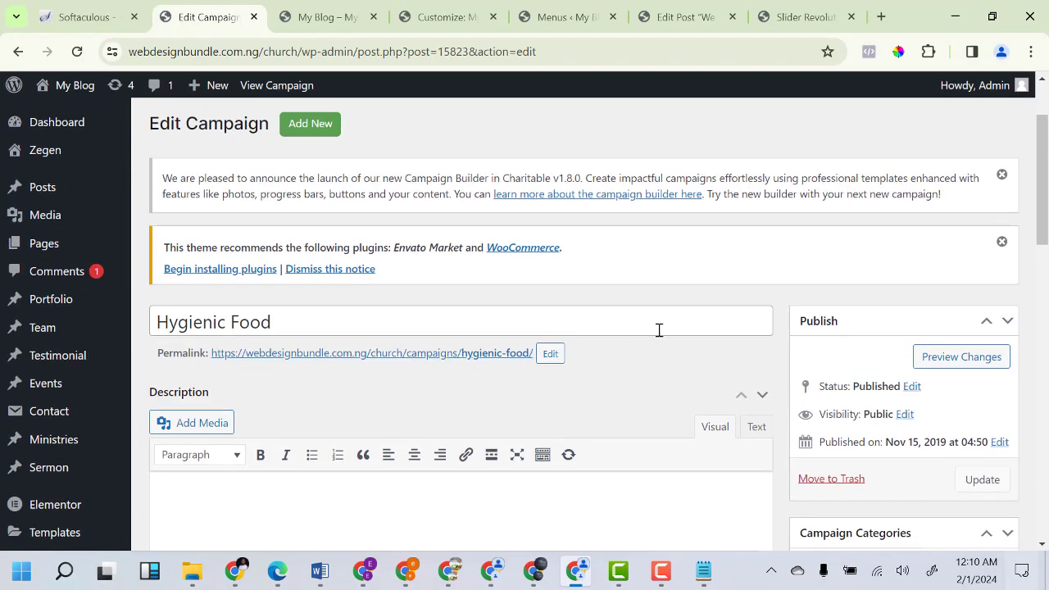
scroll(658, 330, down, 13)
scroll(363, 336, up, 2)
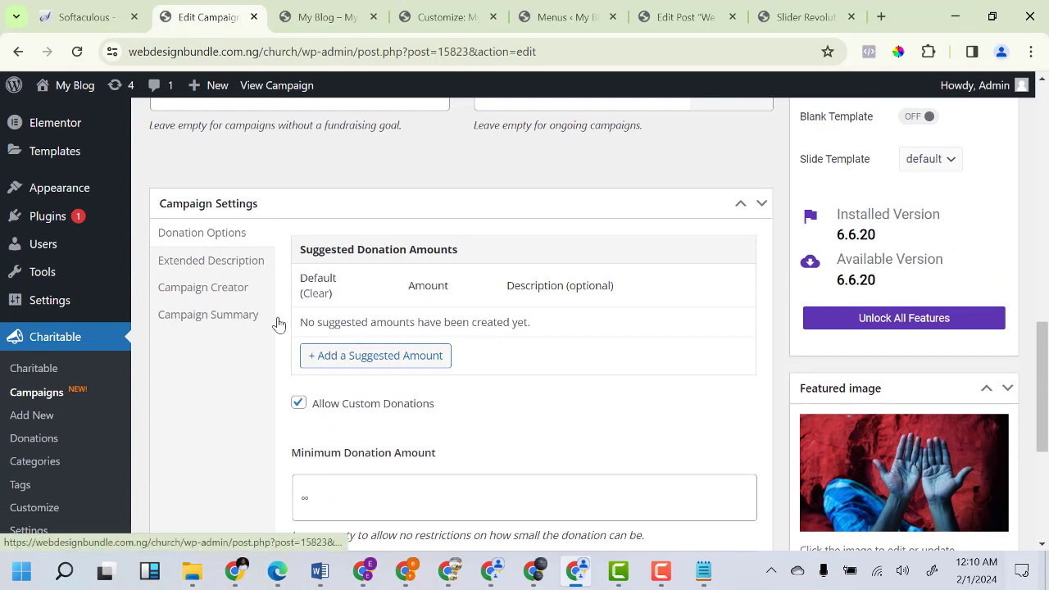
scroll(398, 358, down, 4)
scroll(318, 408, down, 2)
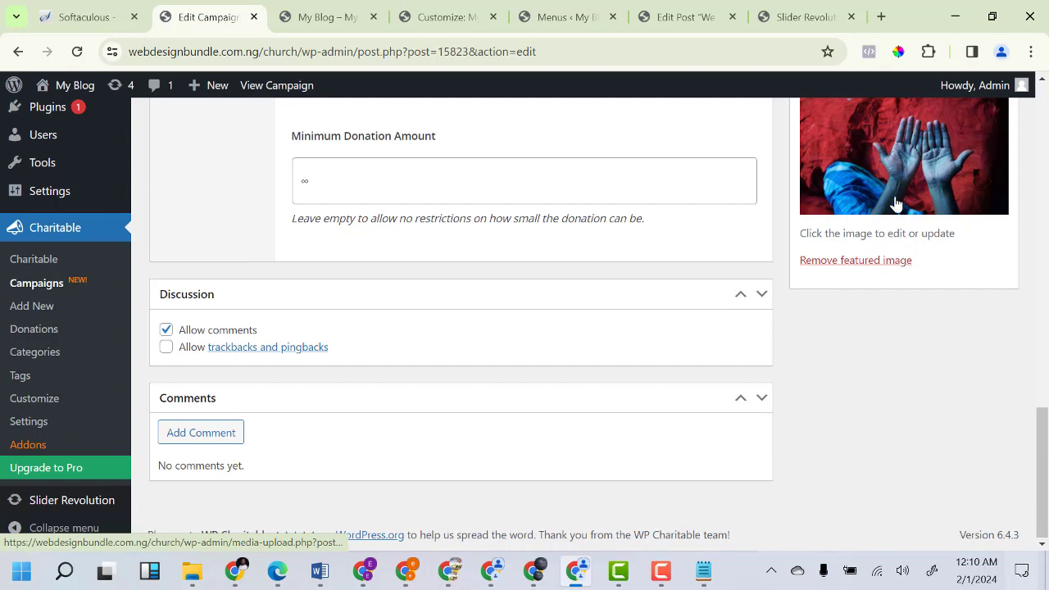
scroll(902, 246, up, 2)
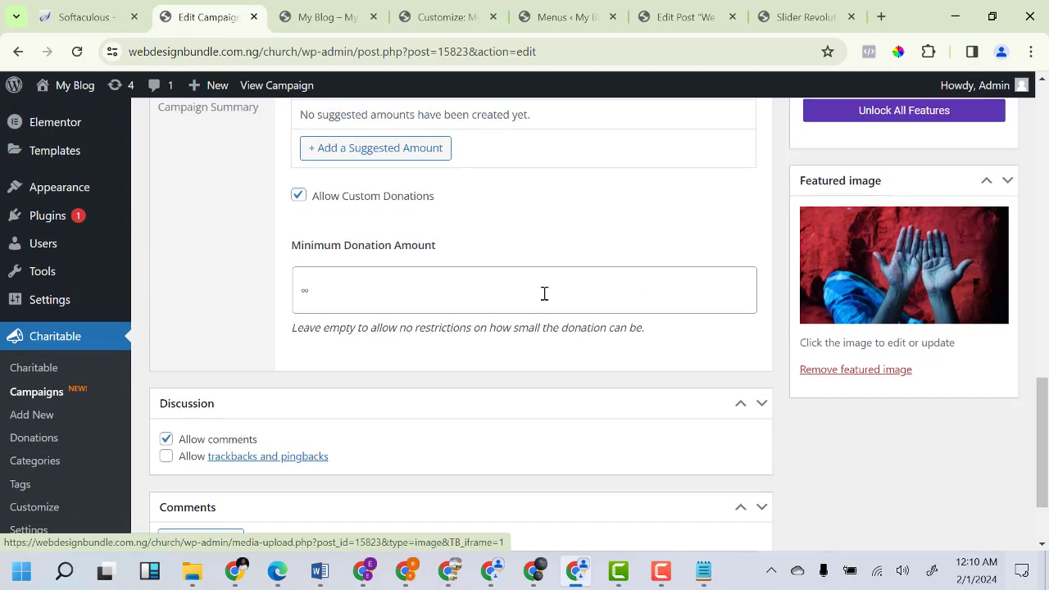
scroll(492, 312, up, 6)
scroll(874, 326, up, 8)
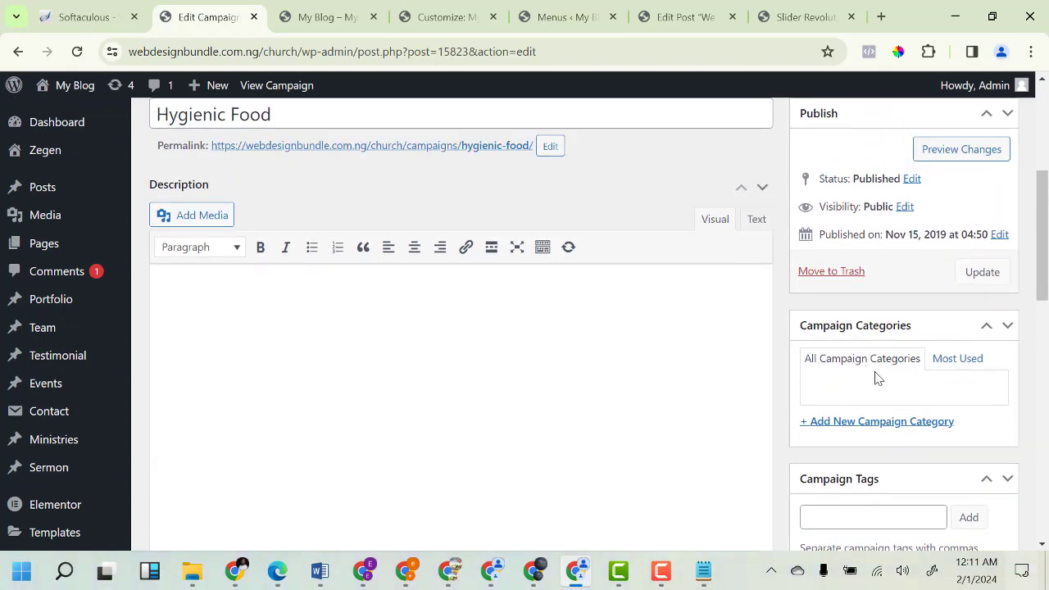
scroll(368, 310, down, 2)
scroll(345, 319, up, 6)
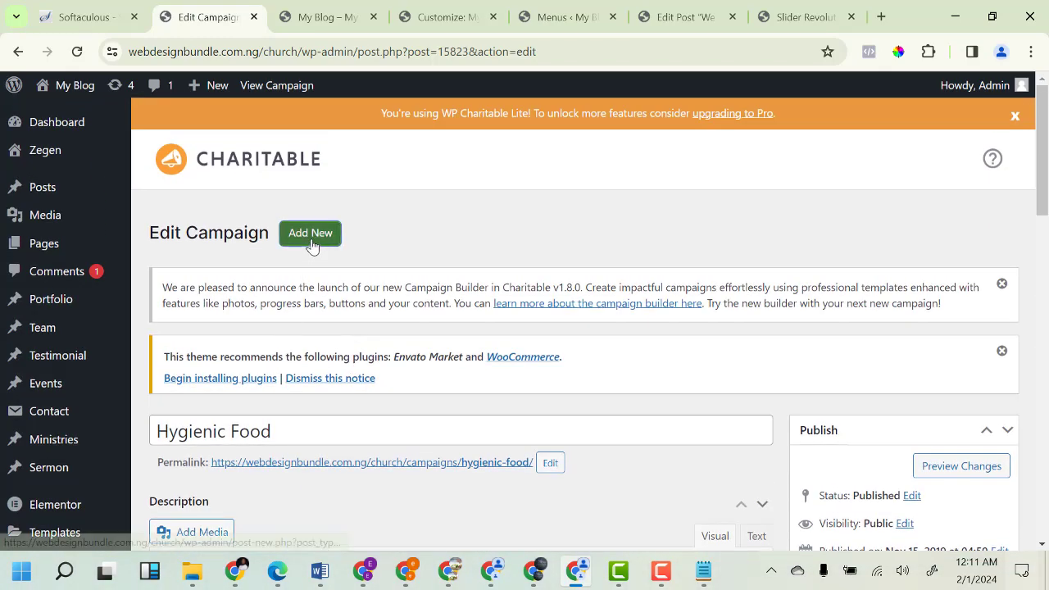
Create a new Charitable campaign named 'Orphanage Home'.
click(310, 235)
click(478, 313)
triple_click(478, 313)
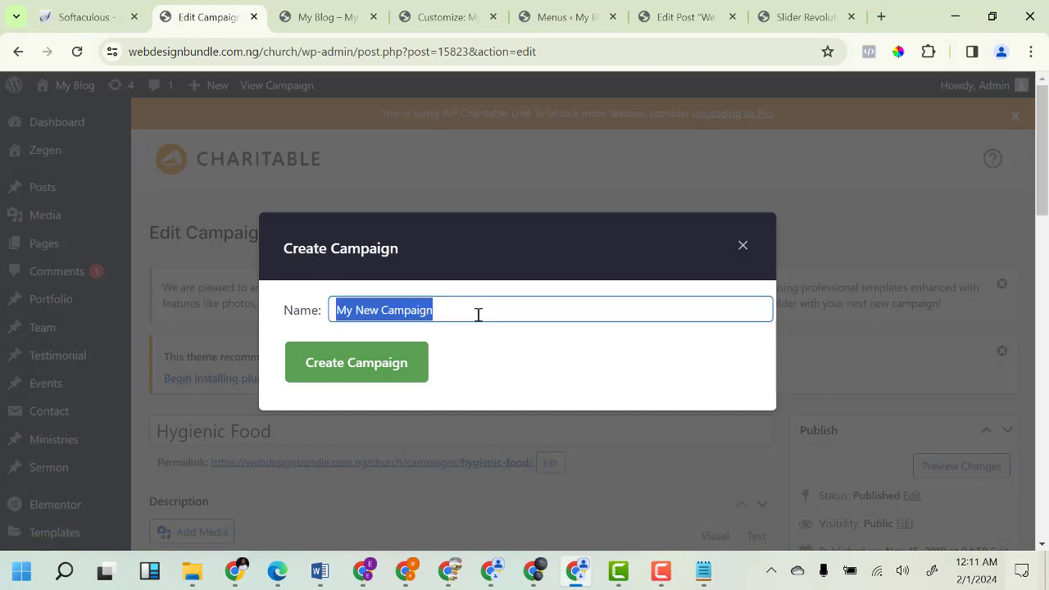
text(Orphanage Home)
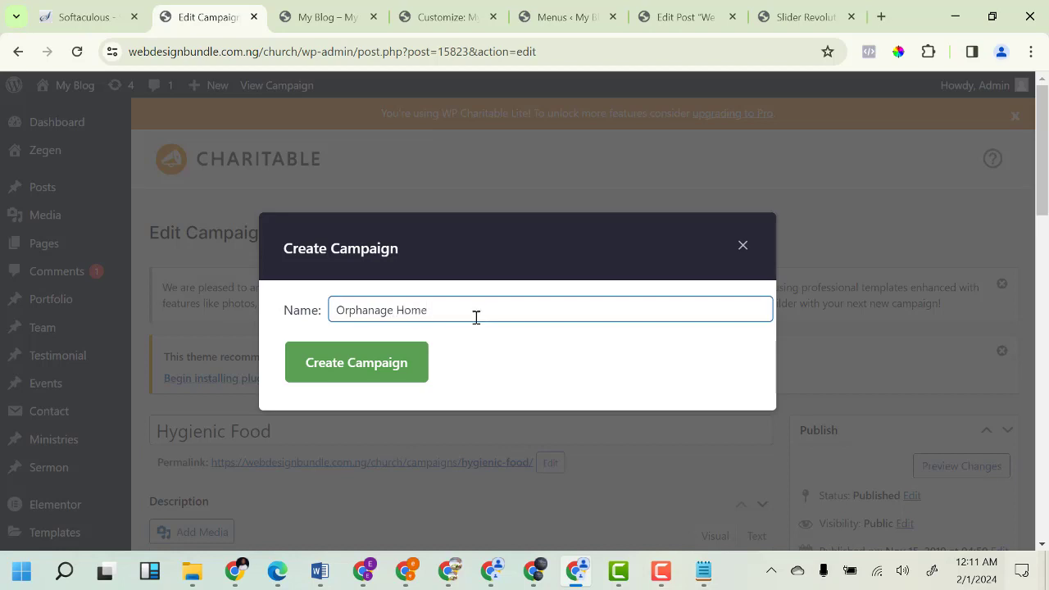
click(352, 363)
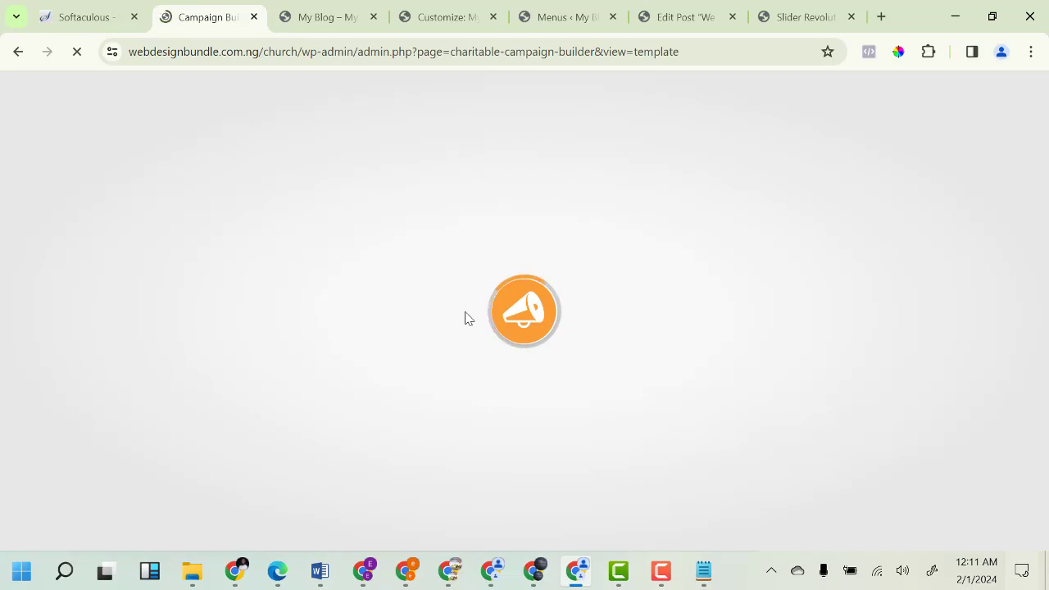
Build Orphanage Home from the Simple 1 Column campaign template.
scroll(287, 410, down, 3)
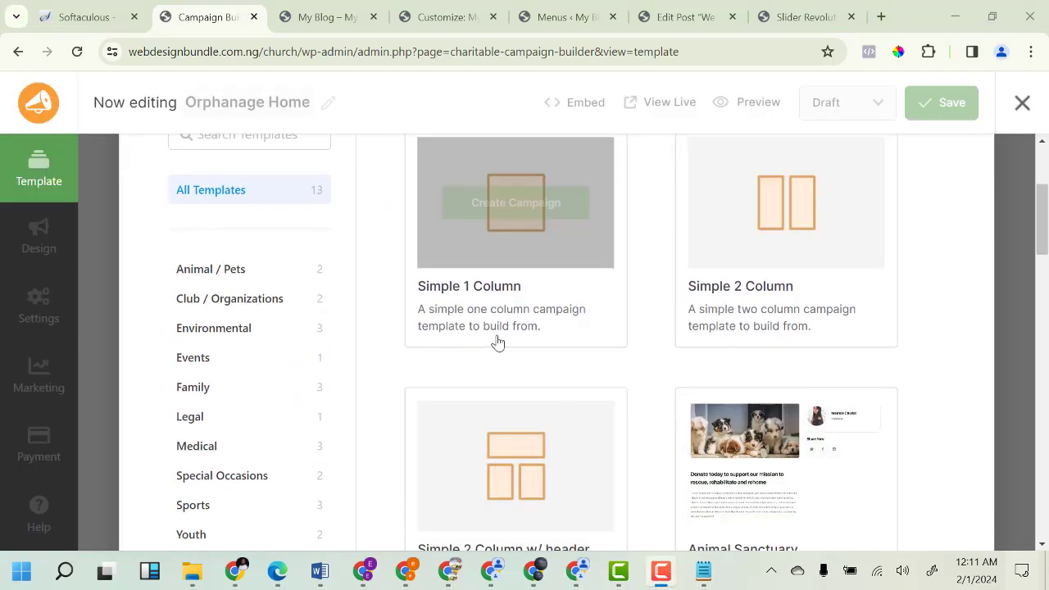
scroll(508, 344, up, 2)
mouse_move(733, 321)
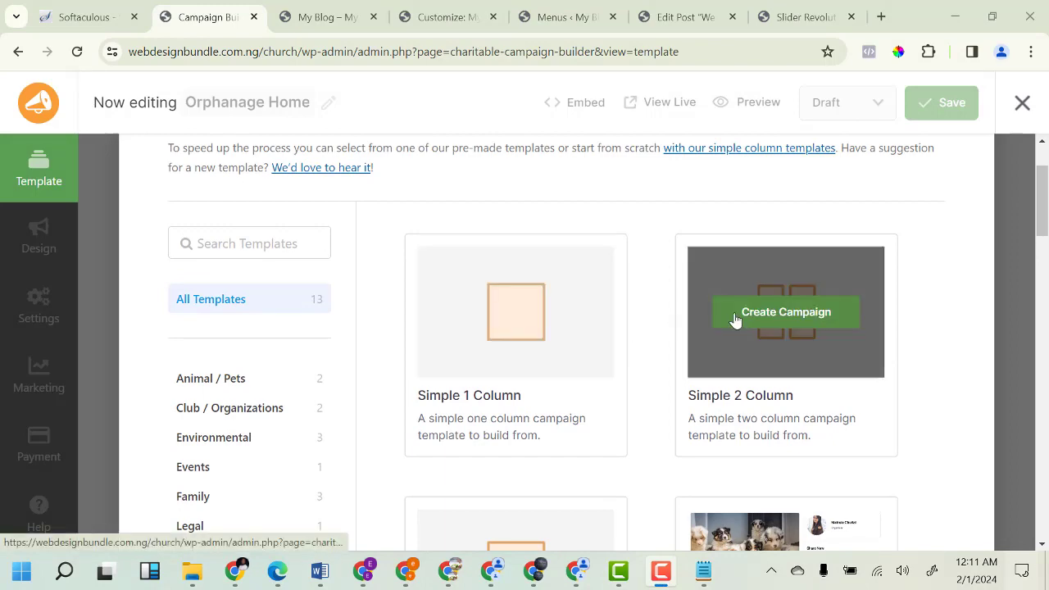
scroll(777, 319, down, 3)
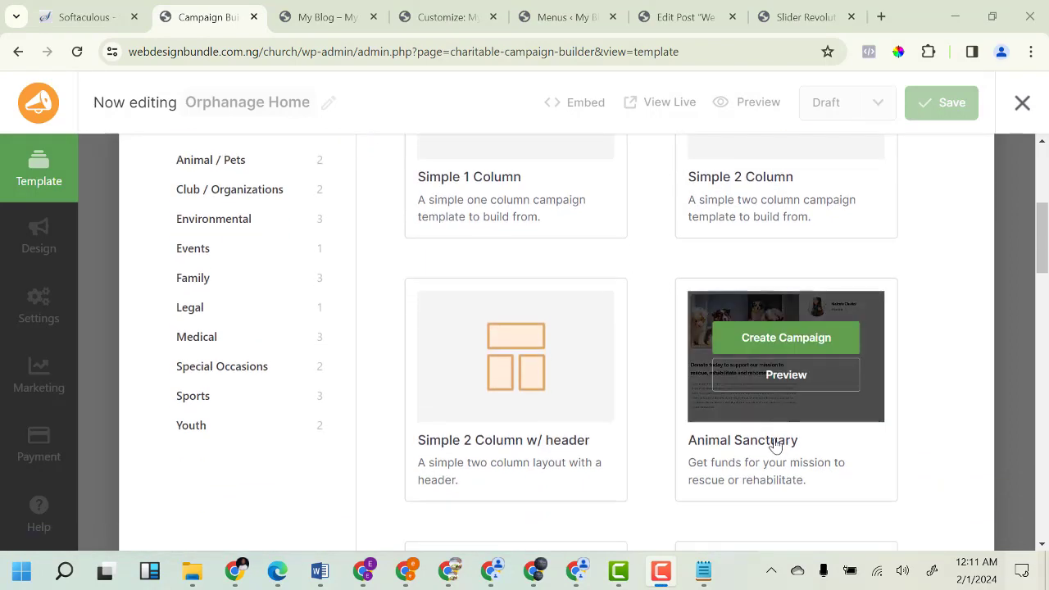
scroll(513, 422, down, 4)
scroll(682, 425, down, 2)
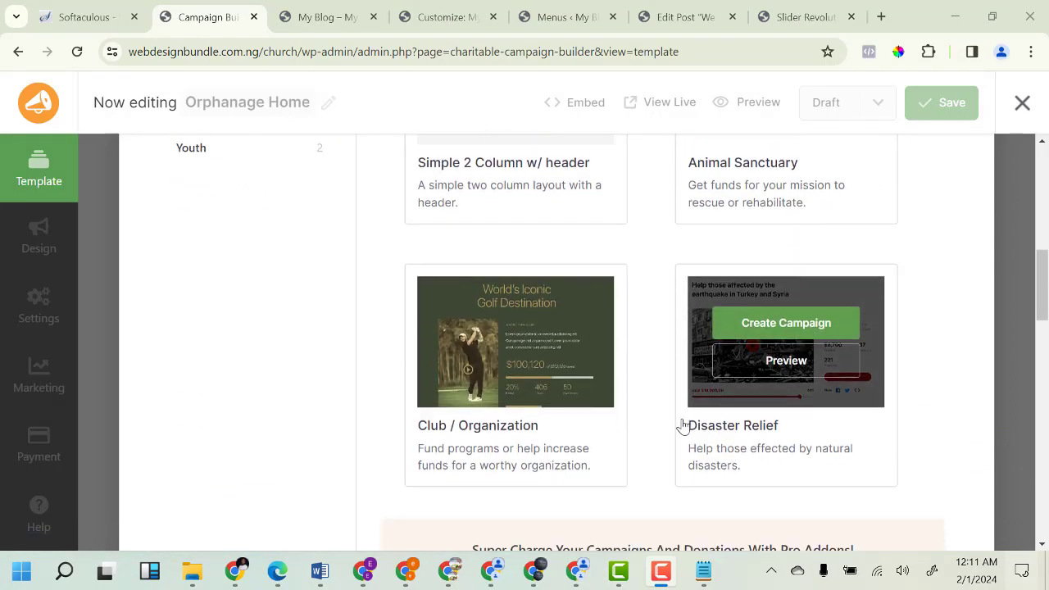
scroll(689, 425, up, 9)
mouse_move(562, 392)
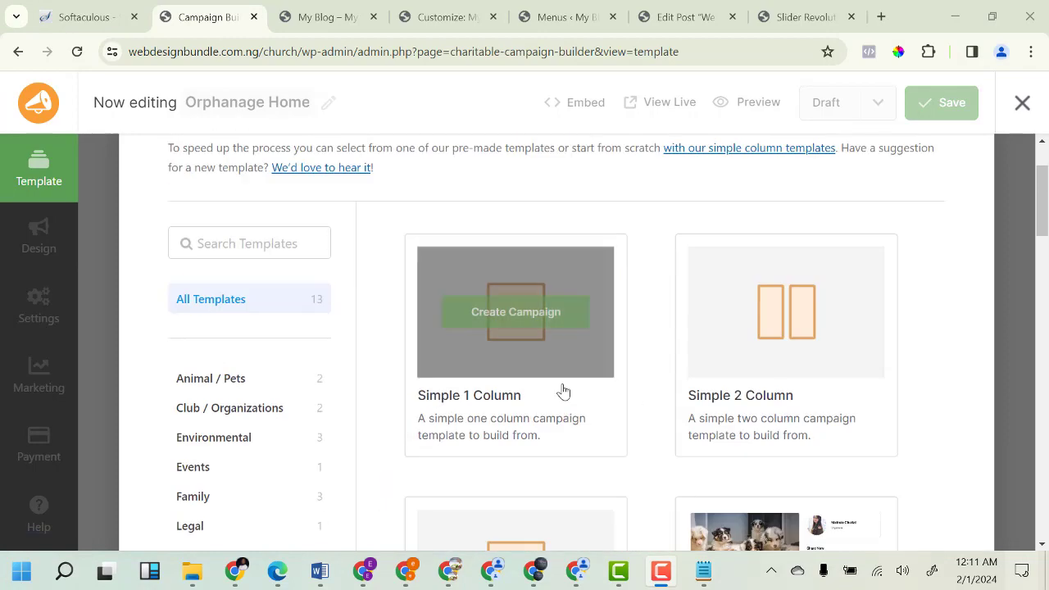
click(508, 326)
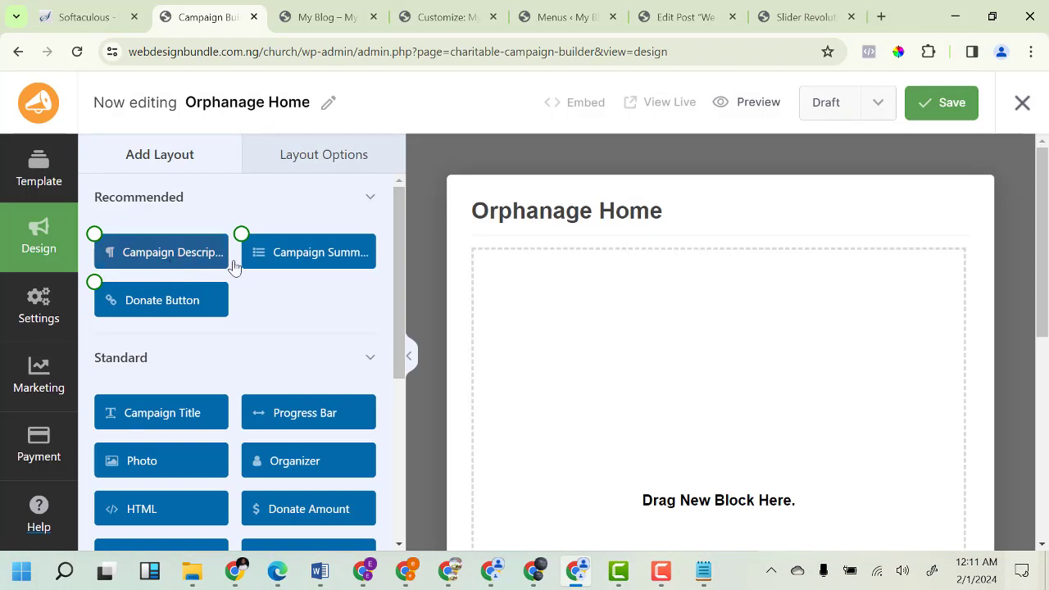
Add Campaign Description and Donate Button blocks, placing the Donate button below the description.
scroll(500, 322, down, 3)
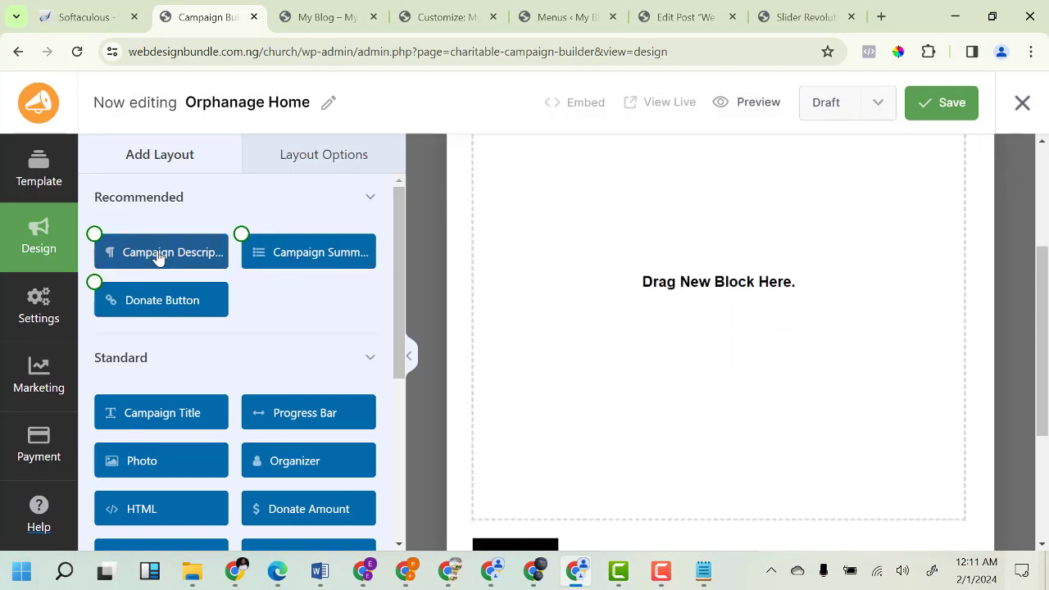
drag(159, 257, 611, 283)
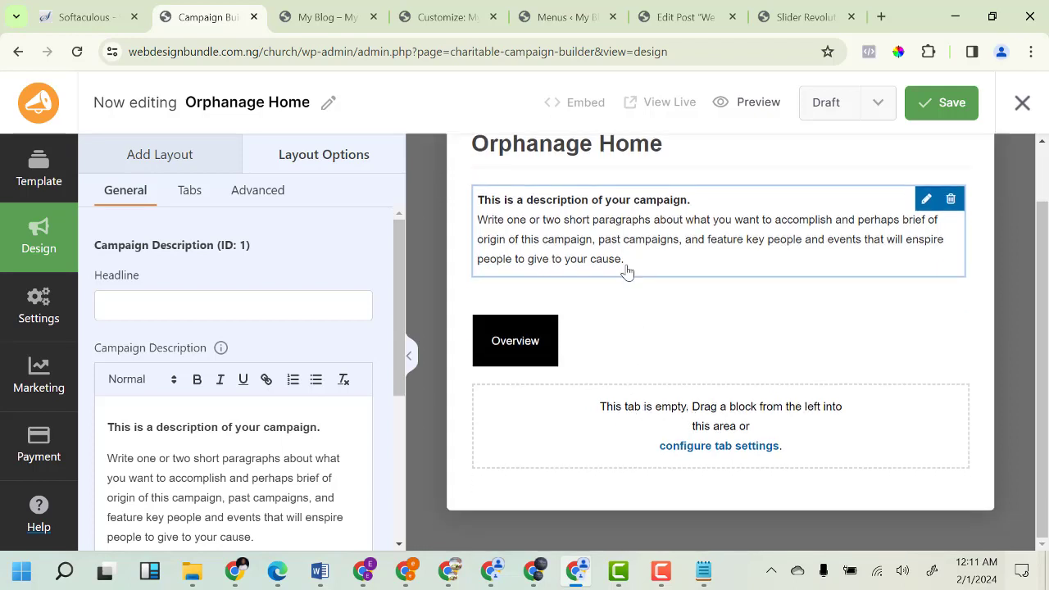
scroll(163, 426, down, 2)
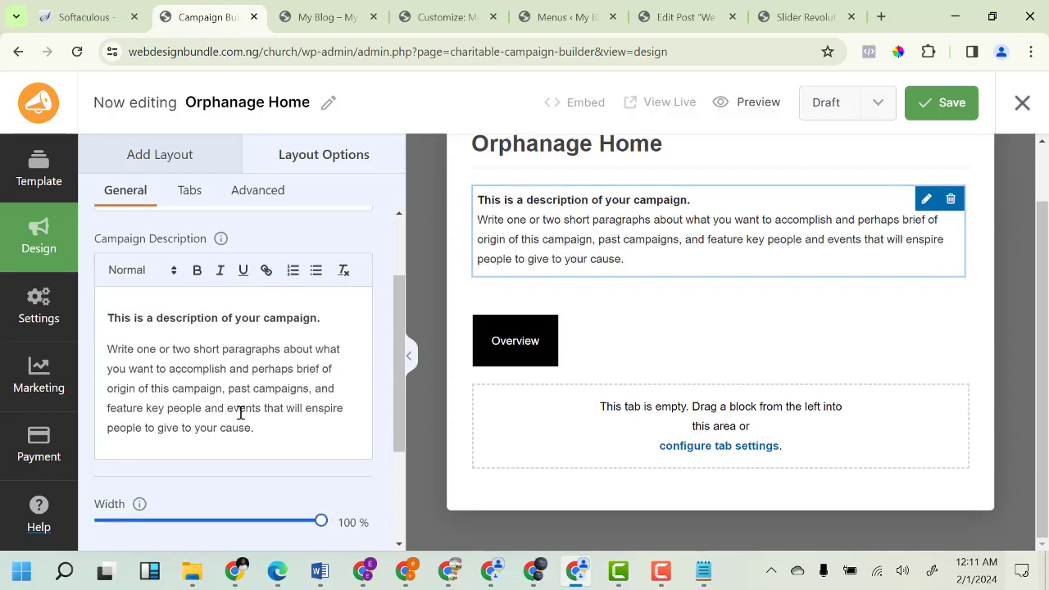
scroll(241, 412, up, 2)
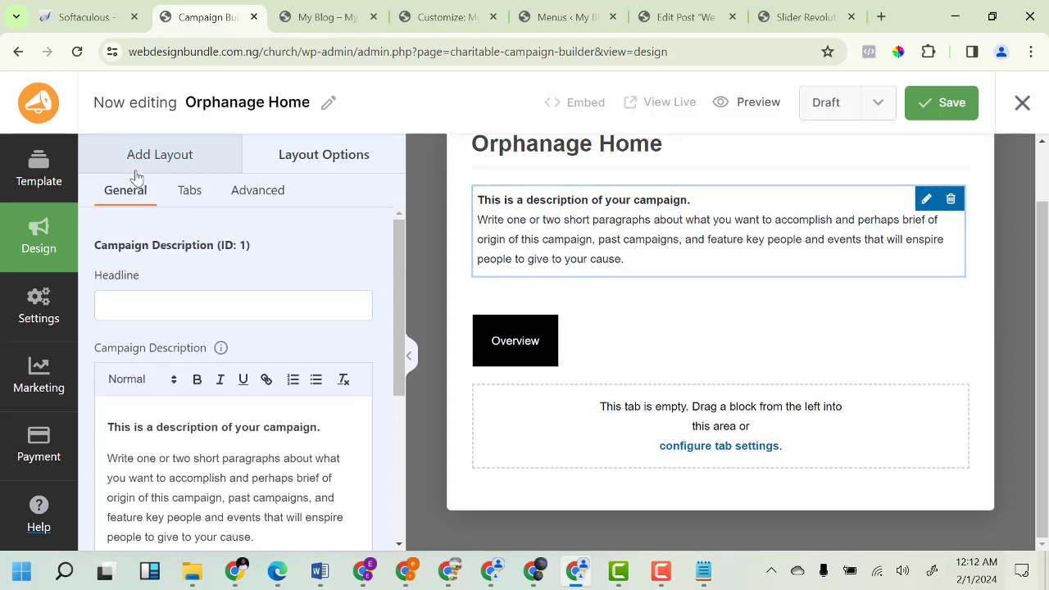
click(144, 155)
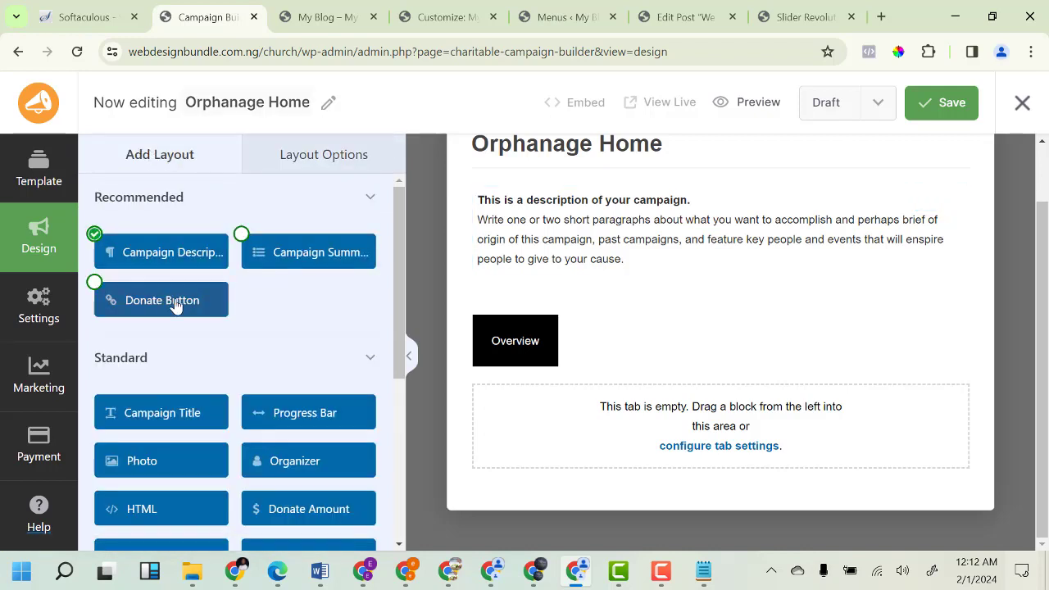
drag(174, 305, 606, 326)
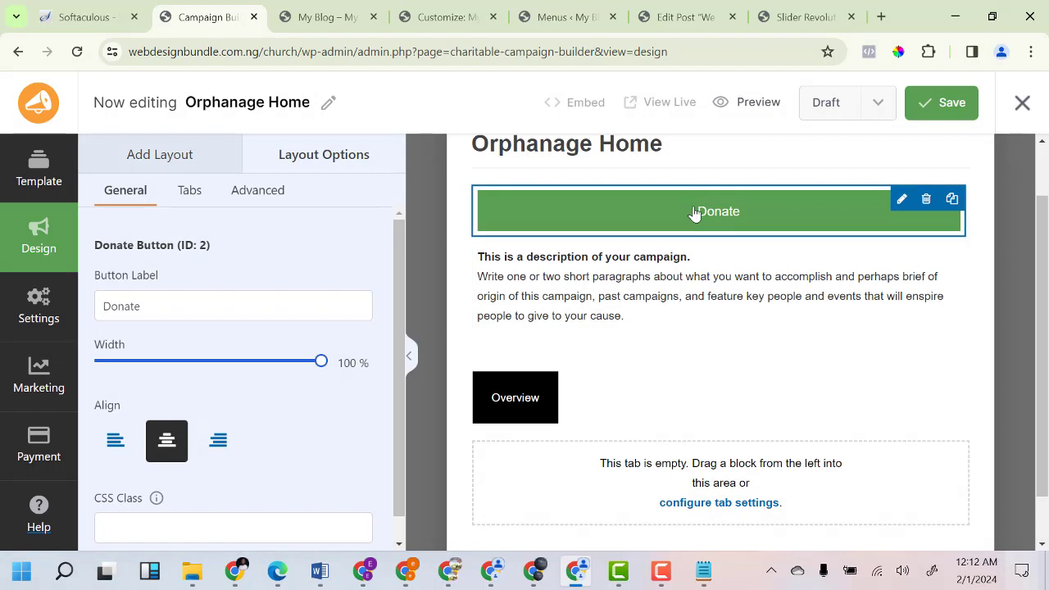
scroll(227, 394, down, 1)
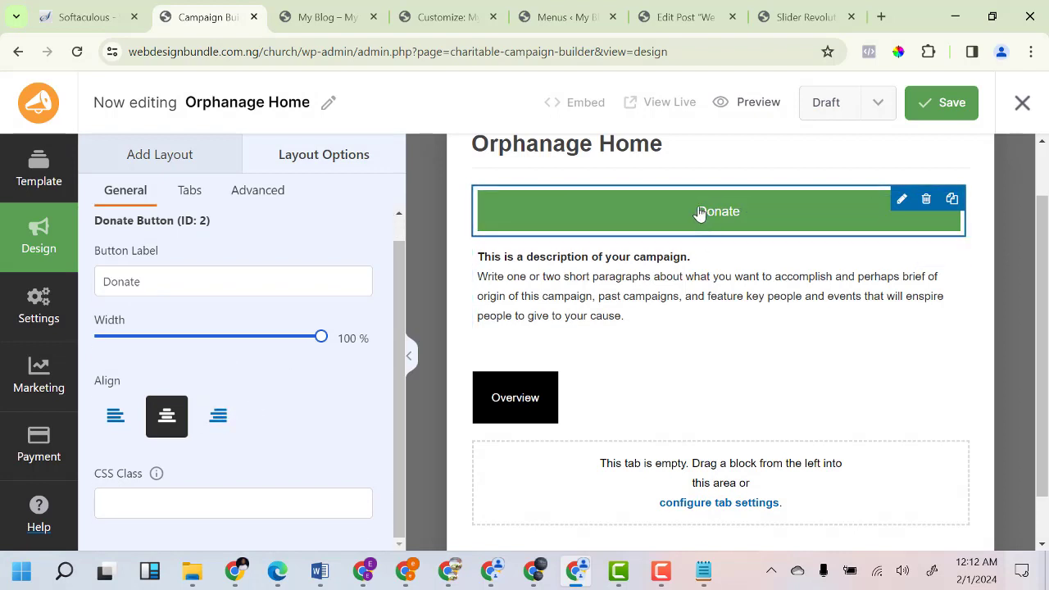
drag(700, 213, 662, 292)
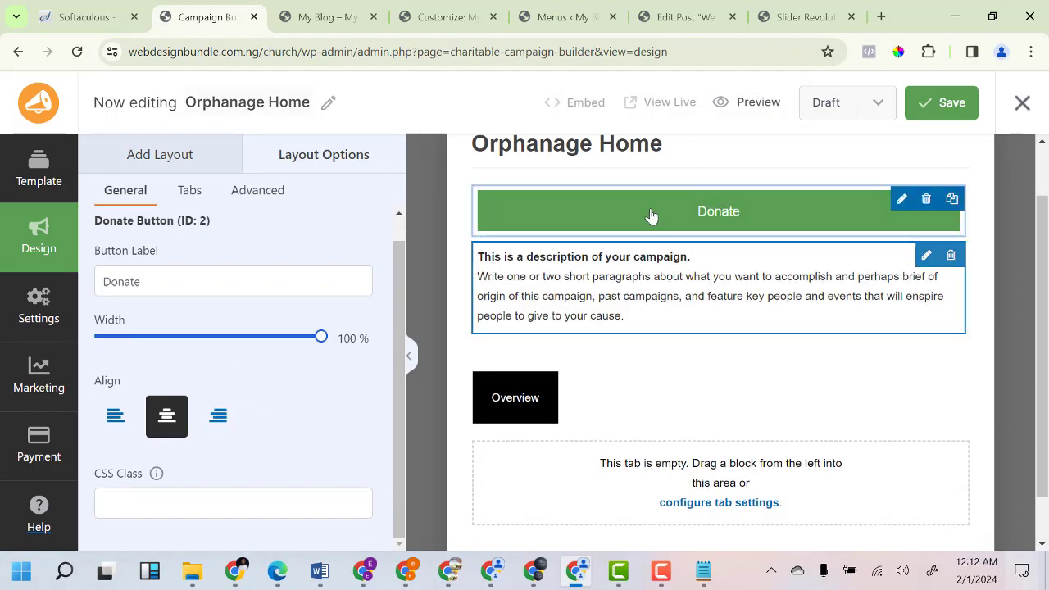
drag(652, 215, 603, 310)
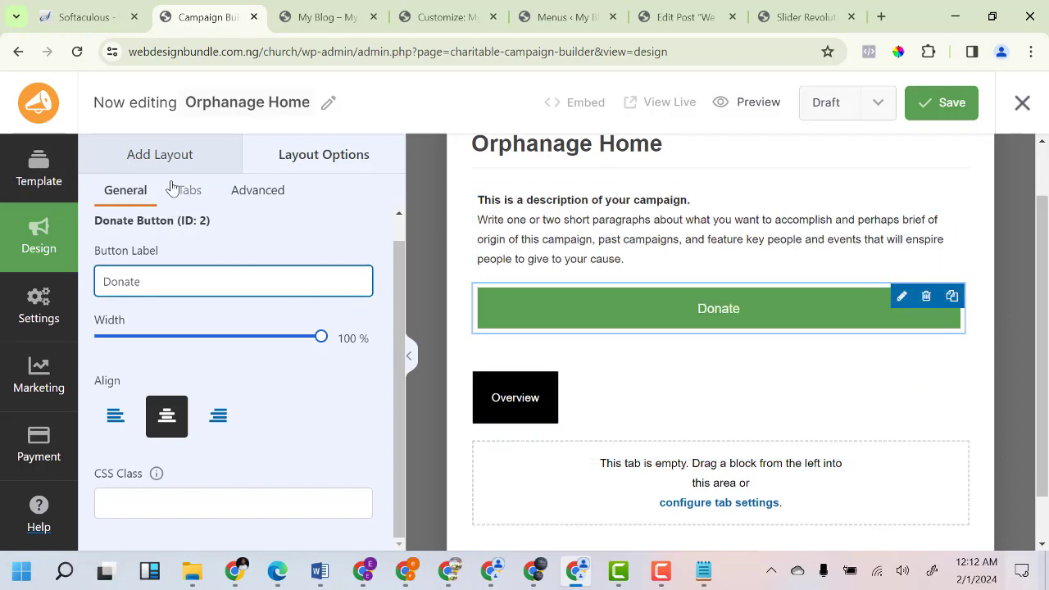
Add a Campaign Summary block above the Donate button.
click(167, 157)
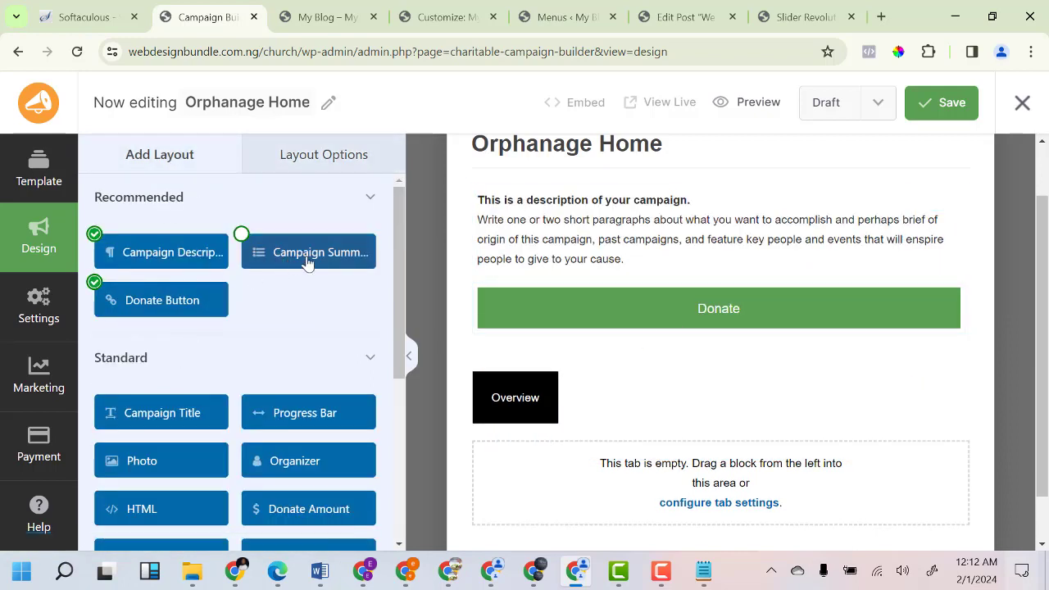
drag(333, 296, 623, 368)
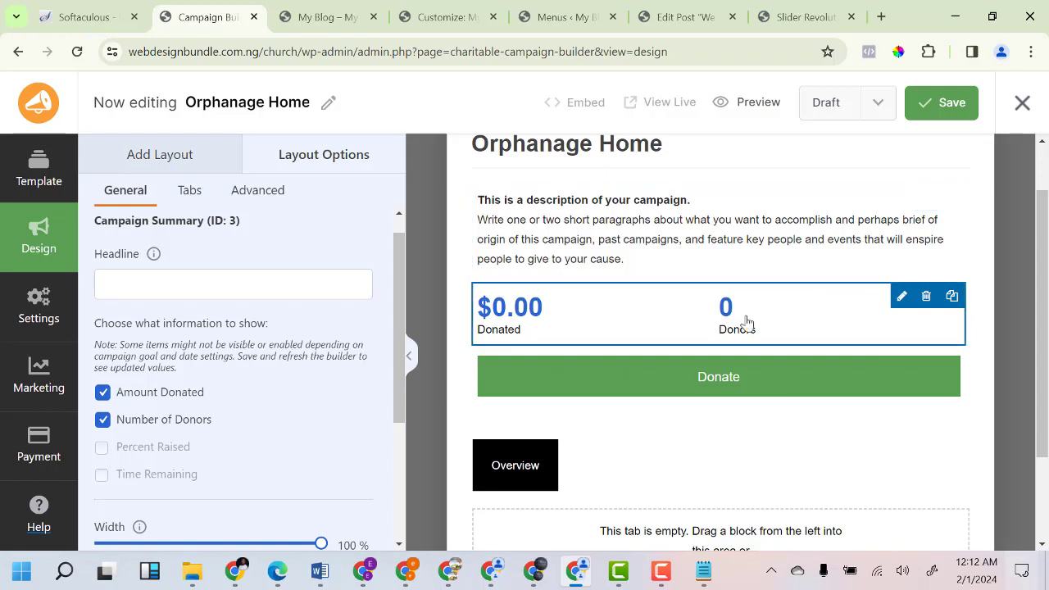
scroll(259, 364, down, 3)
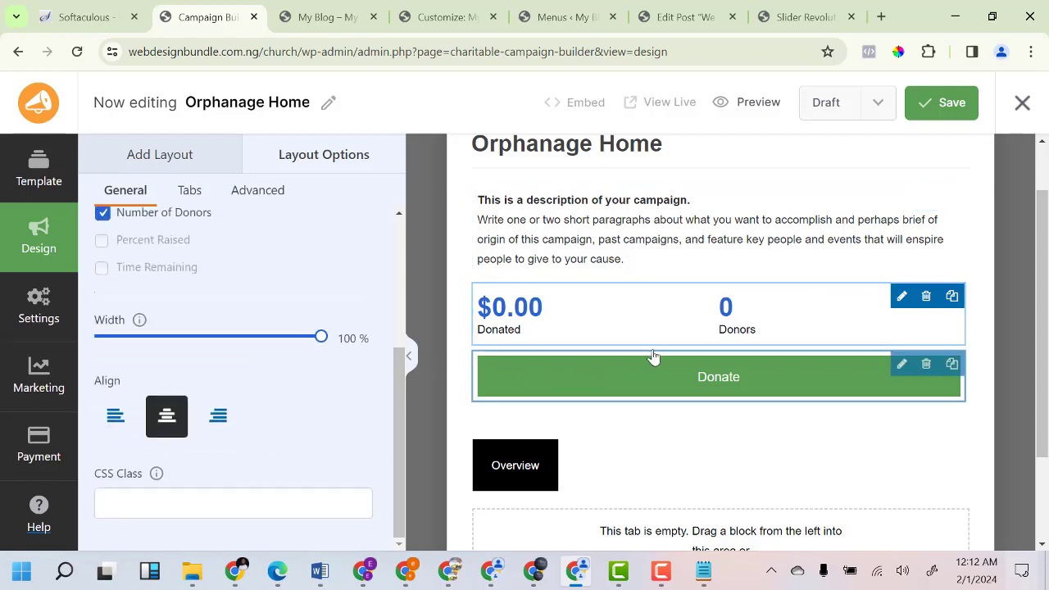
Save the Orphanage Home design and close the campaign builder.
click(943, 115)
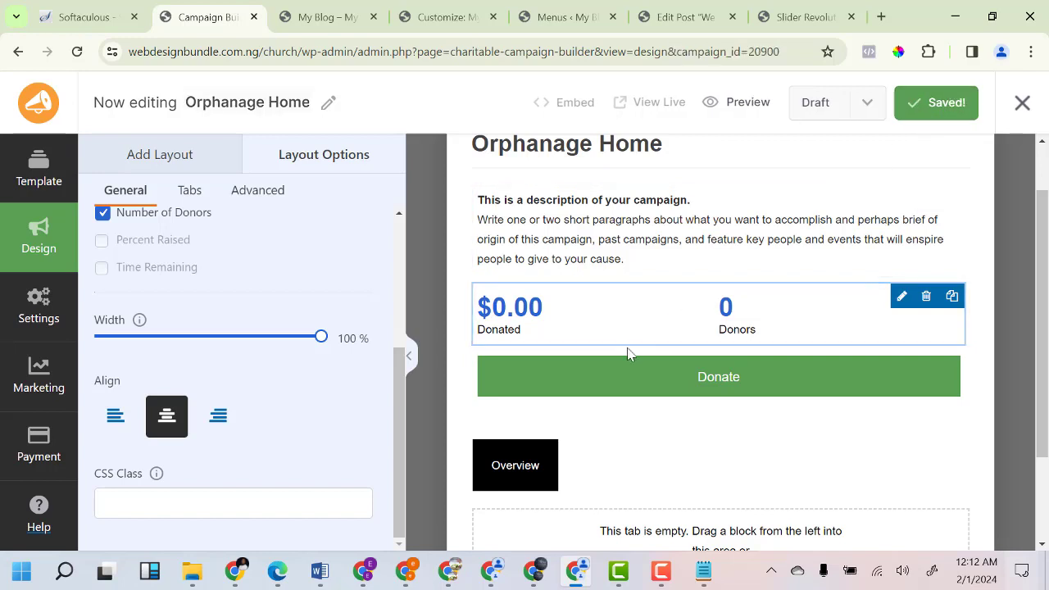
scroll(258, 333, up, 2)
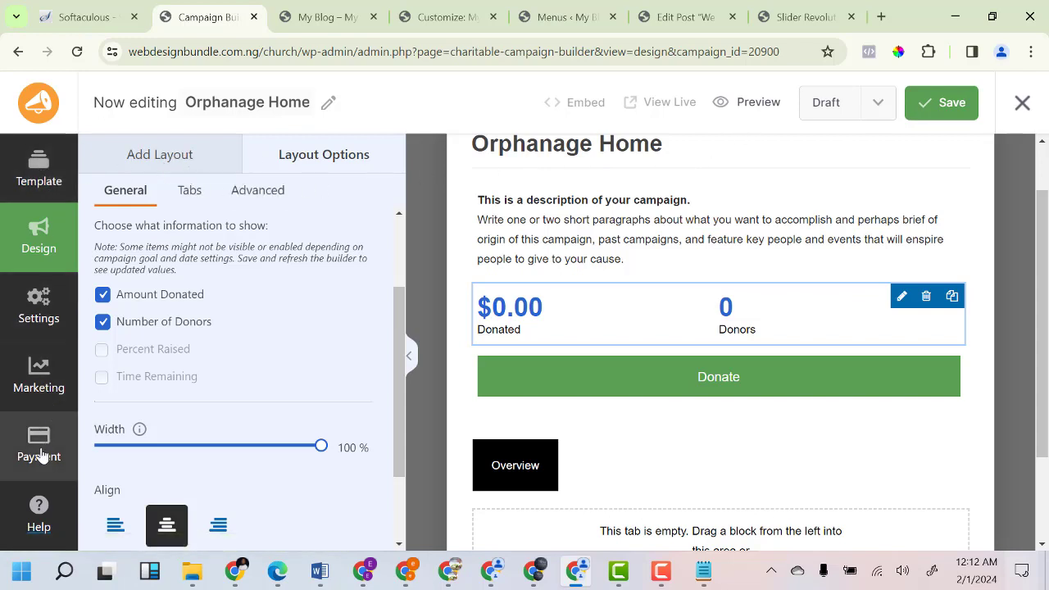
scroll(138, 263, up, 2)
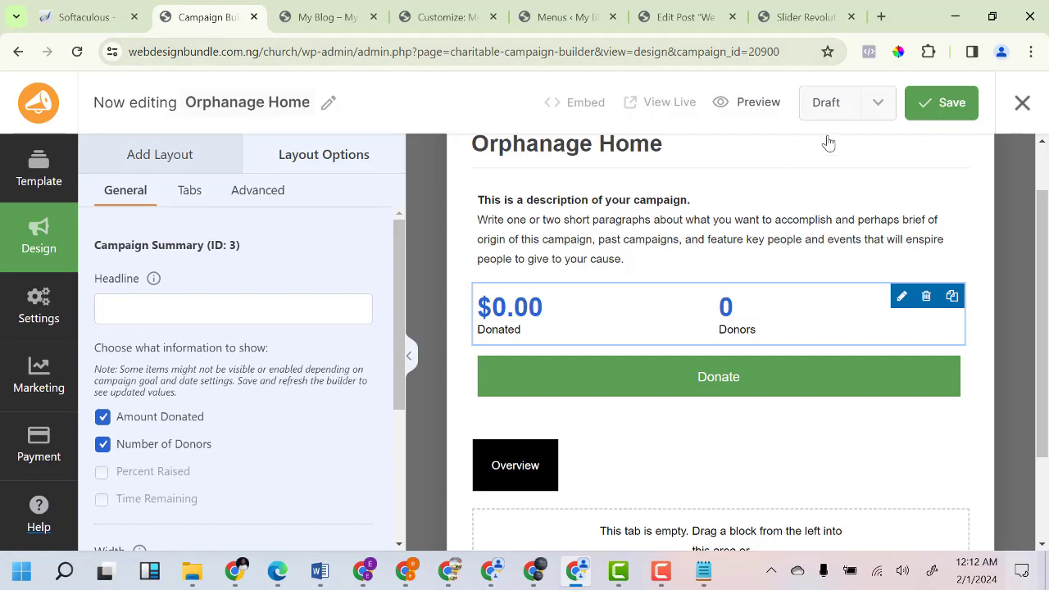
click(1022, 103)
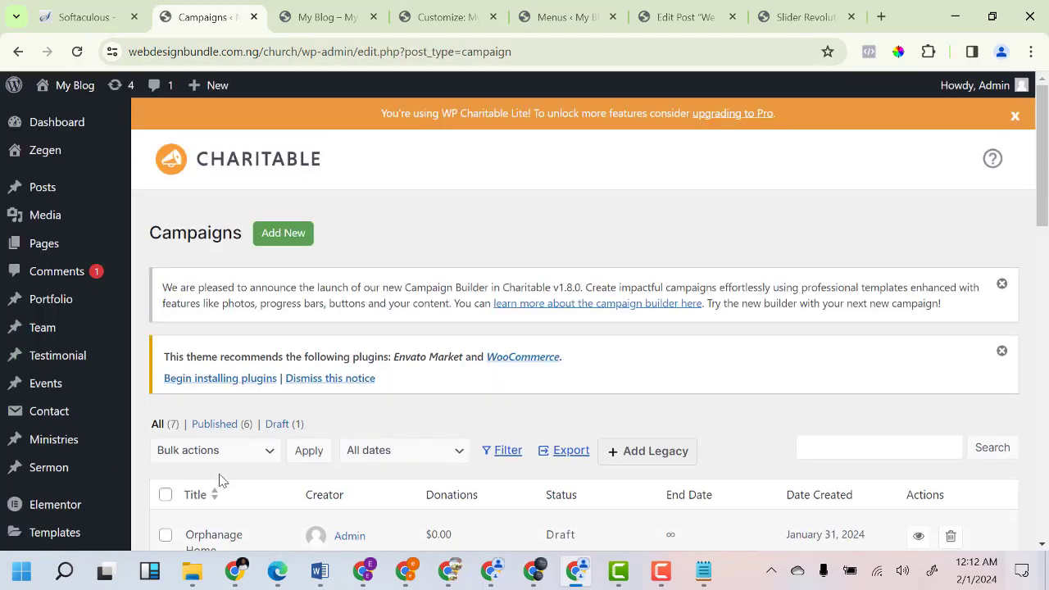
Copy the Adopt Child campaign's link address from the Campaigns list.
scroll(211, 515, down, 3)
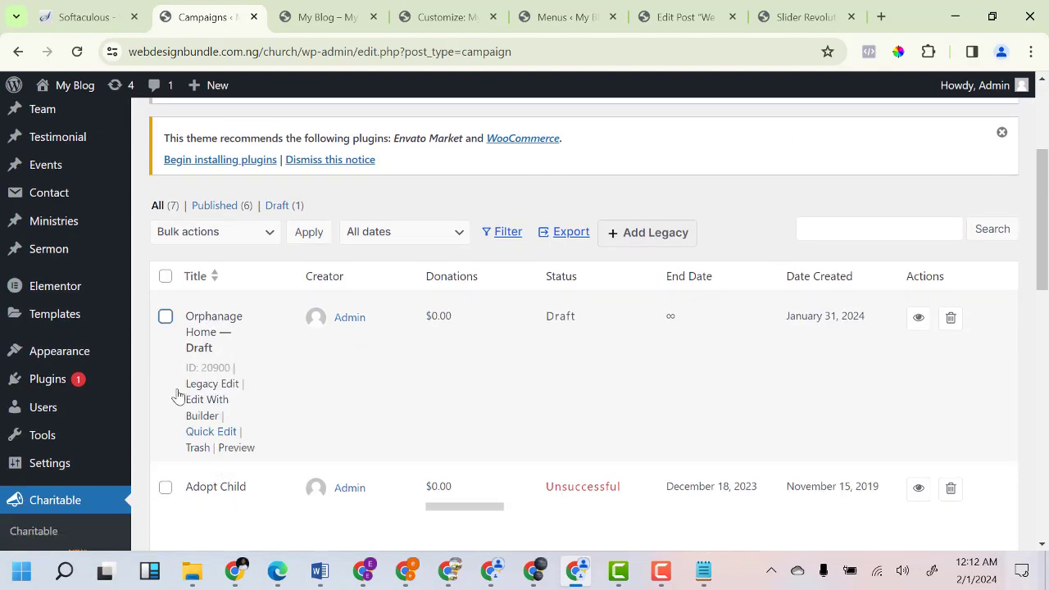
right_click(215, 321)
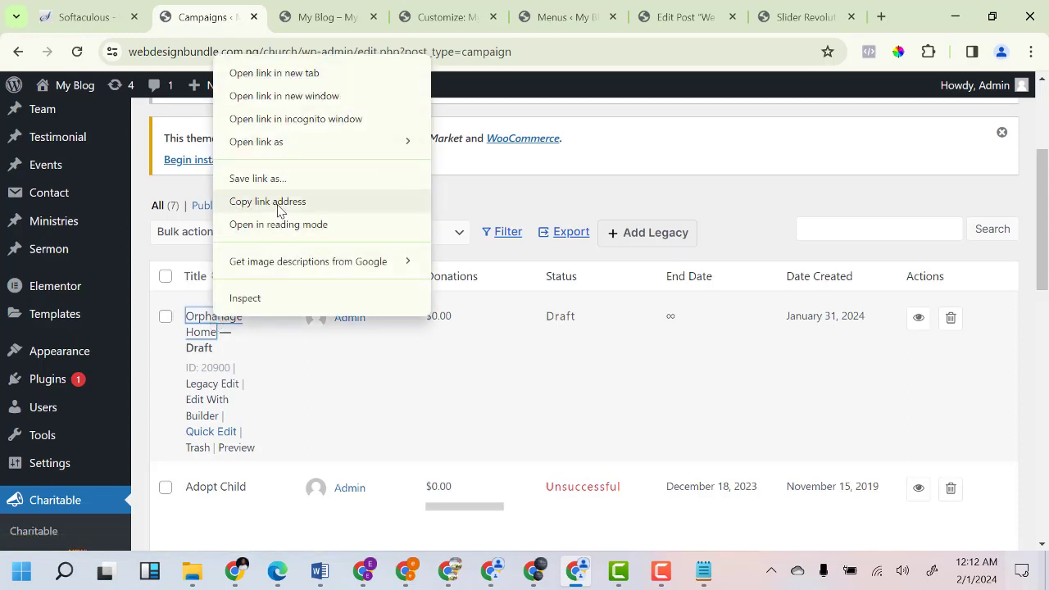
scroll(235, 484, down, 3)
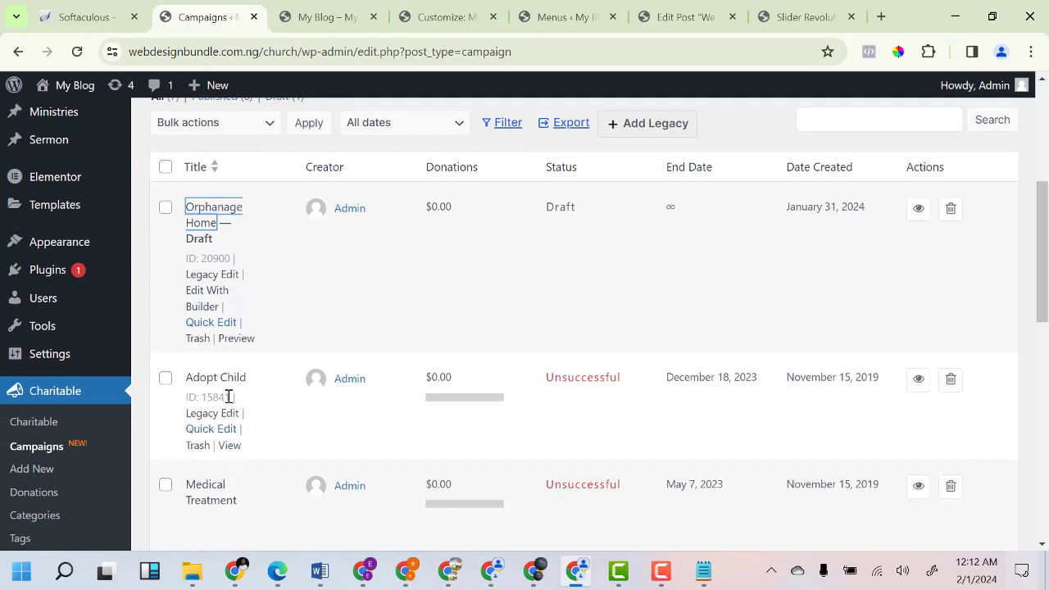
right_click(228, 394)
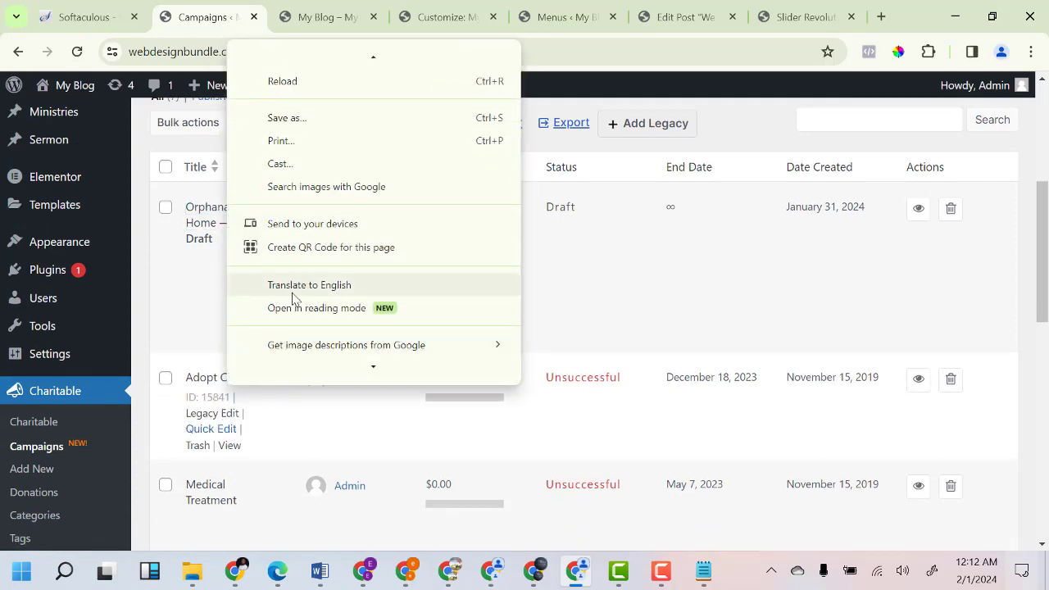
scroll(314, 224, up, 1)
scroll(361, 189, up, 1)
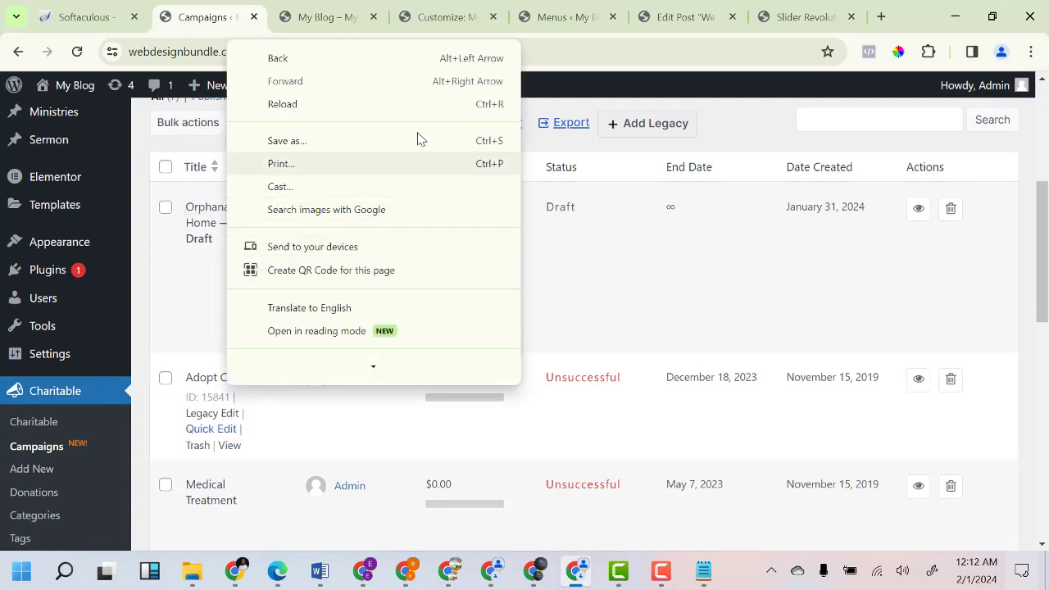
right_click(209, 381)
click(287, 268)
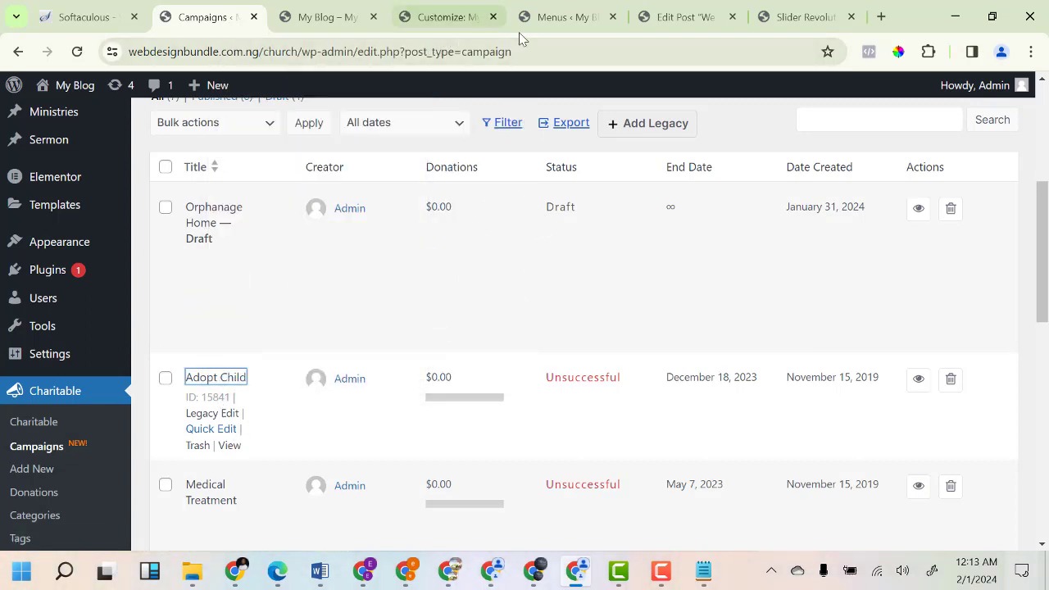
Return to the Customizer and reopen Zegen Theme Options > Header.
click(316, 18)
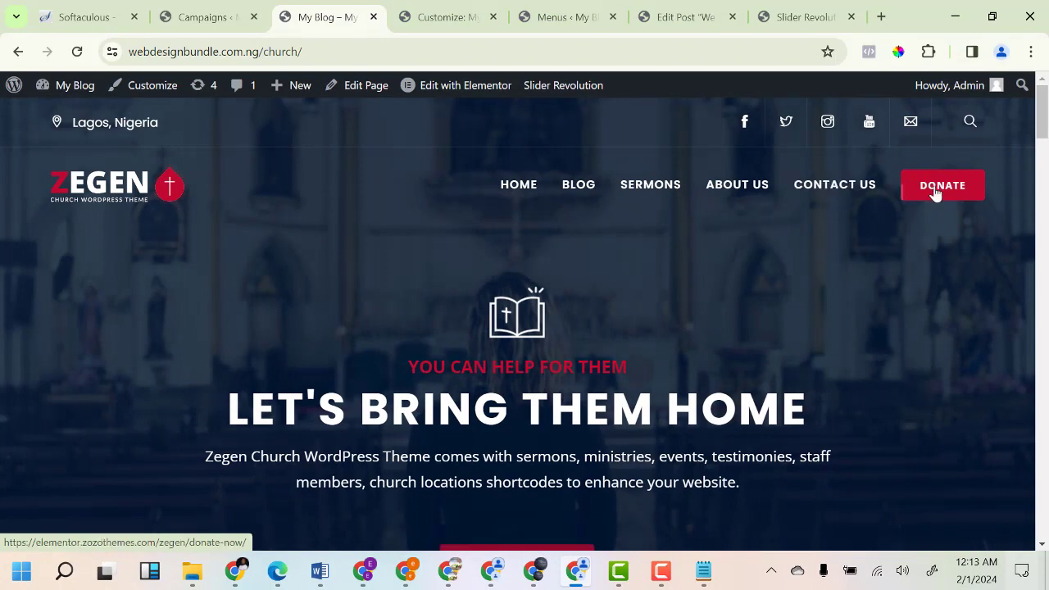
click(450, 20)
scroll(110, 295, up, 5)
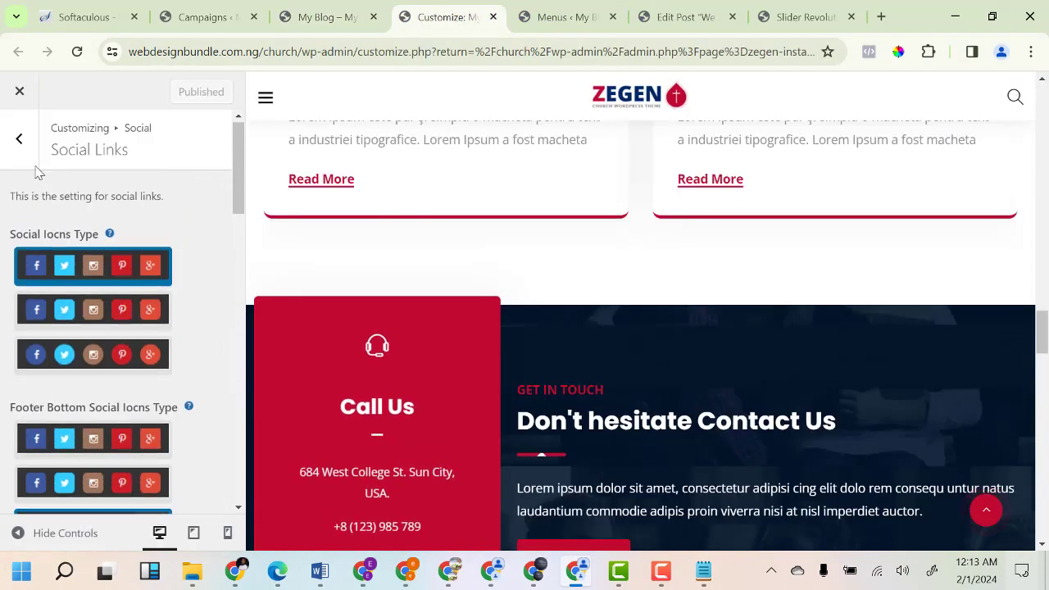
click(19, 138)
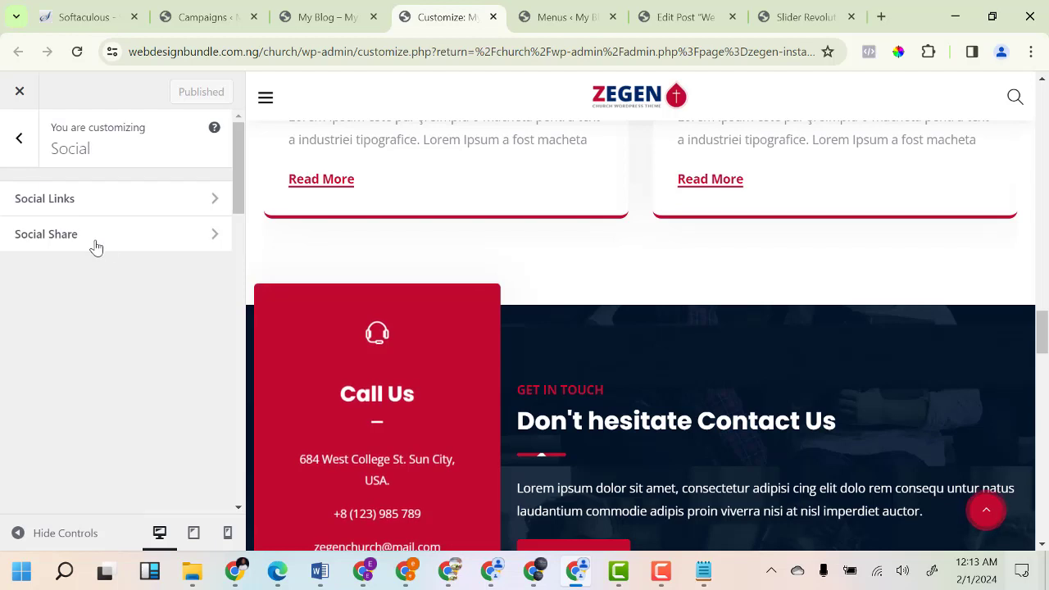
click(19, 138)
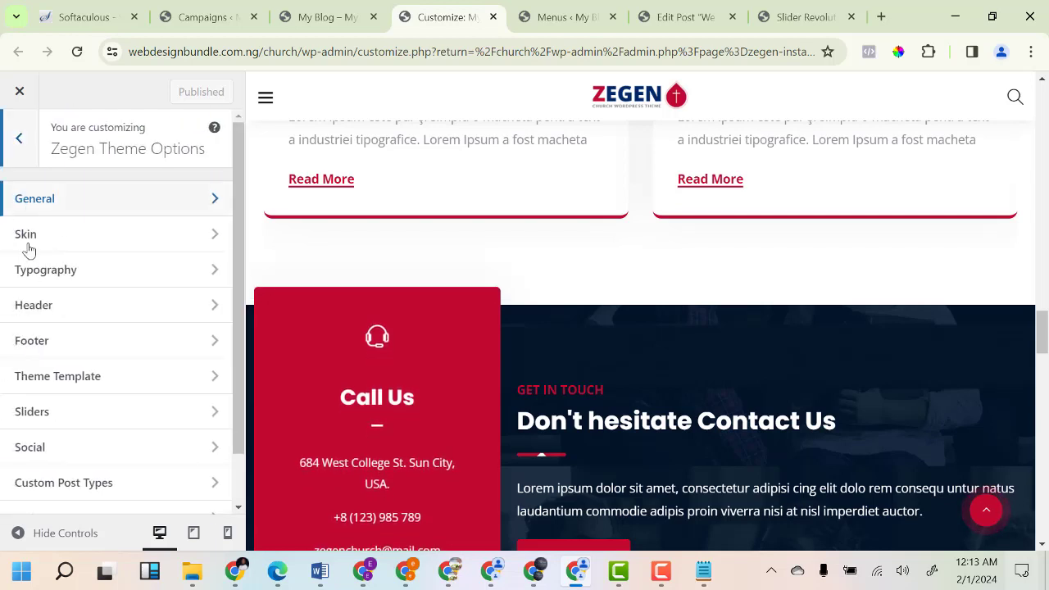
click(64, 314)
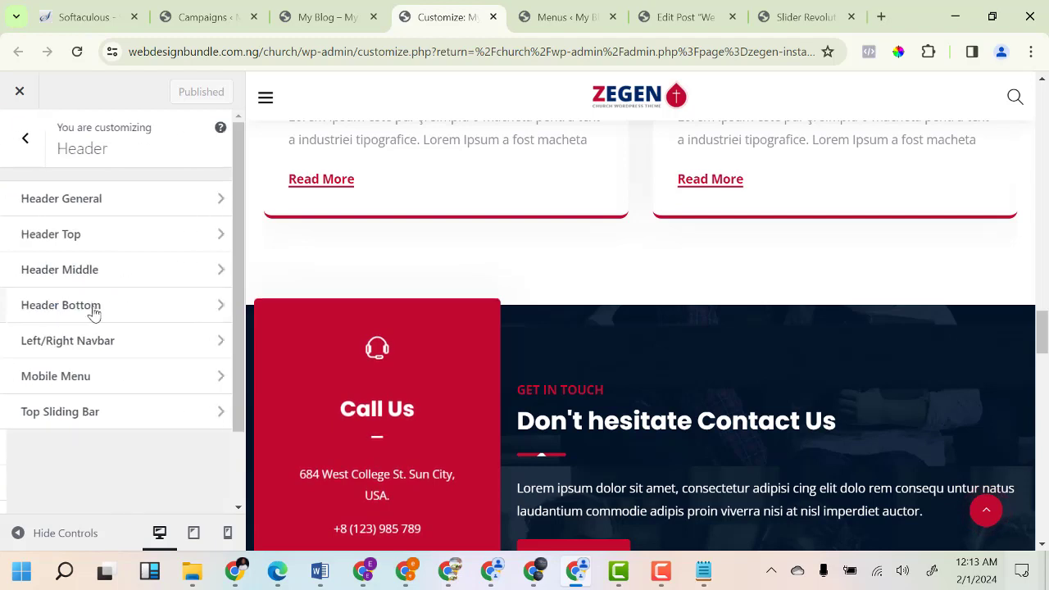
click(20, 141)
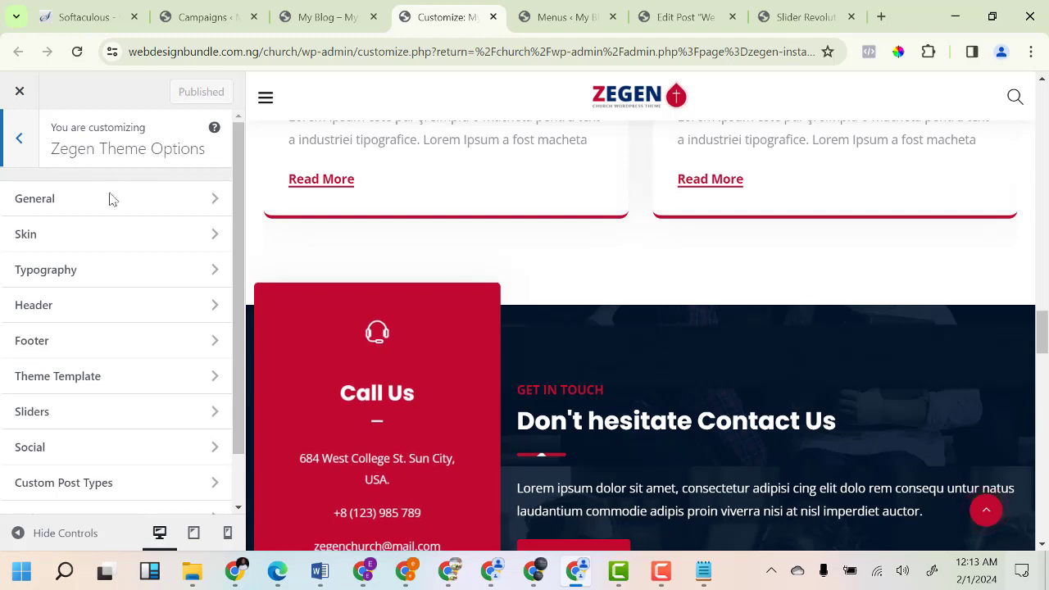
click(20, 141)
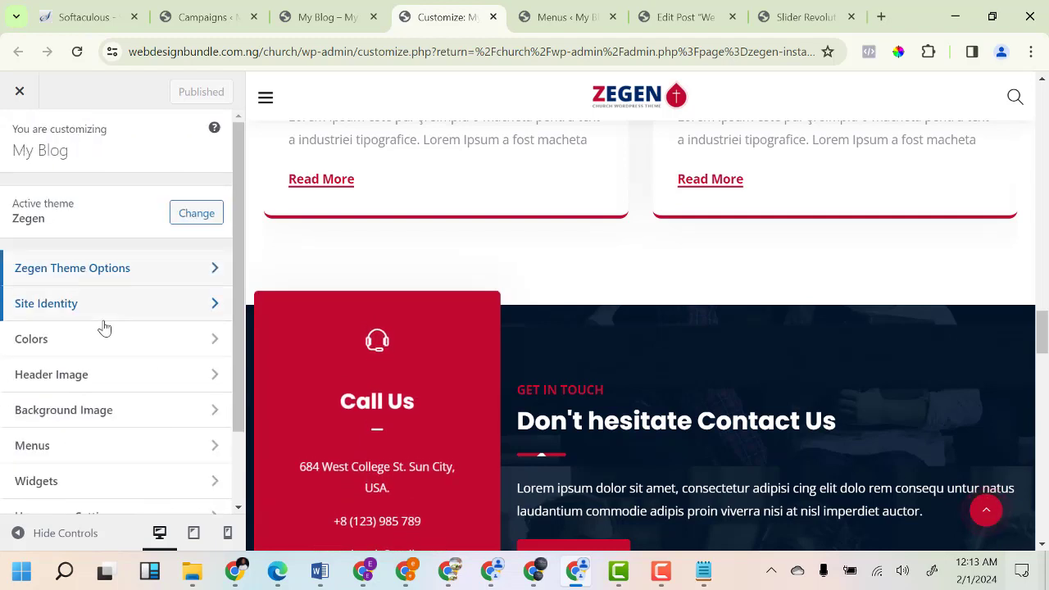
click(77, 271)
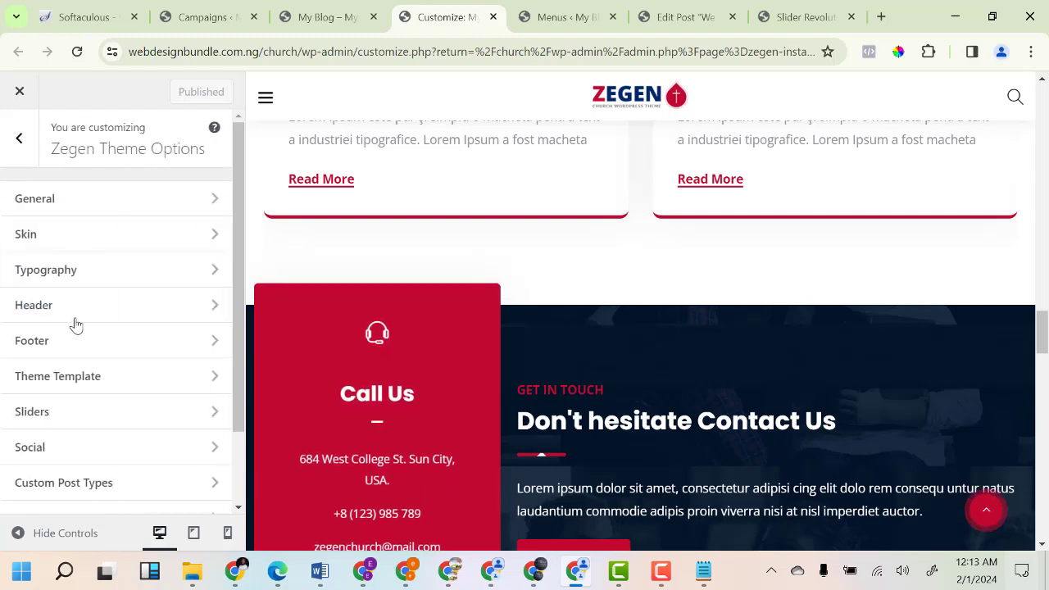
click(62, 319)
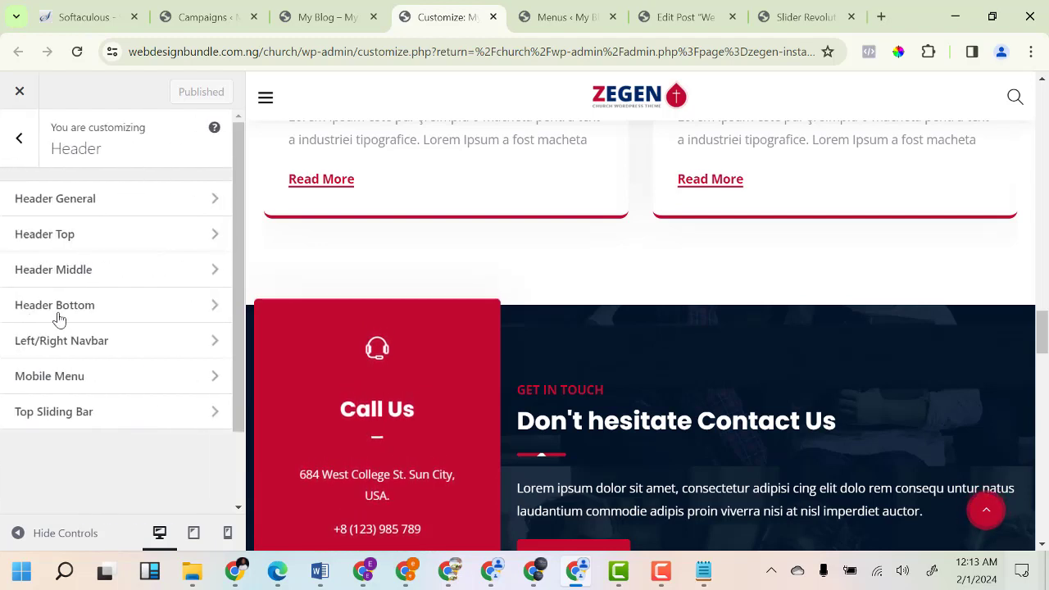
Check the Header Middle custom text fields, then open Header Bottom.
click(105, 282)
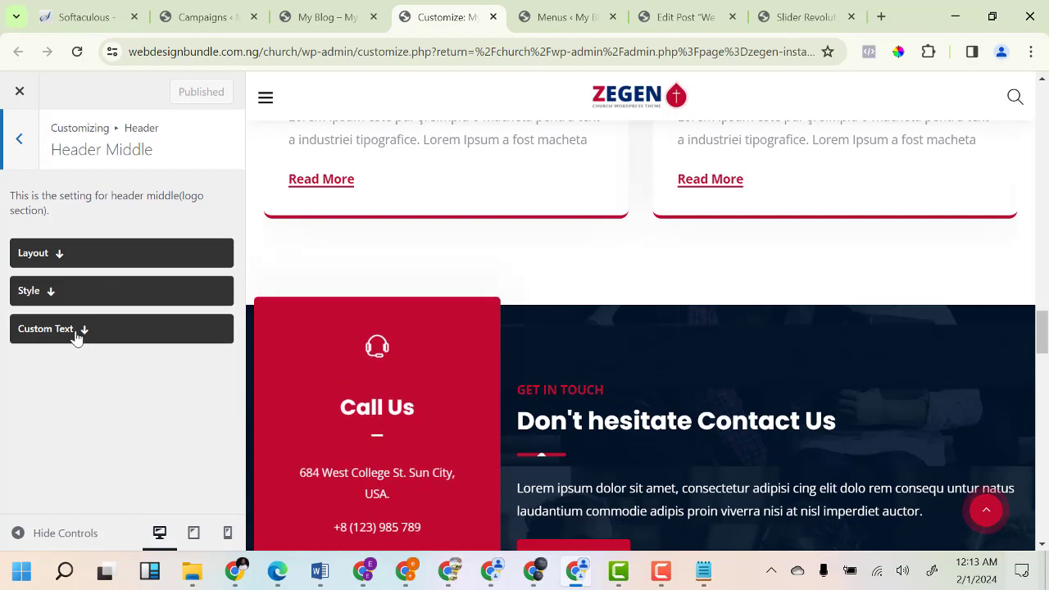
click(75, 336)
scroll(107, 408, down, 1)
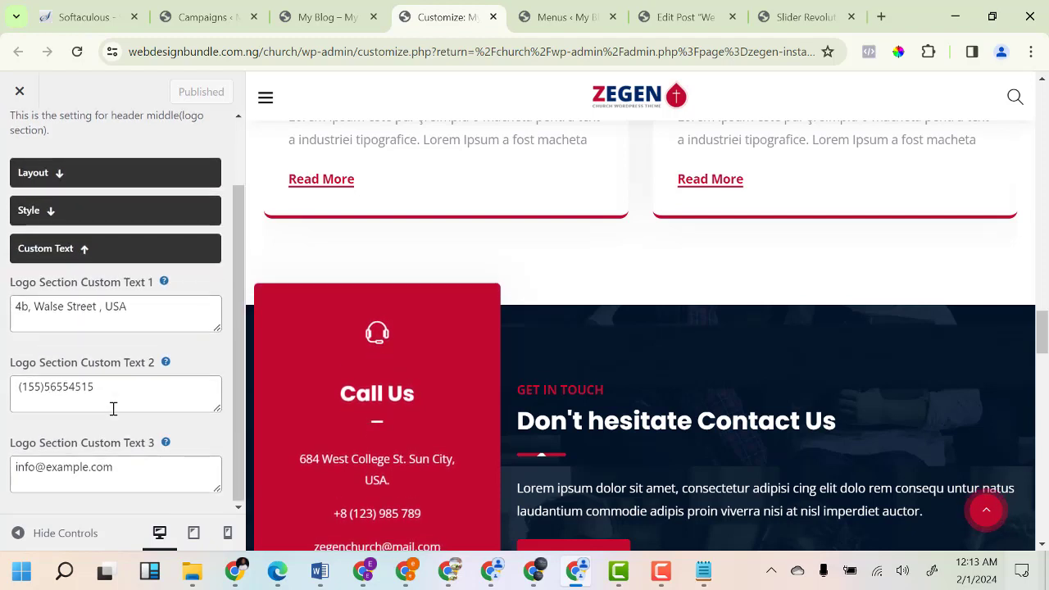
scroll(113, 411, up, 1)
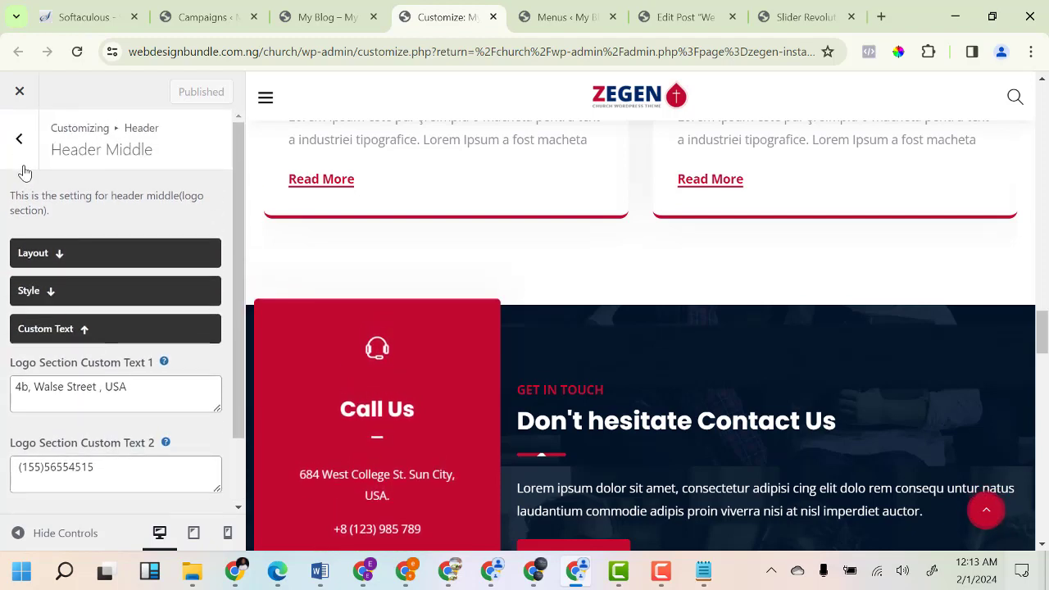
click(23, 163)
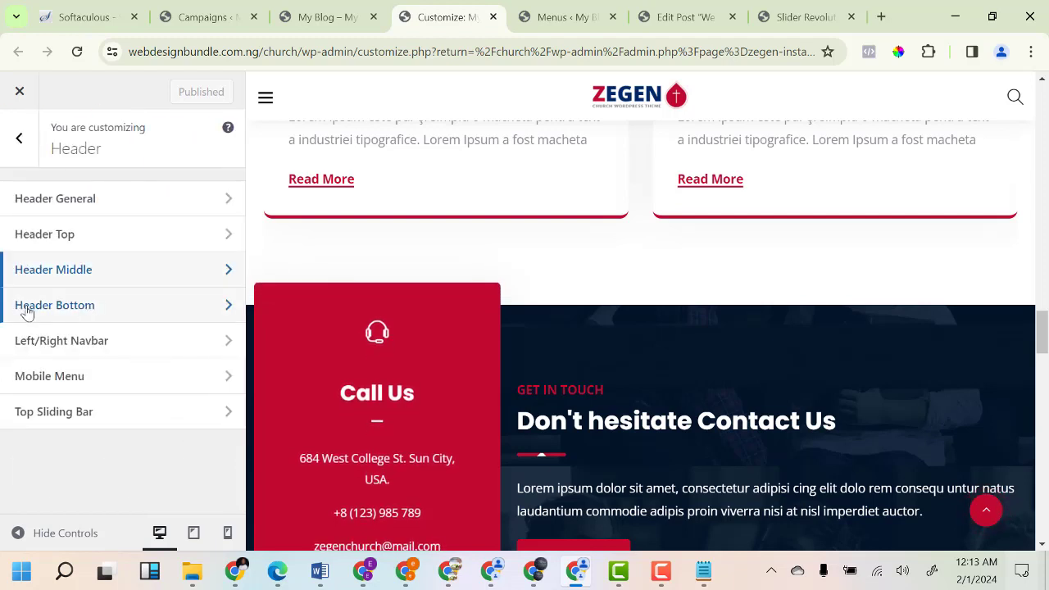
click(91, 314)
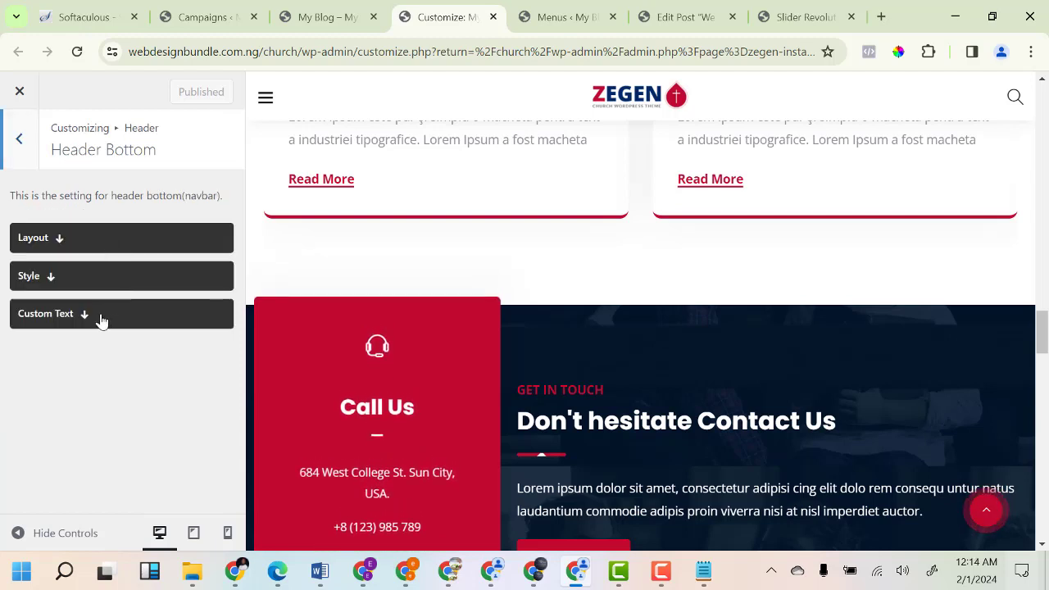
Show the Navbar Custom Text 1 markup and select the Donate link's URL.
click(101, 319)
scroll(146, 407, down, 2)
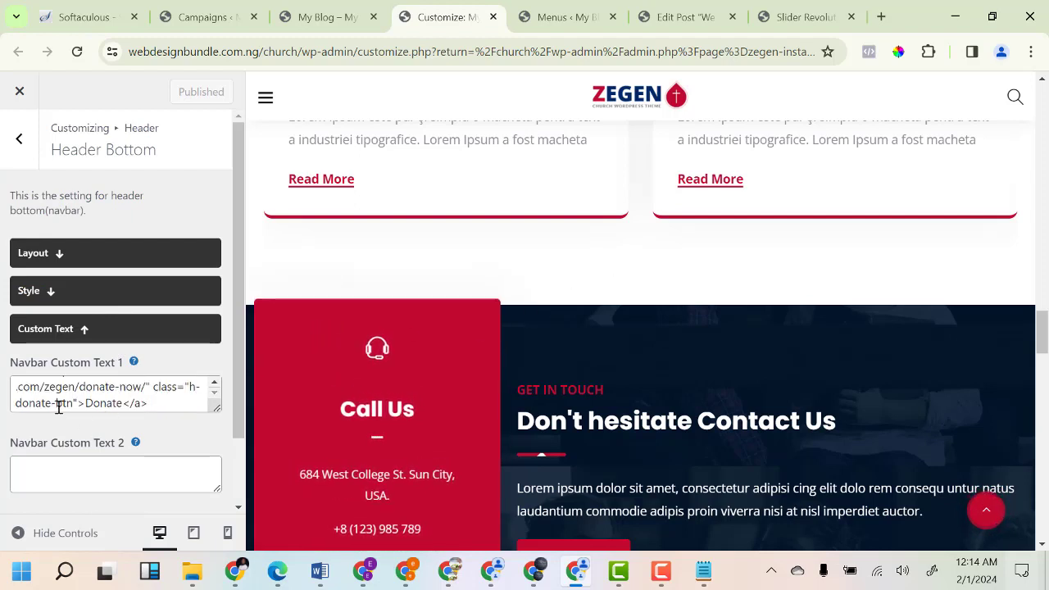
scroll(132, 402, up, 3)
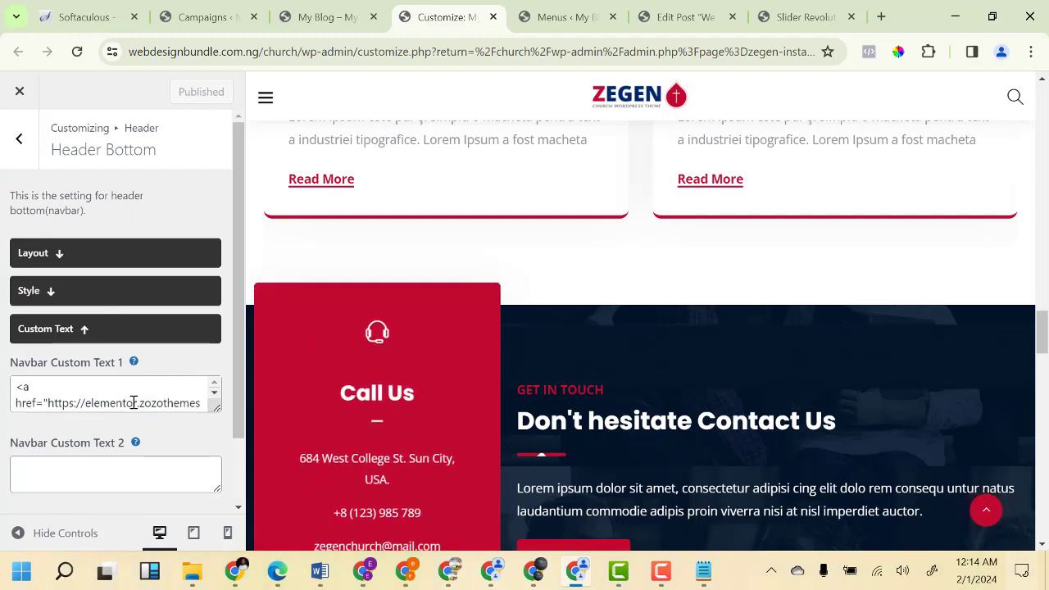
scroll(133, 402, down, 3)
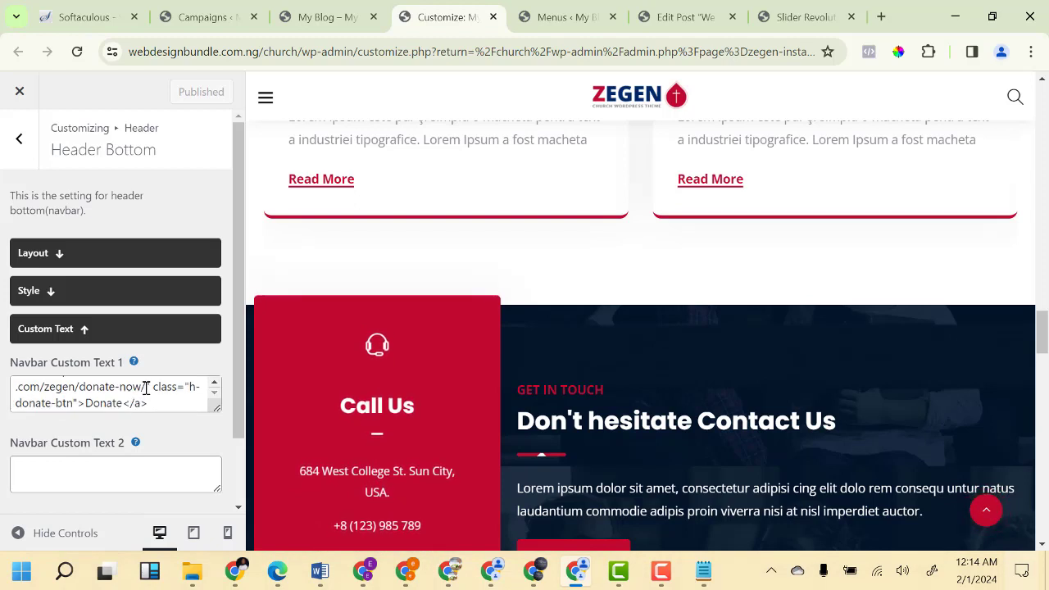
drag(145, 387, 58, 399)
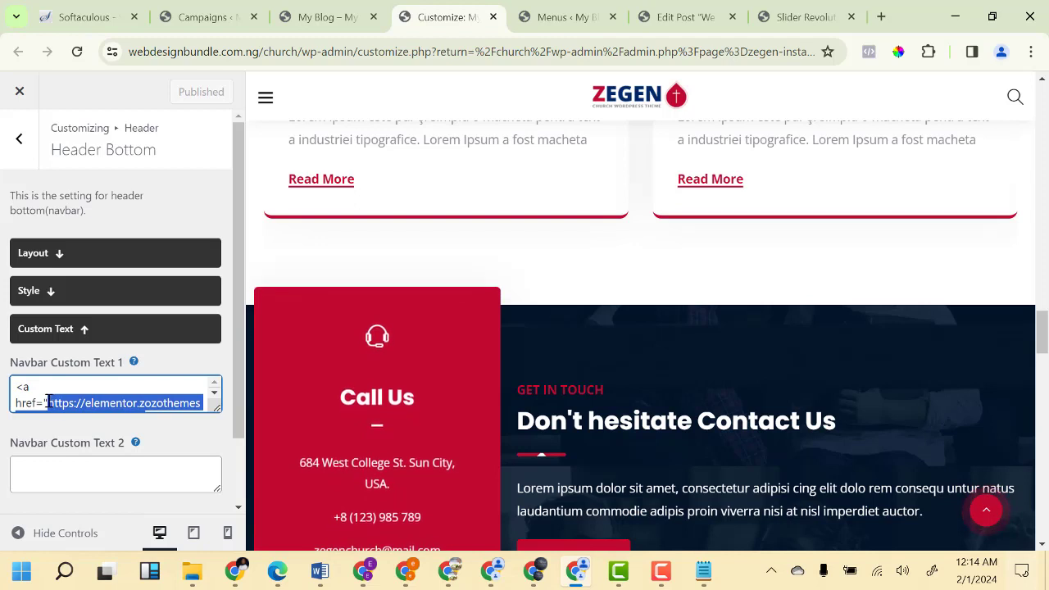
Paste the copied URL, undo it to keep donate-now, and view the Campaigns list.
scroll(100, 403, down, 1)
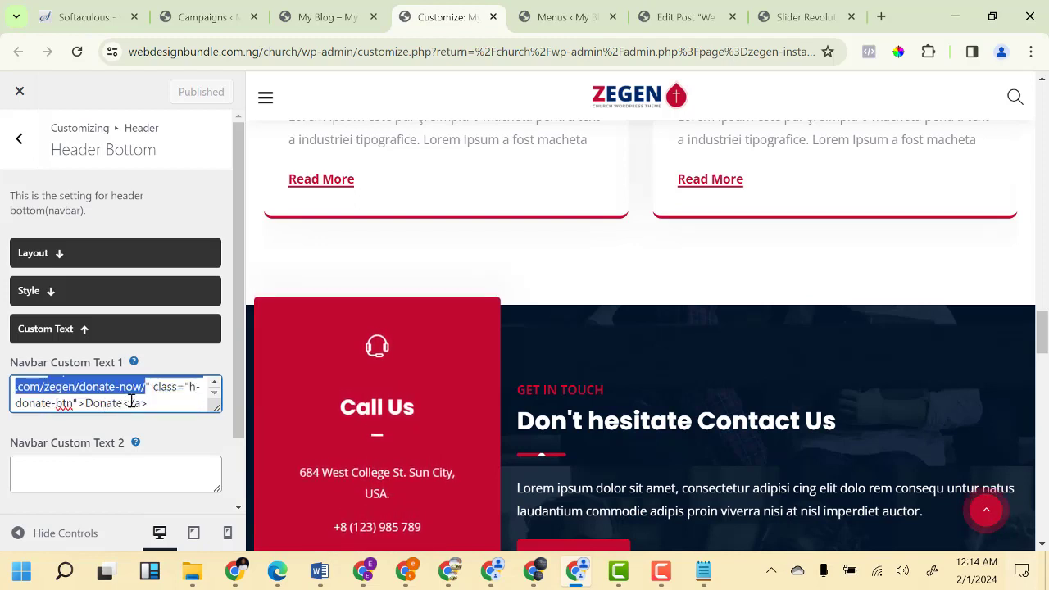
scroll(90, 402, up, 1)
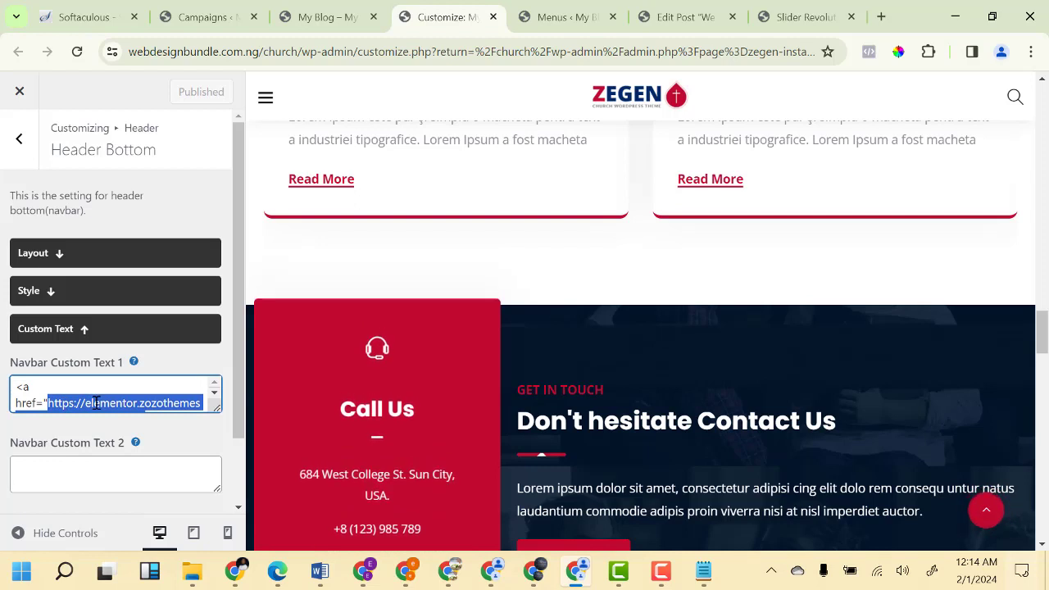
key(ctrl+v)
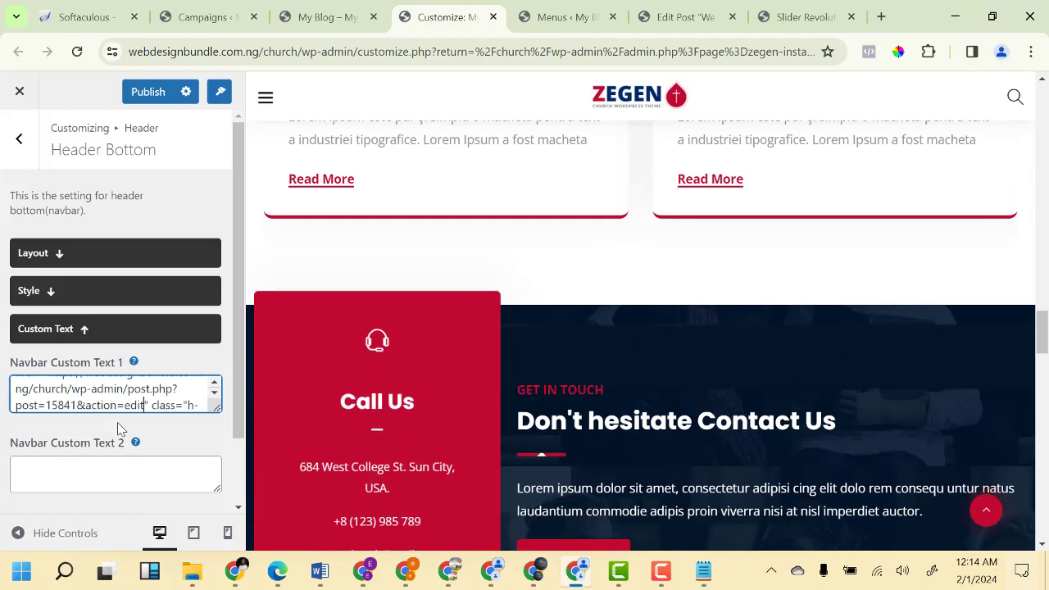
key(ctrl+z)
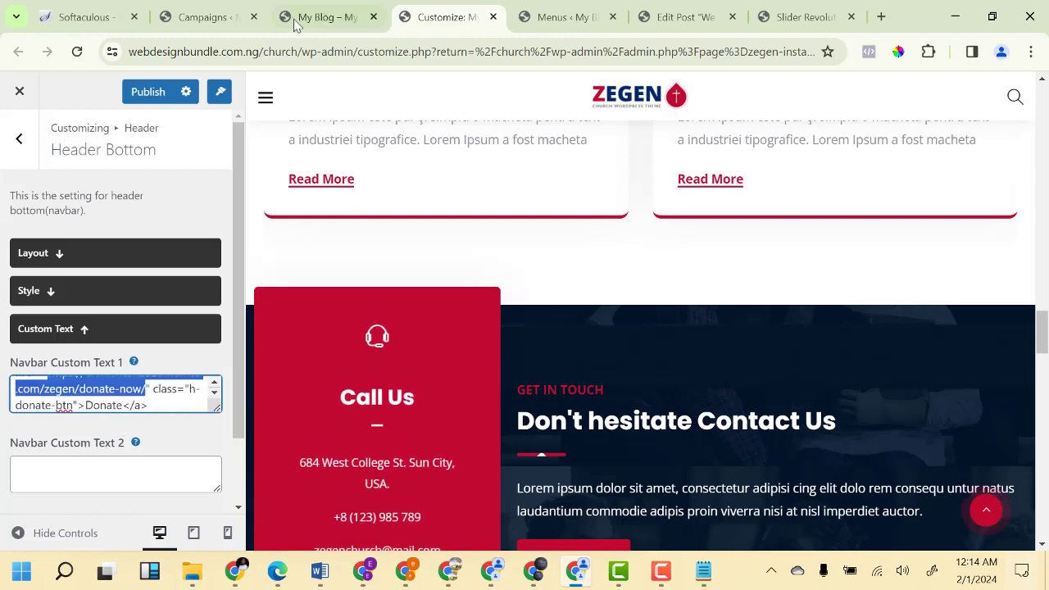
click(211, 18)
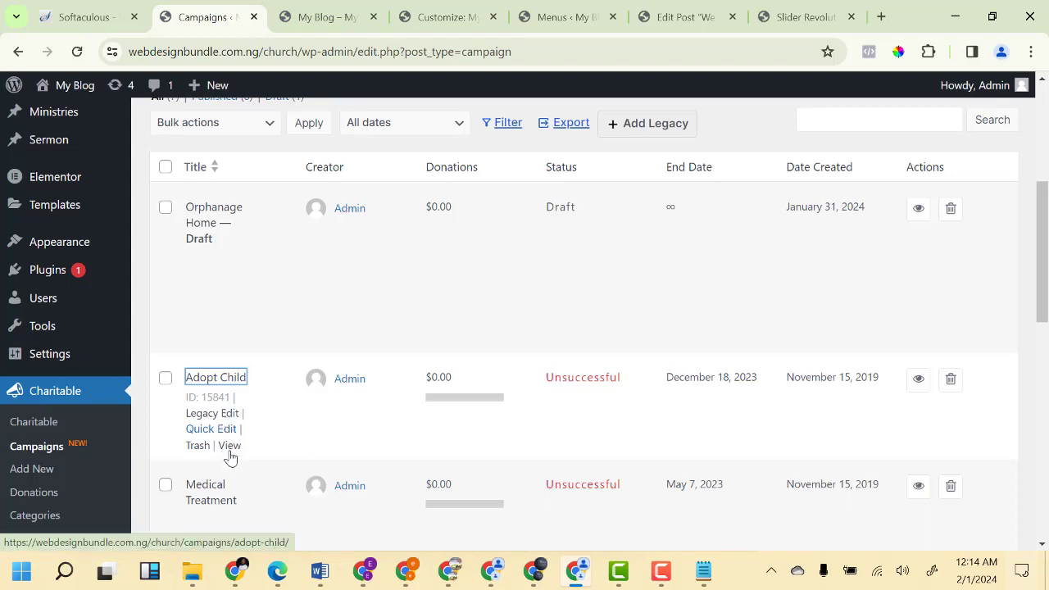
Copy the Adopt Child View link address and switch back to the Header Bottom customizer.
right_click(229, 456)
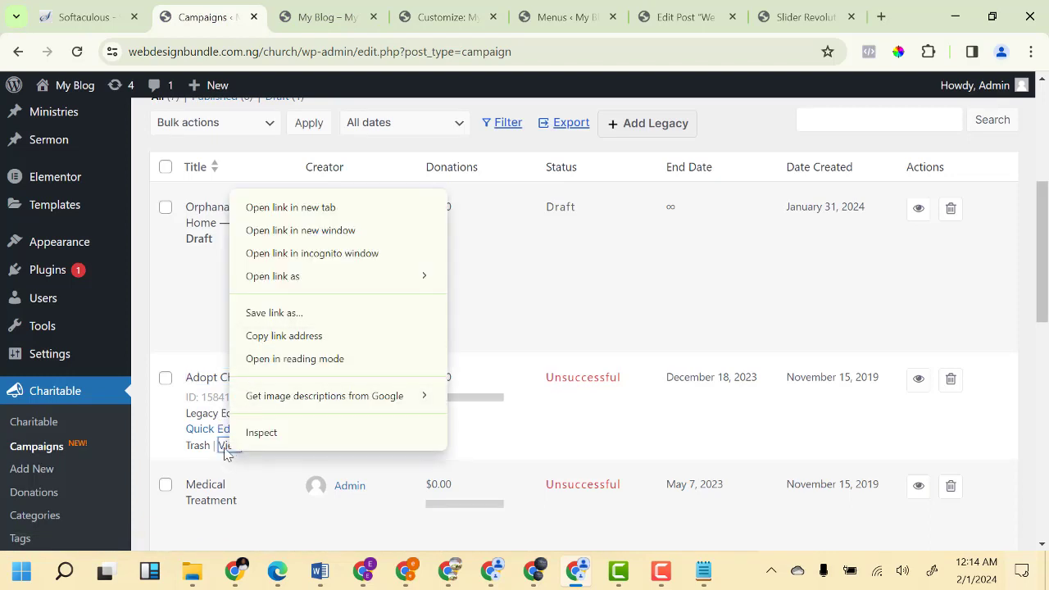
click(264, 336)
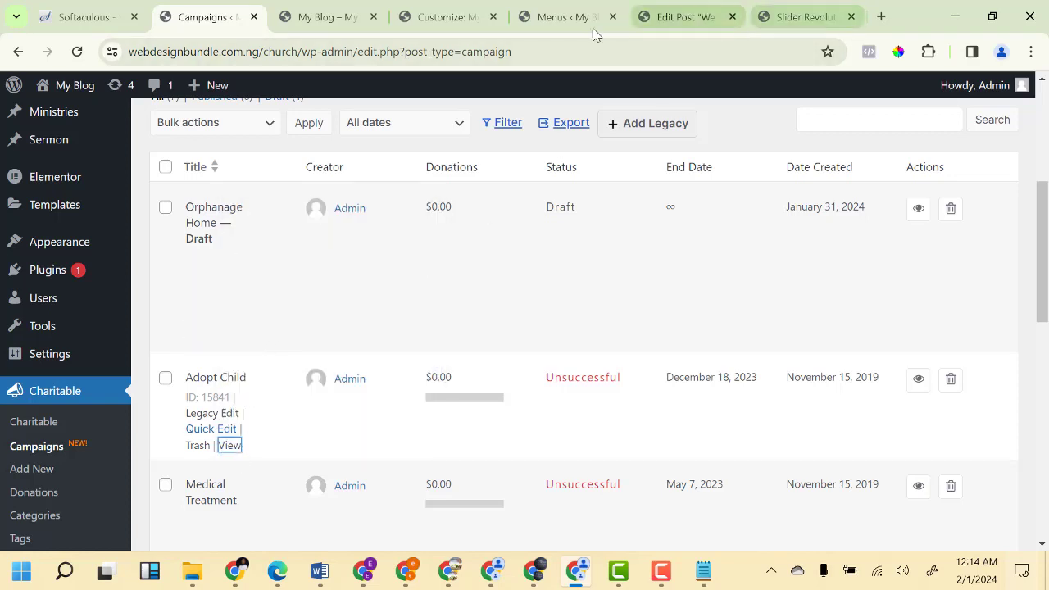
click(433, 18)
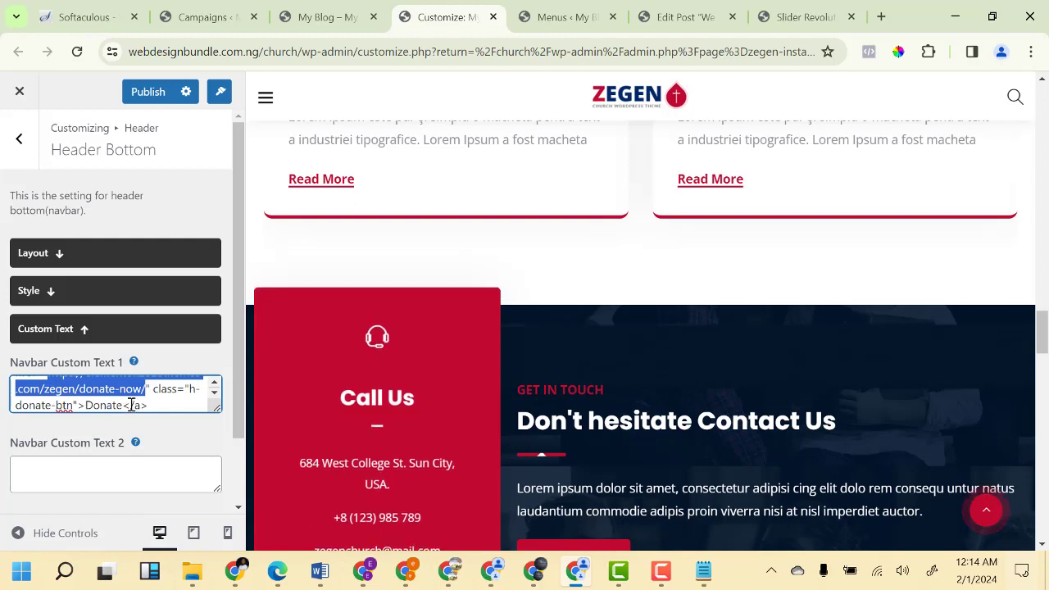
Replace the Navbar Custom Text 1 Donate URL with the Adopt Child campaign address, publish, and reload the homepage.
text(https://webdesignbundle.com.ng/church/campaigns/adopt-child/)
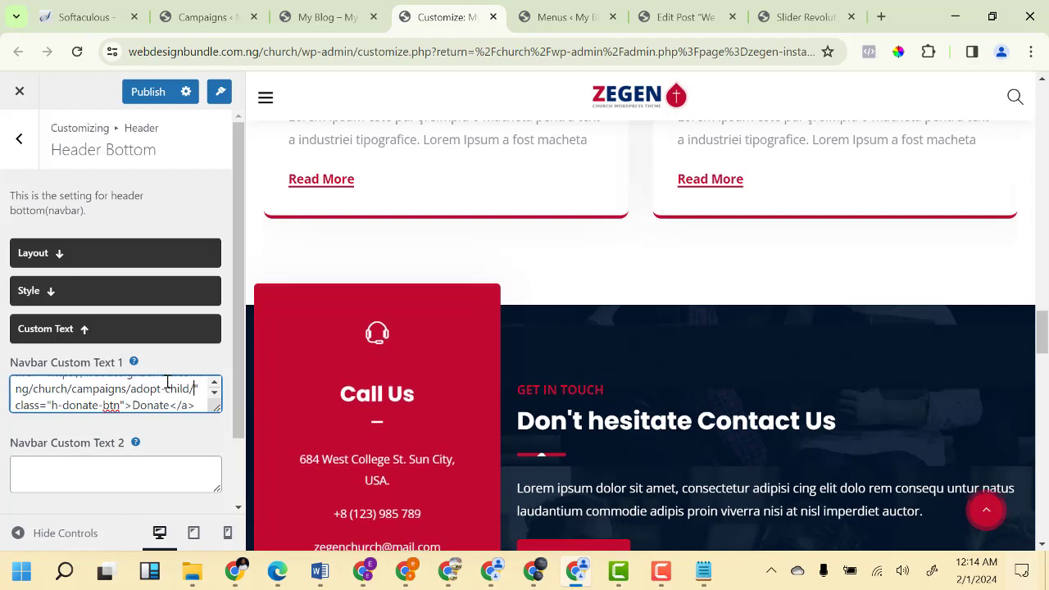
click(148, 96)
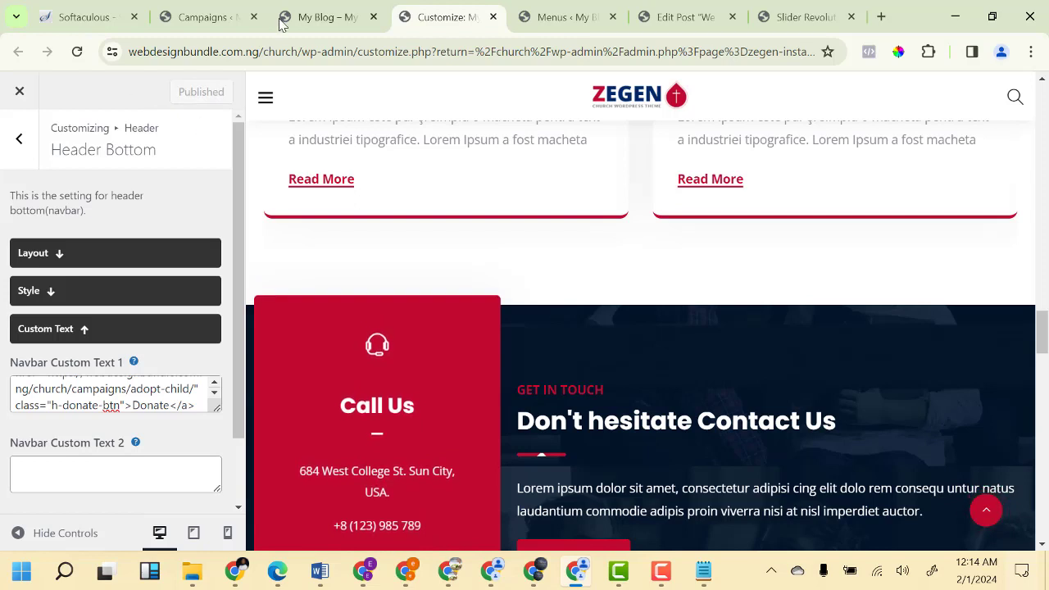
click(324, 17)
click(78, 52)
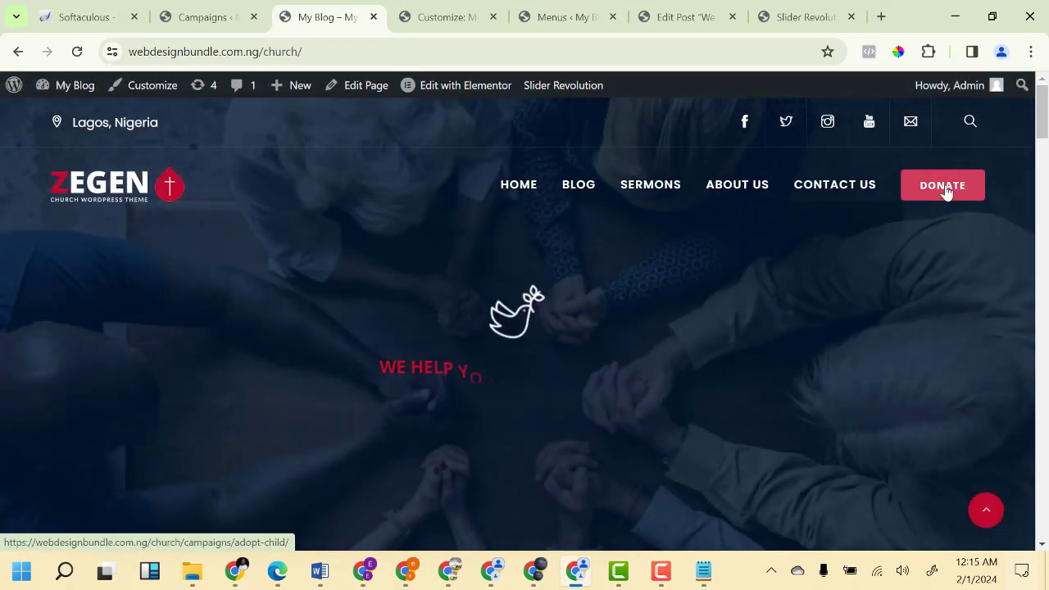
Confirm the header DONATE button opens the Adopt Child campaign page, then return to Charitable Campaigns.
click(944, 188)
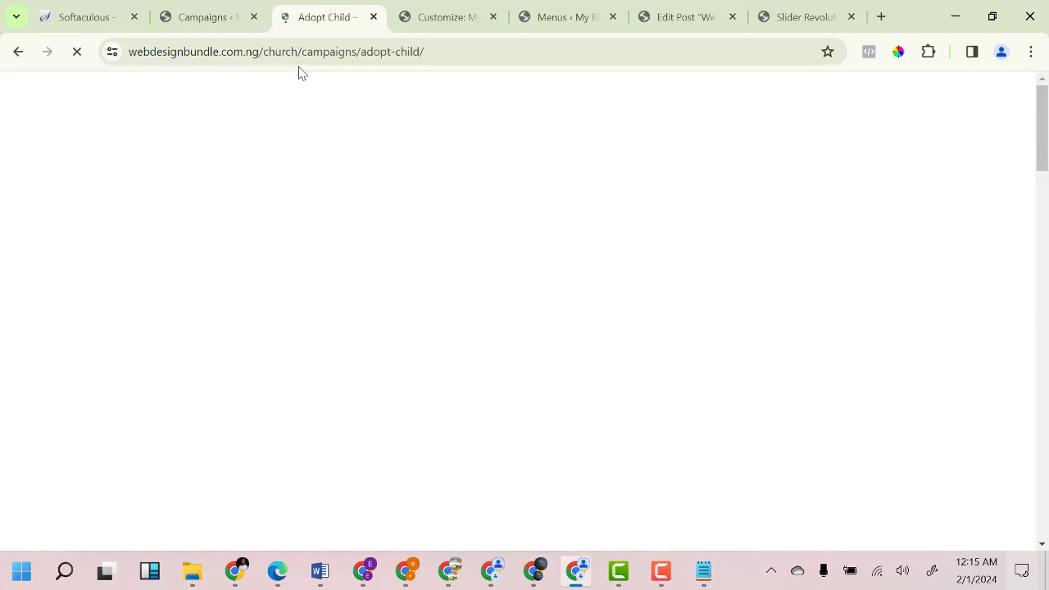
scroll(497, 347, down, 4)
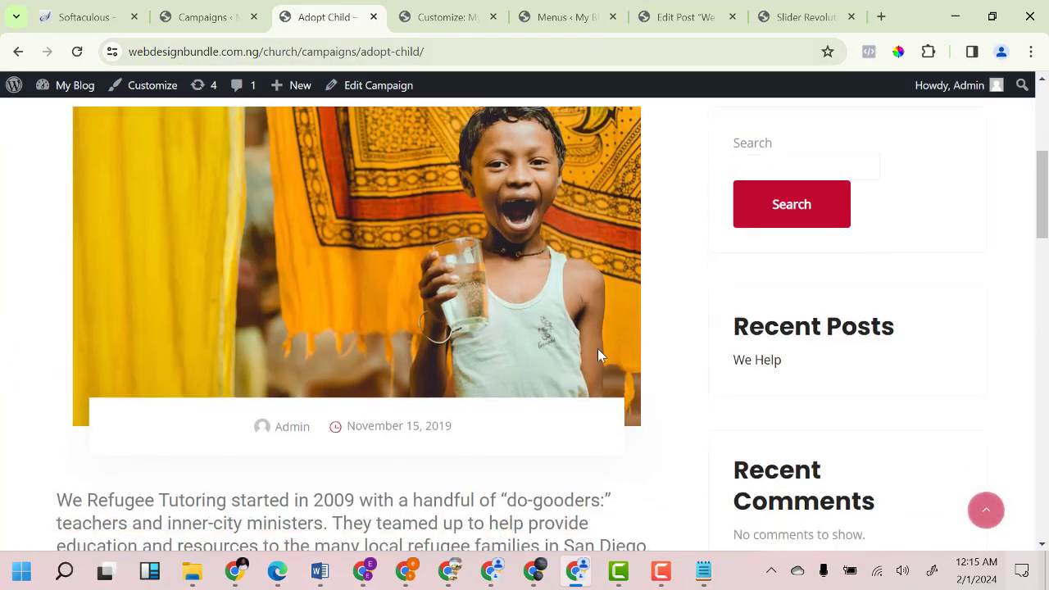
scroll(597, 354, down, 10)
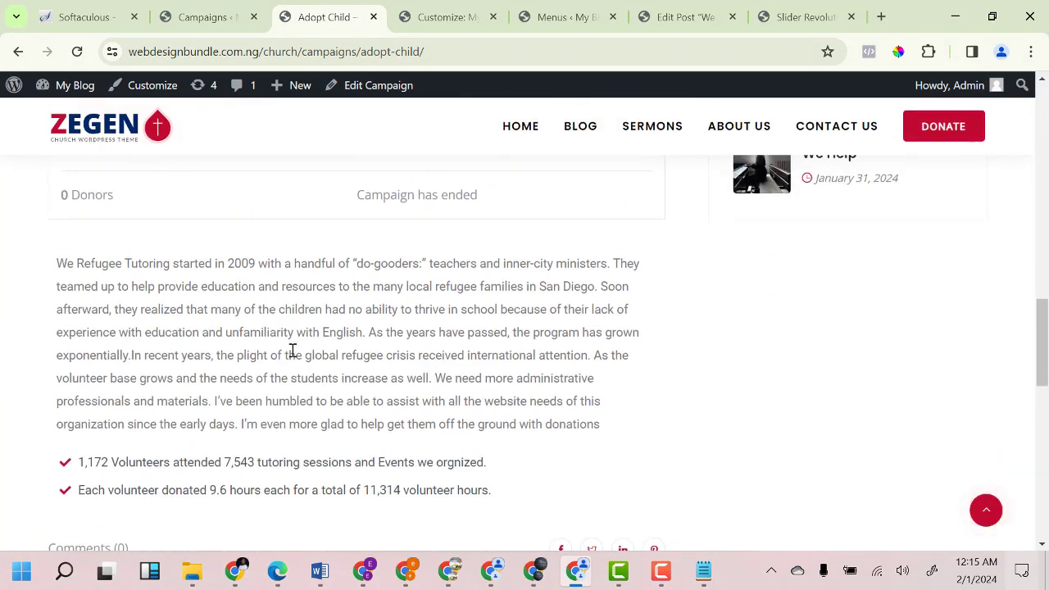
scroll(180, 364, up, 2)
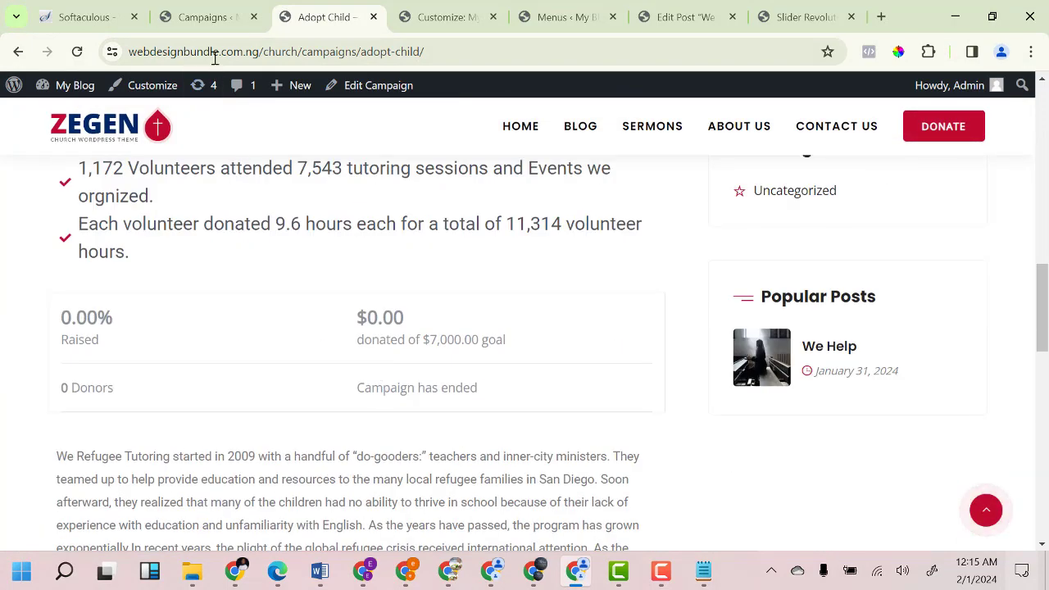
click(205, 17)
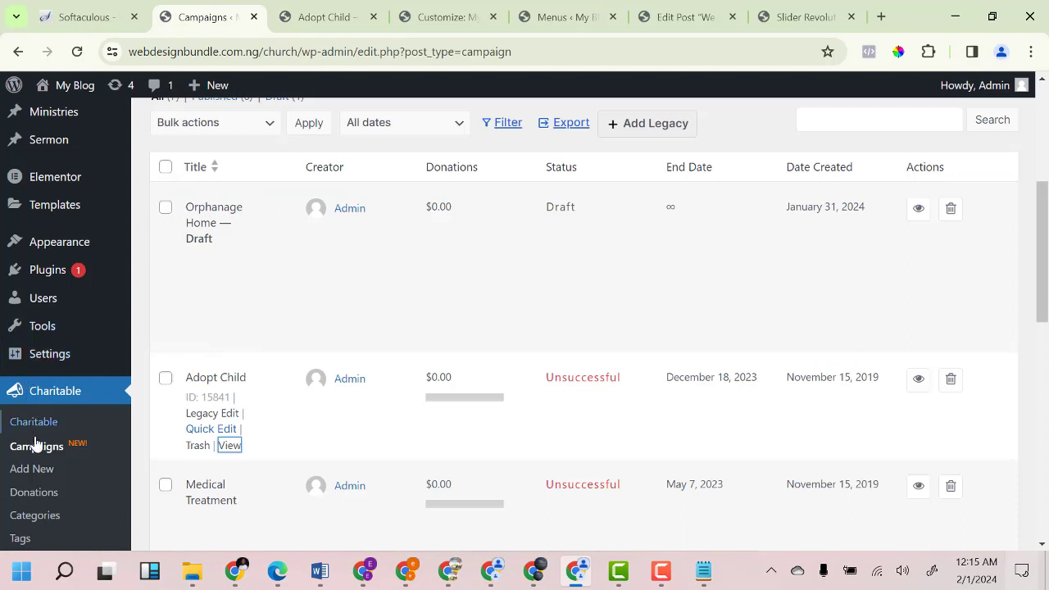
Open Charitable Settings on the Payment Gateways tab showing Stripe, PayPal and Offline.
scroll(34, 442, down, 2)
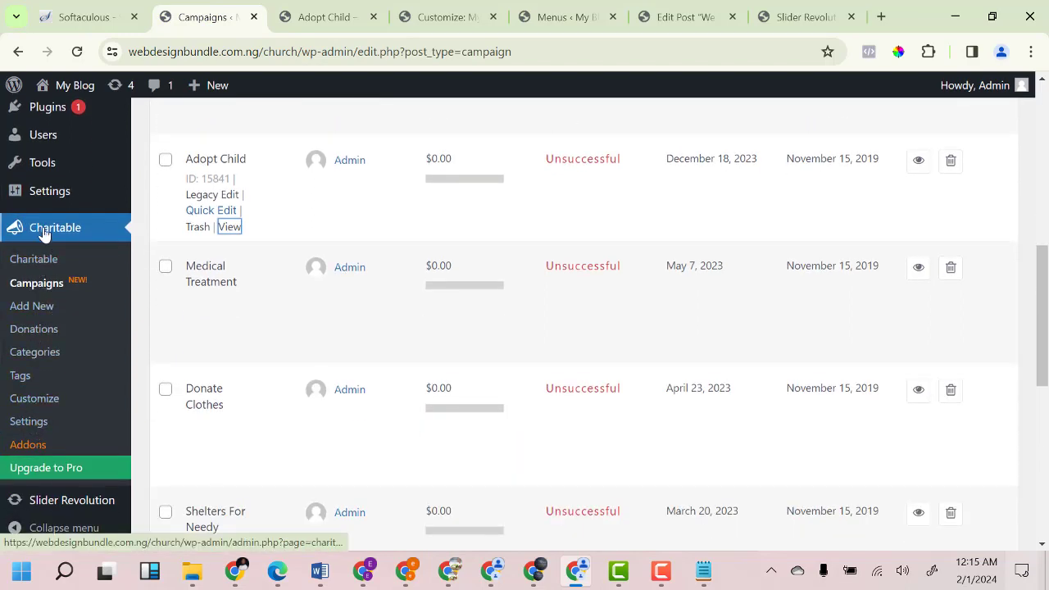
click(29, 425)
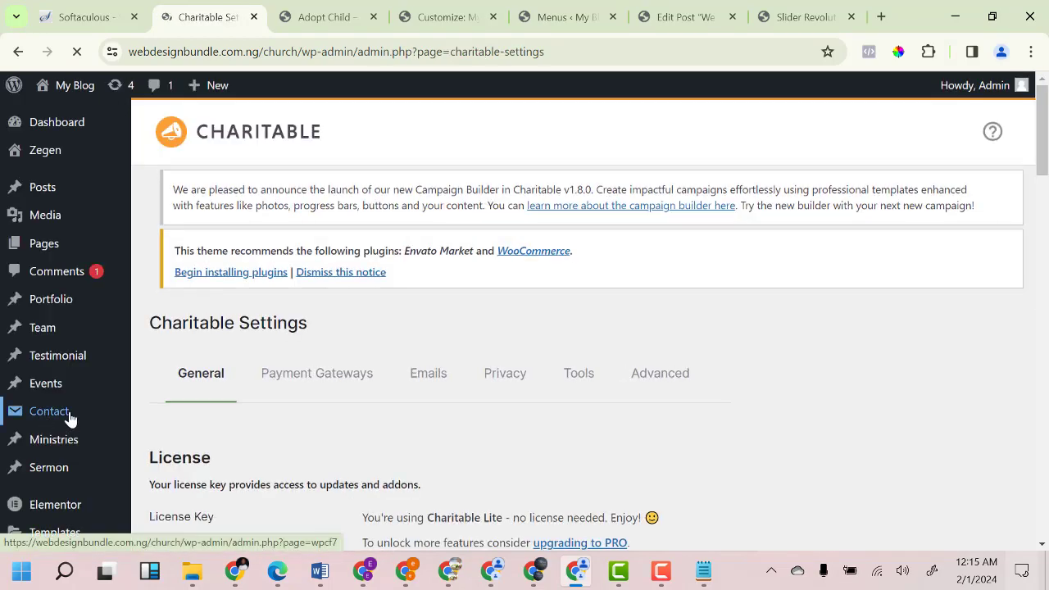
scroll(312, 428, down, 2)
scroll(359, 423, up, 1)
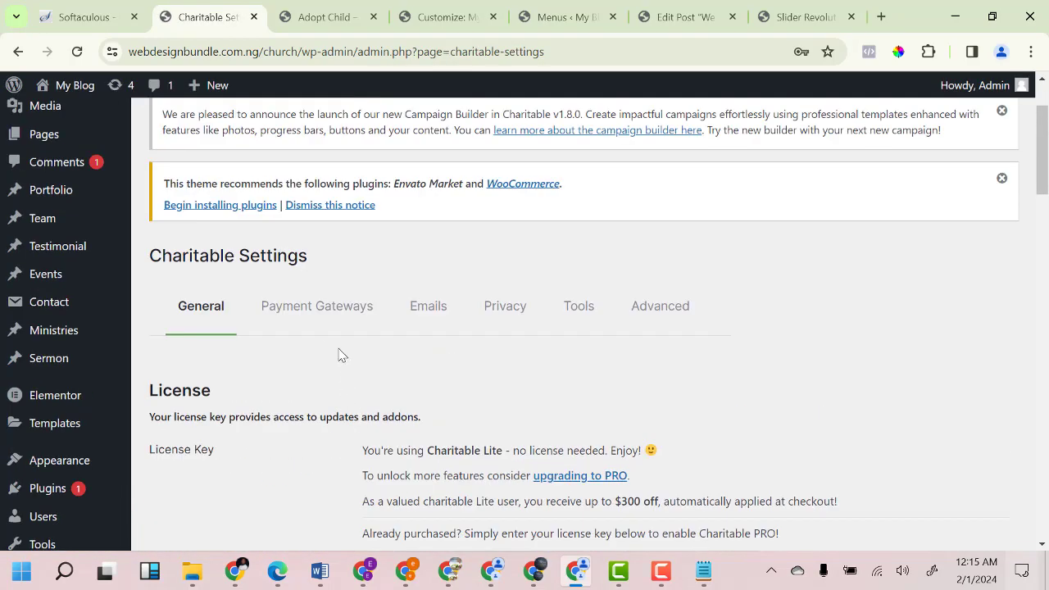
click(343, 316)
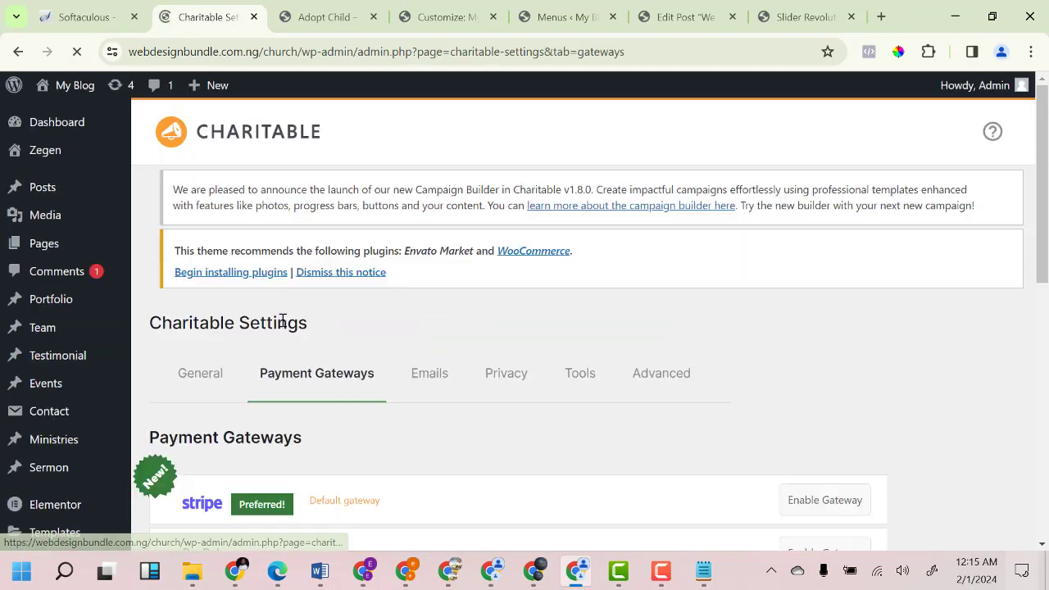
scroll(305, 416, down, 2)
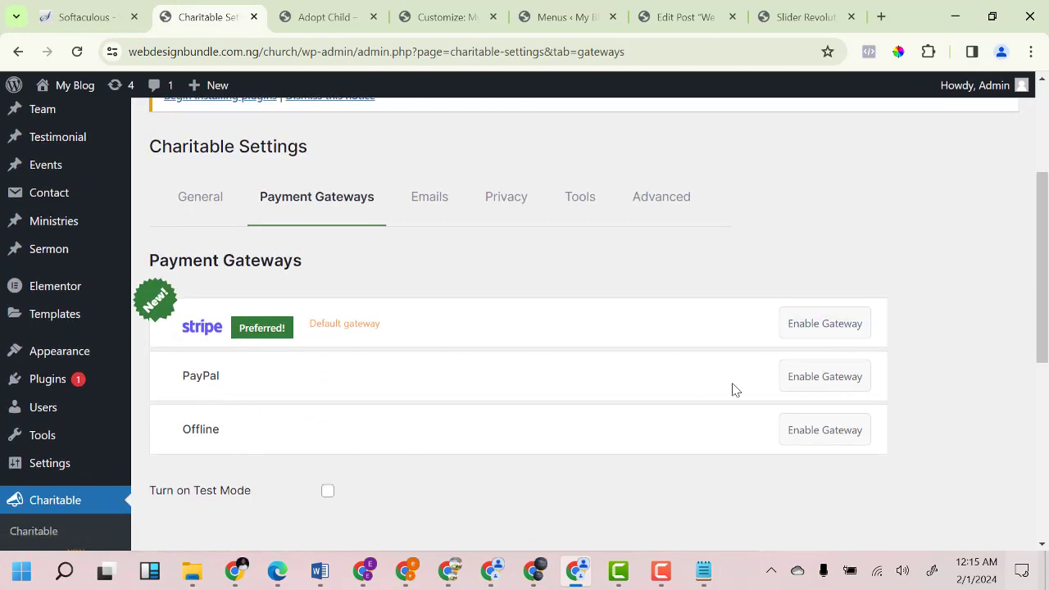
scroll(283, 442, down, 2)
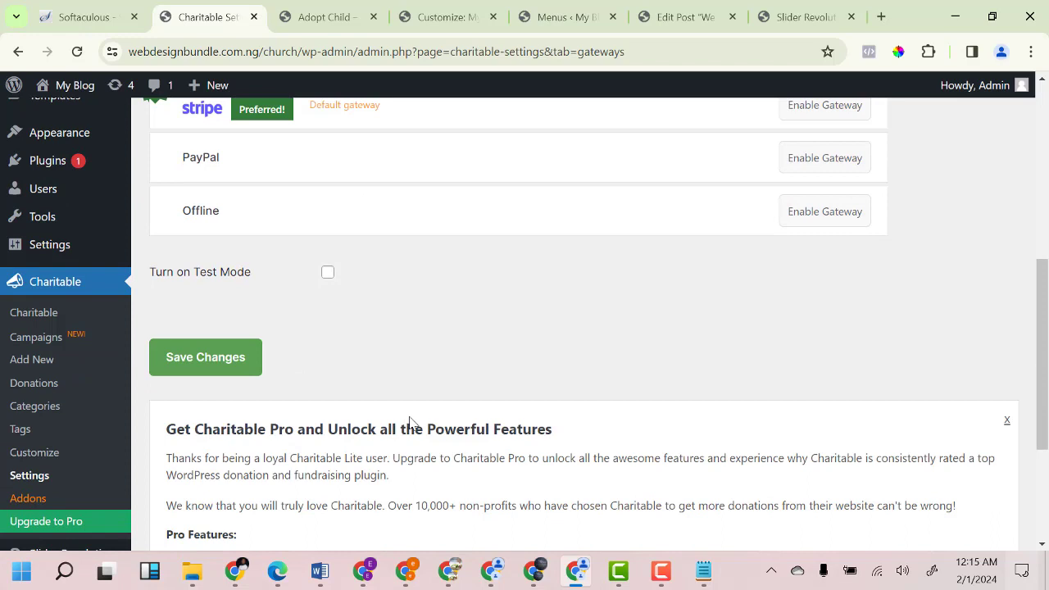
scroll(385, 442, up, 2)
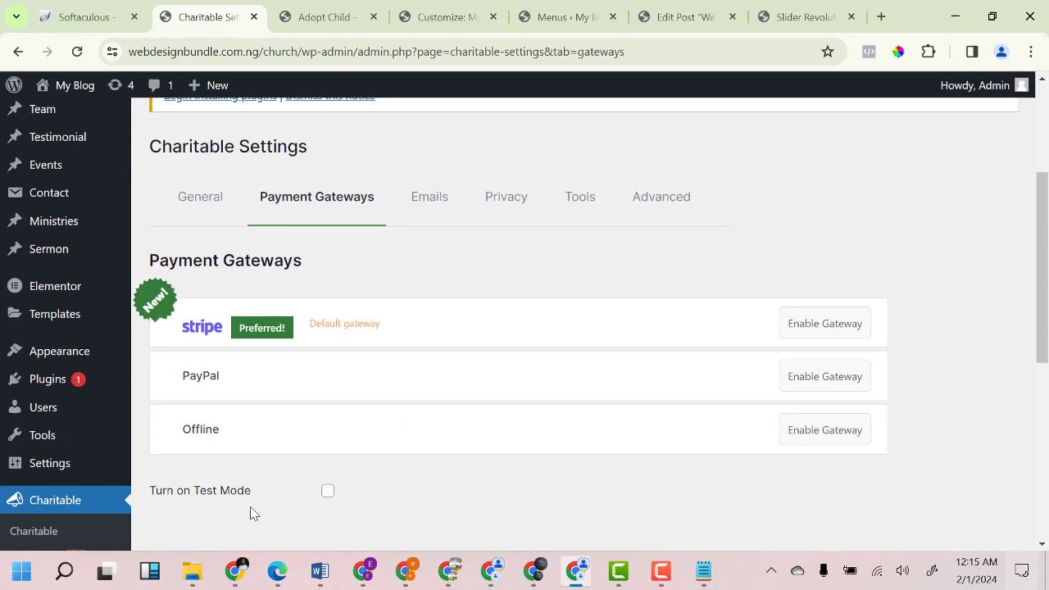